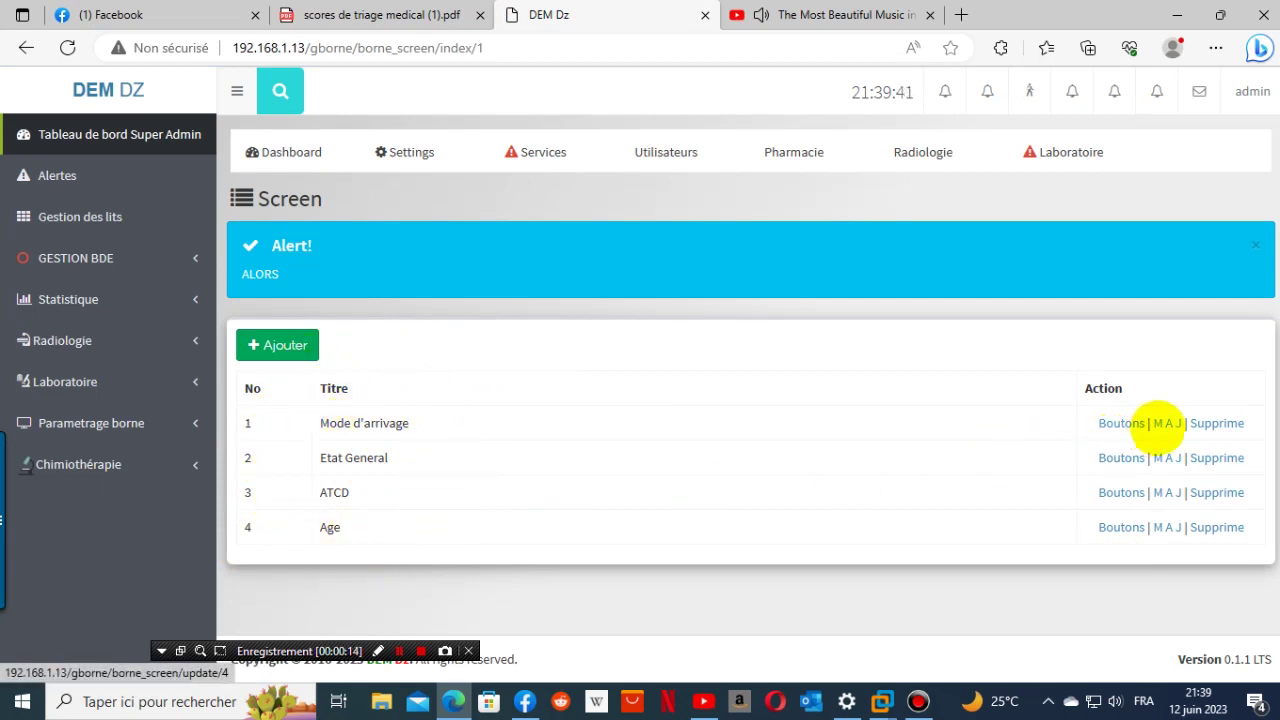
# - Open the Urgence kiosk's Mode d'arrivage button list via Parametrage borne > Borne
pyautogui.click(1160, 424)
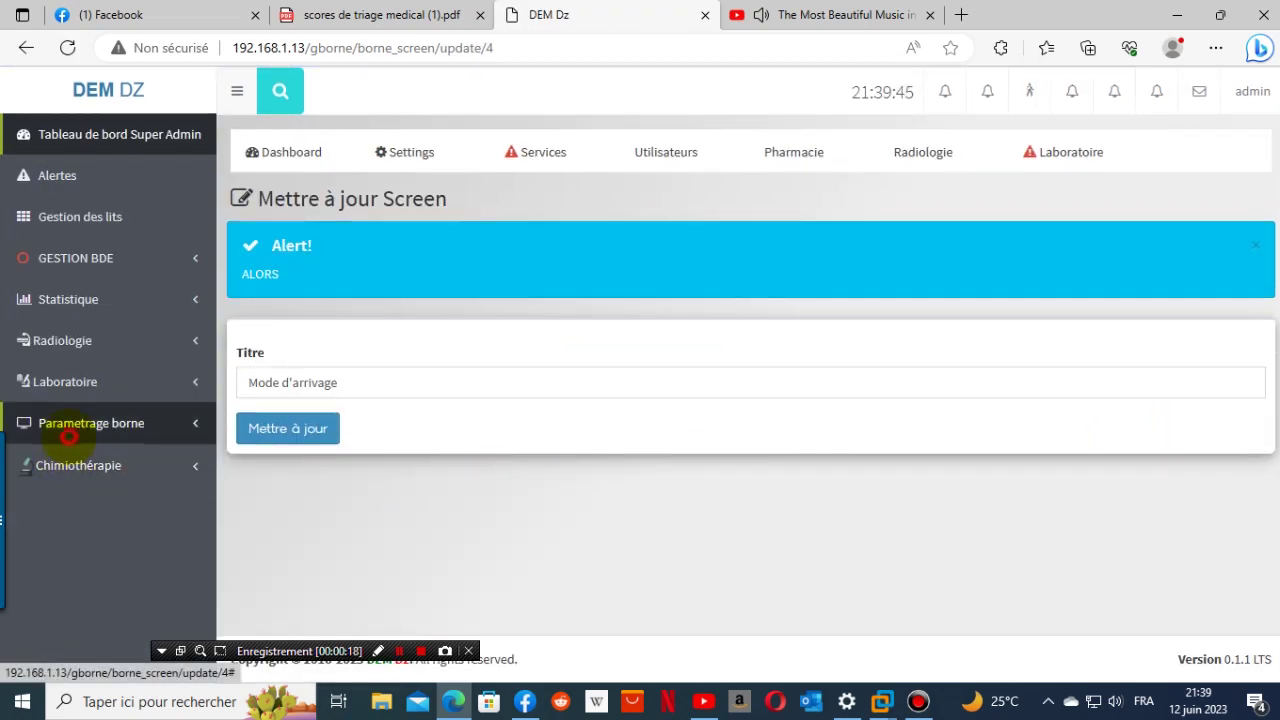
pyautogui.click(80, 426)
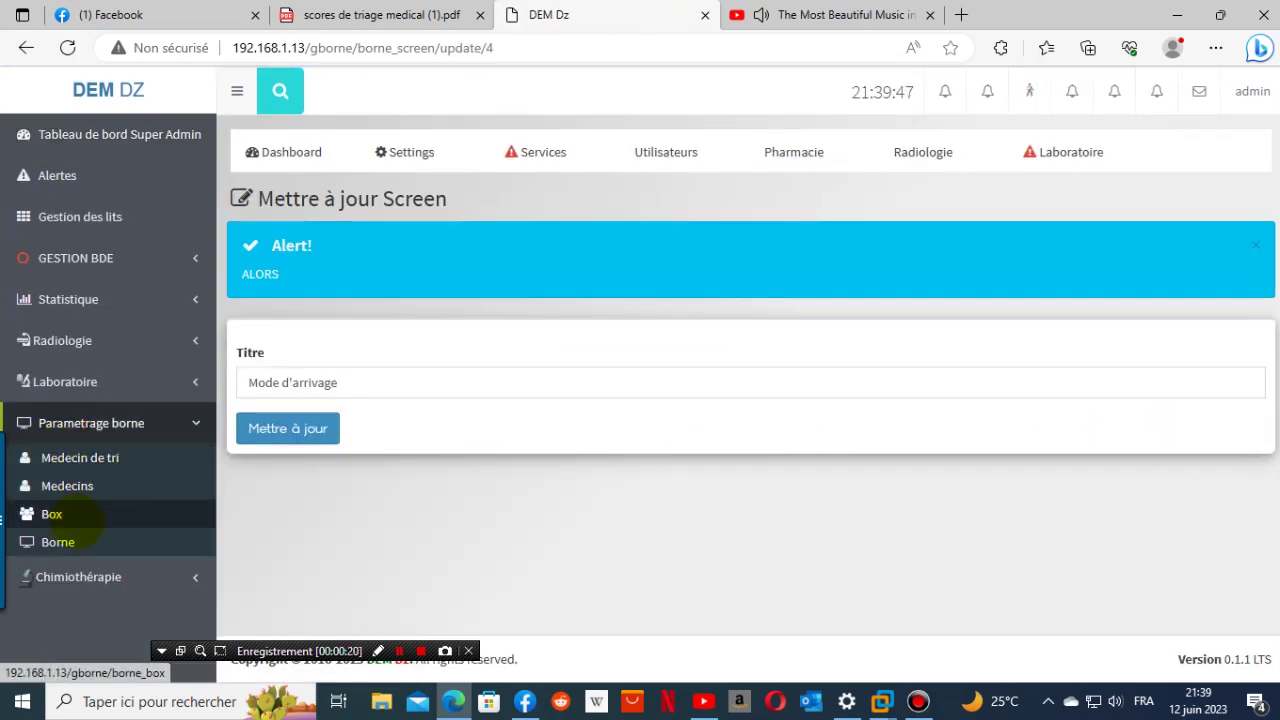
pyautogui.click(60, 540)
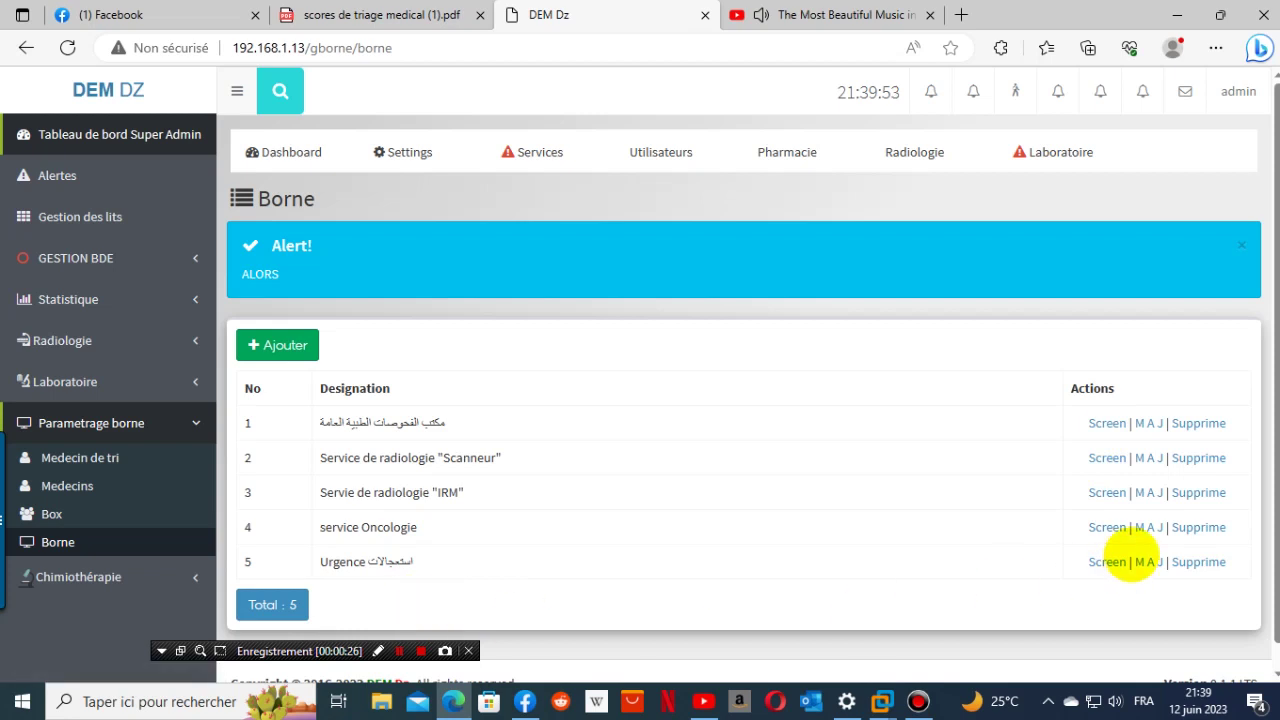
pyautogui.click(1106, 562)
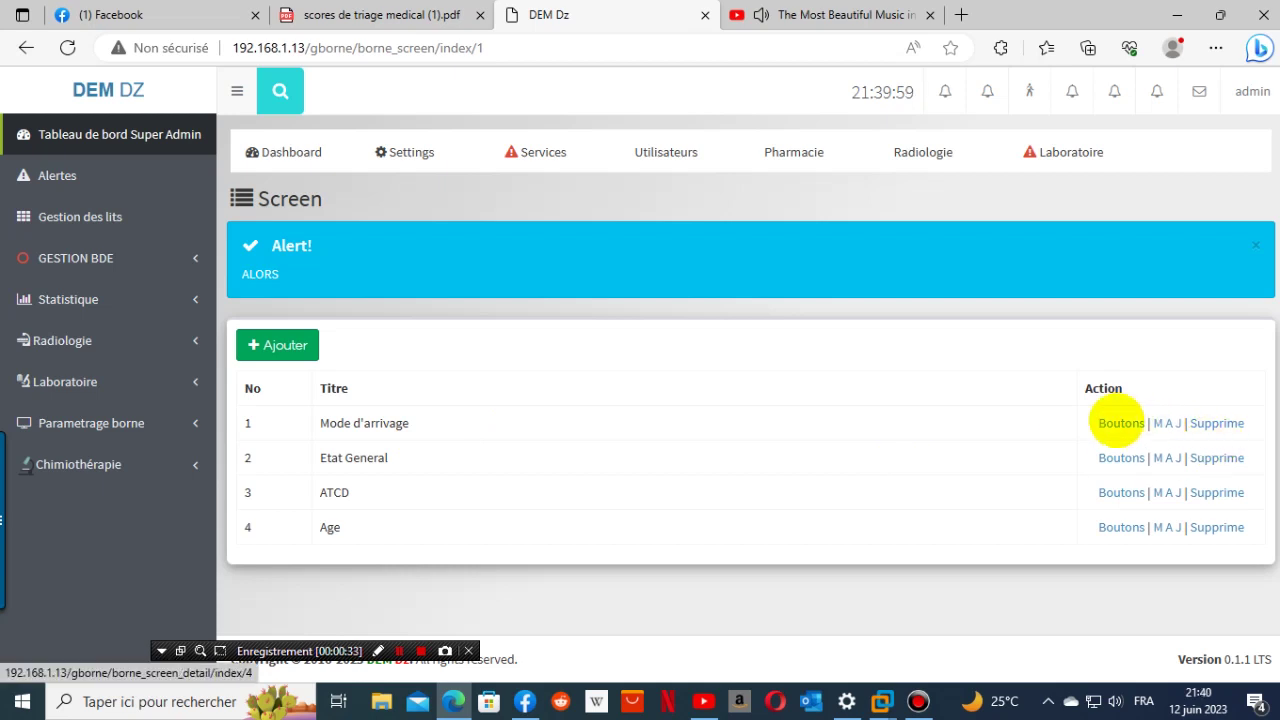
pyautogui.click(1117, 423)
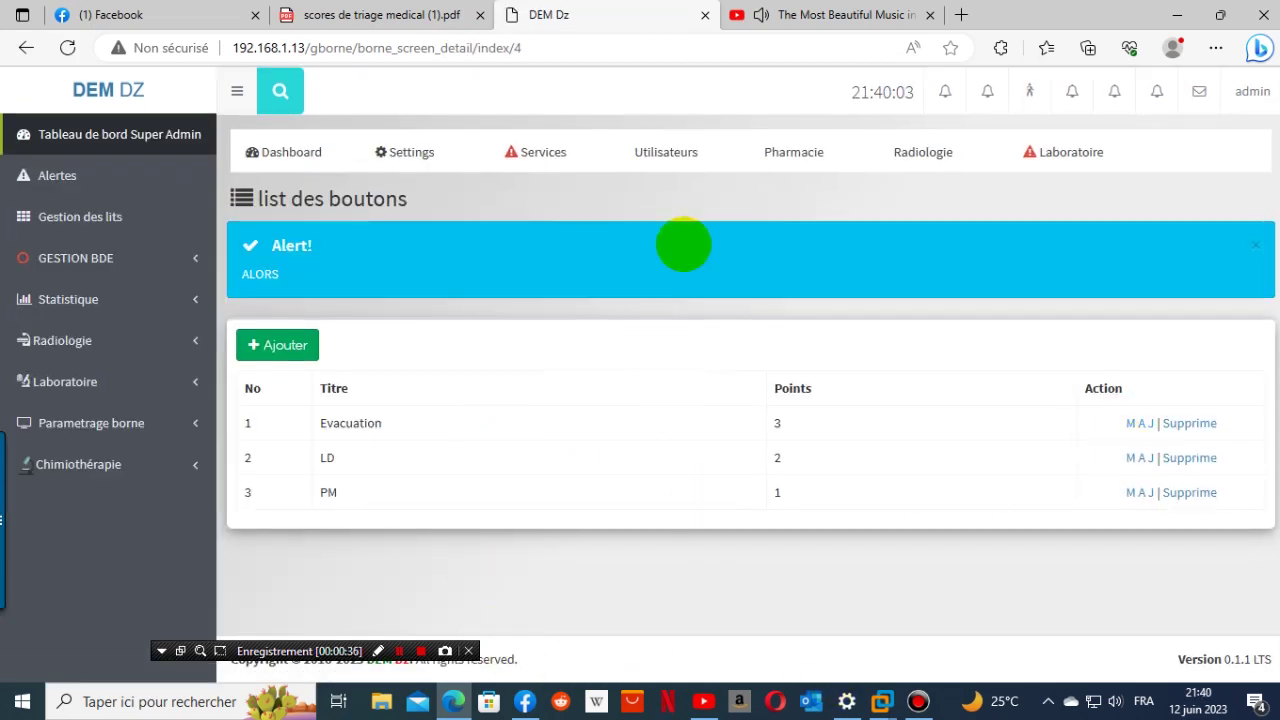
# - Copy 'sans lettre d'orientation' from the PDF score table and open a blank Ajouter bouton form
pyautogui.click(423, 15)
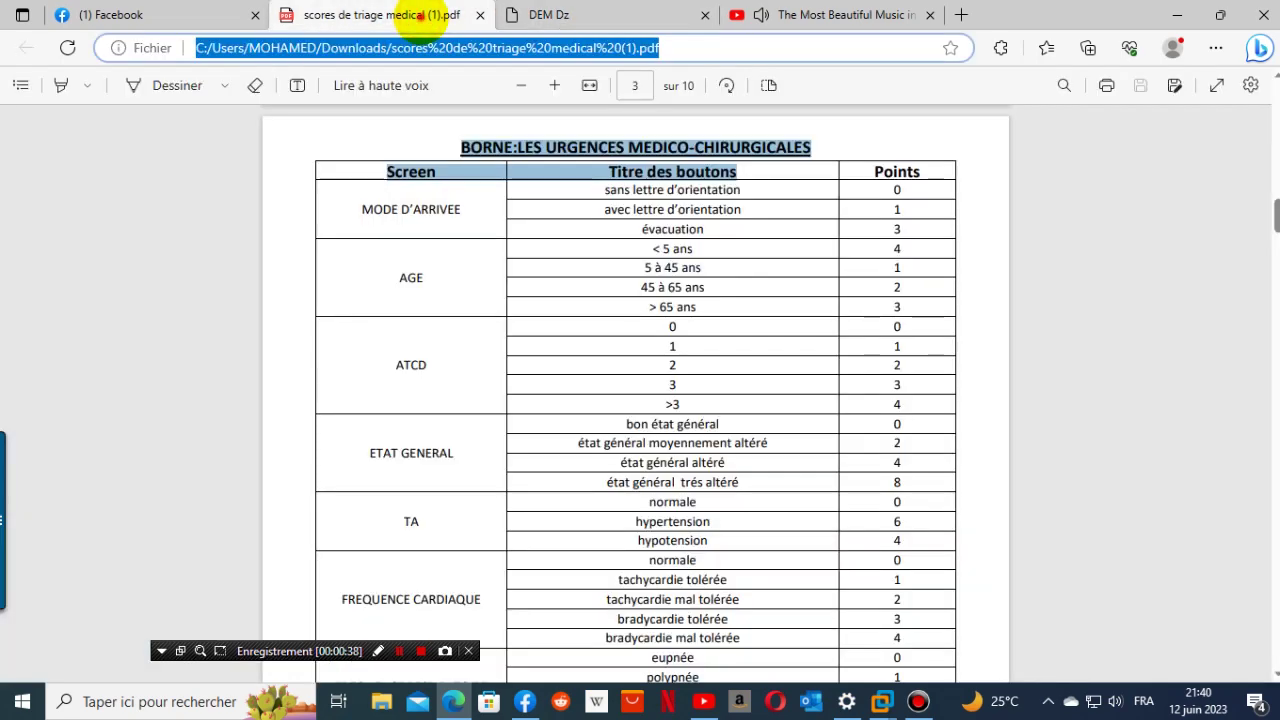
pyautogui.click(550, 17)
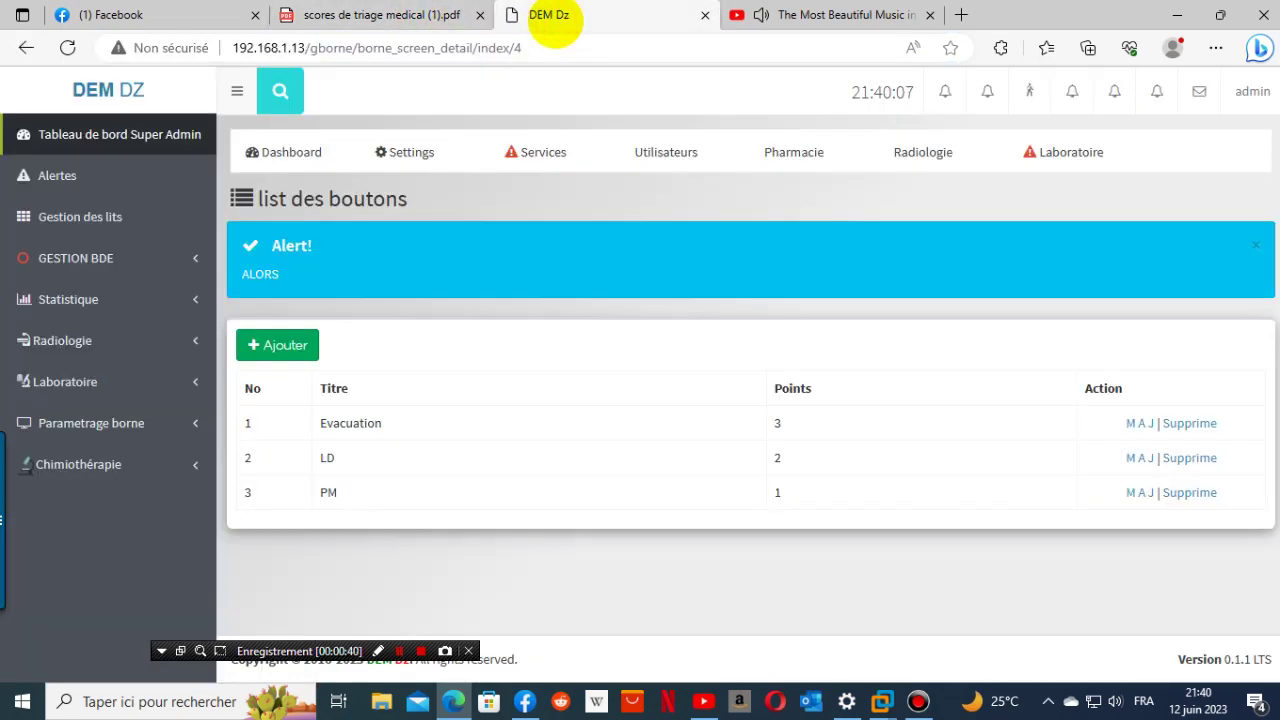
pyautogui.click(430, 17)
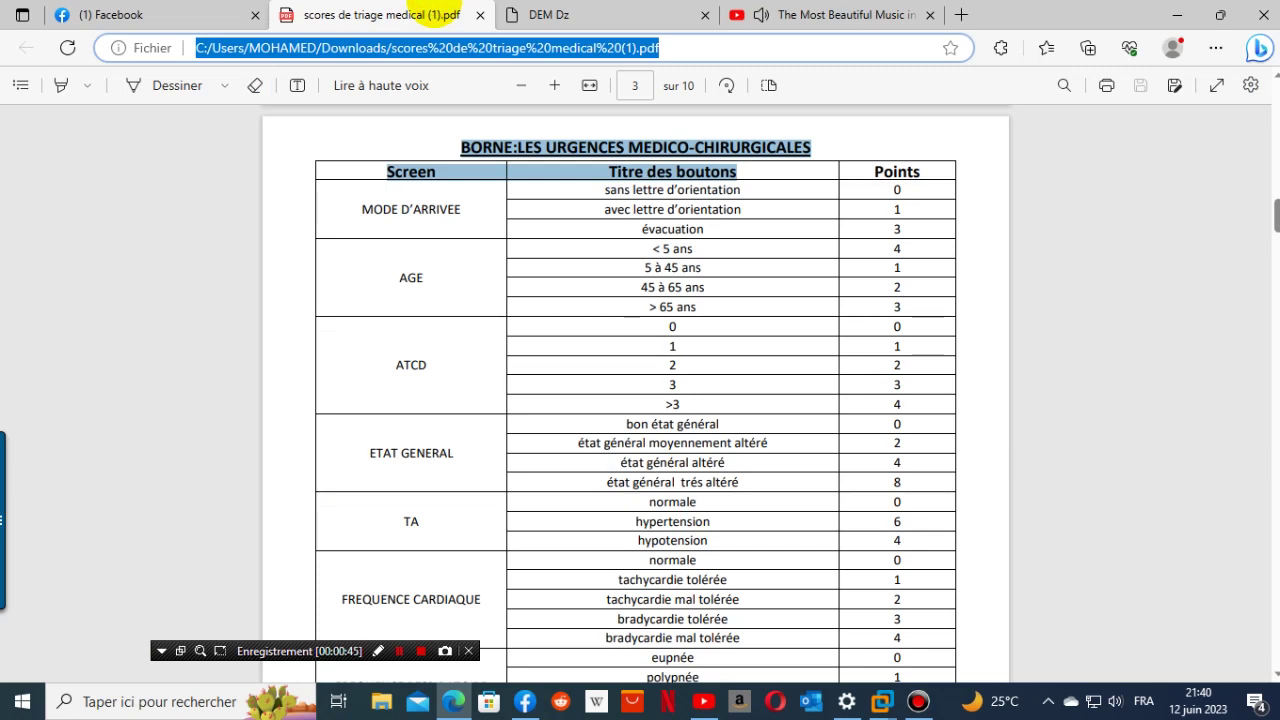
pyautogui.moveTo(605, 190); pyautogui.dragTo(740, 190)
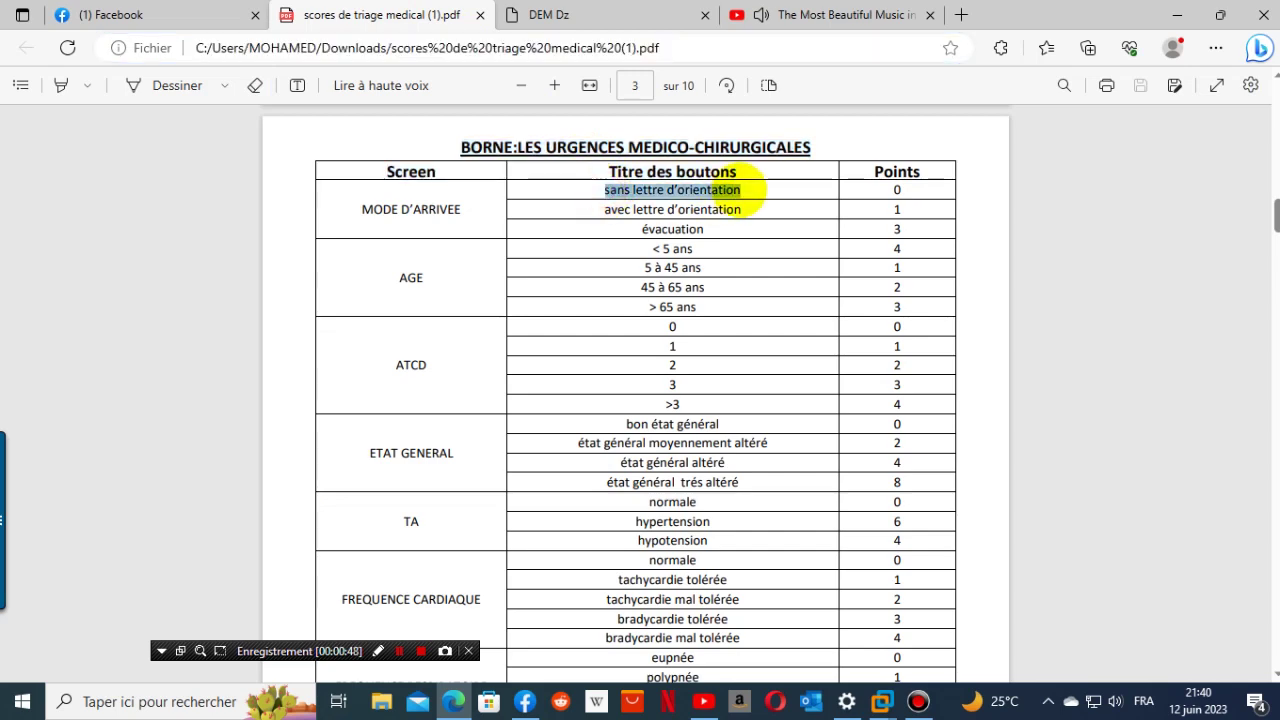
pyautogui.rightClick(740, 190)
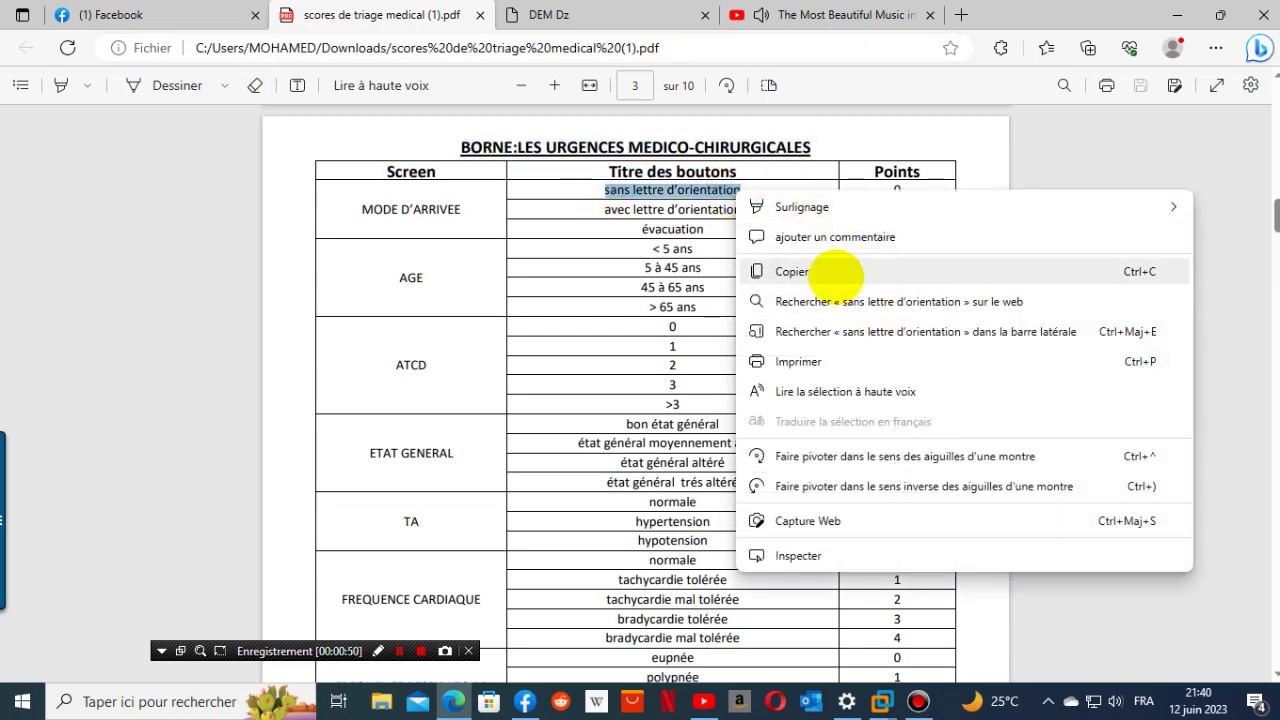
pyautogui.click(826, 270)
pyautogui.click(193, 15)
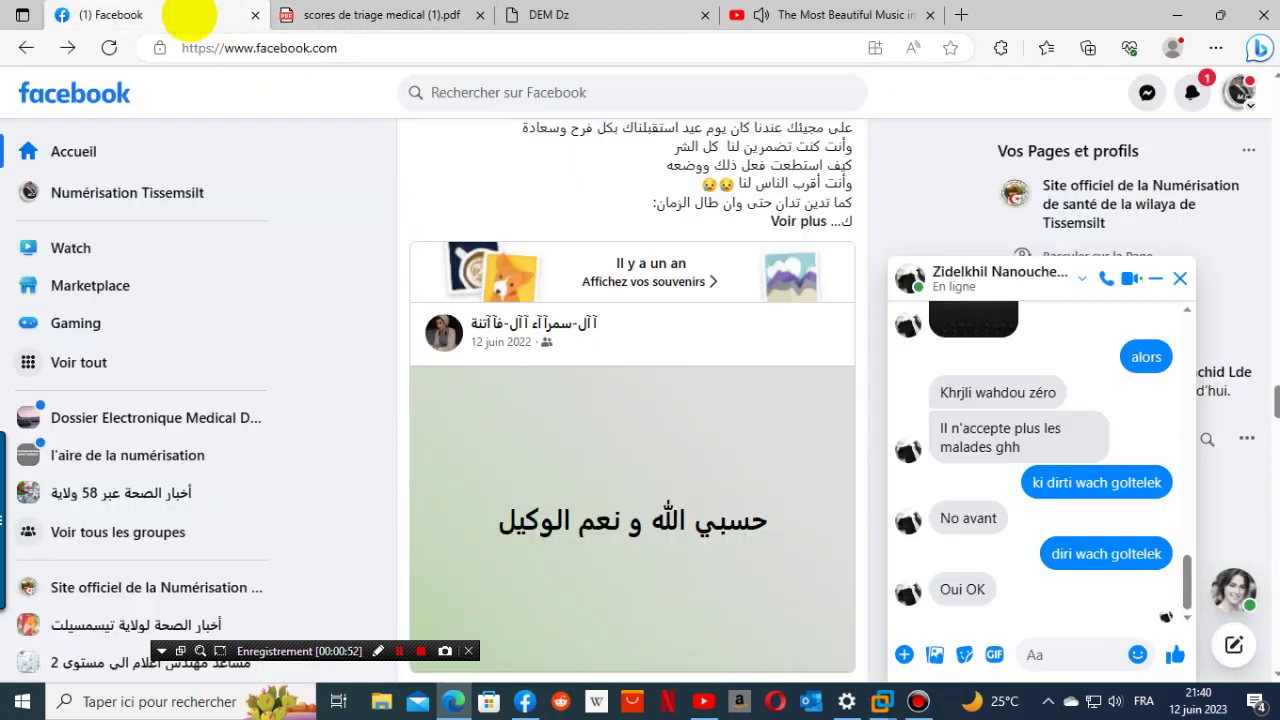
pyautogui.click(815, 14)
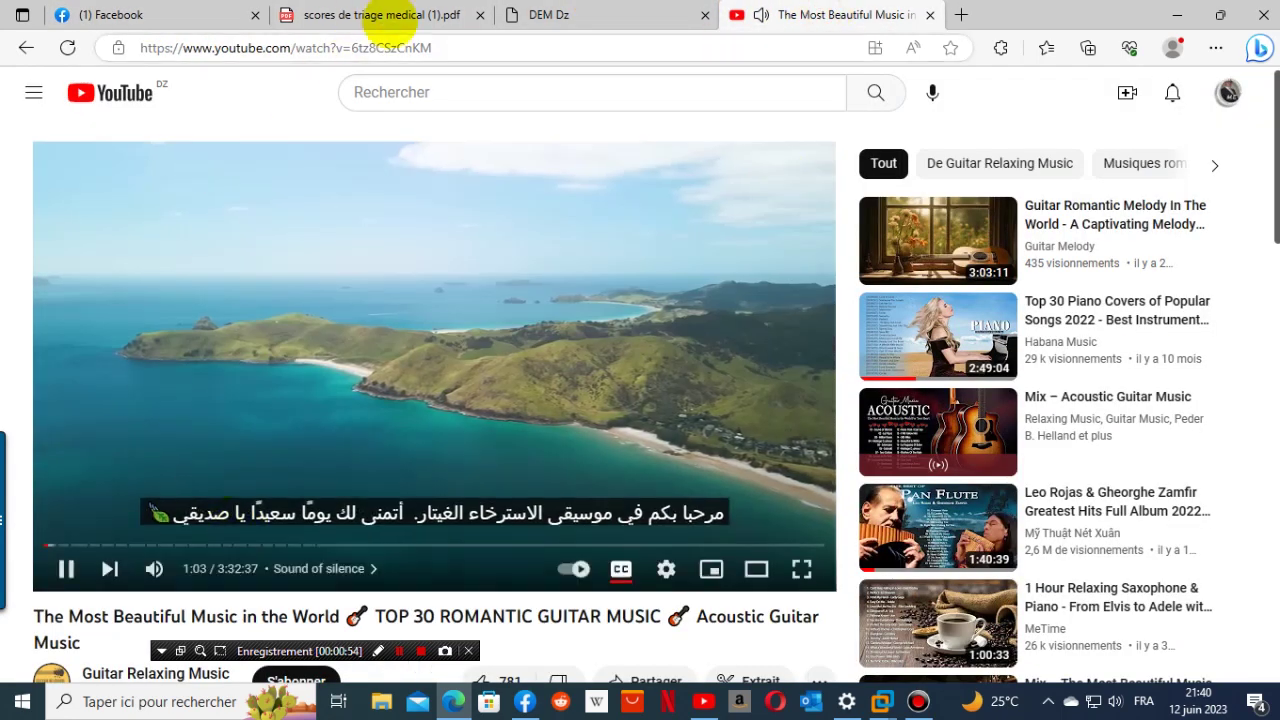
pyautogui.click(595, 14)
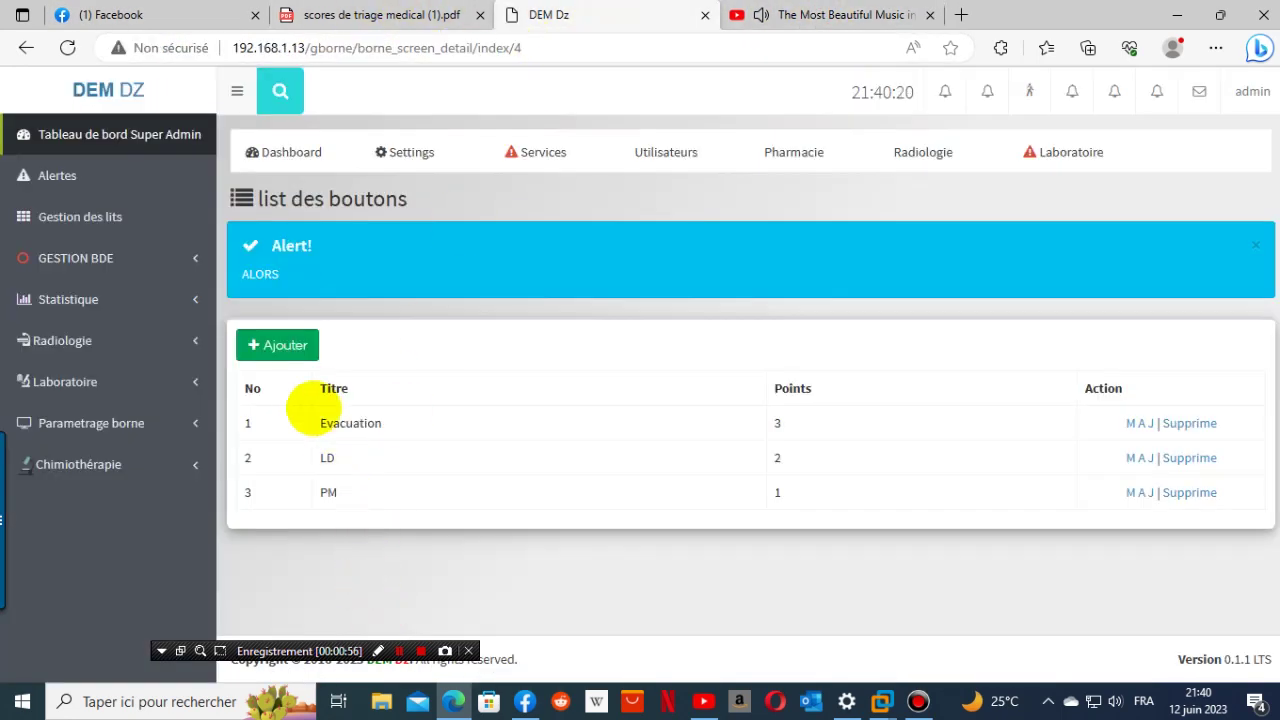
pyautogui.click(277, 344)
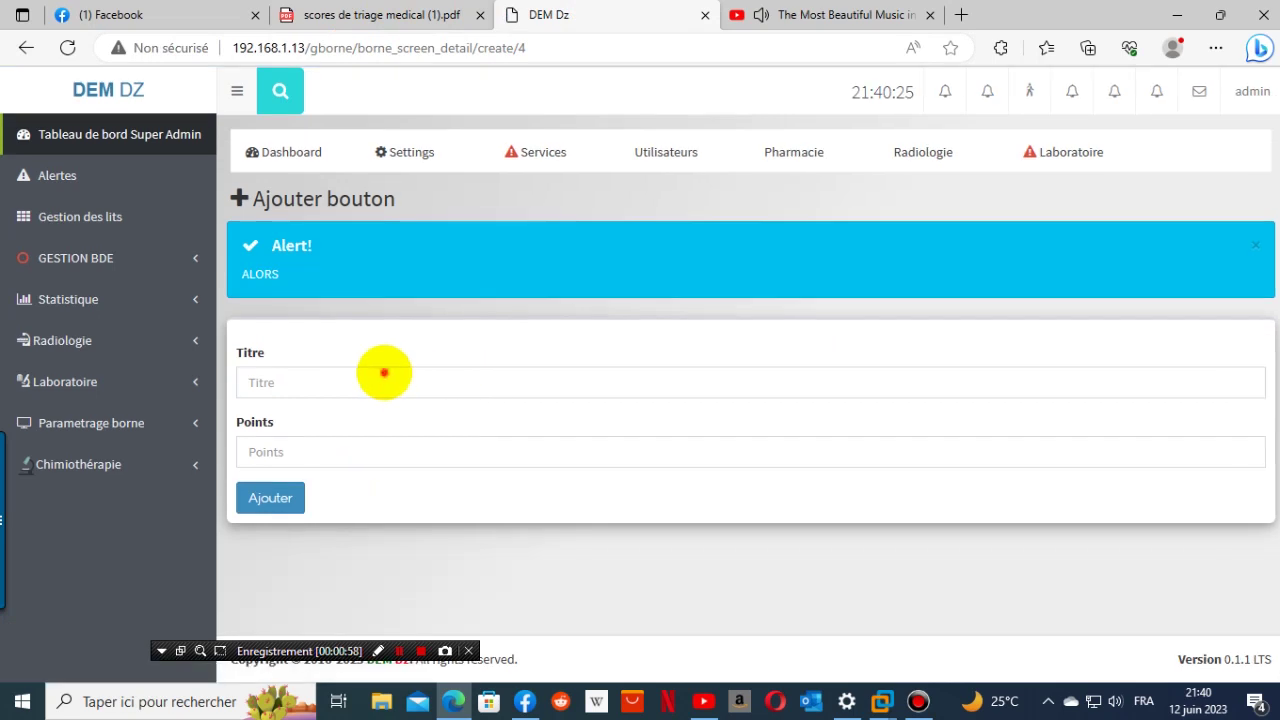
# - Paste 'sans lettre d'orientation' into the Titre field
pyautogui.click(384, 372)
pyautogui.rightClick(384, 372)
pyautogui.click(486, 515)
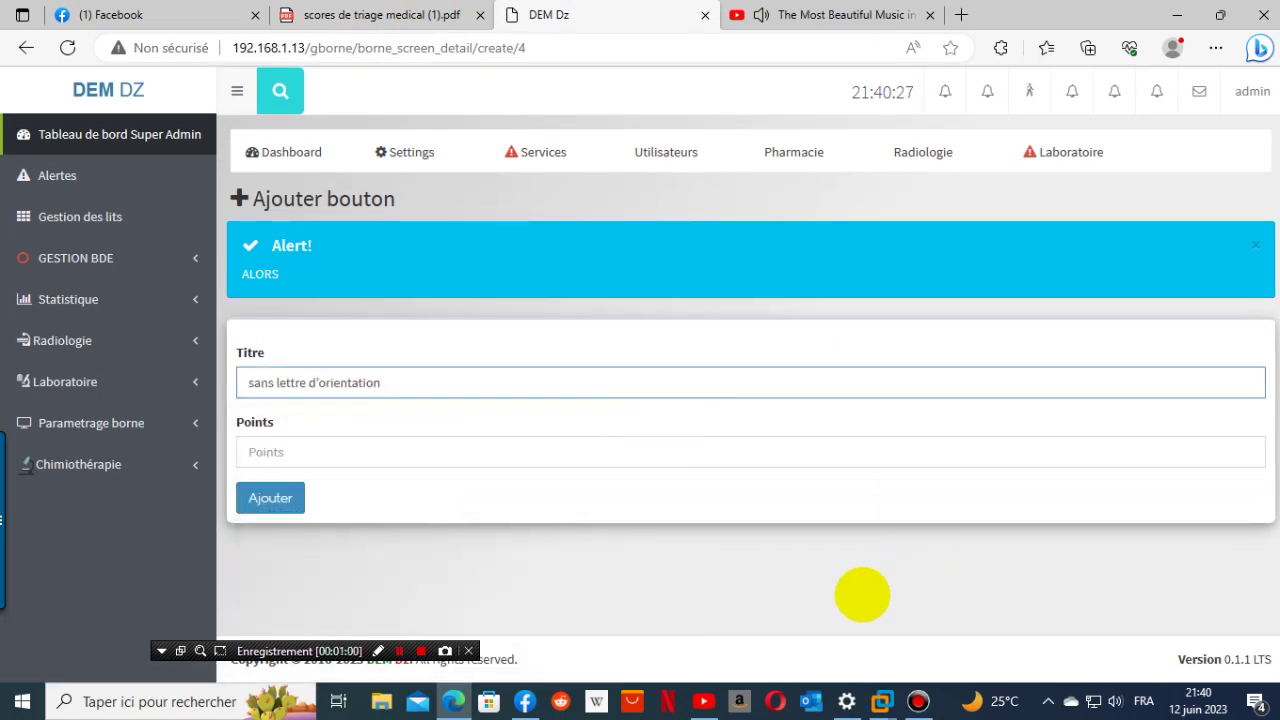
pyautogui.click(862, 594)
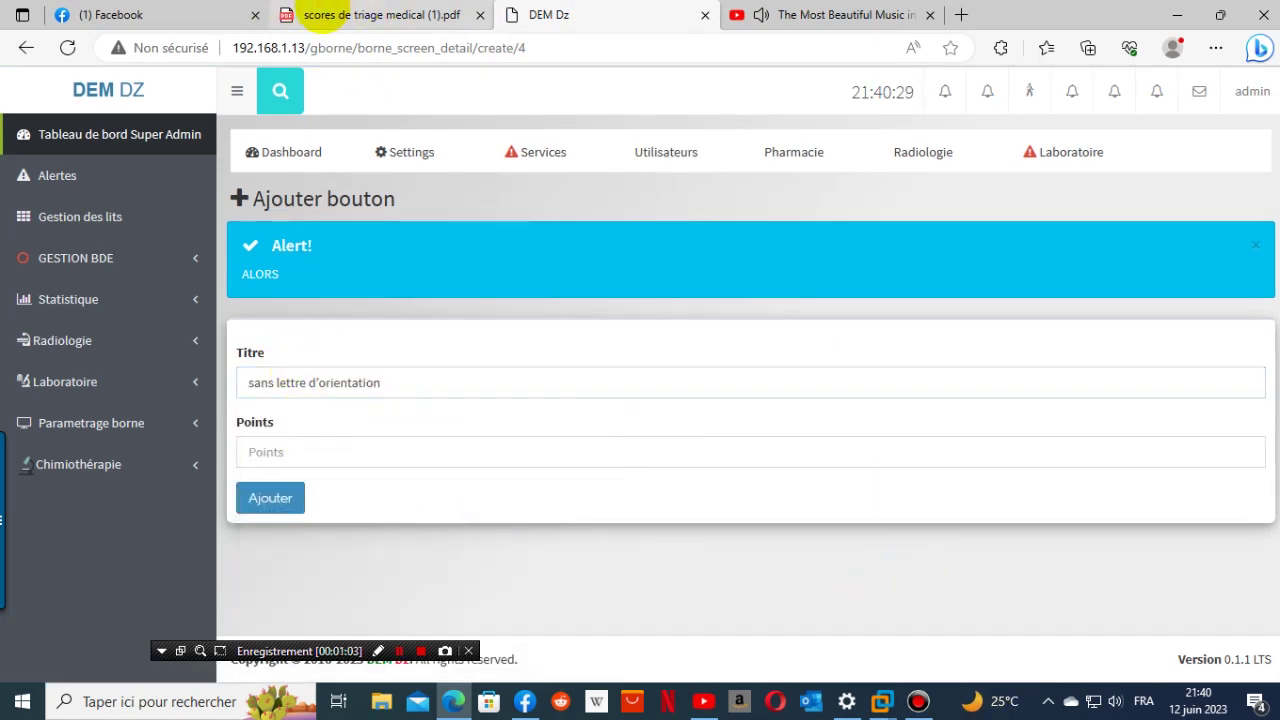
# - Copy the 0 points value from the PDF, paste it into Points, and save the button
pyautogui.click(314, 14)
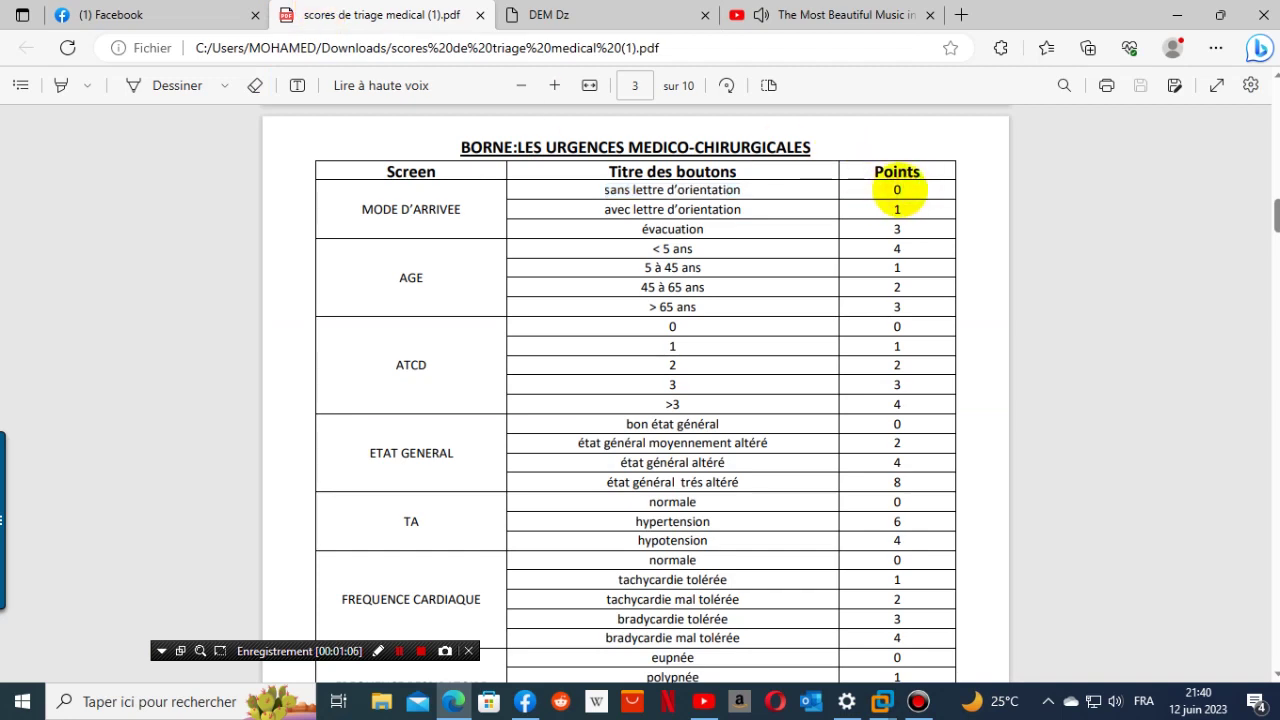
pyautogui.moveTo(887, 186); pyautogui.dragTo(914, 184)
pyautogui.click(924, 186)
pyautogui.rightClick(897, 190)
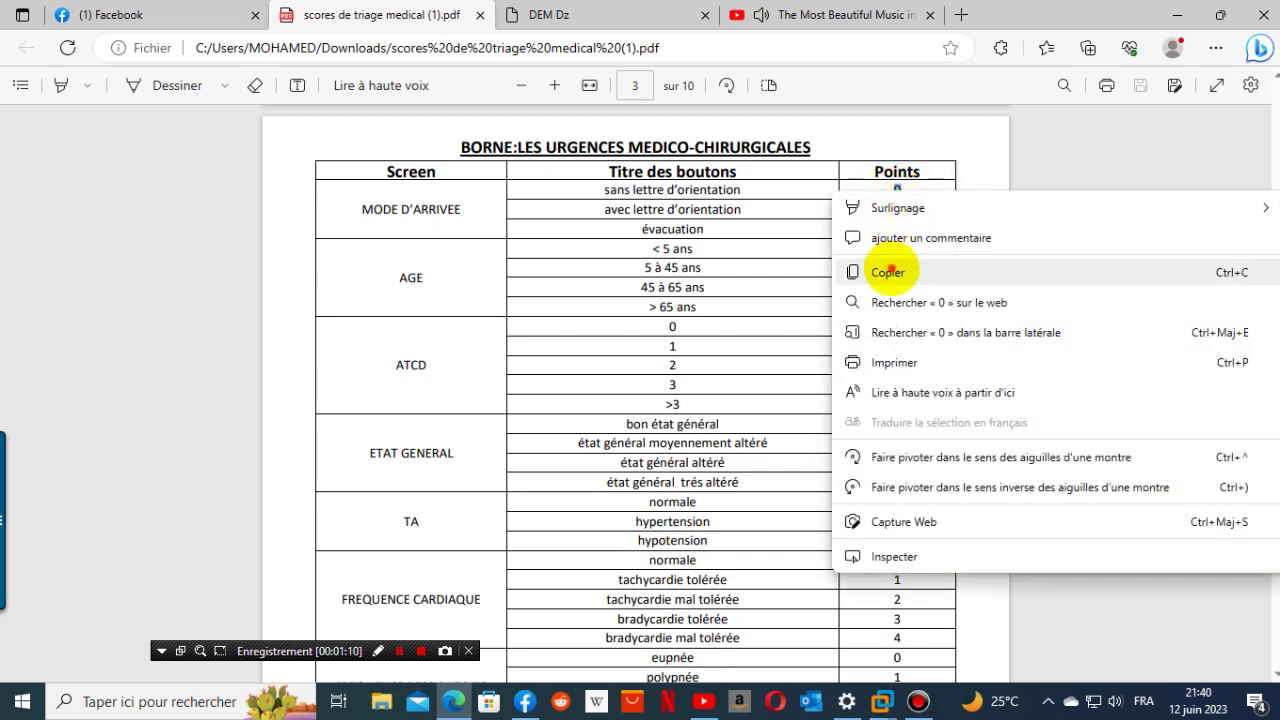
pyautogui.click(852, 271)
pyautogui.click(560, 14)
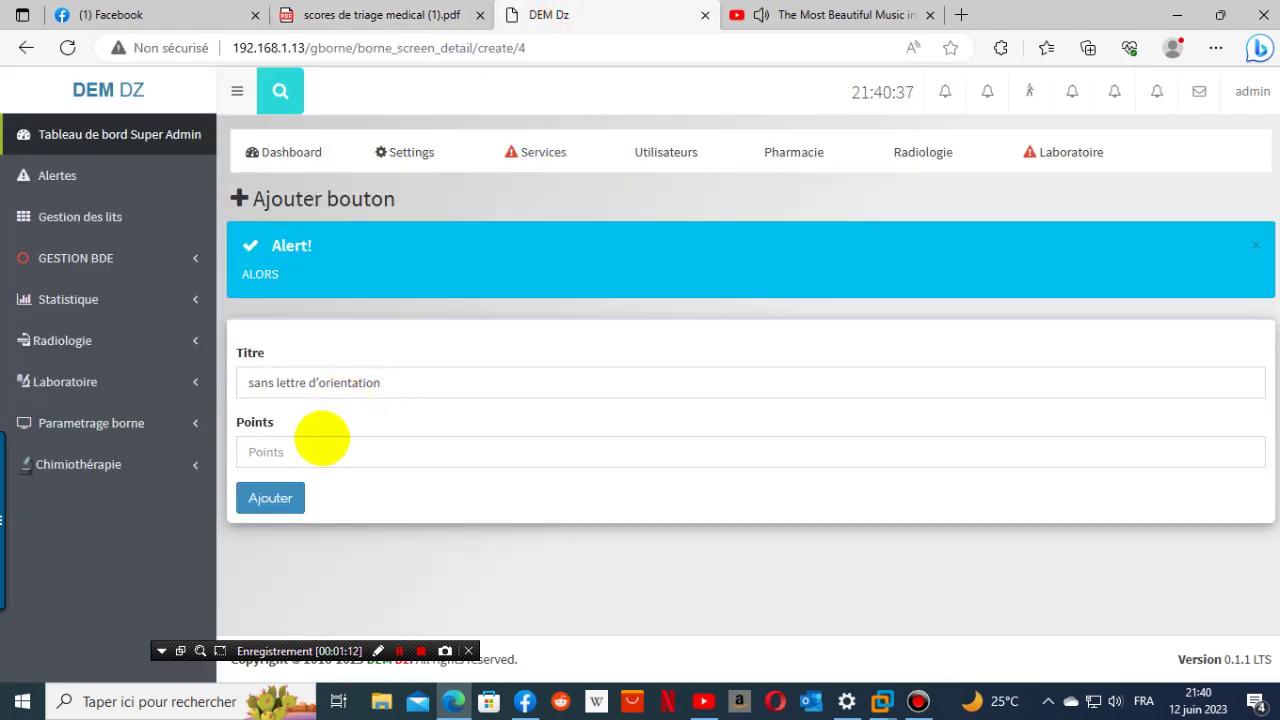
pyautogui.click(320, 437)
pyautogui.rightClick(322, 440)
pyautogui.click(371, 295)
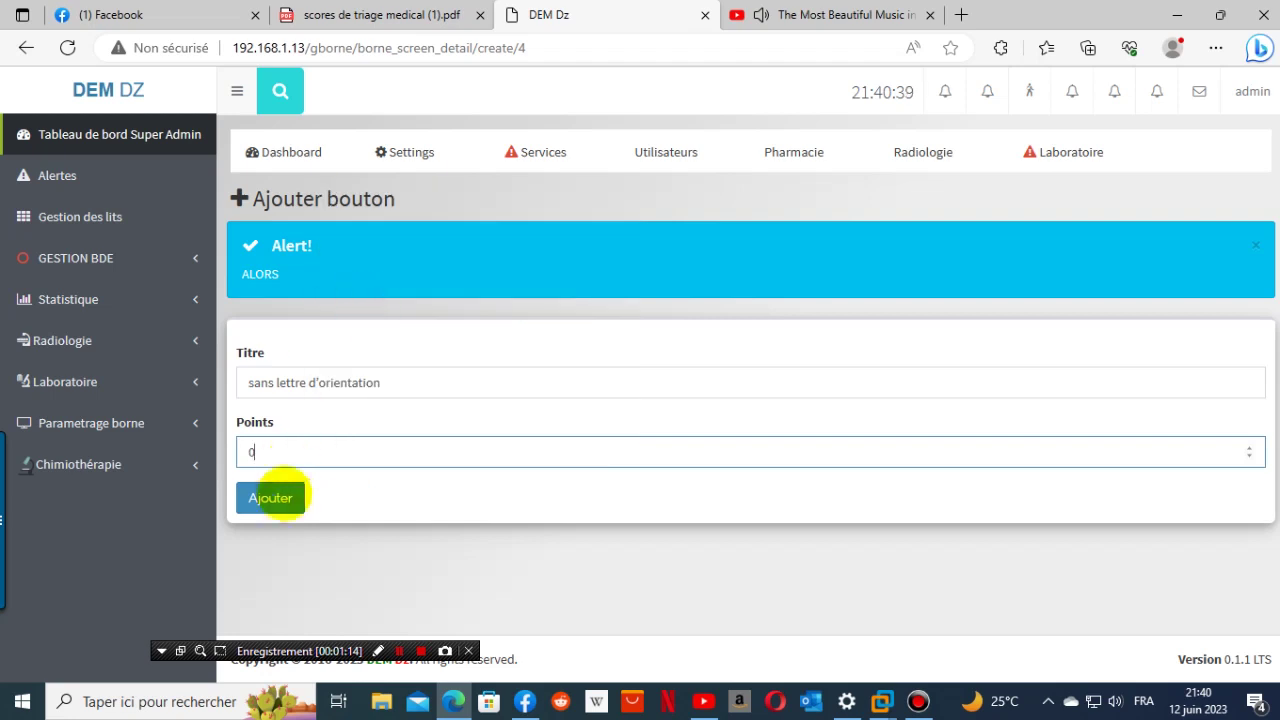
pyautogui.click(270, 497)
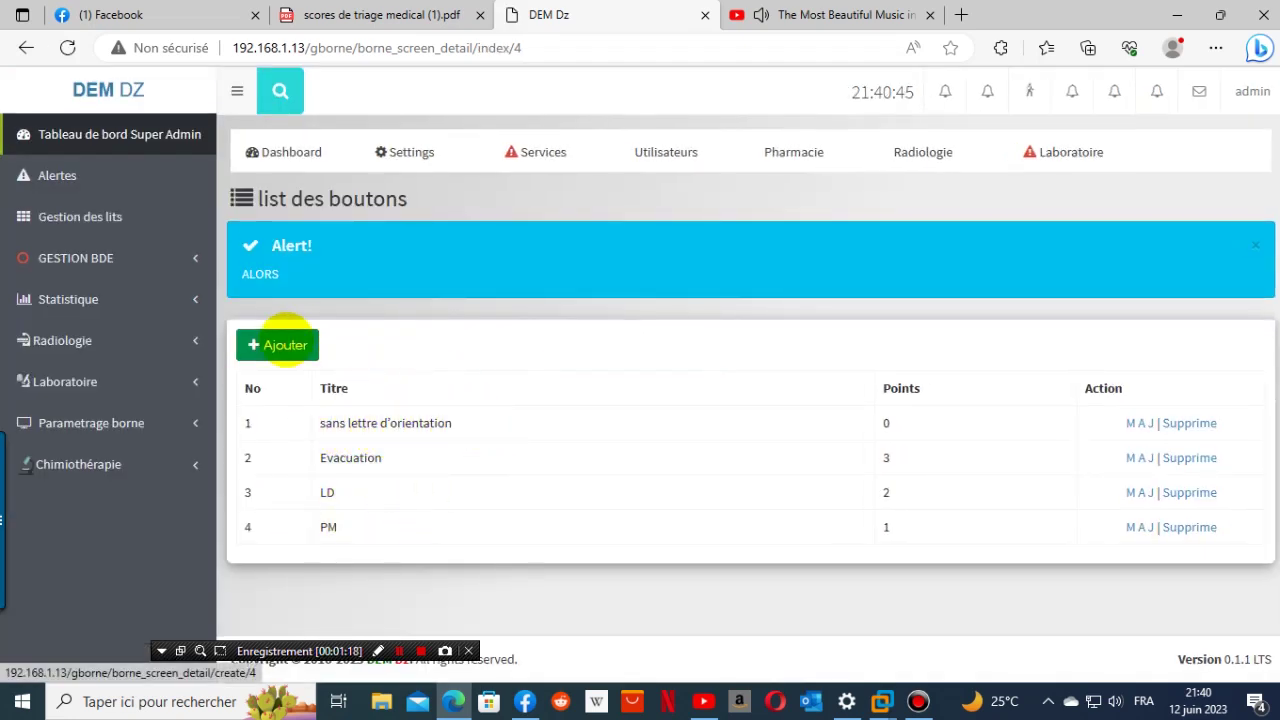
pyautogui.click(280, 344)
# - Copy 'avec lettre d'orientation' from the PDF and paste it as the button title
pyautogui.click(290, 384)
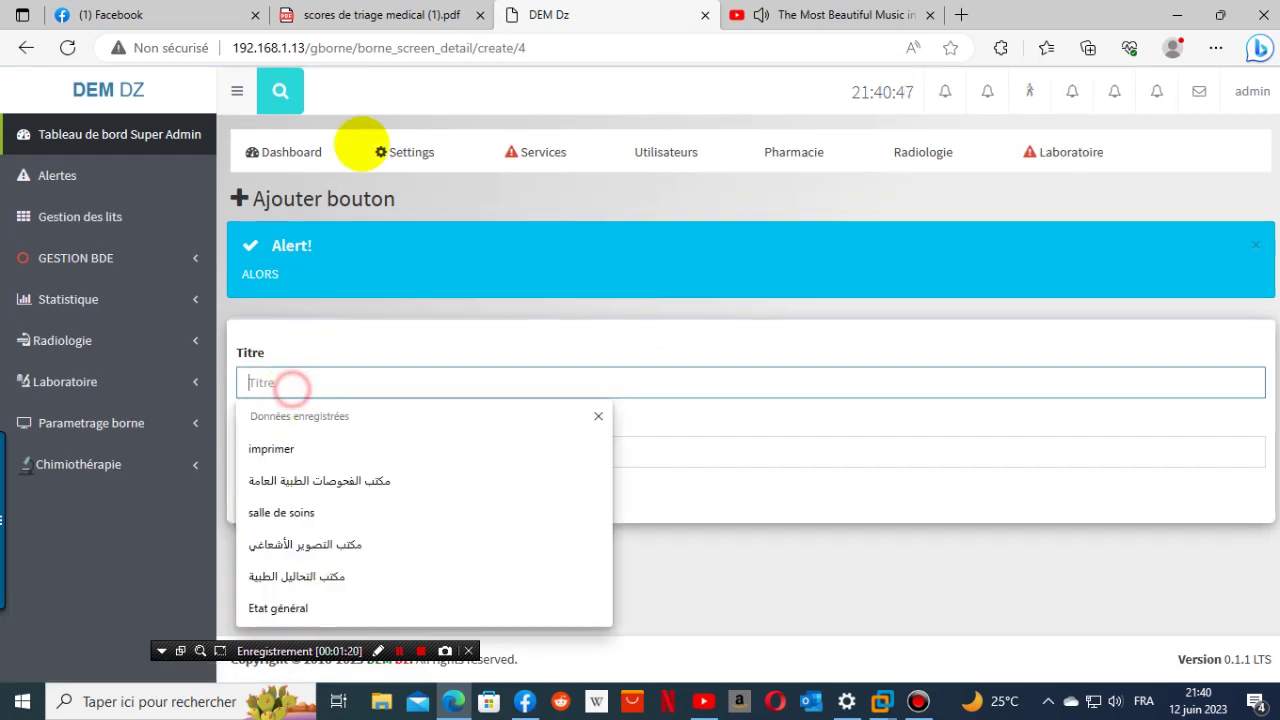
pyautogui.click(385, 15)
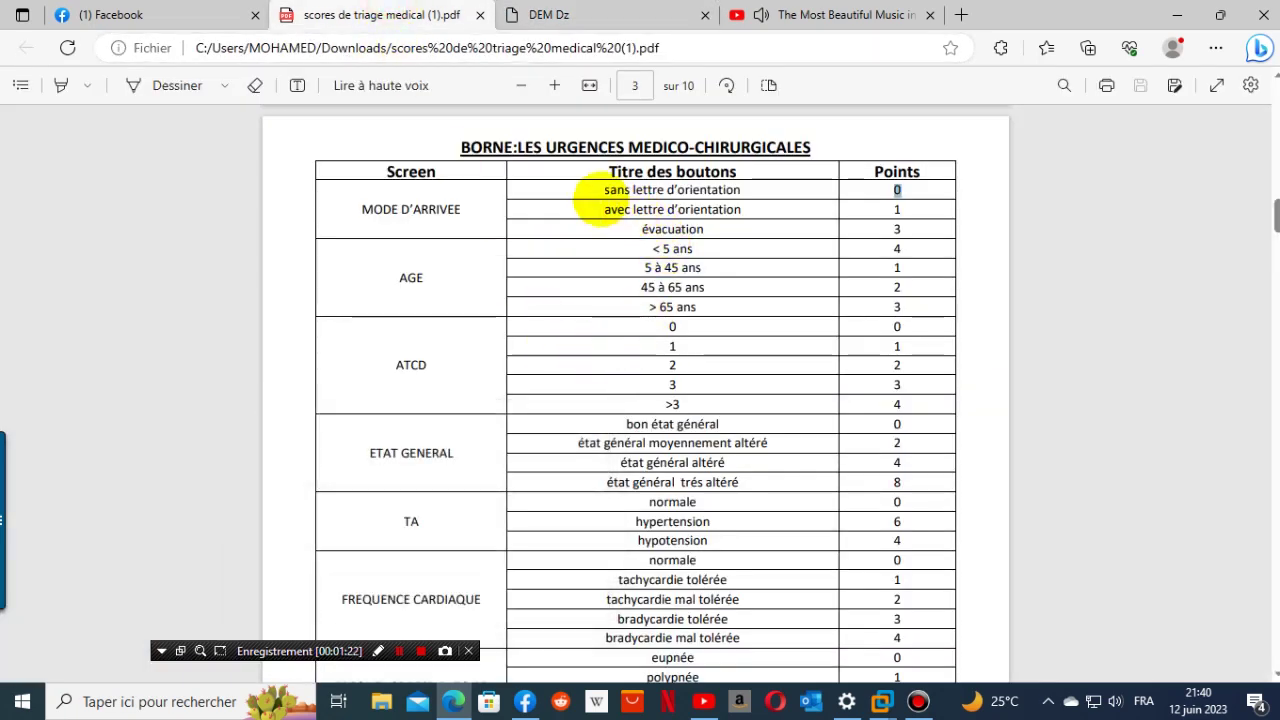
pyautogui.moveTo(601, 208); pyautogui.dragTo(741, 210)
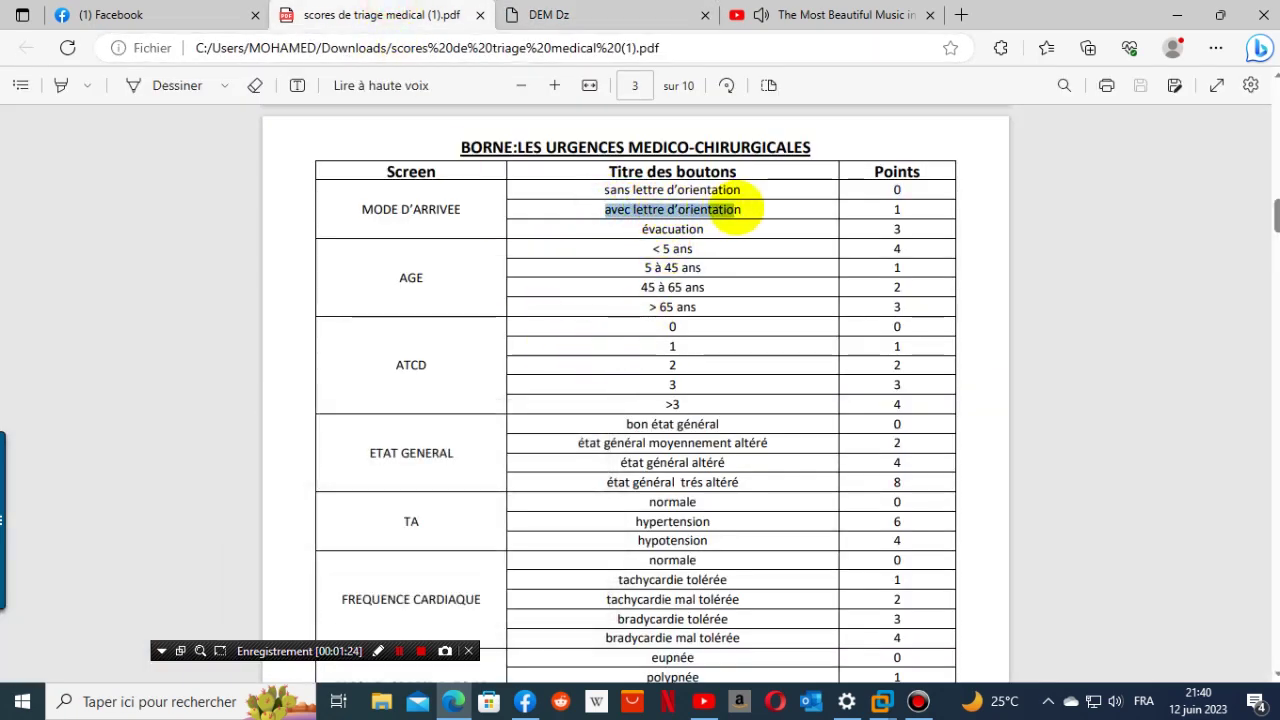
pyautogui.rightClick(740, 212)
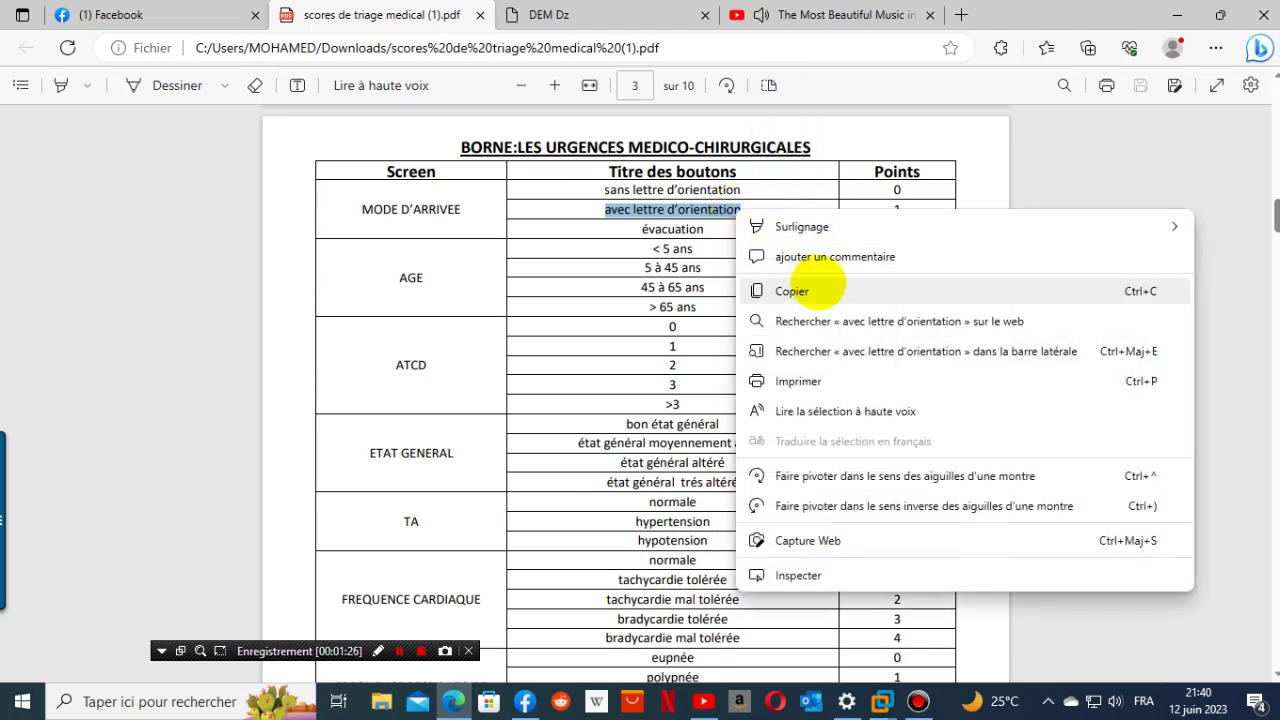
pyautogui.click(815, 289)
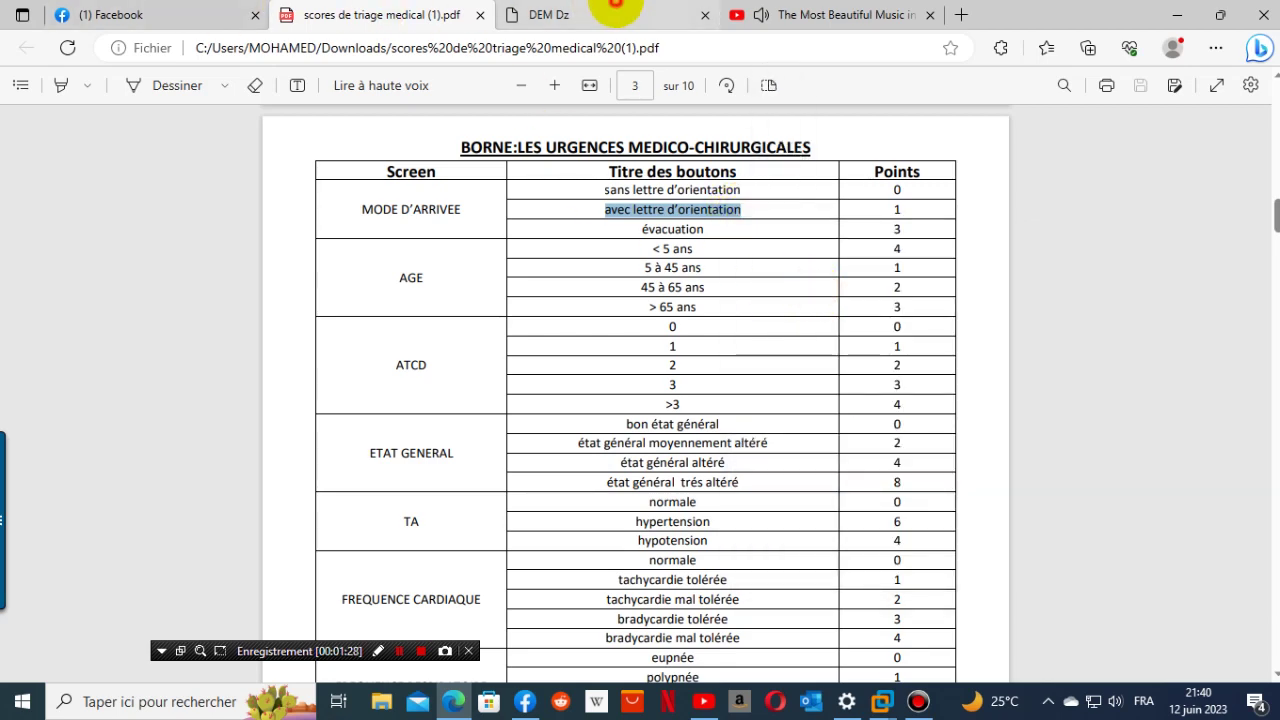
pyautogui.click(600, 15)
pyautogui.click(309, 392)
pyautogui.rightClick(311, 394)
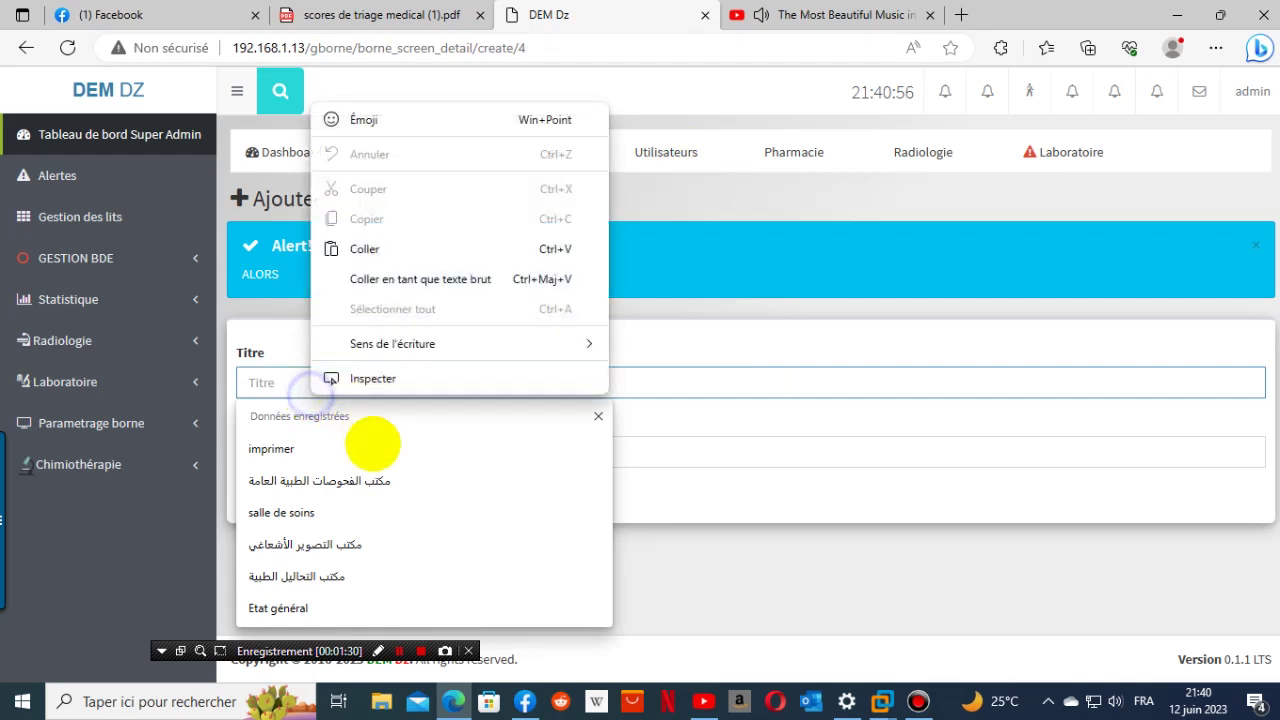
pyautogui.click(365, 249)
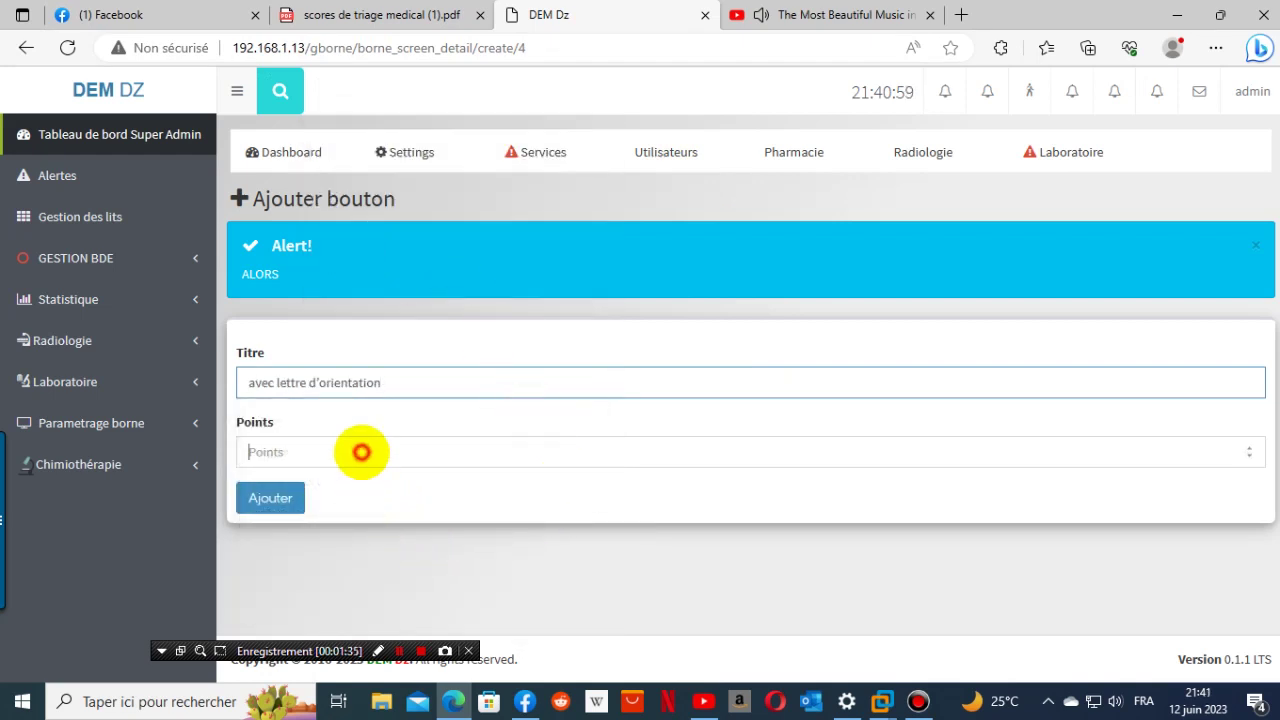
# - Save the avec lettre d'orientation button with 1 point
pyautogui.click(386, 12)
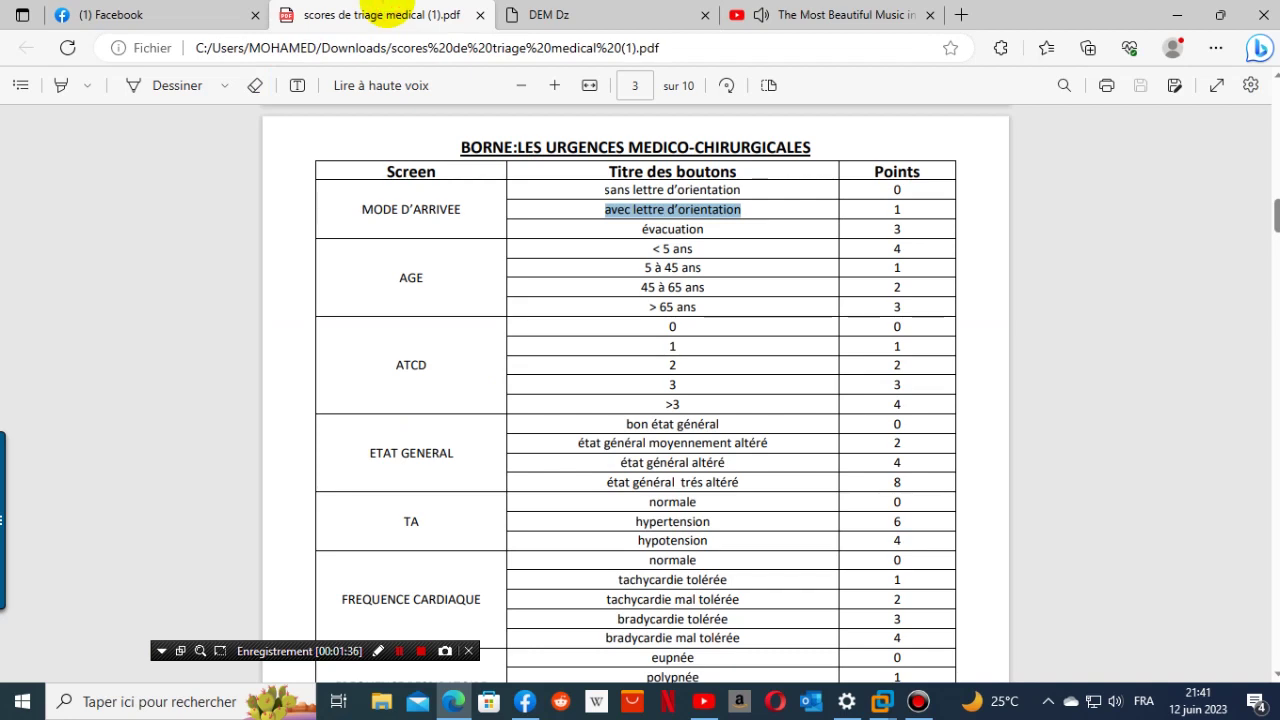
pyautogui.click(565, 12)
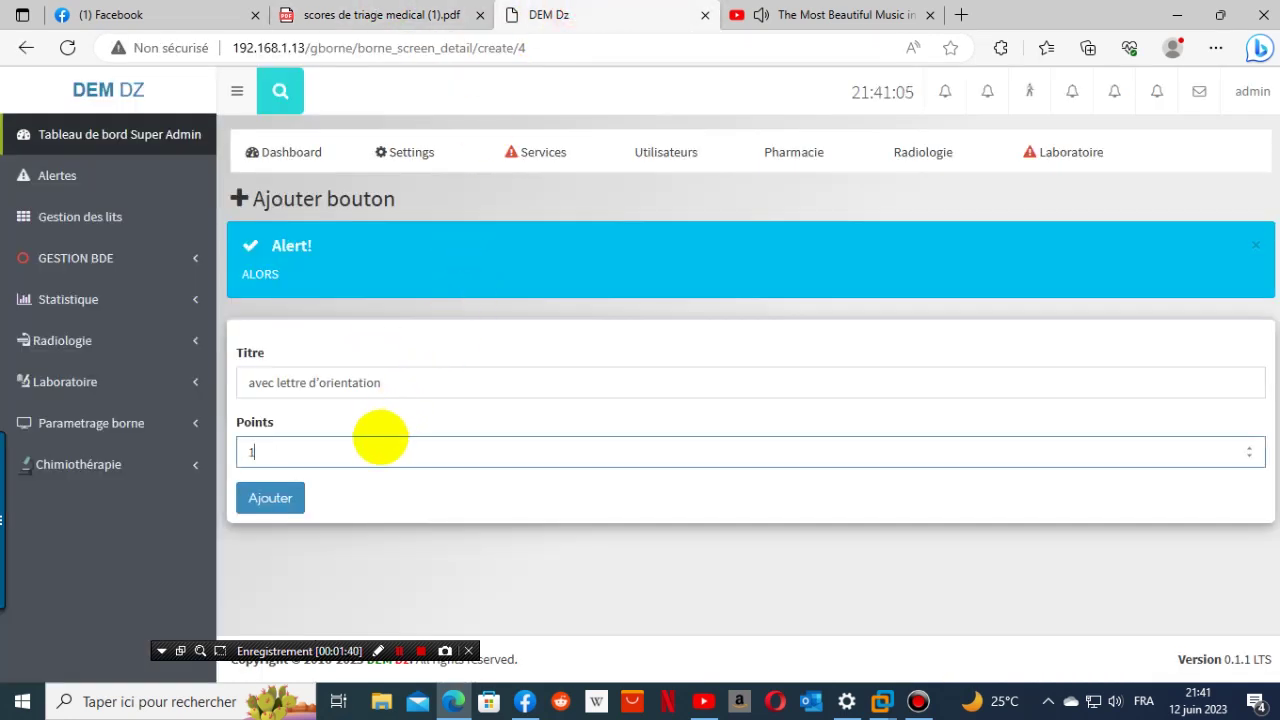
pyautogui.click(270, 496)
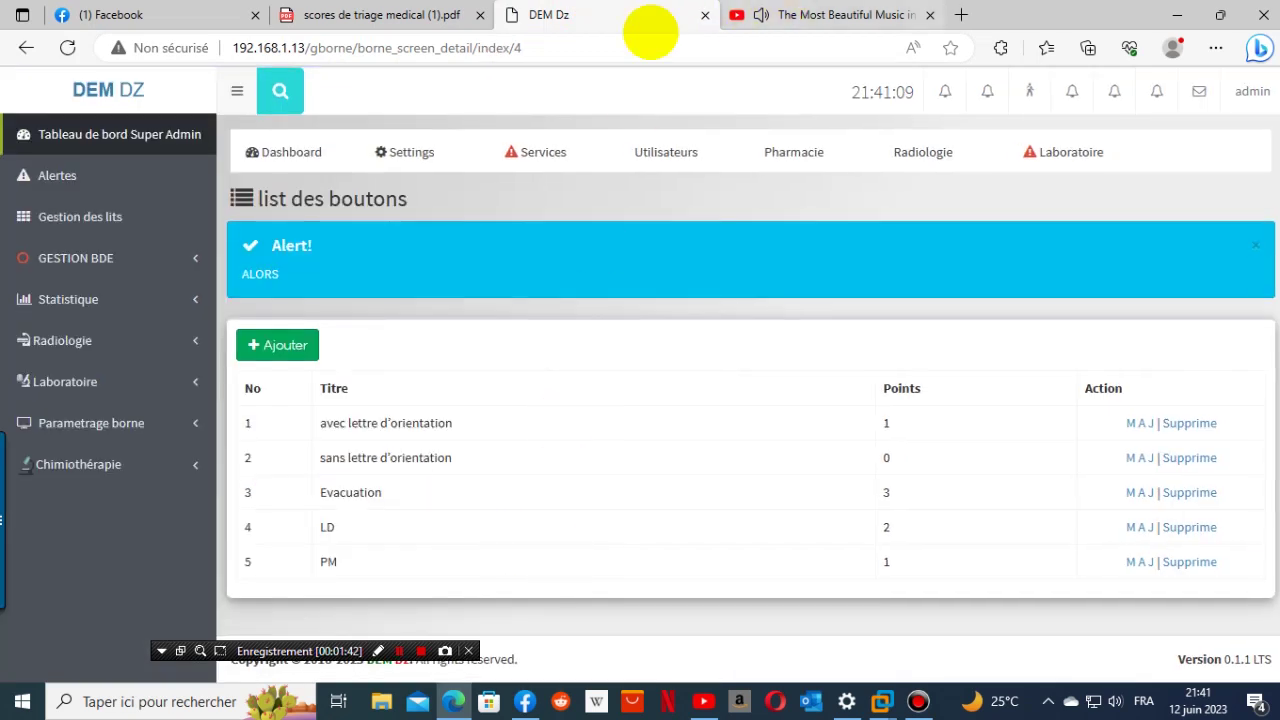
pyautogui.click(435, 16)
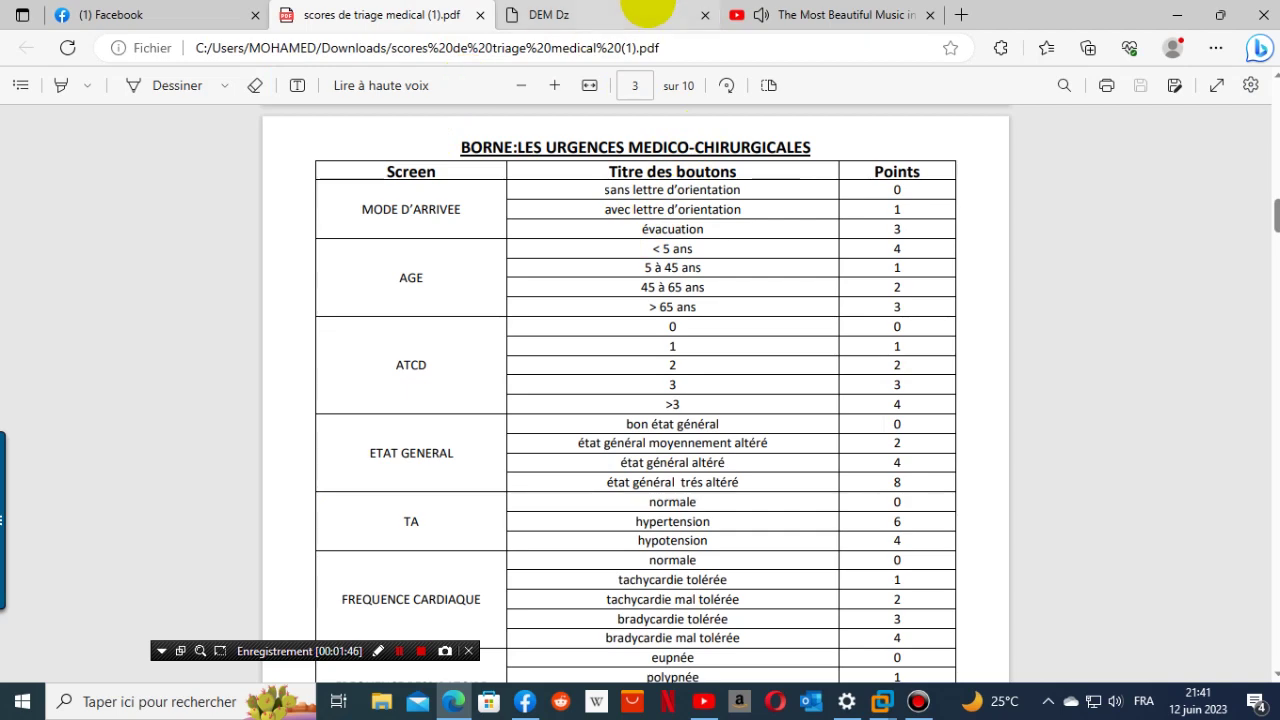
# - Compare the MODE D'ARRIVEE scores in the PDF table with the DEM DZ button list
pyautogui.click(648, 13)
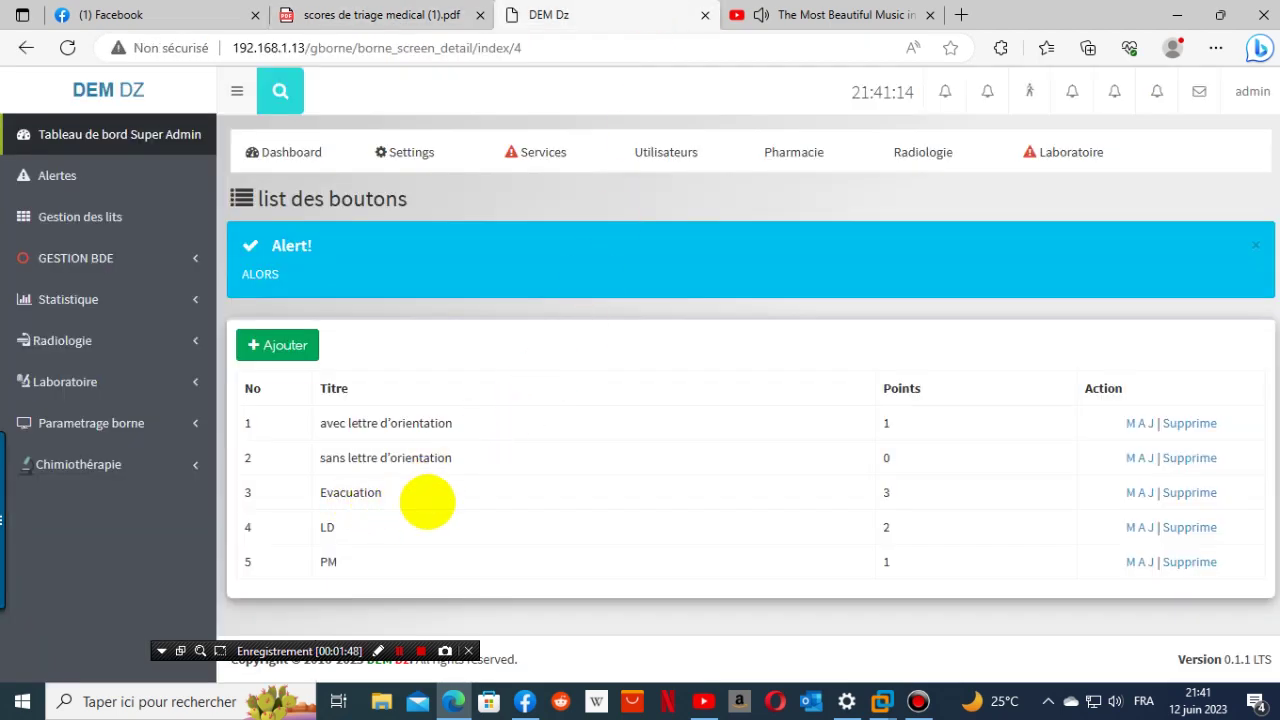
pyautogui.click(468, 15)
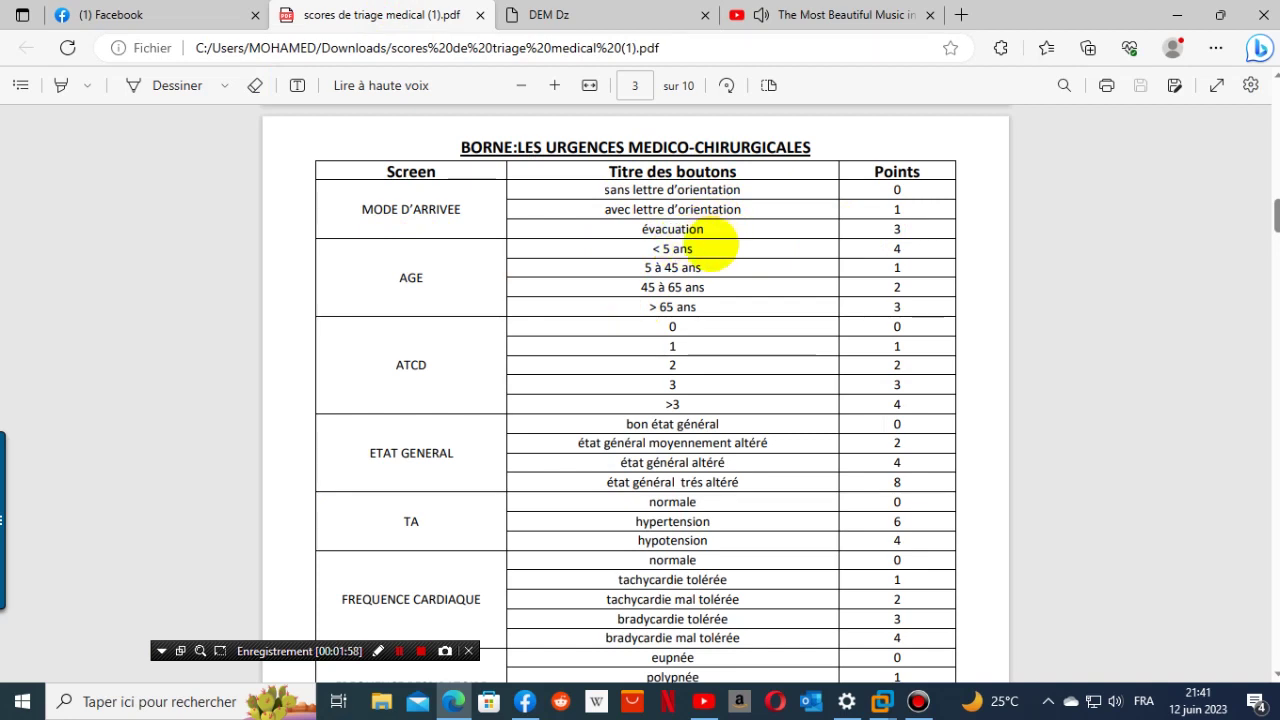
pyautogui.click(592, 14)
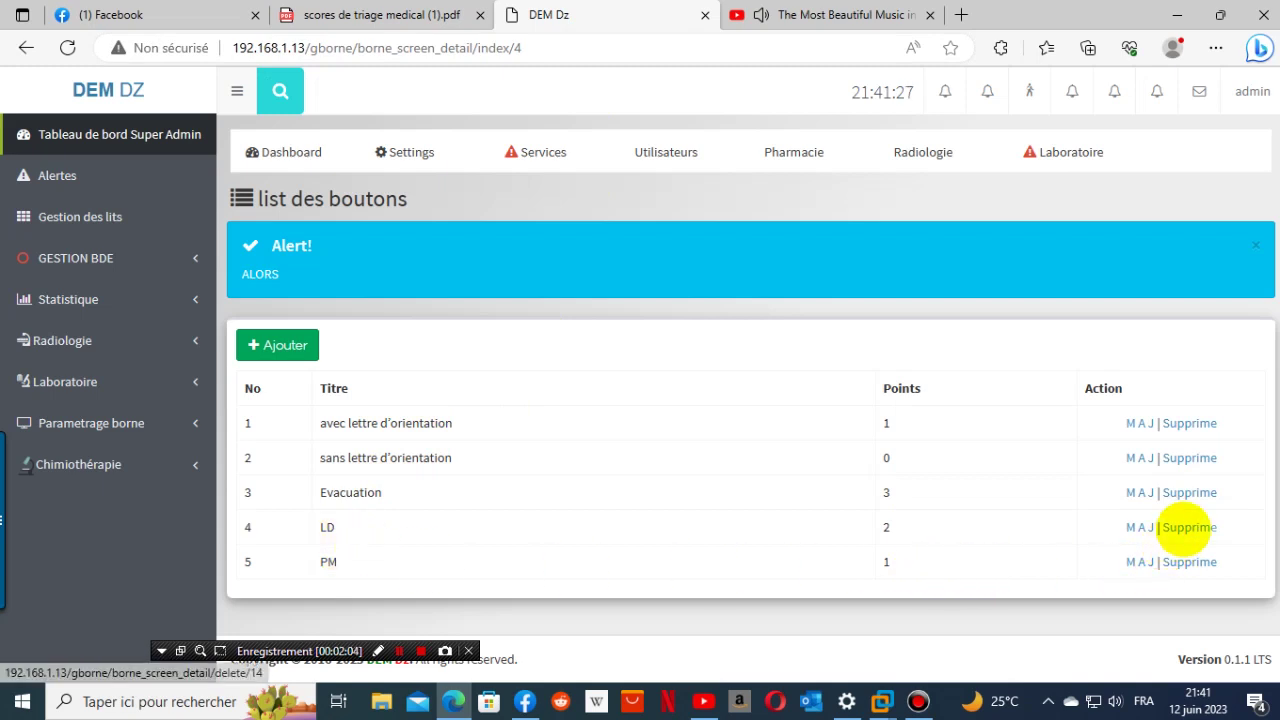
# - Delete the LD and PM buttons, confirming each deletion with OK
pyautogui.click(1184, 528)
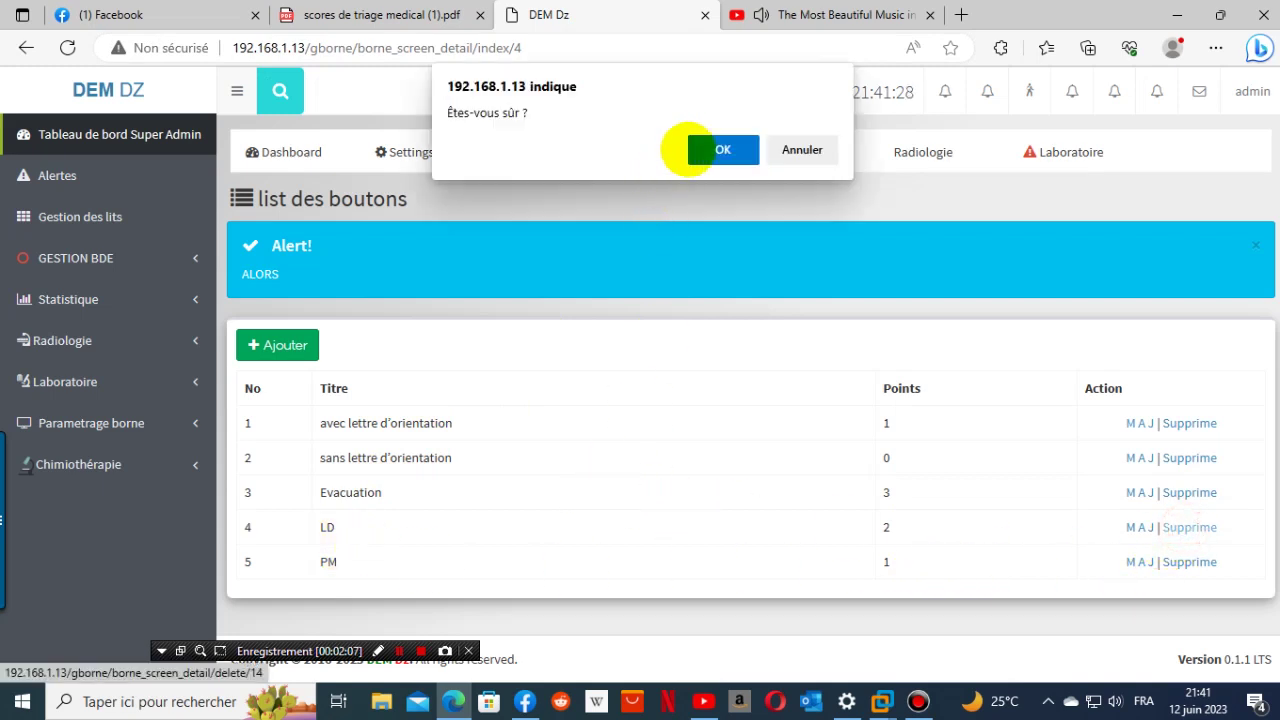
pyautogui.click(705, 150)
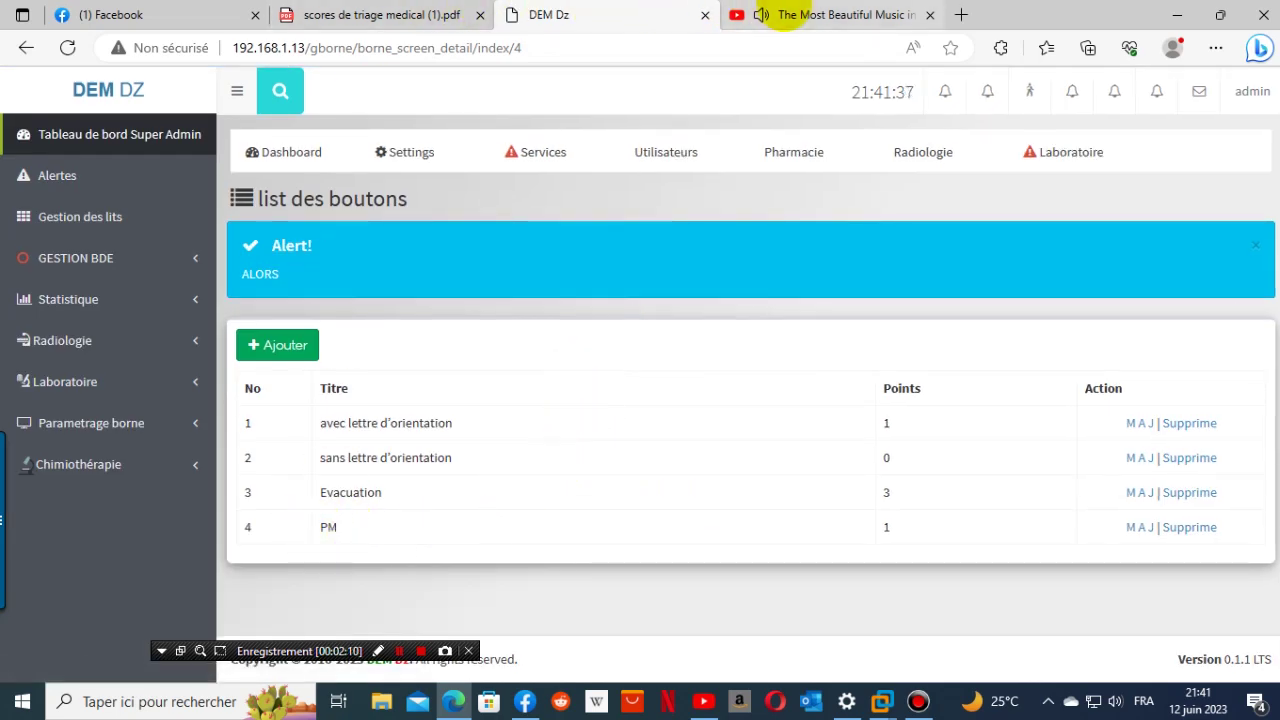
pyautogui.click(330, 12)
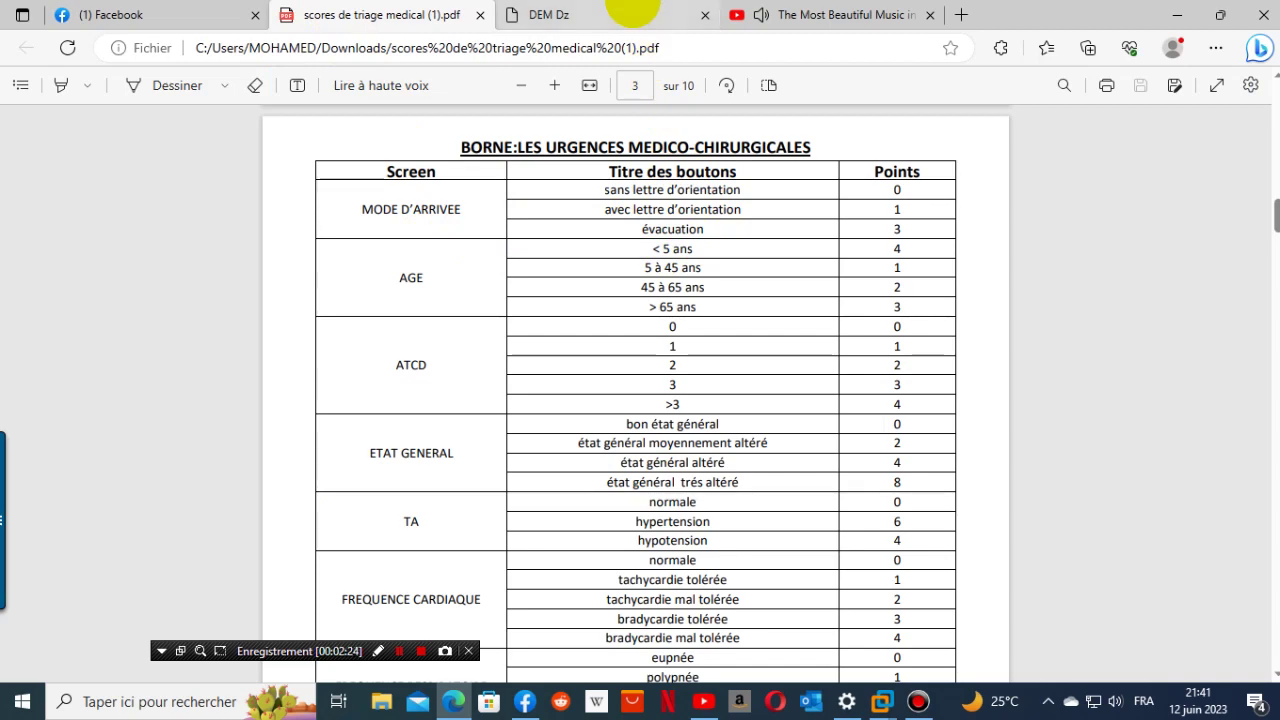
pyautogui.moveTo(632, 12)
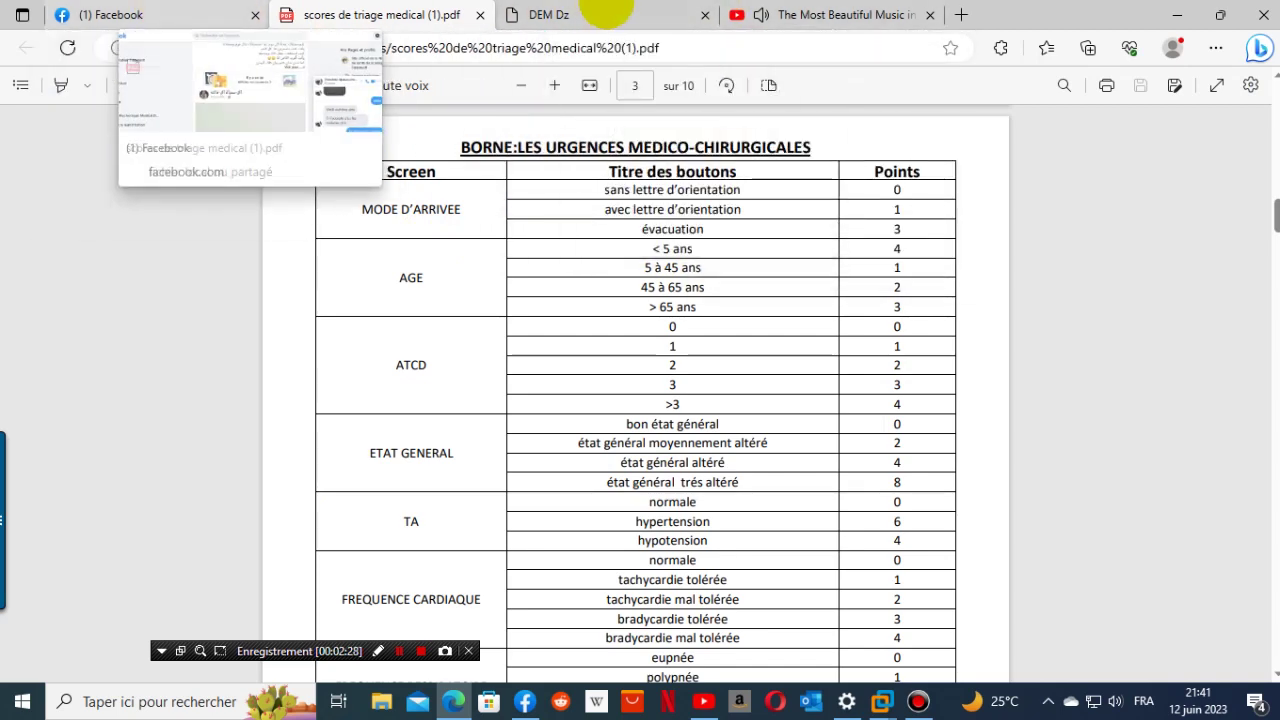
pyautogui.click(606, 10)
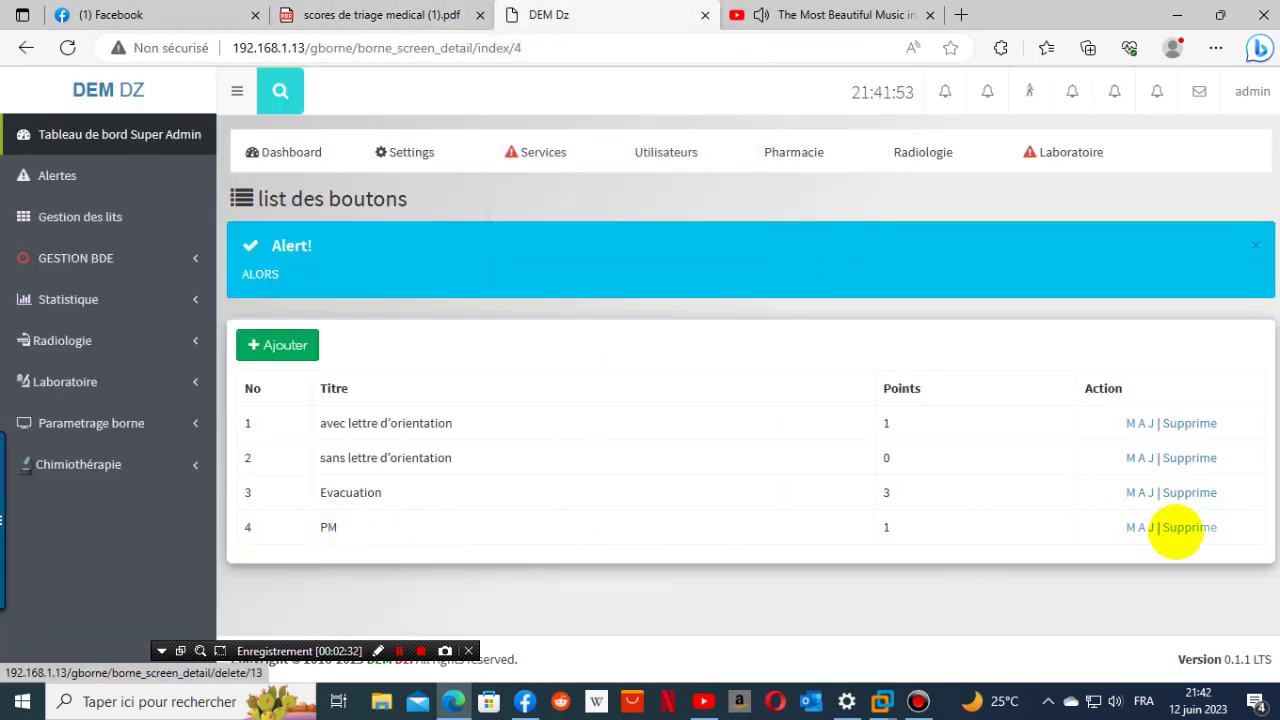
pyautogui.click(1176, 527)
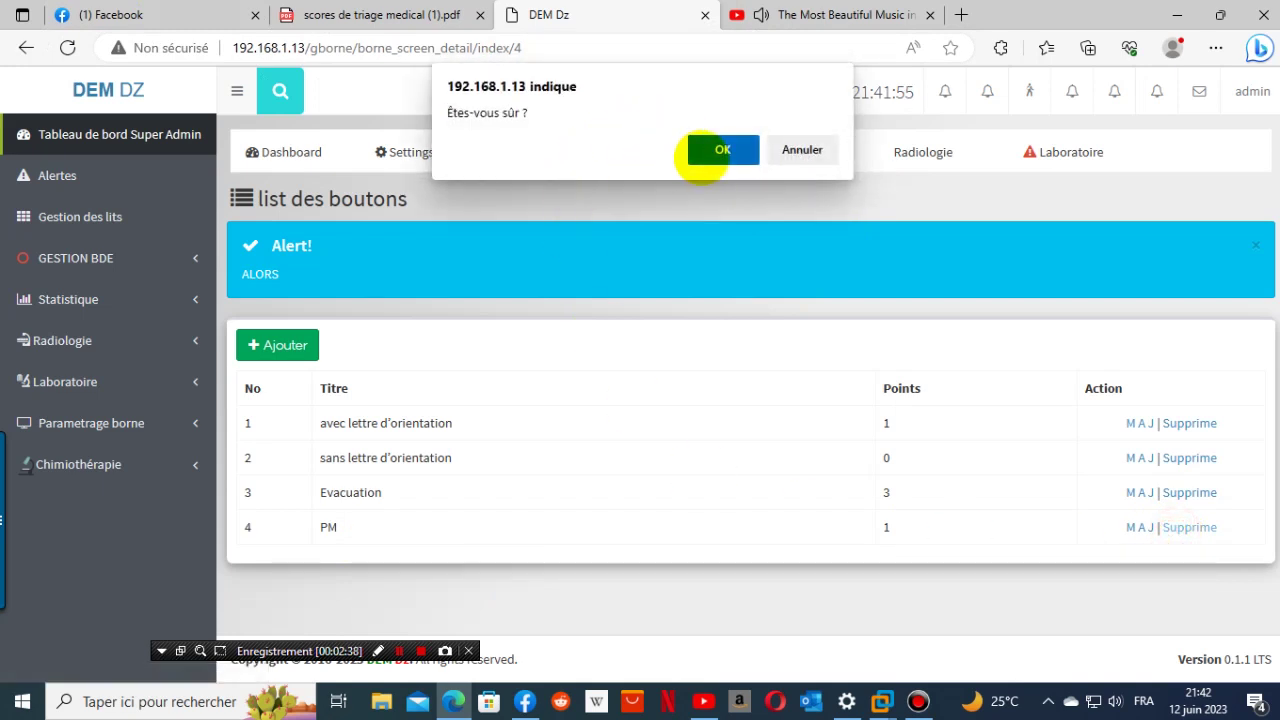
pyautogui.click(708, 151)
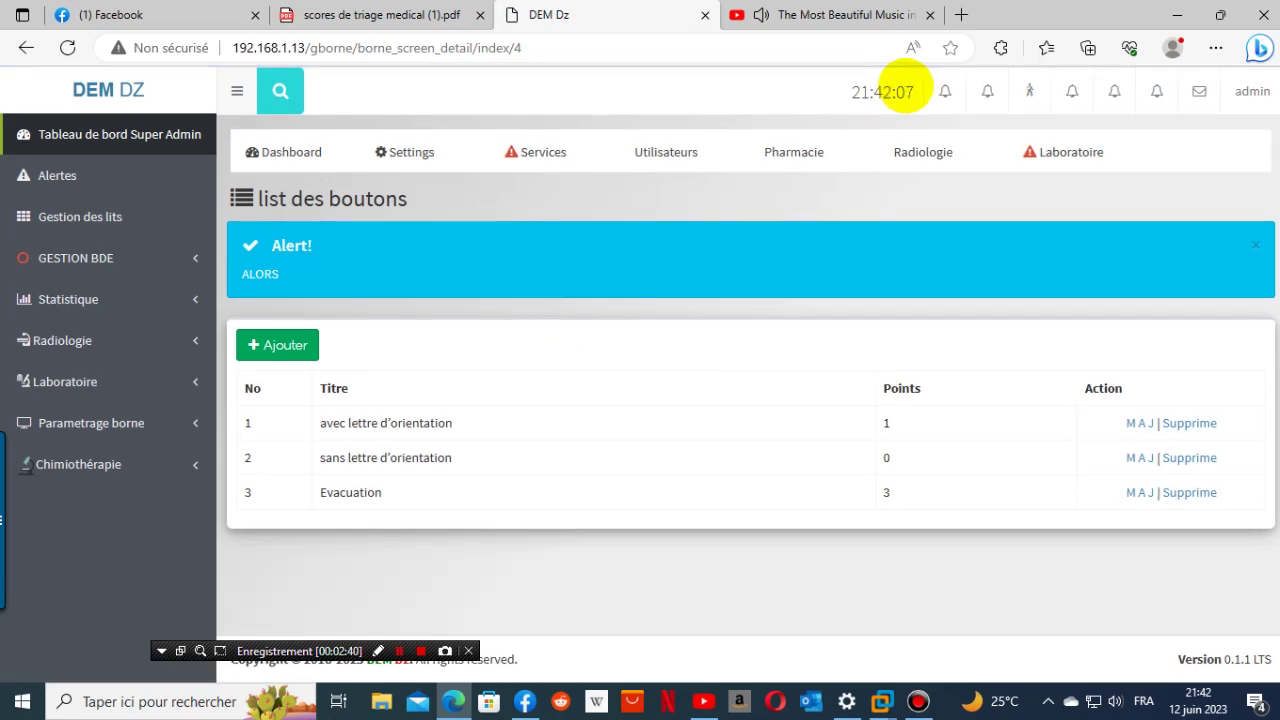
# - Open the Urgence kiosk's Age screen button list from Parametrage borne > Borne
pyautogui.click(380, 15)
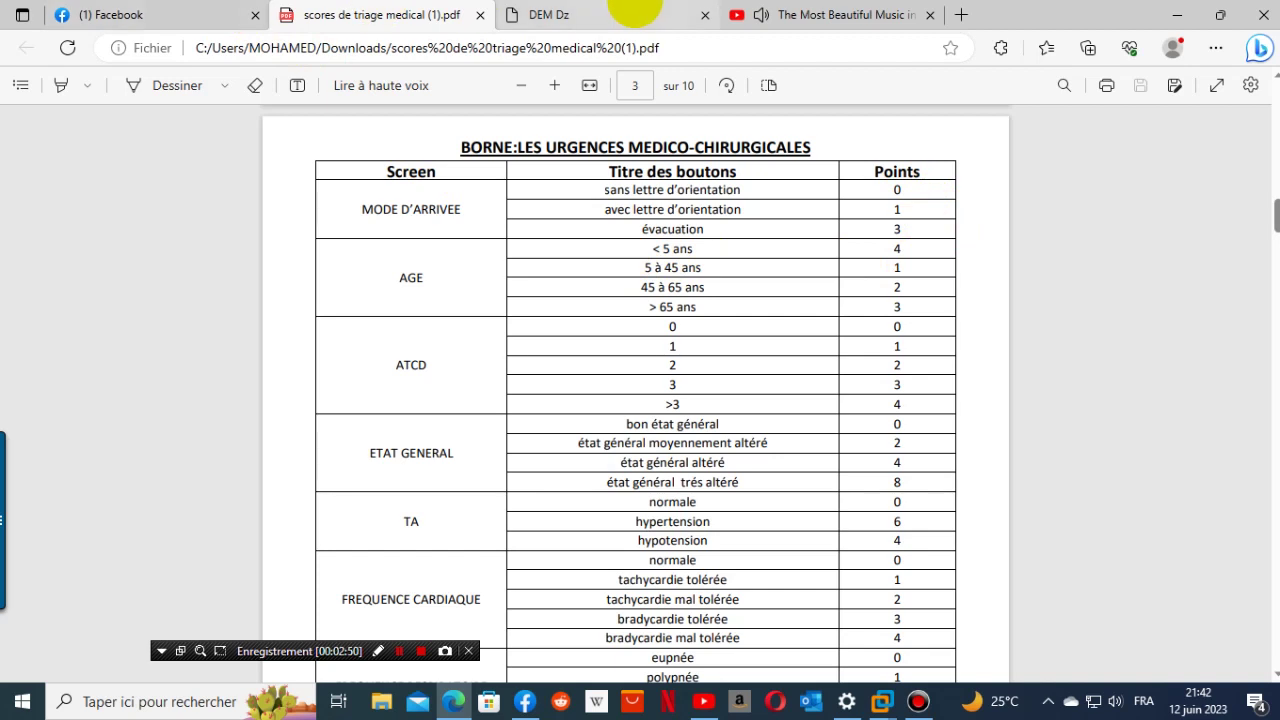
pyautogui.click(632, 13)
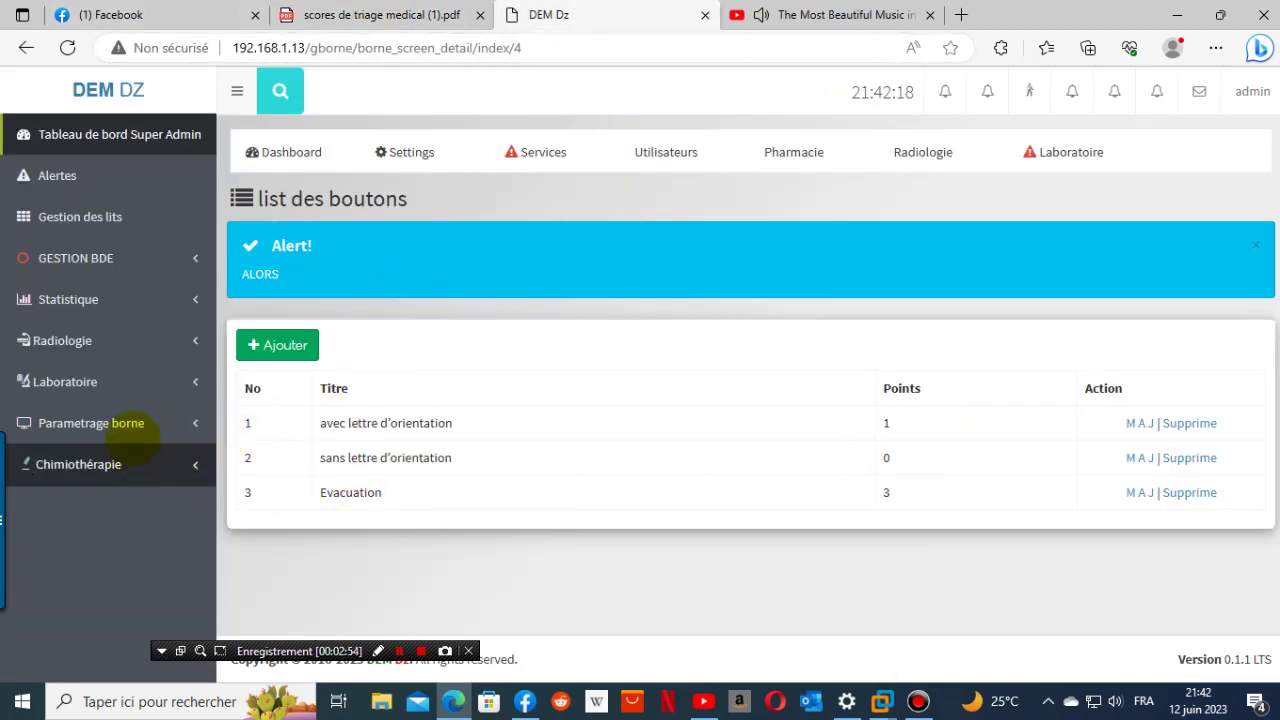
pyautogui.click(128, 428)
pyautogui.click(75, 537)
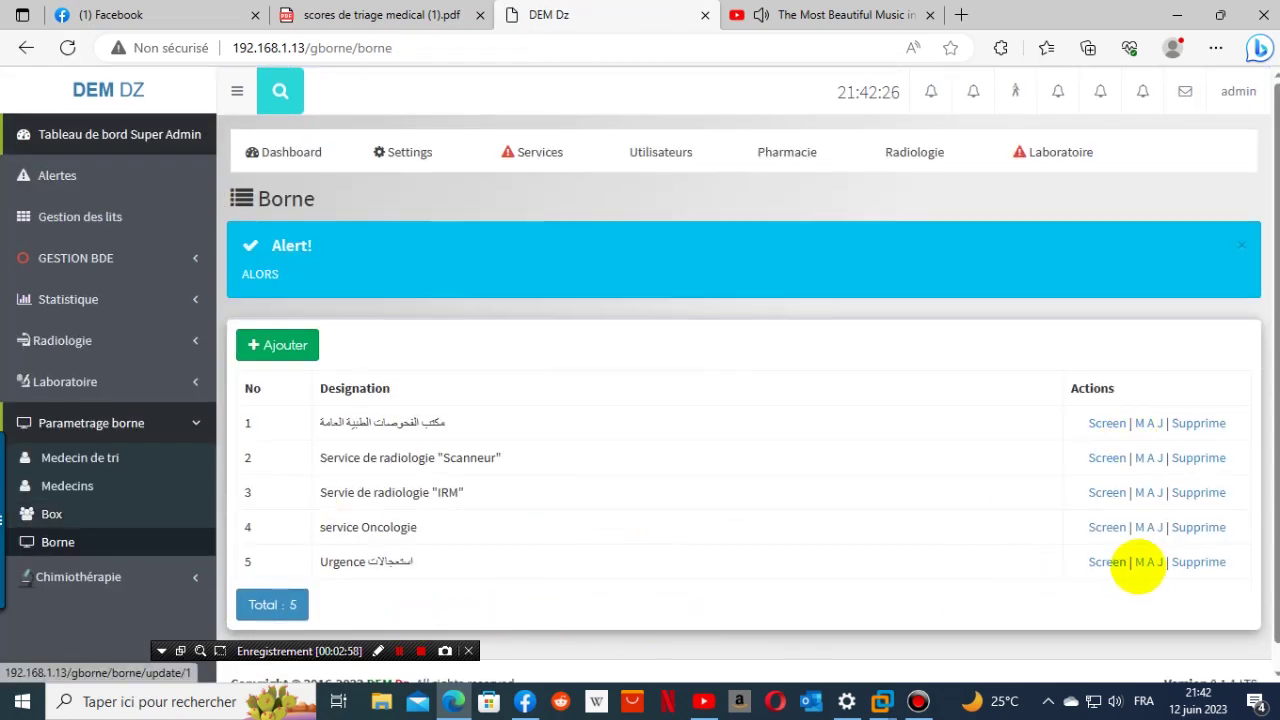
pyautogui.click(1113, 566)
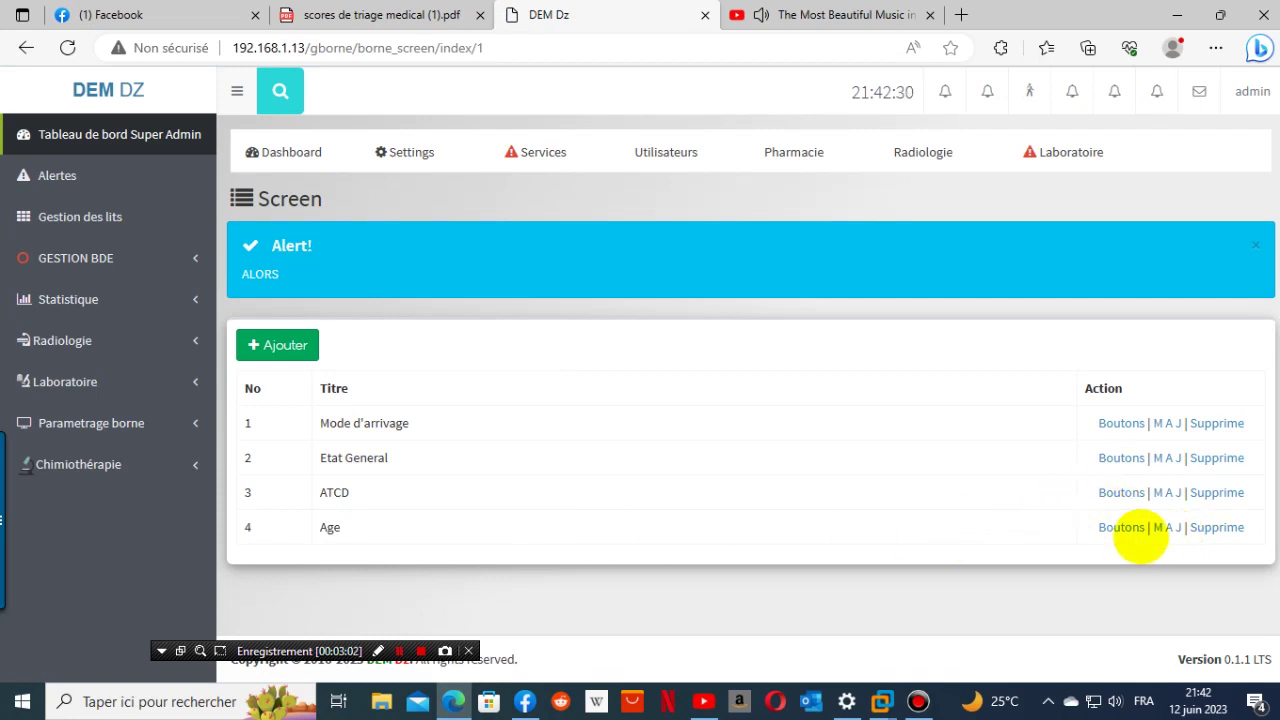
pyautogui.click(1122, 527)
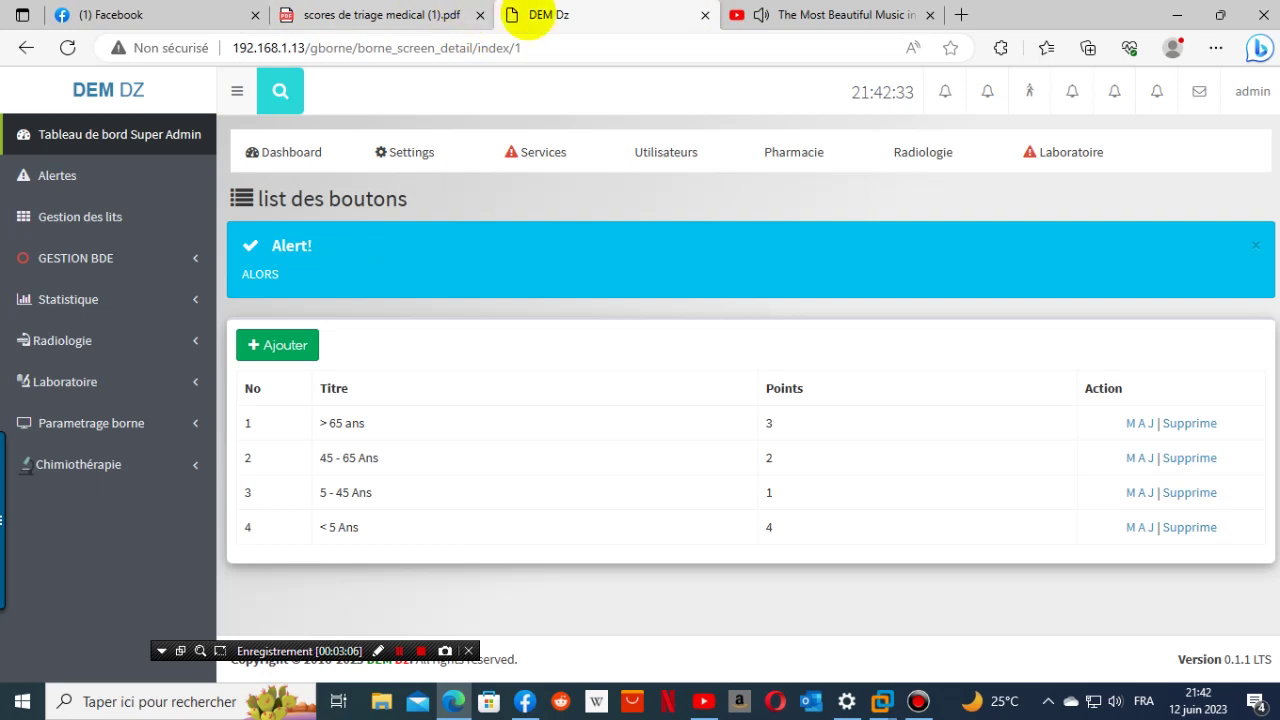
# - Compare the Age screen's four buttons against the AGE scores in the PDF
pyautogui.click(436, 14)
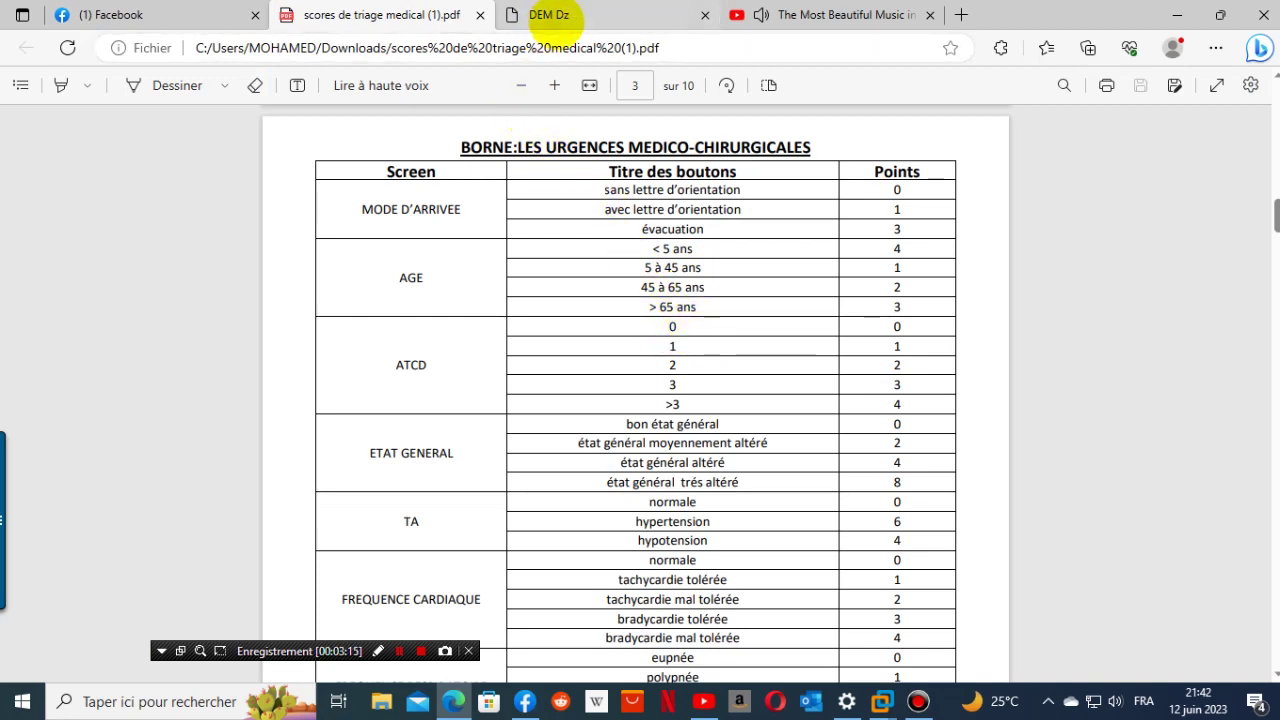
pyautogui.click(556, 16)
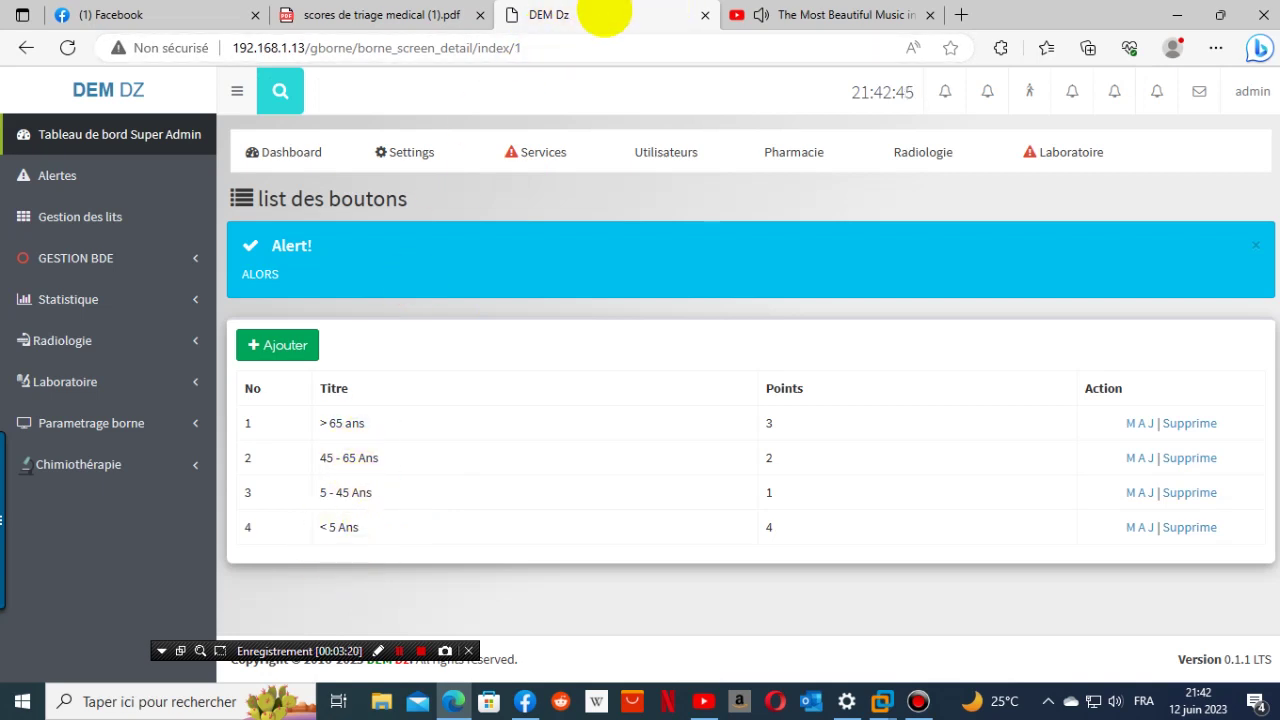
pyautogui.click(416, 17)
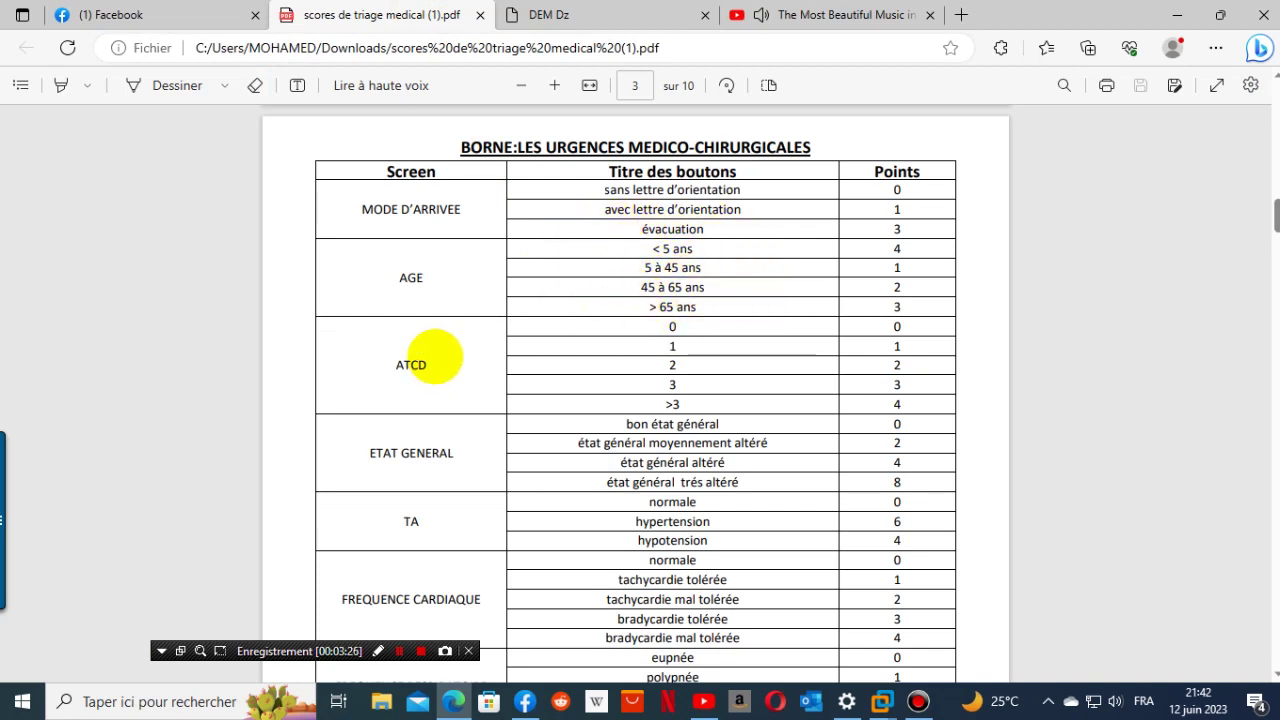
pyautogui.click(577, 14)
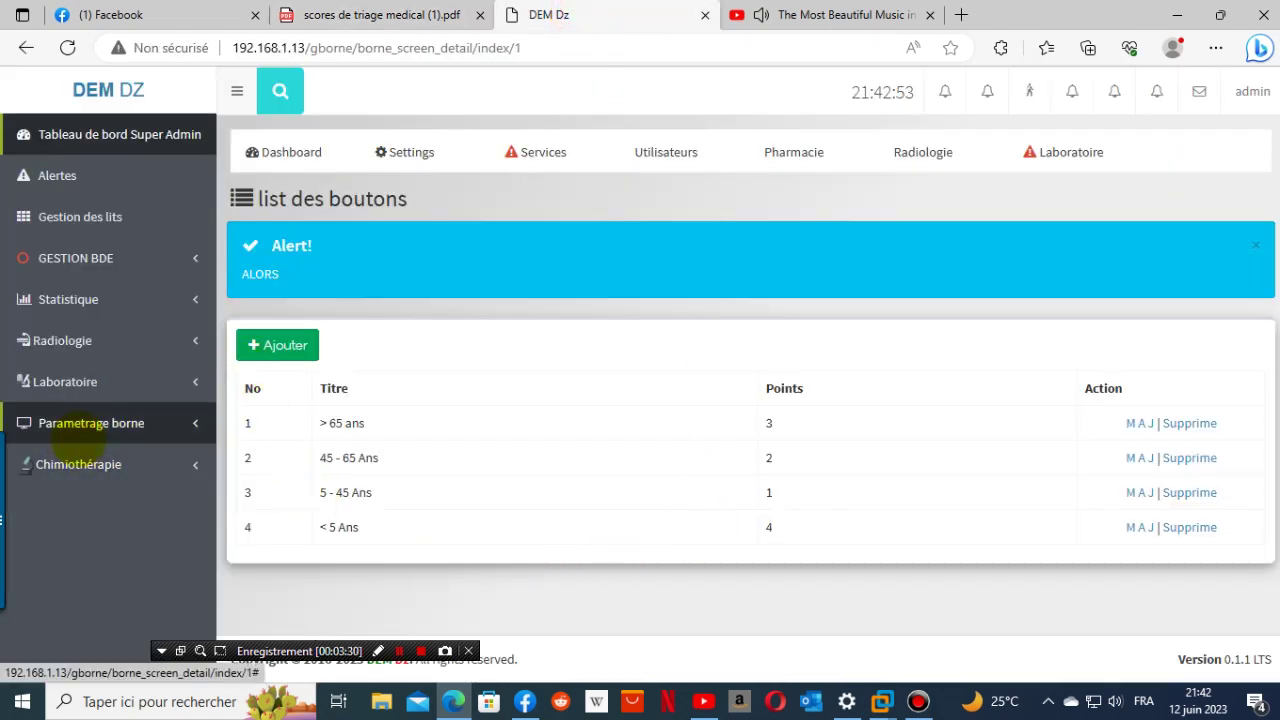
pyautogui.click(78, 430)
# - Open the ATCD screen's button list from the Urgence kiosk's screens
pyautogui.click(58, 541)
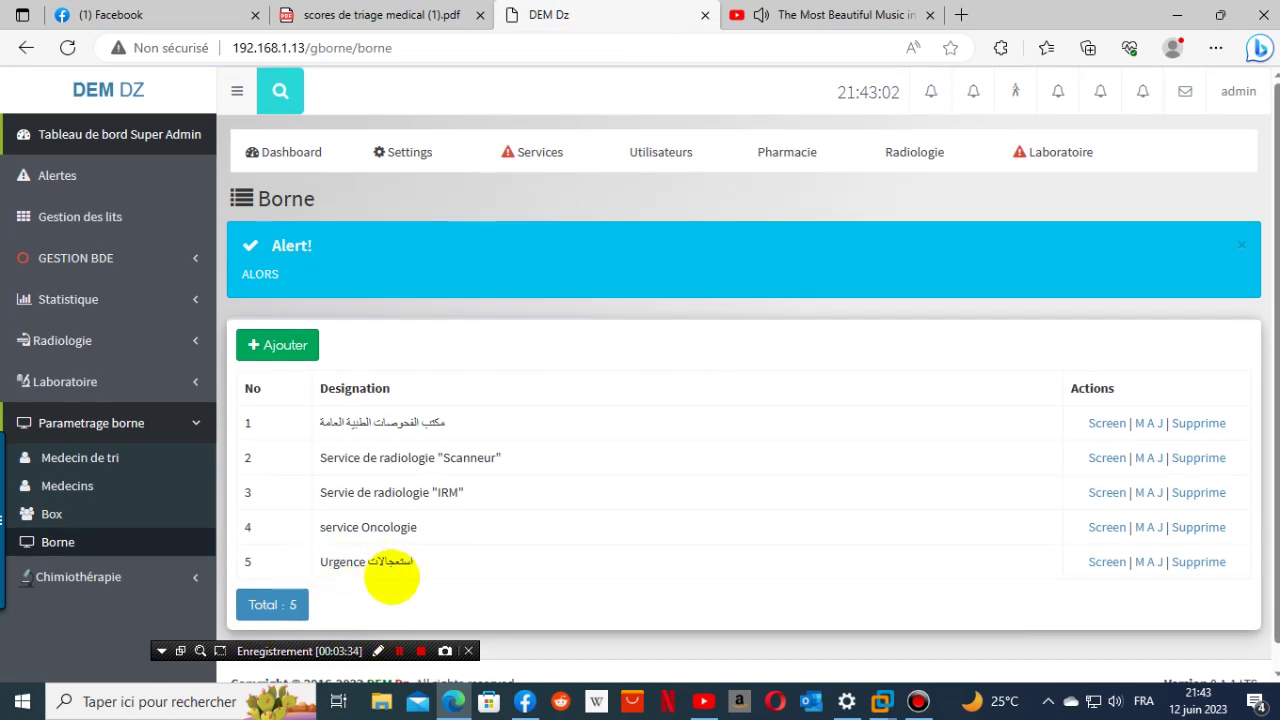
pyautogui.click(1106, 563)
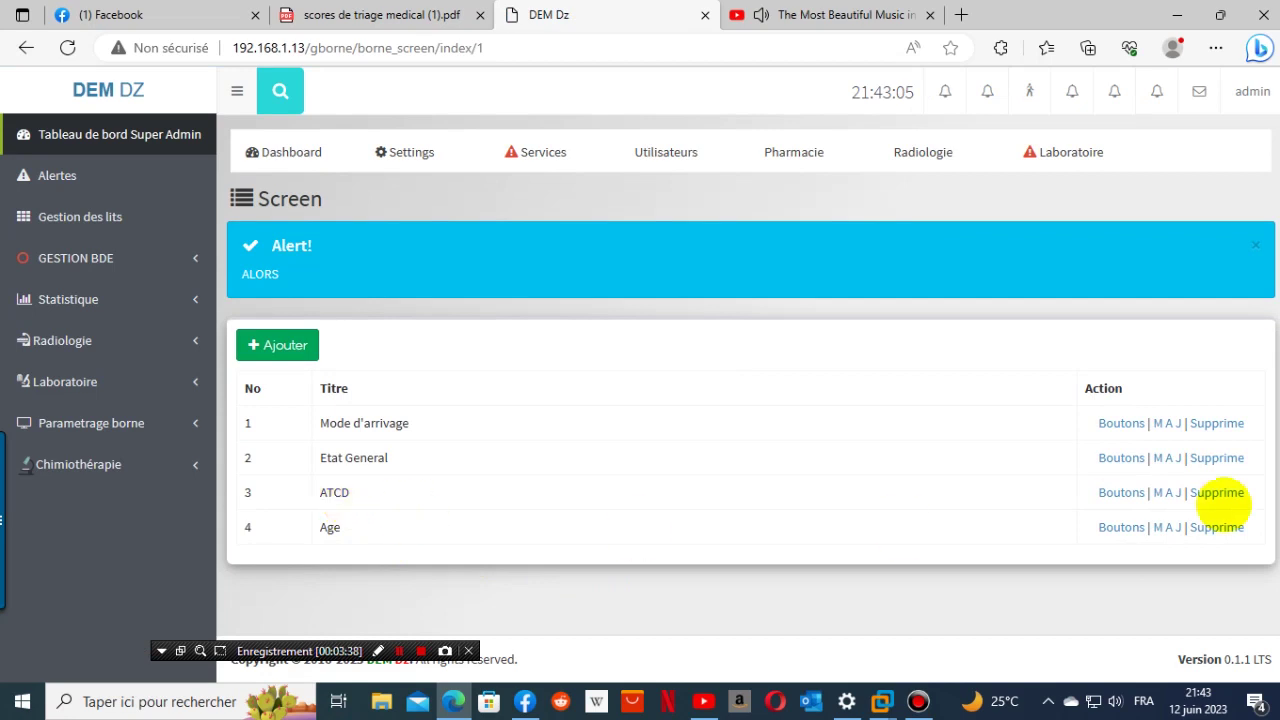
pyautogui.click(1121, 495)
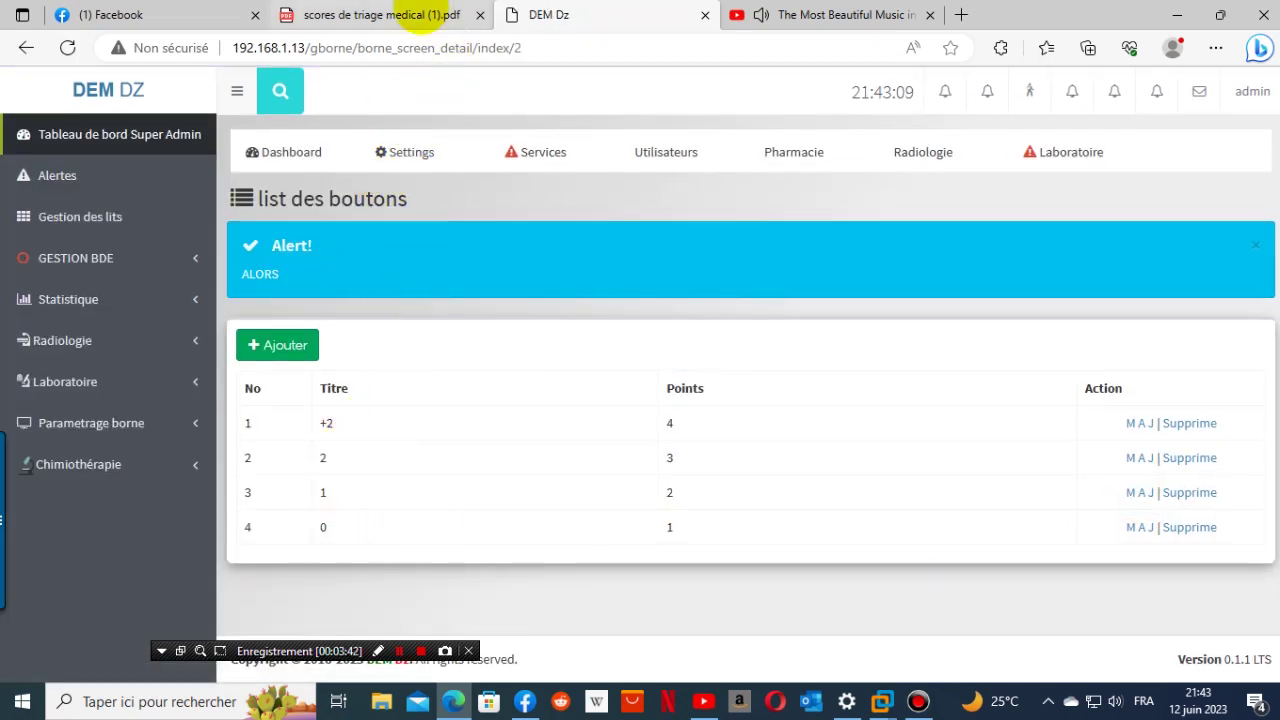
pyautogui.click(420, 14)
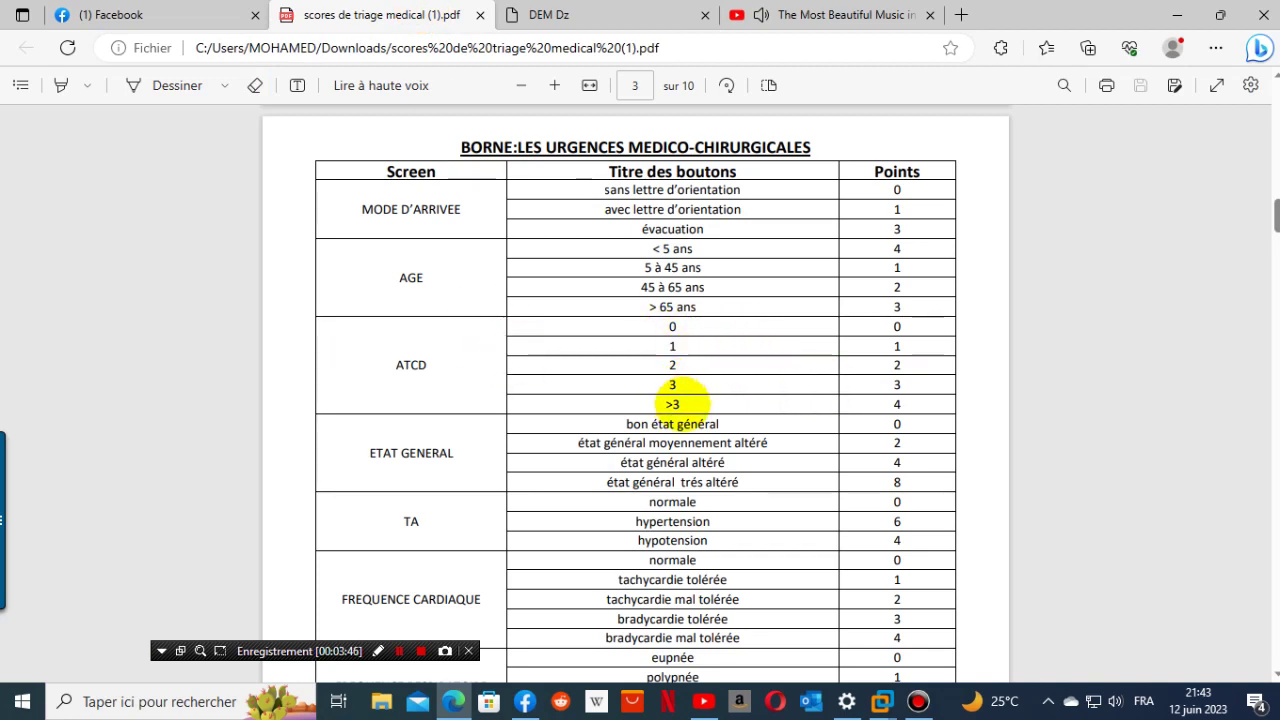
pyautogui.click(545, 14)
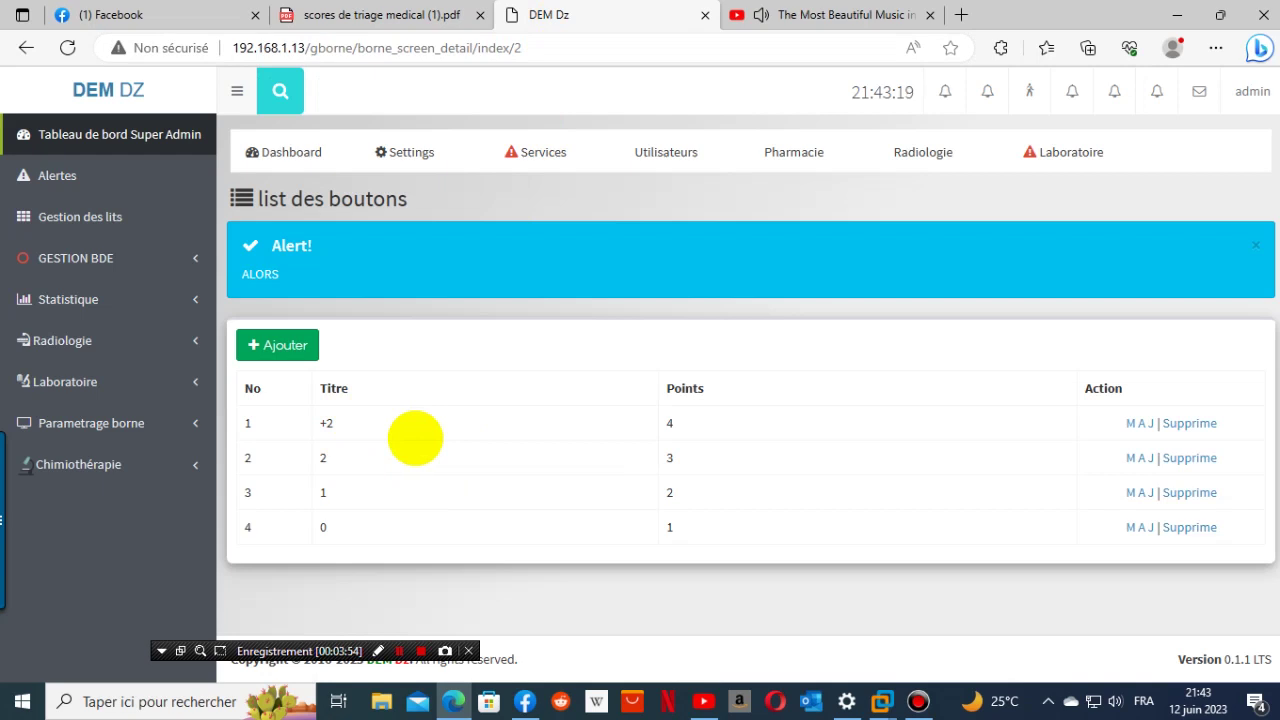
pyautogui.click(1141, 424)
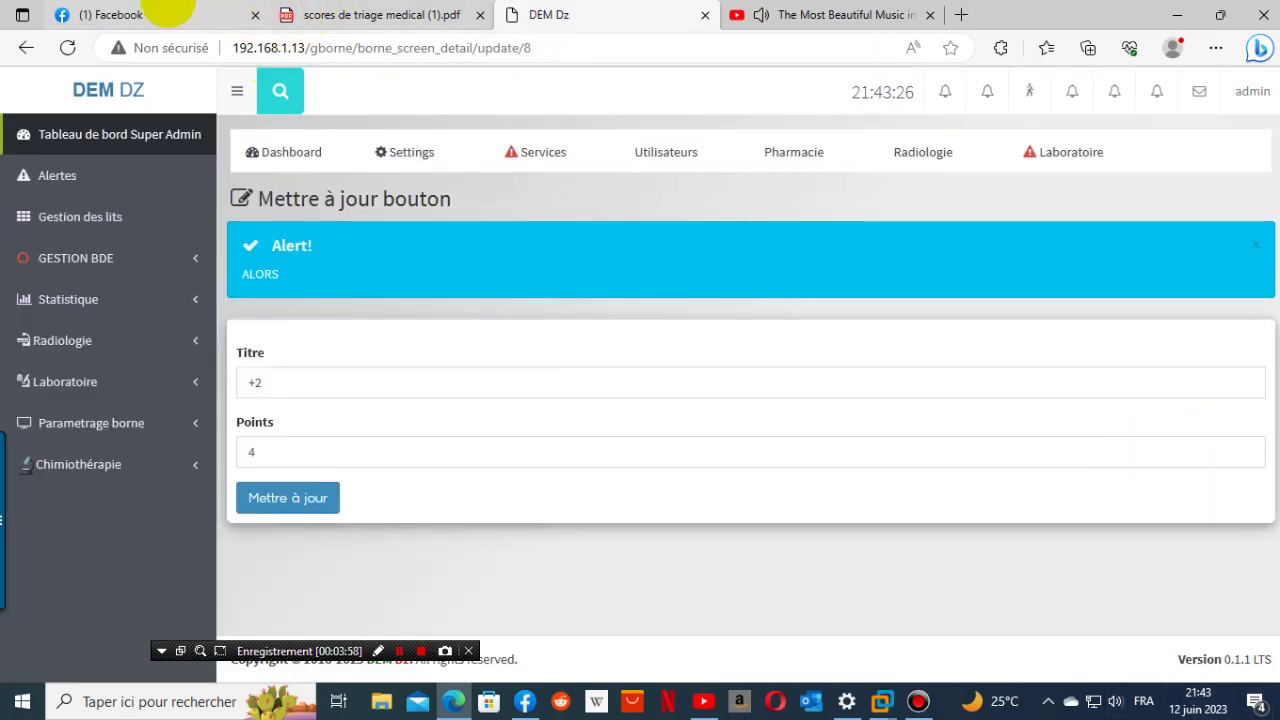
pyautogui.click(385, 15)
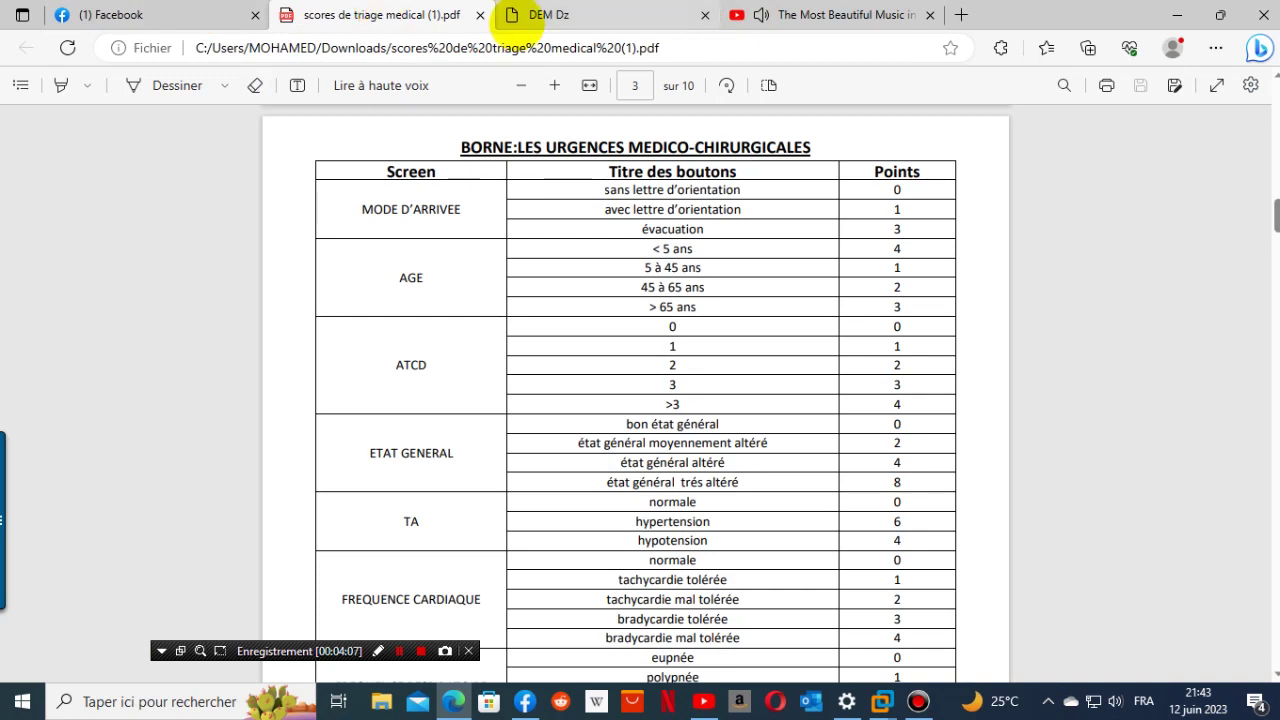
pyautogui.click(515, 18)
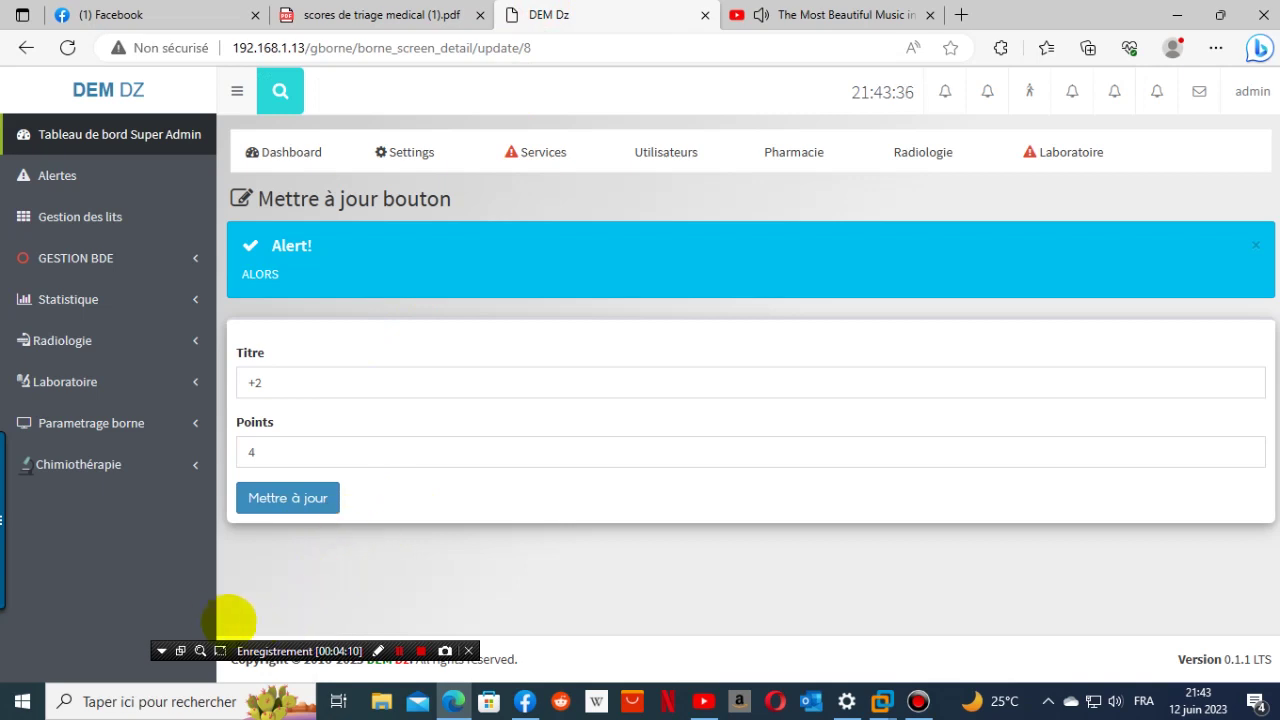
pyautogui.click(289, 497)
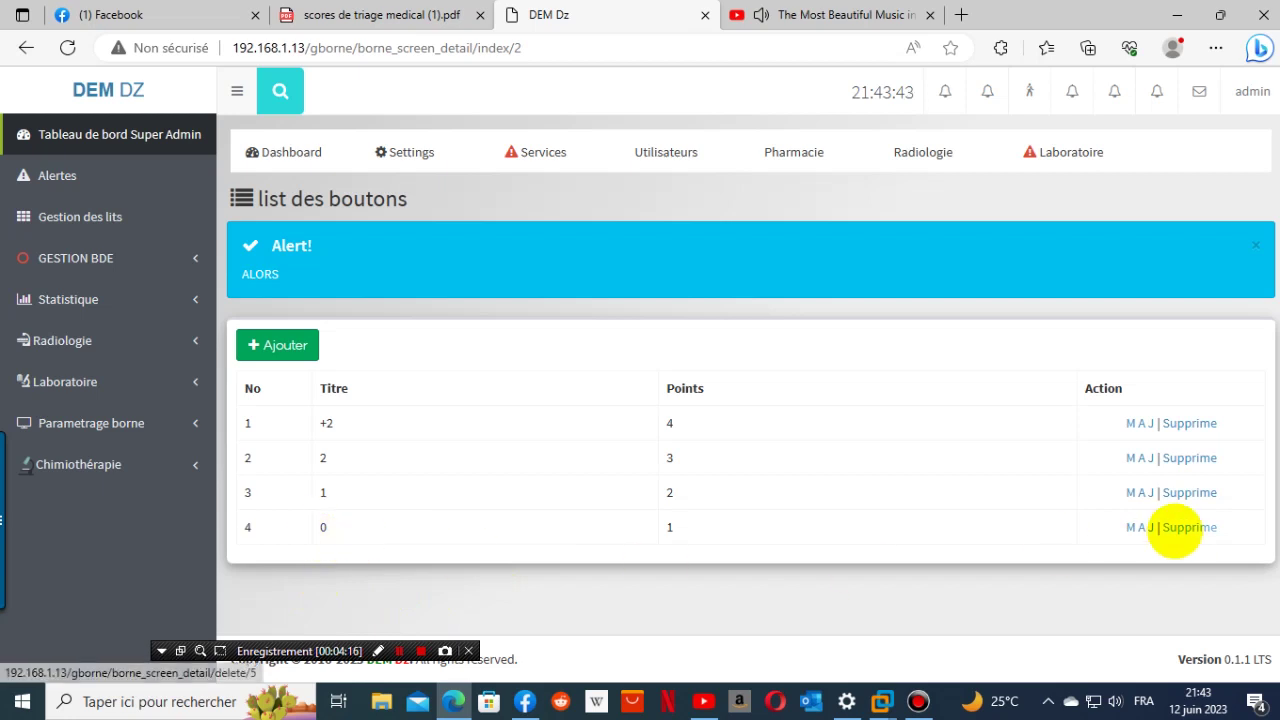
# - Change button 0's points to 0 and save it
pyautogui.click(1141, 527)
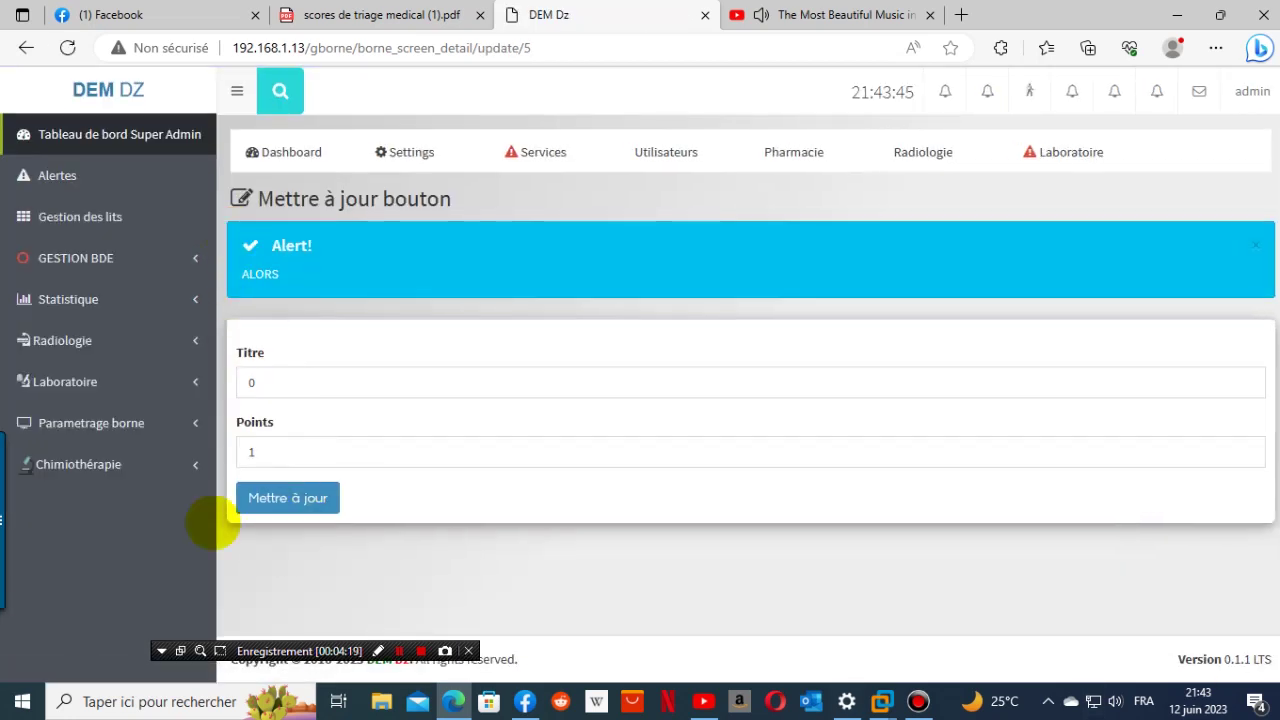
pyautogui.click(410, 17)
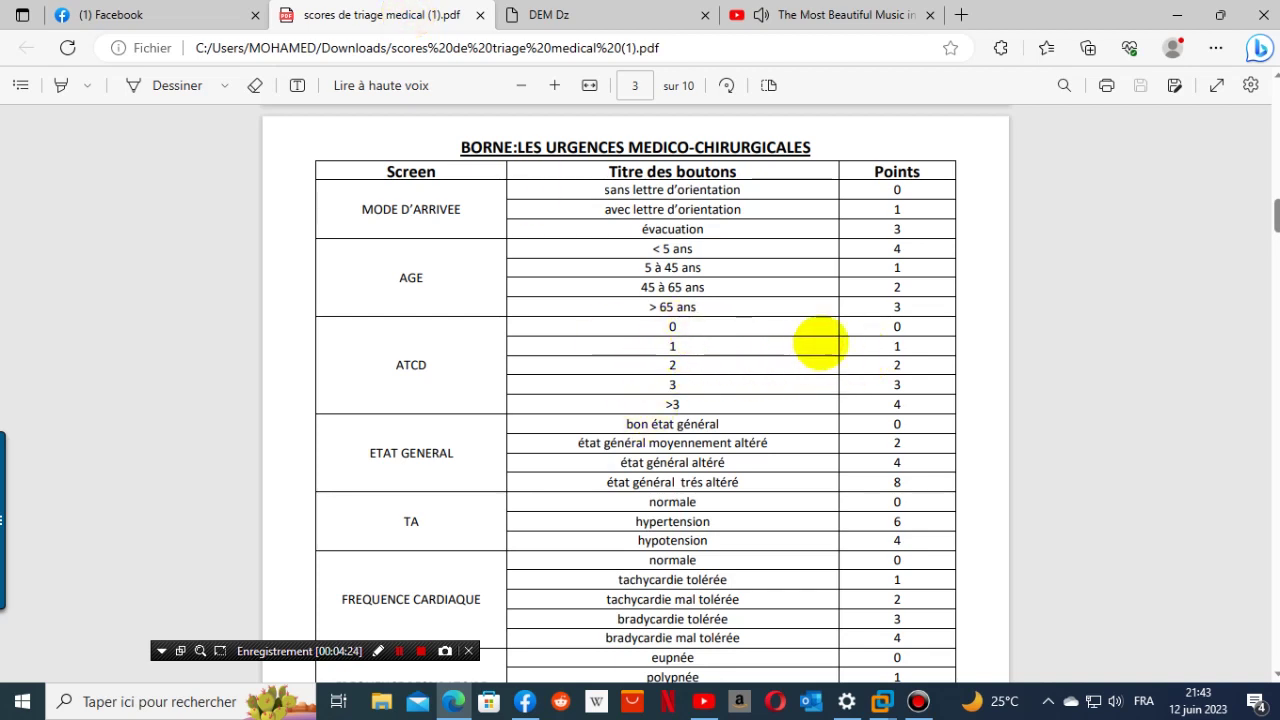
pyautogui.click(527, 20)
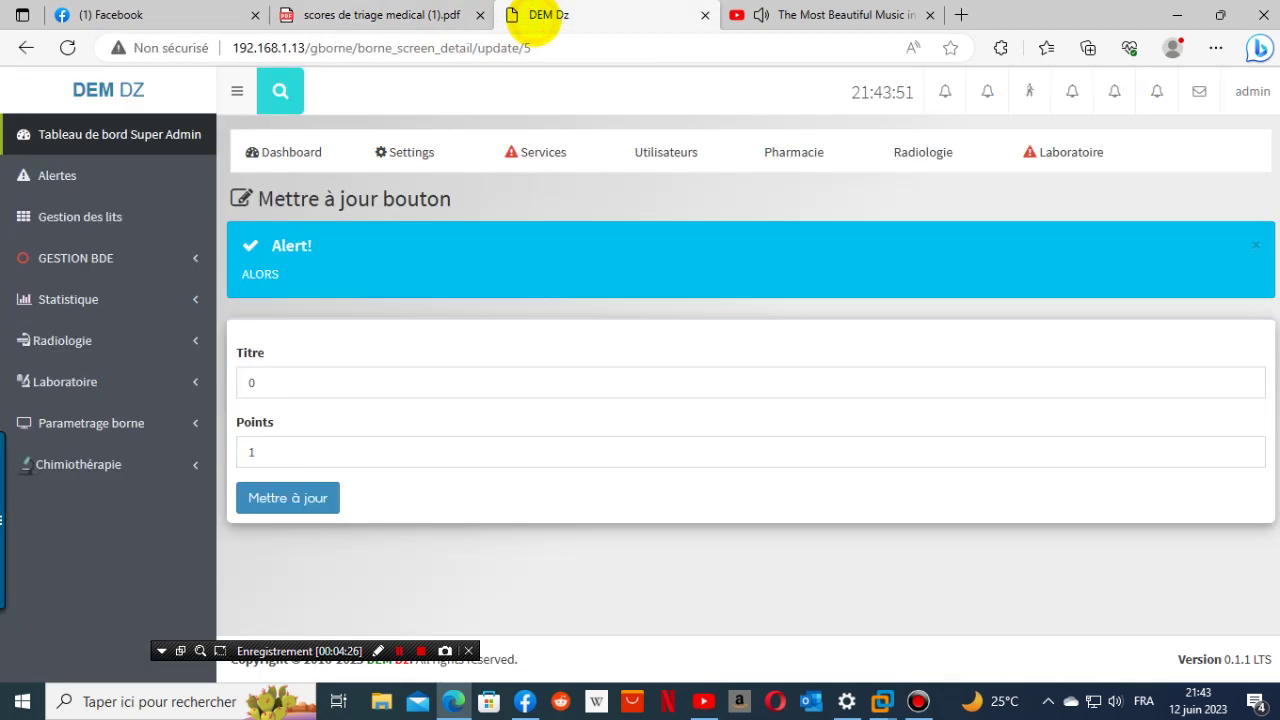
pyautogui.doubleClick(252, 452)
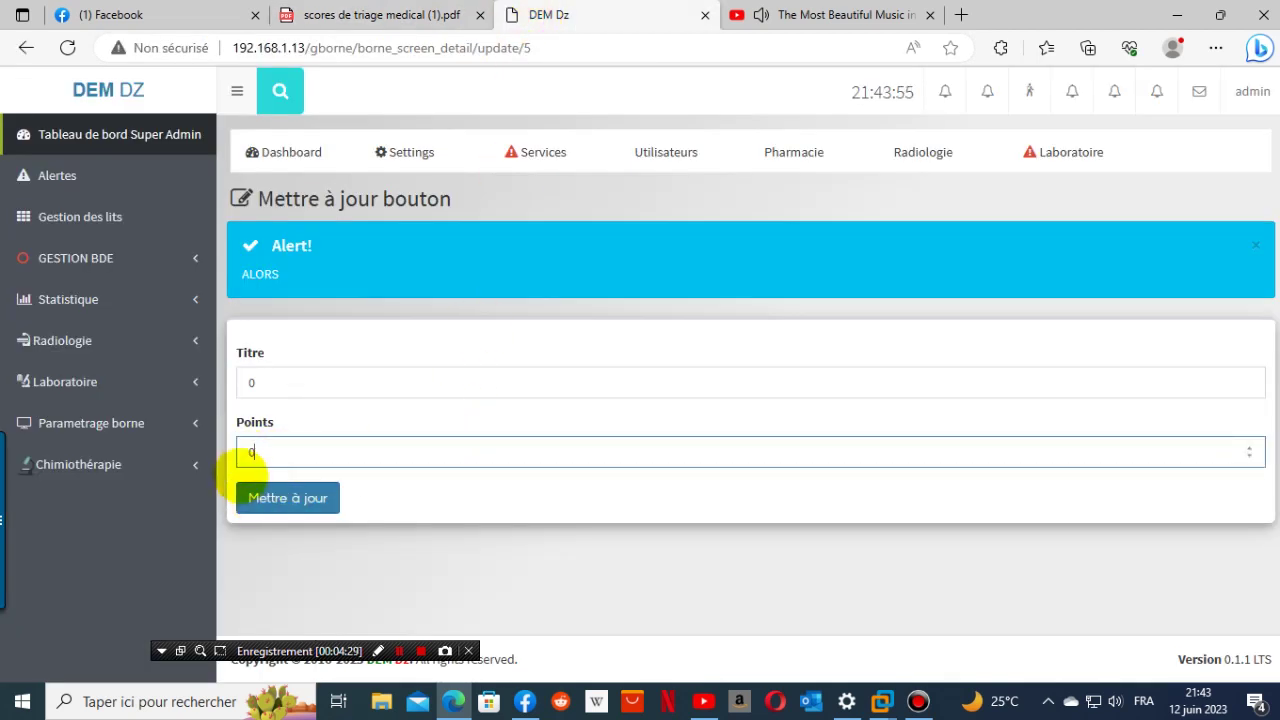
pyautogui.write('0')
pyautogui.click(287, 498)
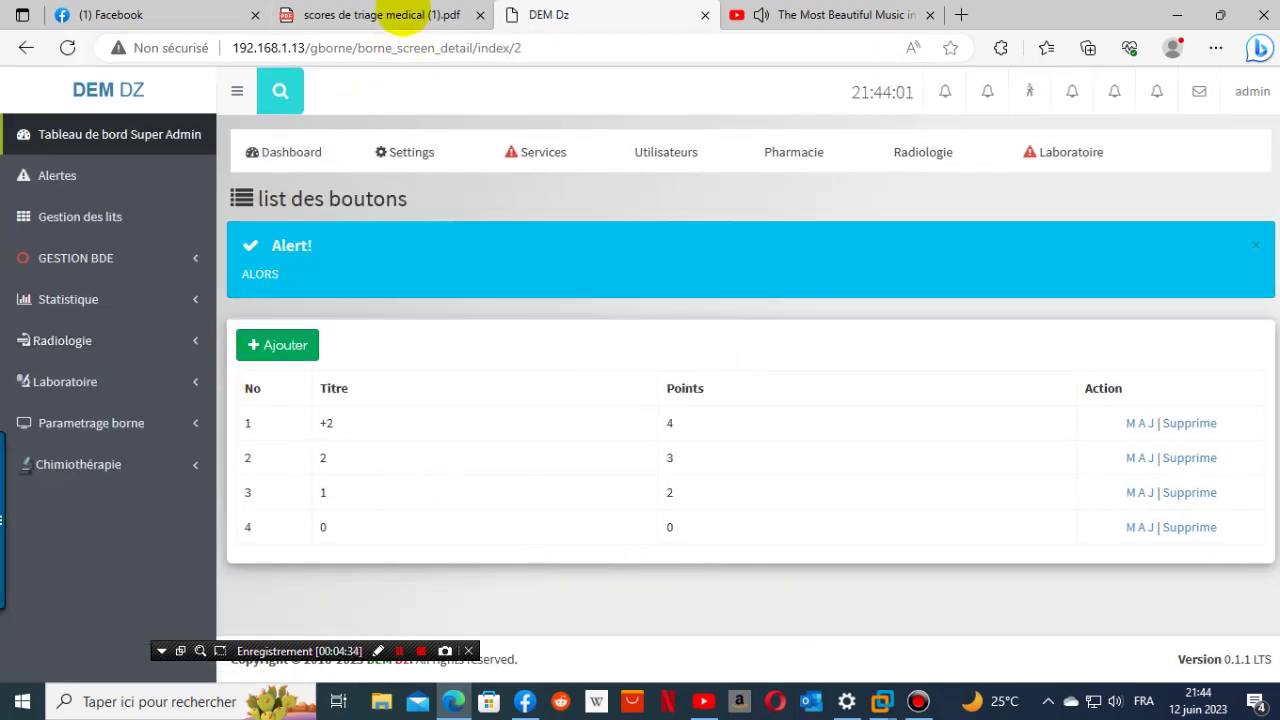
# - Change button 1's points to 1 and save it
pyautogui.click(407, 20)
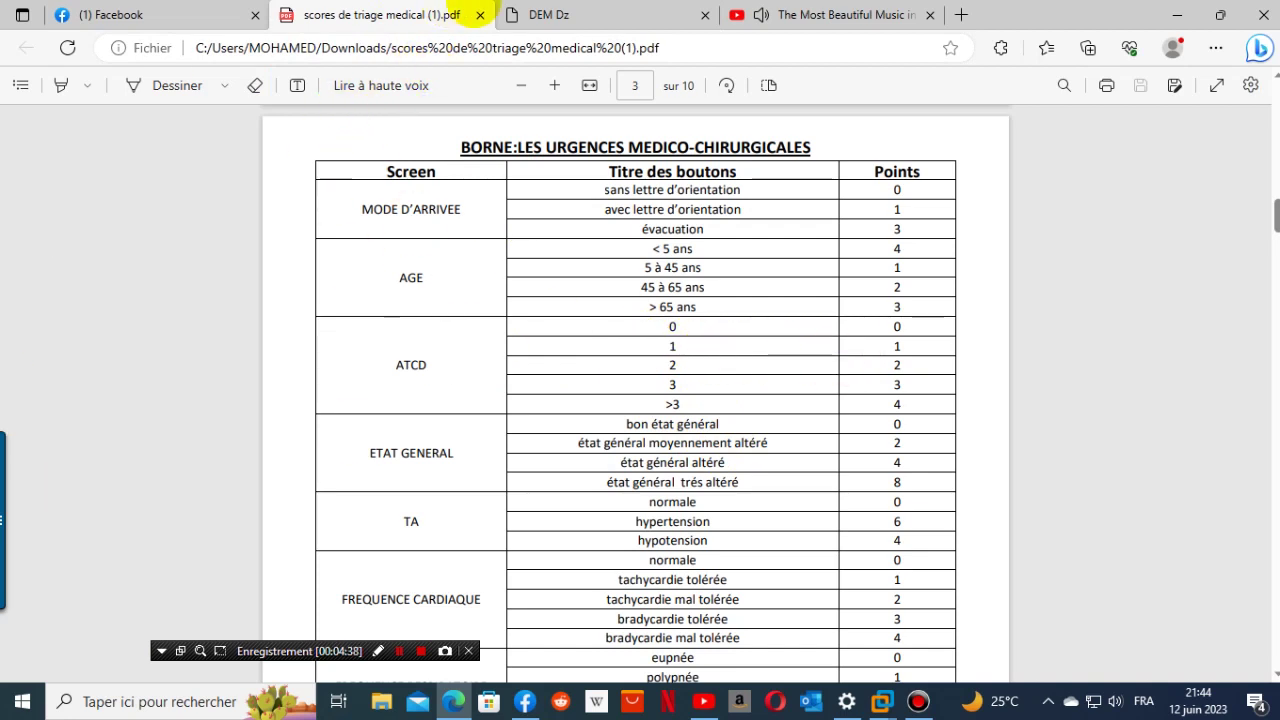
pyautogui.click(548, 15)
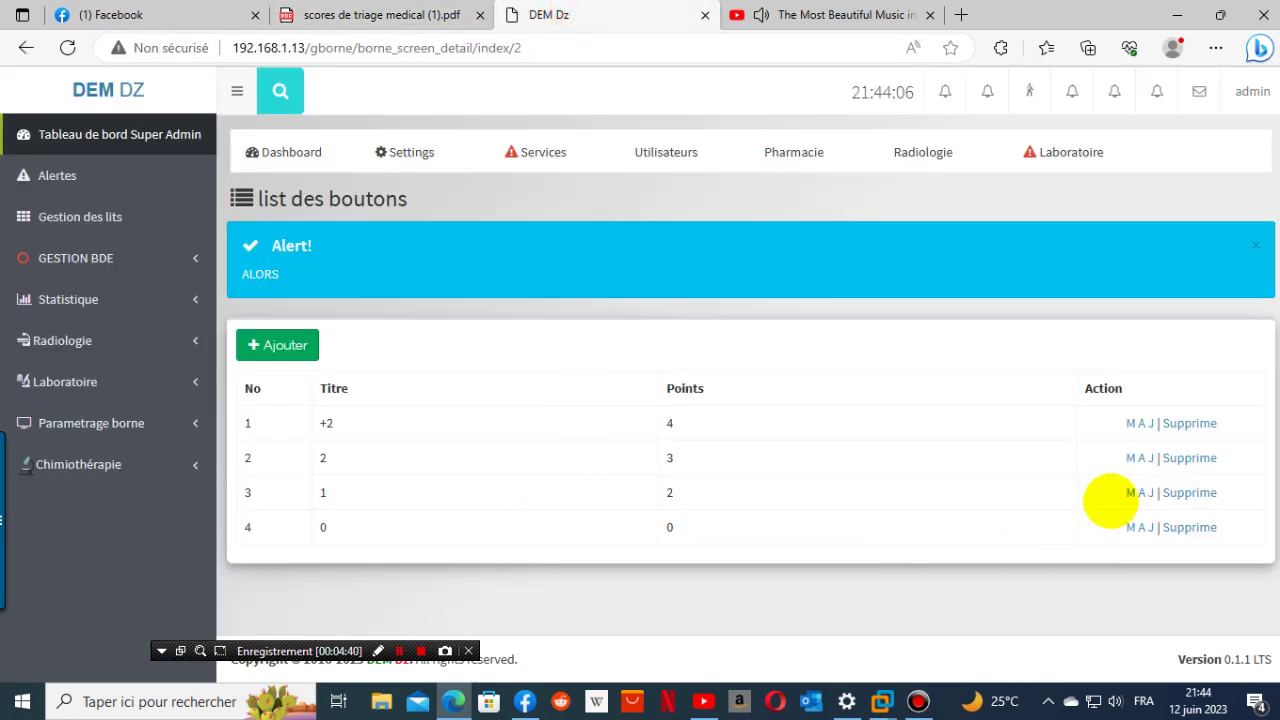
pyautogui.click(1137, 492)
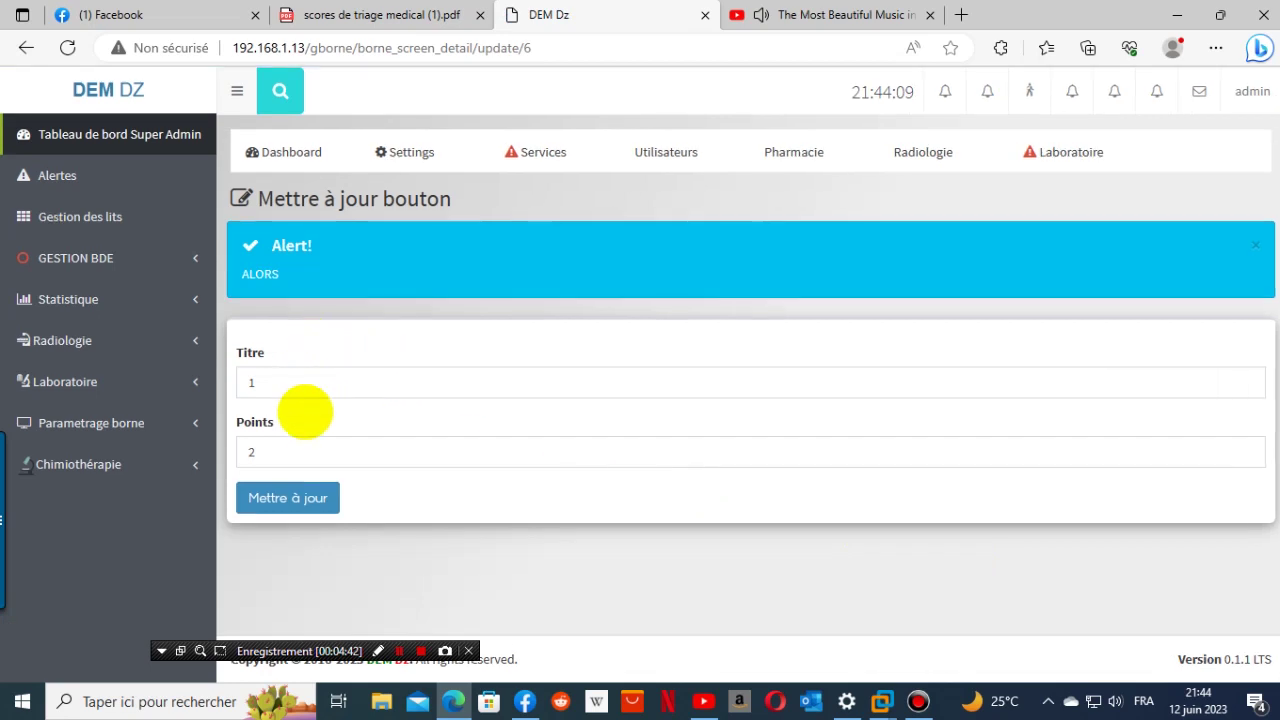
pyautogui.click(258, 449)
pyautogui.press('BackSpace')
pyautogui.write('1')
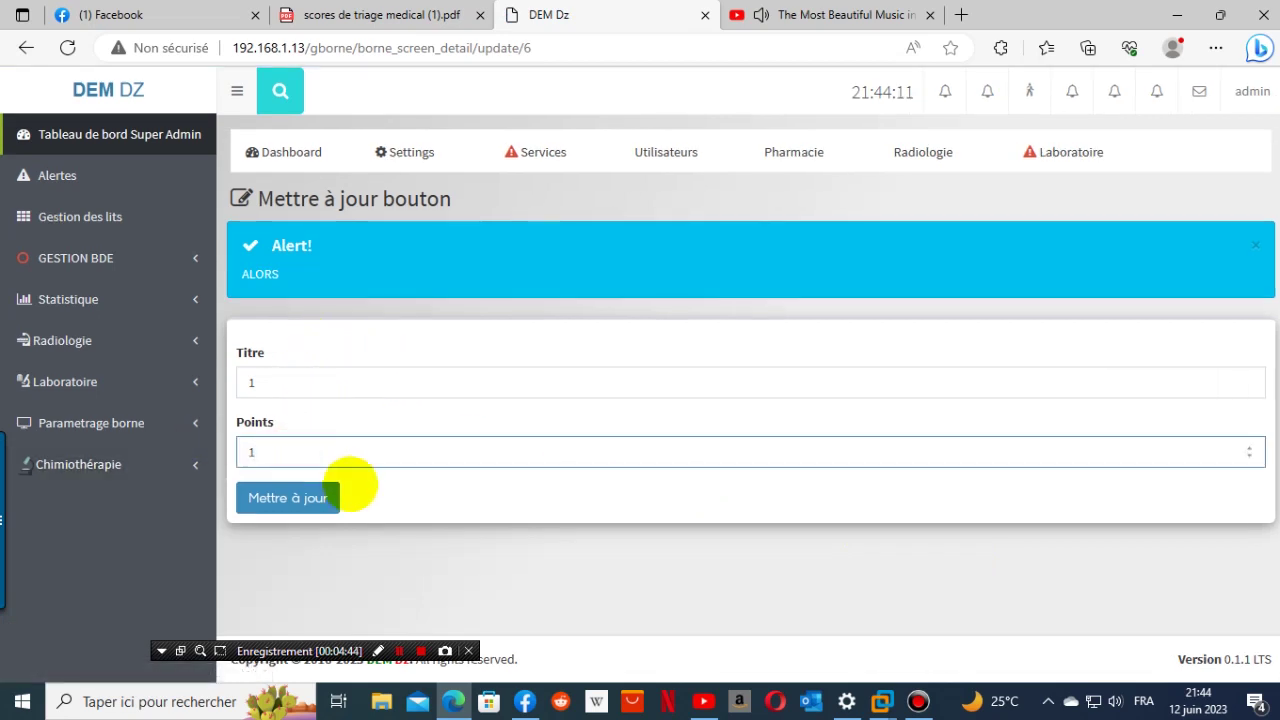
pyautogui.click(263, 499)
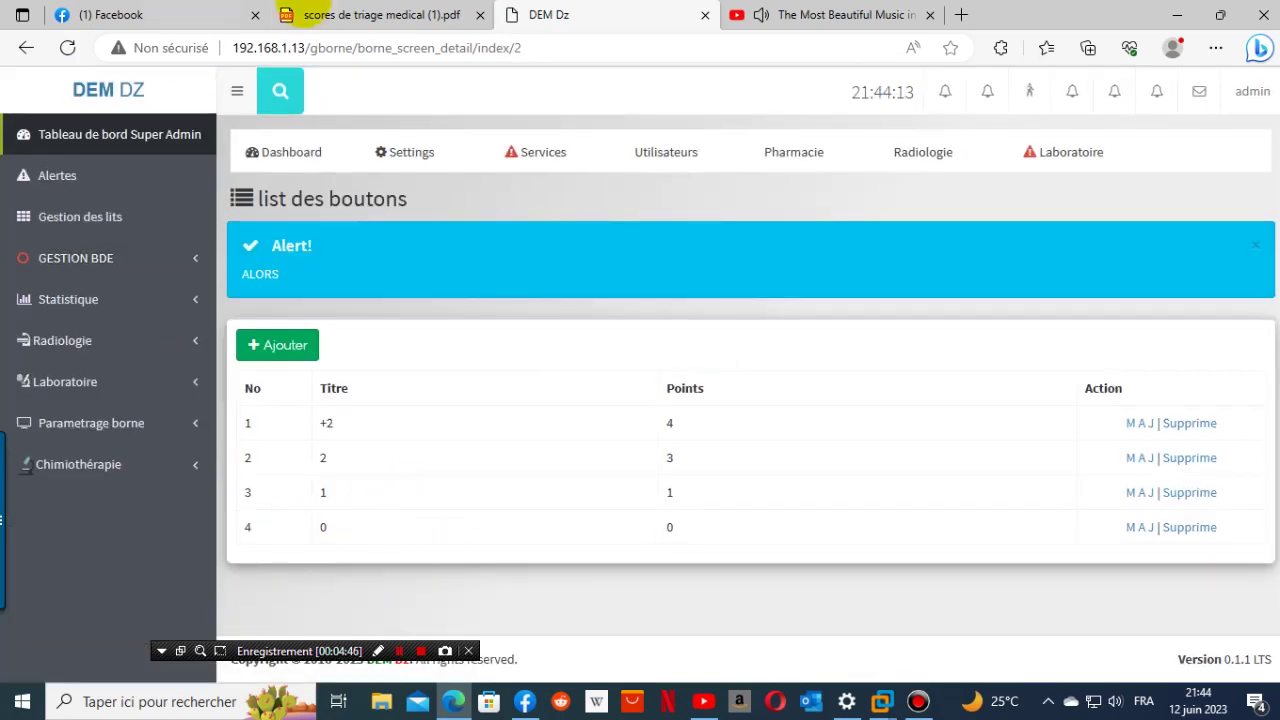
# - Change button 2's points from 3 to 2 and save it
pyautogui.click(345, 15)
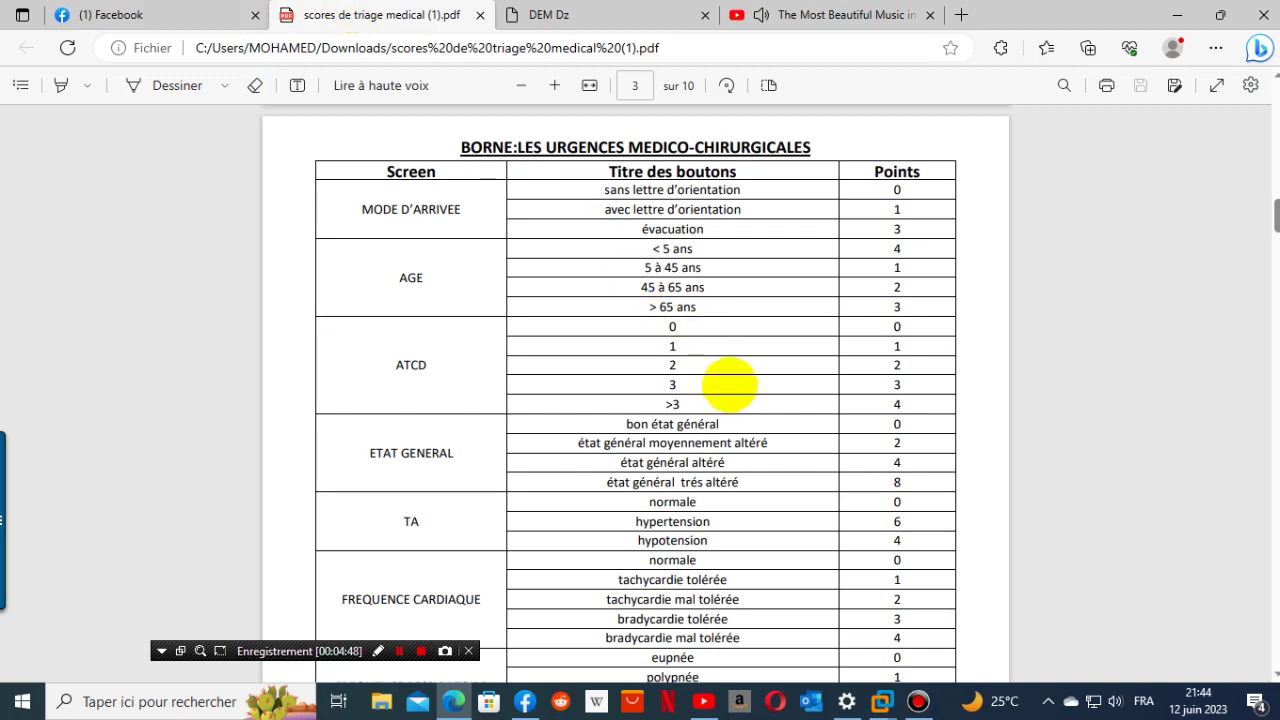
pyautogui.click(585, 14)
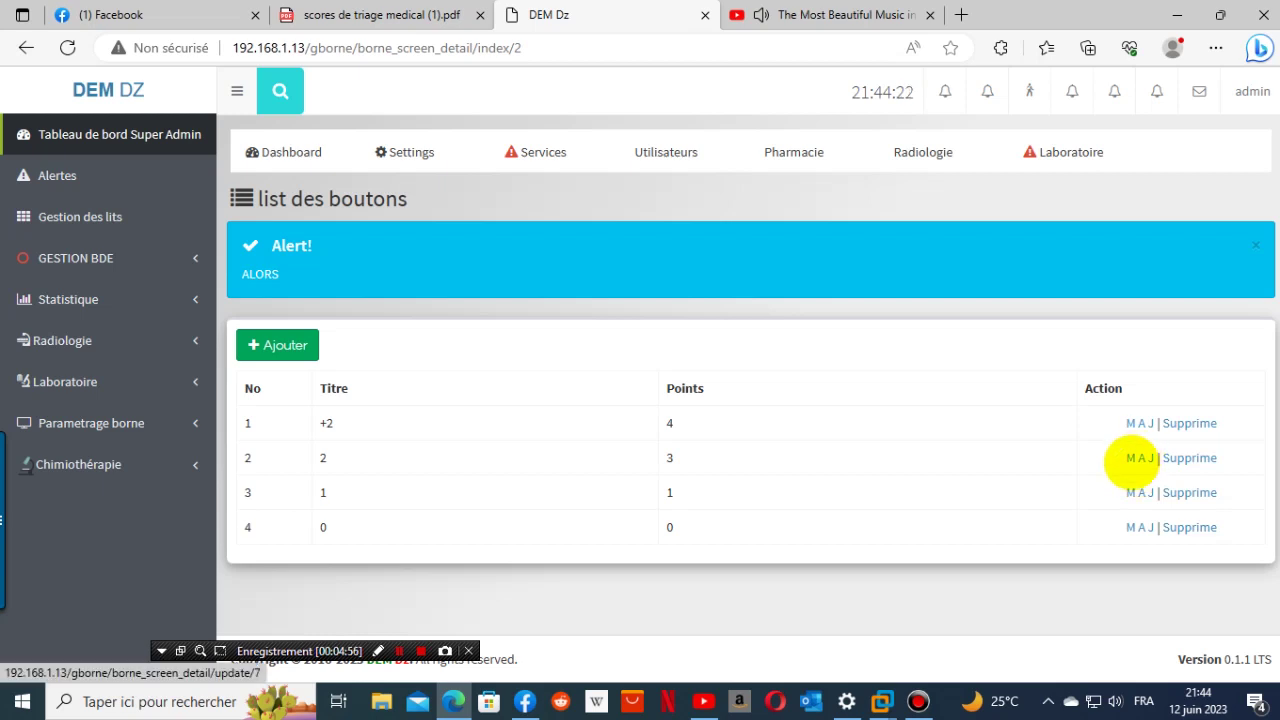
pyautogui.click(1131, 458)
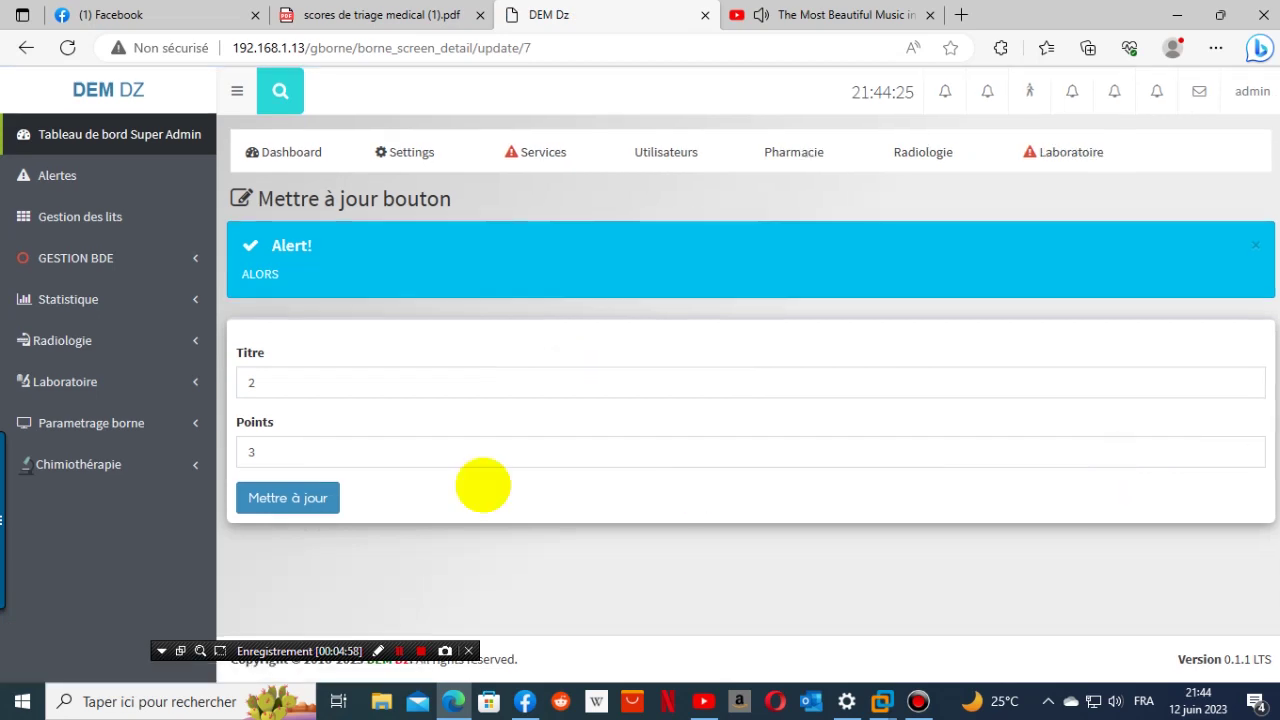
pyautogui.doubleClick(272, 453)
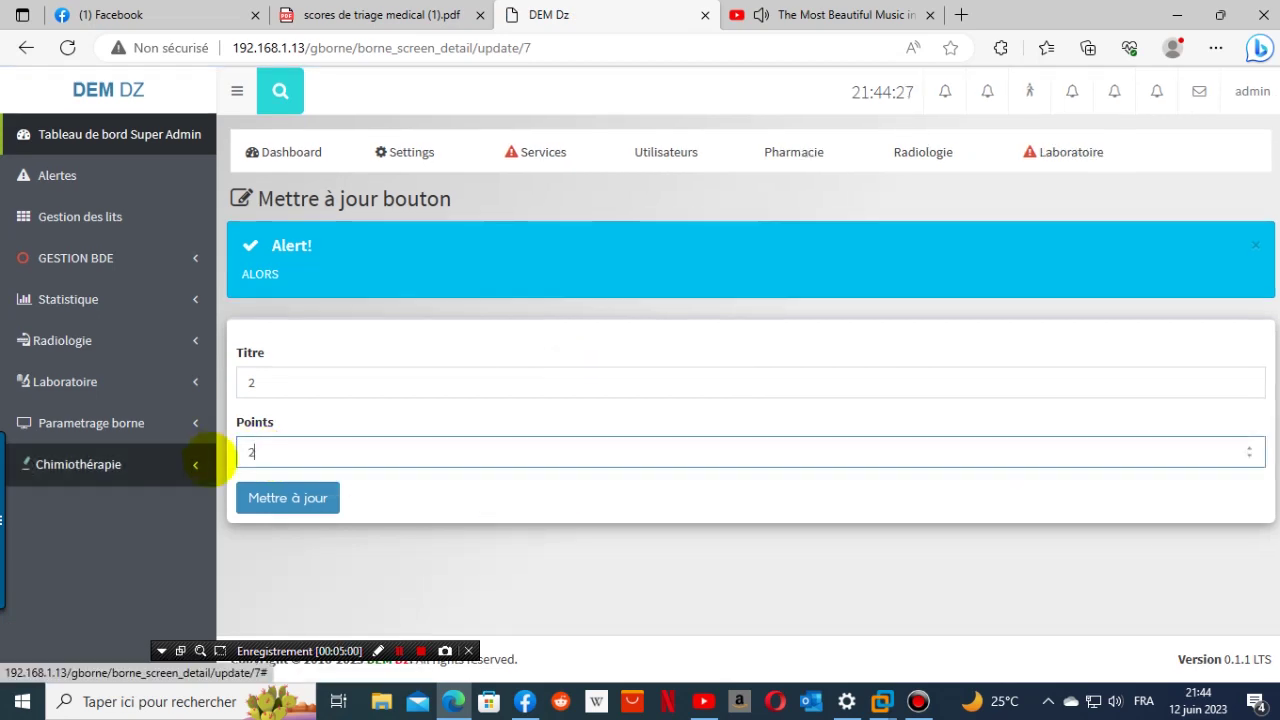
pyautogui.click(287, 498)
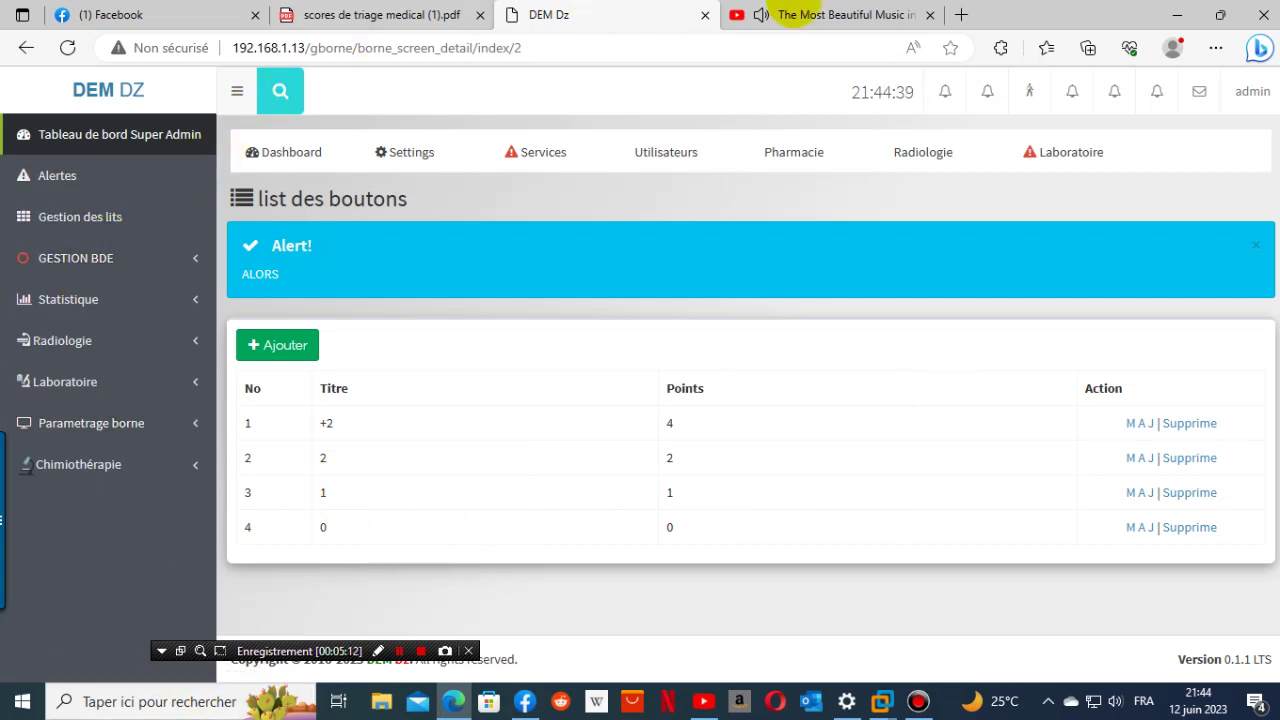
# - Delete the 0, 1, 2 and +2 buttons, confirming each, and open a blank add form
pyautogui.click(421, 16)
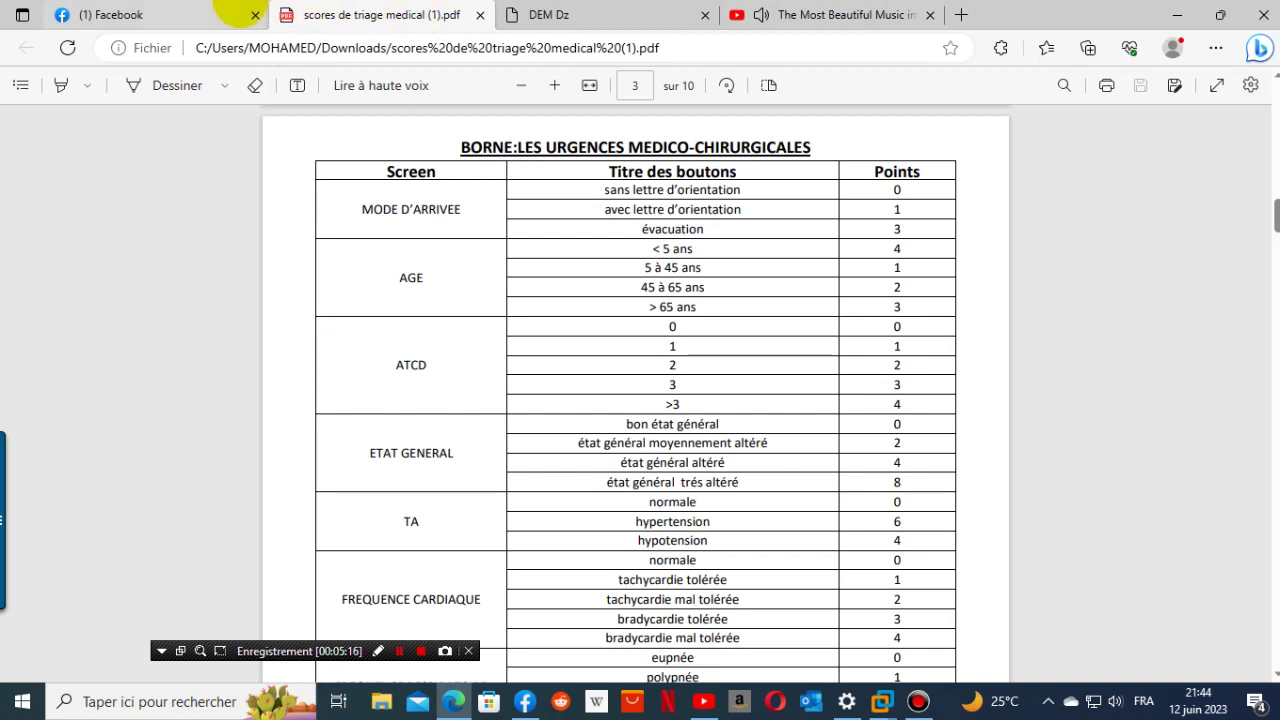
pyautogui.click(548, 14)
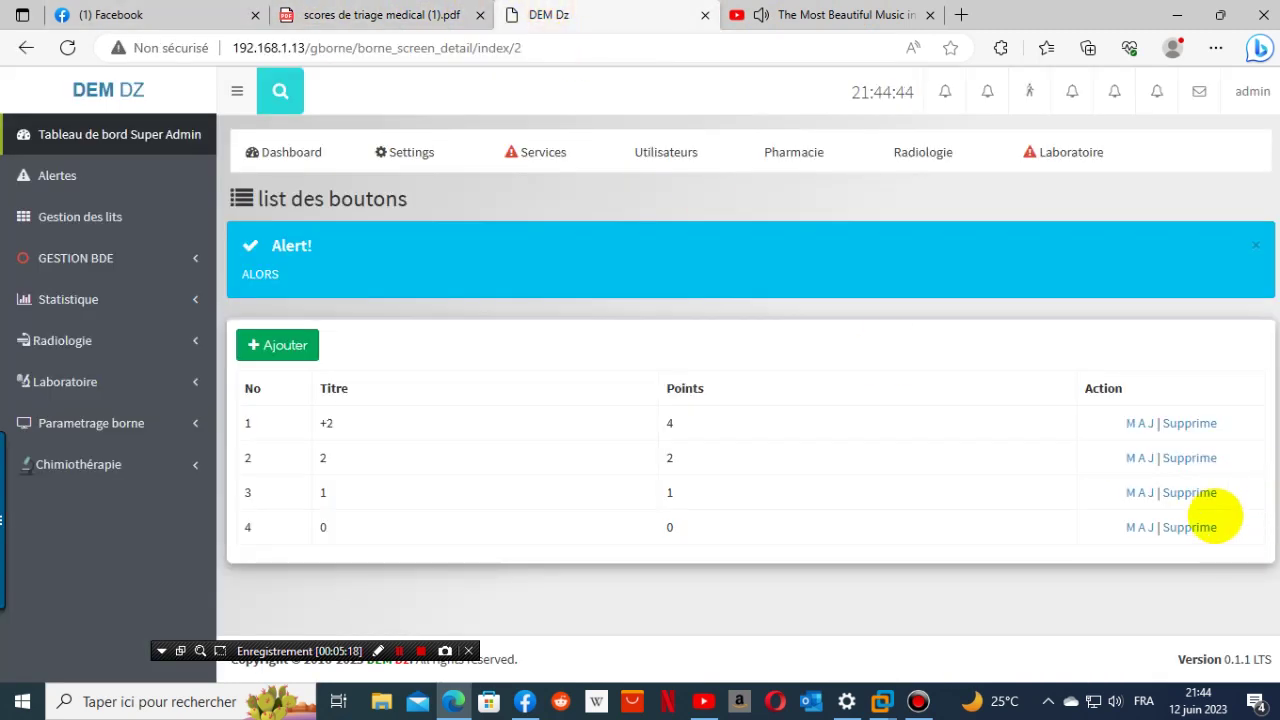
pyautogui.click(1203, 527)
pyautogui.click(722, 147)
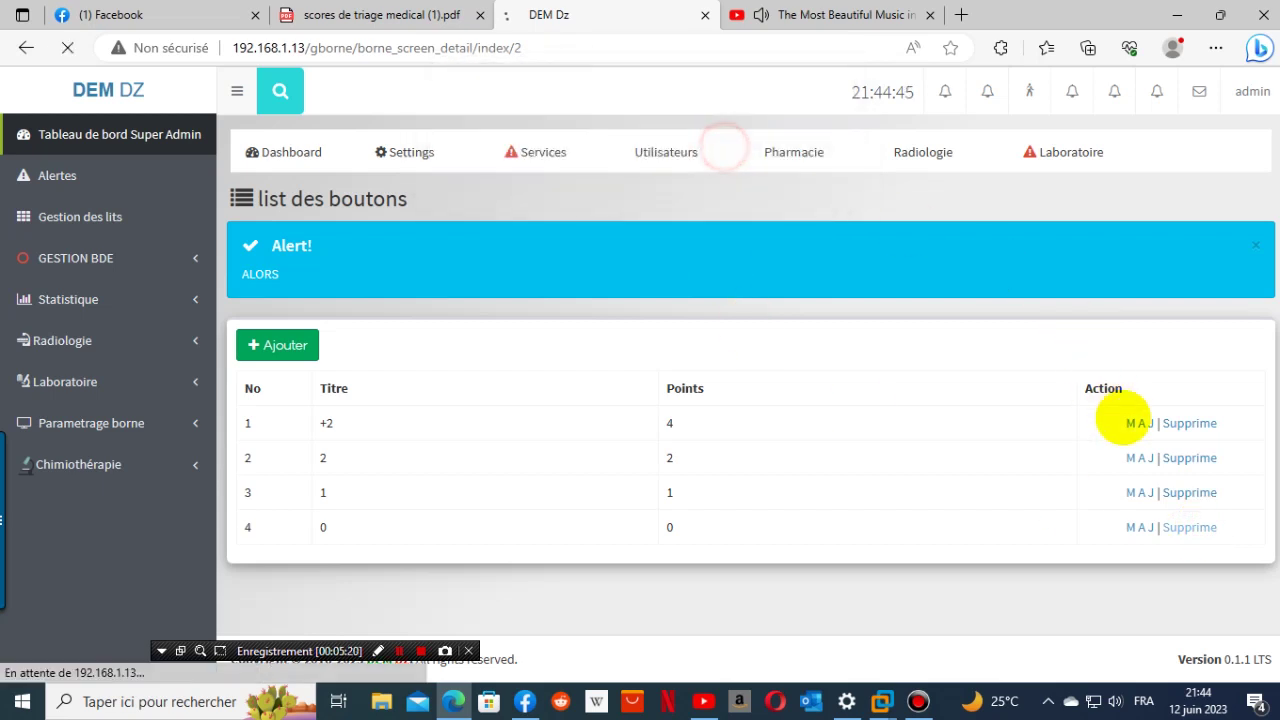
pyautogui.click(1175, 462)
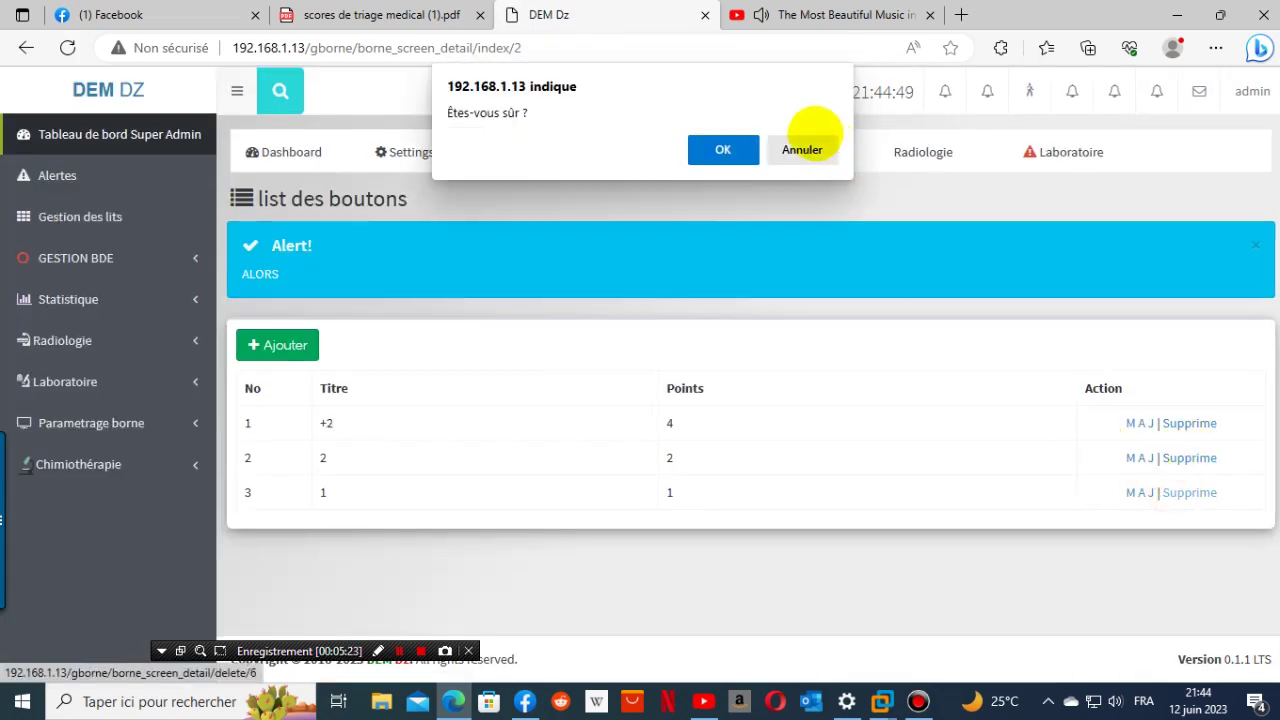
pyautogui.click(722, 148)
pyautogui.click(1178, 457)
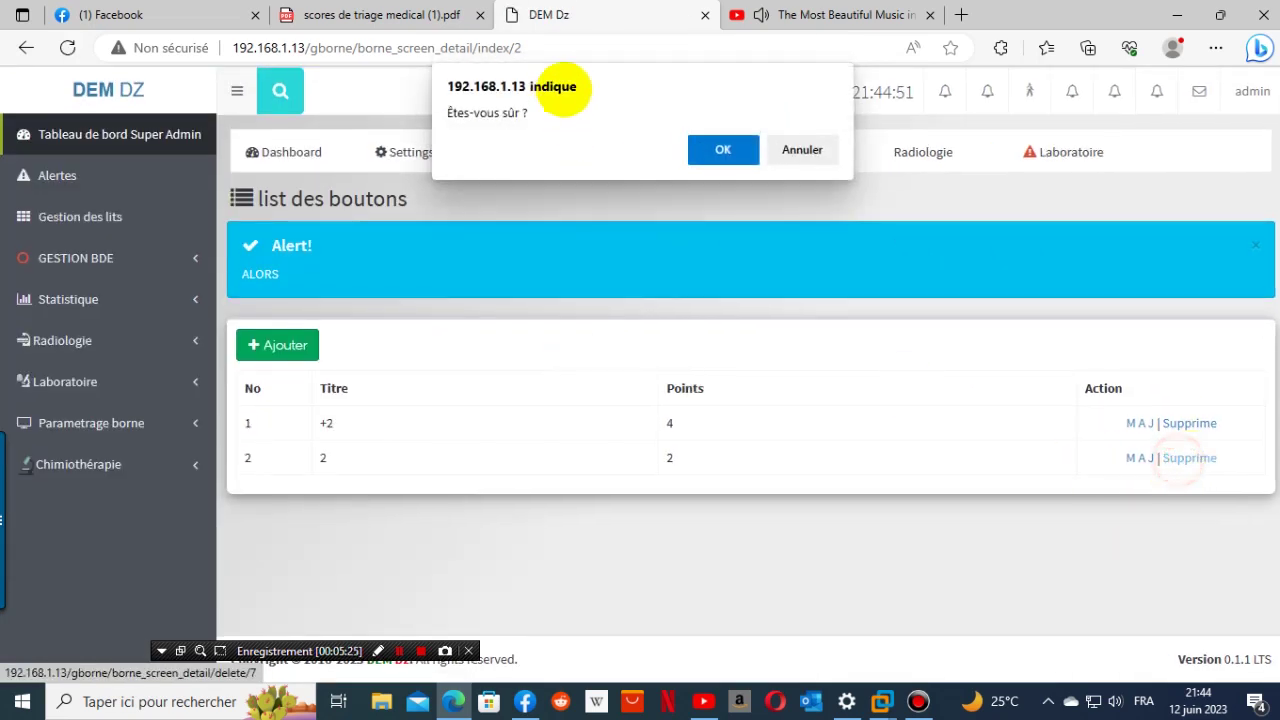
pyautogui.click(714, 149)
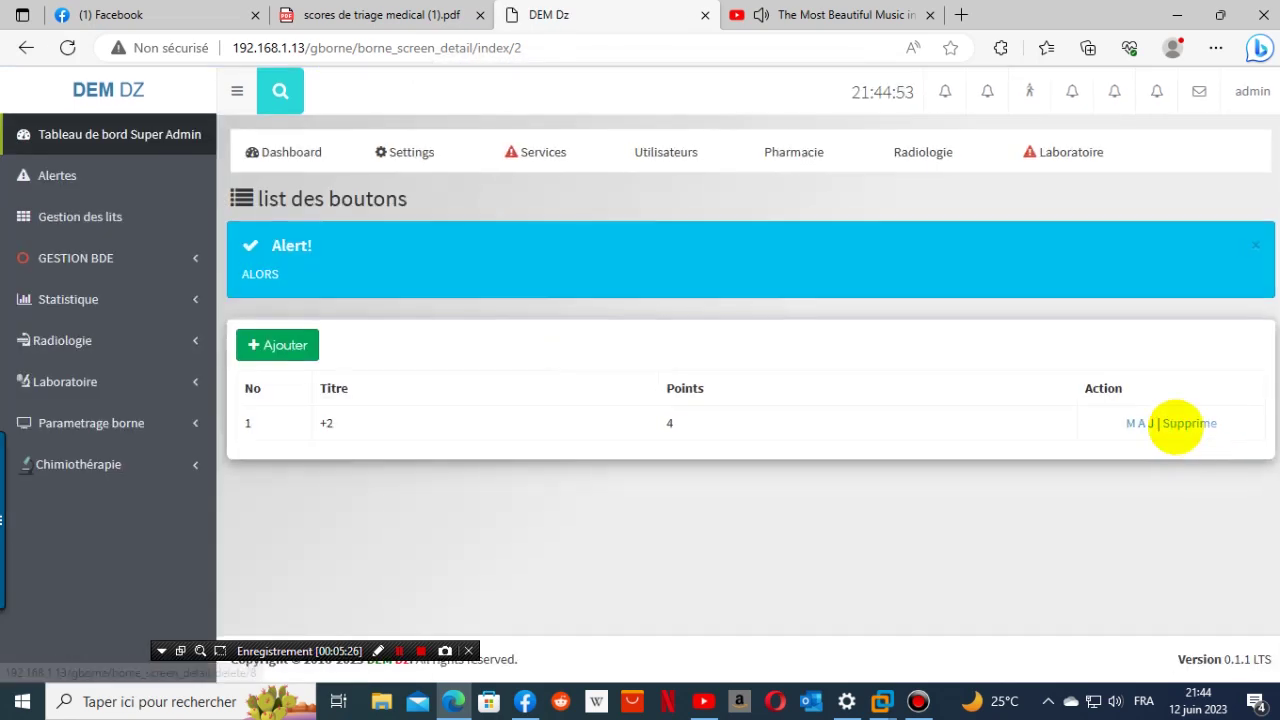
pyautogui.click(1165, 423)
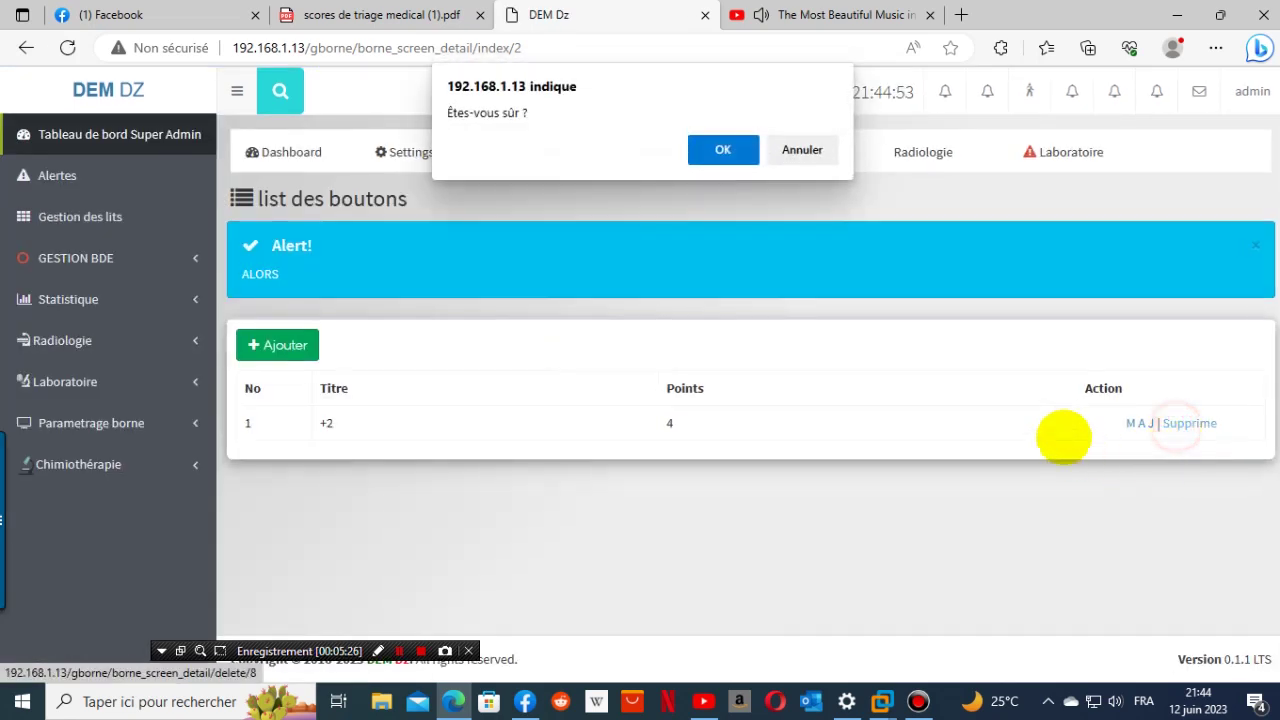
pyautogui.click(700, 149)
pyautogui.click(289, 347)
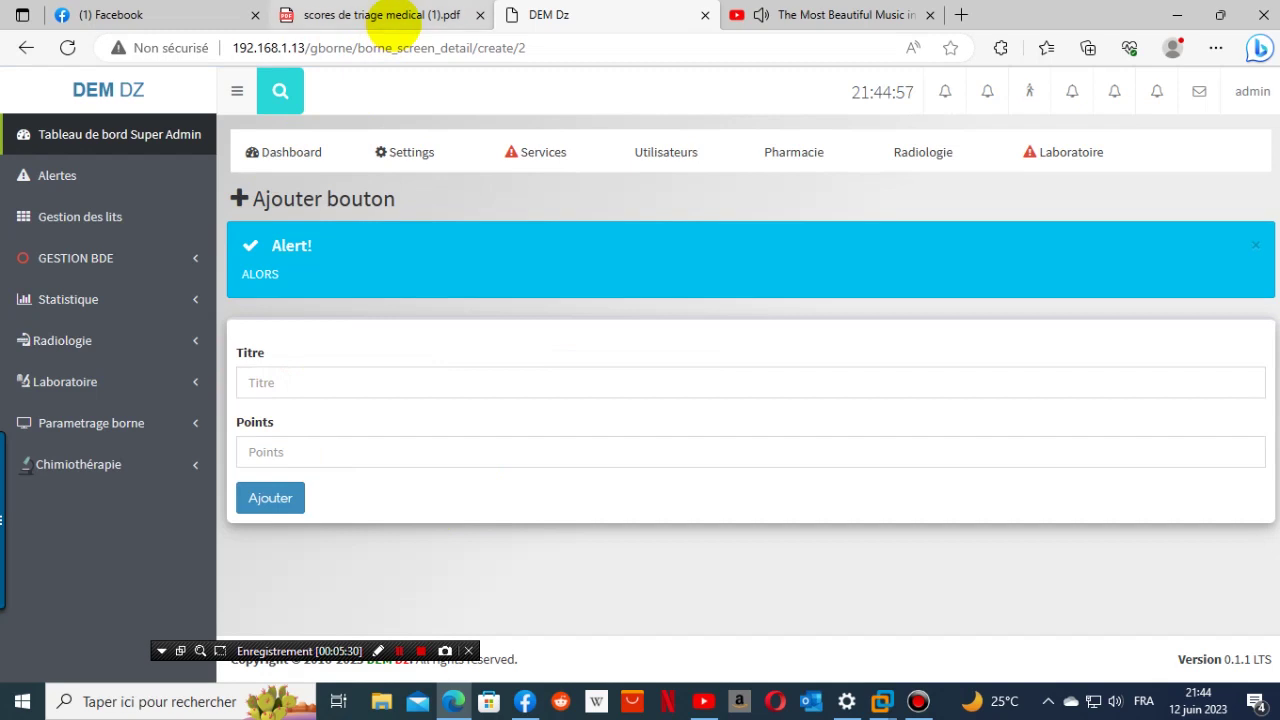
# - Add a button titled 0 worth 0 points
pyautogui.click(316, 447)
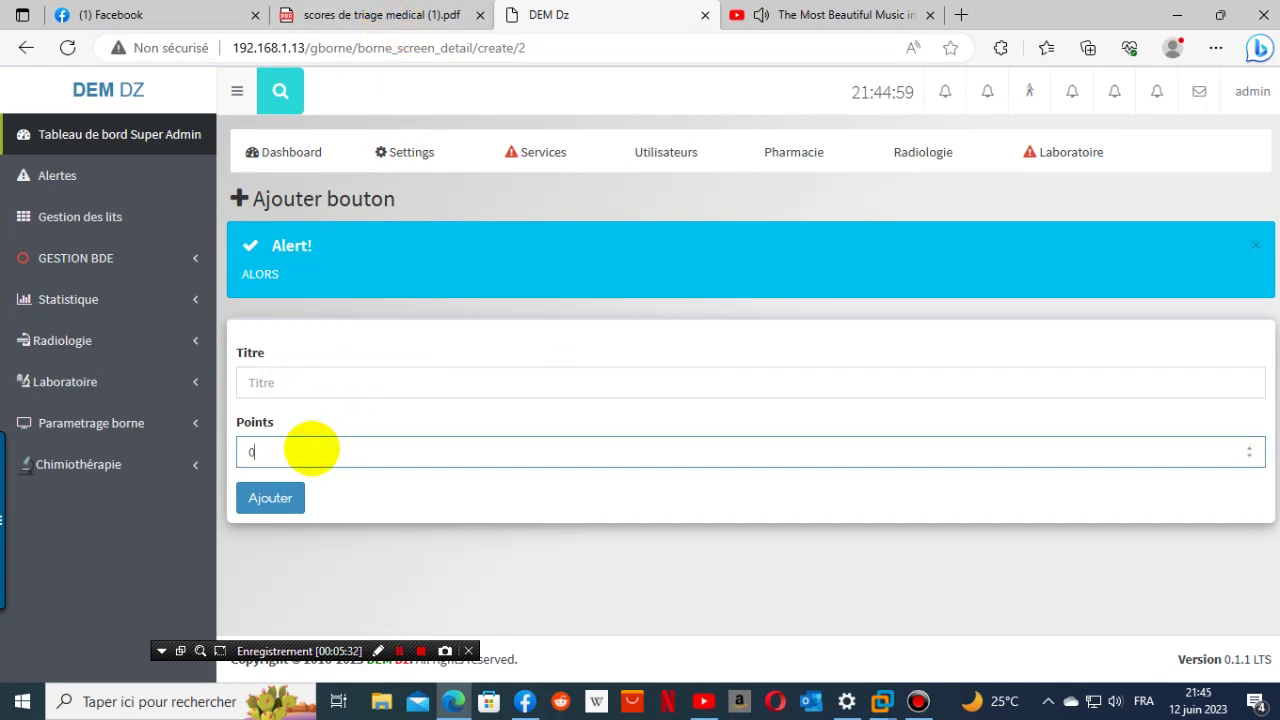
pyautogui.click(352, 390)
pyautogui.write('0')
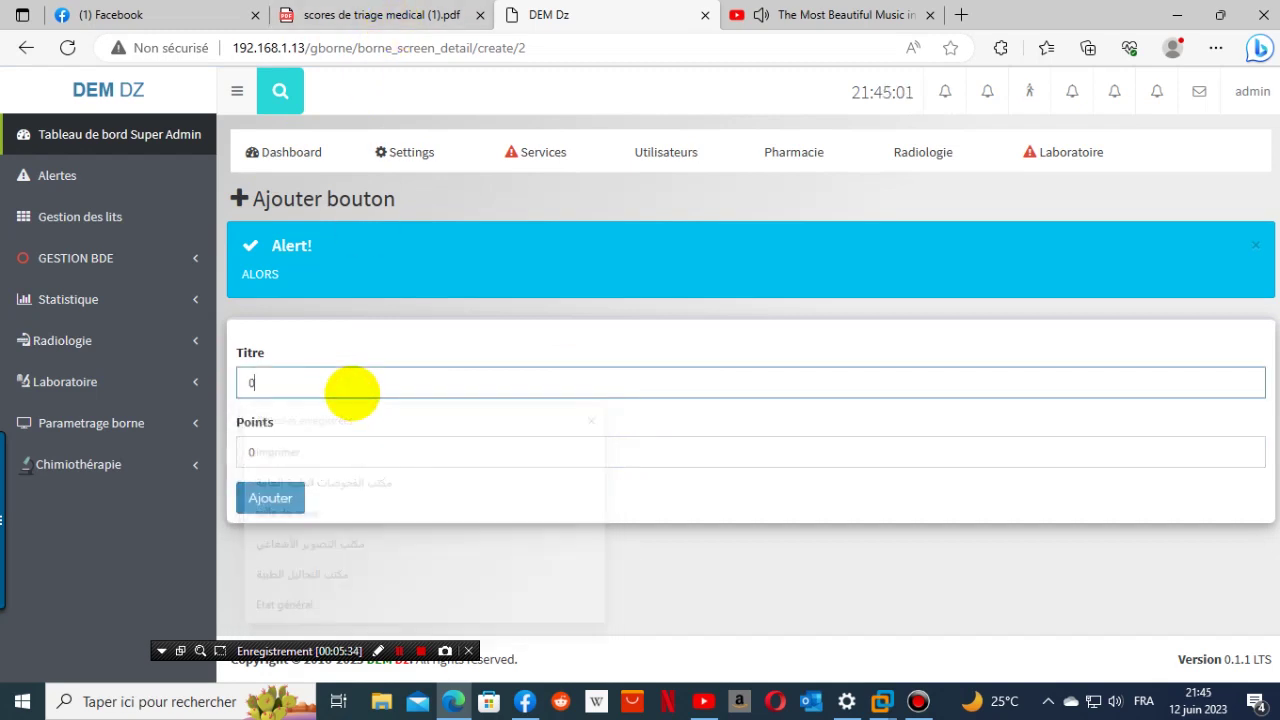
pyautogui.click(270, 498)
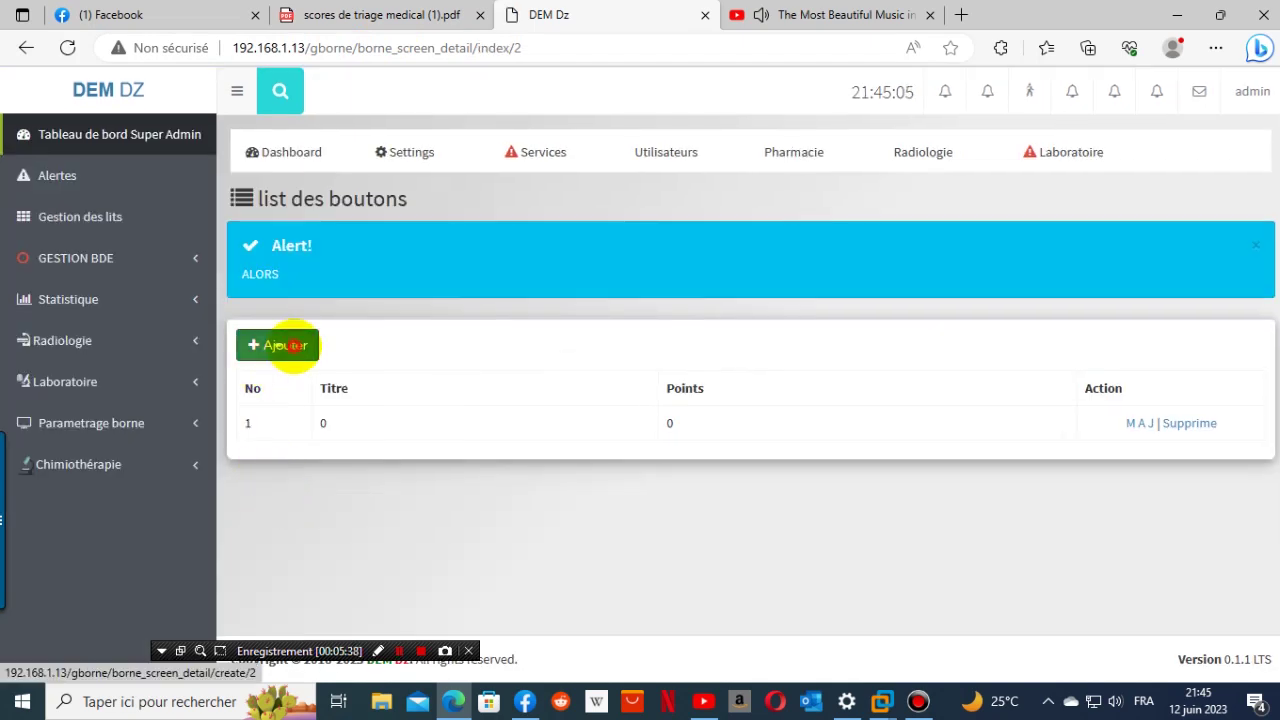
# - Add a button titled 1 worth 1 point
pyautogui.click(289, 345)
pyautogui.click(285, 386)
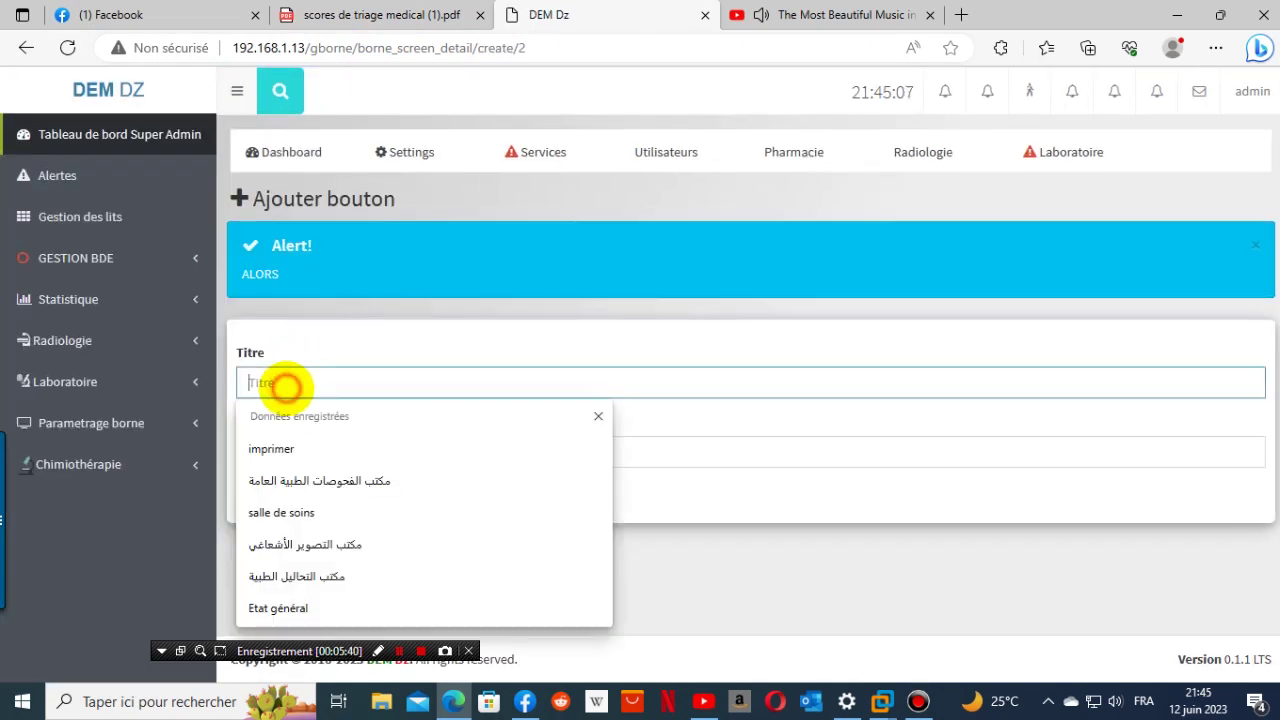
pyautogui.write('1')
pyautogui.click(268, 452)
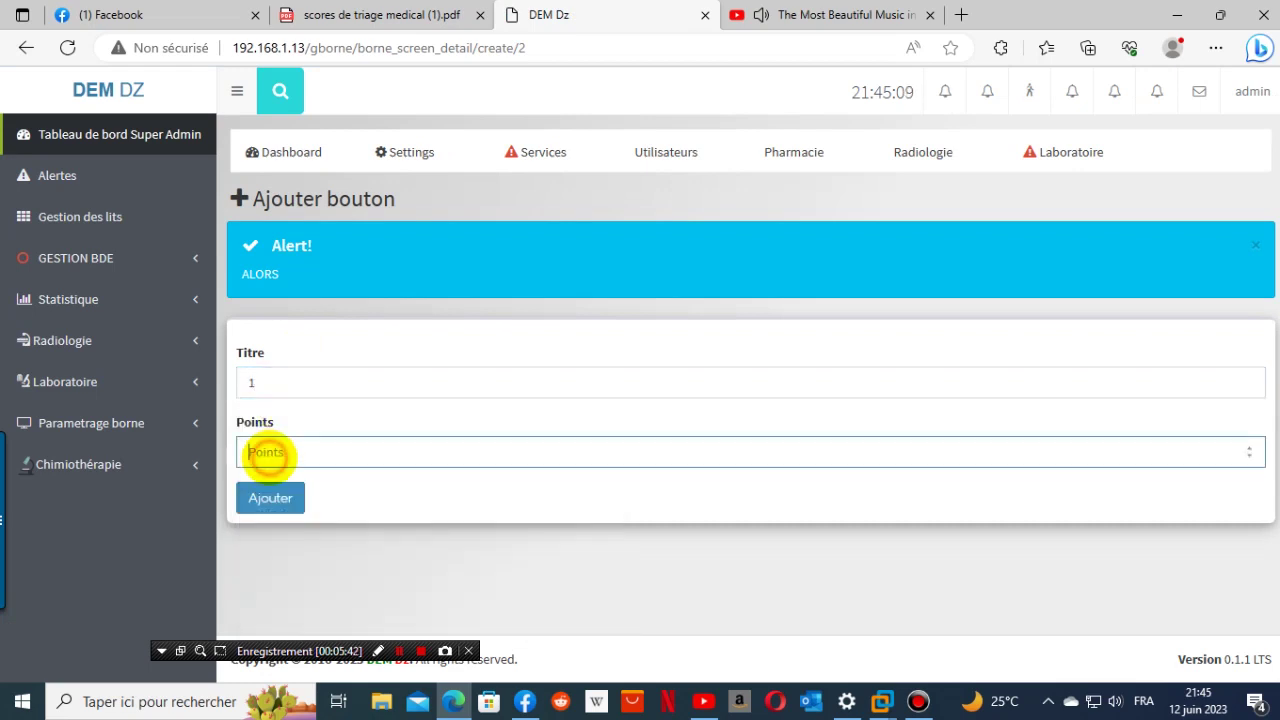
pyautogui.write('1')
pyautogui.click(270, 497)
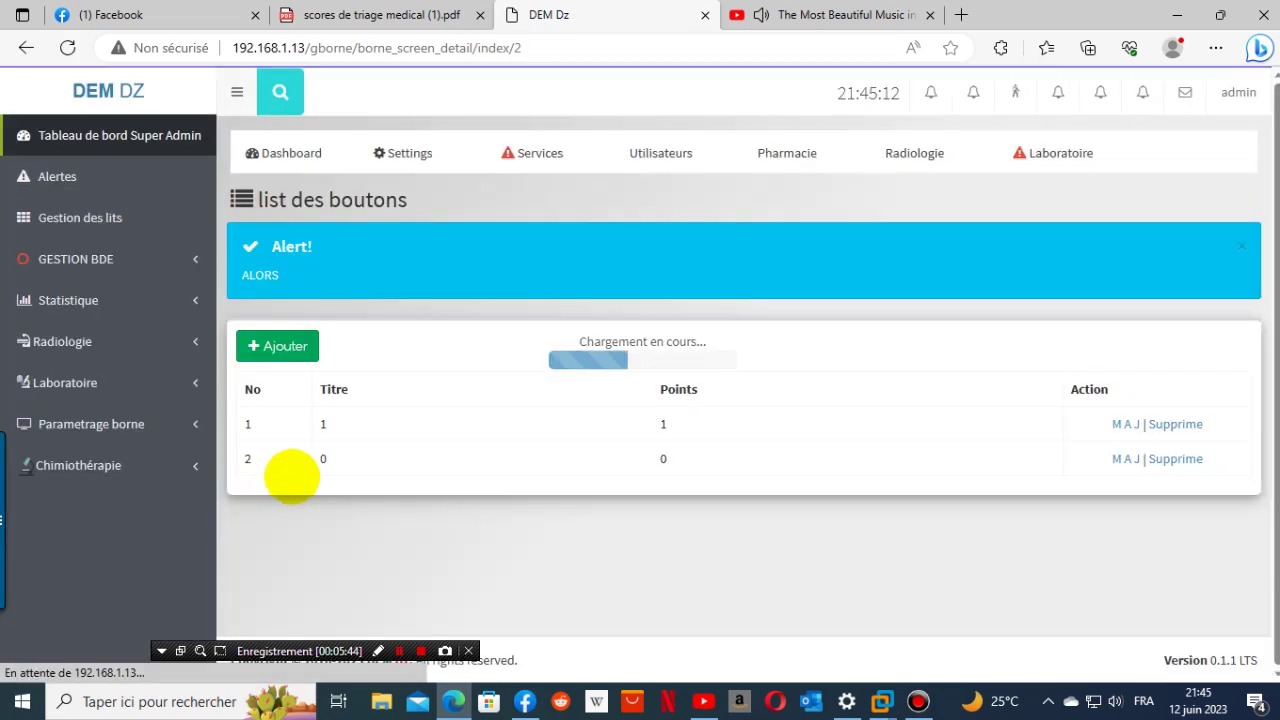
# - Add a button titled 2 worth 2 points
pyautogui.click(289, 345)
pyautogui.click(343, 386)
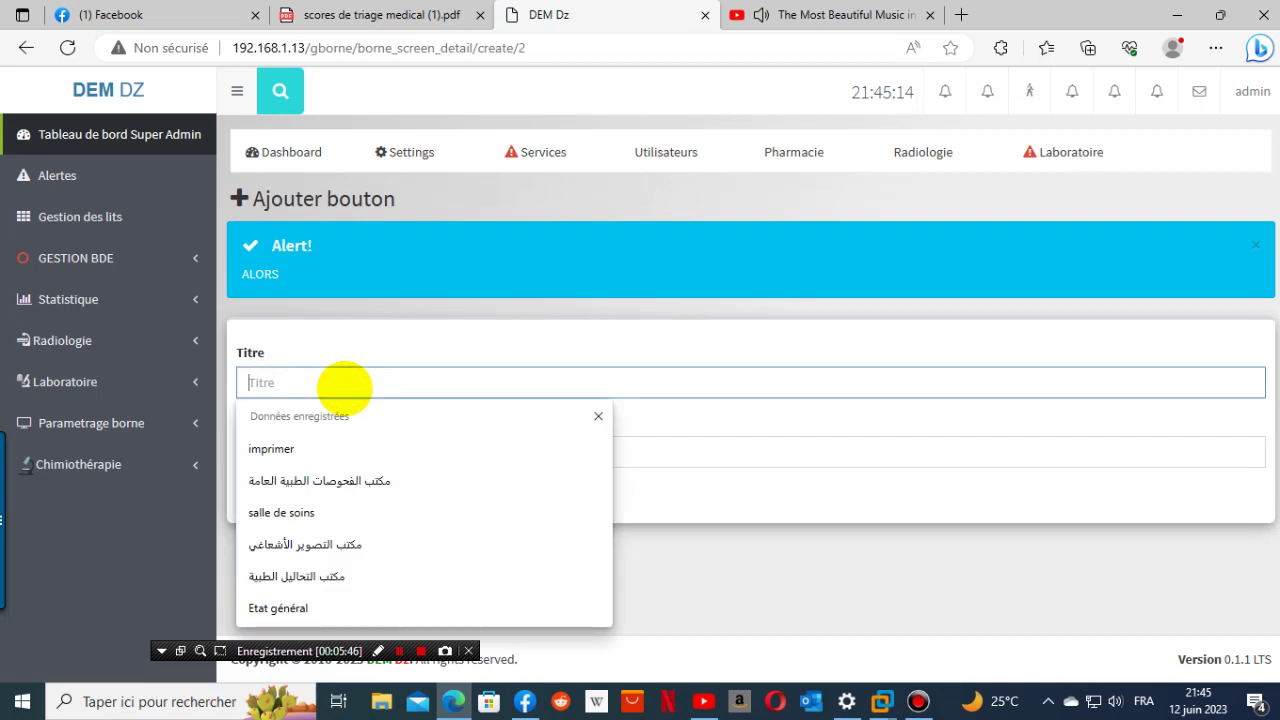
pyautogui.write('2')
pyautogui.click(480, 337)
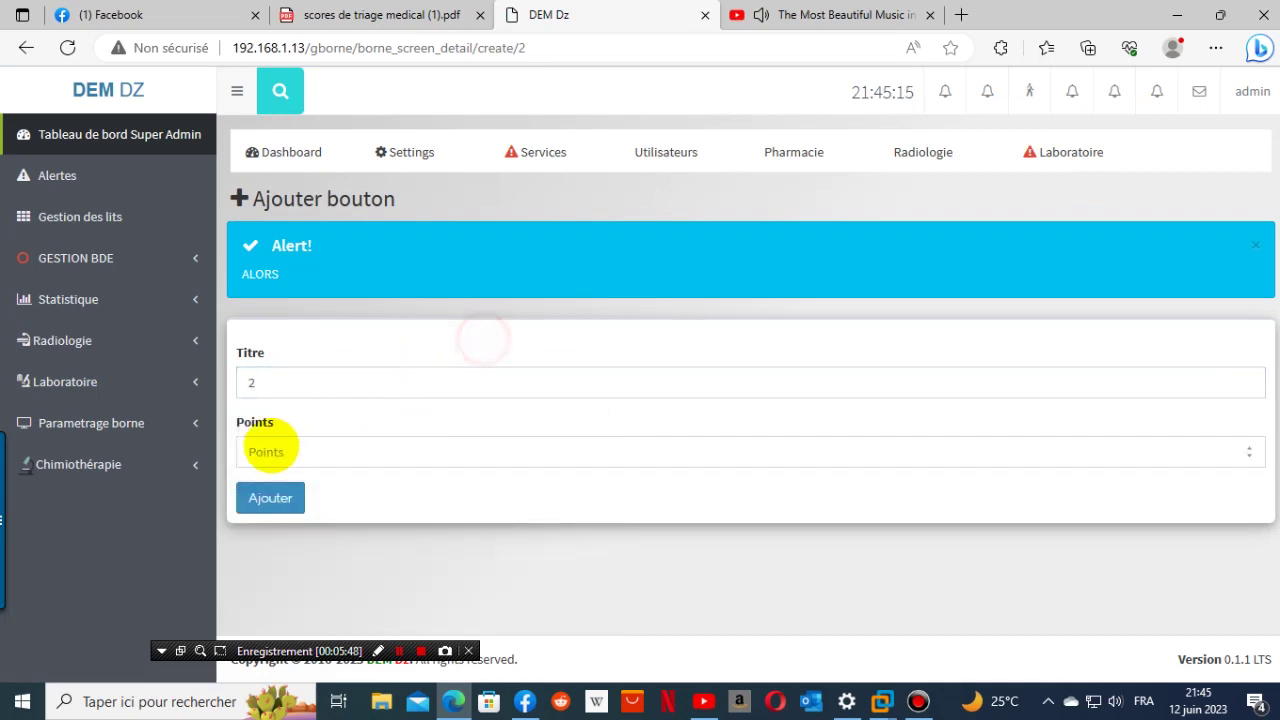
pyautogui.click(271, 448)
pyautogui.write('2')
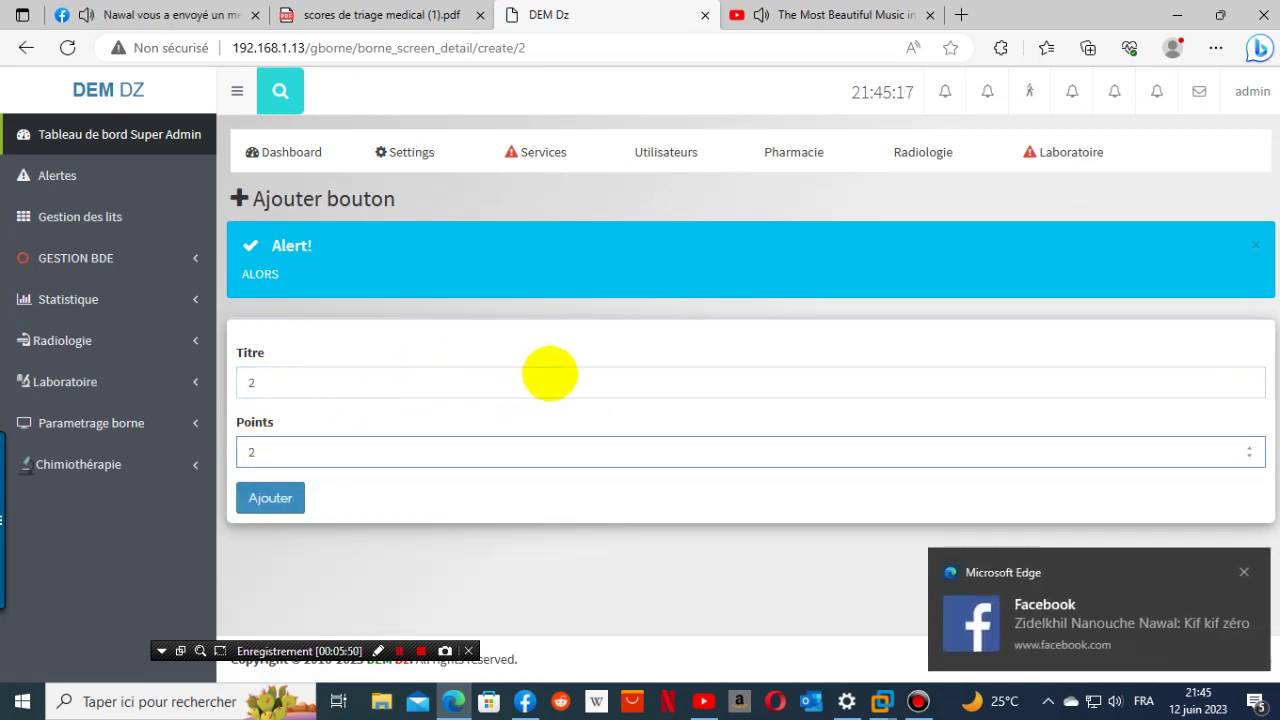
pyautogui.click(586, 341)
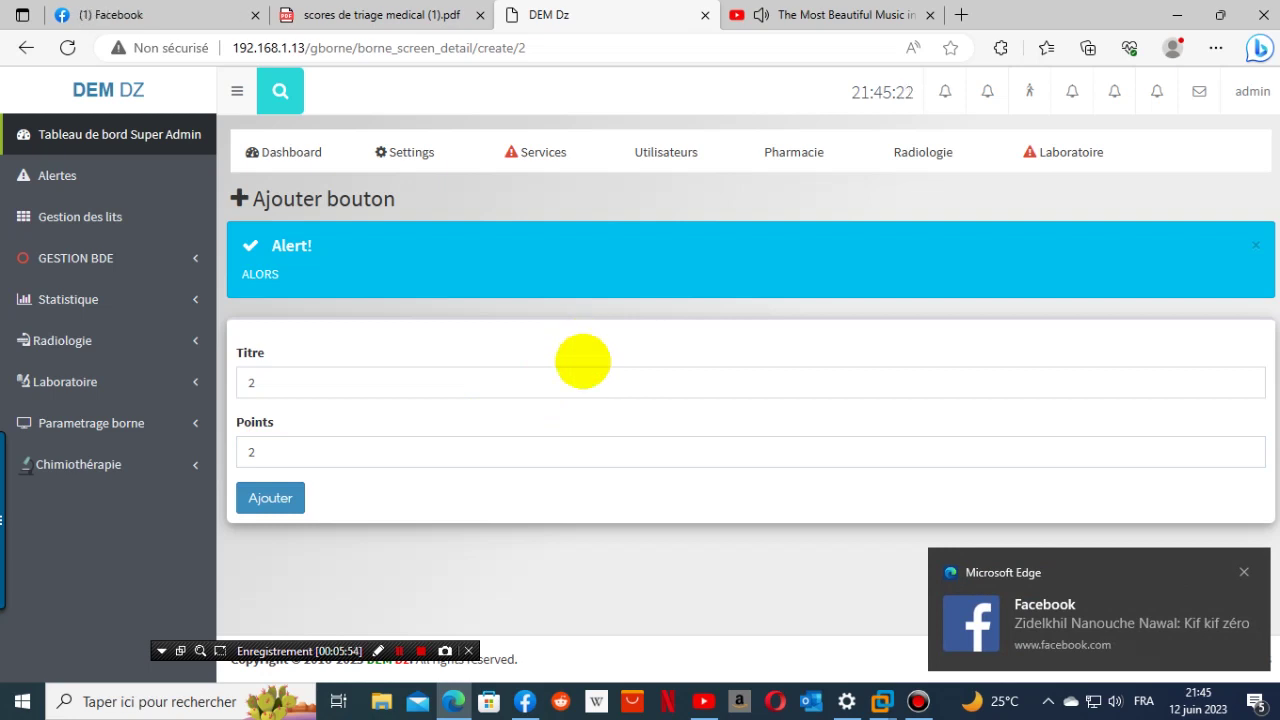
pyautogui.click(270, 498)
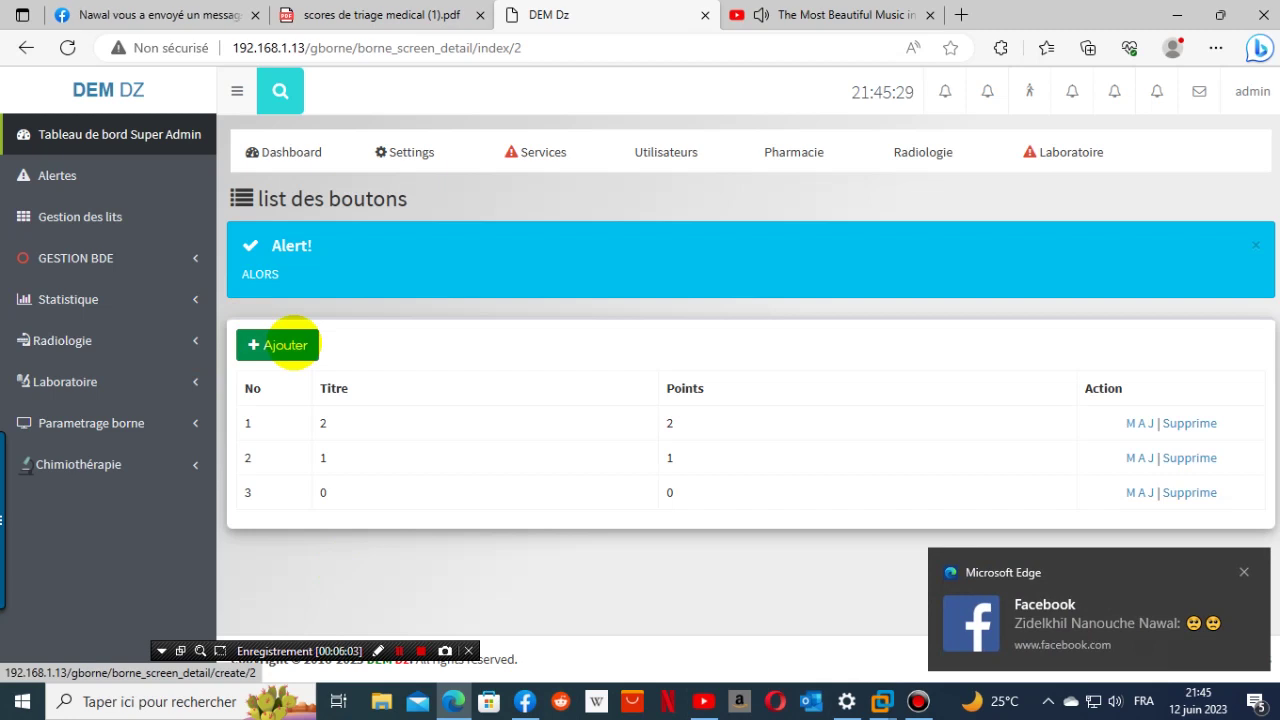
# - Add a button titled 3 worth 3 points
pyautogui.click(285, 345)
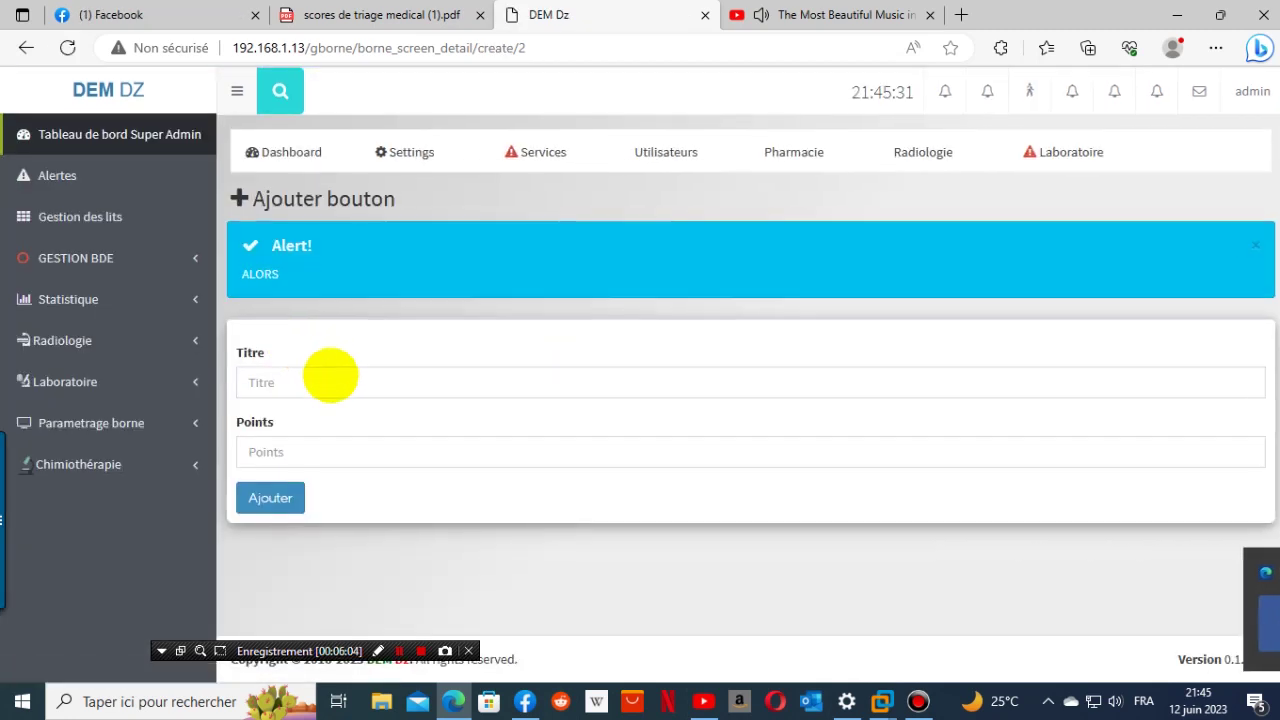
pyautogui.click(320, 380)
pyautogui.write('3')
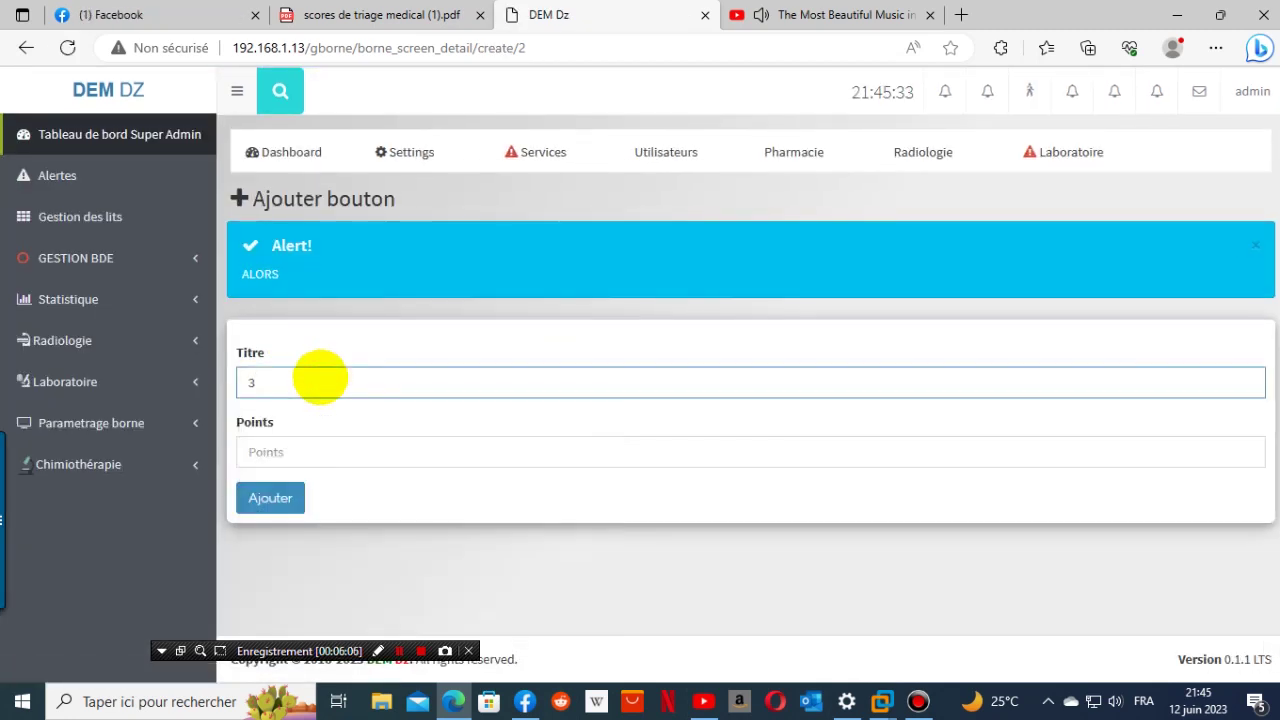
pyautogui.click(384, 14)
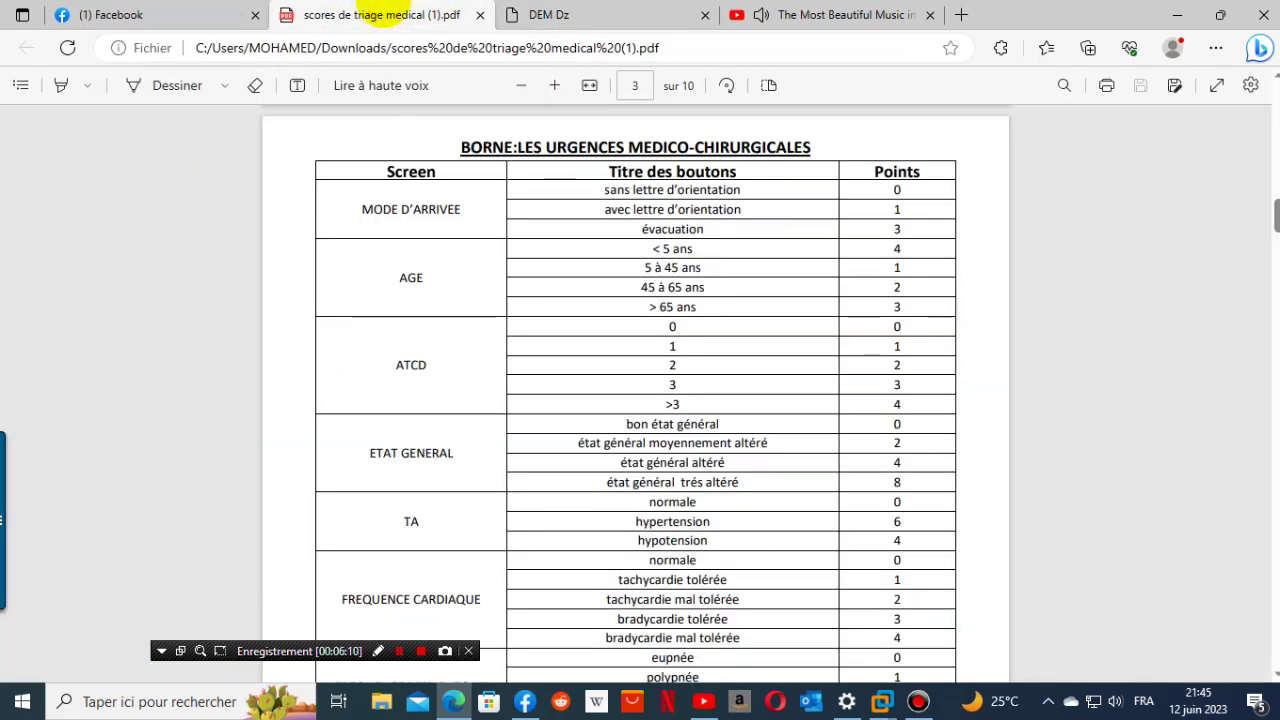
pyautogui.click(586, 14)
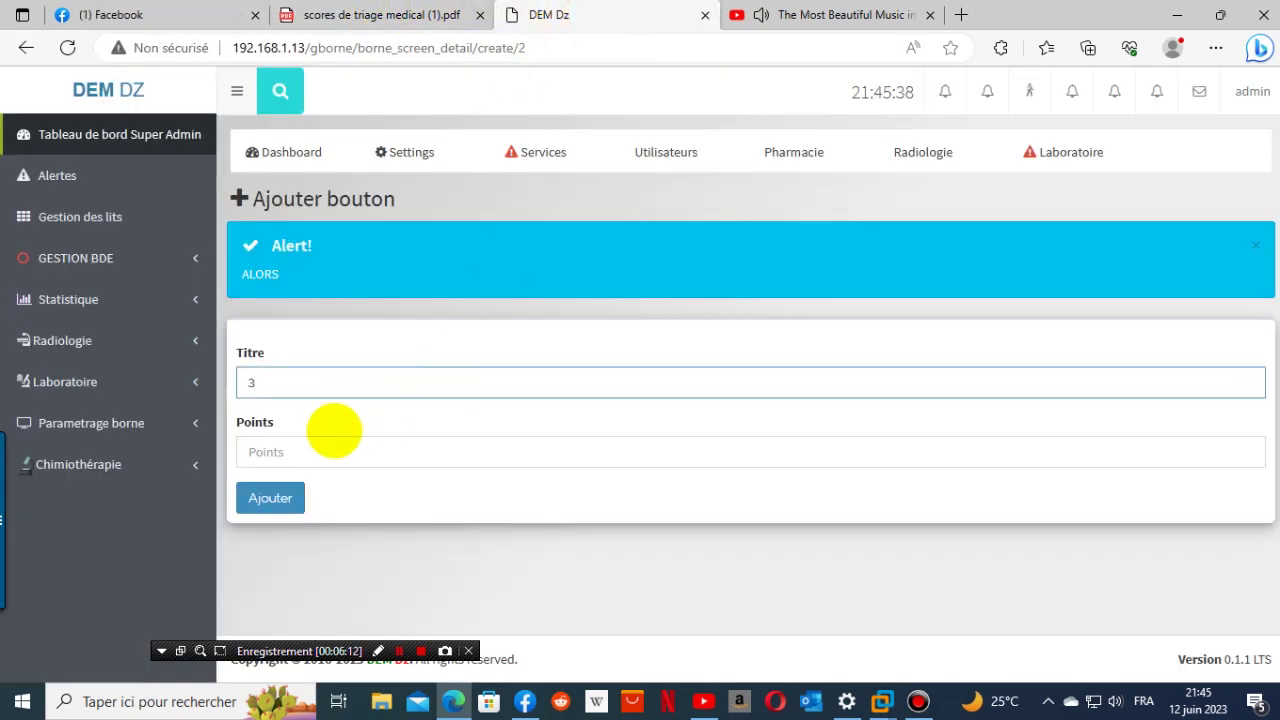
pyautogui.click(318, 451)
pyautogui.write('3')
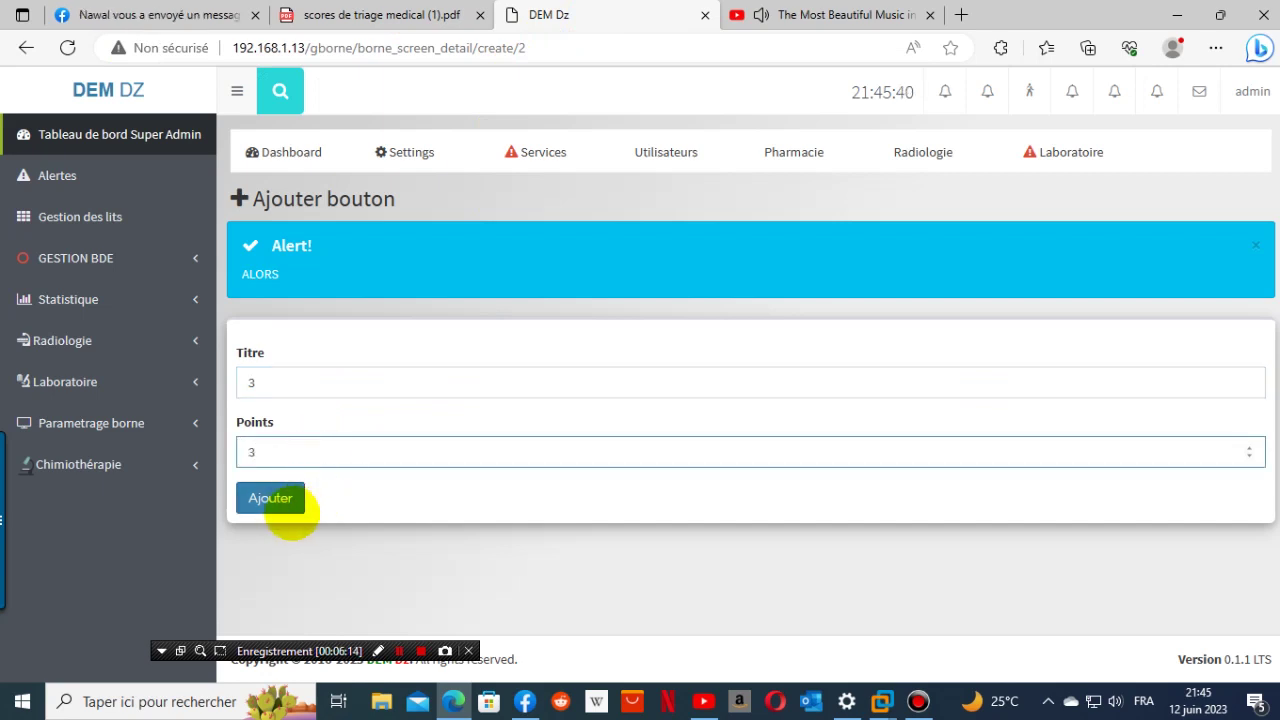
pyautogui.click(292, 502)
# - Copy the >3 label from the ATCD rows of the PDF score table
pyautogui.click(380, 14)
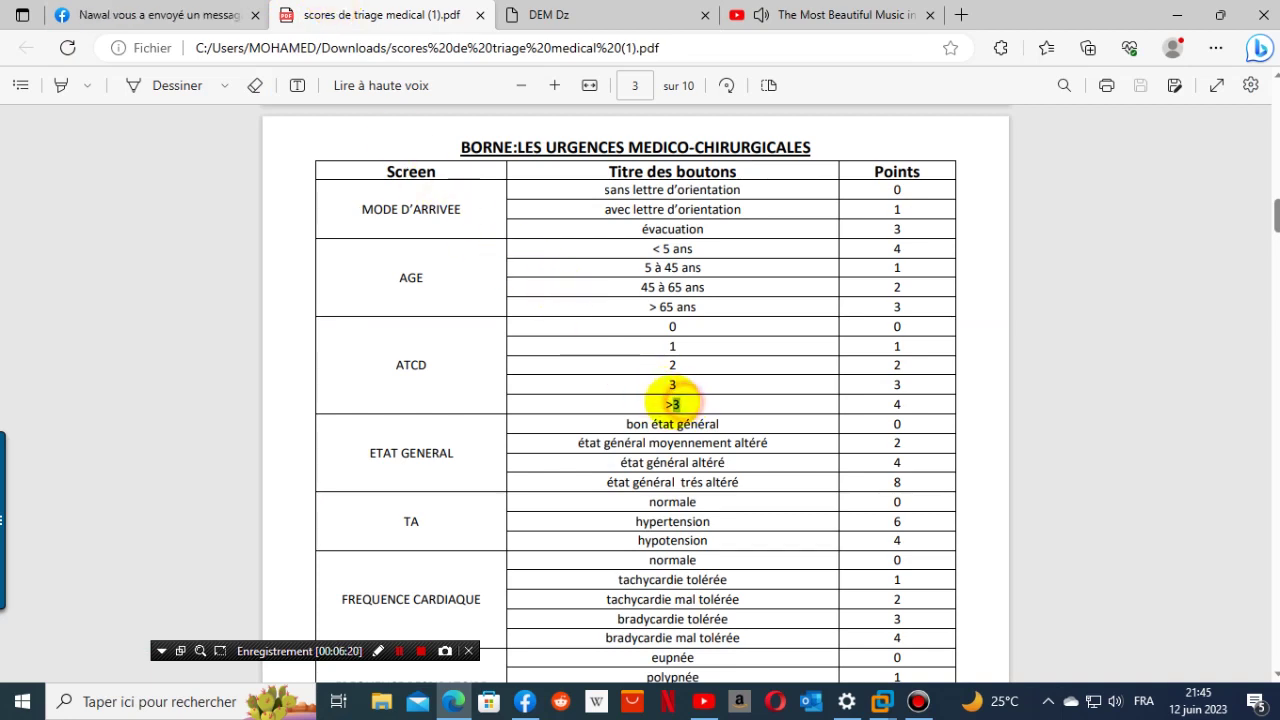
pyautogui.moveTo(672, 395); pyautogui.dragTo(686, 423)
pyautogui.click(695, 405)
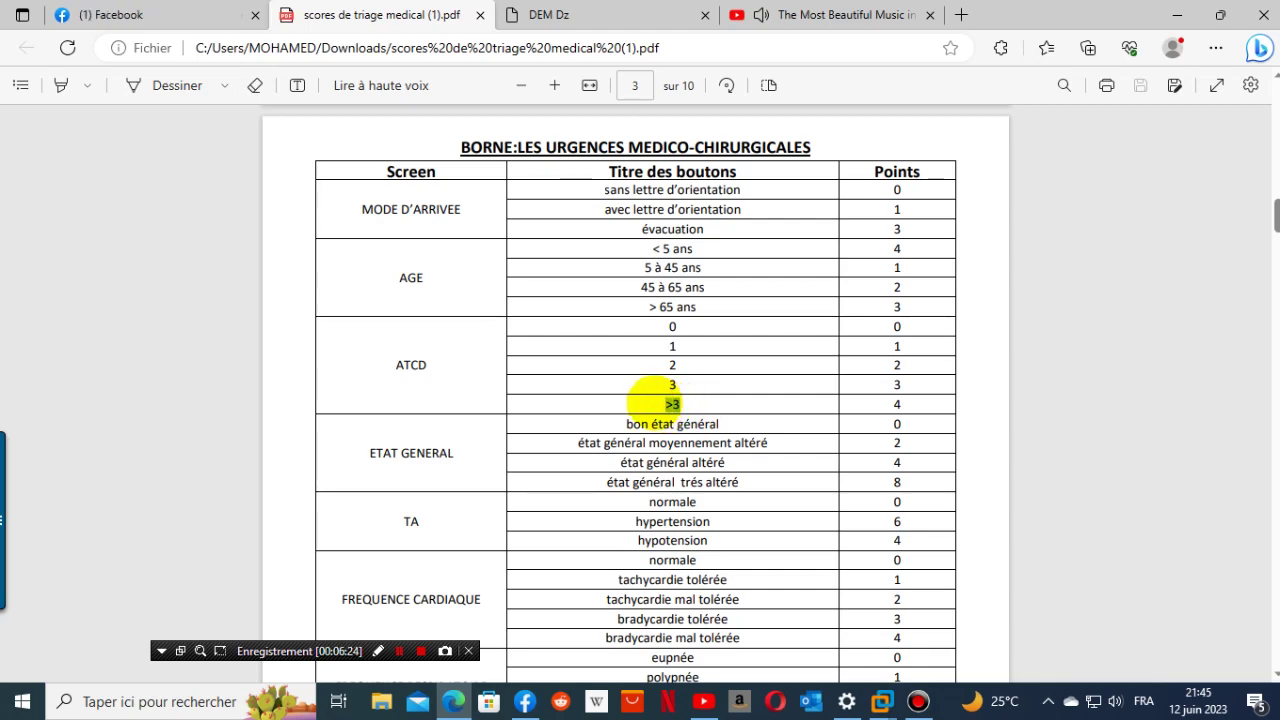
pyautogui.doubleClick(668, 404)
pyautogui.hotkey('ctrl', 'c')
pyautogui.rightClick(668, 404)
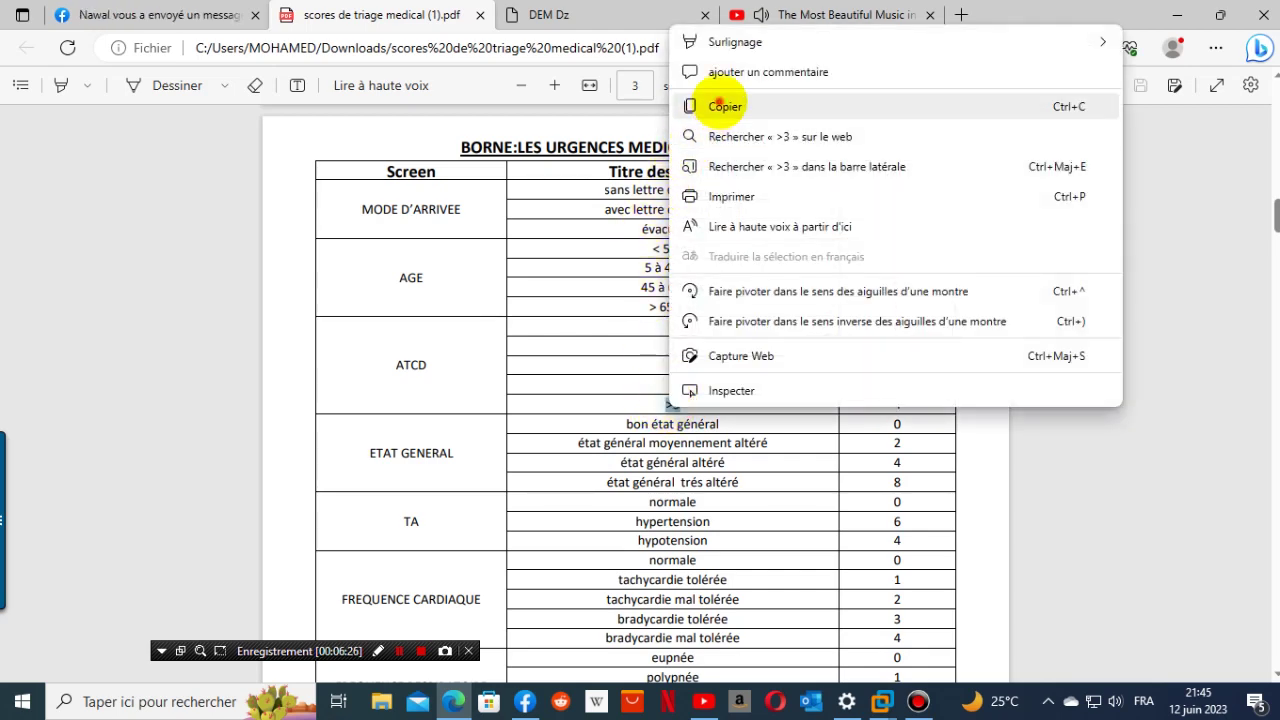
pyautogui.click(720, 104)
# - Create a new button titled >3 worth 4 points
pyautogui.click(512, 14)
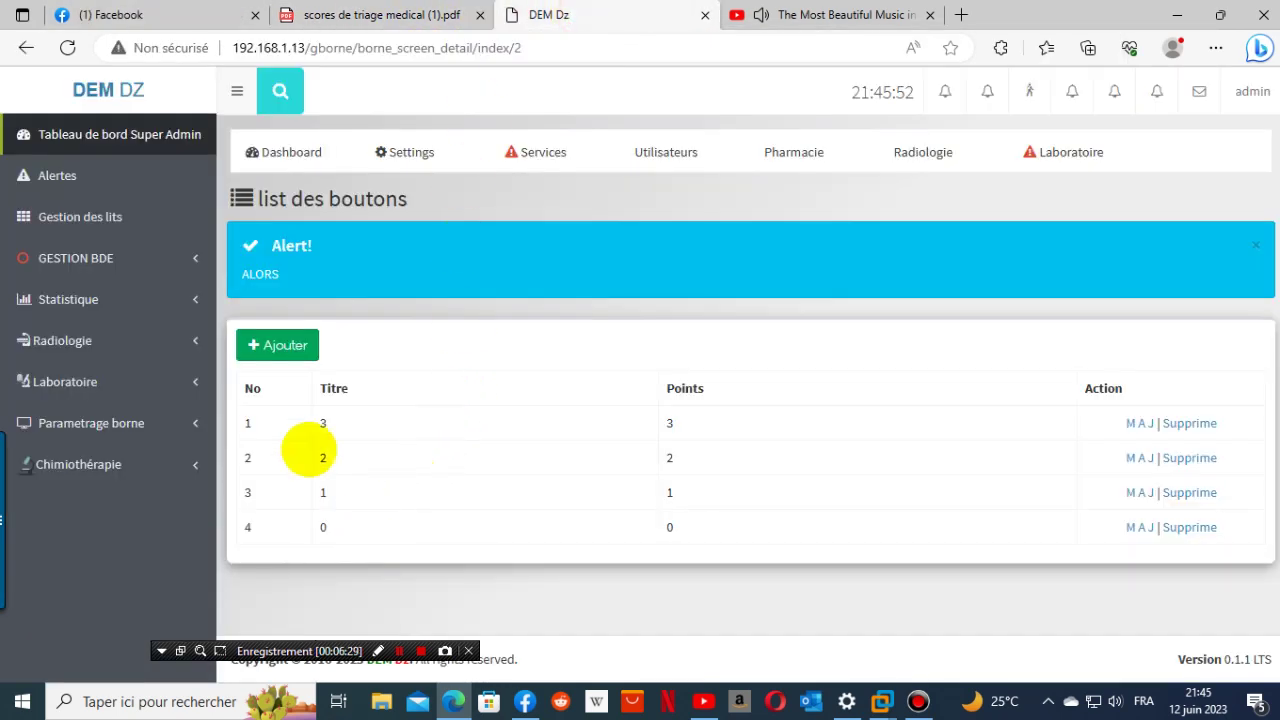
pyautogui.click(277, 344)
pyautogui.click(337, 374)
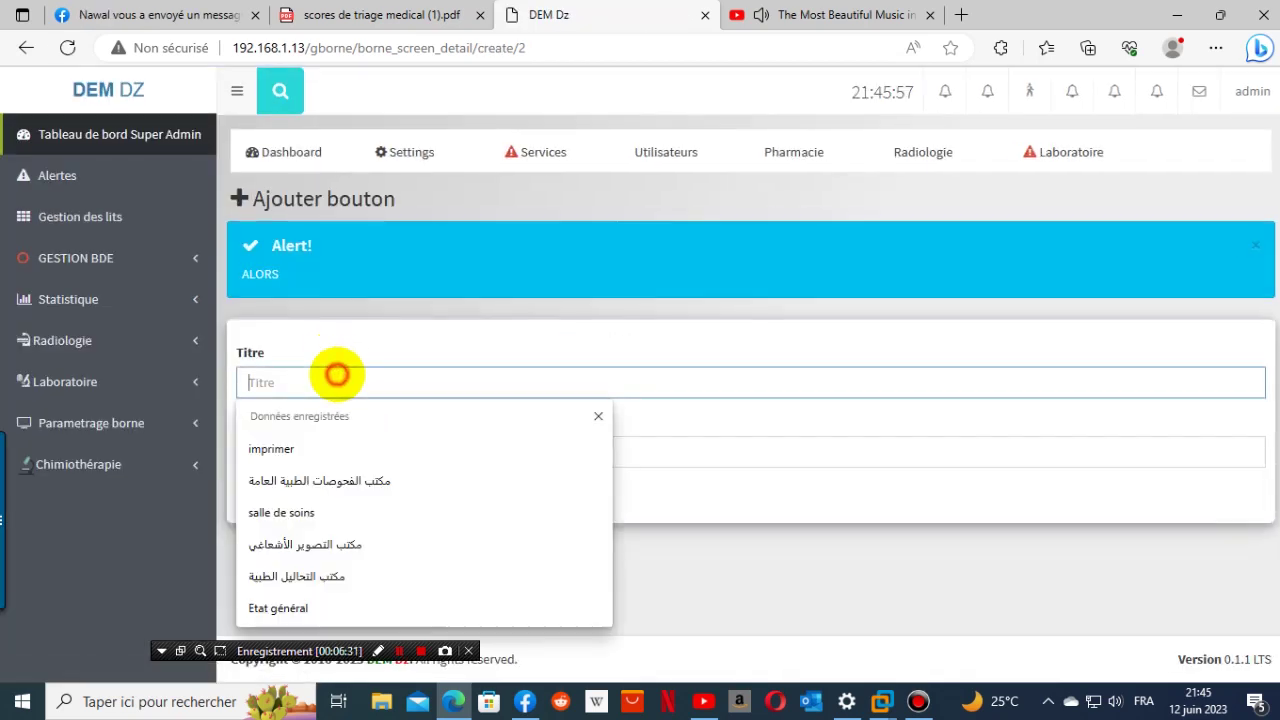
pyautogui.rightClick(337, 374)
pyautogui.click(400, 514)
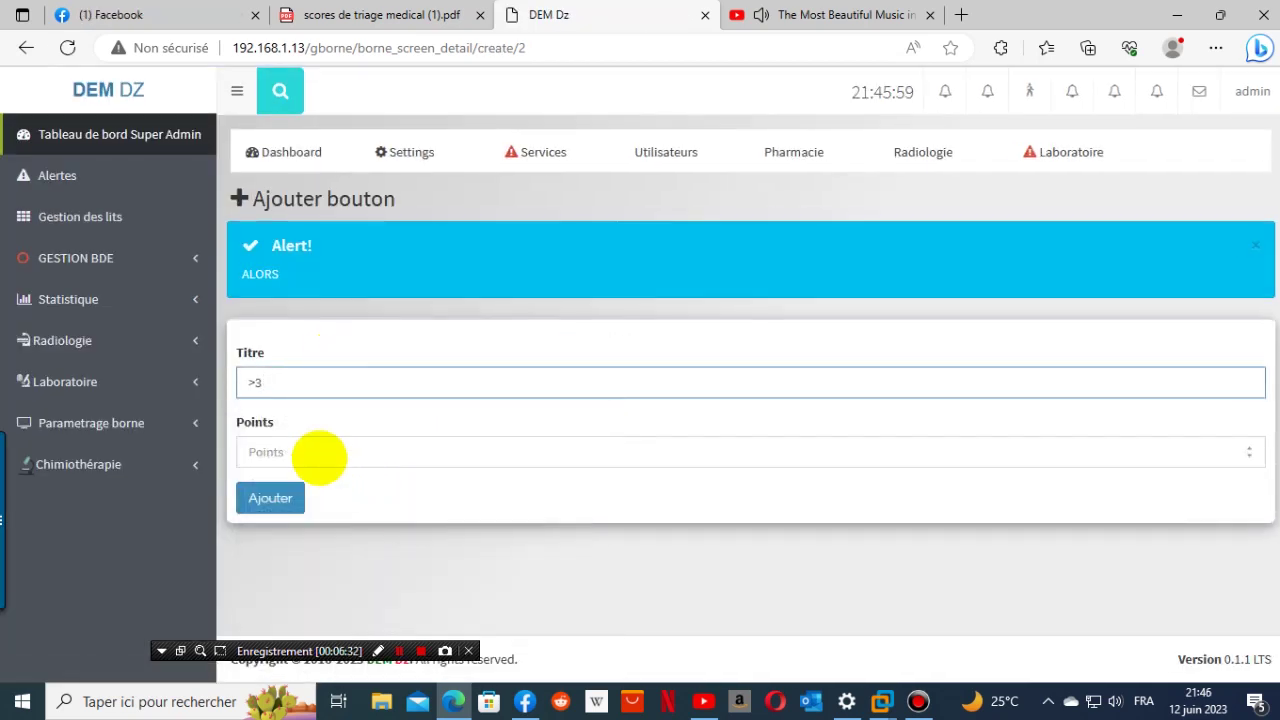
pyautogui.click(318, 457)
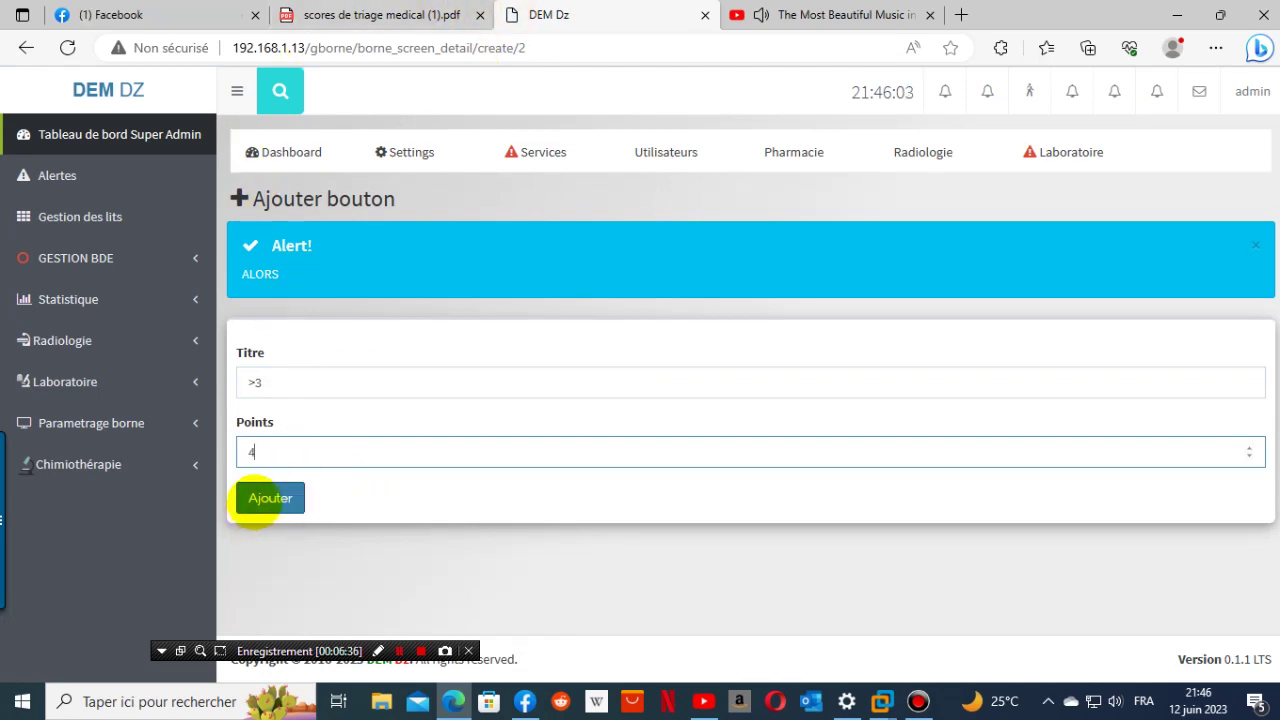
pyautogui.click(262, 499)
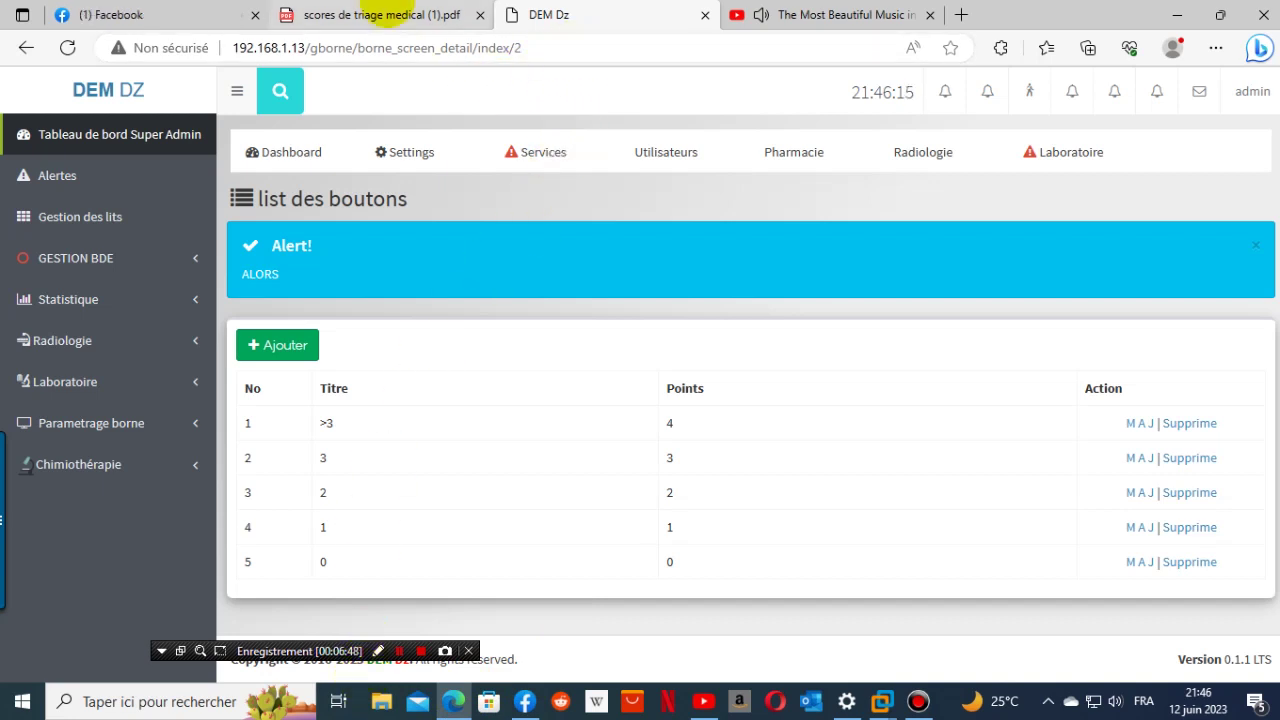
# - Copy the 'bon état général' label from the PDF score table
pyautogui.click(383, 14)
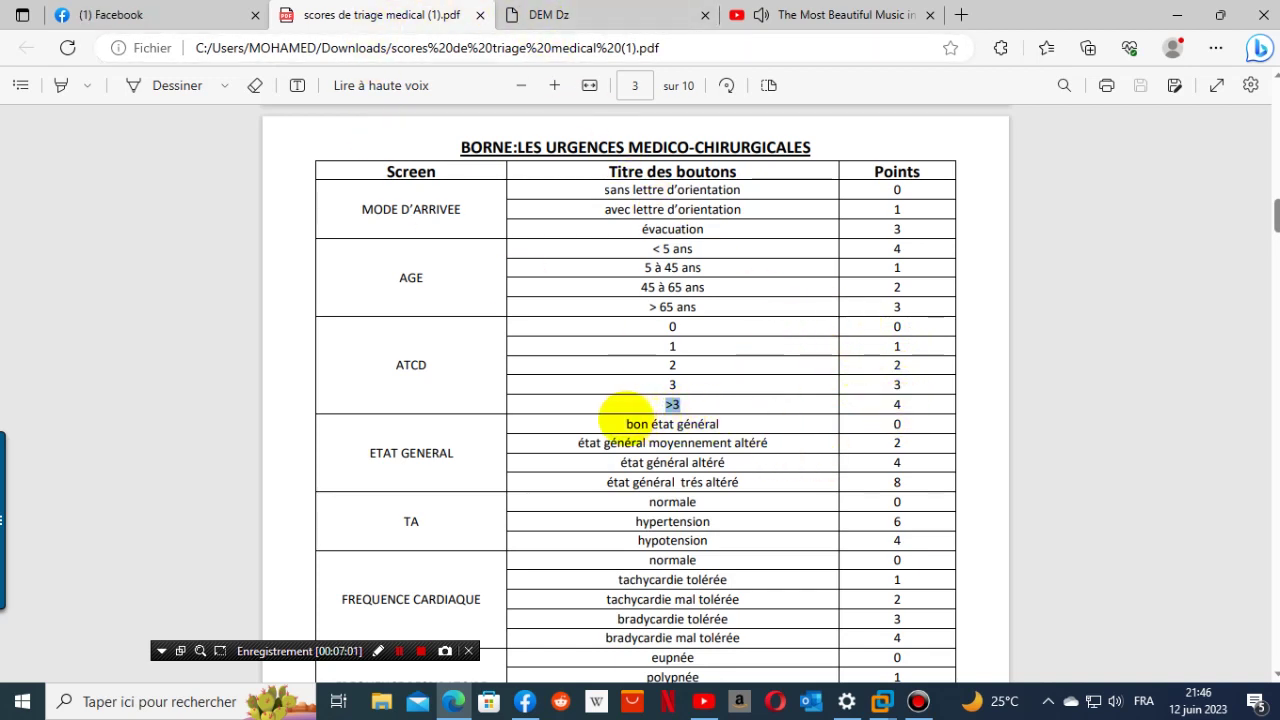
pyautogui.moveTo(627, 418); pyautogui.dragTo(718, 424)
pyautogui.rightClick(718, 424)
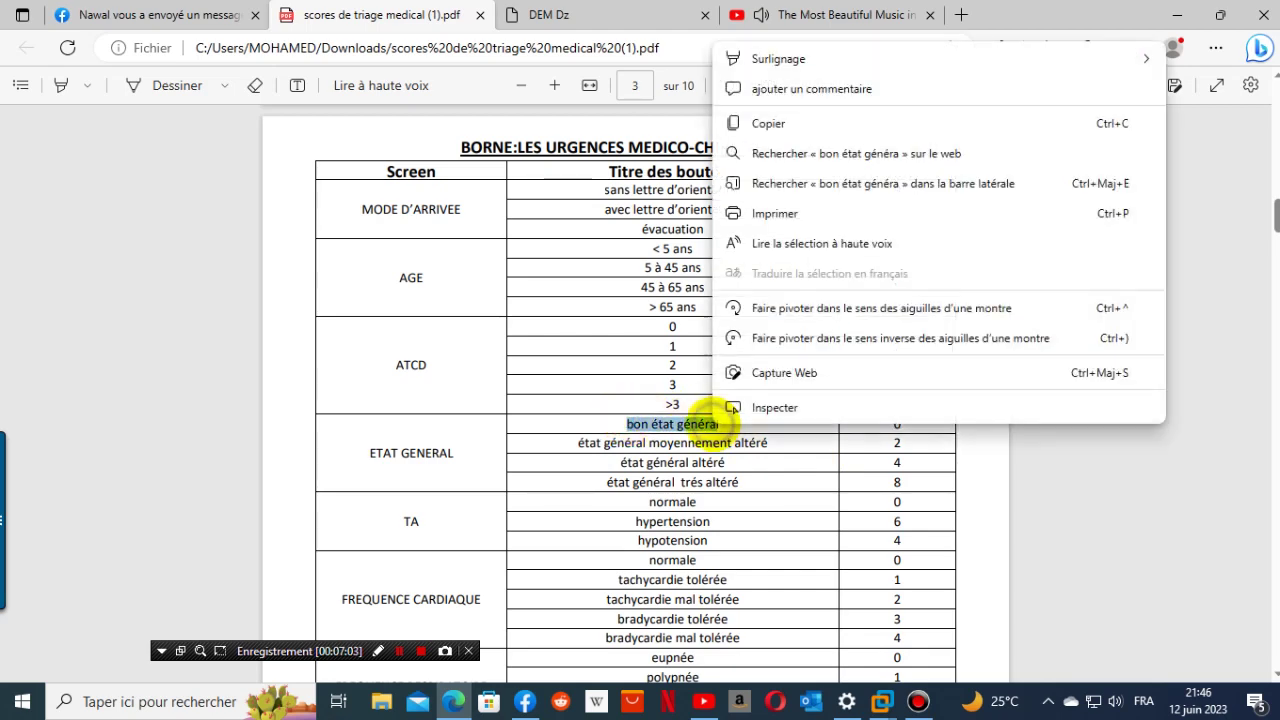
pyautogui.click(768, 123)
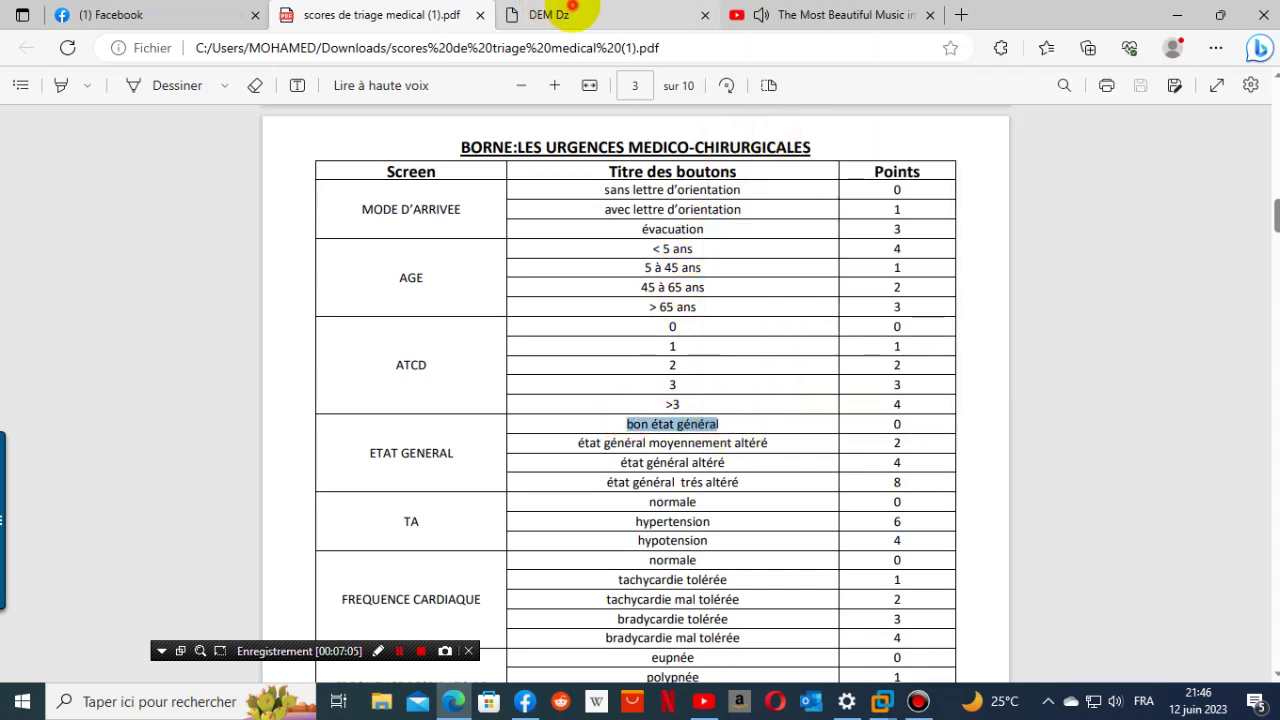
# - Go to the Urgence kiosk's Etat General screen buttons via Parametrage borne > Borne
pyautogui.click(557, 14)
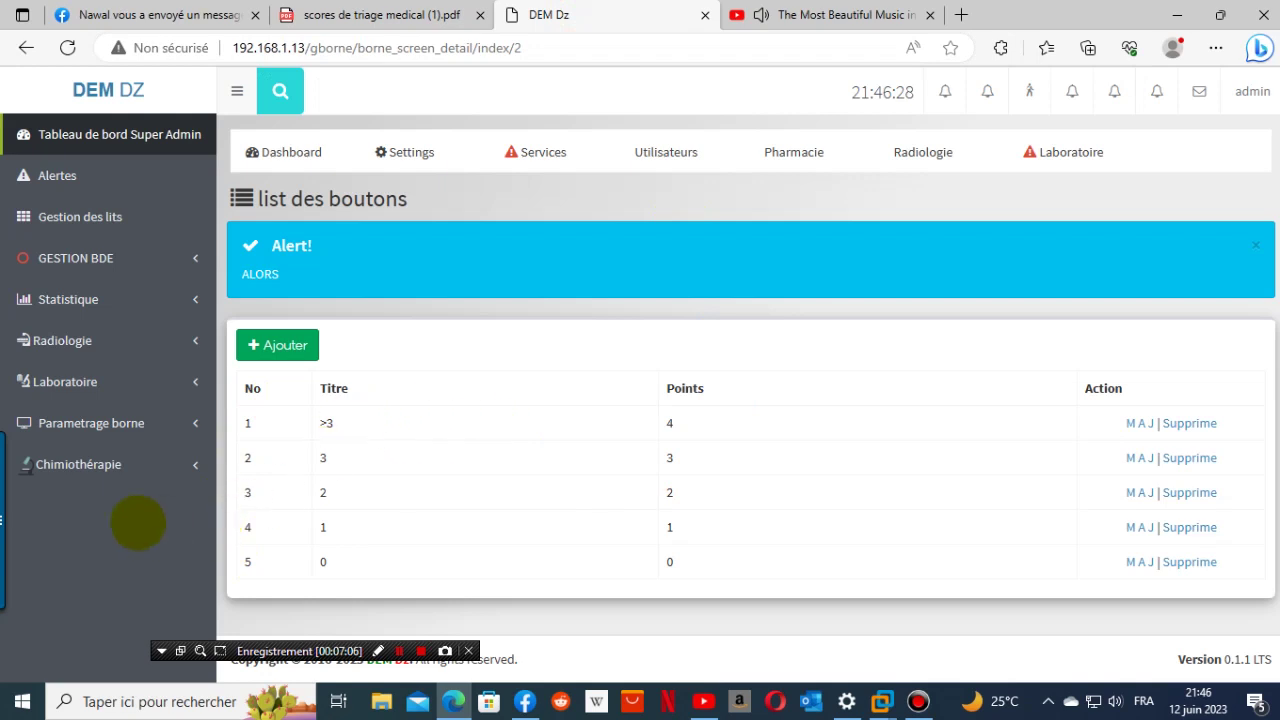
pyautogui.click(91, 468)
pyautogui.click(91, 423)
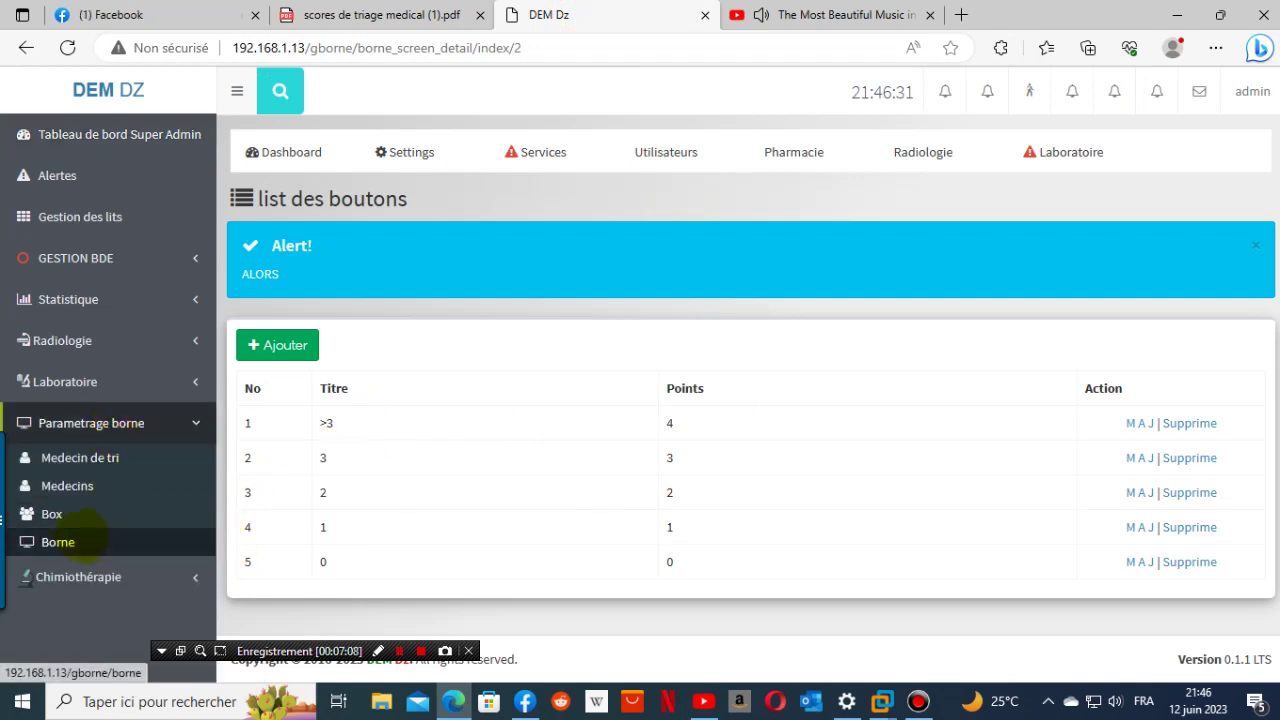
pyautogui.click(72, 538)
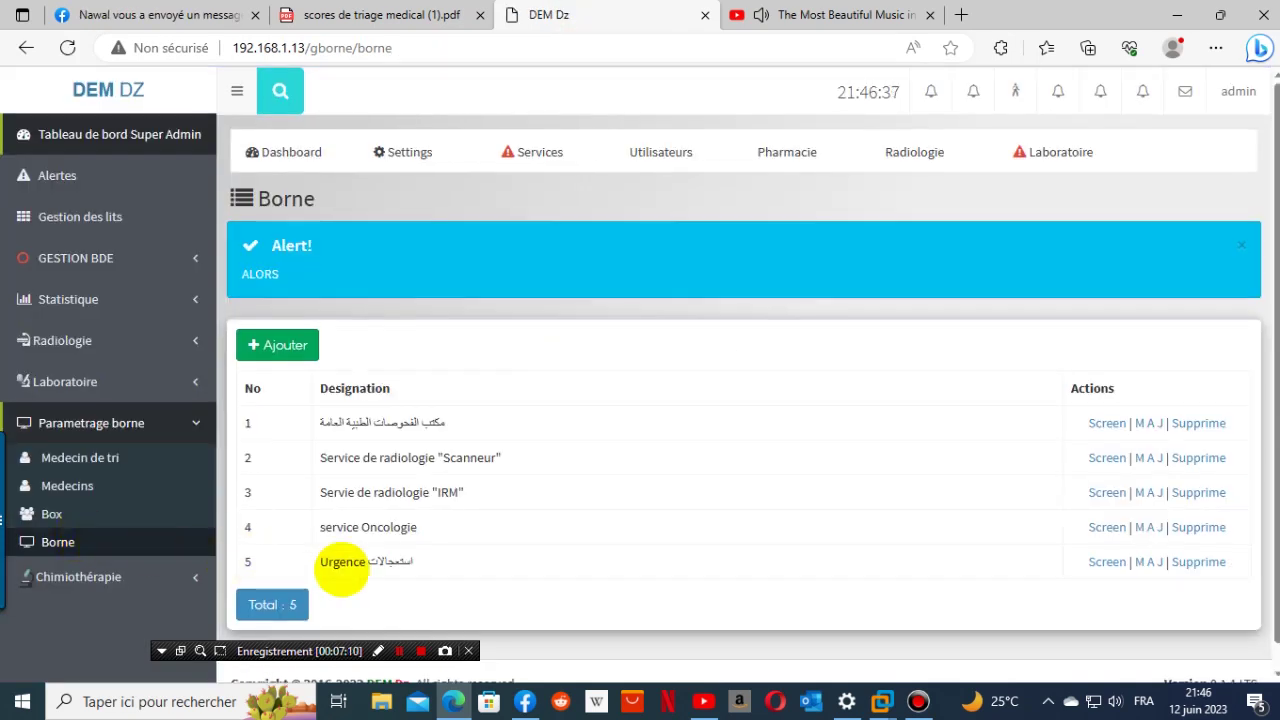
pyautogui.click(1107, 562)
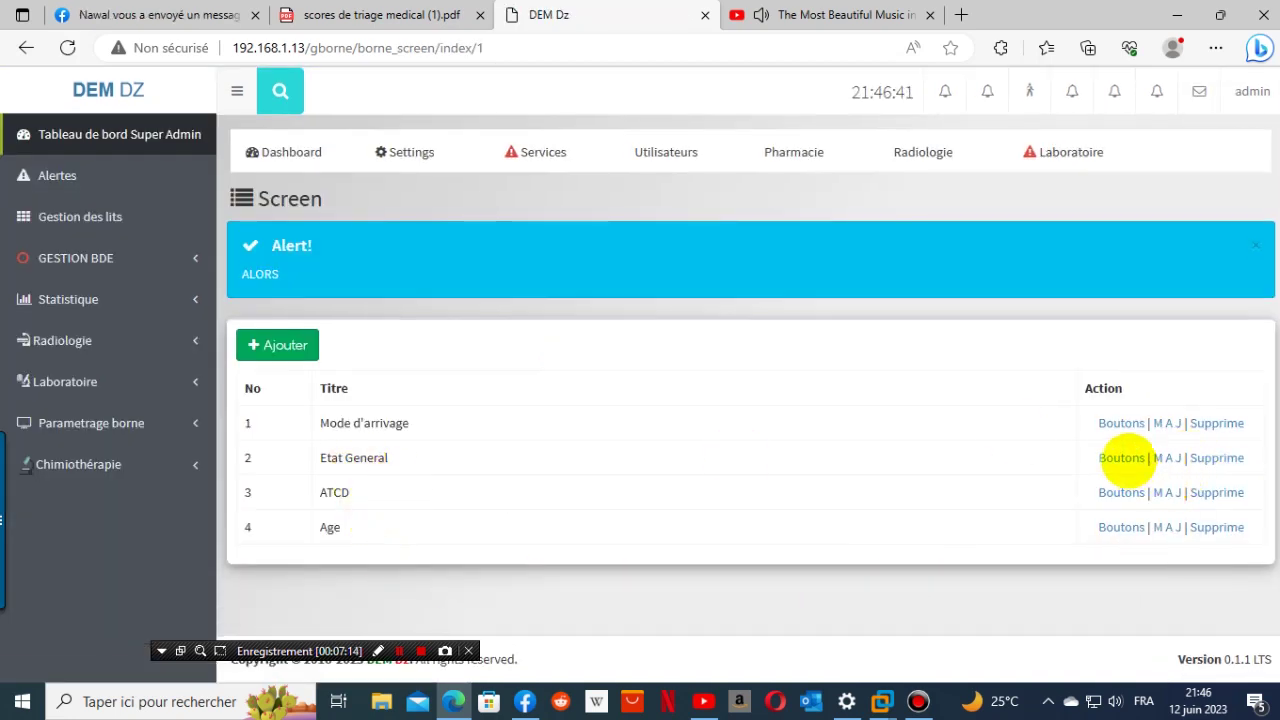
pyautogui.click(1121, 459)
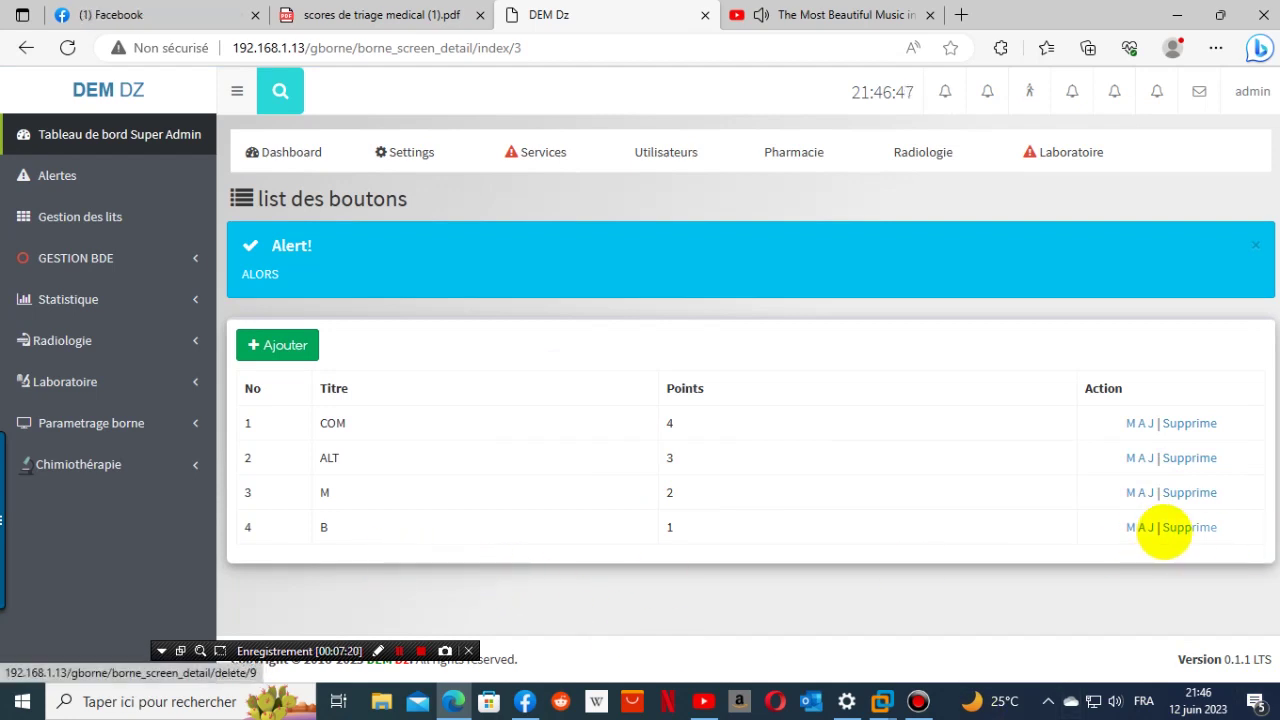
# - Delete the B, M, ALT and COM buttons from Etat General, then start a new button
pyautogui.click(1188, 527)
pyautogui.click(720, 148)
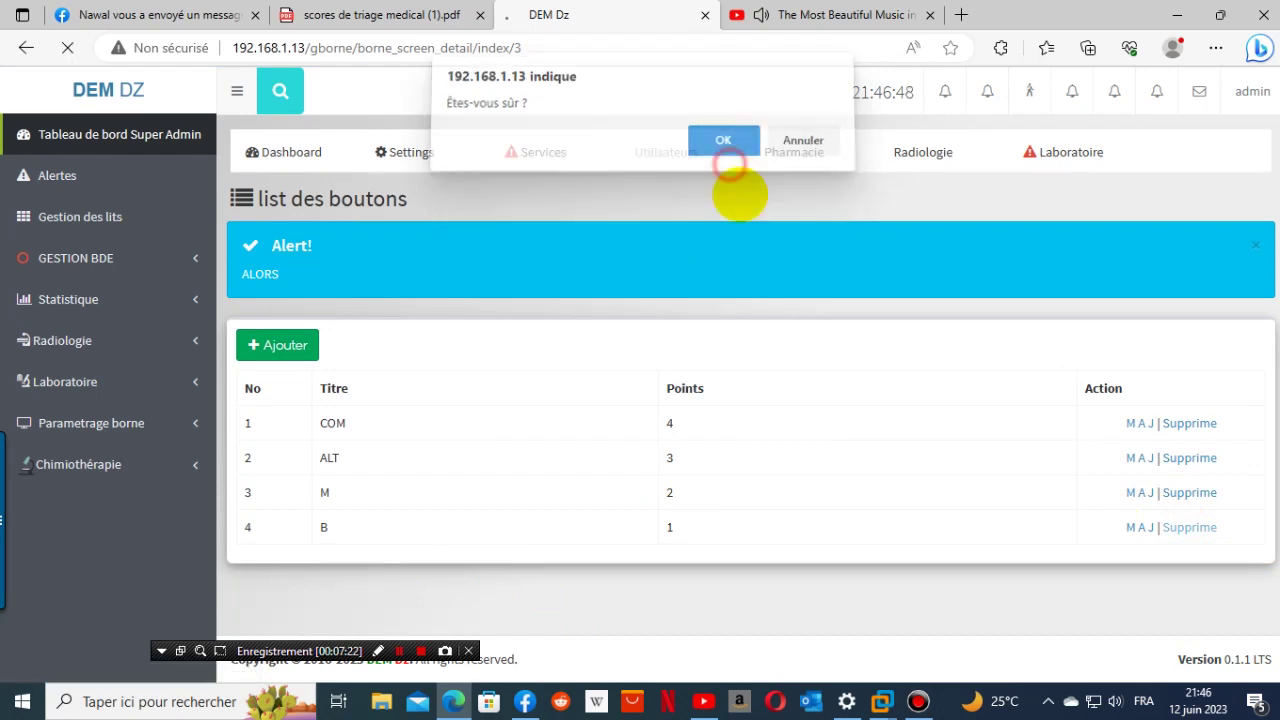
pyautogui.click(1176, 493)
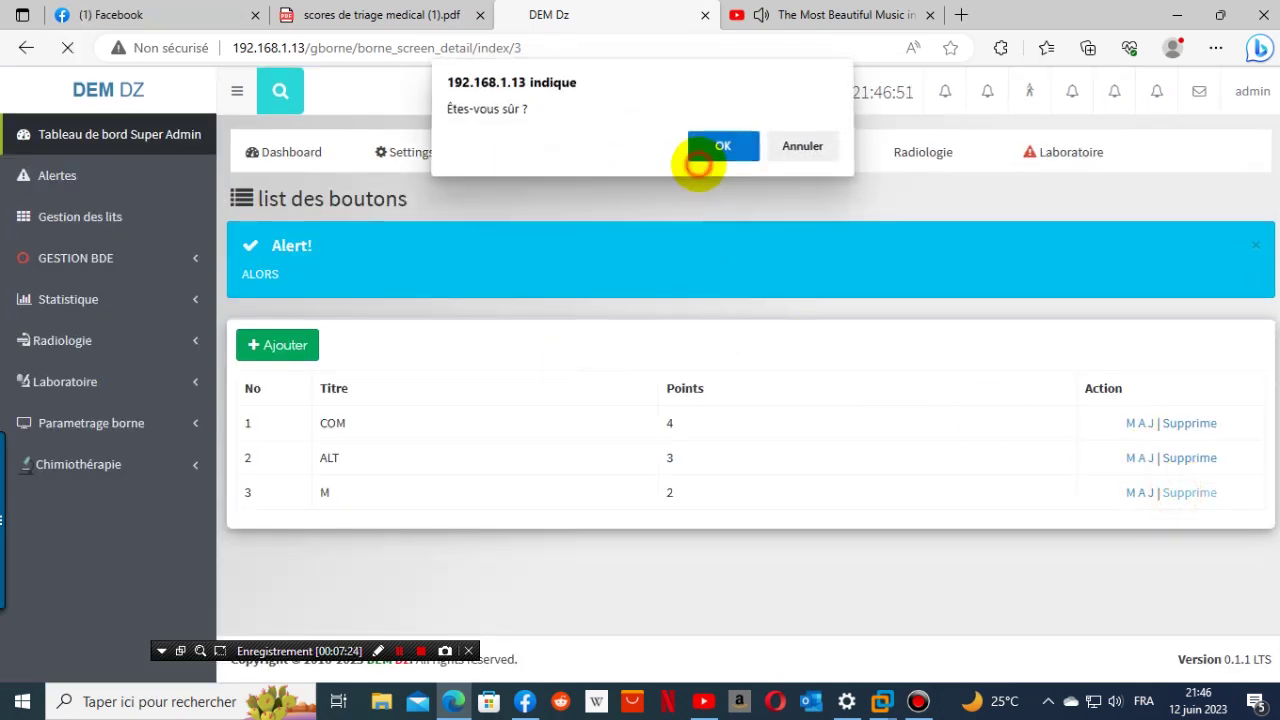
pyautogui.click(702, 150)
pyautogui.click(1169, 457)
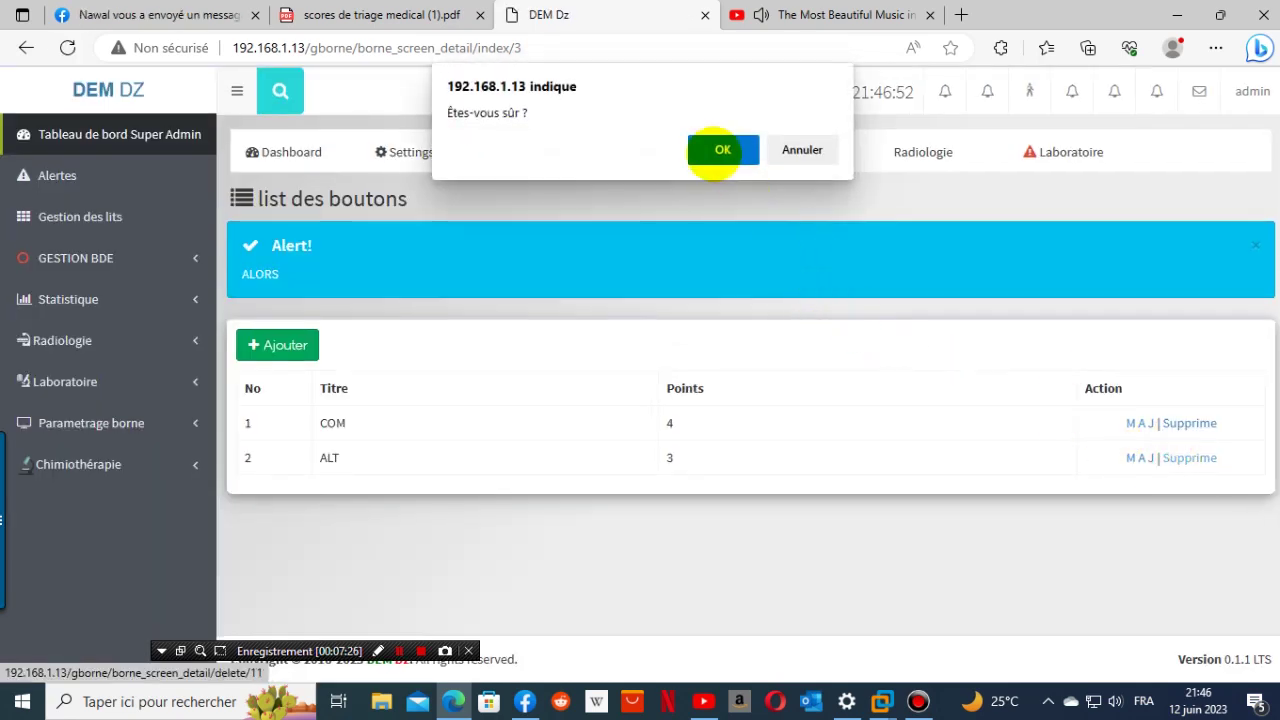
pyautogui.click(712, 148)
pyautogui.click(1172, 423)
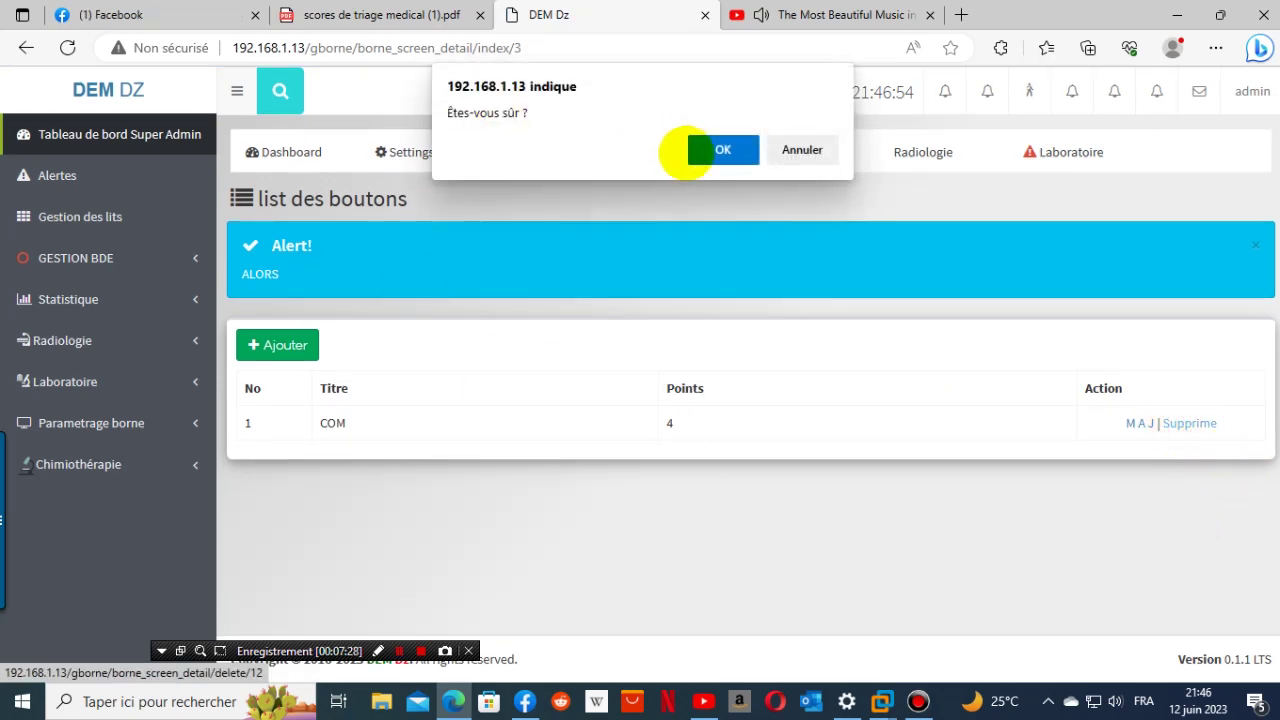
pyautogui.click(706, 150)
pyautogui.click(283, 347)
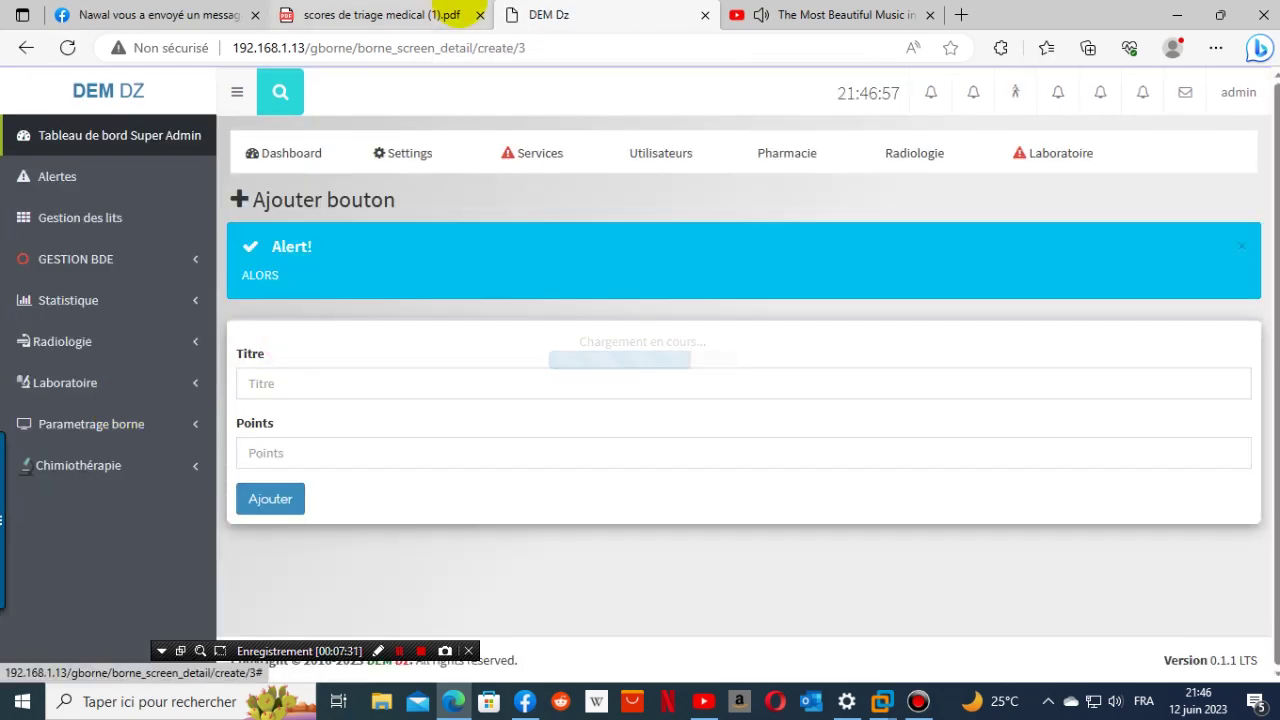
pyautogui.click(383, 17)
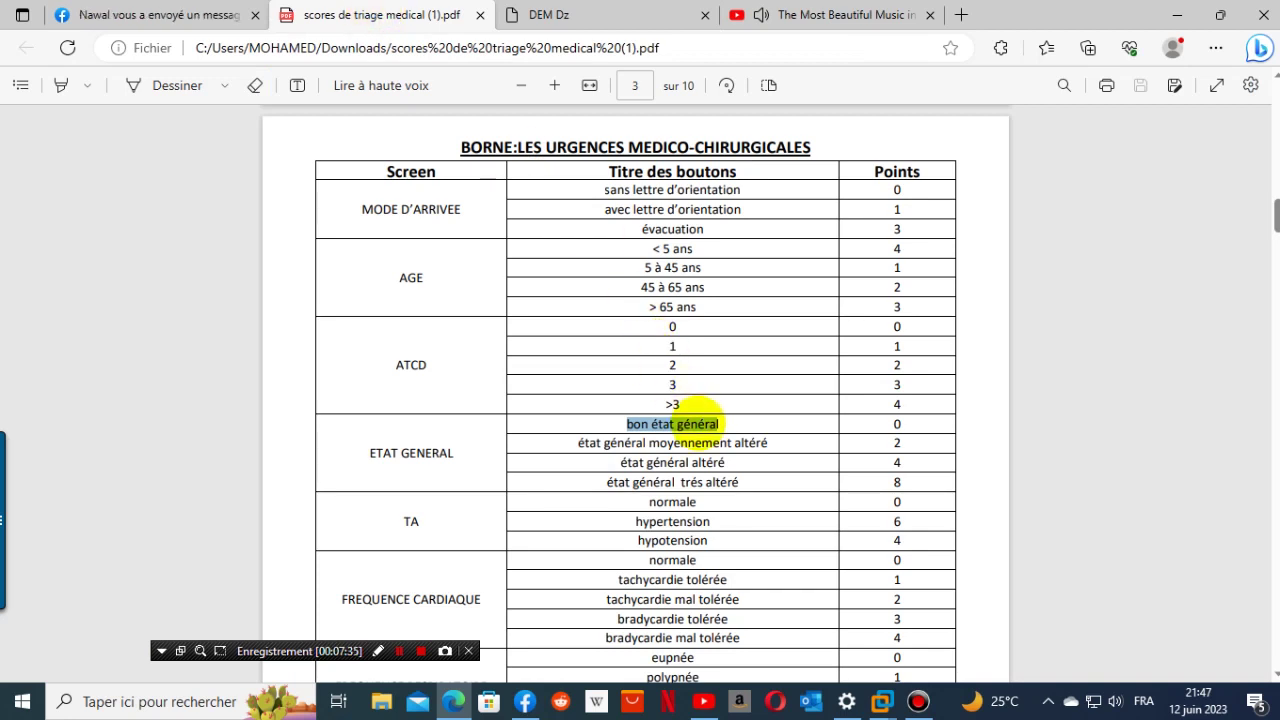
# - Add a button titled with the copied 'bon état généra' text, worth 0 points
pyautogui.rightClick(700, 424)
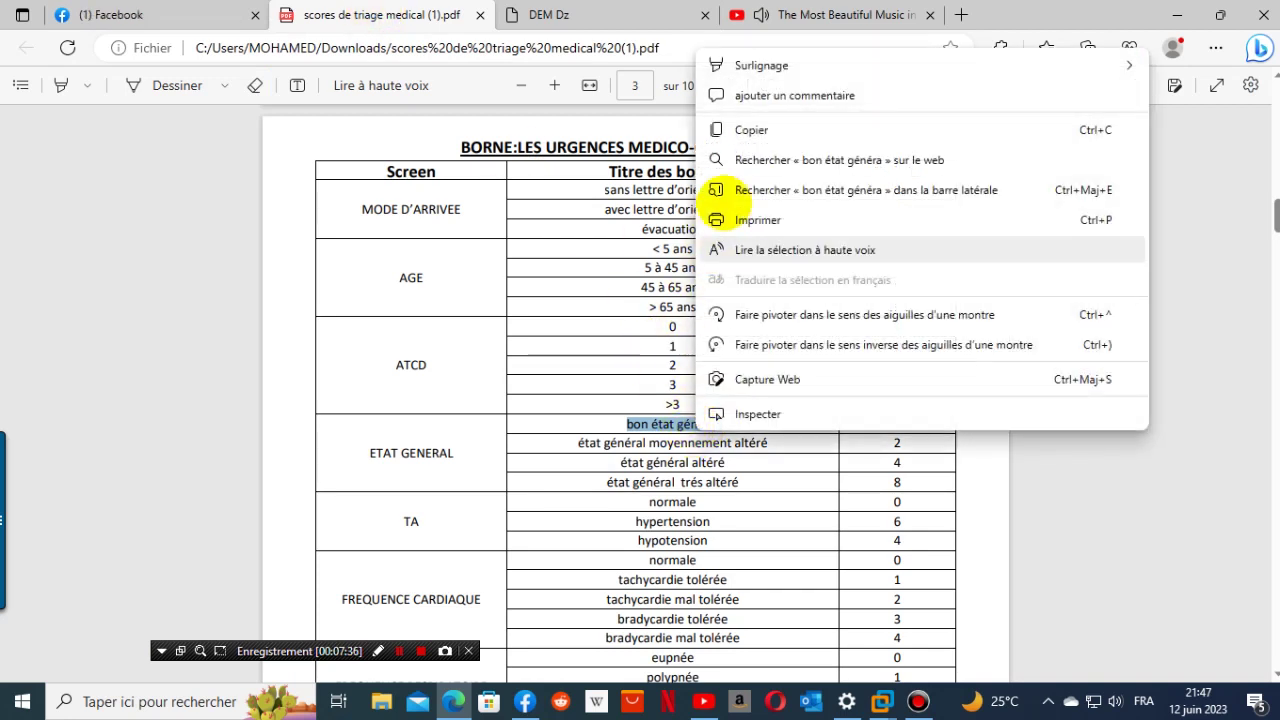
pyautogui.click(770, 129)
pyautogui.click(545, 14)
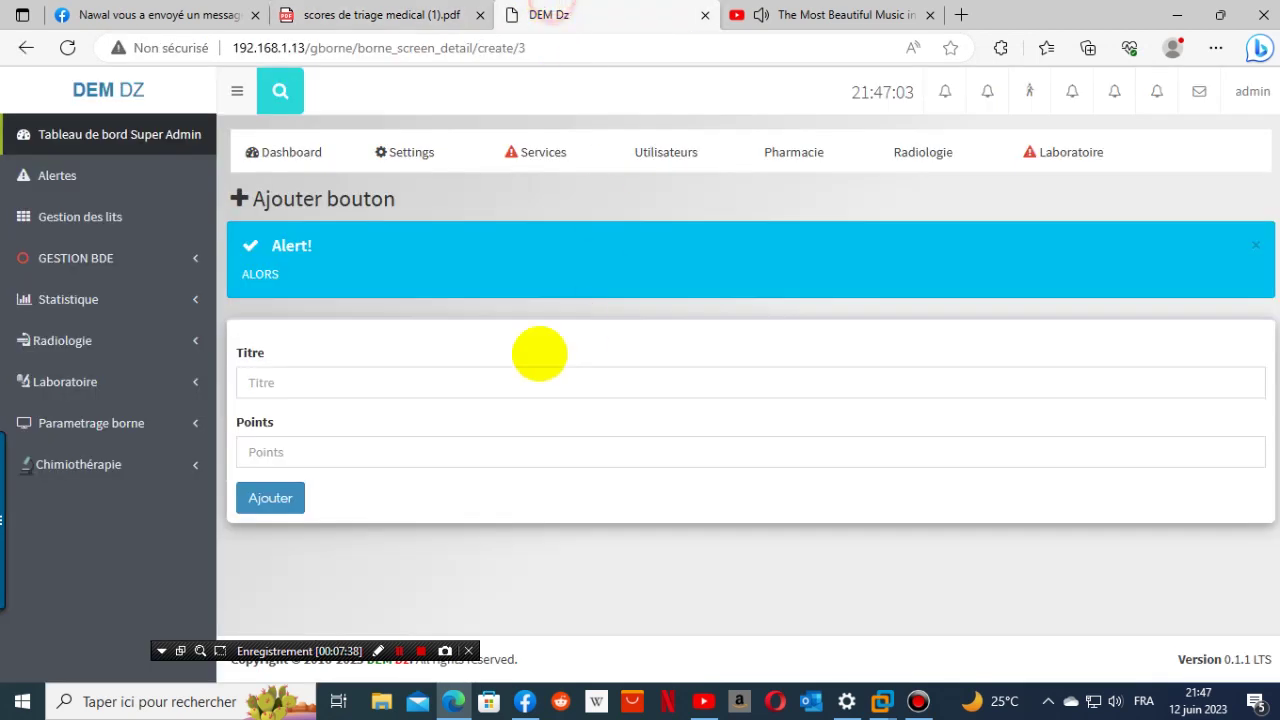
pyautogui.click(355, 373)
pyautogui.rightClick(355, 373)
pyautogui.click(449, 512)
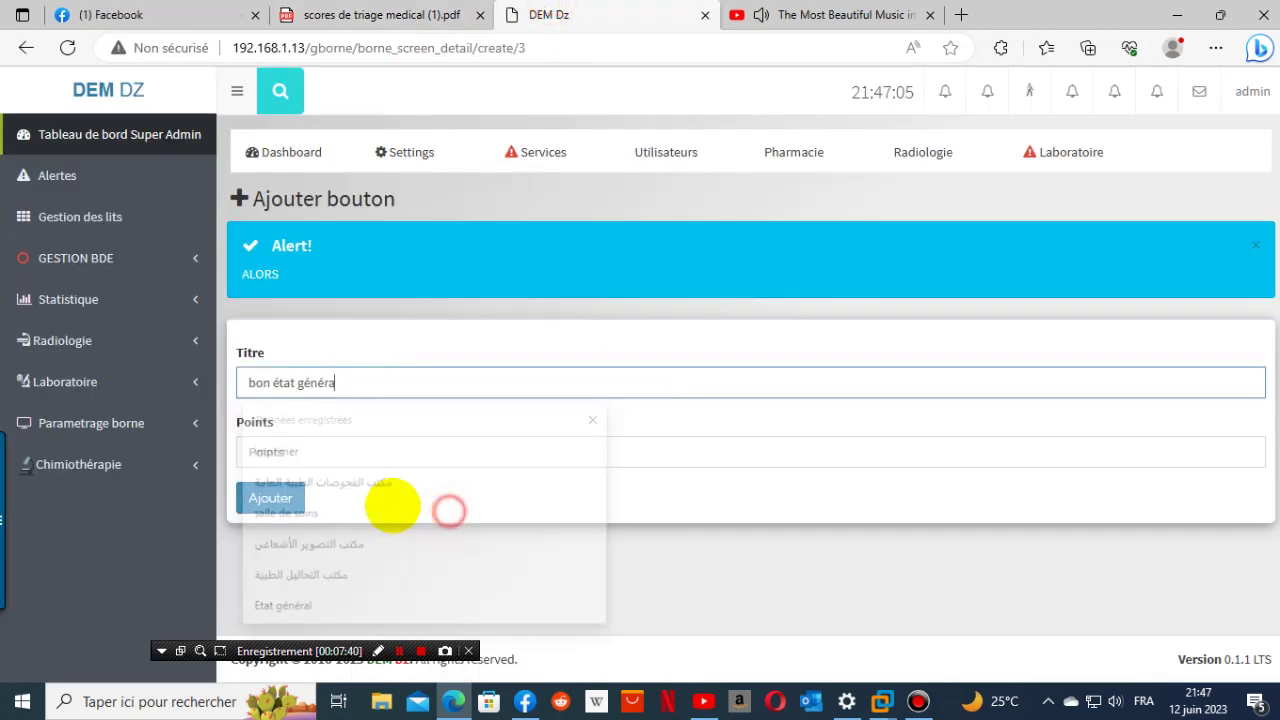
pyautogui.click(360, 452)
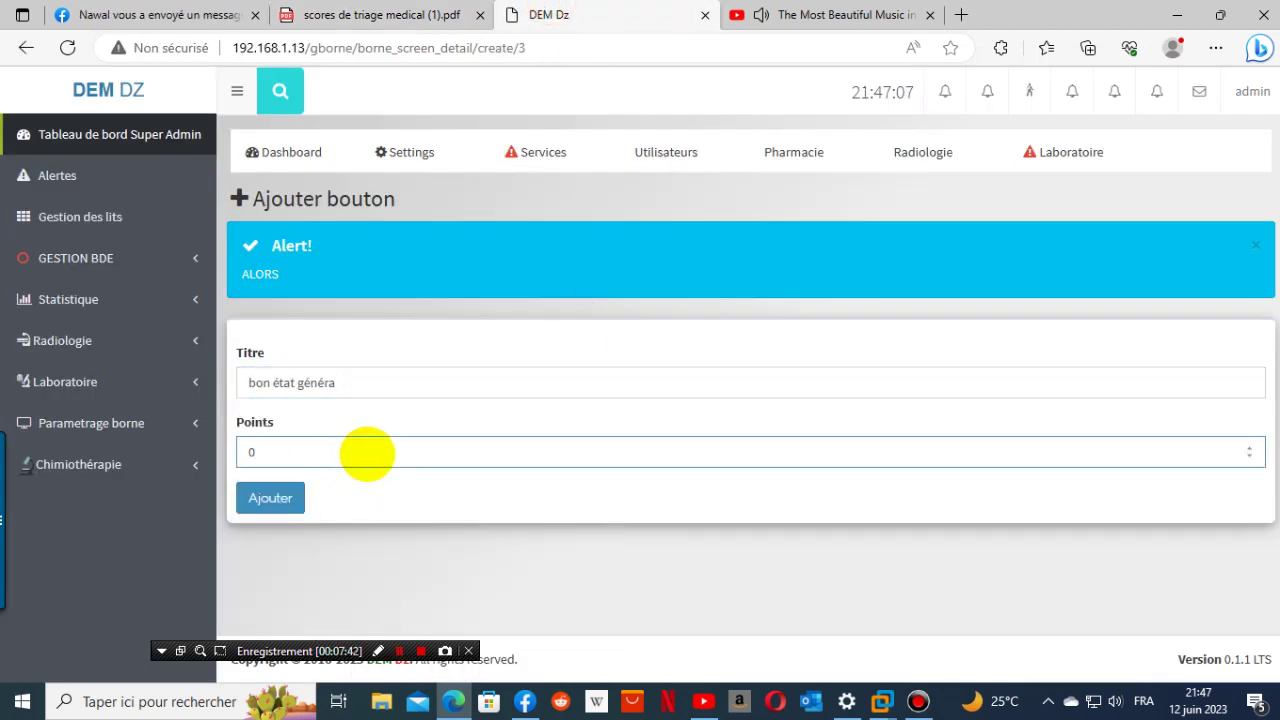
pyautogui.click(270, 498)
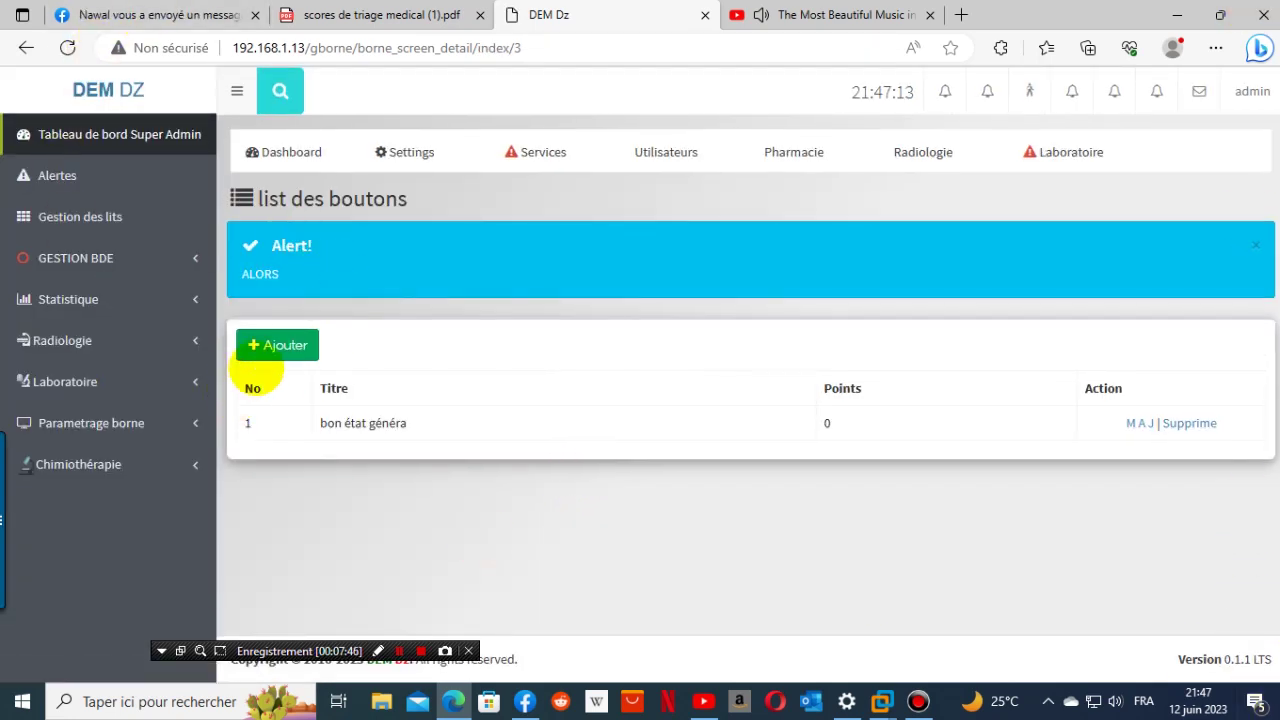
# - Start another button and copy 'état général moyennement altéré' from the PDF table
pyautogui.click(275, 345)
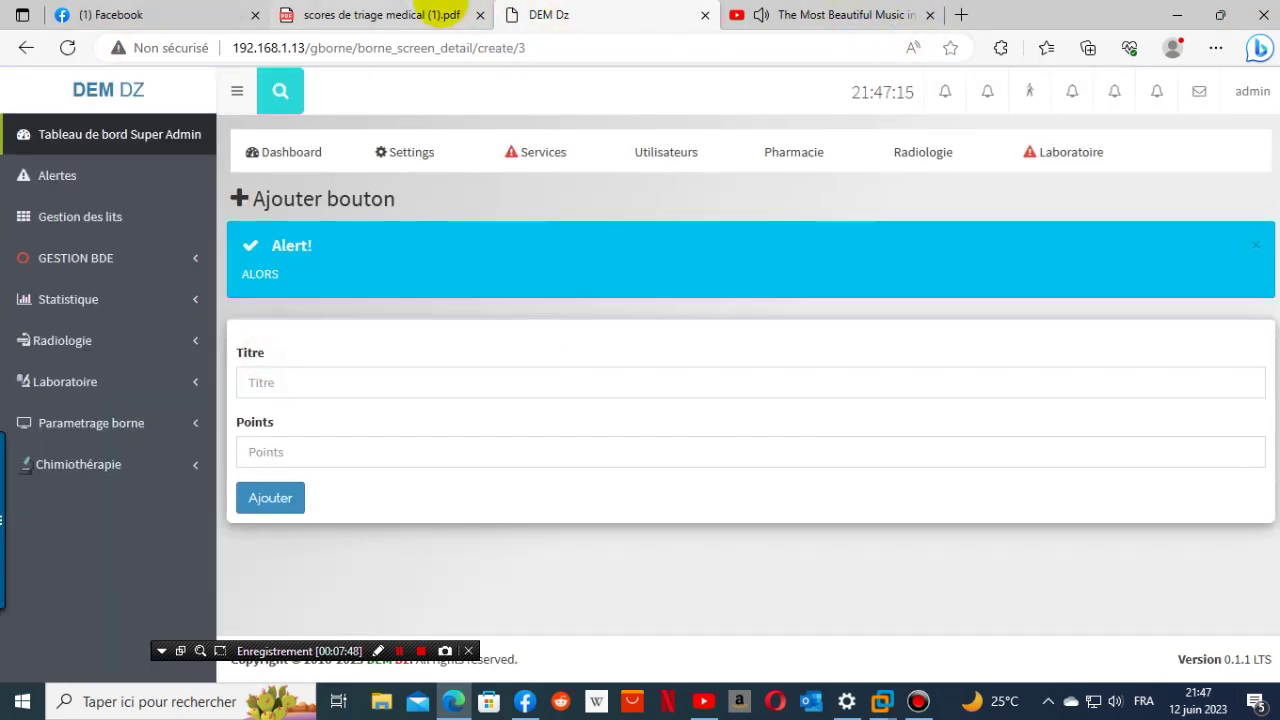
pyautogui.click(391, 15)
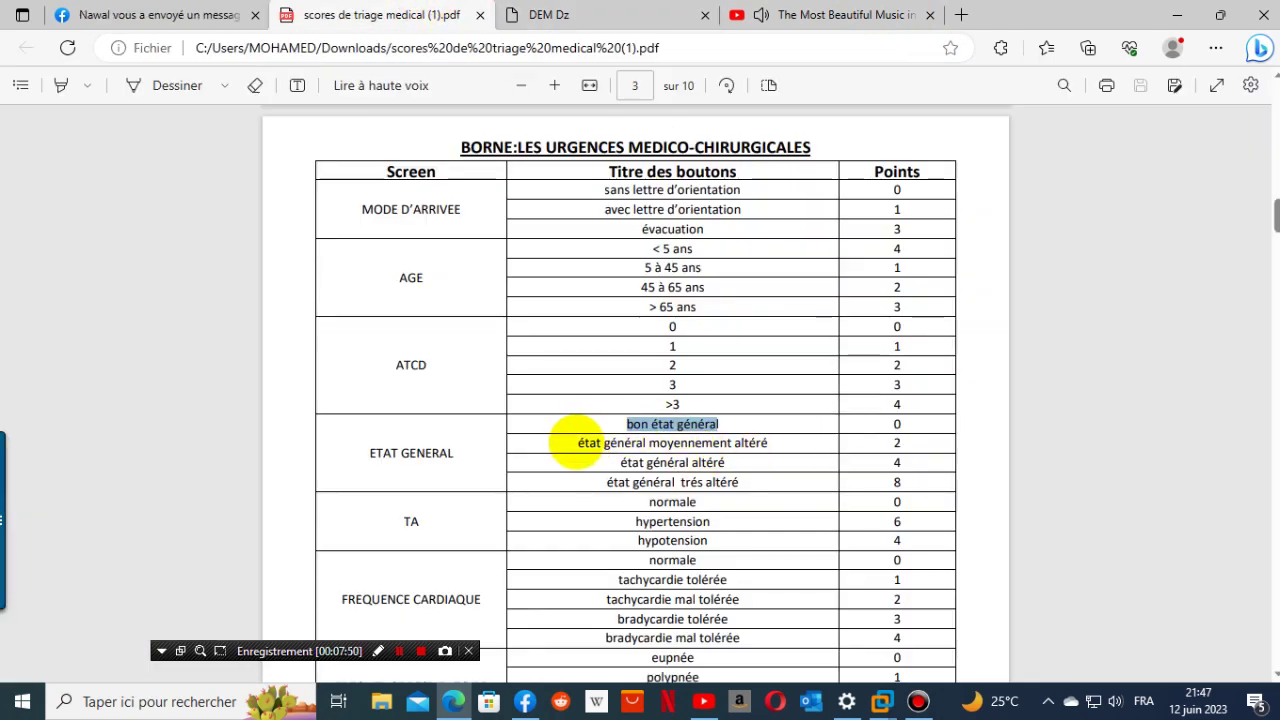
pyautogui.moveTo(577, 443); pyautogui.dragTo(812, 422)
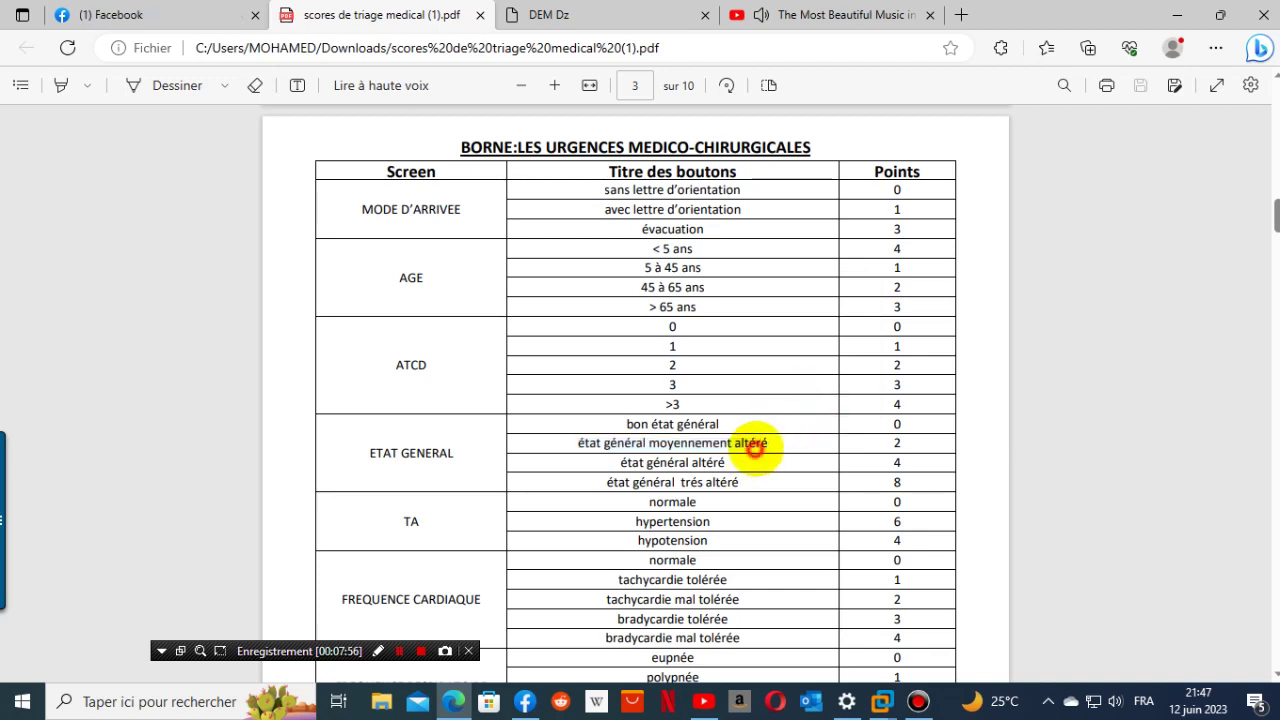
pyautogui.moveTo(775, 446); pyautogui.dragTo(598, 447)
pyautogui.hotkey('ctrl', 'c')
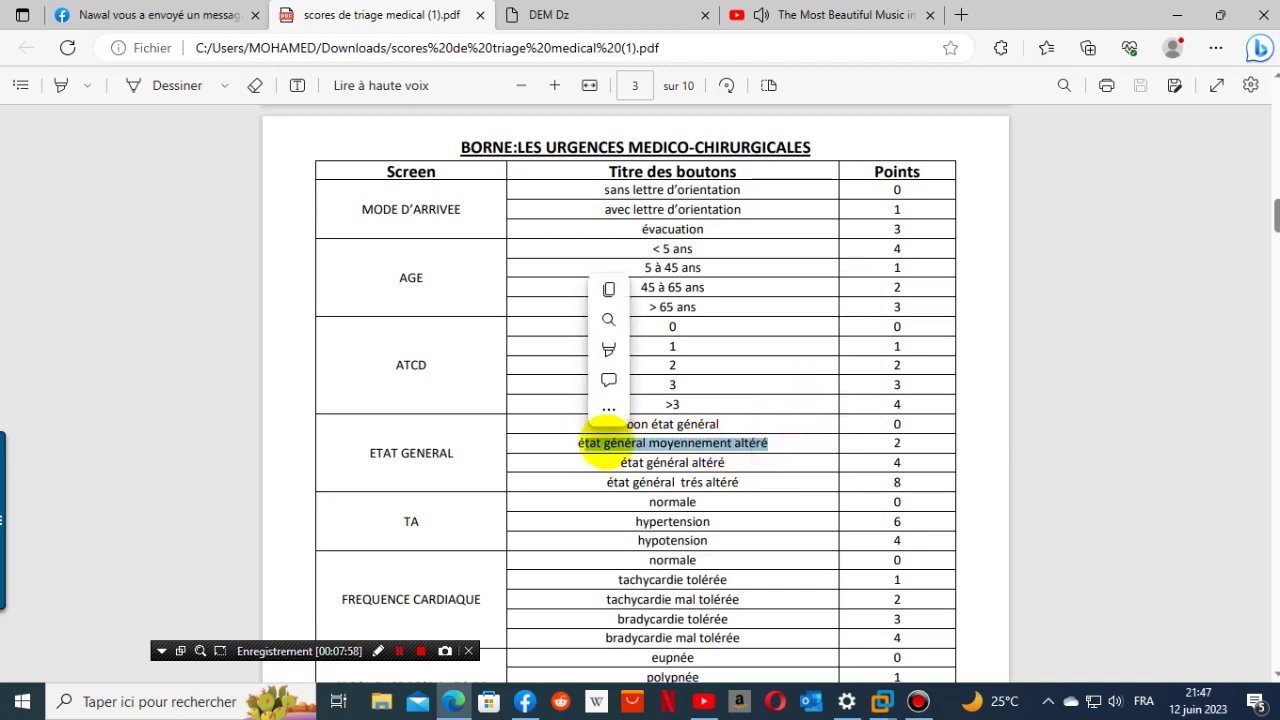
pyautogui.click(574, 444)
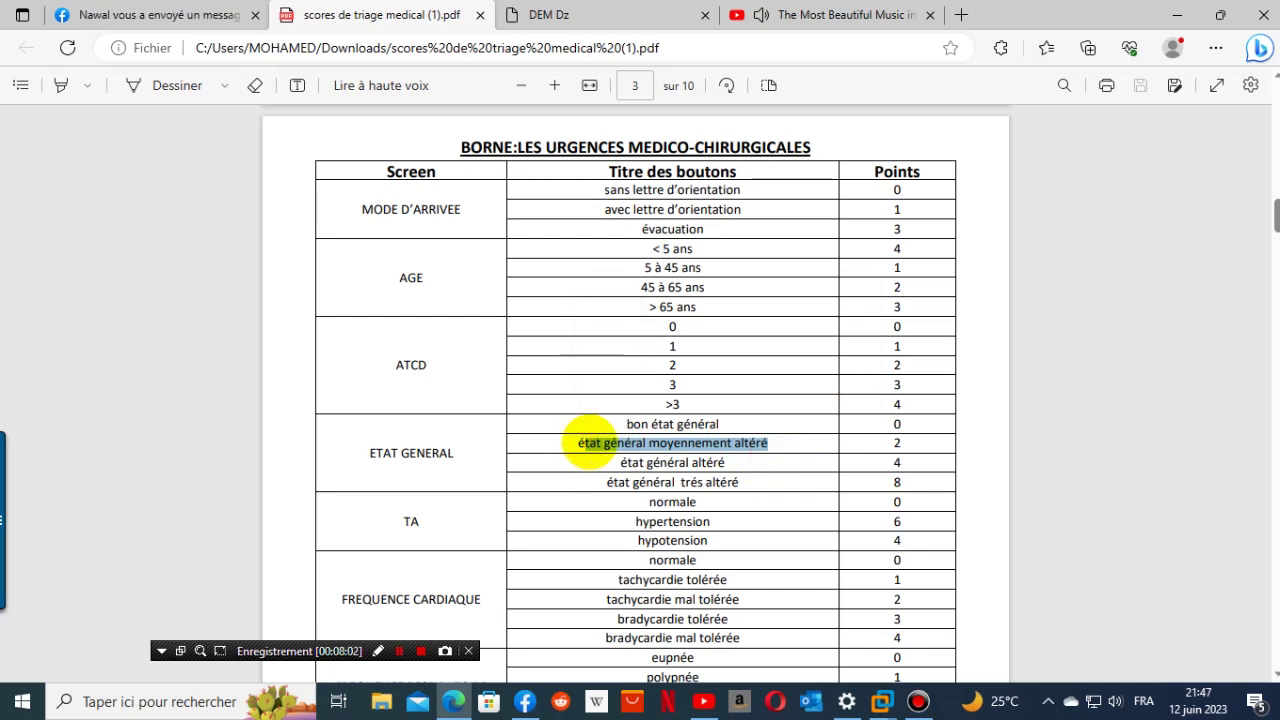
pyautogui.click(590, 442)
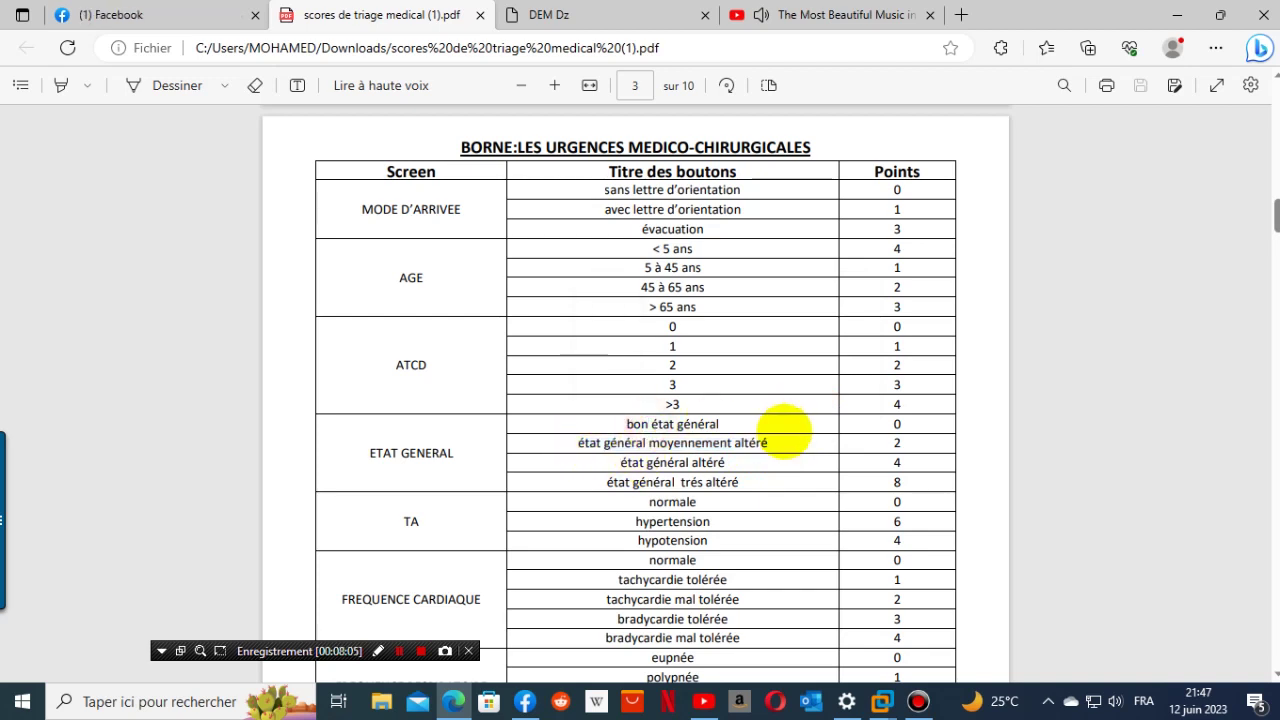
pyautogui.moveTo(776, 442); pyautogui.dragTo(560, 445)
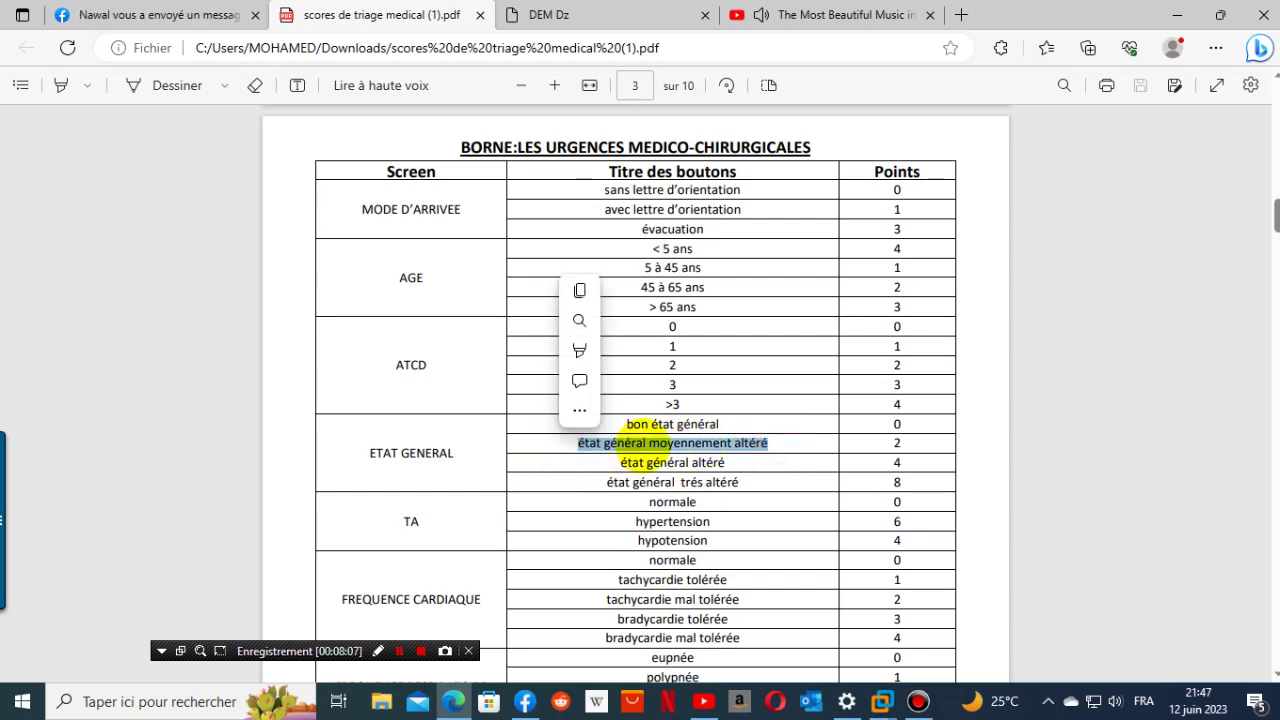
pyautogui.rightClick(655, 440)
pyautogui.click(730, 140)
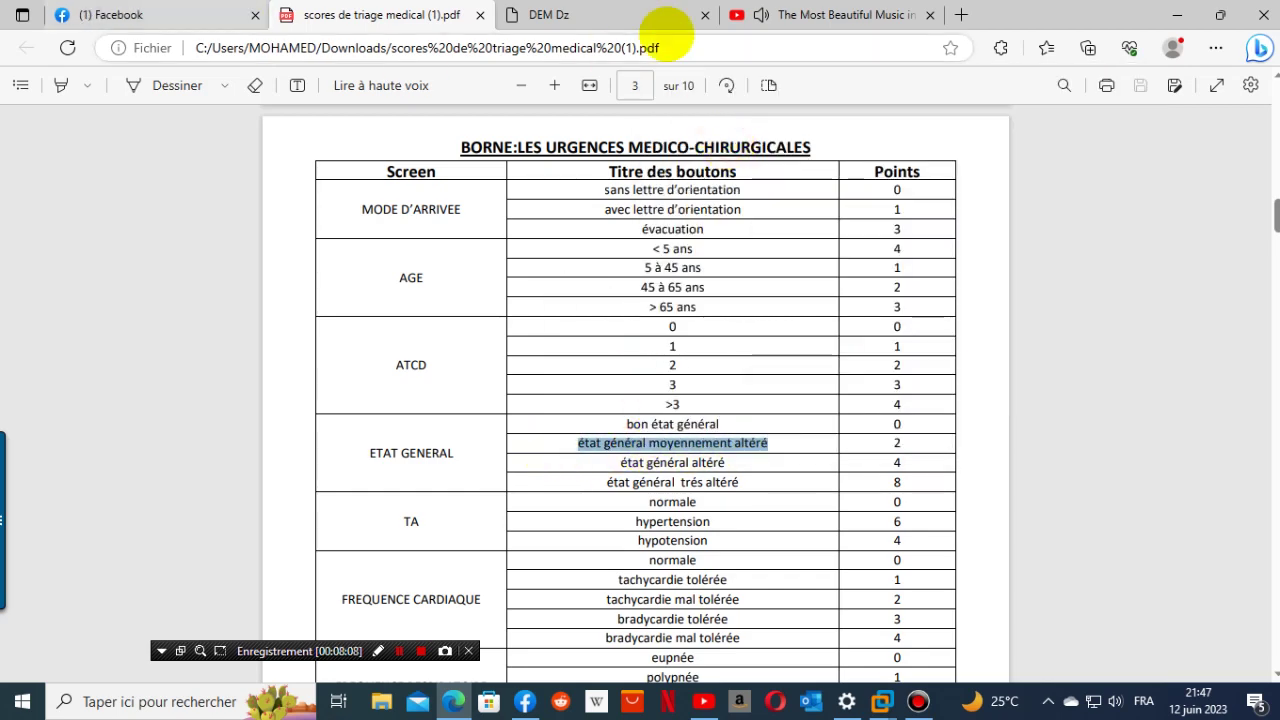
# - Title the new button 'état général moyennement altéré' with 2 points and save it
pyautogui.click(610, 14)
pyautogui.click(262, 385)
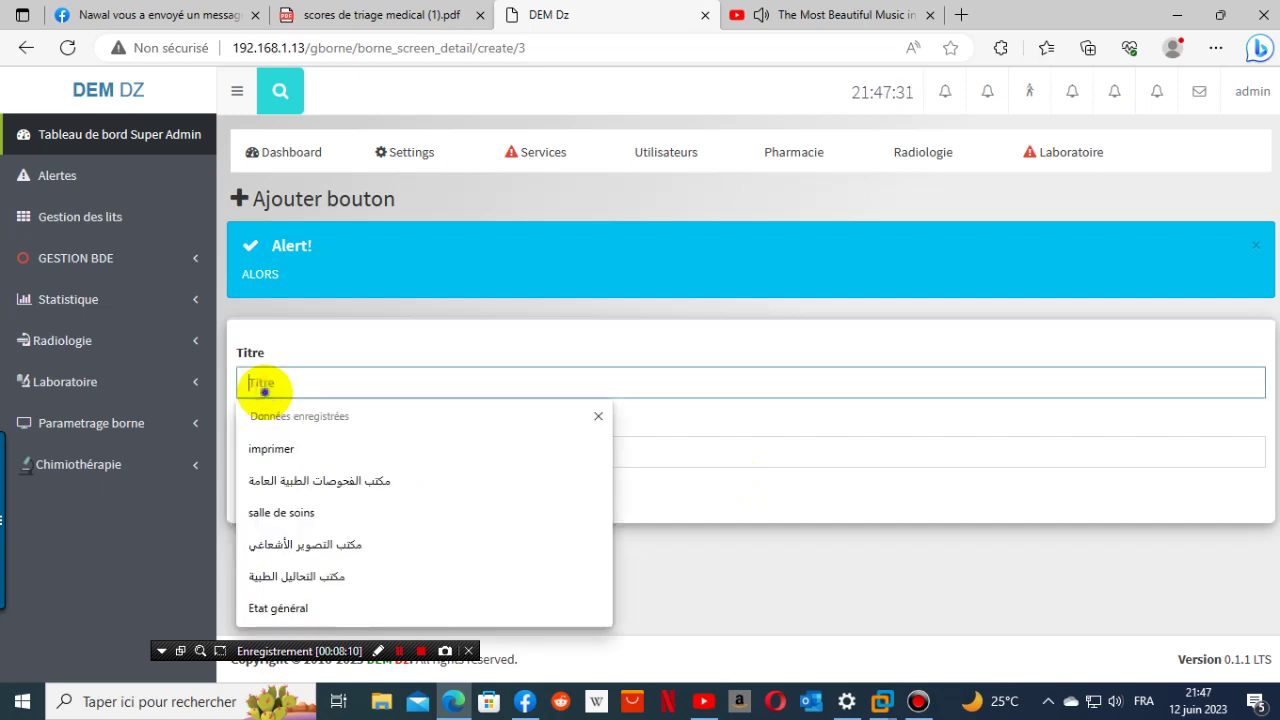
pyautogui.rightClick(262, 385)
pyautogui.click(306, 250)
pyautogui.click(309, 450)
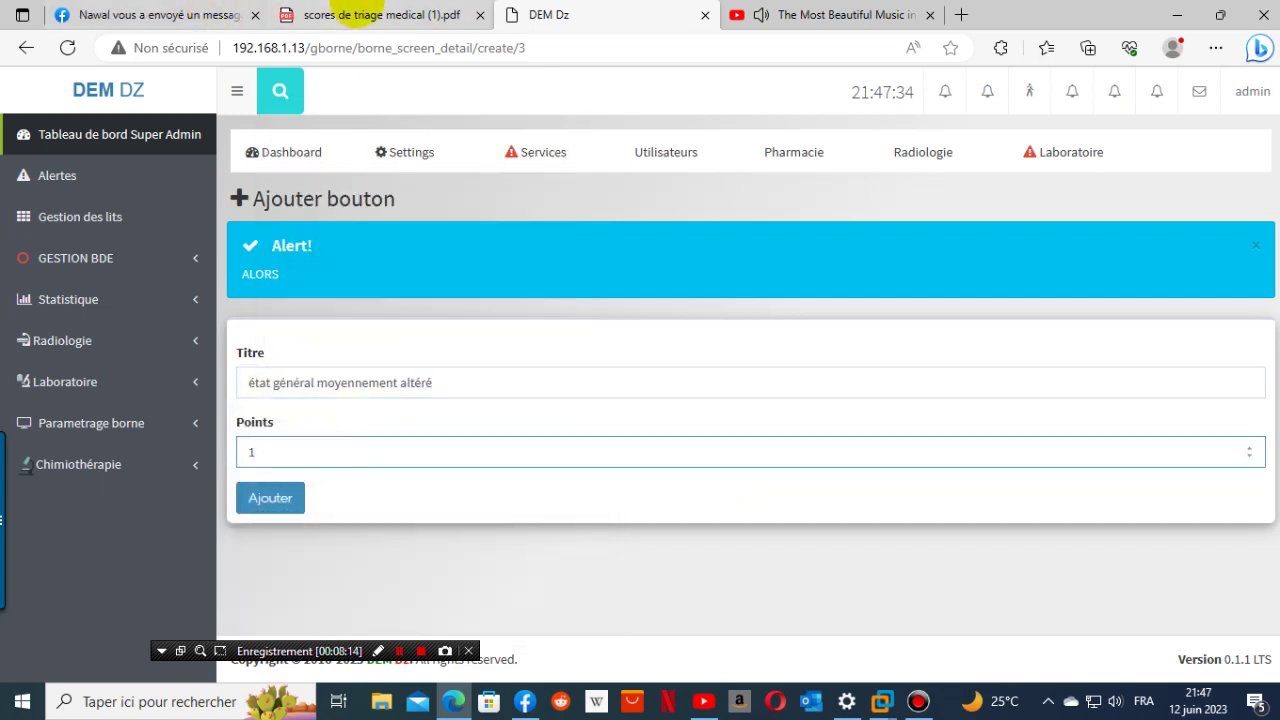
pyautogui.click(375, 14)
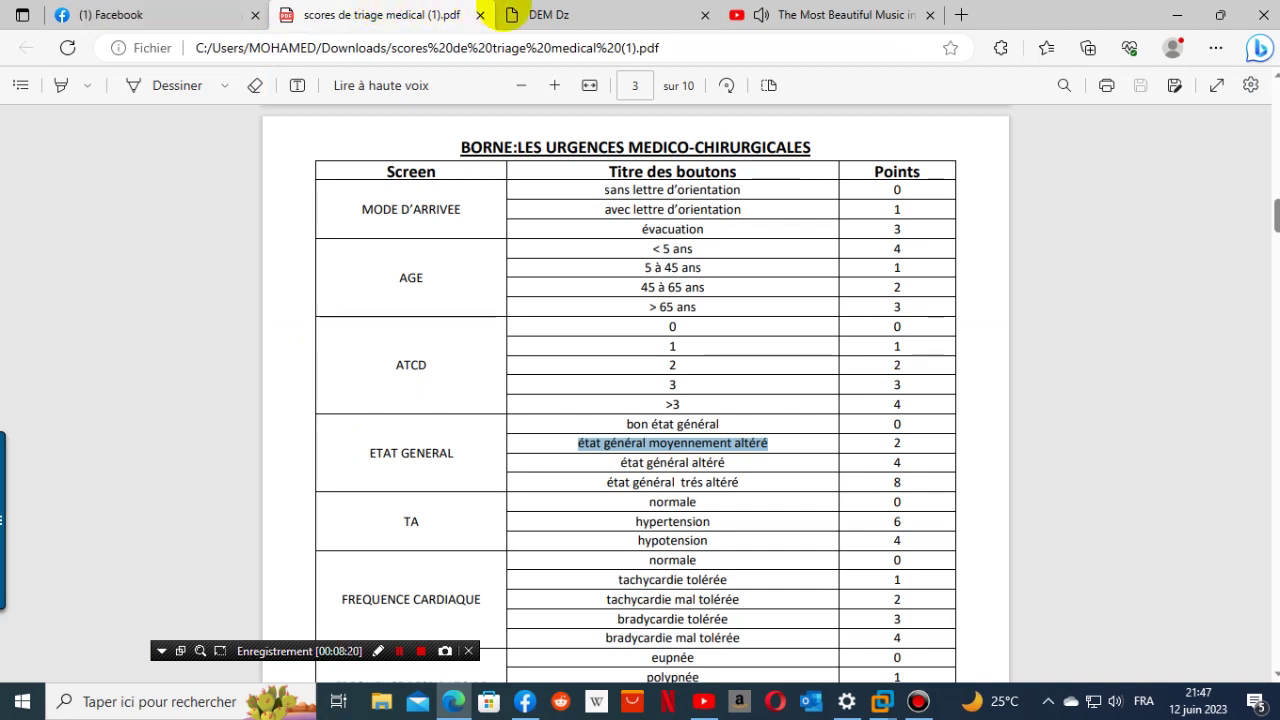
pyautogui.click(548, 15)
pyautogui.click(275, 454)
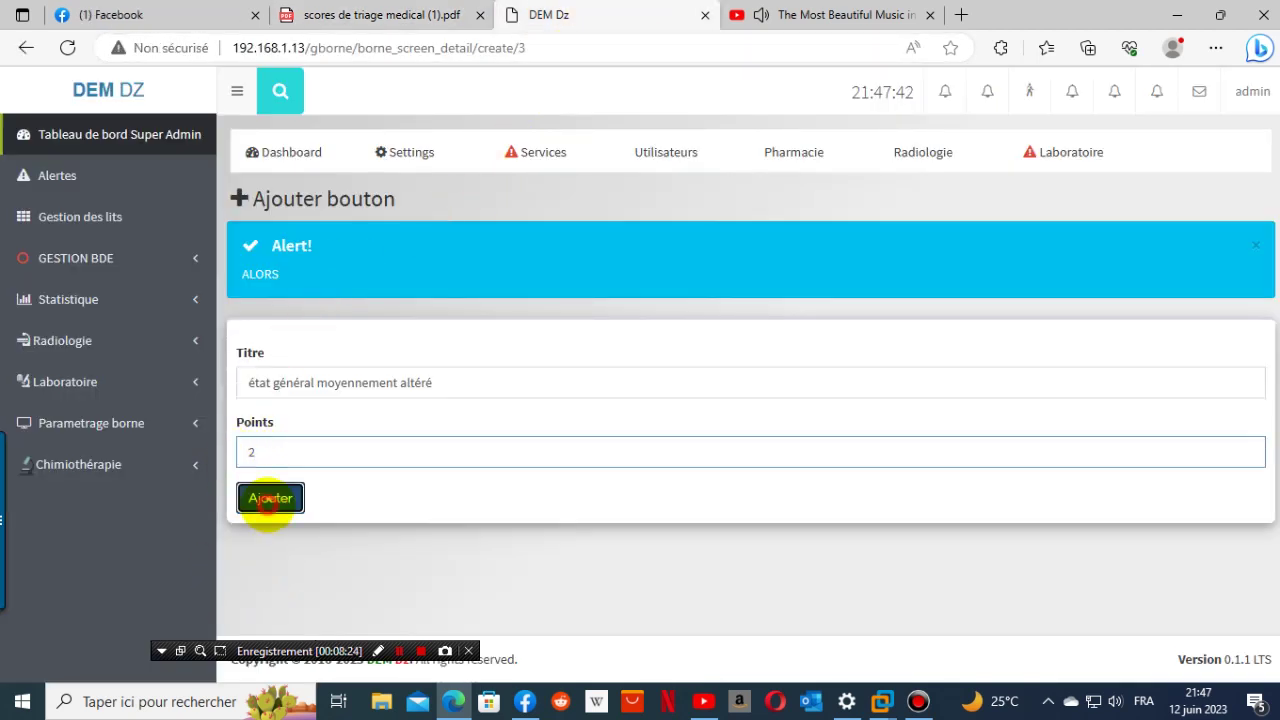
pyautogui.click(270, 497)
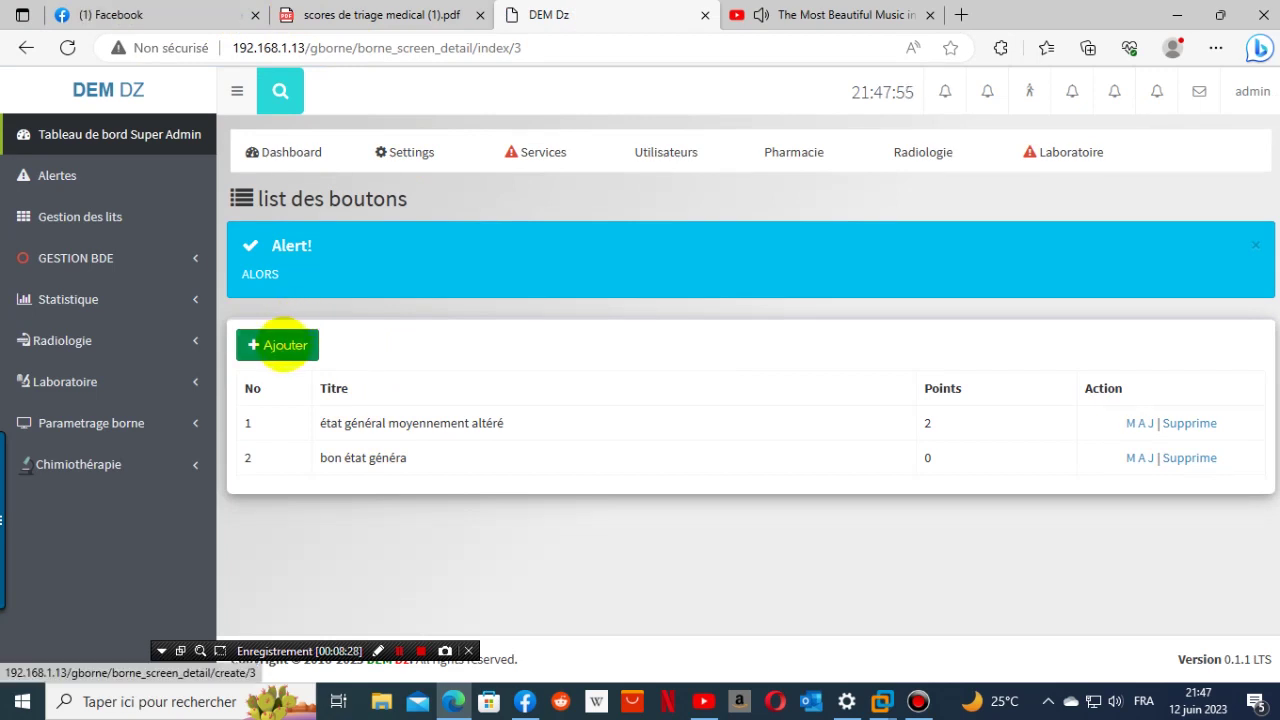
# - Start another button and copy 'bon état général' from the PDF again
pyautogui.click(283, 345)
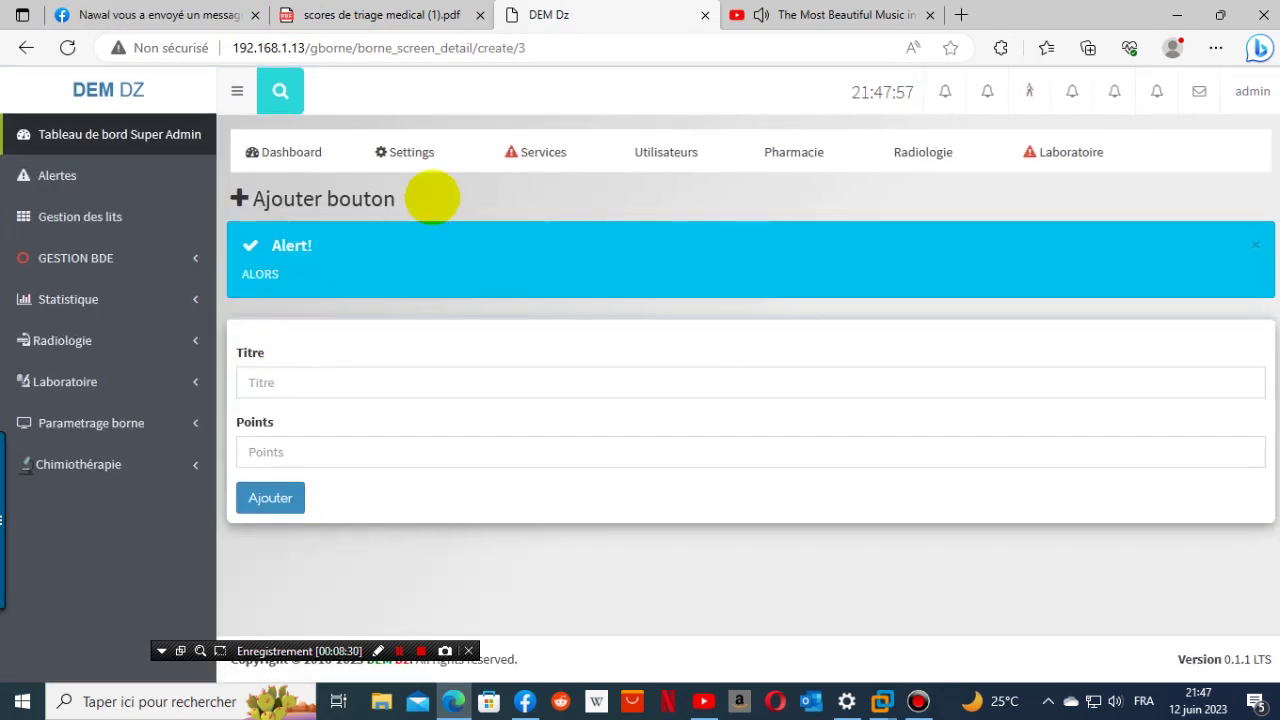
pyautogui.click(352, 10)
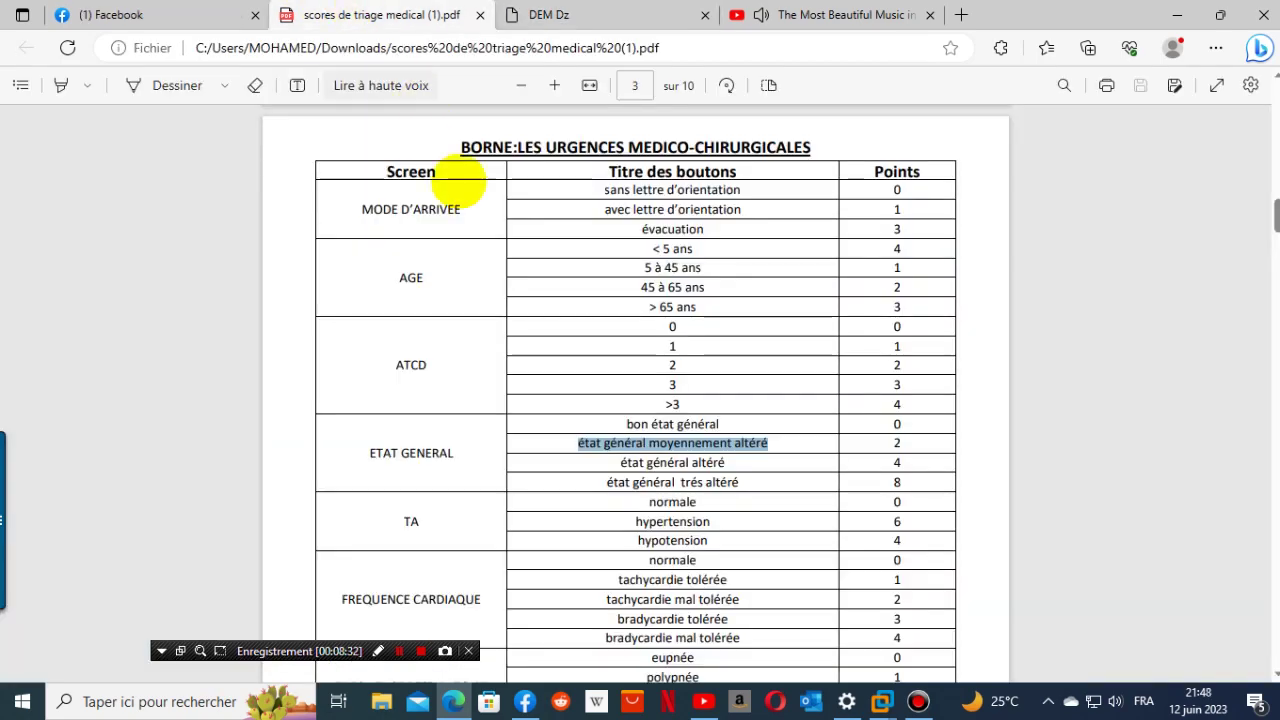
pyautogui.moveTo(729, 424); pyautogui.dragTo(624, 426)
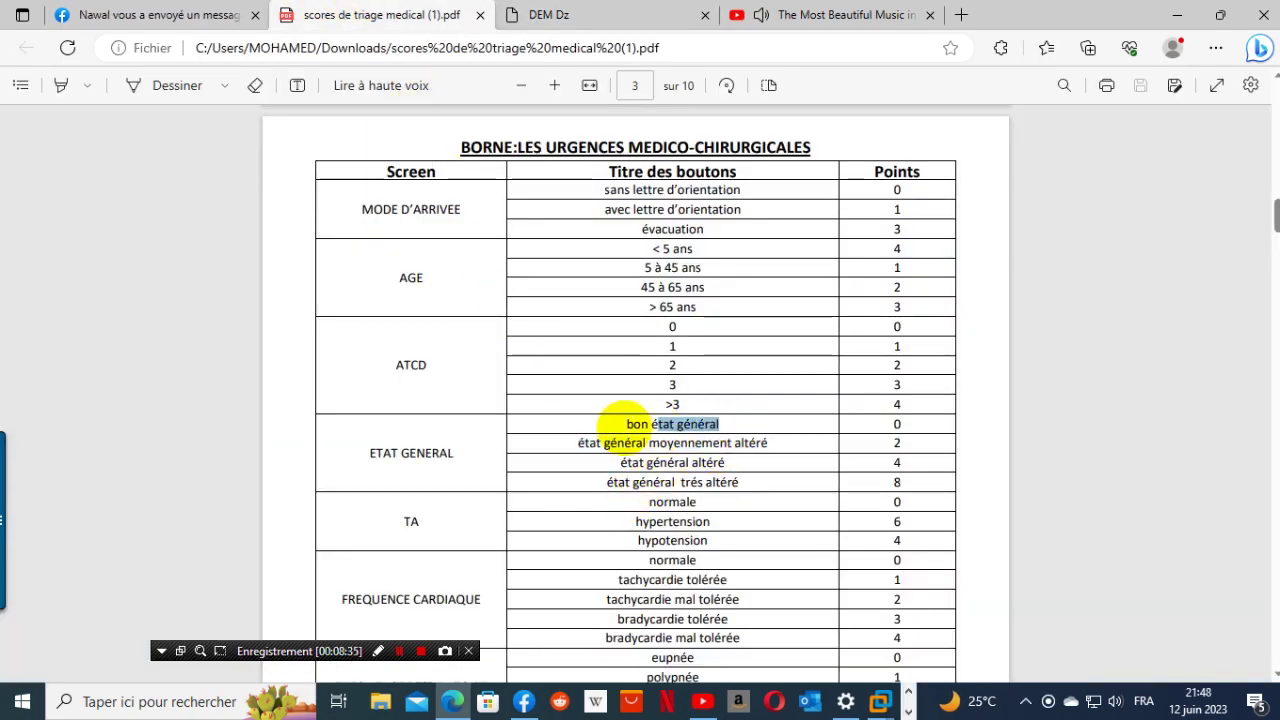
pyautogui.rightClick(668, 410)
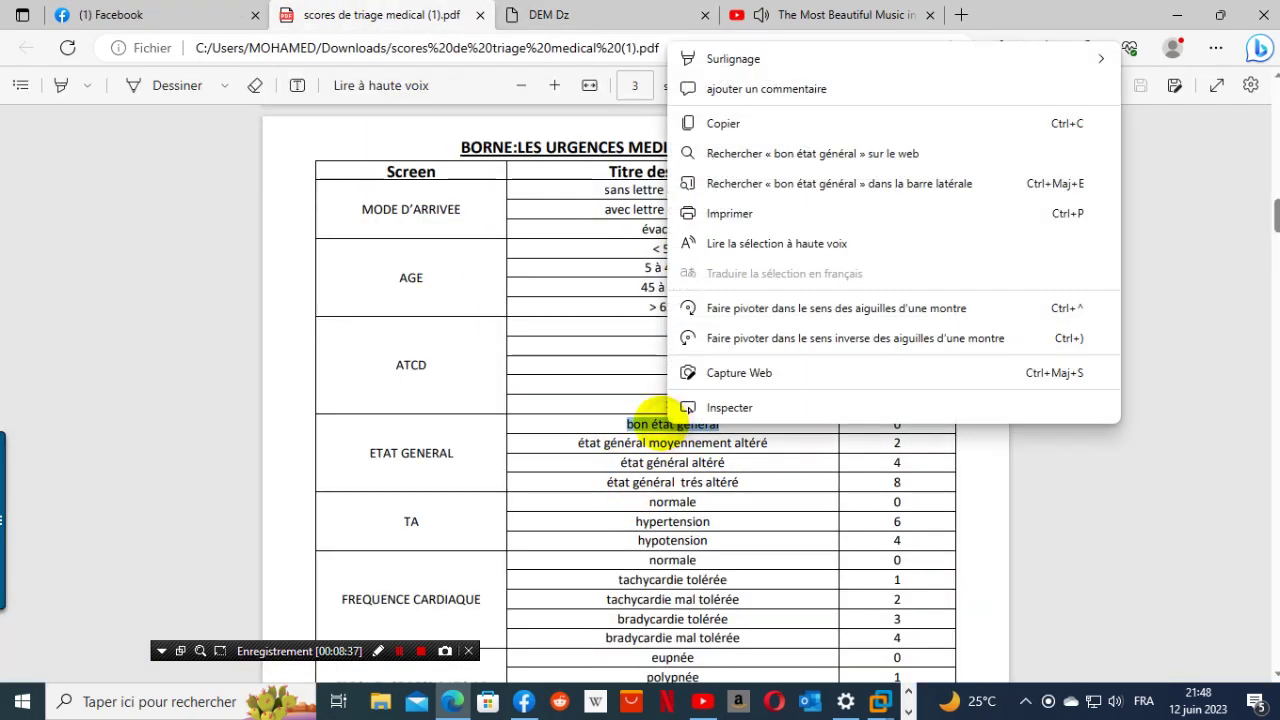
pyautogui.click(707, 127)
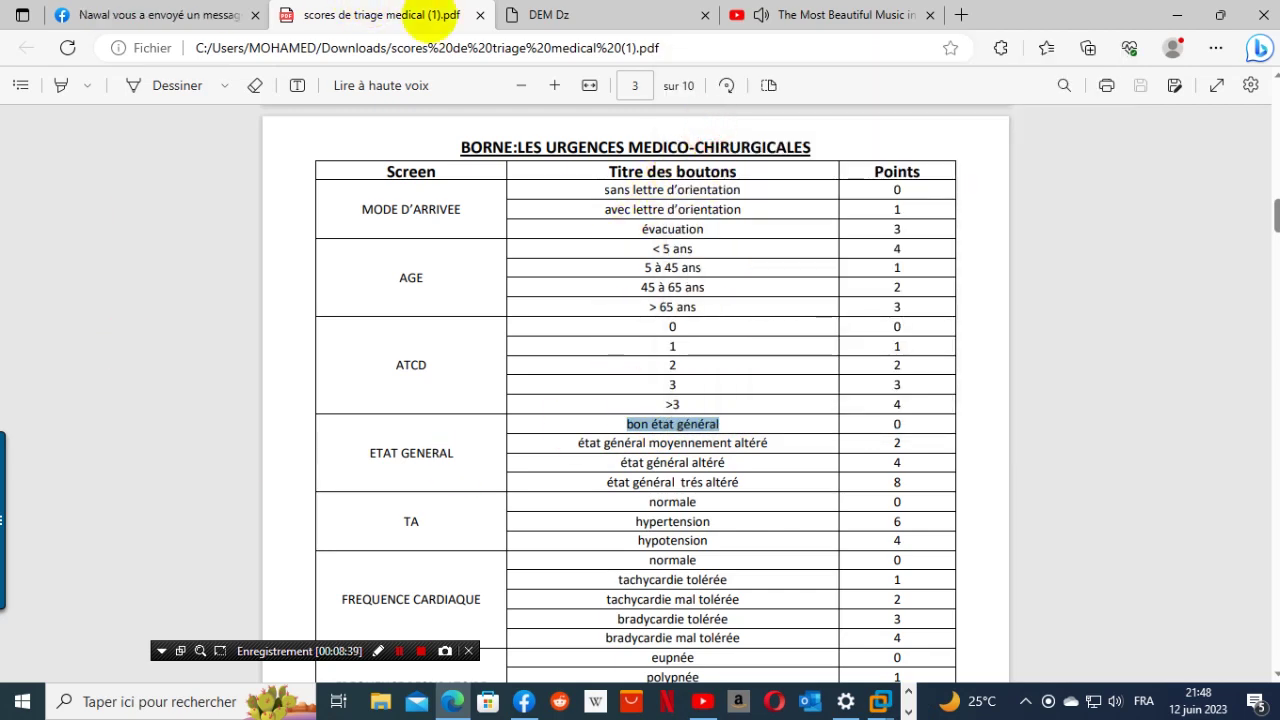
pyautogui.click(636, 14)
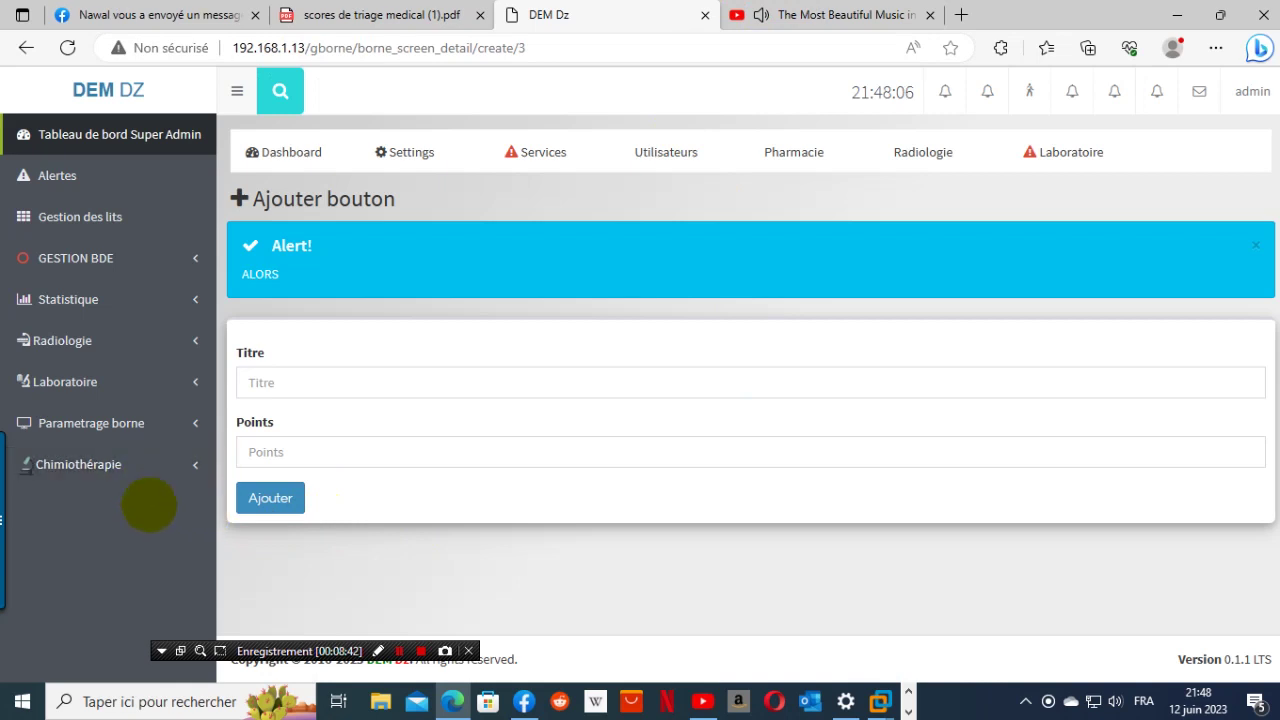
# - Navigate back to the Urgence kiosk's Etat General button list
pyautogui.click(145, 423)
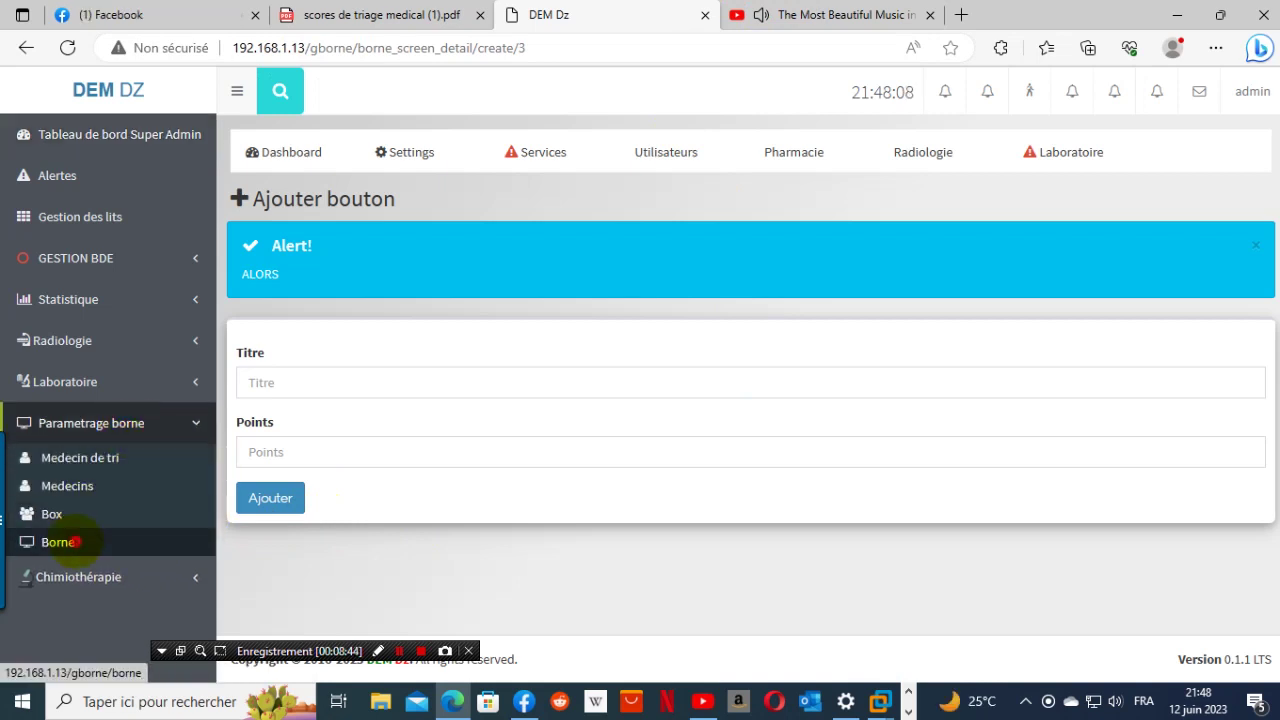
pyautogui.click(60, 541)
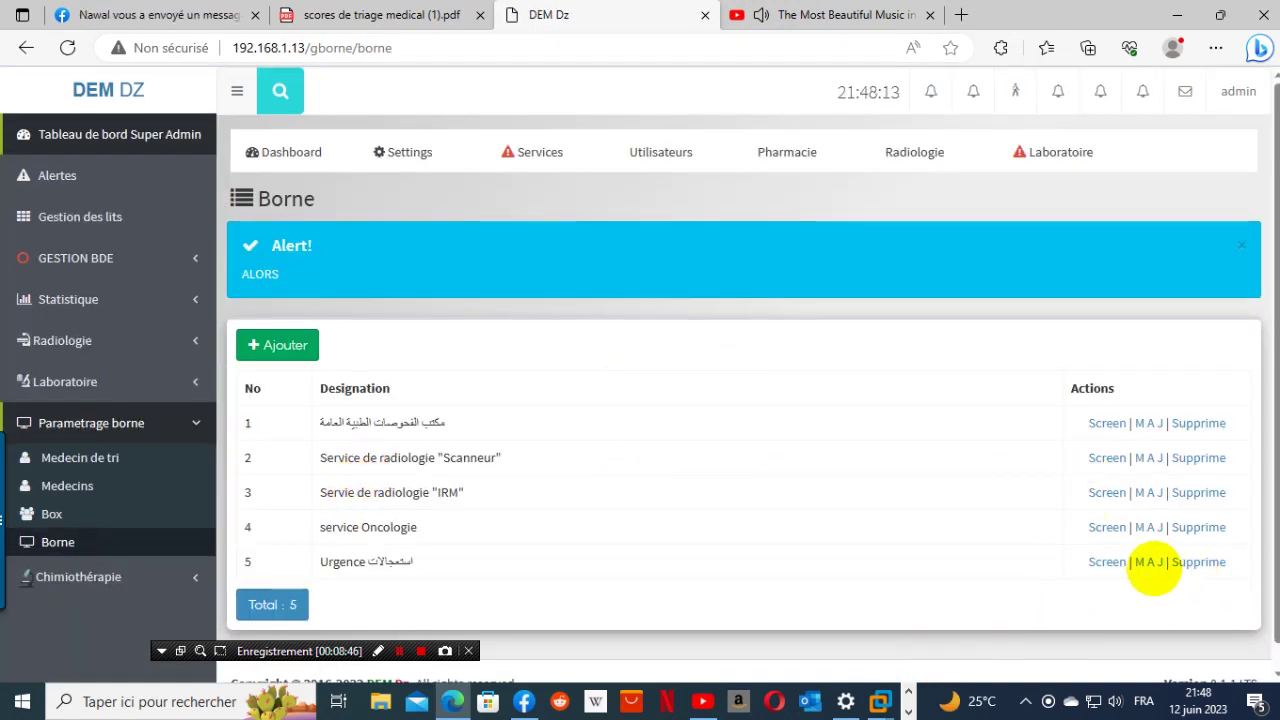
pyautogui.click(1110, 563)
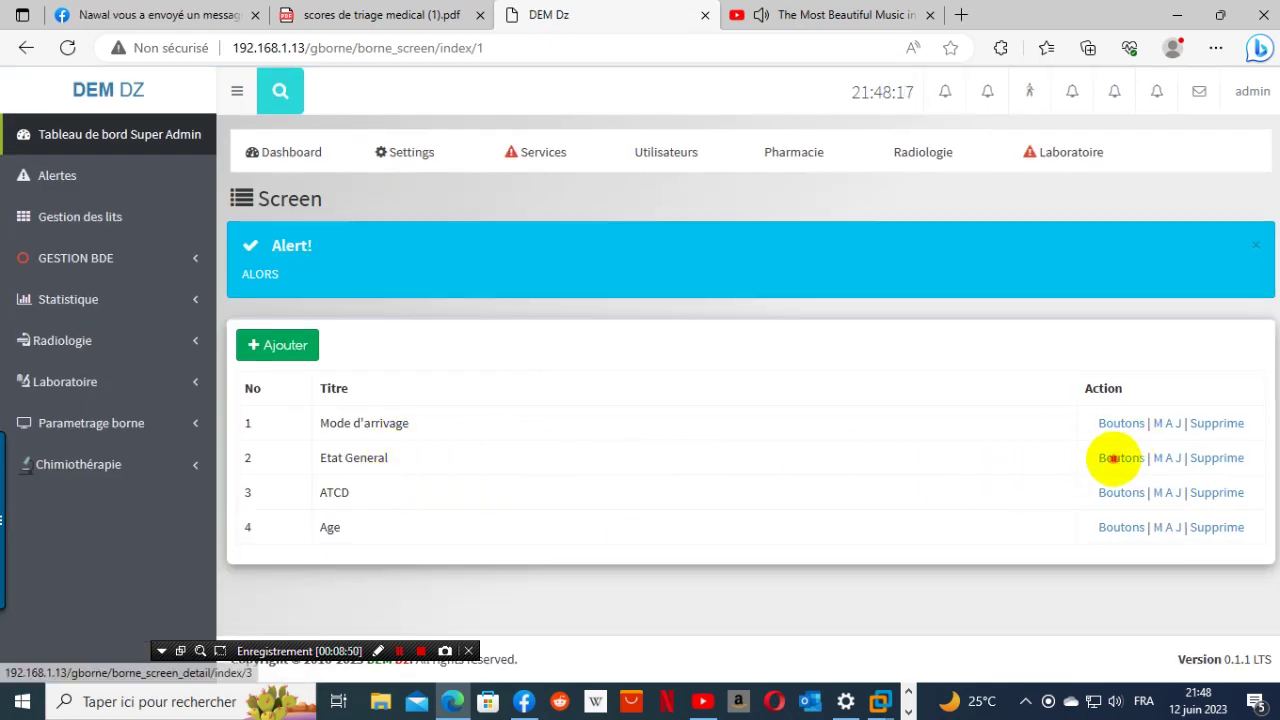
pyautogui.click(1120, 457)
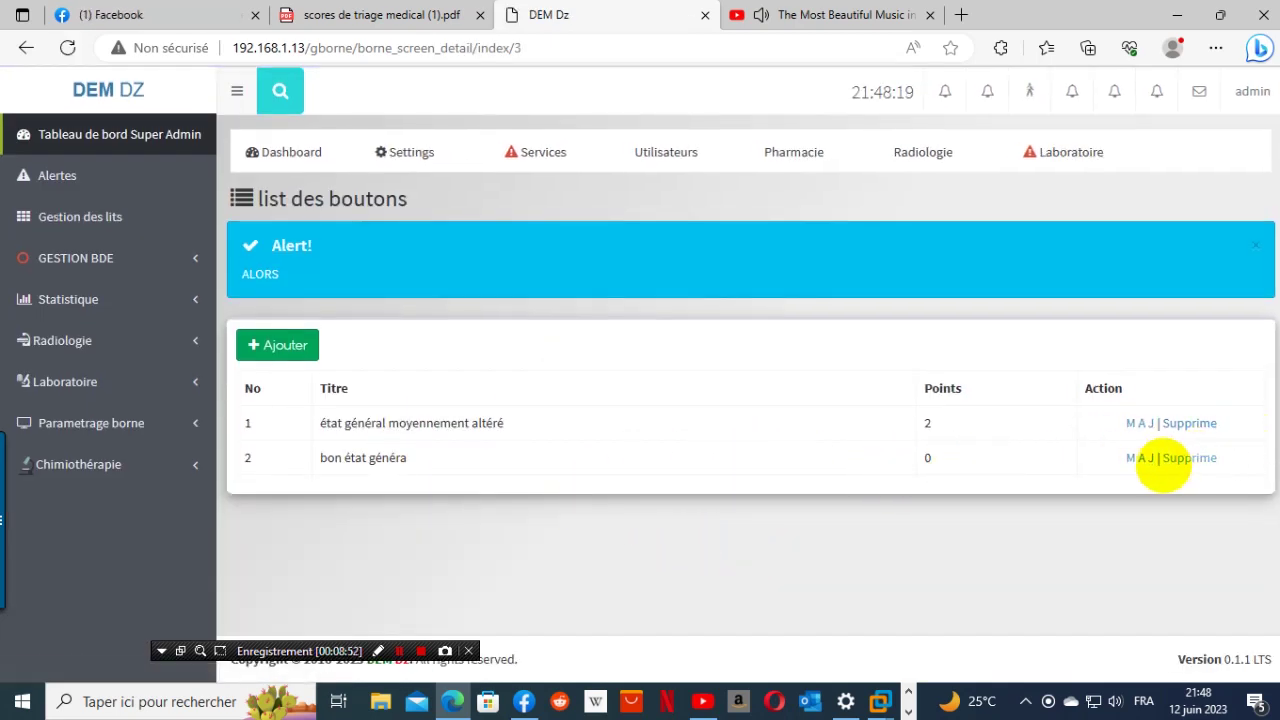
# - Correct the 'bon état généra' button title to 'bon état général' and save
pyautogui.click(1145, 461)
pyautogui.moveTo(377, 383); pyautogui.dragTo(190, 412)
pyautogui.rightClick(296, 378)
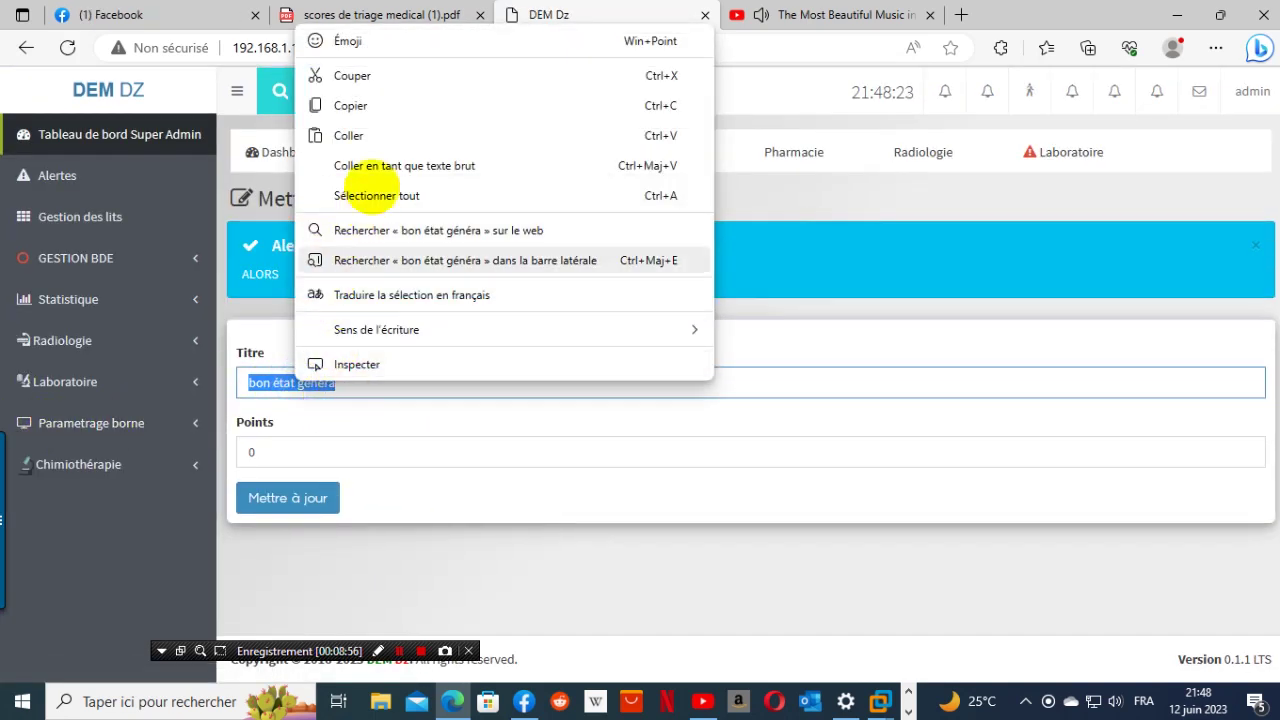
pyautogui.click(383, 135)
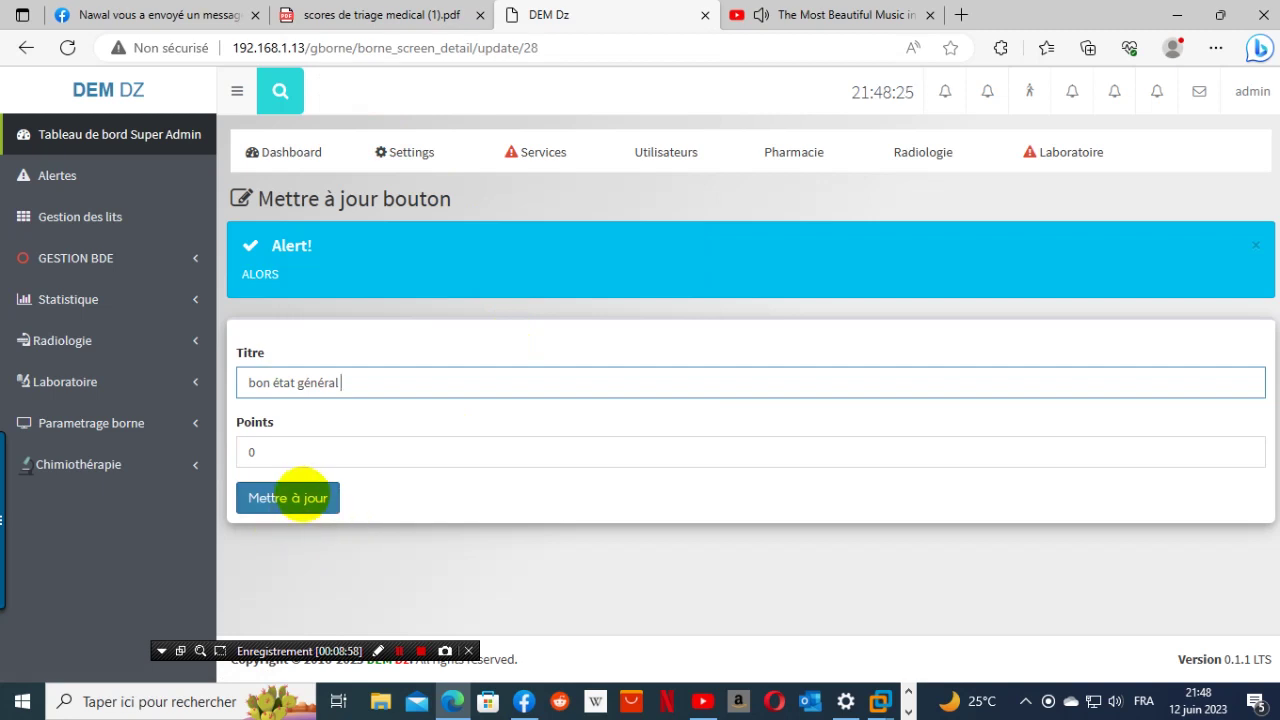
pyautogui.click(298, 494)
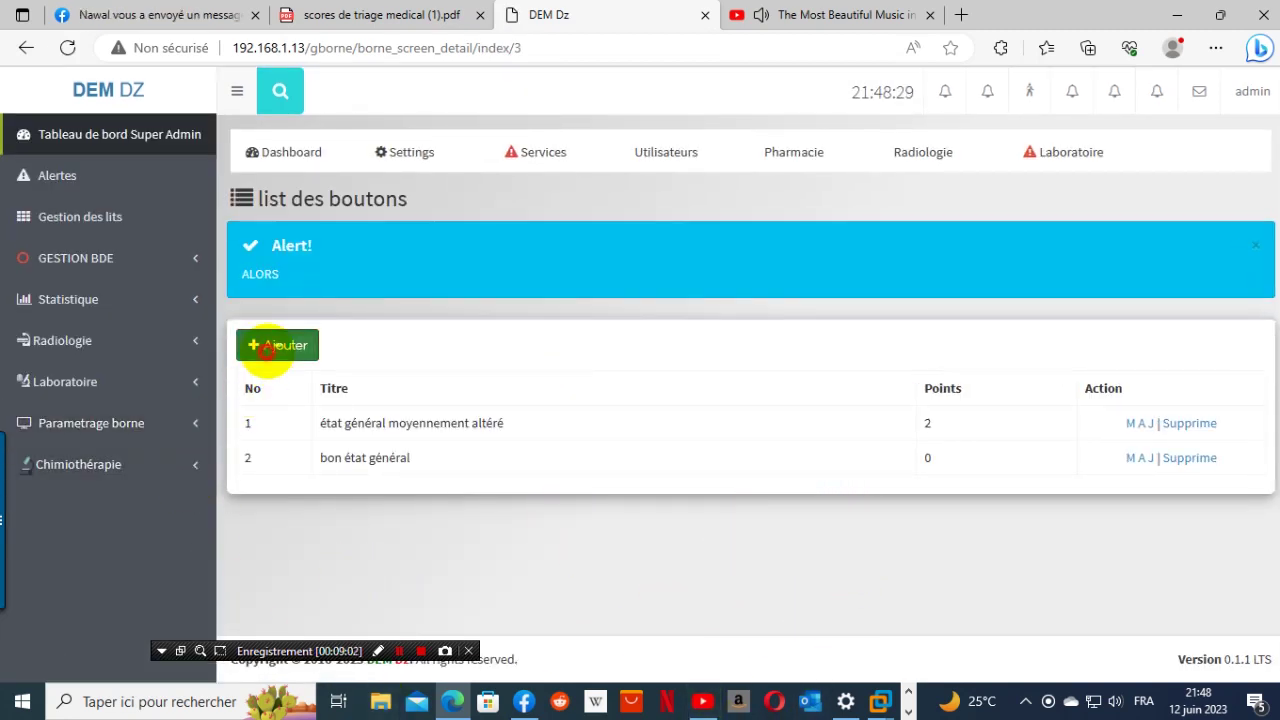
# - Start a new button and copy 'état général altéré' from the PDF table
pyautogui.click(277, 344)
pyautogui.click(313, 14)
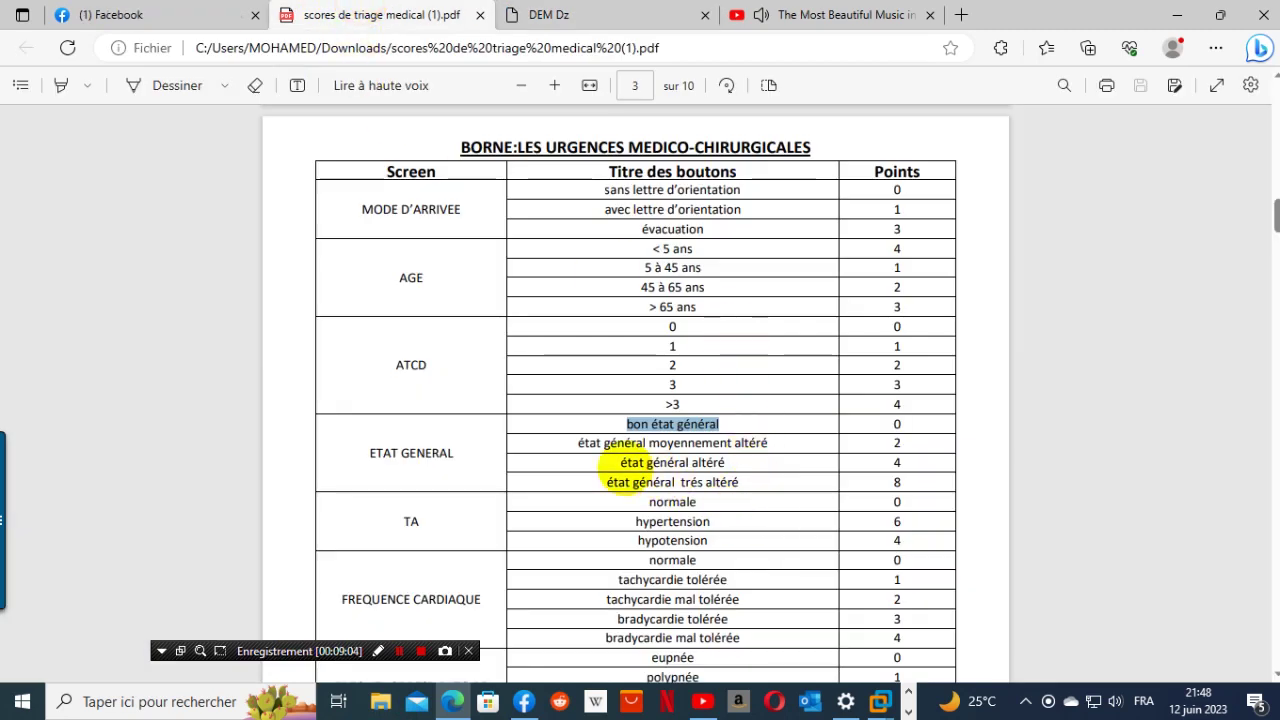
pyautogui.moveTo(613, 459); pyautogui.dragTo(775, 460)
pyautogui.click(563, 477)
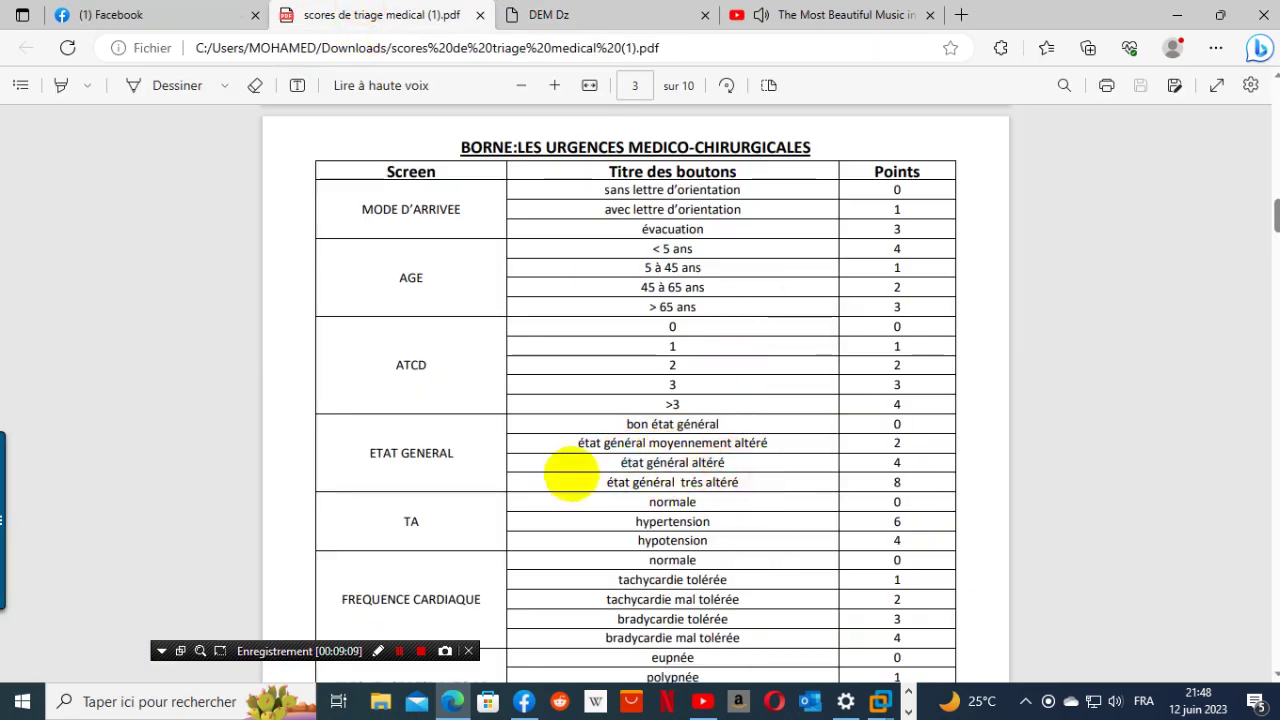
pyautogui.moveTo(620, 462)
pyautogui.mouseDown()
pyautogui.moveTo(752, 456)
pyautogui.moveTo(614, 461)
pyautogui.mouseUp()
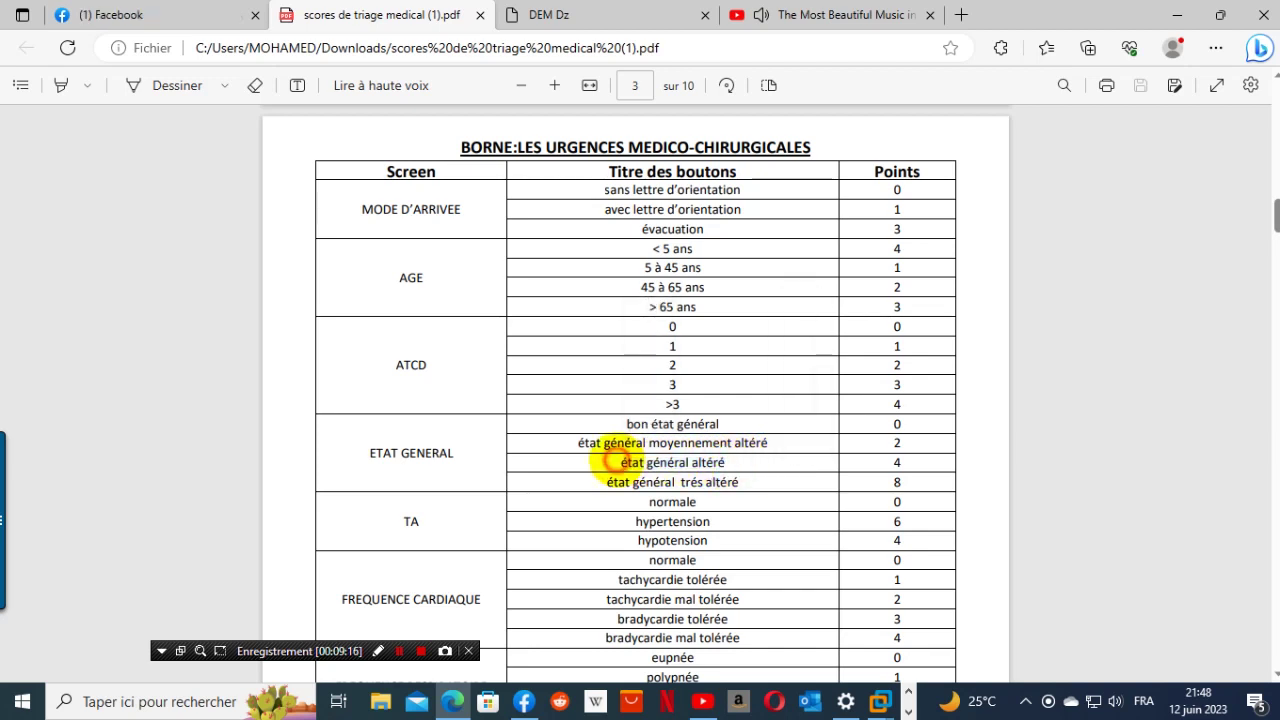
pyautogui.moveTo(740, 463); pyautogui.dragTo(610, 466)
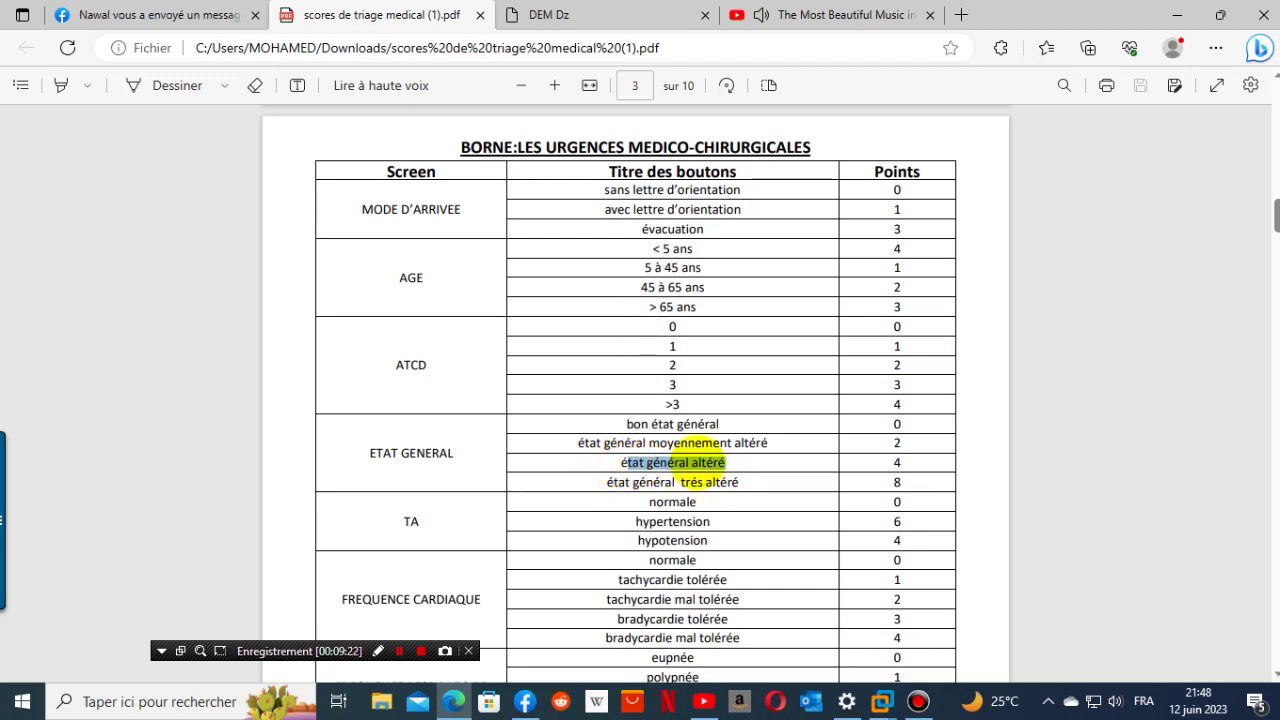
pyautogui.moveTo(731, 466)
pyautogui.mouseDown()
pyautogui.moveTo(648, 460)
pyautogui.moveTo(740, 480)
pyautogui.moveTo(720, 460)
pyautogui.mouseUp()
pyautogui.click(611, 462)
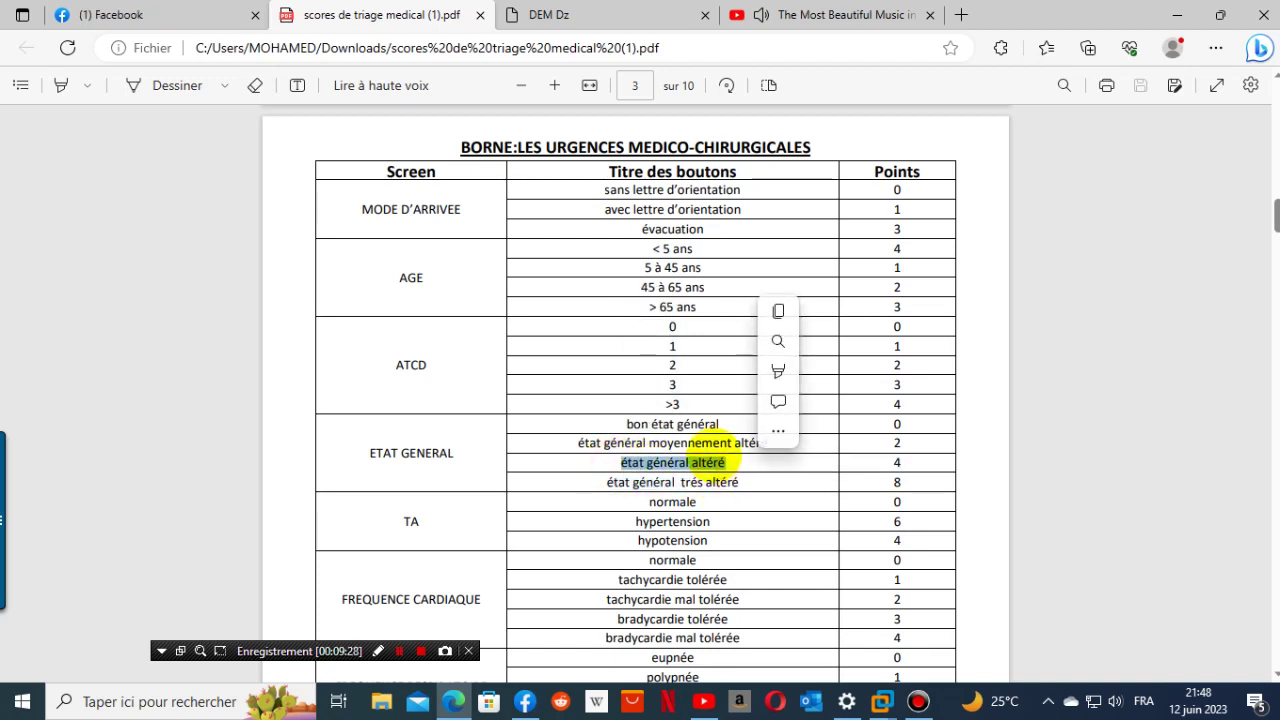
pyautogui.click(712, 440)
pyautogui.rightClick(690, 478)
pyautogui.click(625, 470)
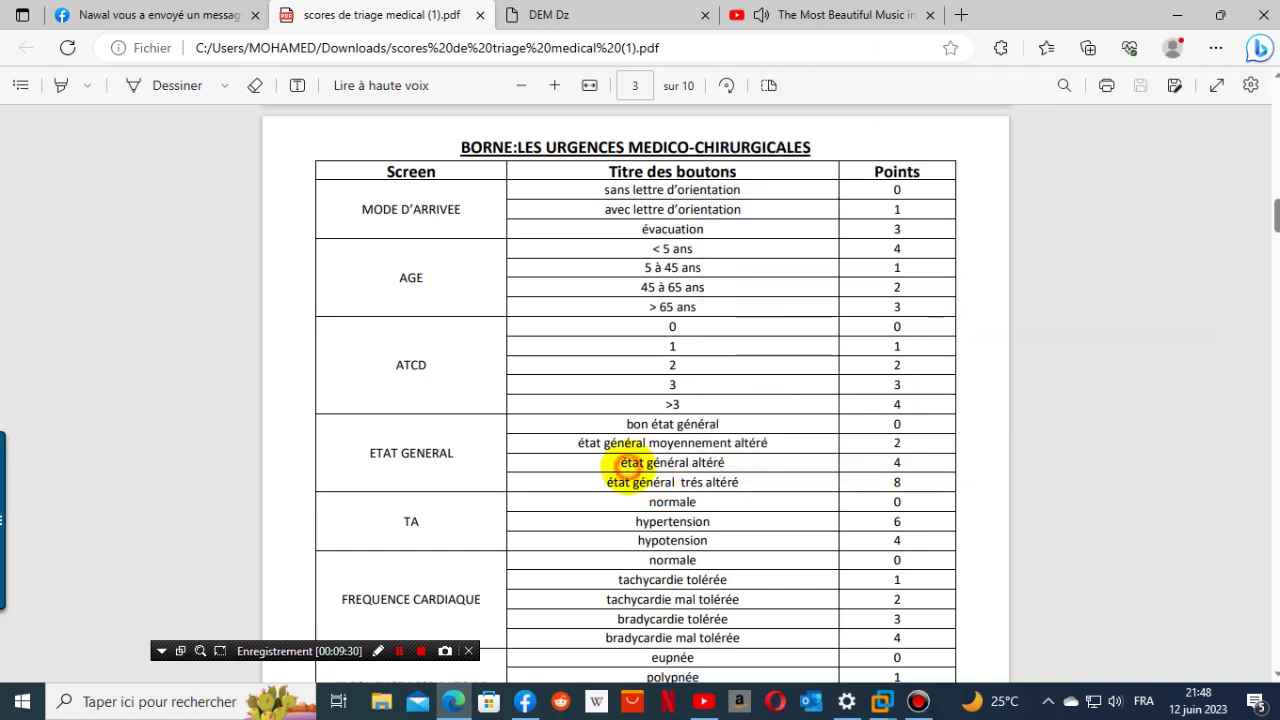
pyautogui.moveTo(612, 462); pyautogui.dragTo(849, 457)
pyautogui.hotkey('ctrl', 'c')
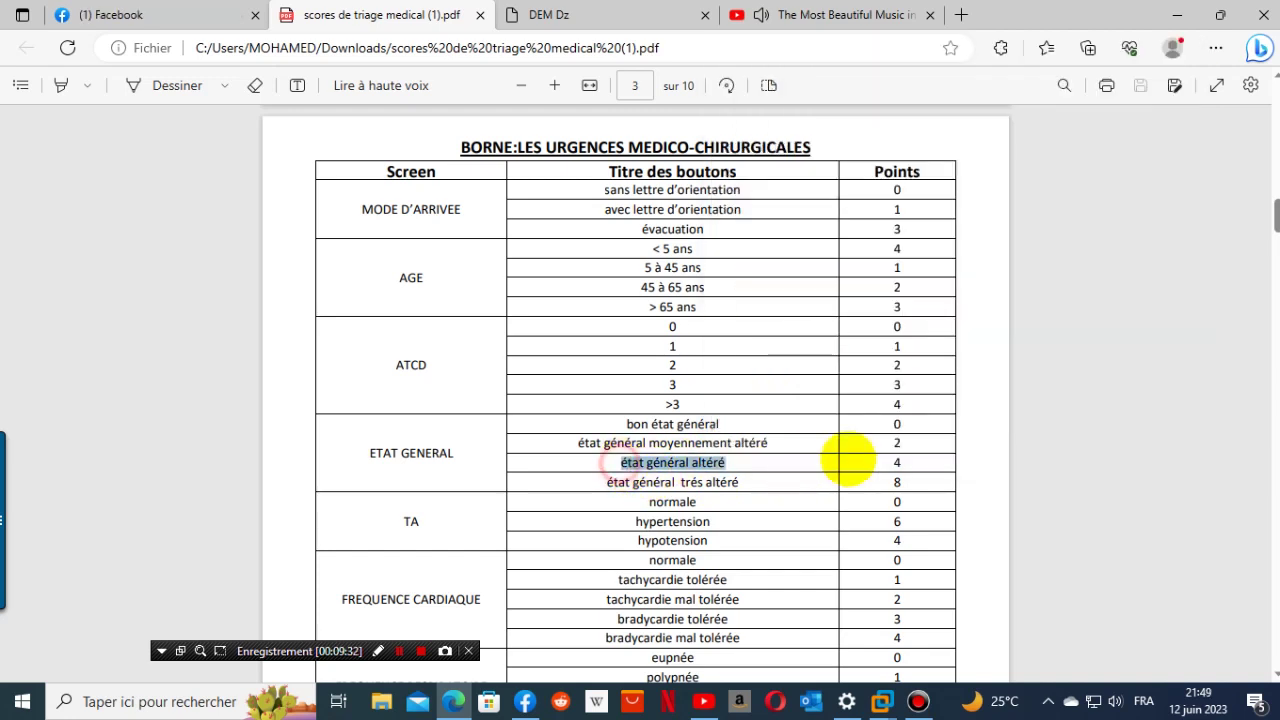
pyautogui.rightClick(718, 462)
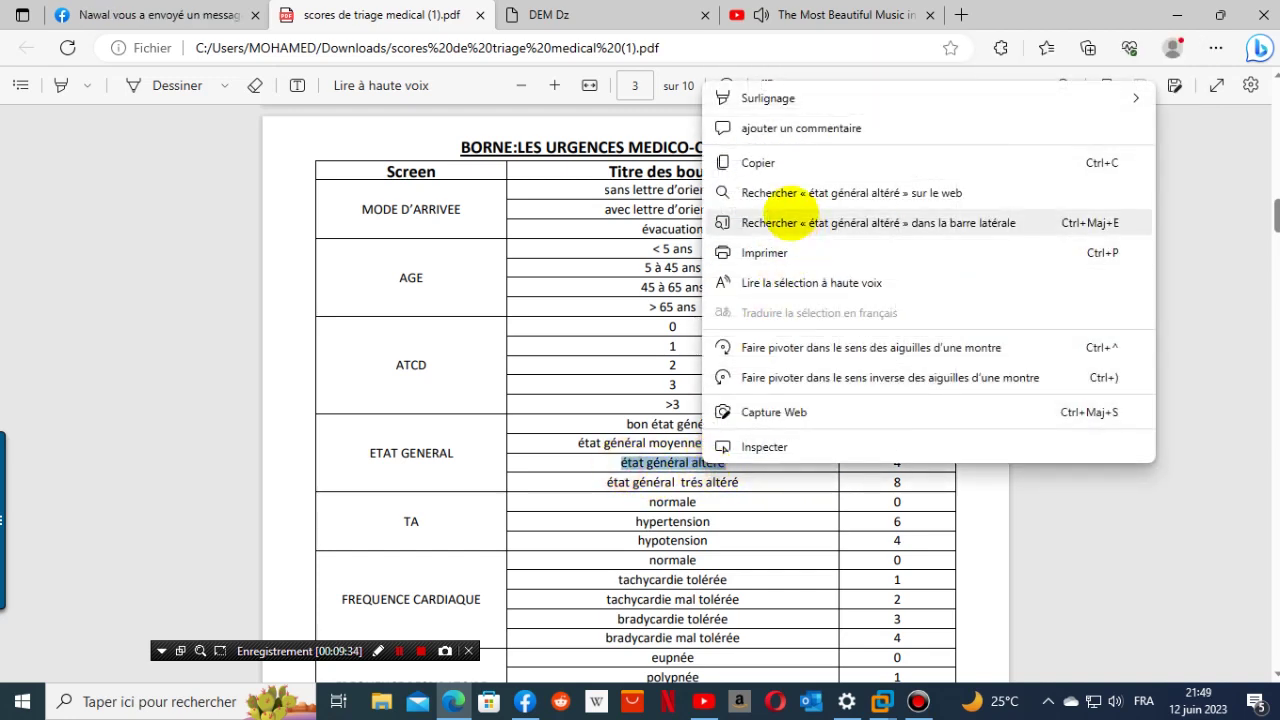
pyautogui.click(776, 168)
# - Title the new button 'état général altéré' with 4 points and add it
pyautogui.click(556, 14)
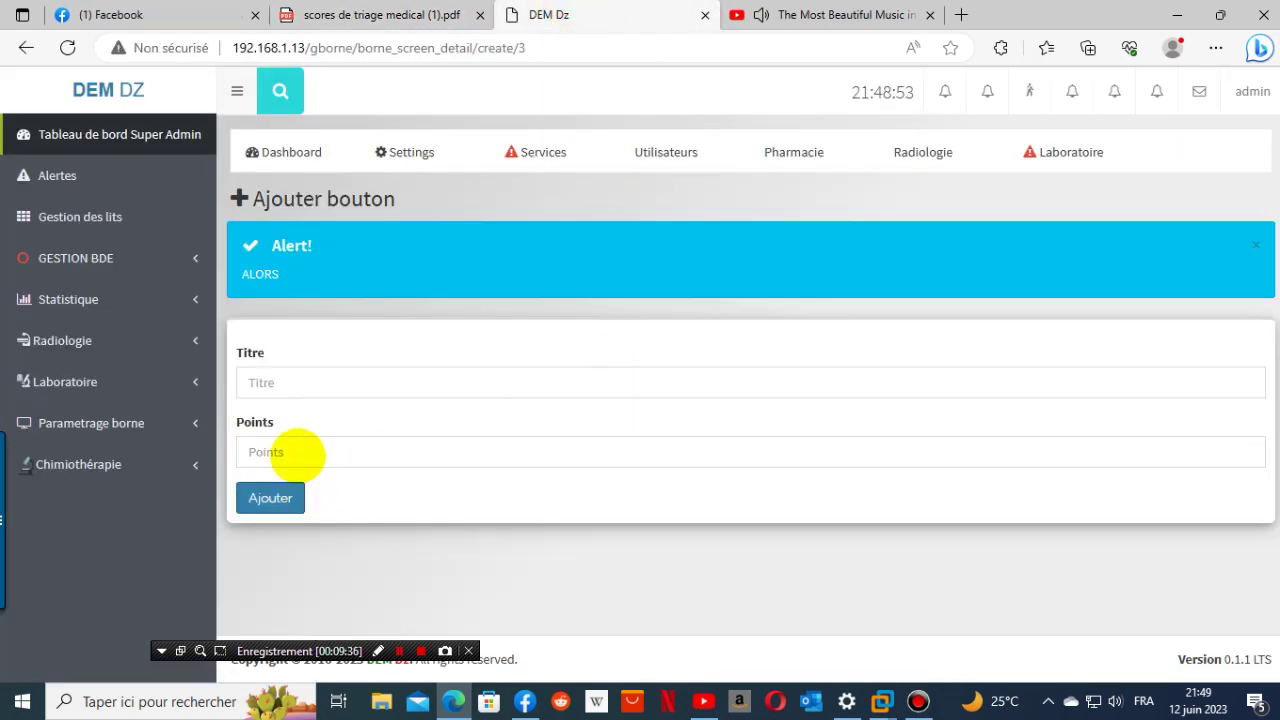
pyautogui.click(287, 383)
pyautogui.rightClick(287, 383)
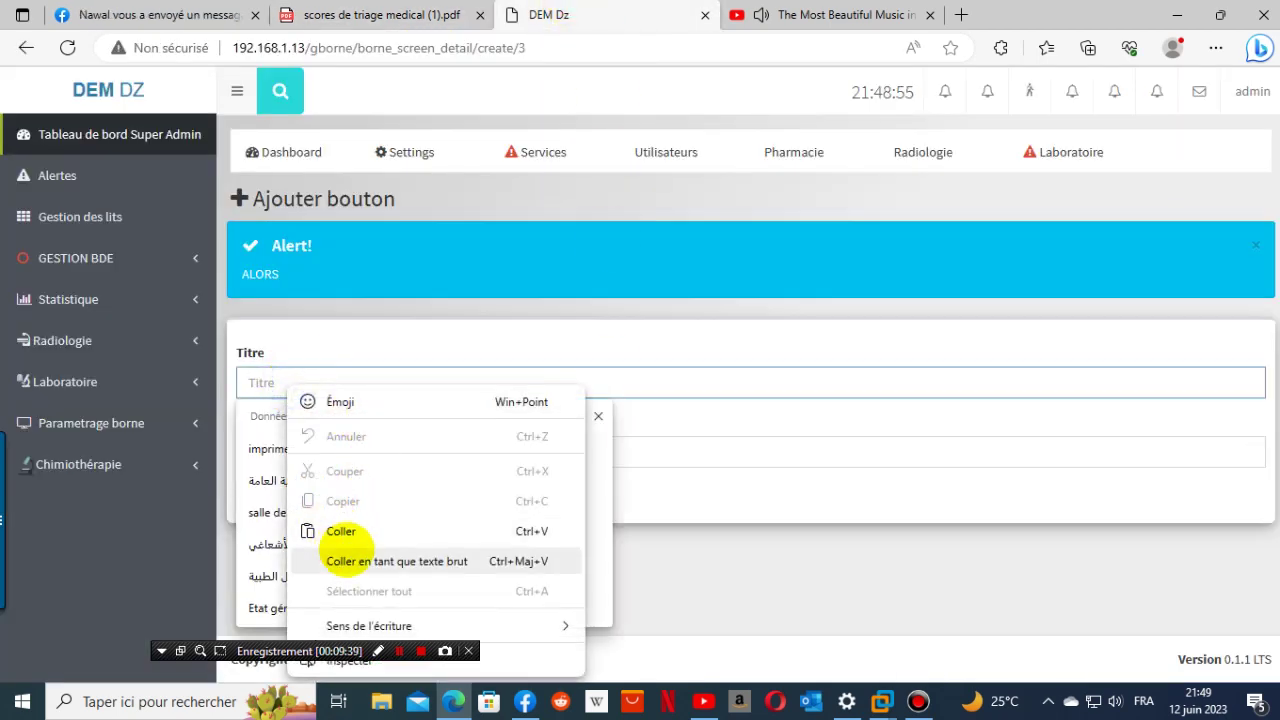
pyautogui.click(340, 529)
pyautogui.click(352, 14)
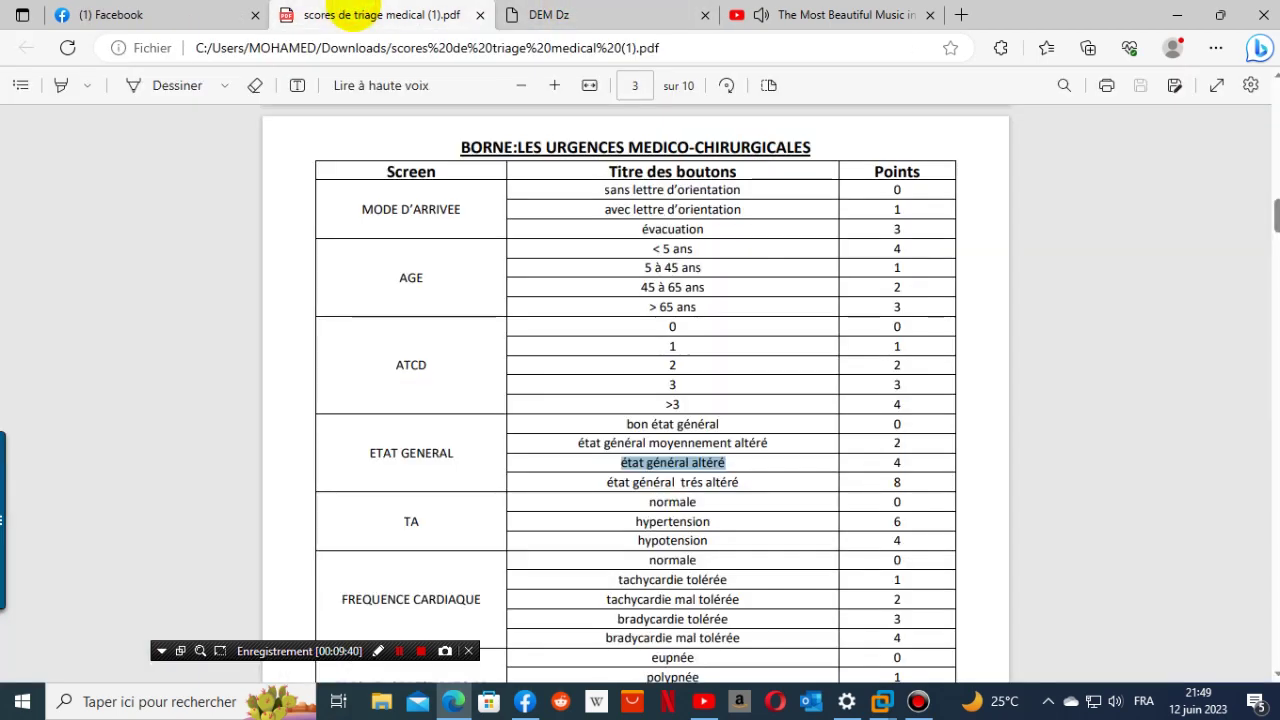
pyautogui.click(615, 14)
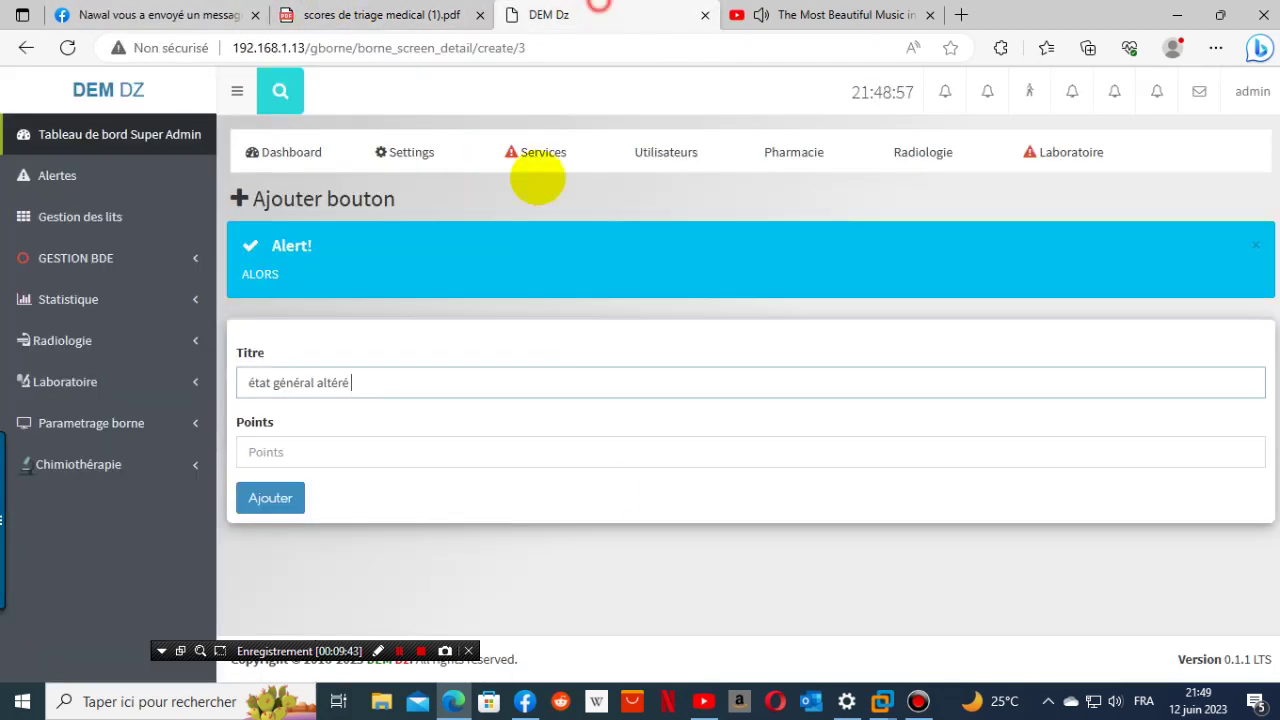
pyautogui.click(297, 453)
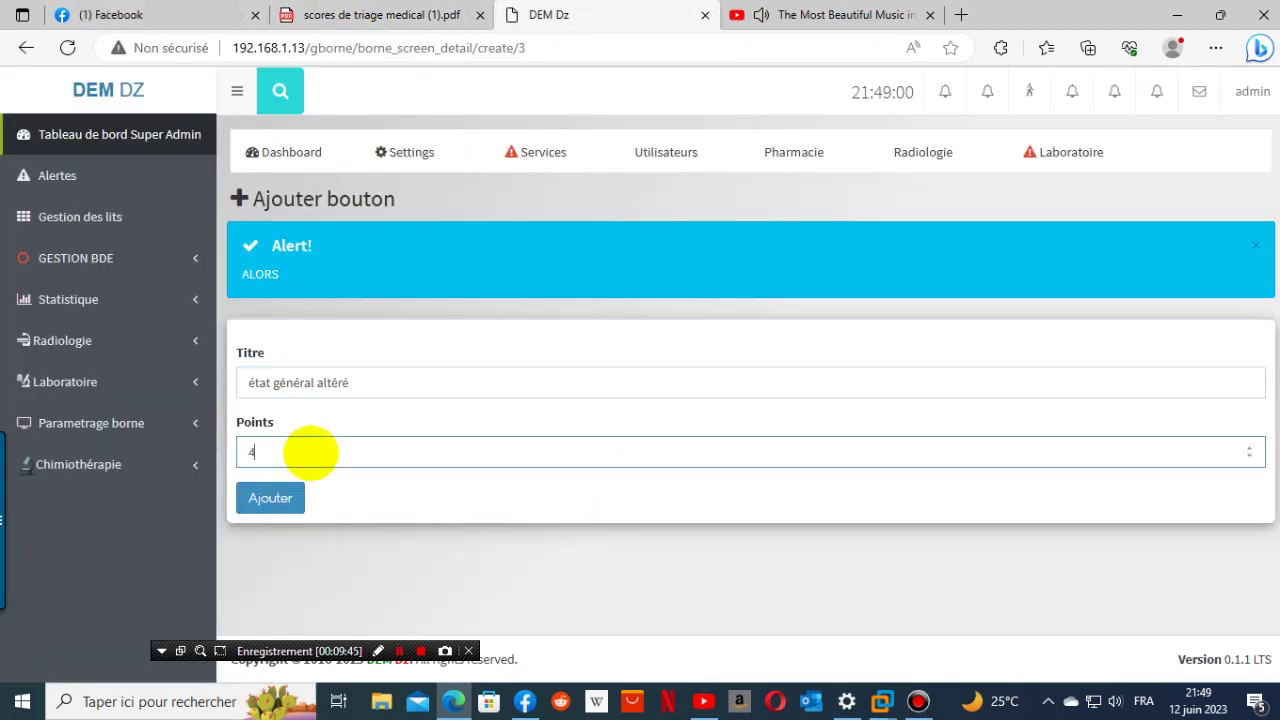
pyautogui.click(271, 496)
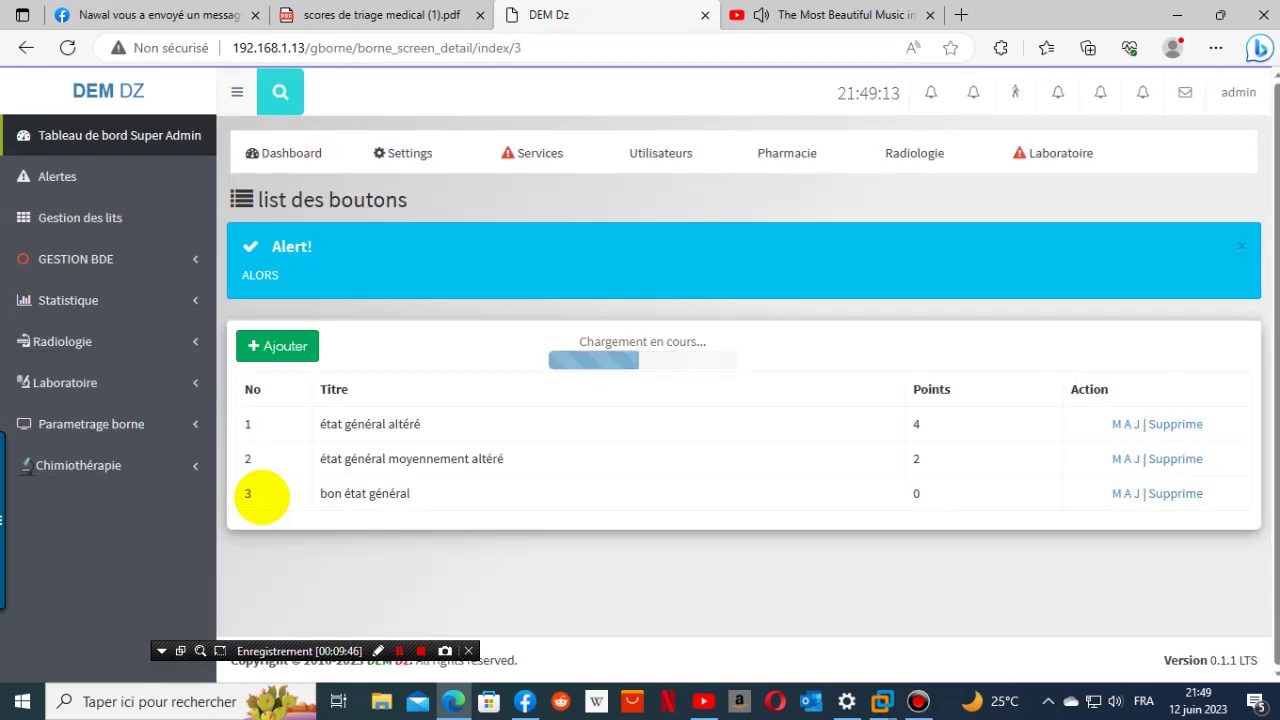
# - Start a new button and copy 'état général trés altéré' from the PDF table
pyautogui.click(300, 348)
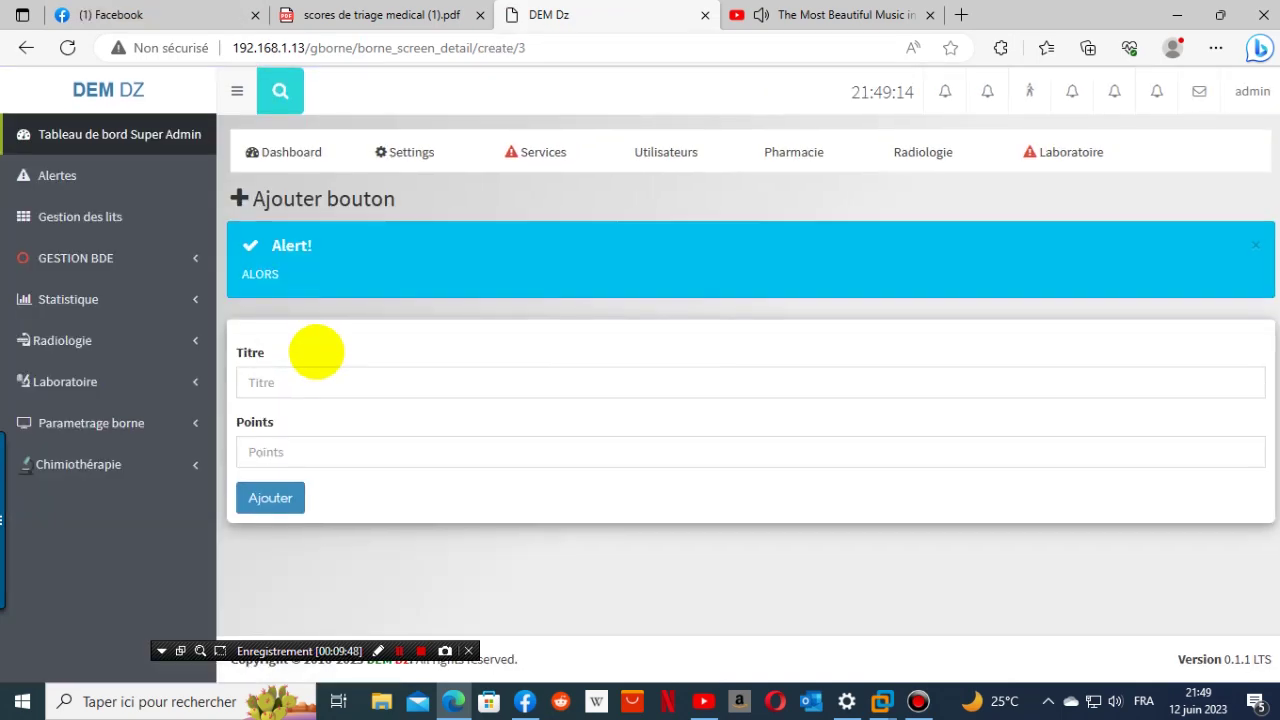
pyautogui.click(425, 18)
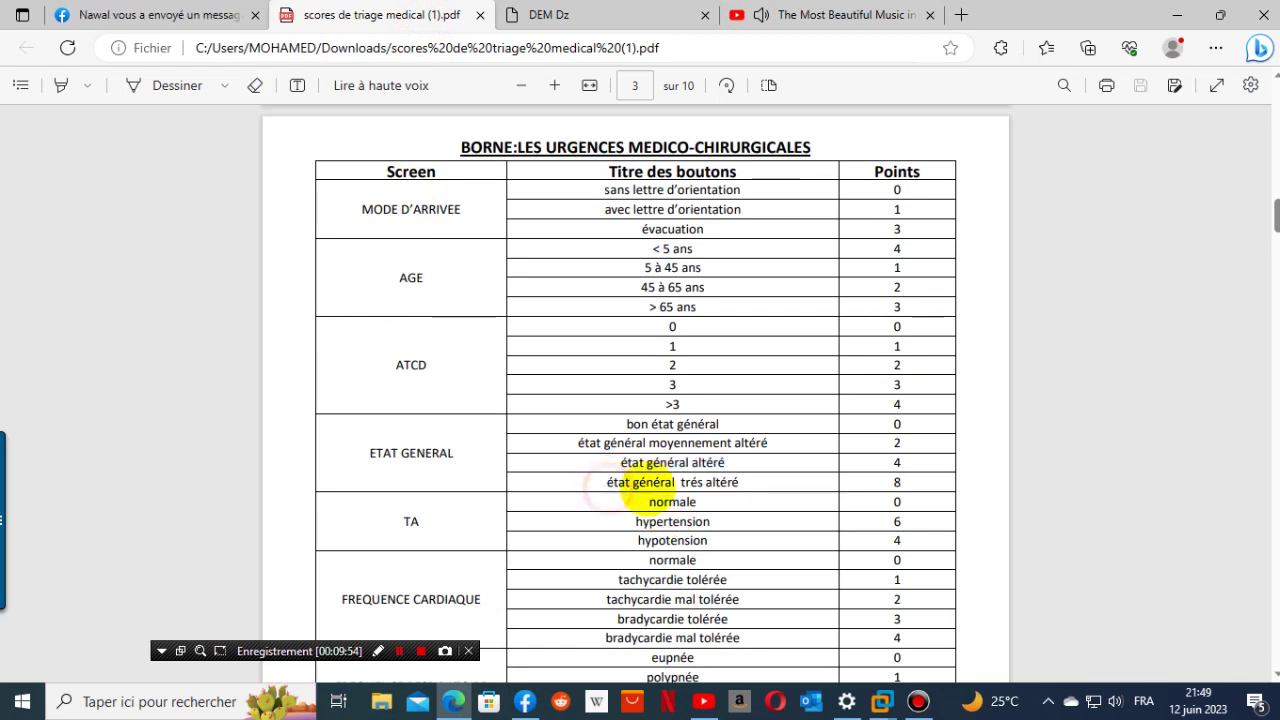
pyautogui.moveTo(640, 488); pyautogui.dragTo(753, 482)
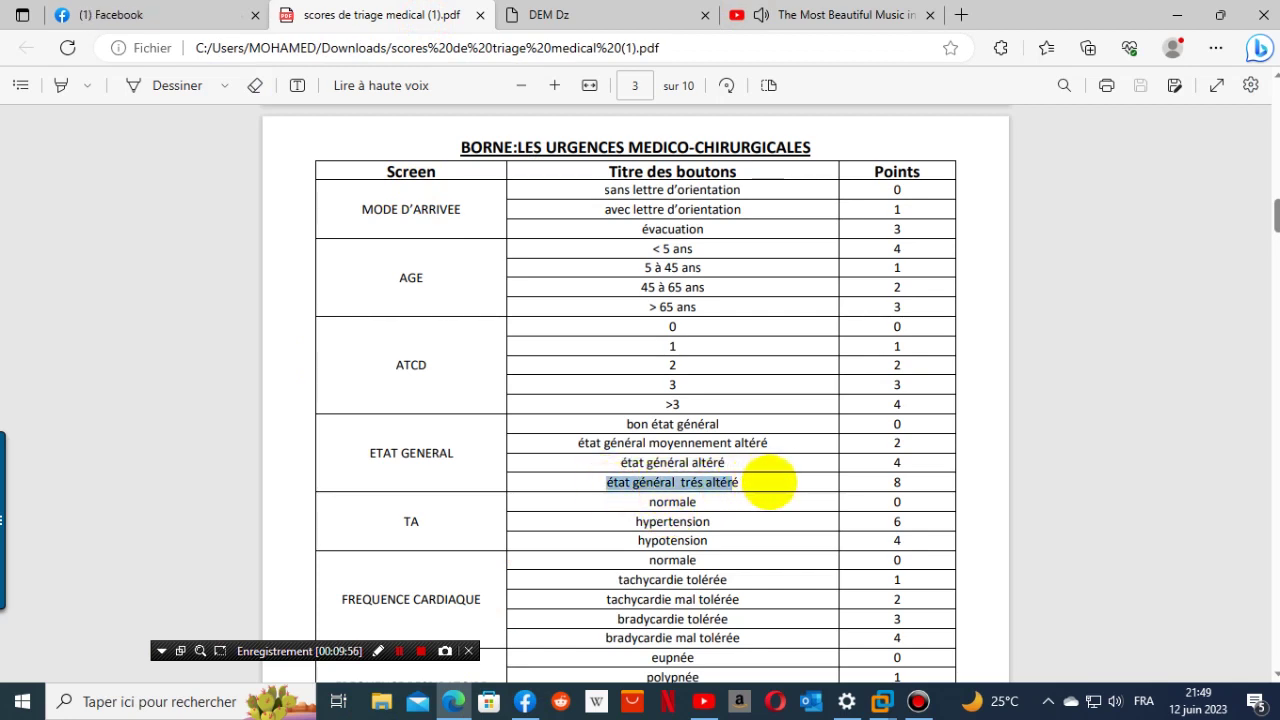
pyautogui.click(743, 482)
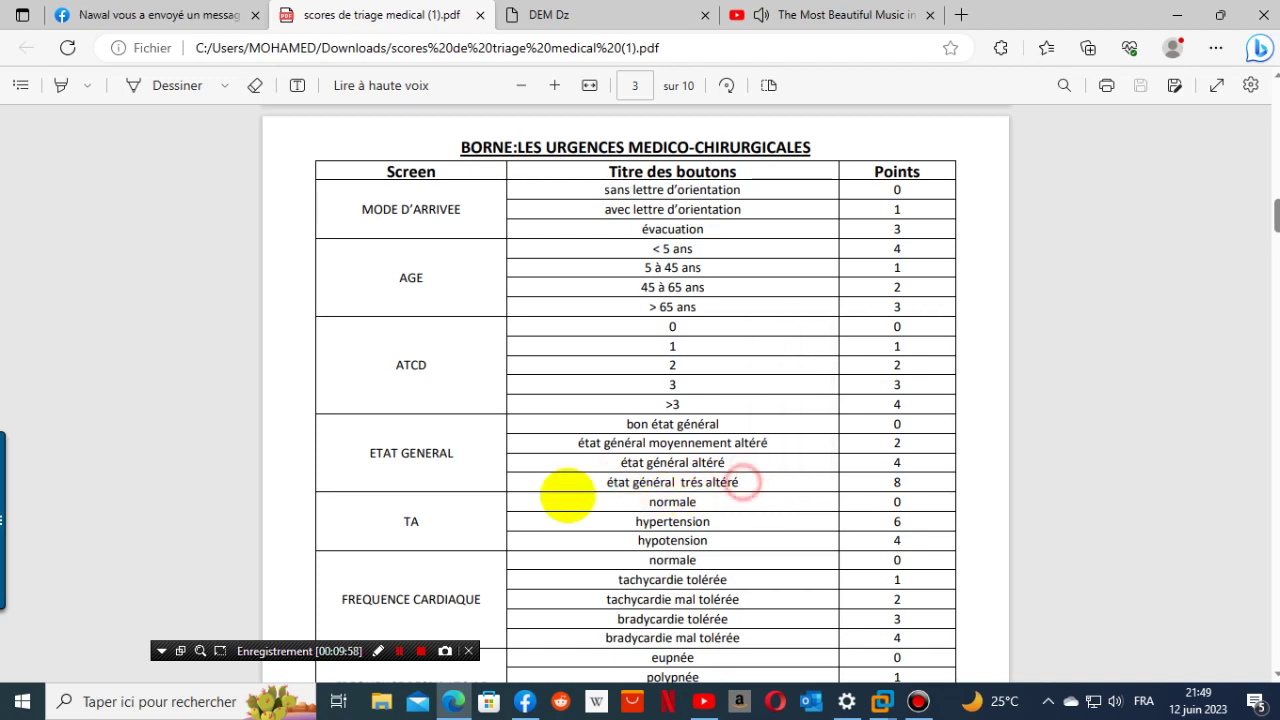
pyautogui.moveTo(602, 482); pyautogui.dragTo(814, 480)
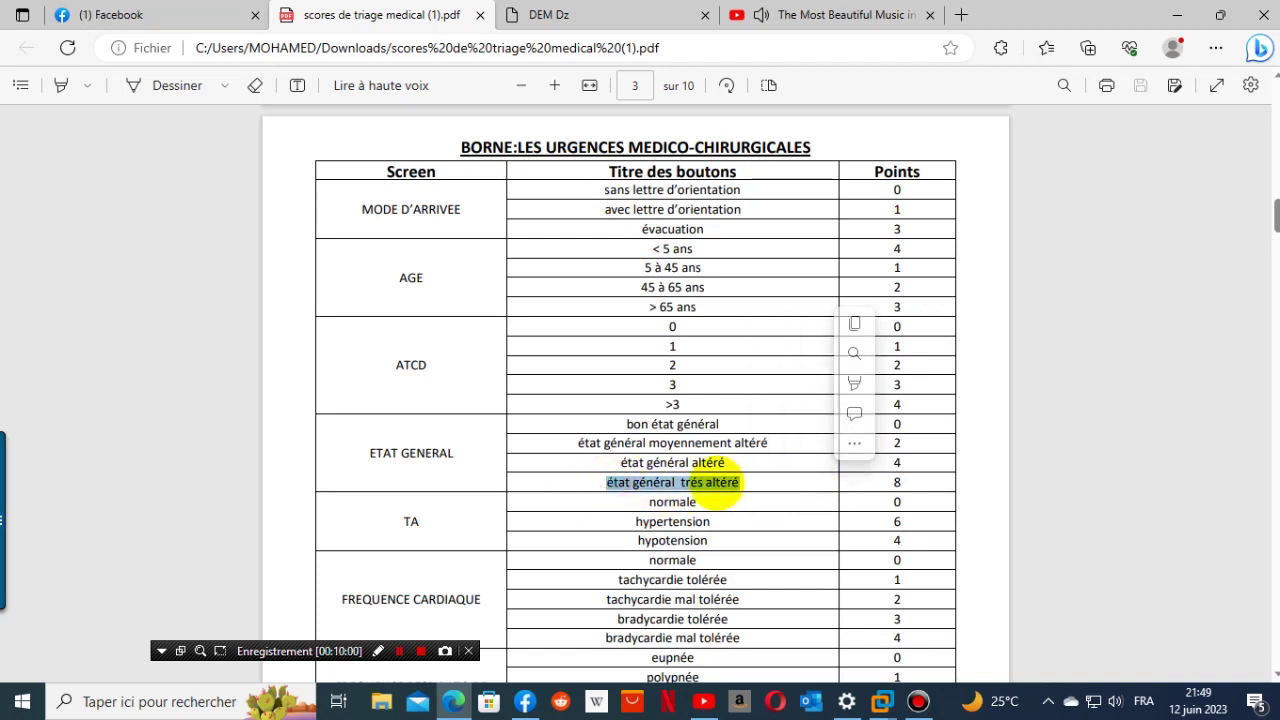
pyautogui.rightClick(720, 485)
pyautogui.click(795, 182)
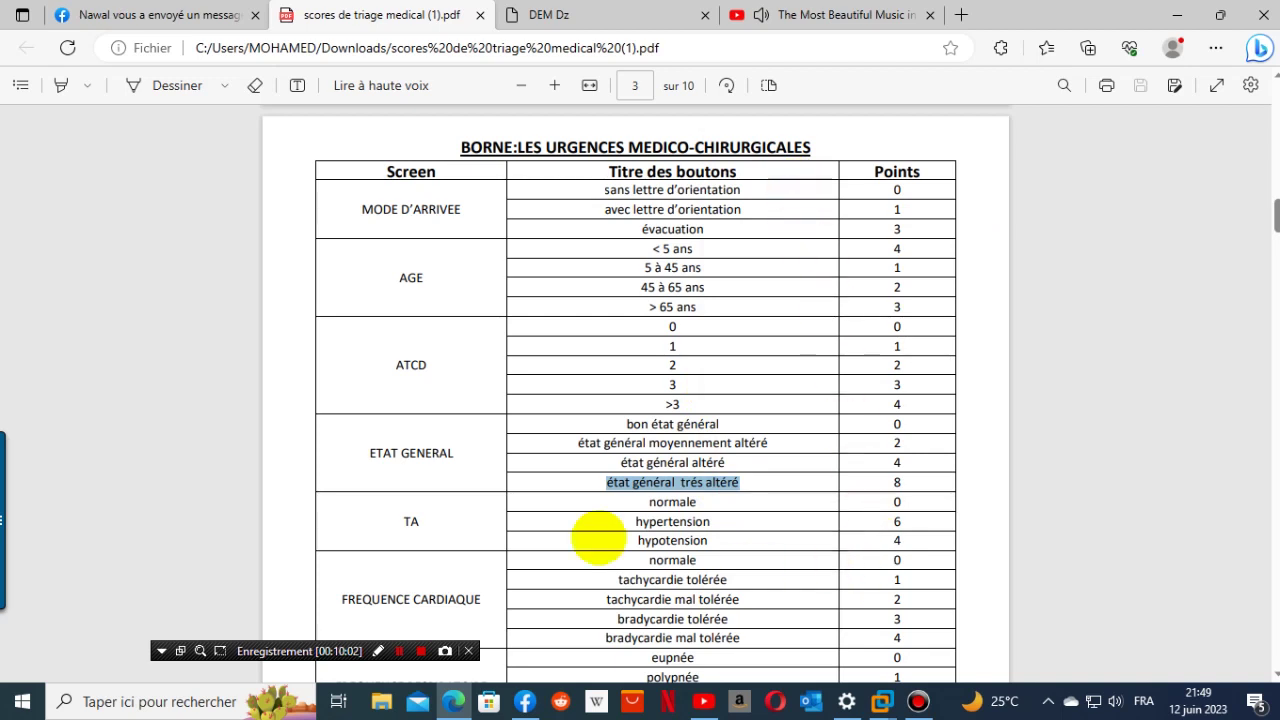
# - Title the new button 'état général trés altéré' with 8 points and add it
pyautogui.click(578, 16)
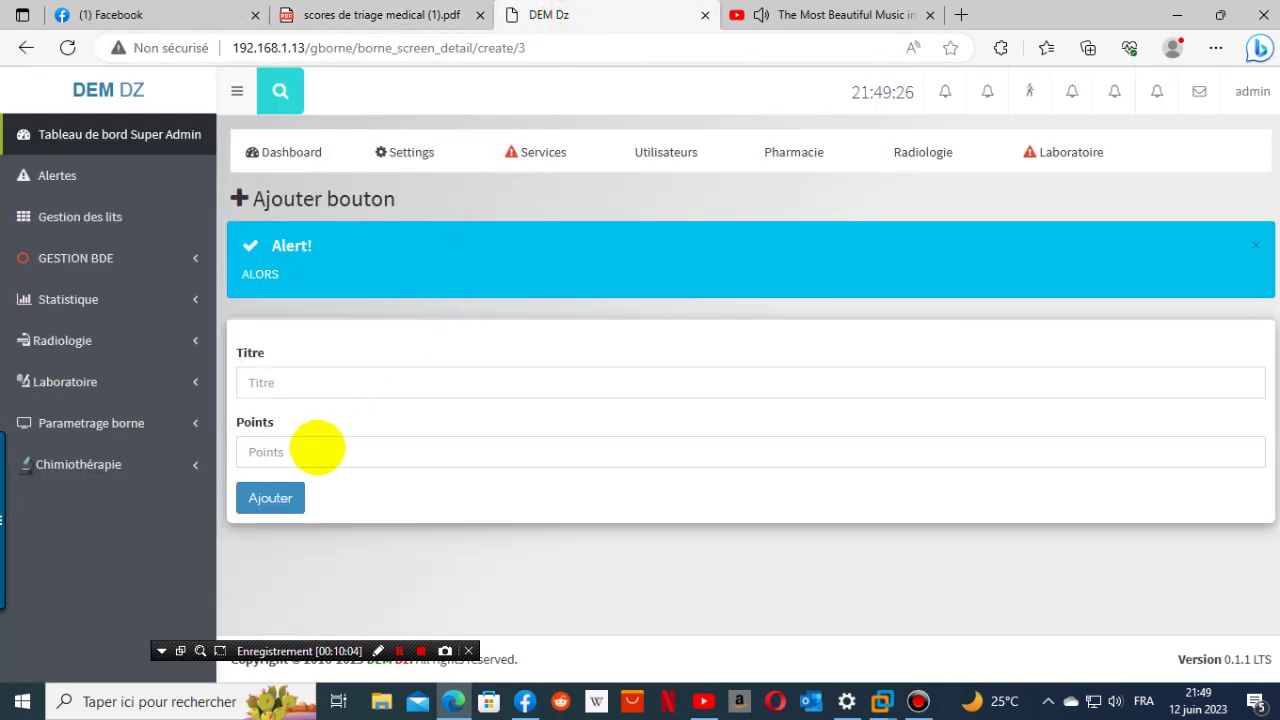
pyautogui.click(290, 382)
pyautogui.rightClick(290, 382)
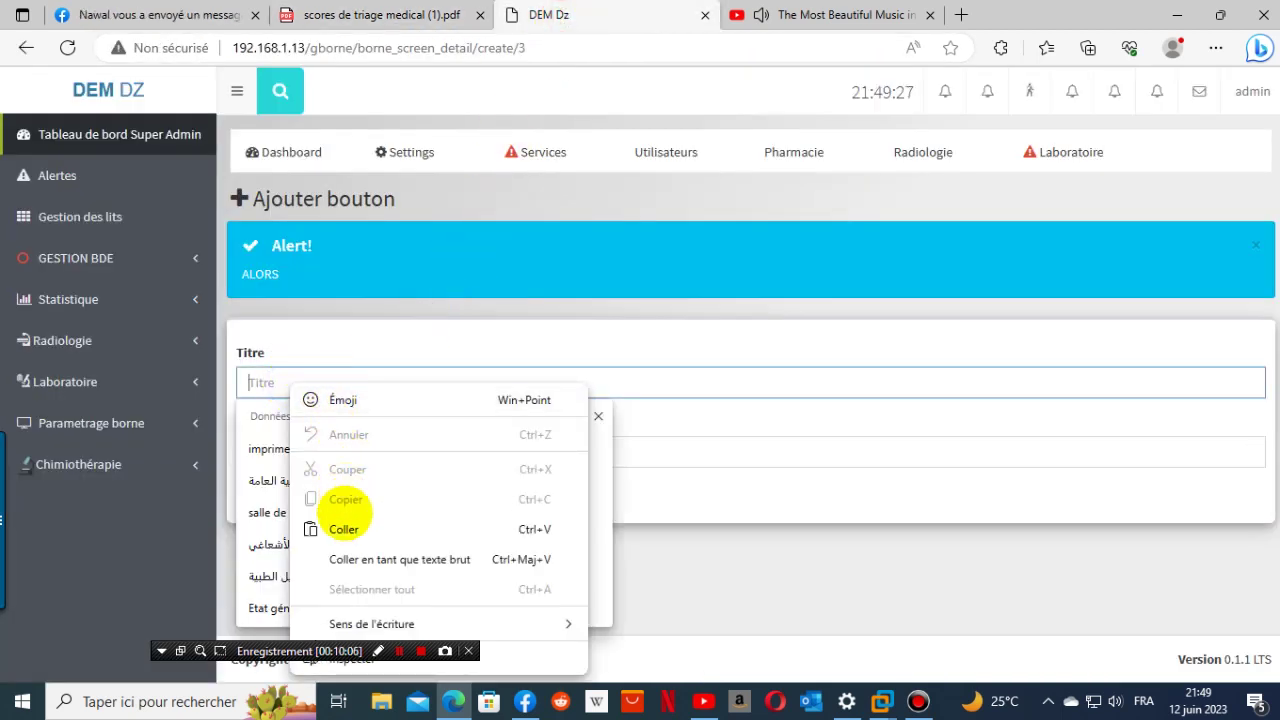
pyautogui.click(325, 522)
pyautogui.click(296, 459)
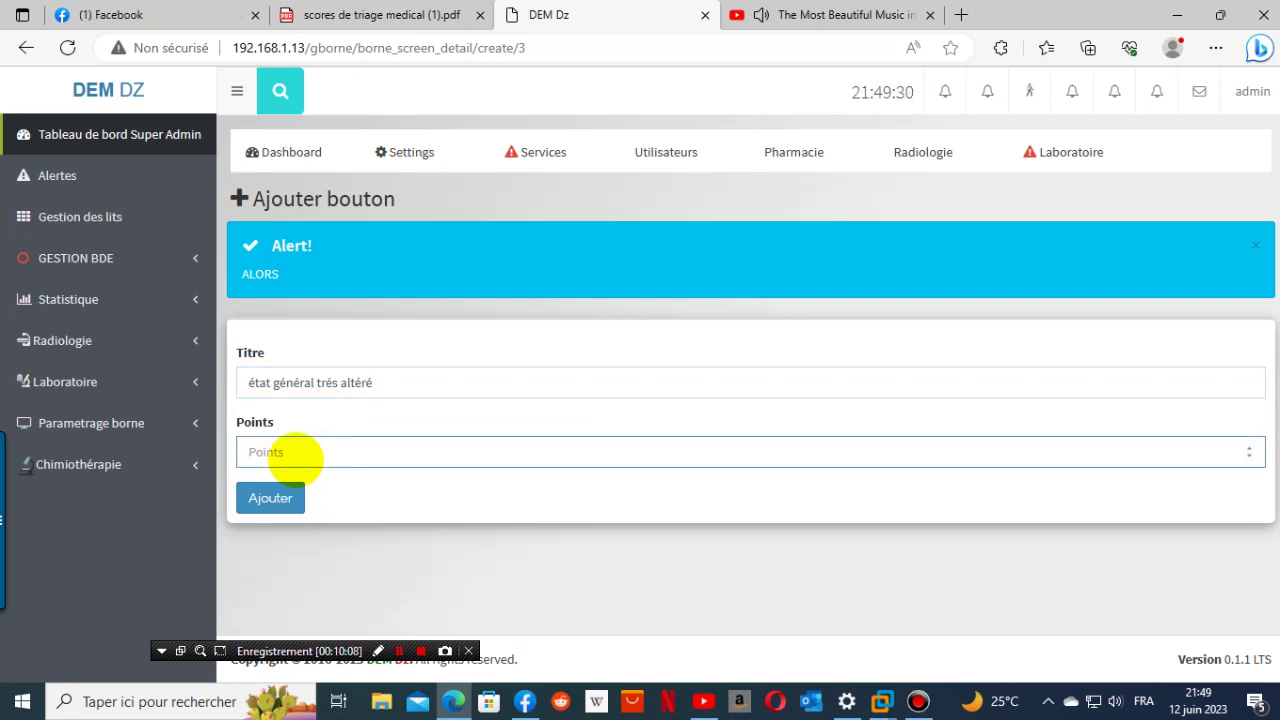
pyautogui.click(286, 500)
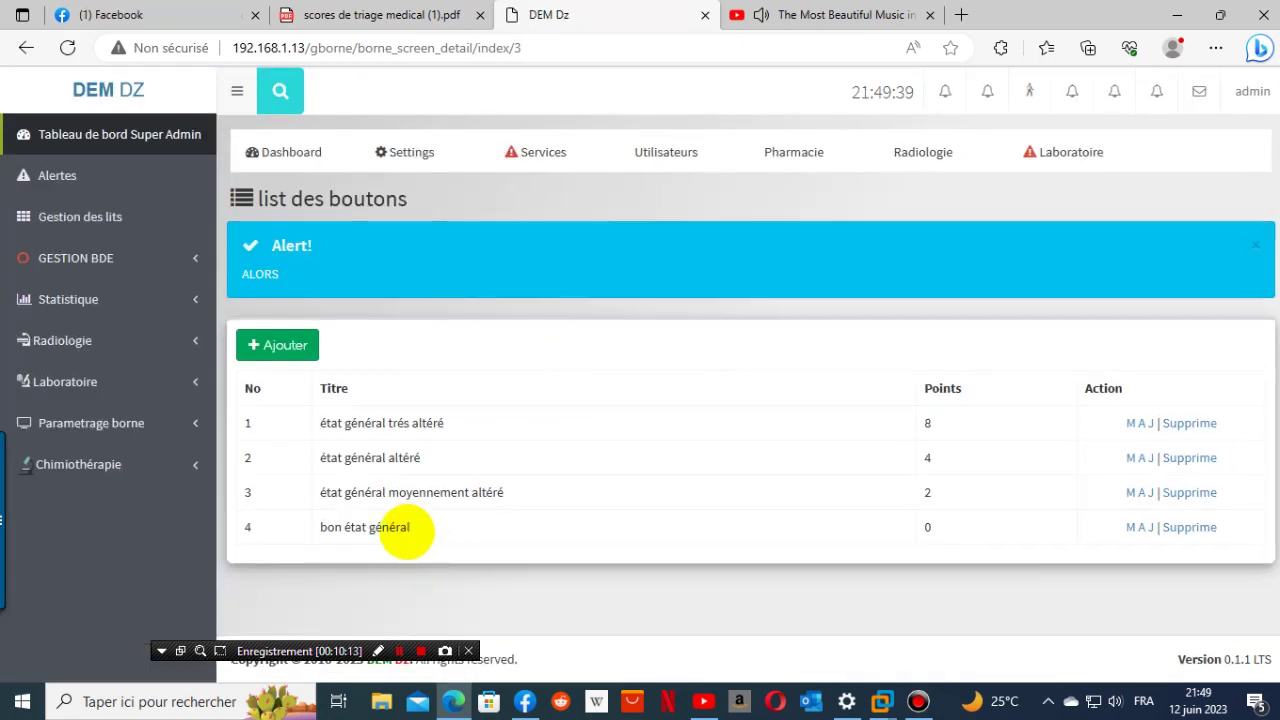
pyautogui.click(420, 14)
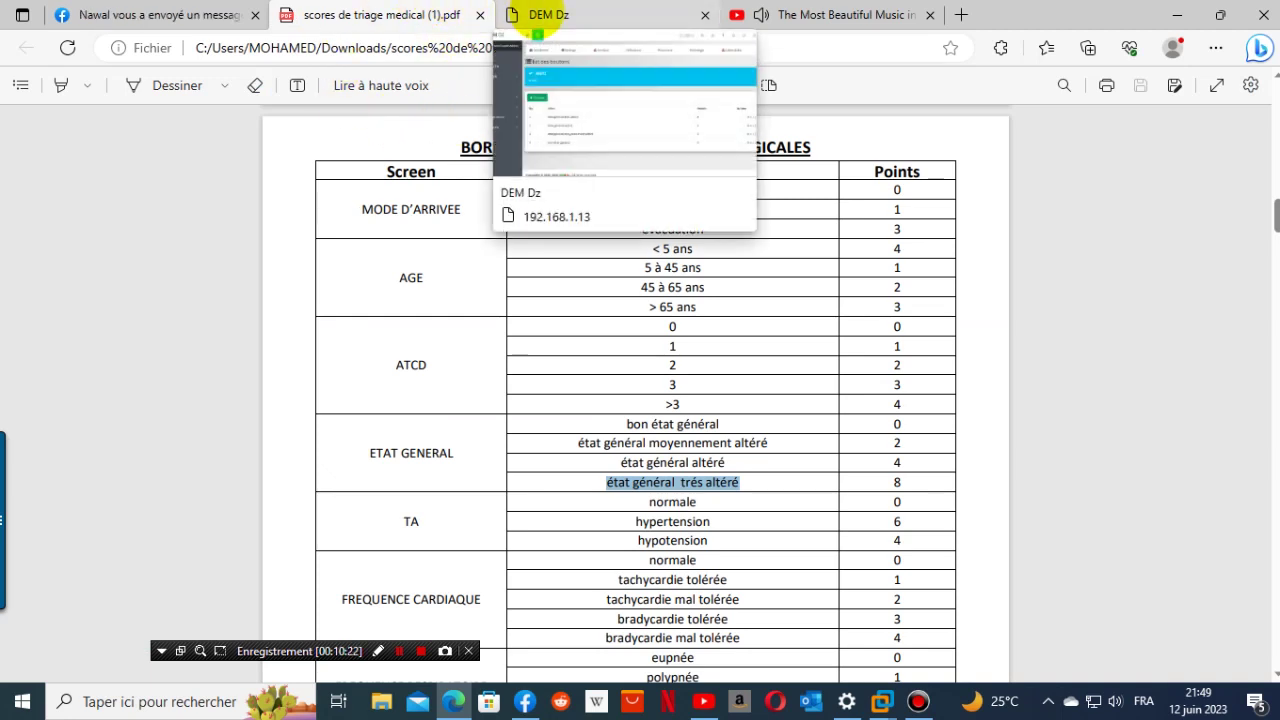
# - Open the Urgence kiosk's Screen list and begin adding a new screen
pyautogui.click(548, 16)
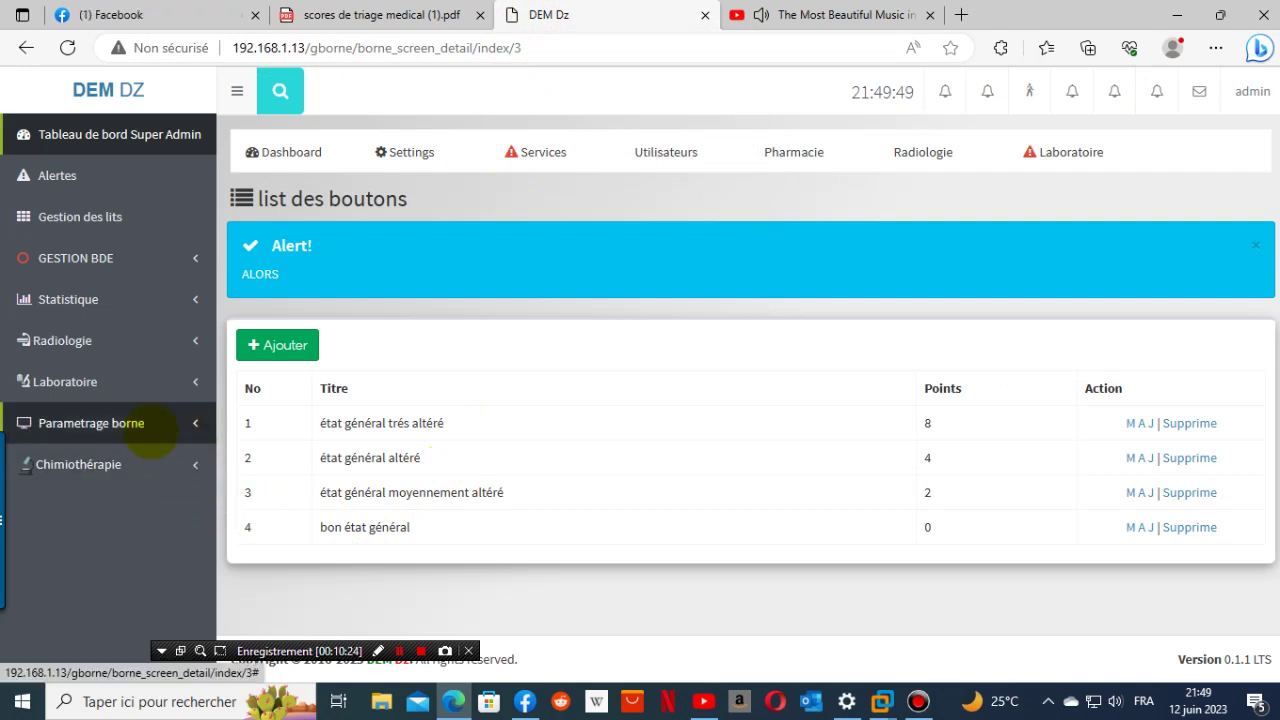
pyautogui.click(145, 420)
pyautogui.click(70, 540)
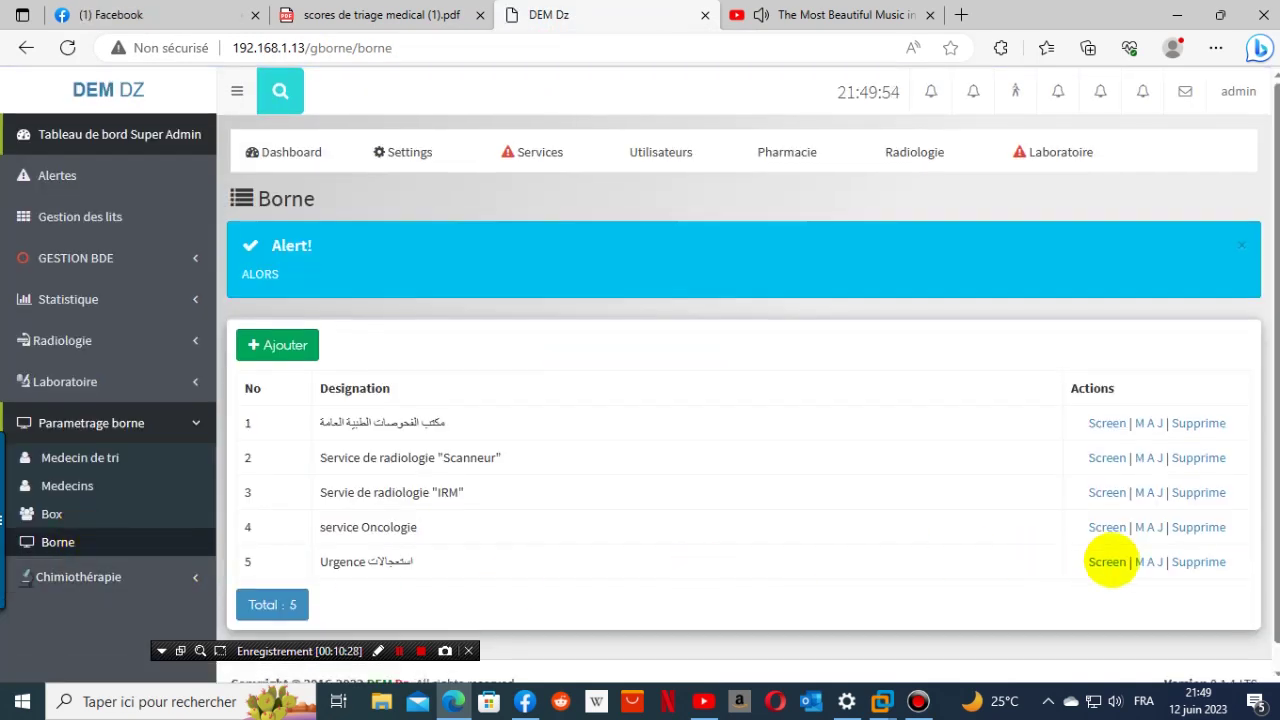
pyautogui.click(1106, 562)
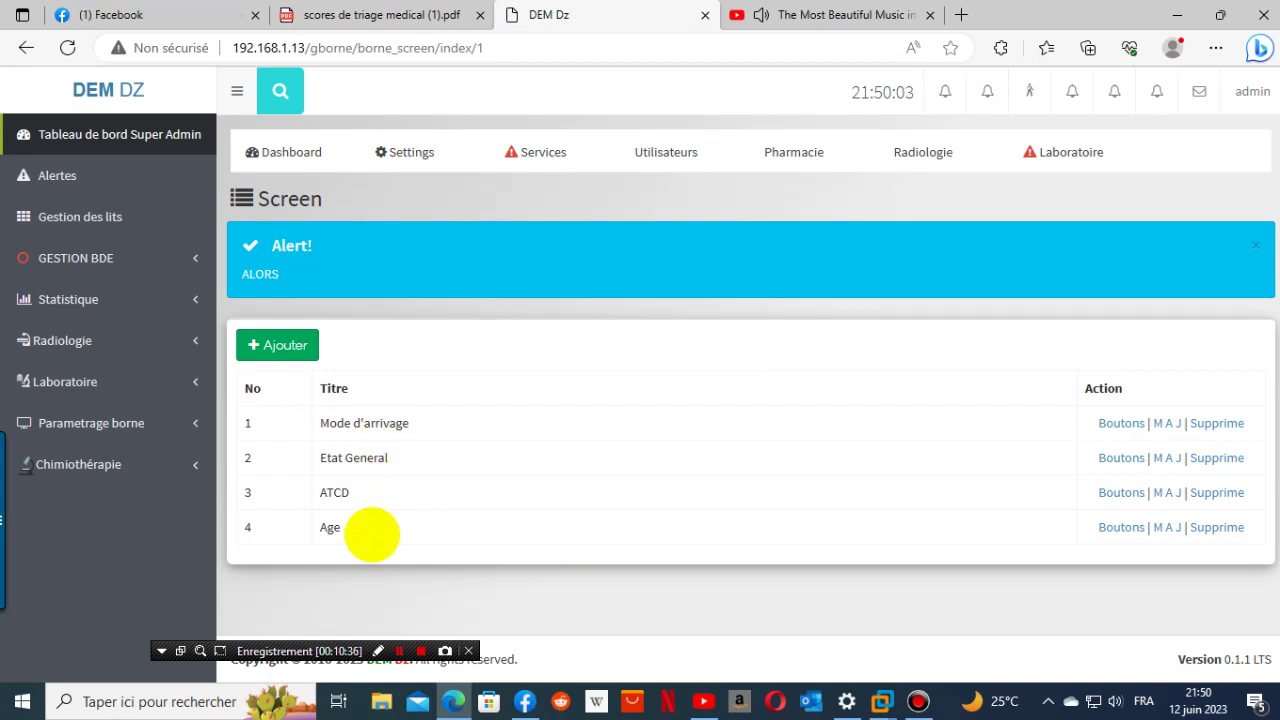
pyautogui.click(310, 340)
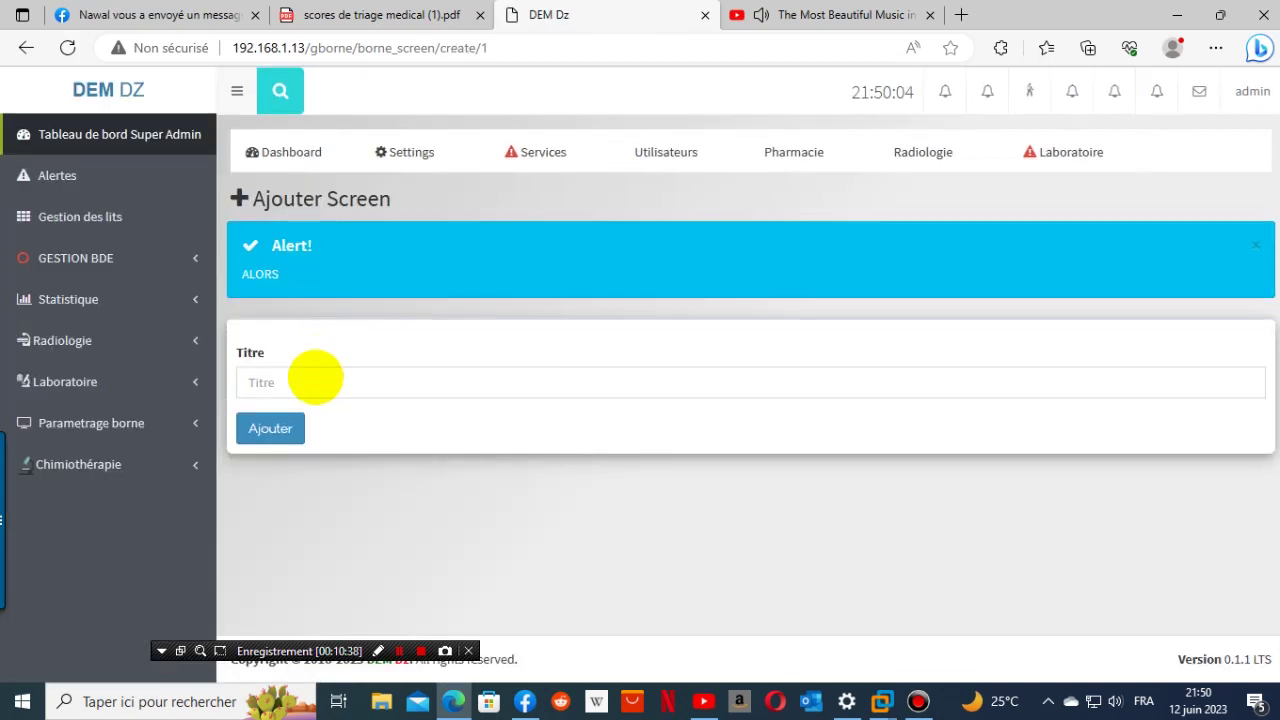
pyautogui.click(315, 380)
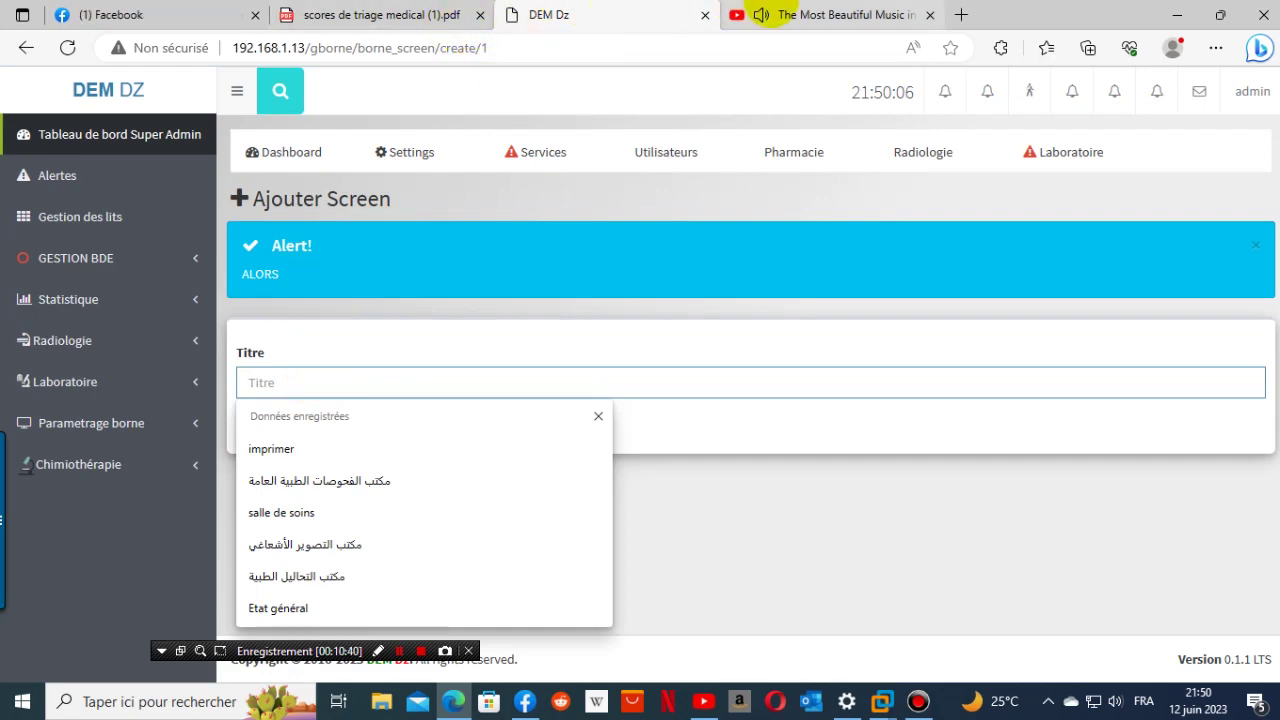
pyautogui.click(778, 14)
# - Copy the TA heading from the PDF and save it as the new screen's title
pyautogui.click(557, 14)
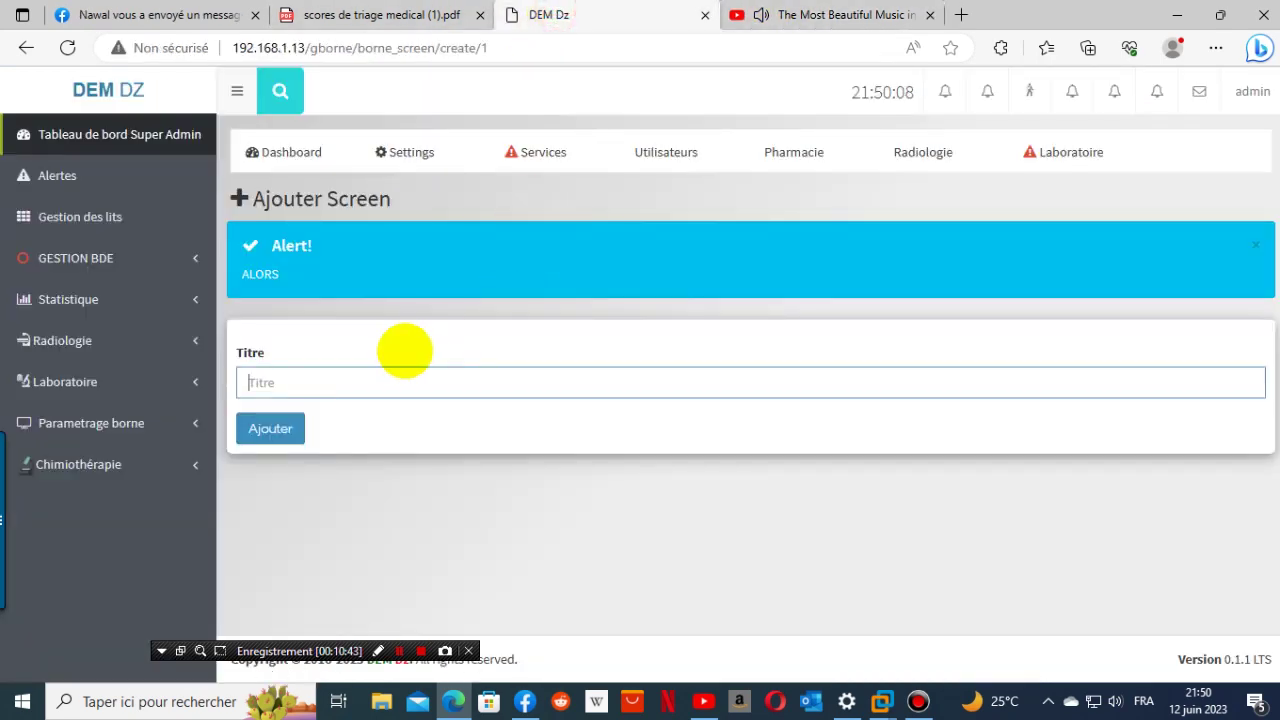
pyautogui.click(400, 15)
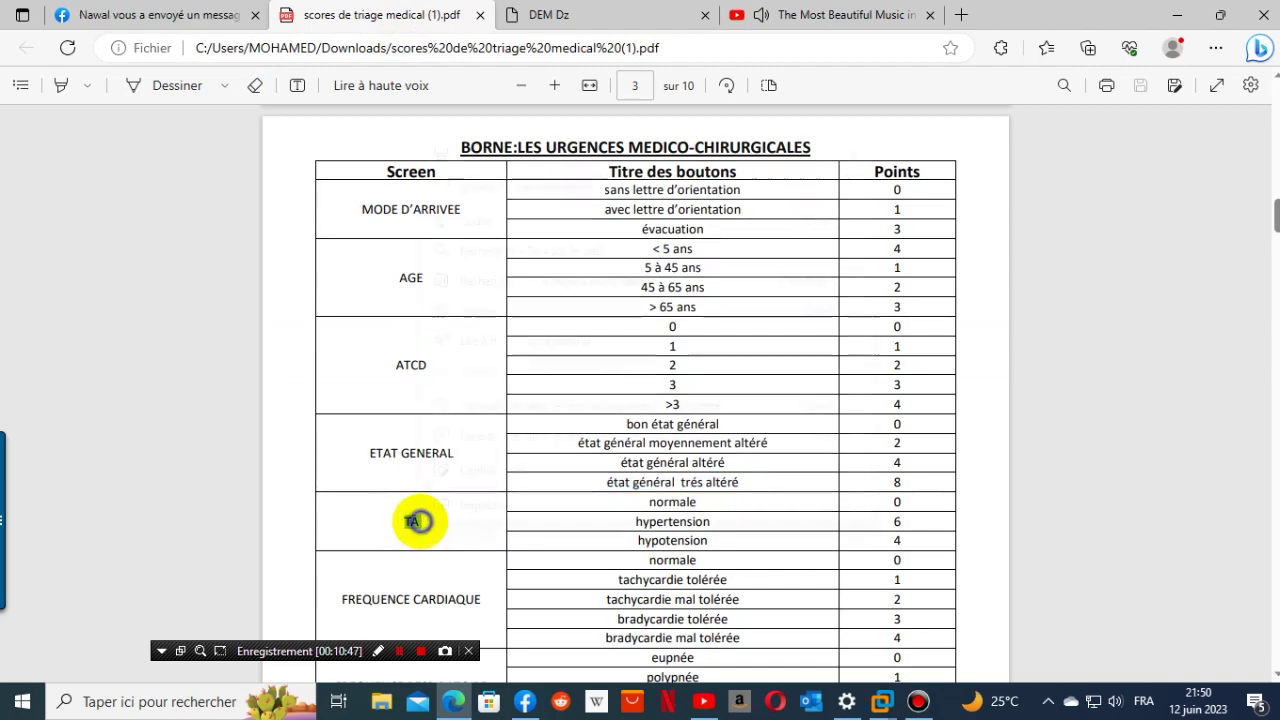
pyautogui.rightClick(421, 521)
pyautogui.click(478, 220)
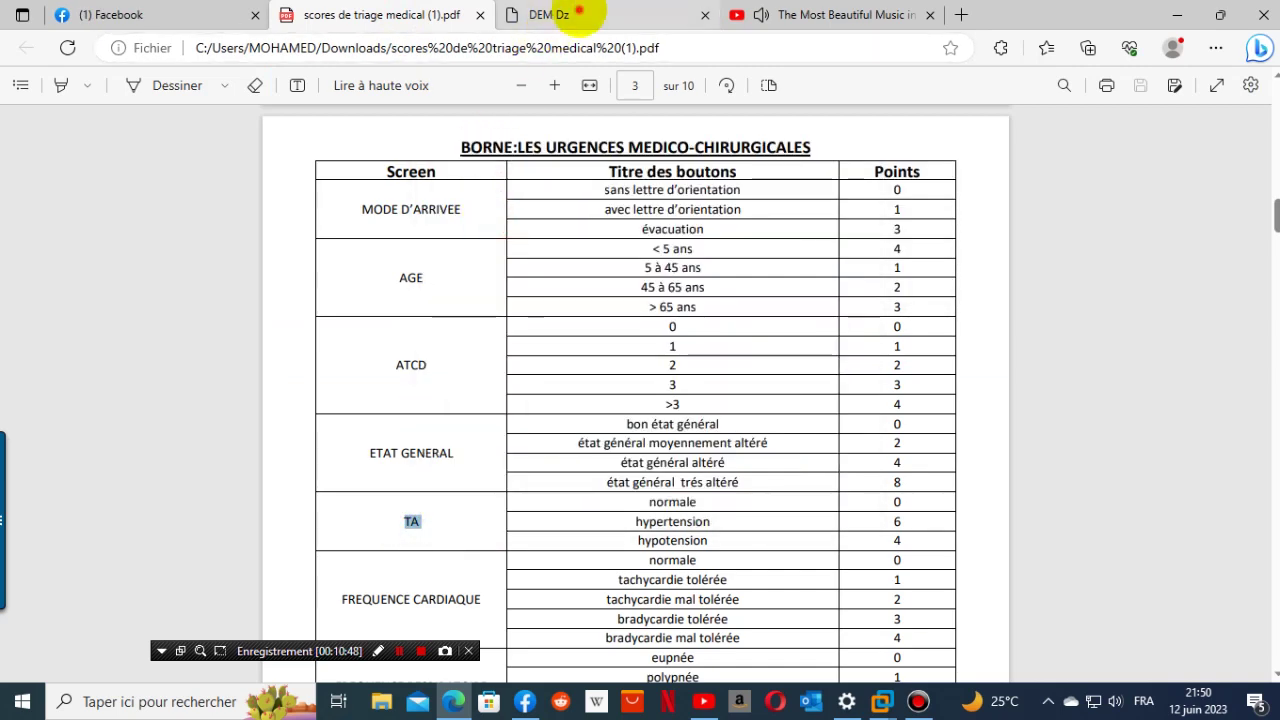
pyautogui.click(560, 14)
pyautogui.rightClick(347, 375)
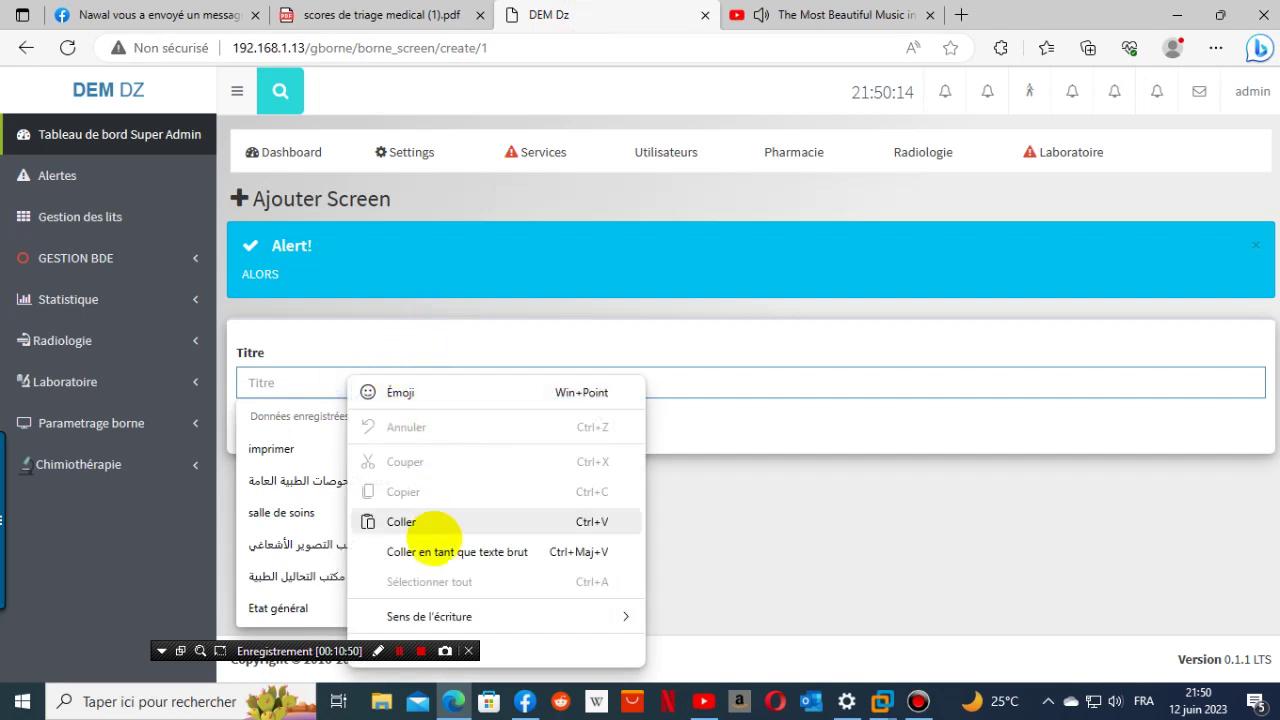
pyautogui.click(430, 521)
pyautogui.click(270, 428)
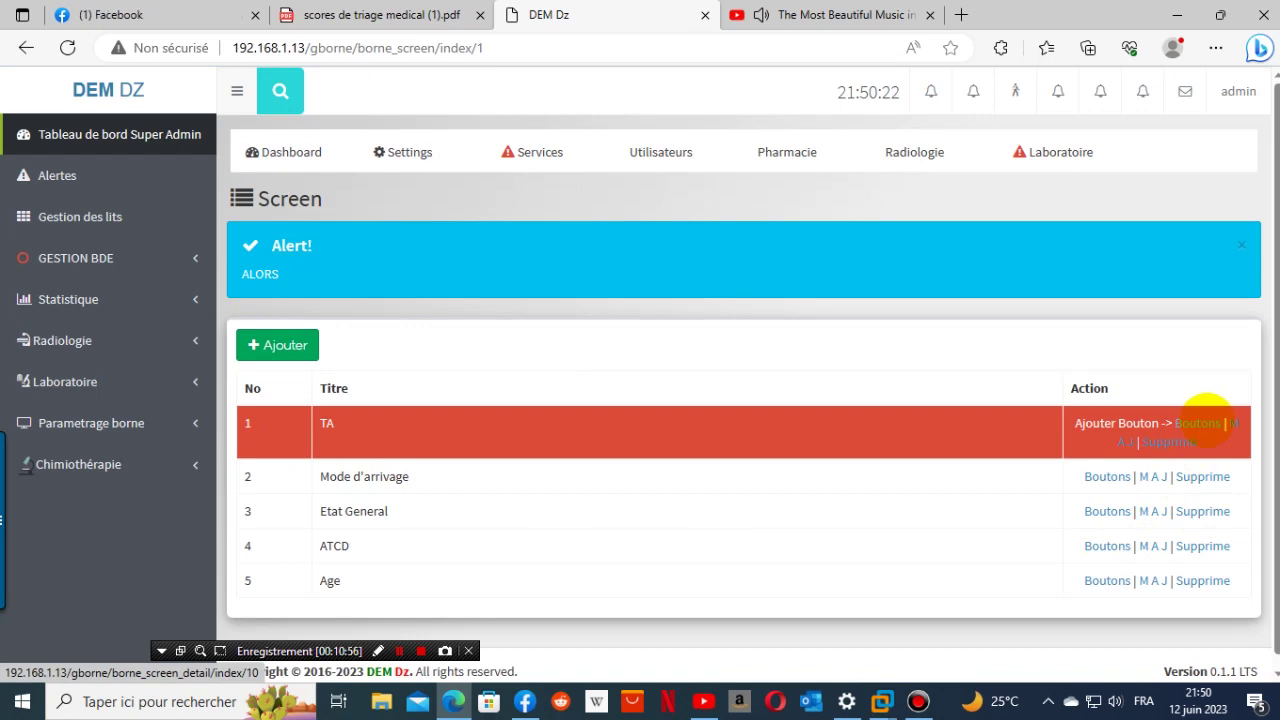
# - Start a new button on the TA screen and copy 'normale' from the PDF's TA row
pyautogui.click(1205, 423)
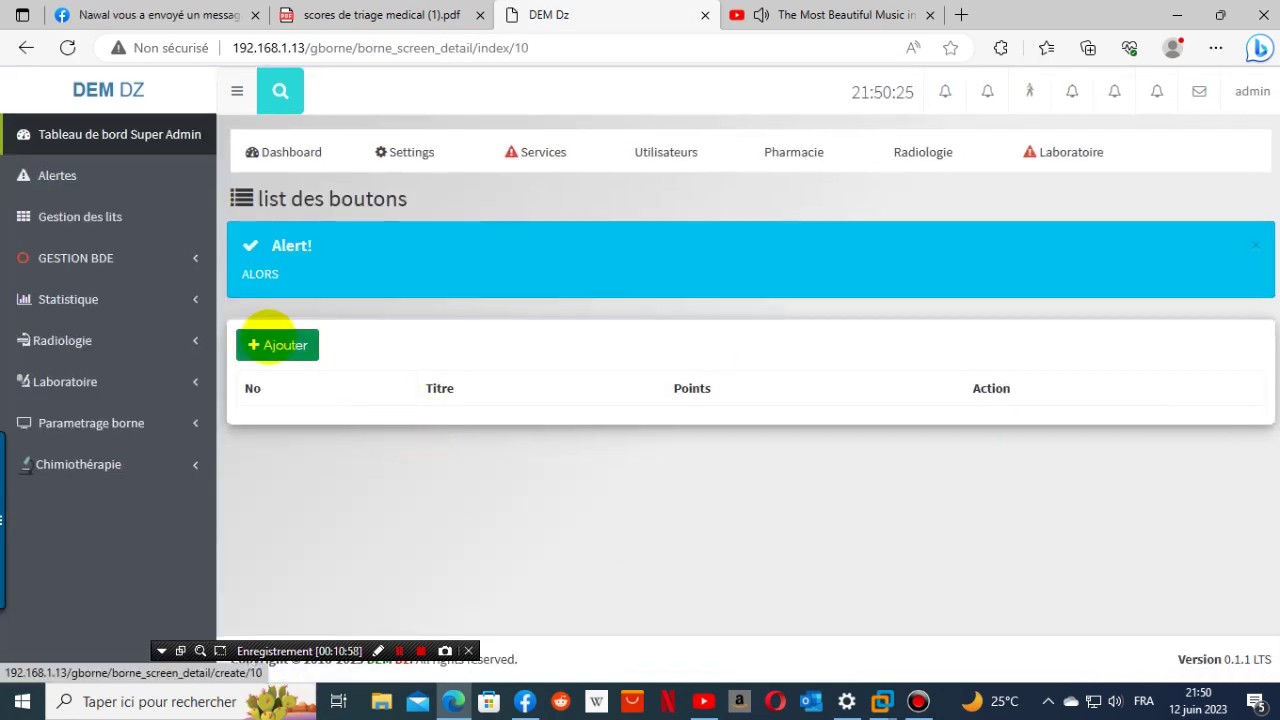
pyautogui.click(268, 340)
pyautogui.click(322, 383)
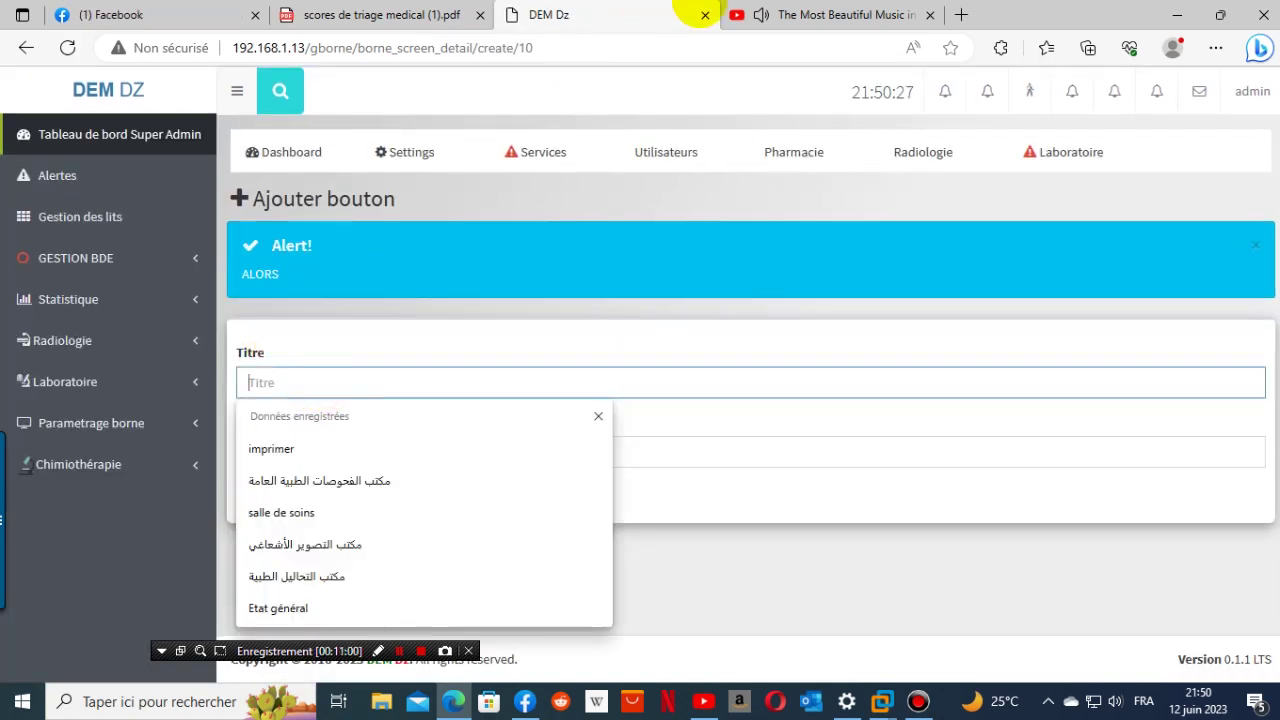
pyautogui.click(395, 15)
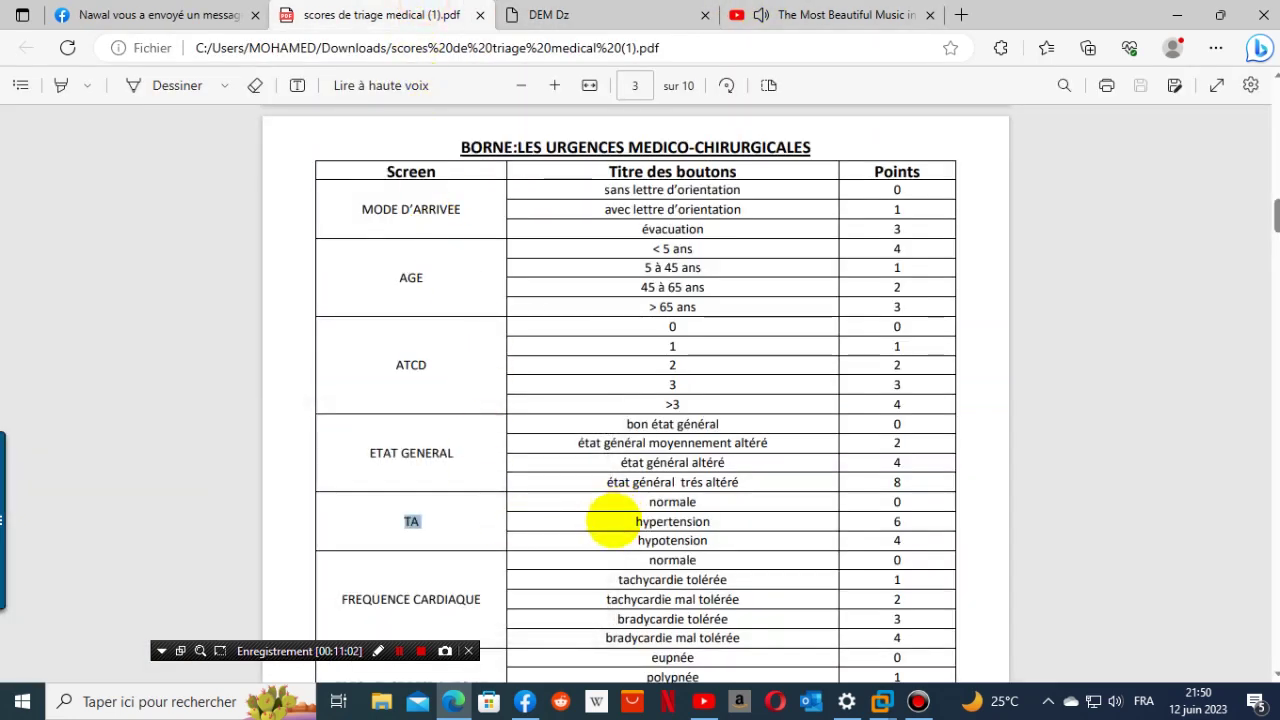
pyautogui.moveTo(640, 504); pyautogui.dragTo(712, 505)
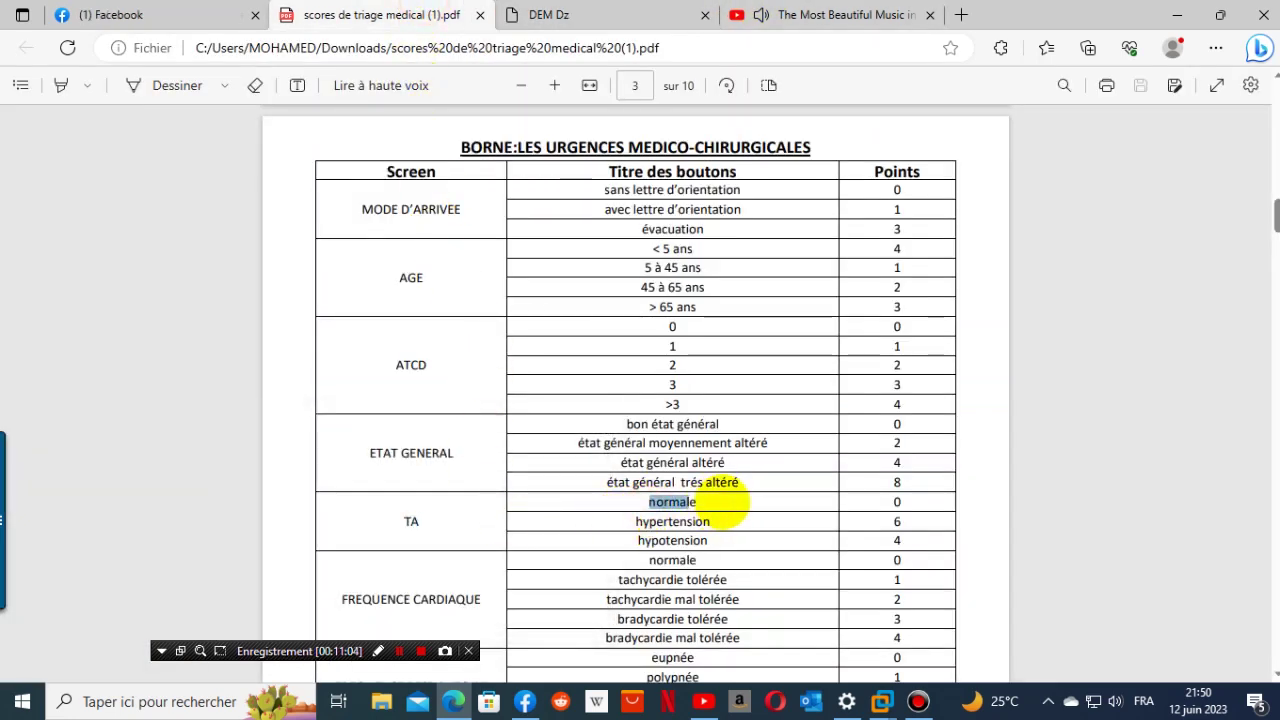
pyautogui.click(715, 503)
pyautogui.moveTo(642, 503); pyautogui.dragTo(757, 501)
pyautogui.hotkey('ctrl', 'c')
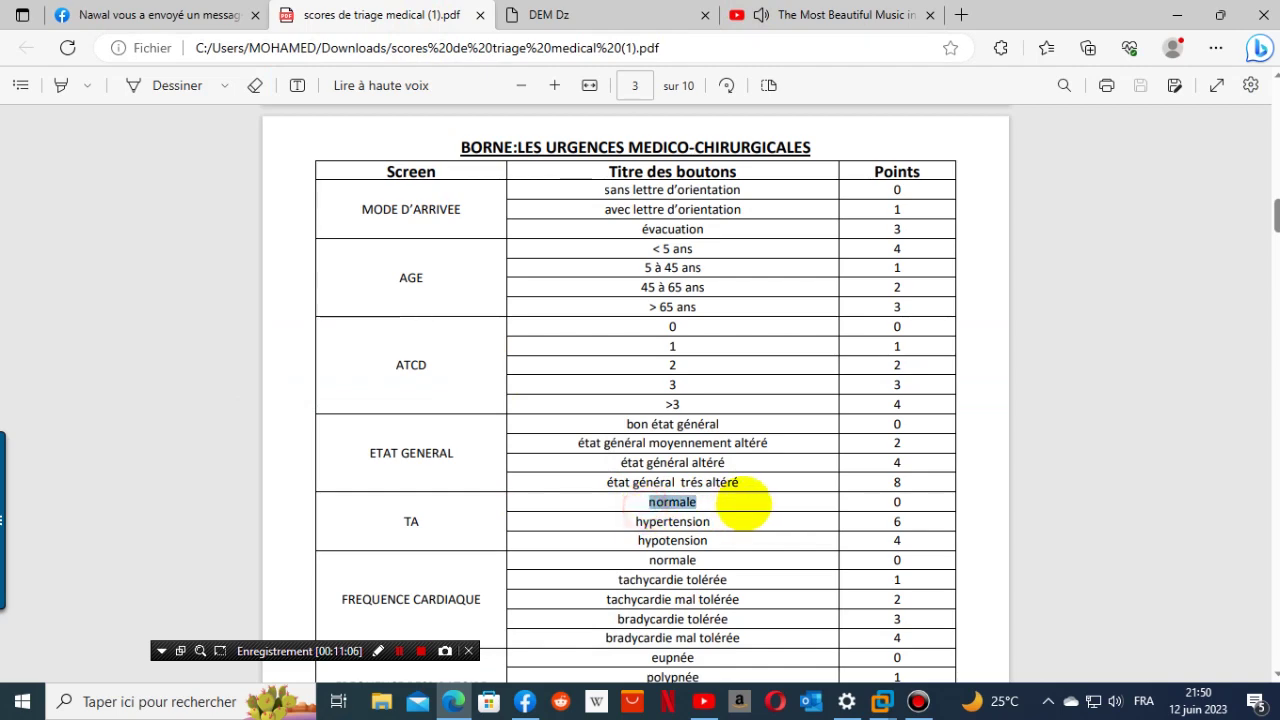
pyautogui.rightClick(712, 508)
pyautogui.click(752, 198)
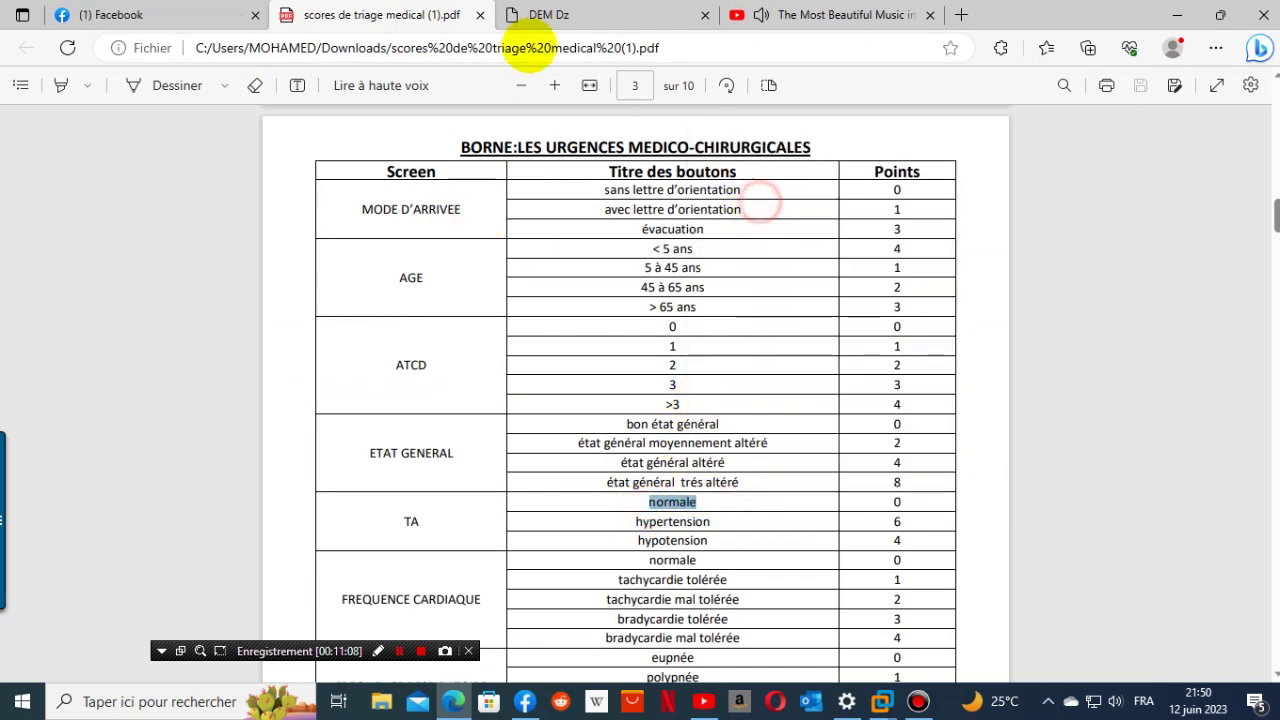
# - Paste 'normale' as the button title, enter 0 points, and save it
pyautogui.click(535, 15)
pyautogui.click(343, 380)
pyautogui.rightClick(343, 380)
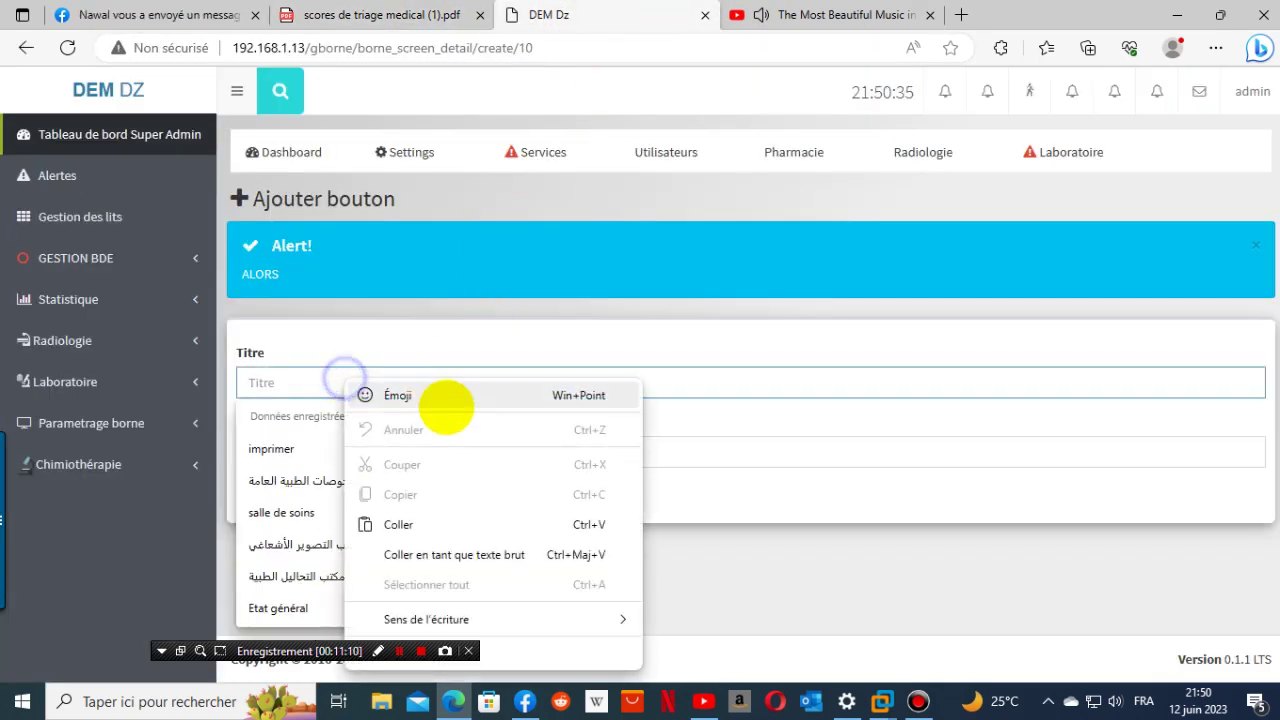
pyautogui.click(414, 523)
pyautogui.click(325, 456)
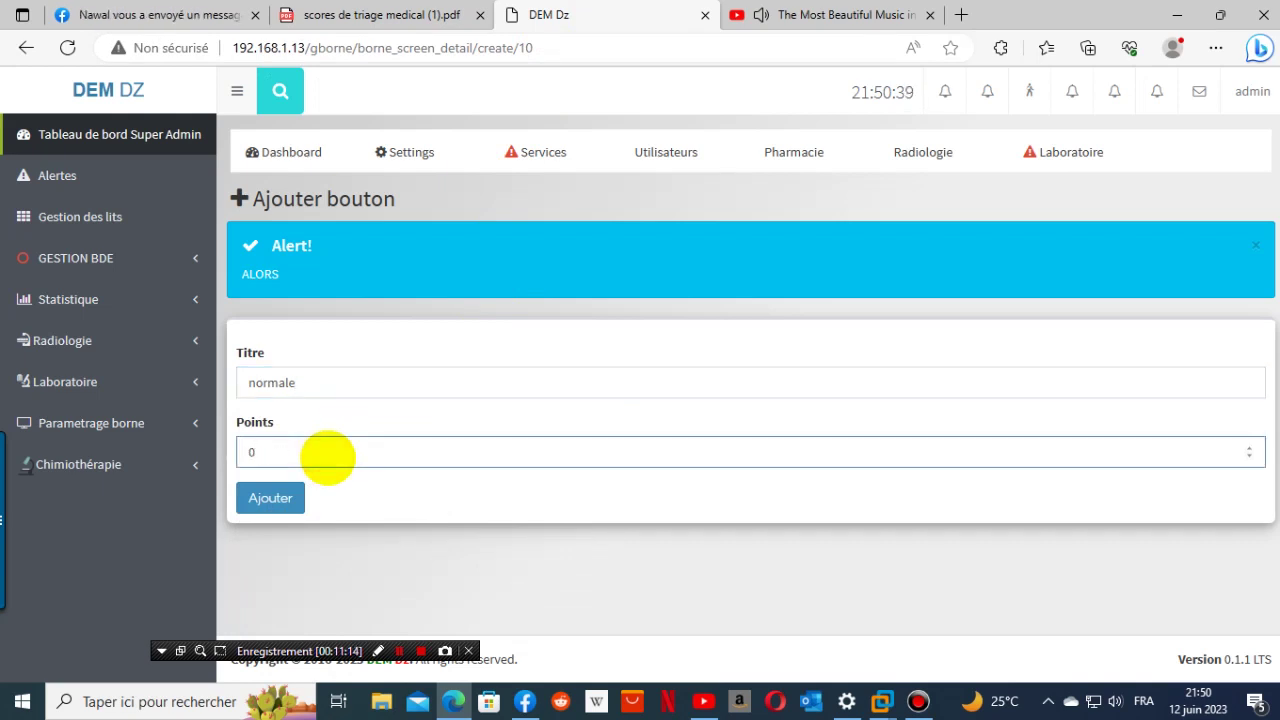
pyautogui.write('0')
pyautogui.click(270, 497)
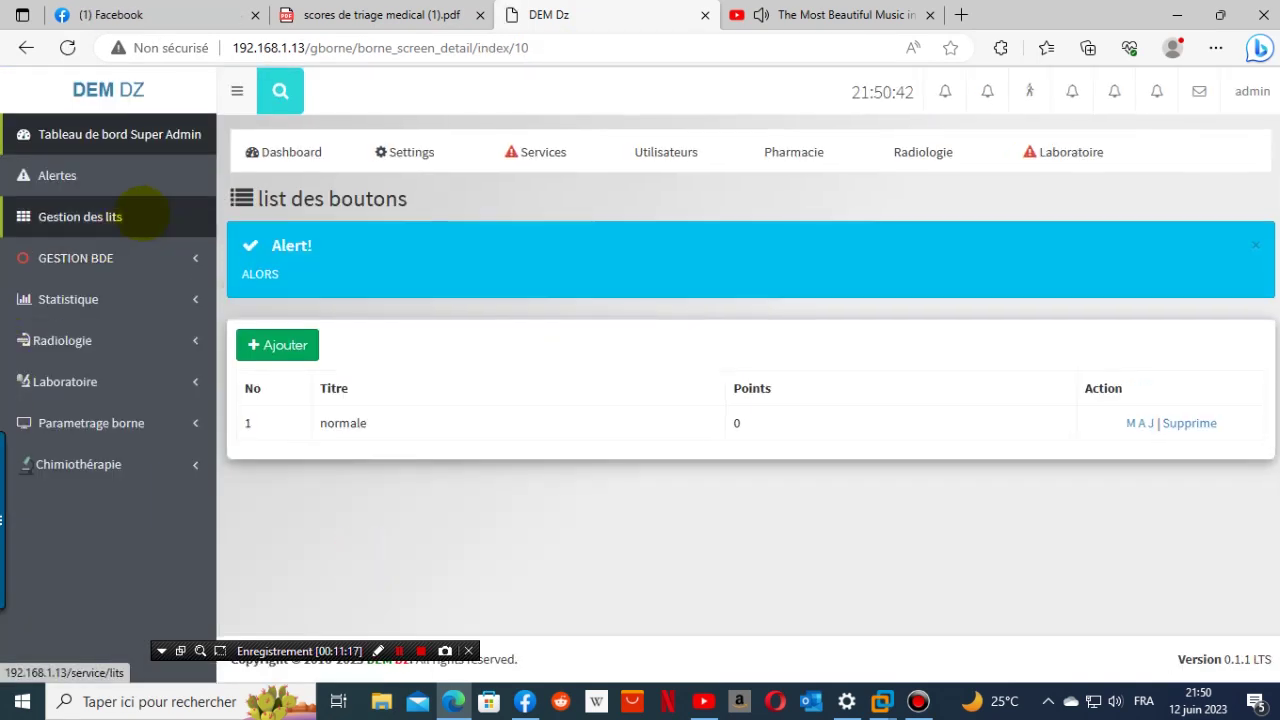
# - Copy 'hypertension' from the PDF and paste it as a new TA button title
pyautogui.click(407, 15)
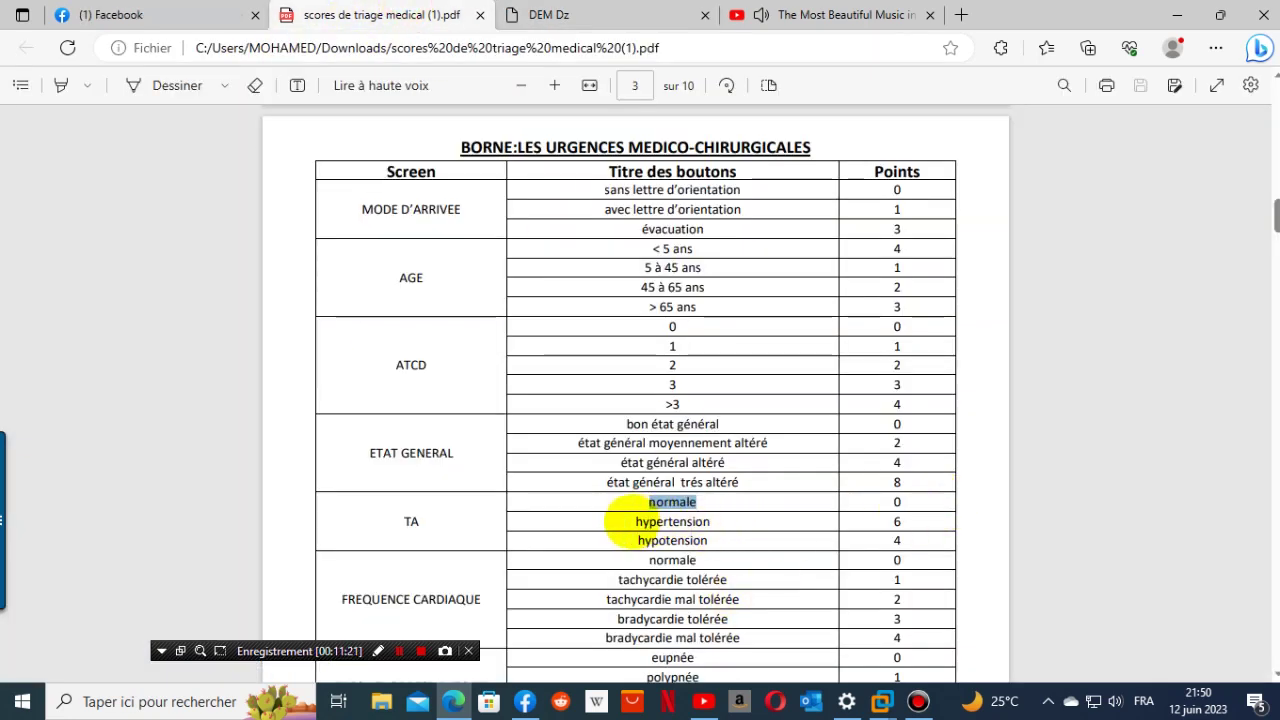
pyautogui.moveTo(632, 521); pyautogui.dragTo(735, 524)
pyautogui.hotkey('ctrl', 'c')
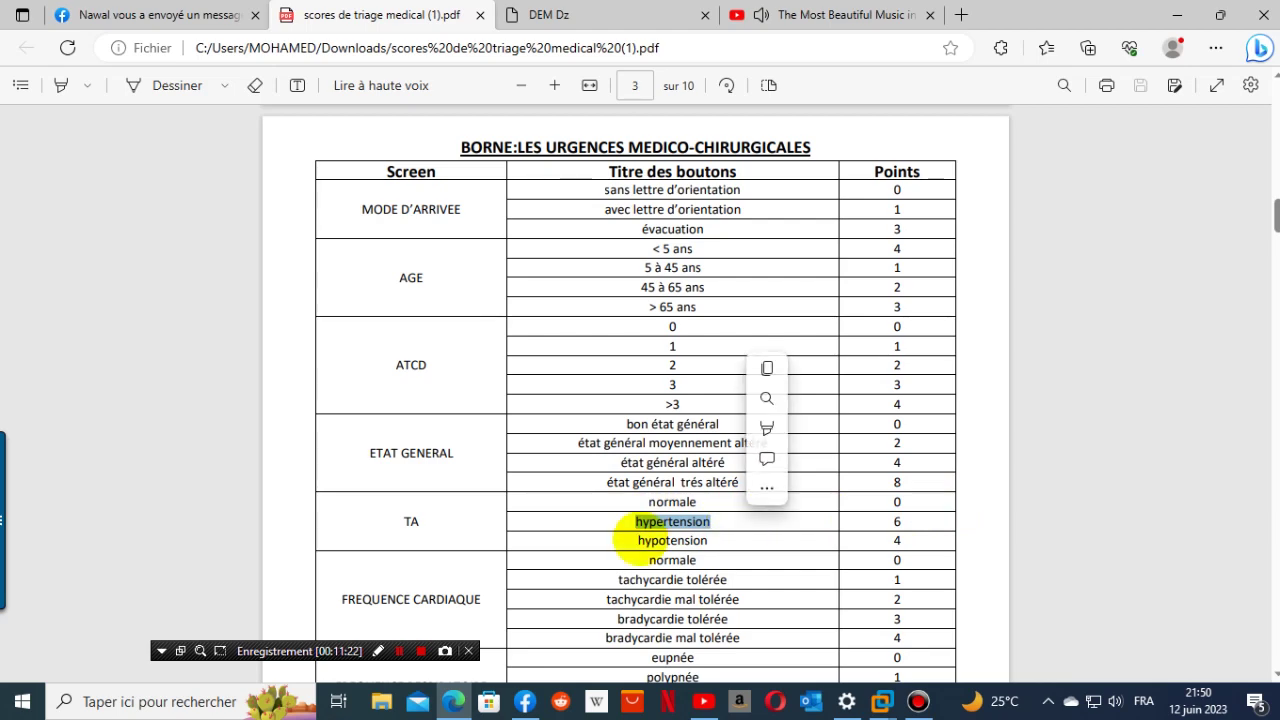
pyautogui.rightClick(652, 524)
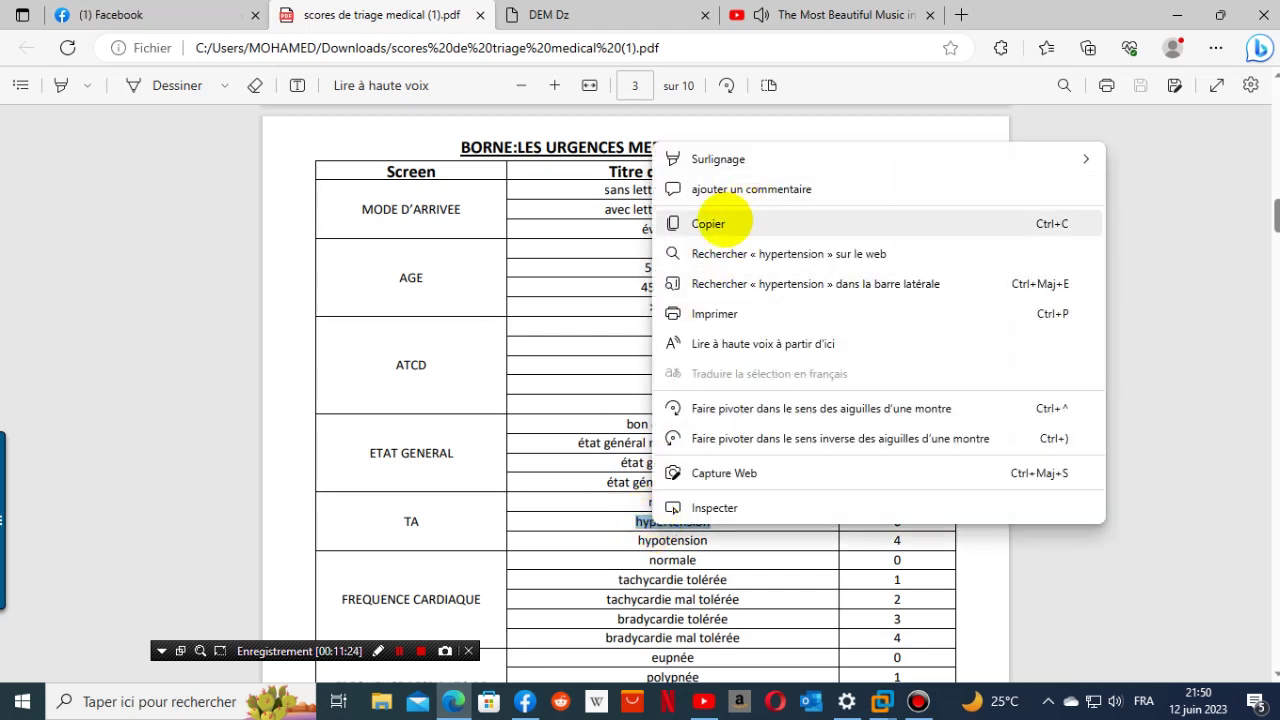
pyautogui.click(720, 221)
pyautogui.click(549, 15)
pyautogui.click(274, 344)
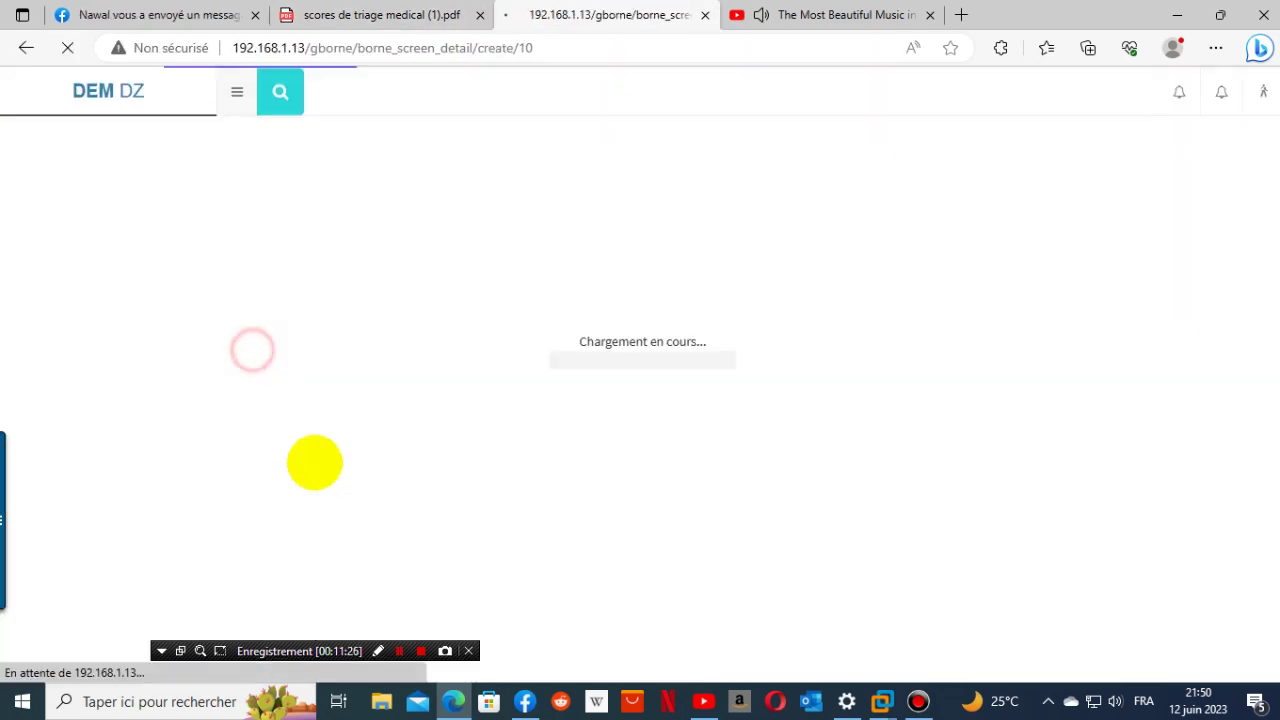
pyautogui.click(337, 386)
pyautogui.rightClick(337, 392)
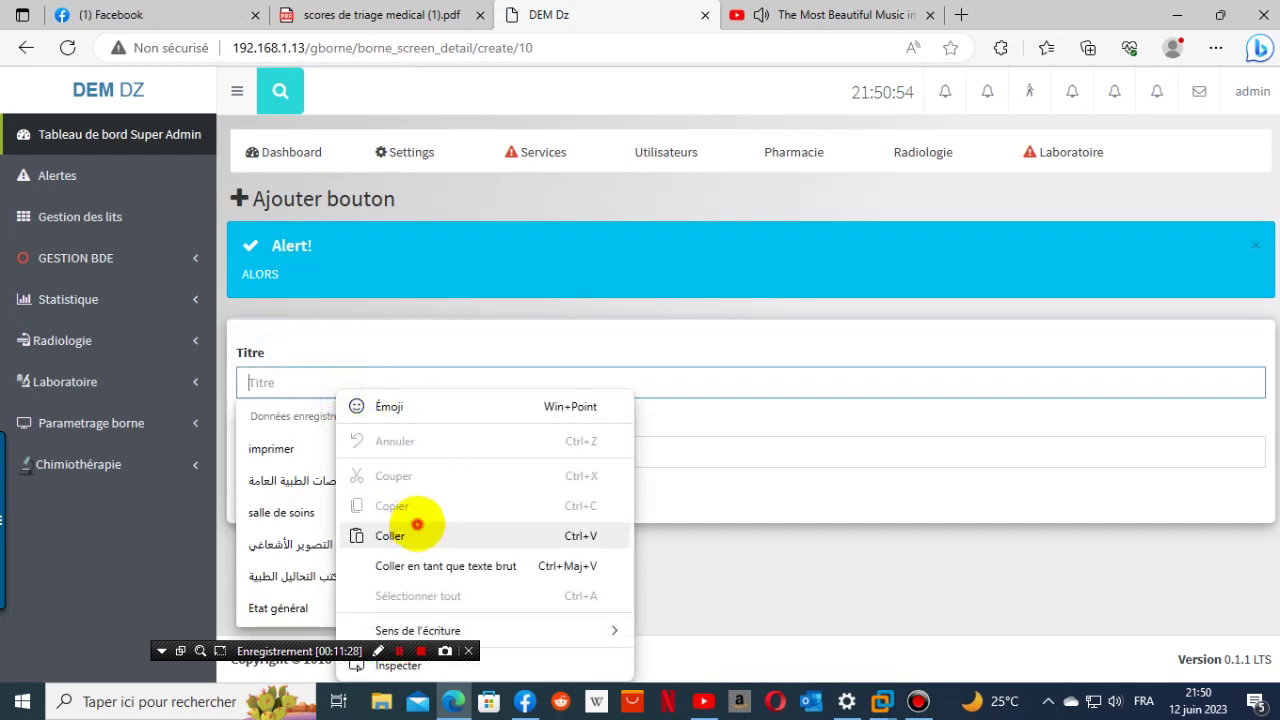
pyautogui.click(414, 526)
# - Save the hypertension button with 6 points and begin a third TA button
pyautogui.click(371, 458)
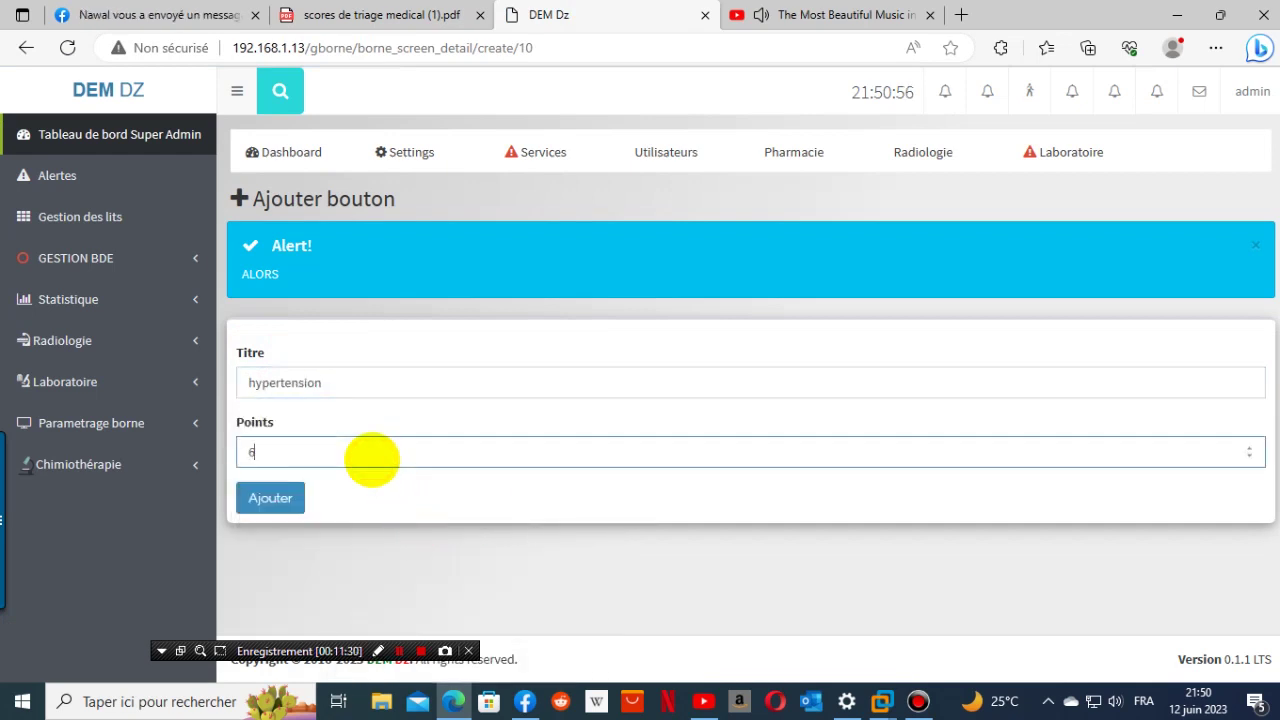
pyautogui.click(380, 15)
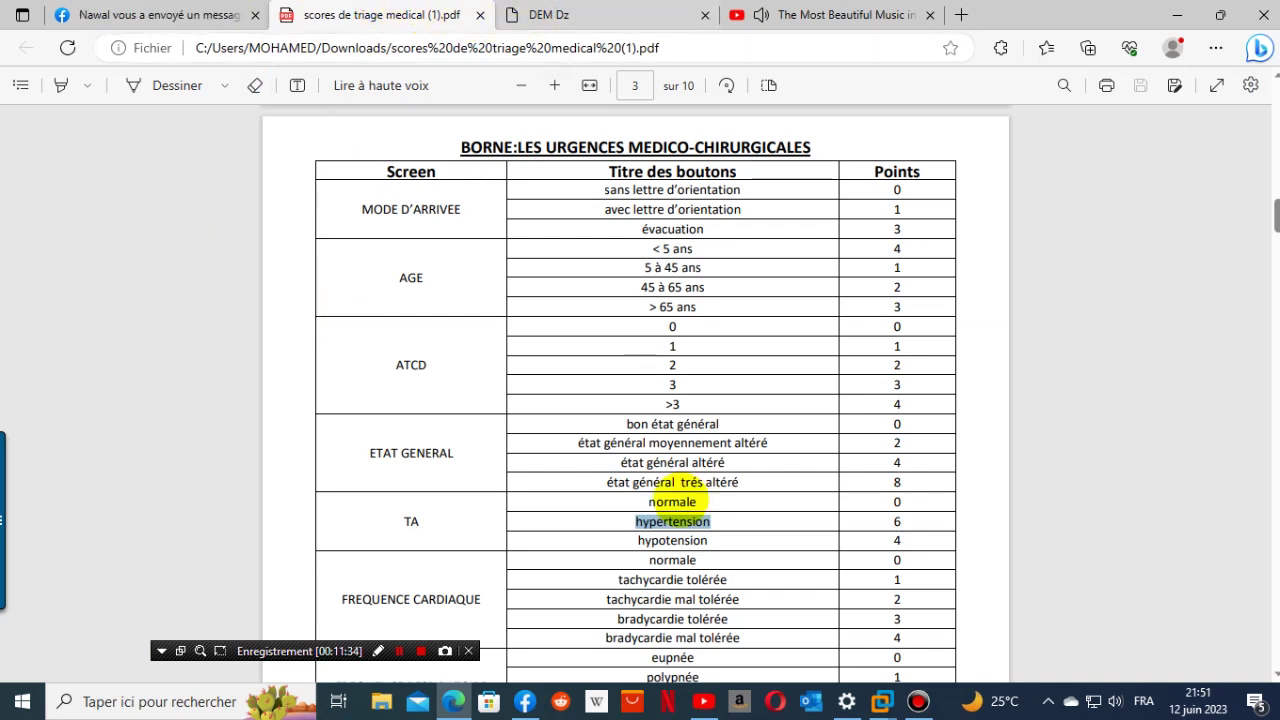
pyautogui.moveTo(630, 541); pyautogui.dragTo(812, 538)
pyautogui.hotkey('ctrl', 'c')
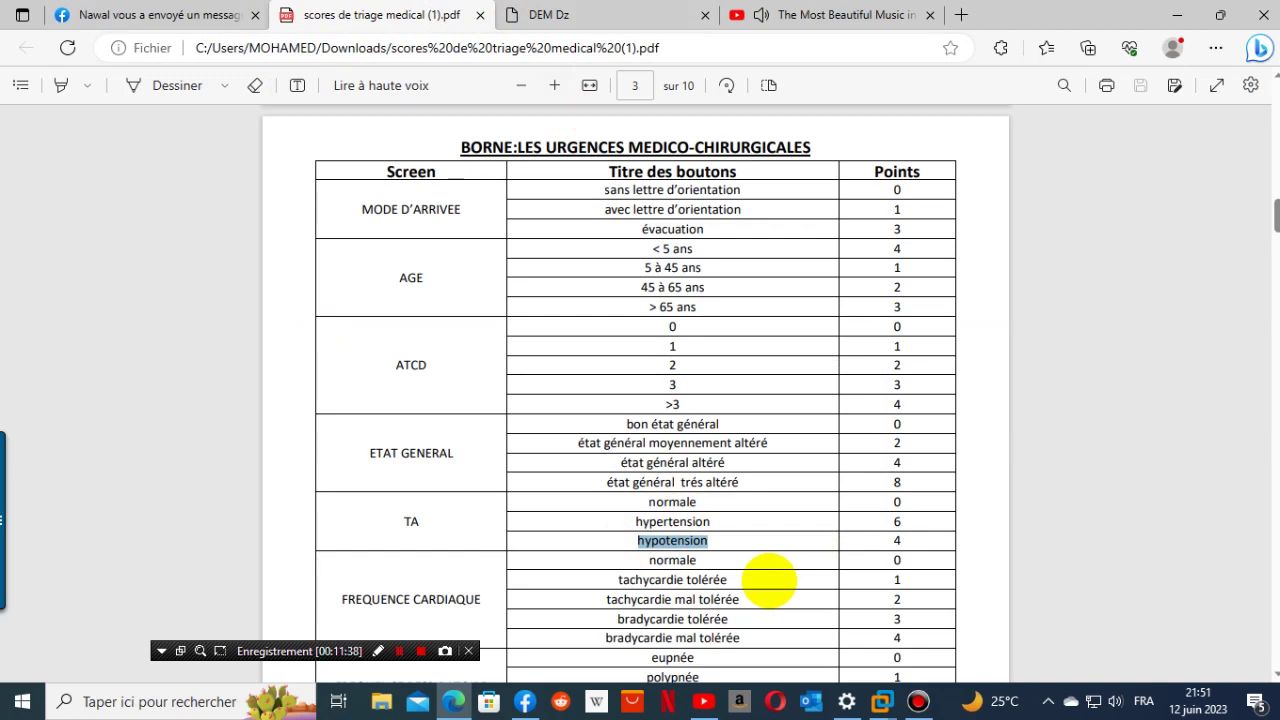
pyautogui.click(580, 15)
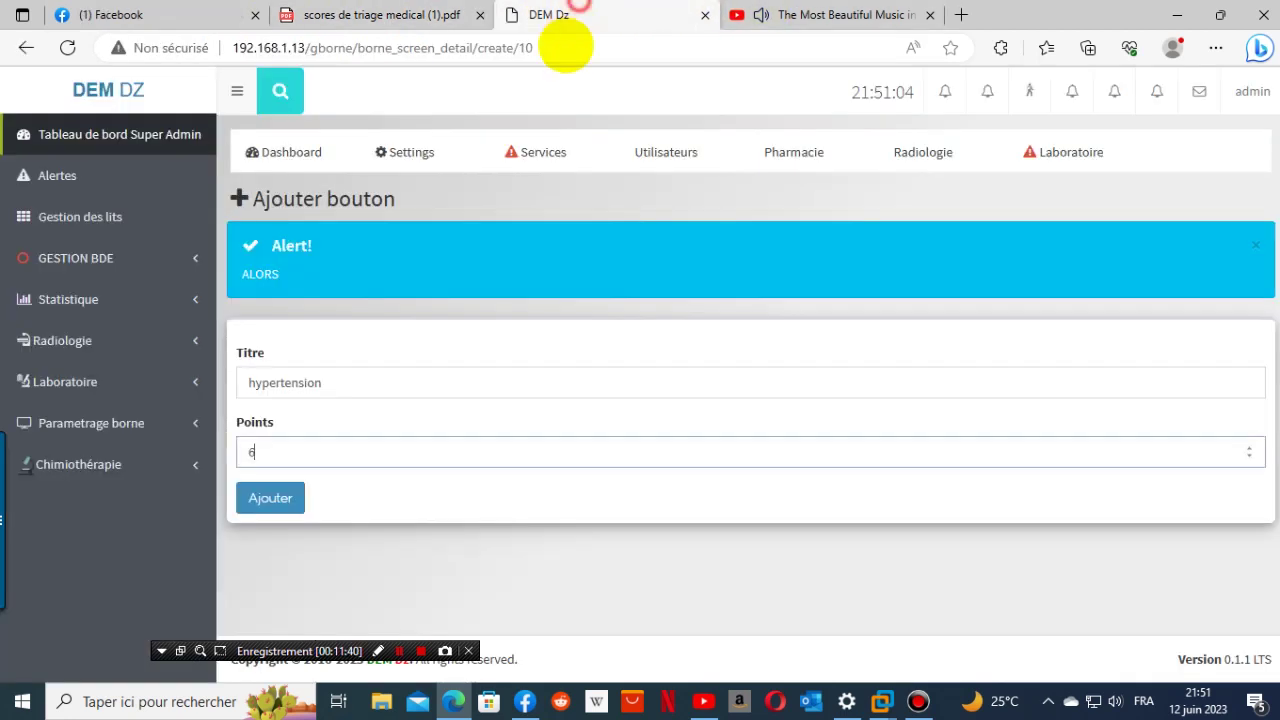
pyautogui.click(270, 497)
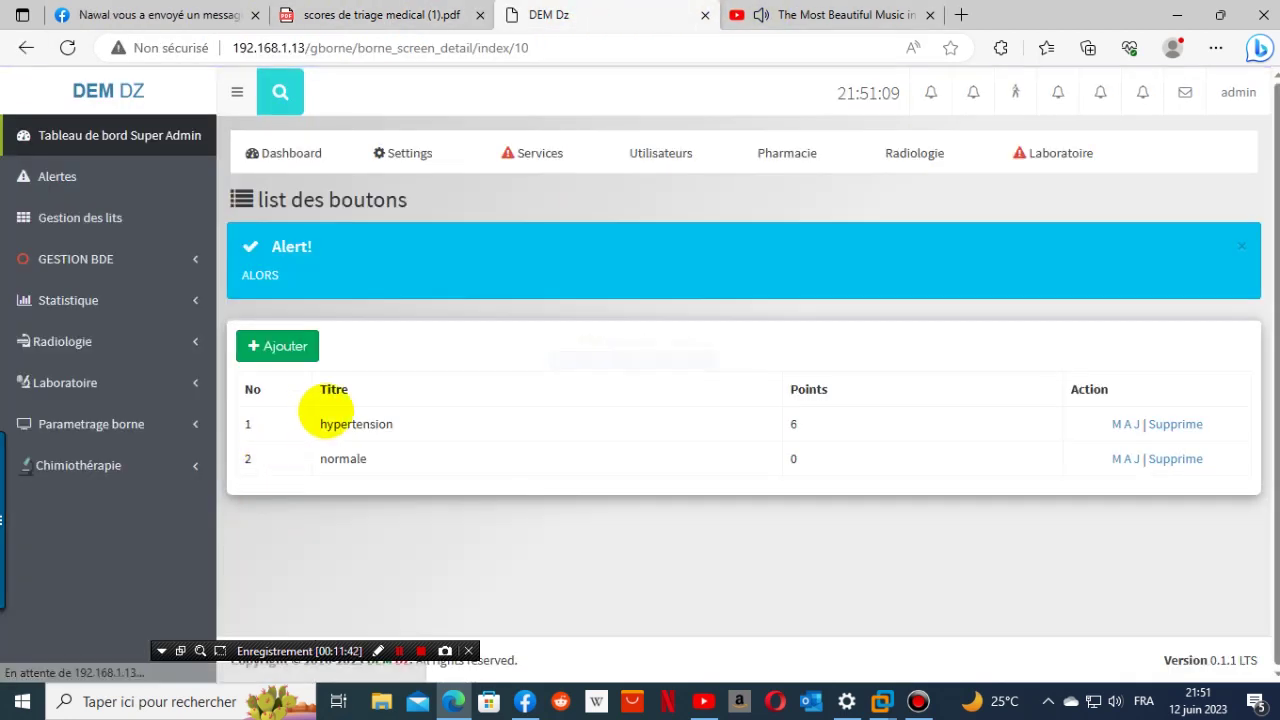
pyautogui.click(293, 348)
# - Paste 'hypotension' as the button title and save it with 4 points
pyautogui.click(360, 391)
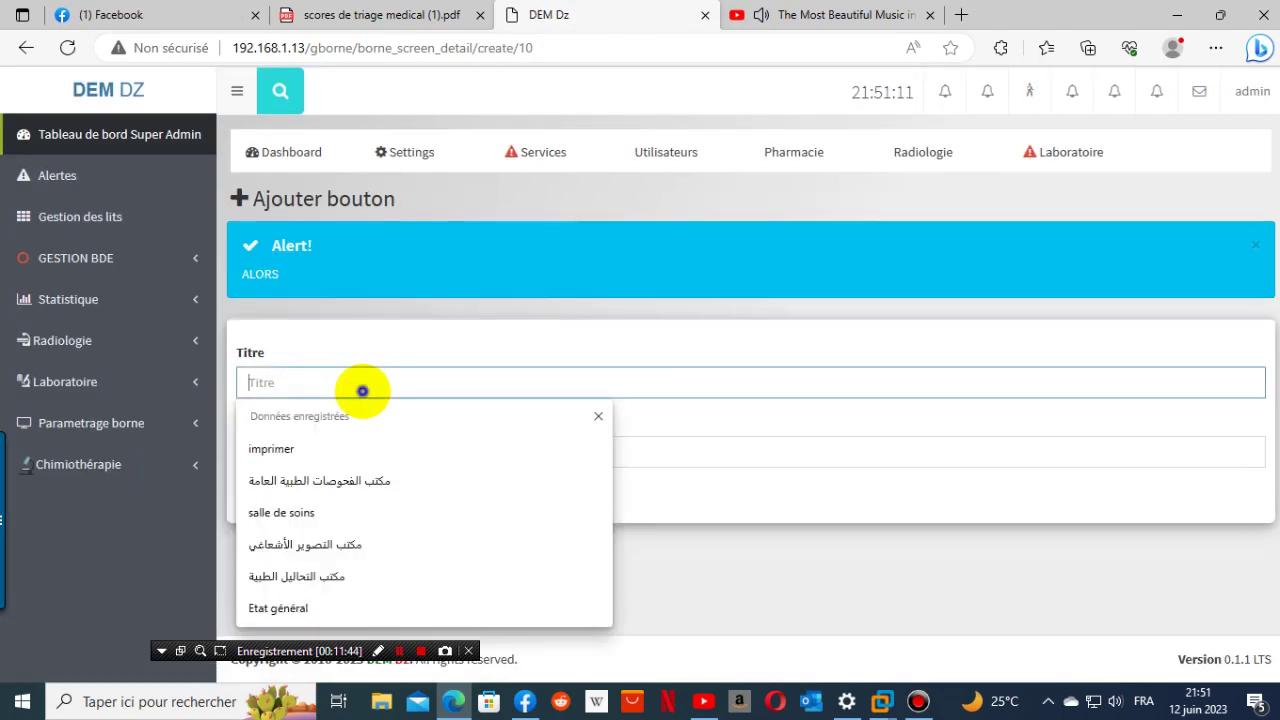
pyautogui.rightClick(360, 391)
pyautogui.click(410, 245)
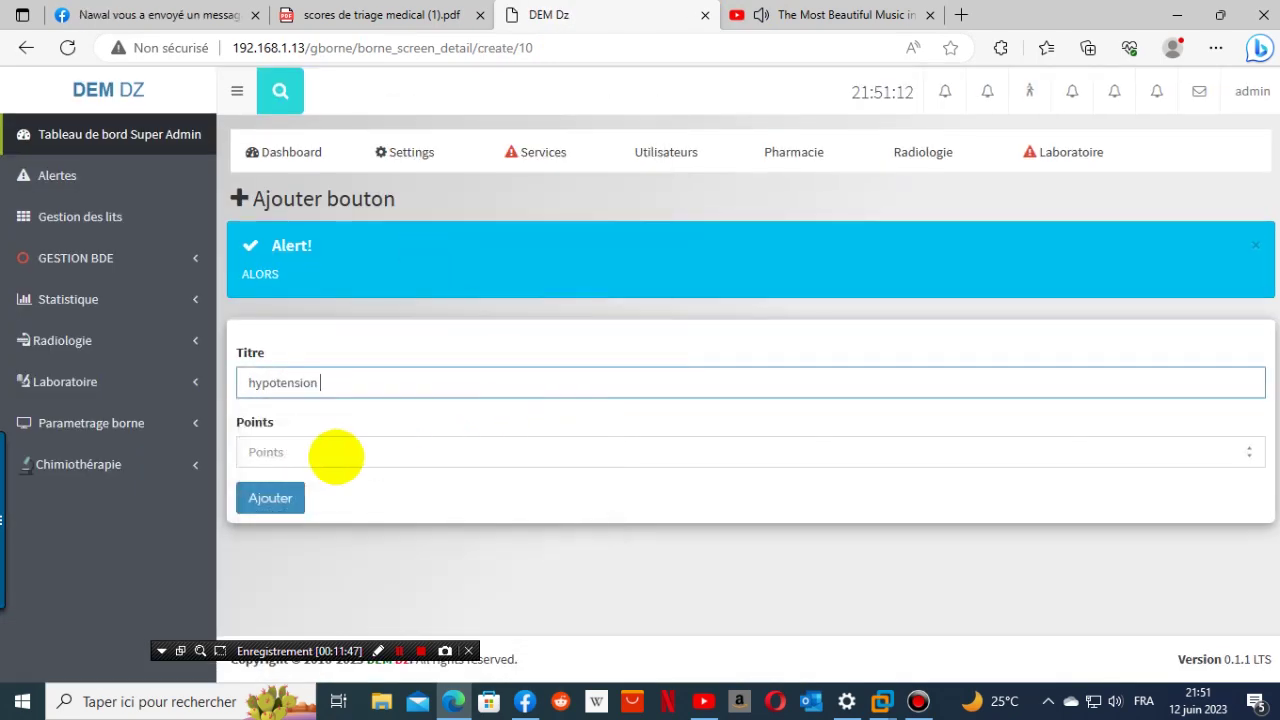
pyautogui.click(330, 452)
pyautogui.click(352, 16)
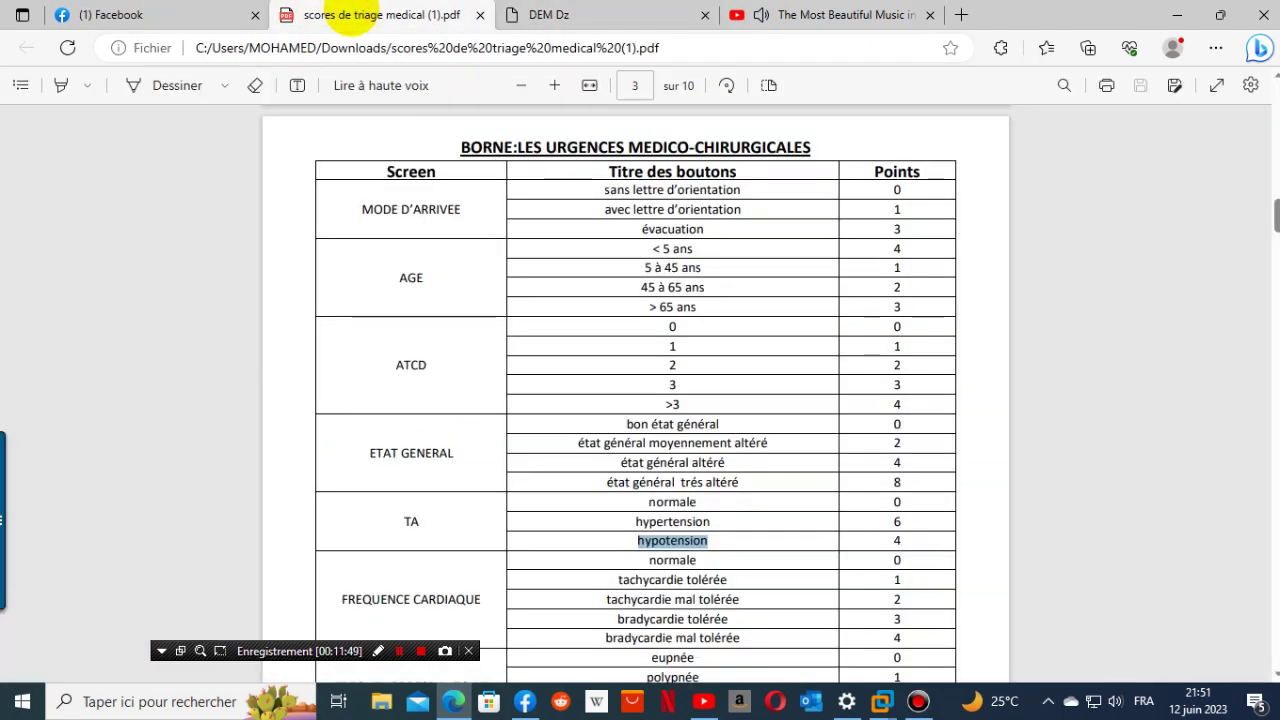
pyautogui.click(530, 14)
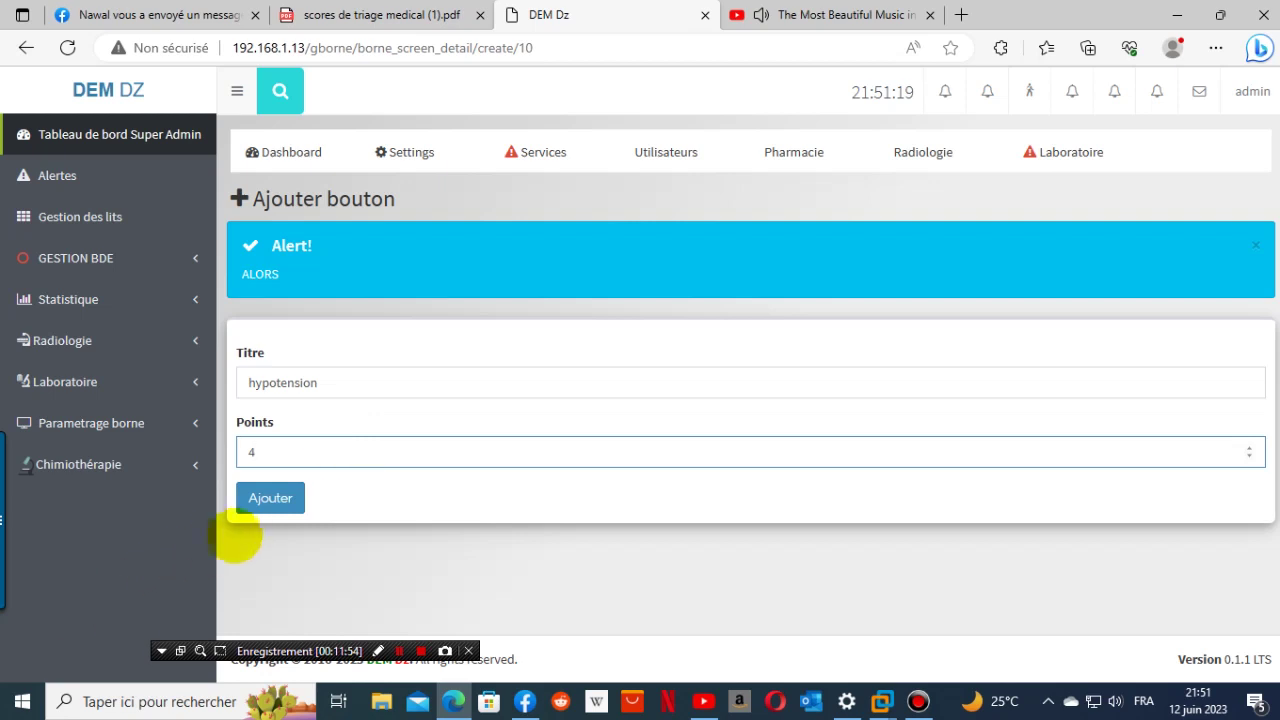
pyautogui.click(270, 497)
# - Copy the FREQUENCE CARDIAQUE heading from the PDF score table
pyautogui.click(444, 16)
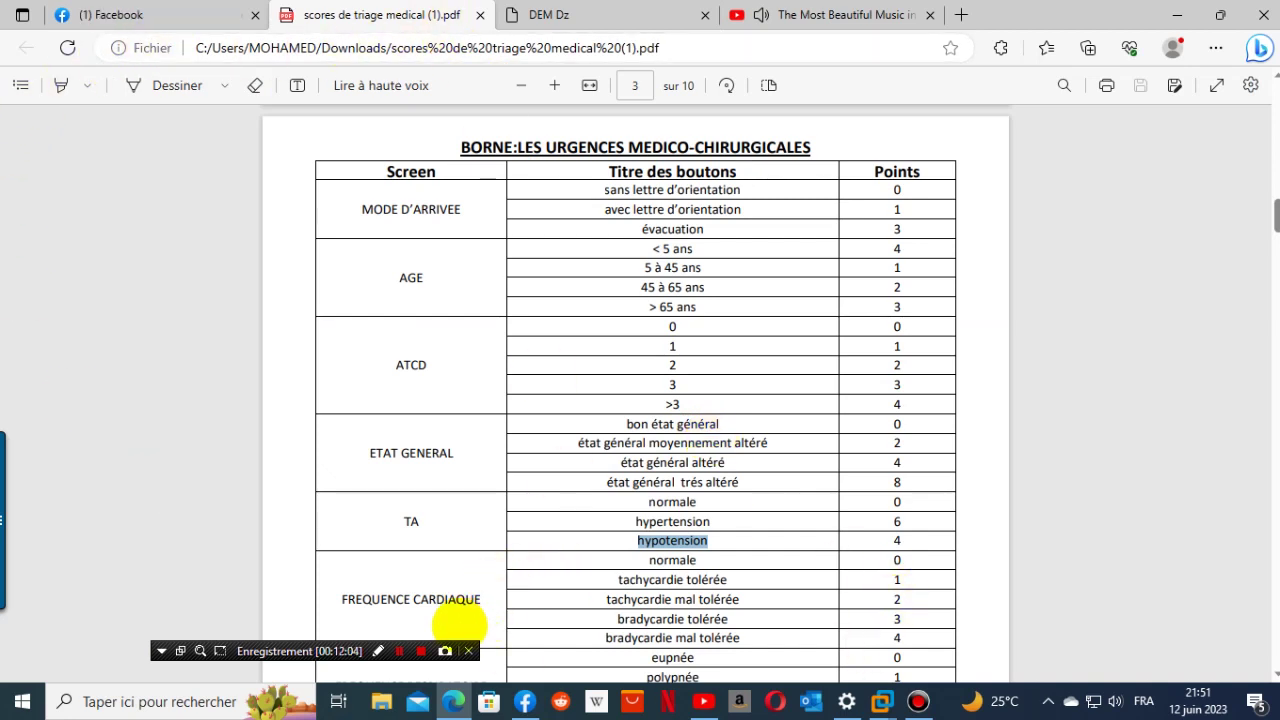
pyautogui.moveTo(338, 601); pyautogui.dragTo(484, 600)
pyautogui.hotkey('ctrl', 'c')
pyautogui.rightClick(482, 600)
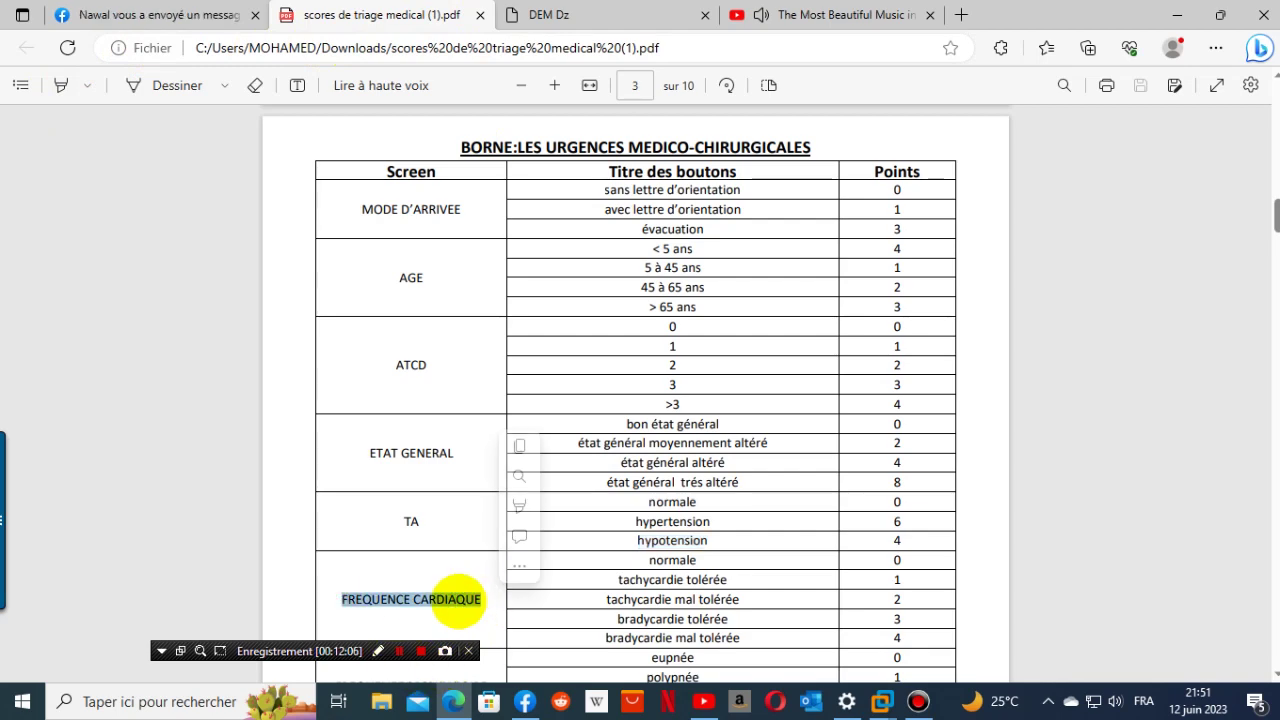
pyautogui.click(532, 297)
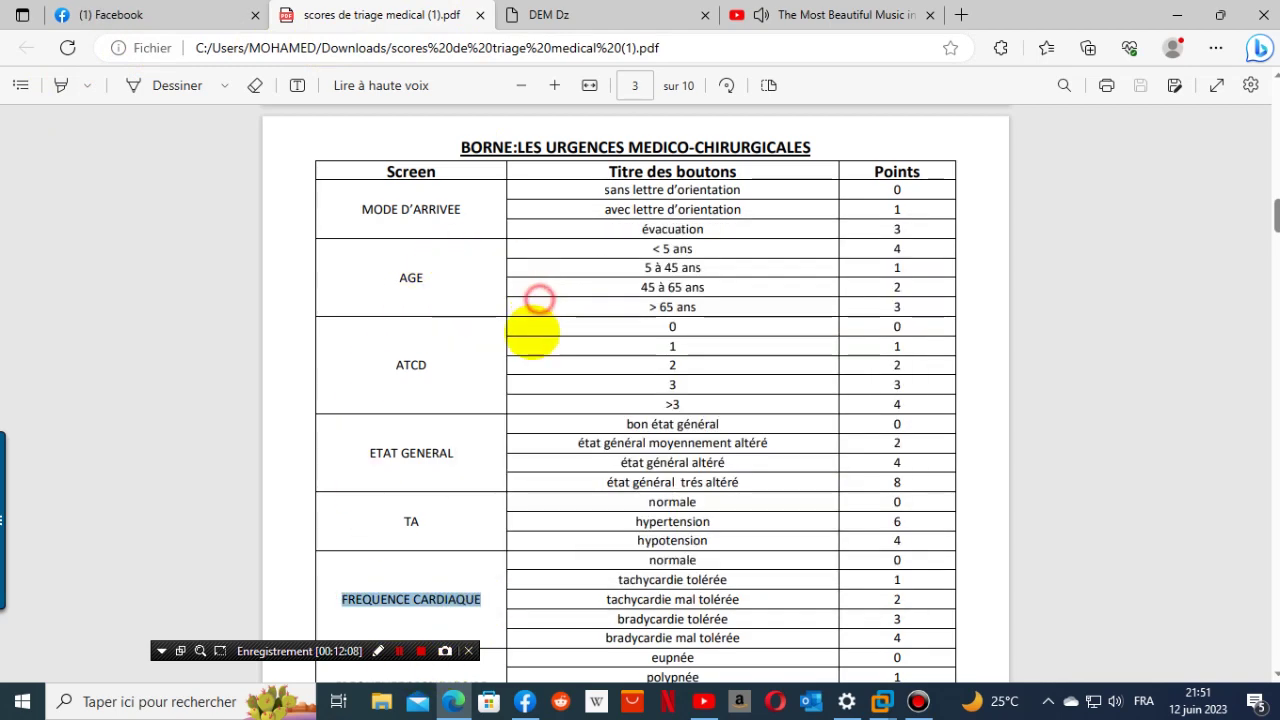
pyautogui.click(560, 15)
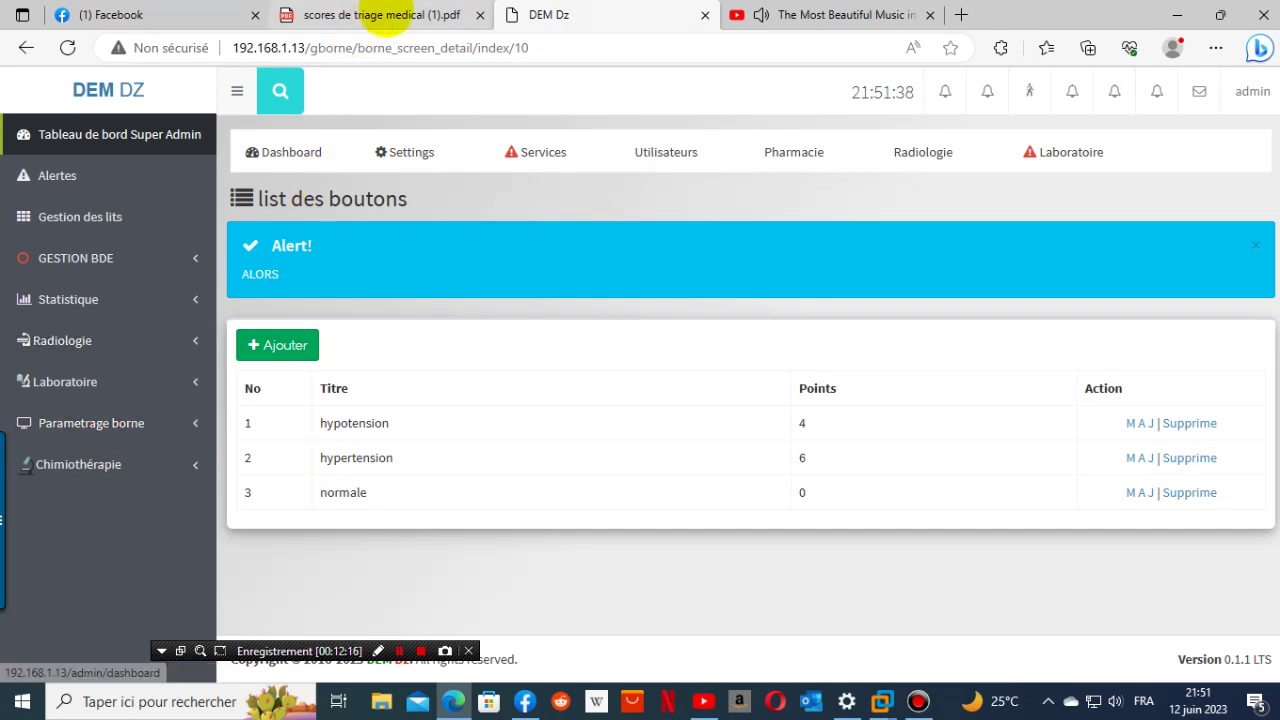
pyautogui.moveTo(386, 12)
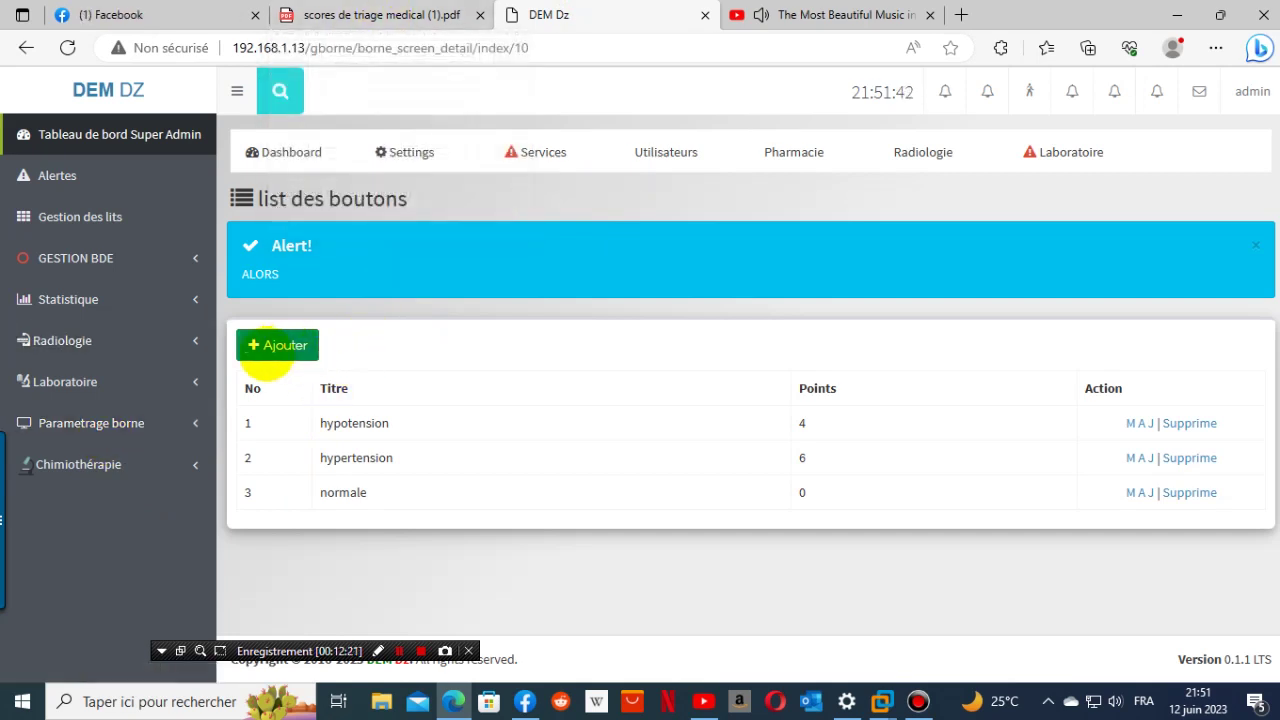
# - Under Parametrage borne > Borne, add screen 'FREQUENCE CARDIAQUE' to Urgence and open its Boutons list
pyautogui.click(80, 423)
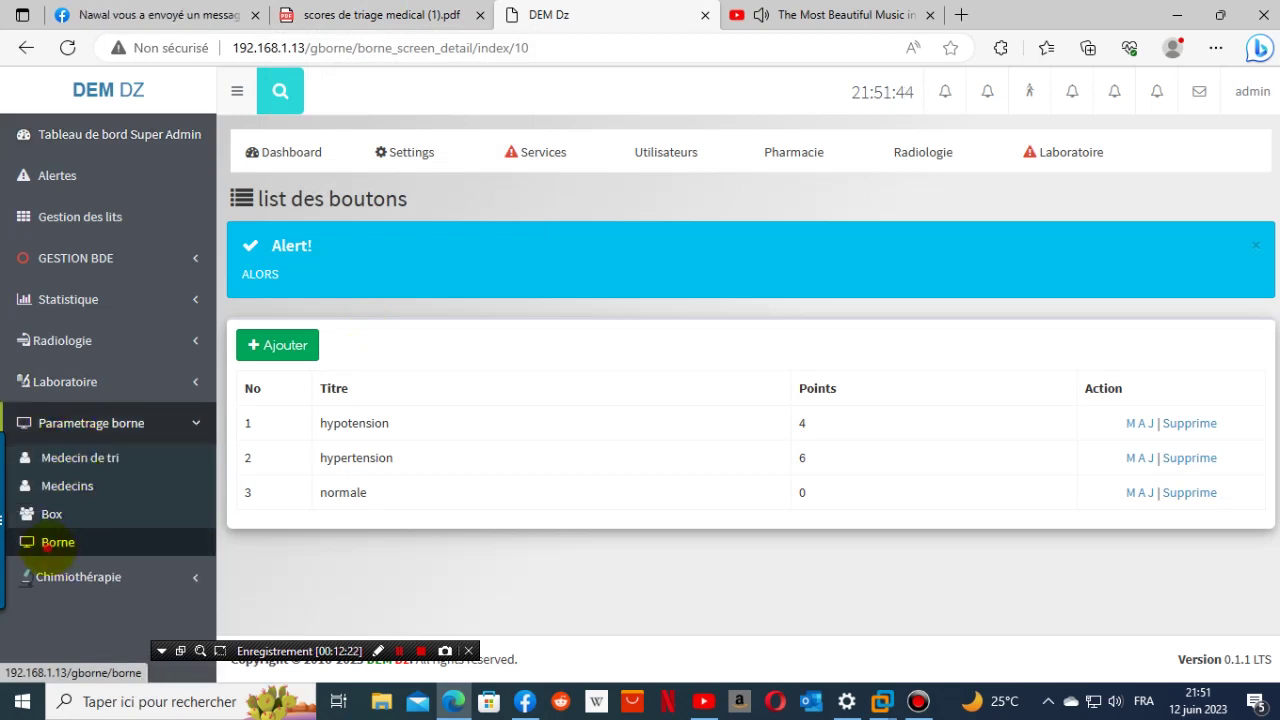
pyautogui.click(47, 546)
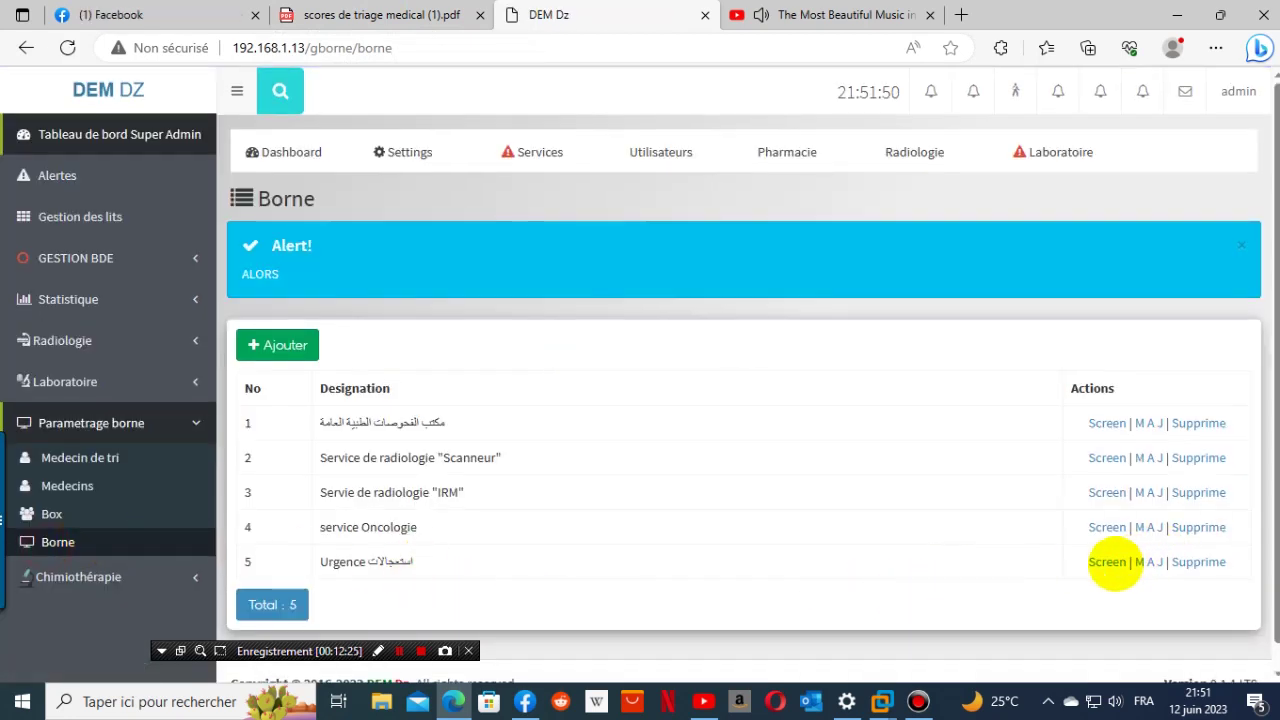
pyautogui.click(1108, 562)
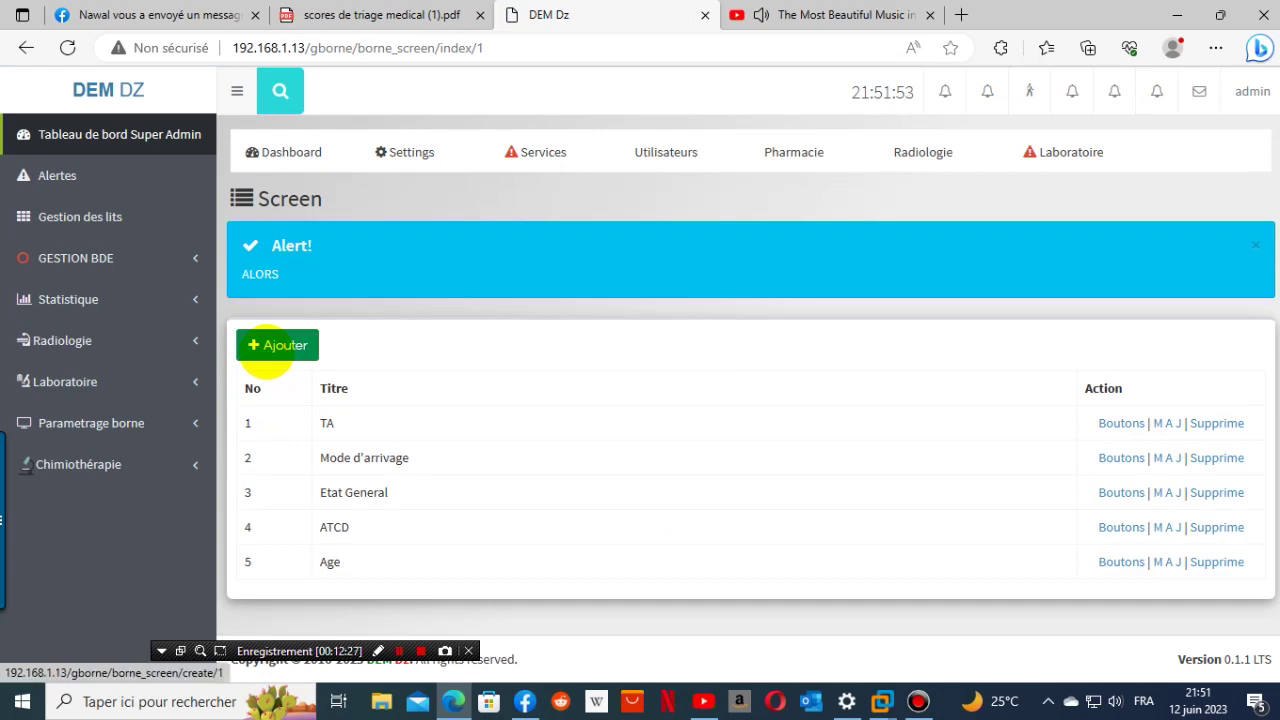
pyautogui.click(268, 346)
pyautogui.click(331, 383)
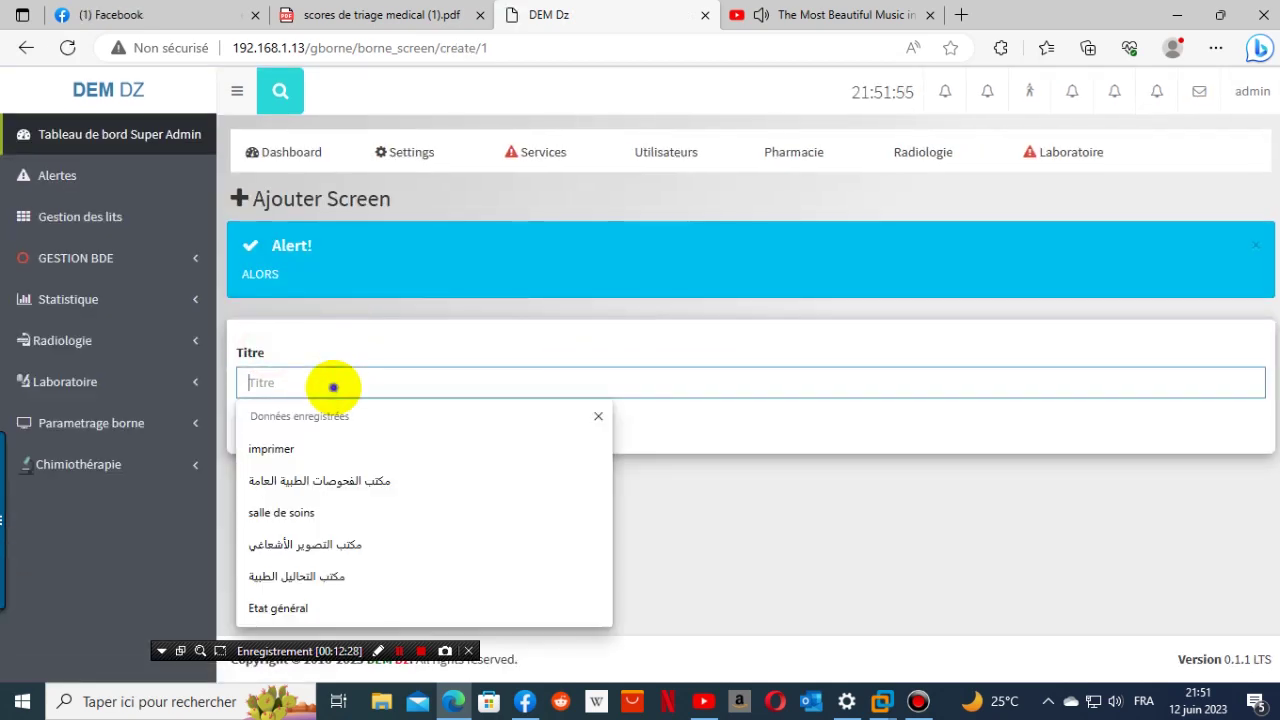
pyautogui.rightClick(335, 388)
pyautogui.click(387, 533)
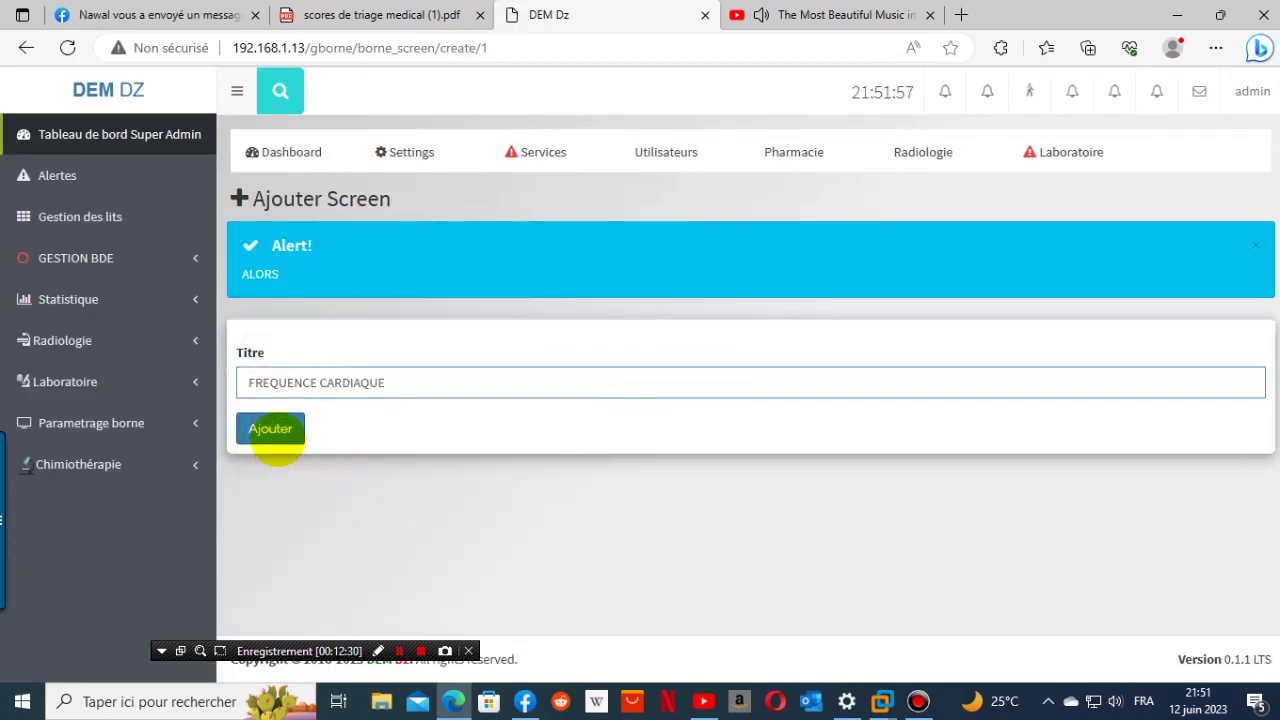
pyautogui.click(271, 430)
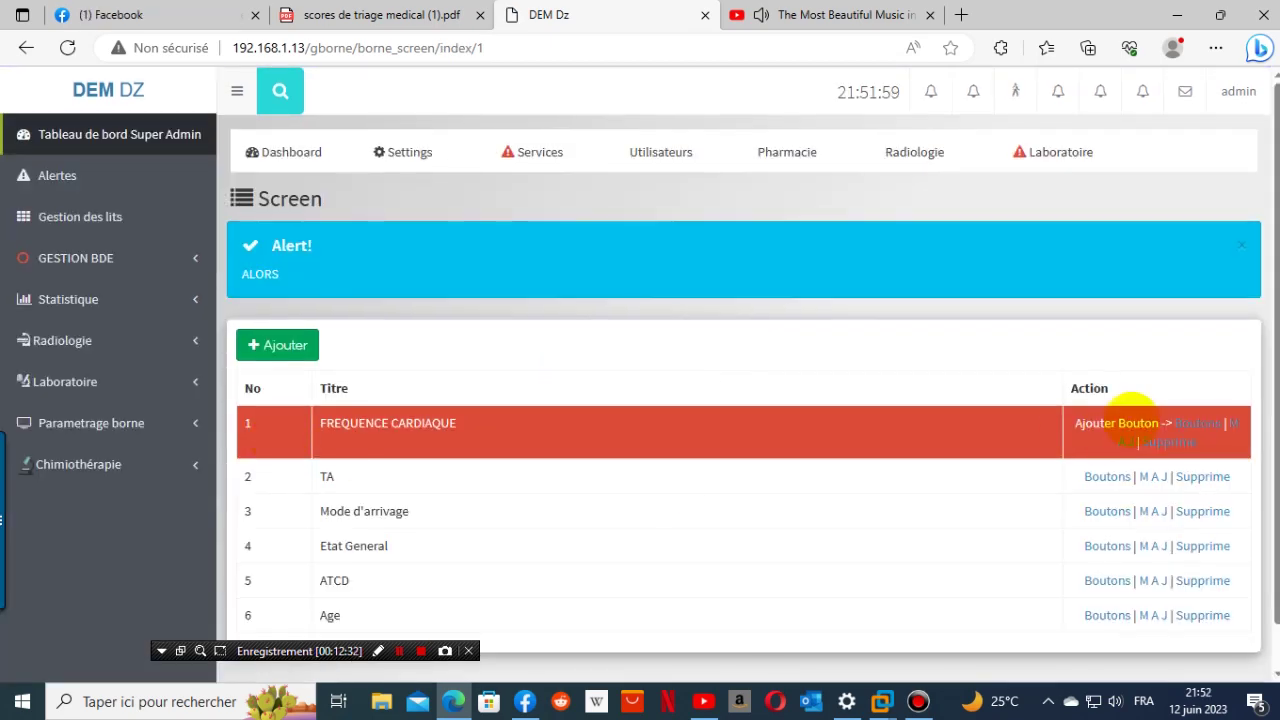
pyautogui.click(1190, 423)
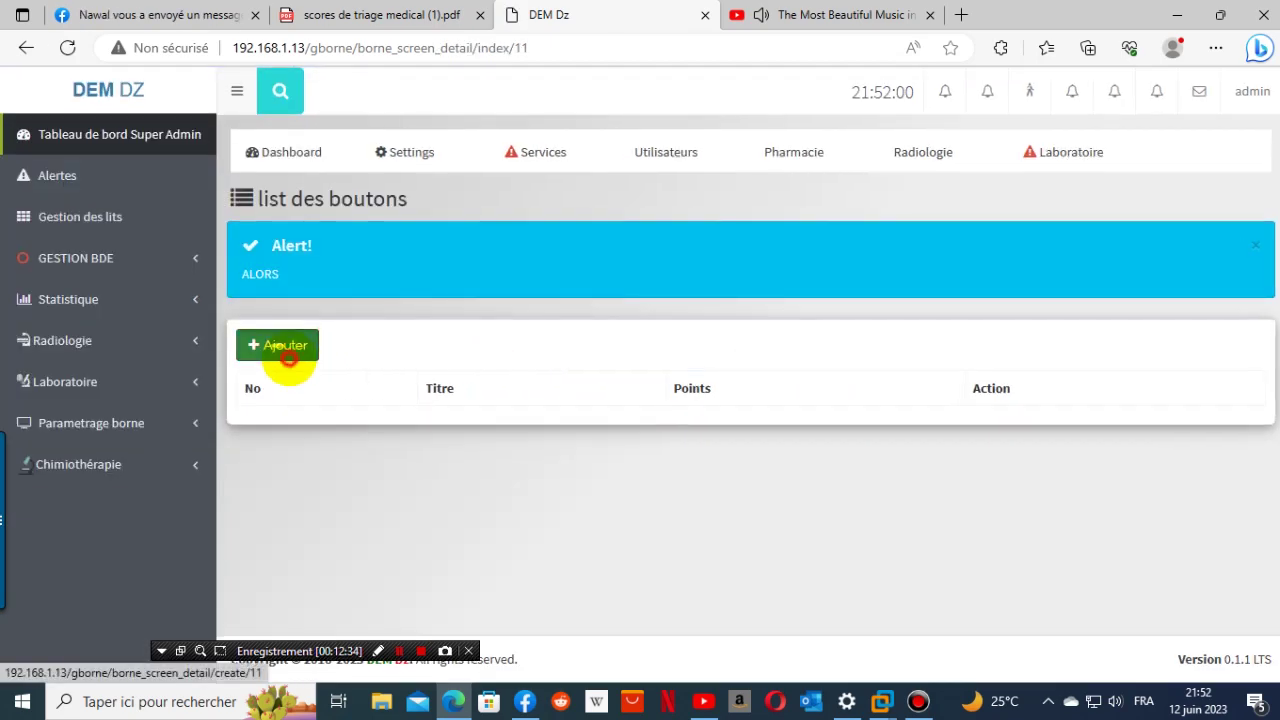
# - Start a new button and copy 'normale' from the PDF's FREQUENCE CARDIAQUE section
pyautogui.click(286, 349)
pyautogui.click(398, 20)
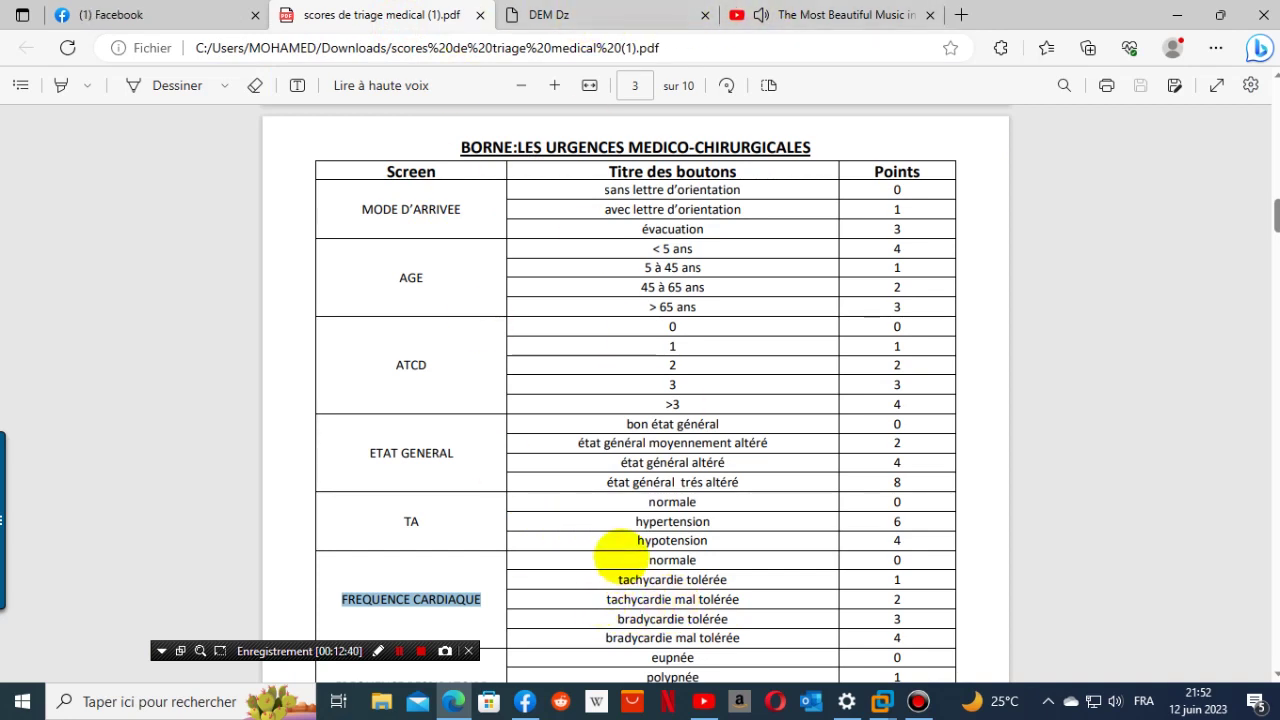
pyautogui.doubleClick(655, 560)
pyautogui.hotkey('ctrl', 'c')
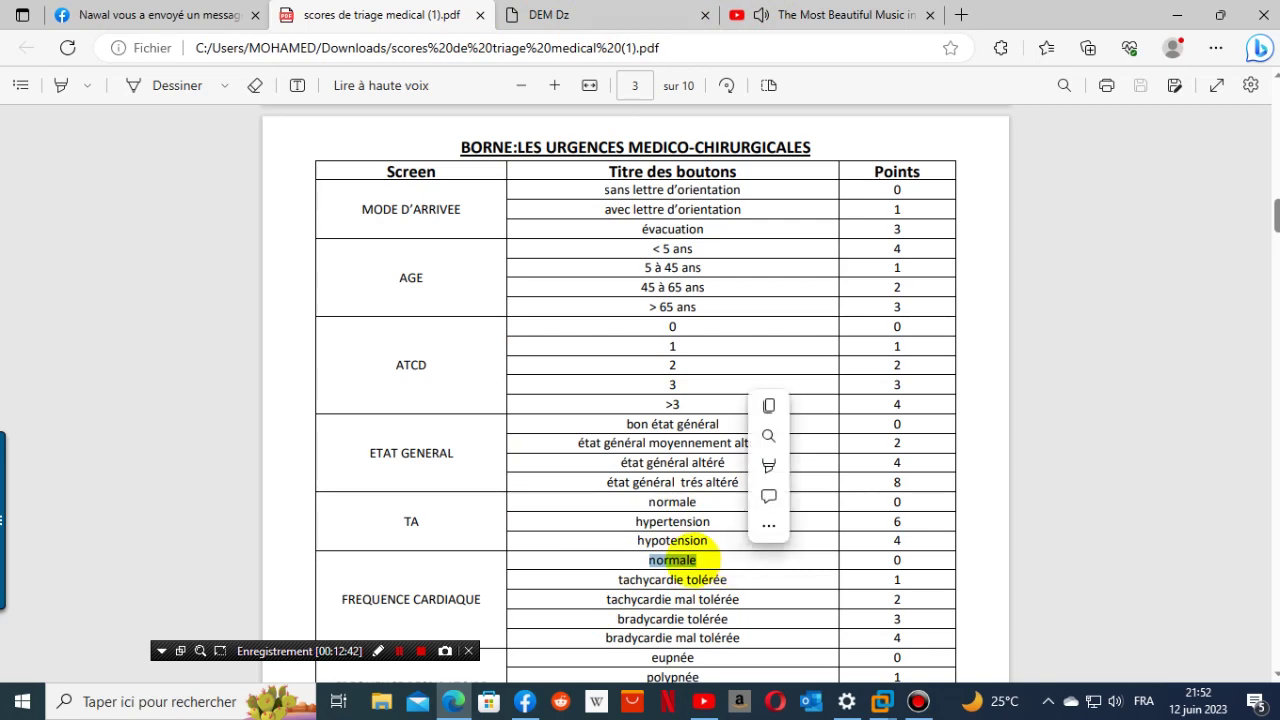
pyautogui.rightClick(688, 560)
pyautogui.click(757, 251)
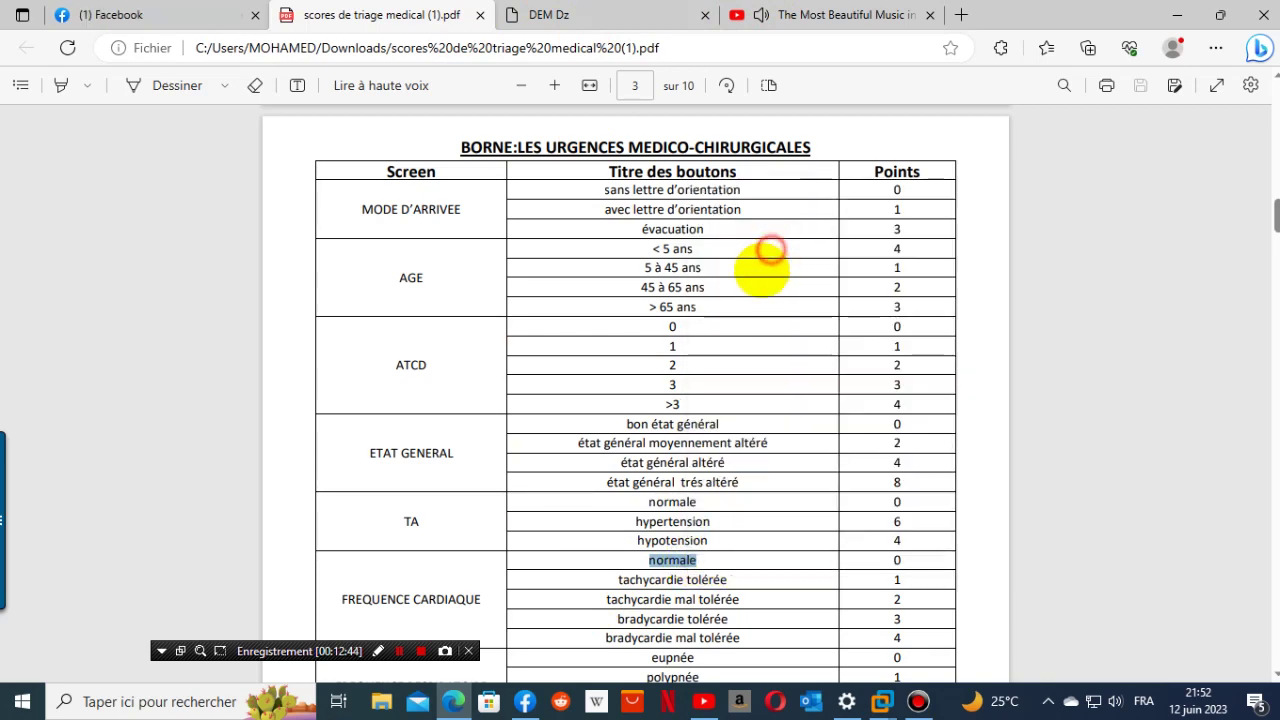
pyautogui.click(590, 10)
# - Paste 'normale' as the button title and save it with 0 points
pyautogui.click(354, 383)
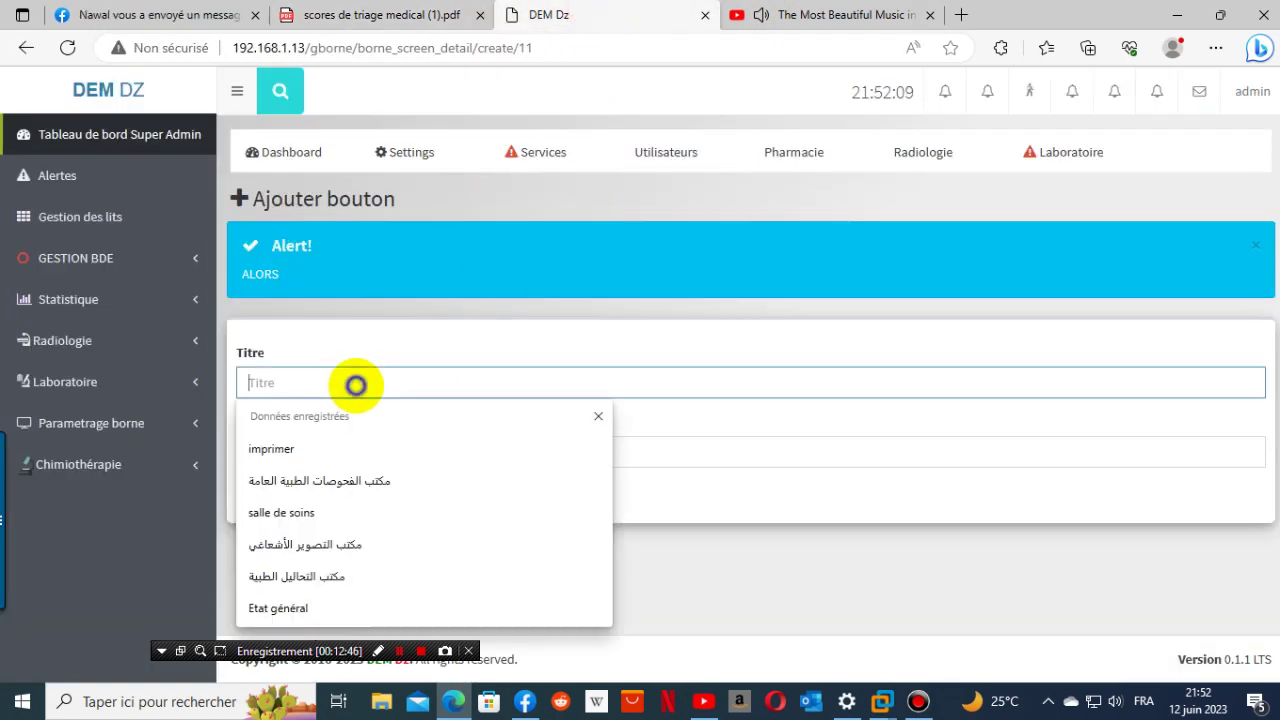
pyautogui.rightClick(355, 385)
pyautogui.click(410, 530)
pyautogui.click(302, 452)
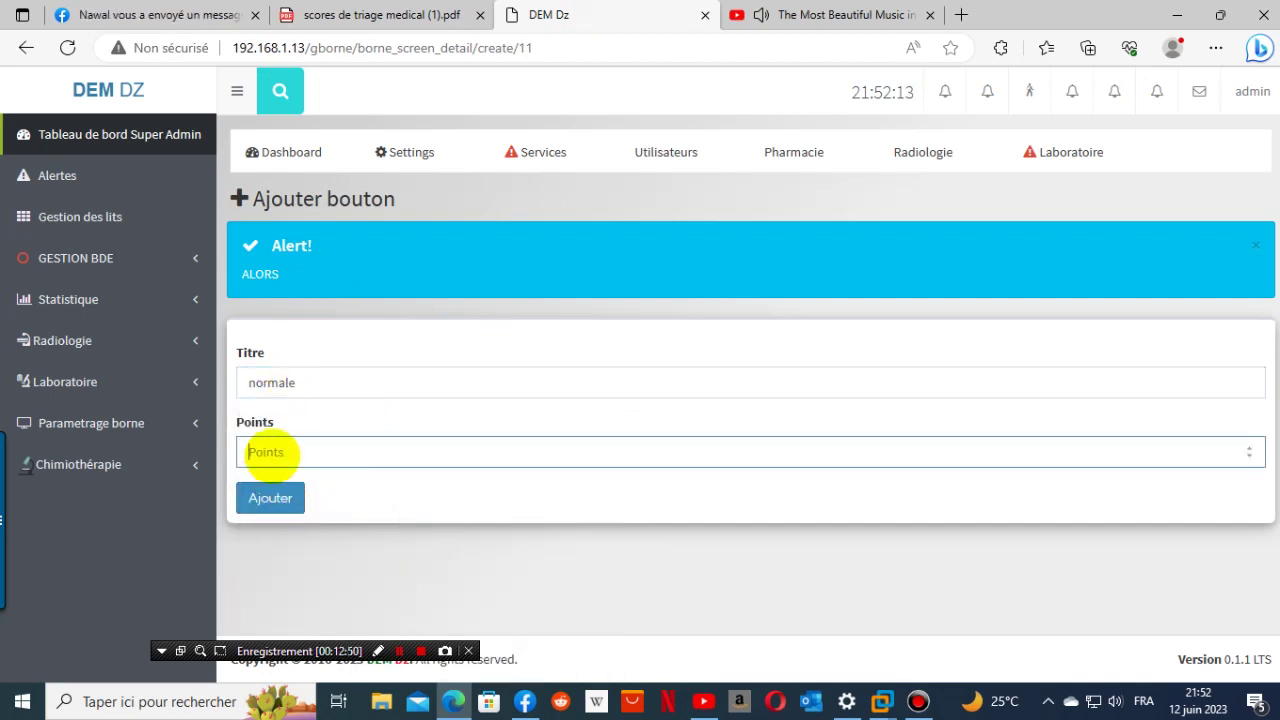
pyautogui.click(272, 435)
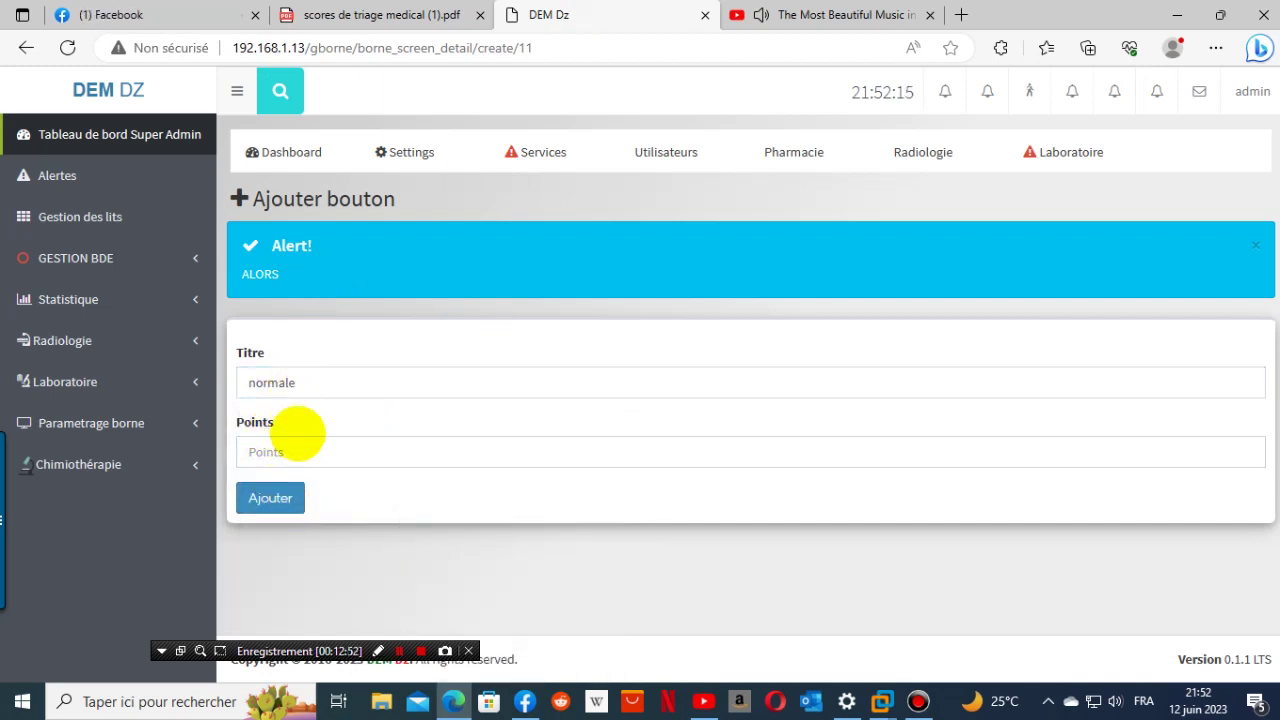
pyautogui.click(298, 459)
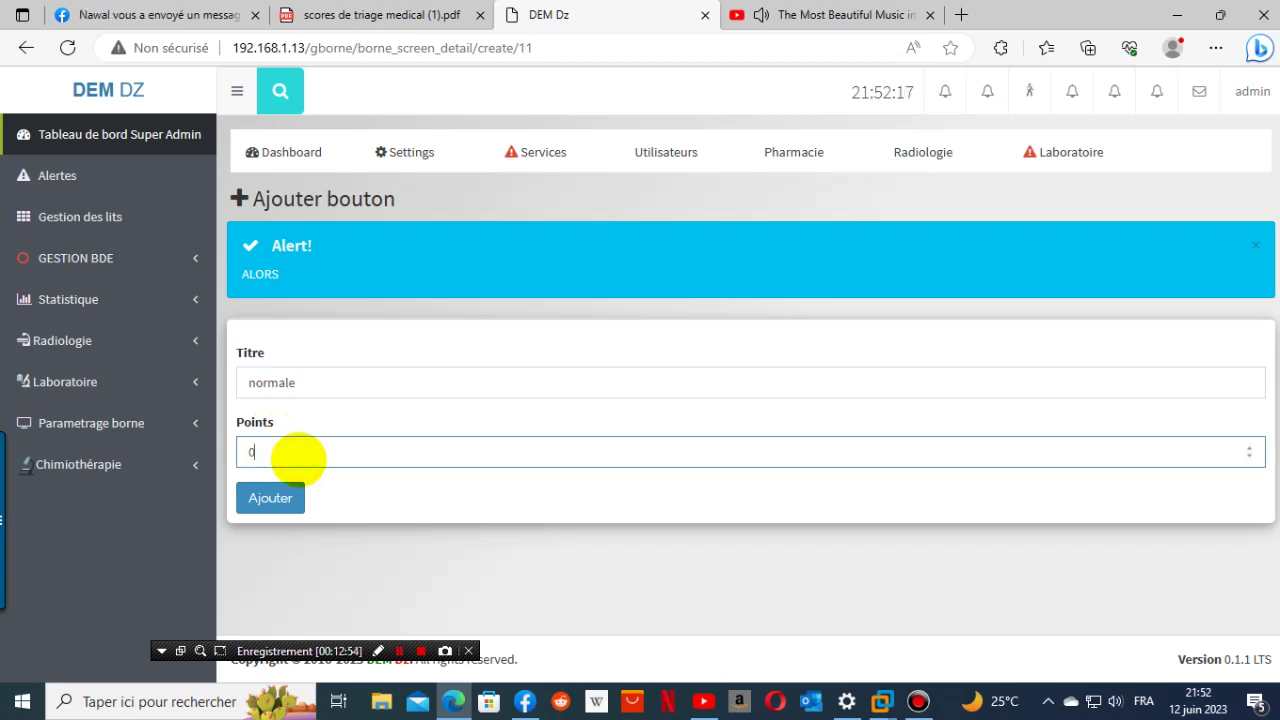
pyautogui.click(268, 496)
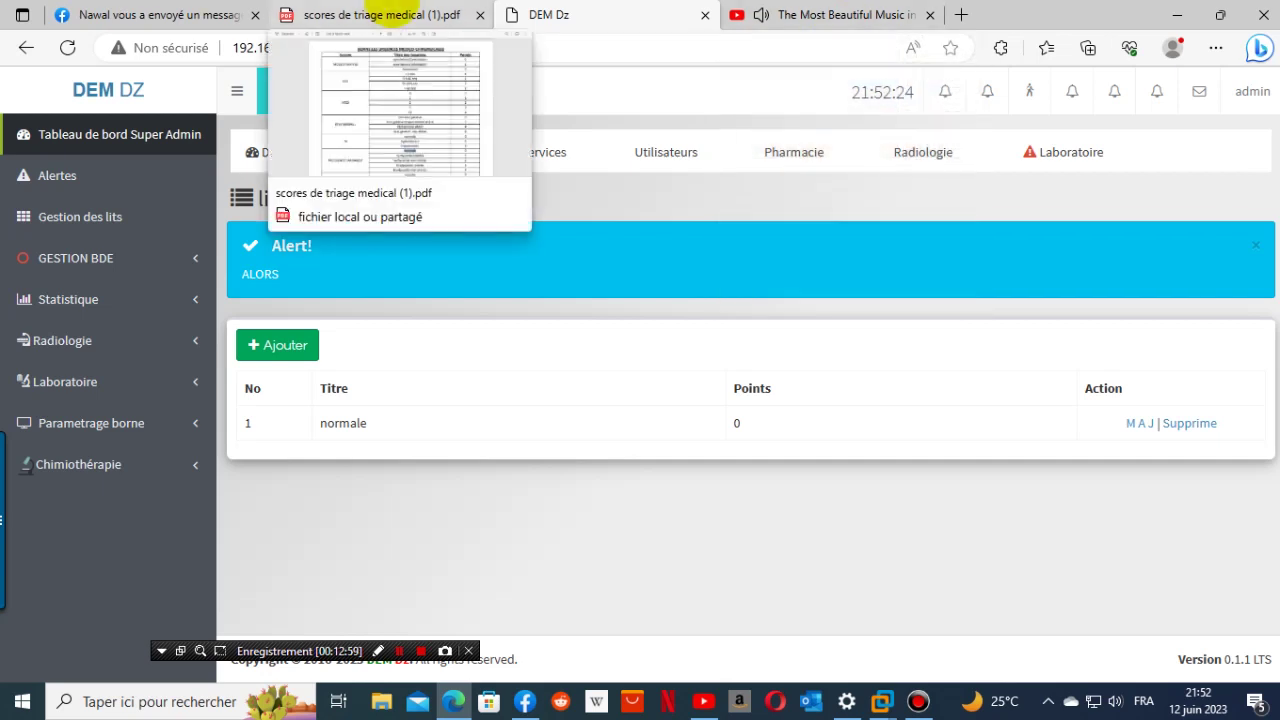
# - Copy 'tachycardie tolérée' from the PDF and prepare to paste it into a new button's title
pyautogui.click(383, 15)
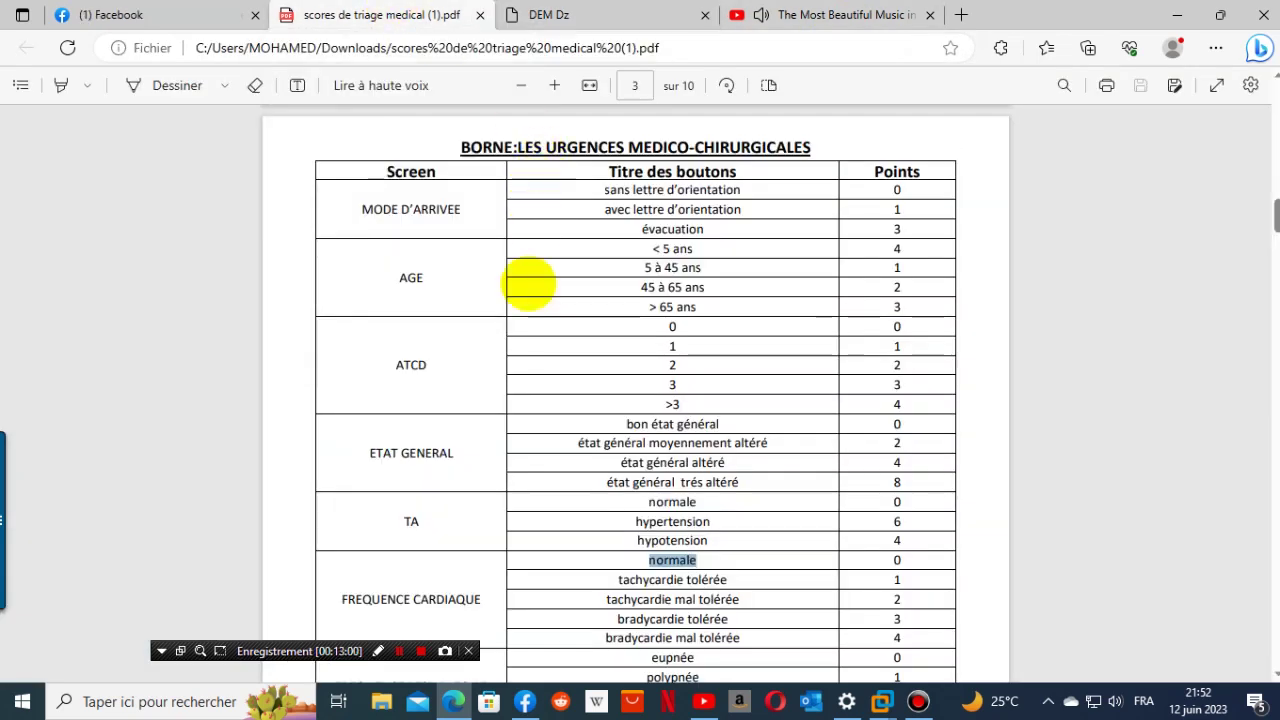
pyautogui.click(618, 577)
pyautogui.moveTo(740, 570); pyautogui.dragTo(752, 580)
pyautogui.hotkey('ctrl', 'c')
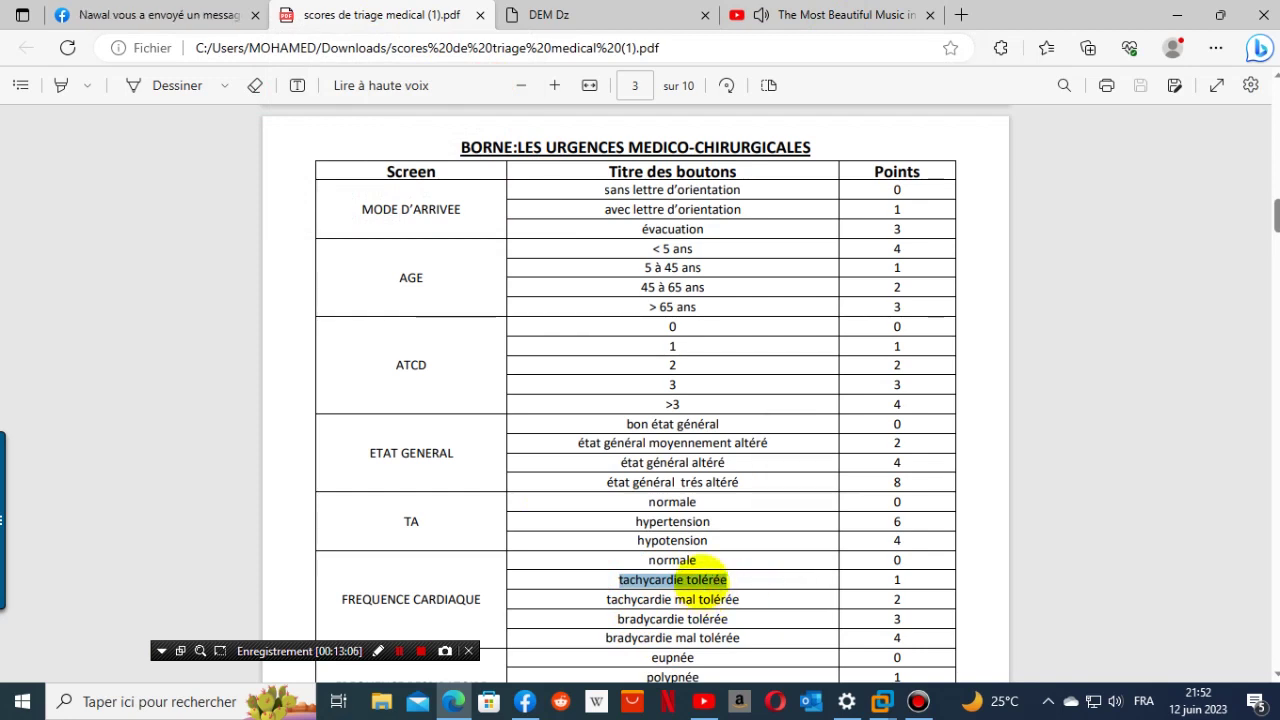
pyautogui.rightClick(704, 578)
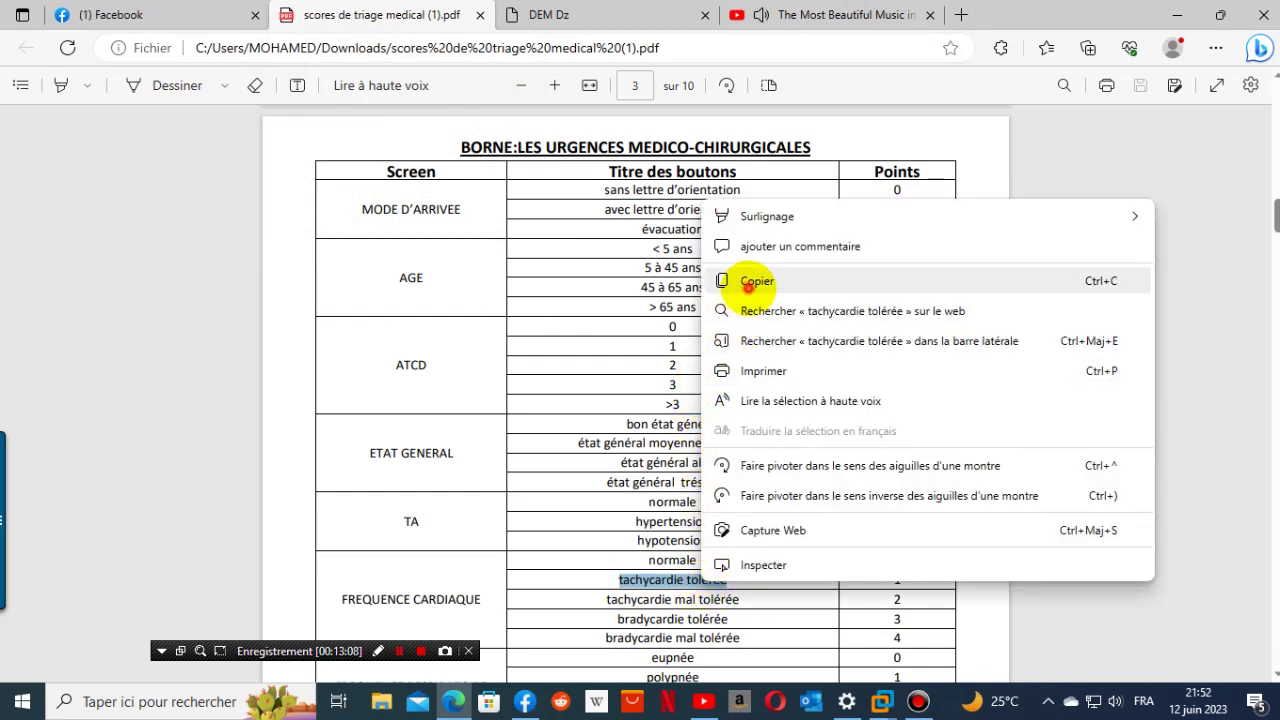
pyautogui.click(748, 284)
pyautogui.click(614, 14)
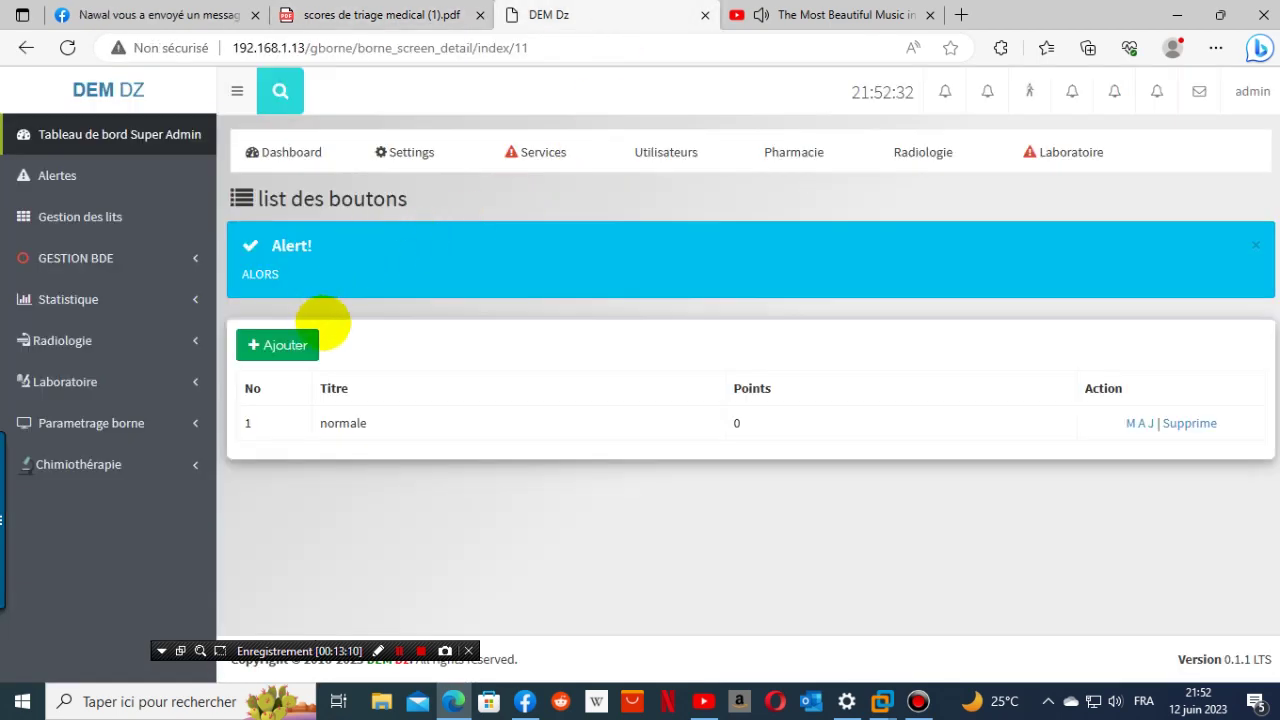
pyautogui.click(298, 346)
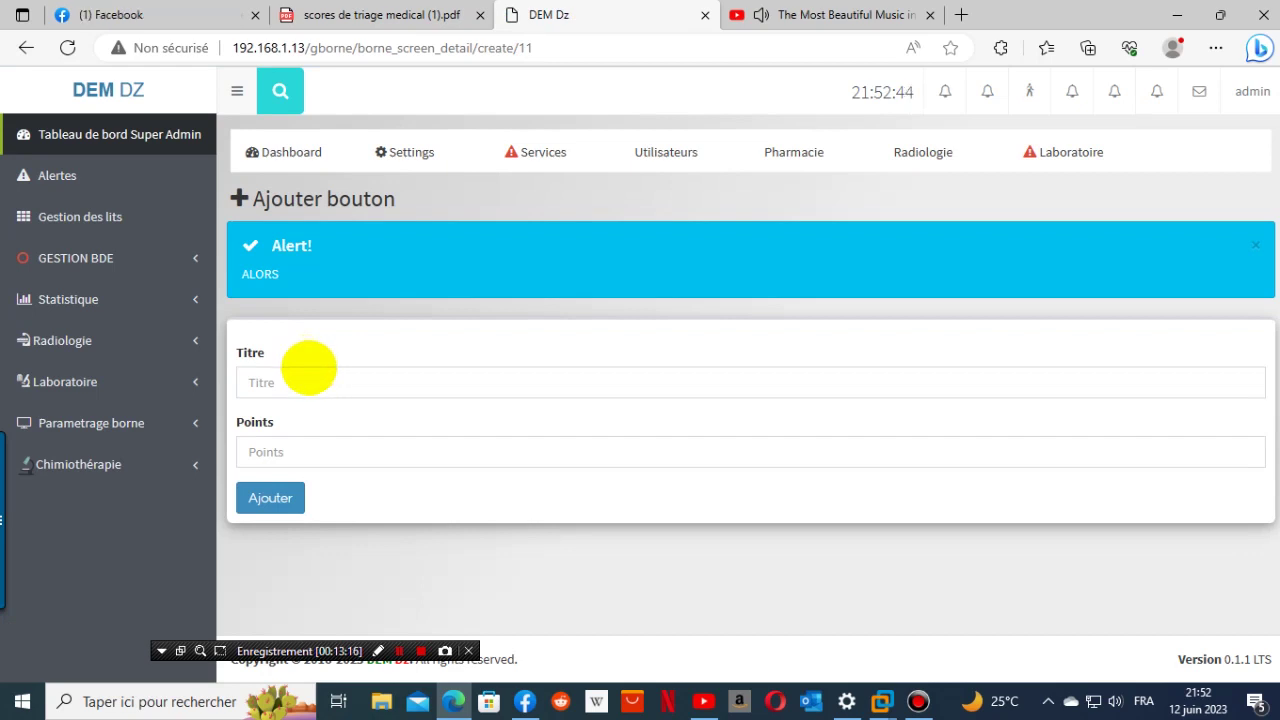
pyautogui.click(355, 388)
pyautogui.rightClick(356, 394)
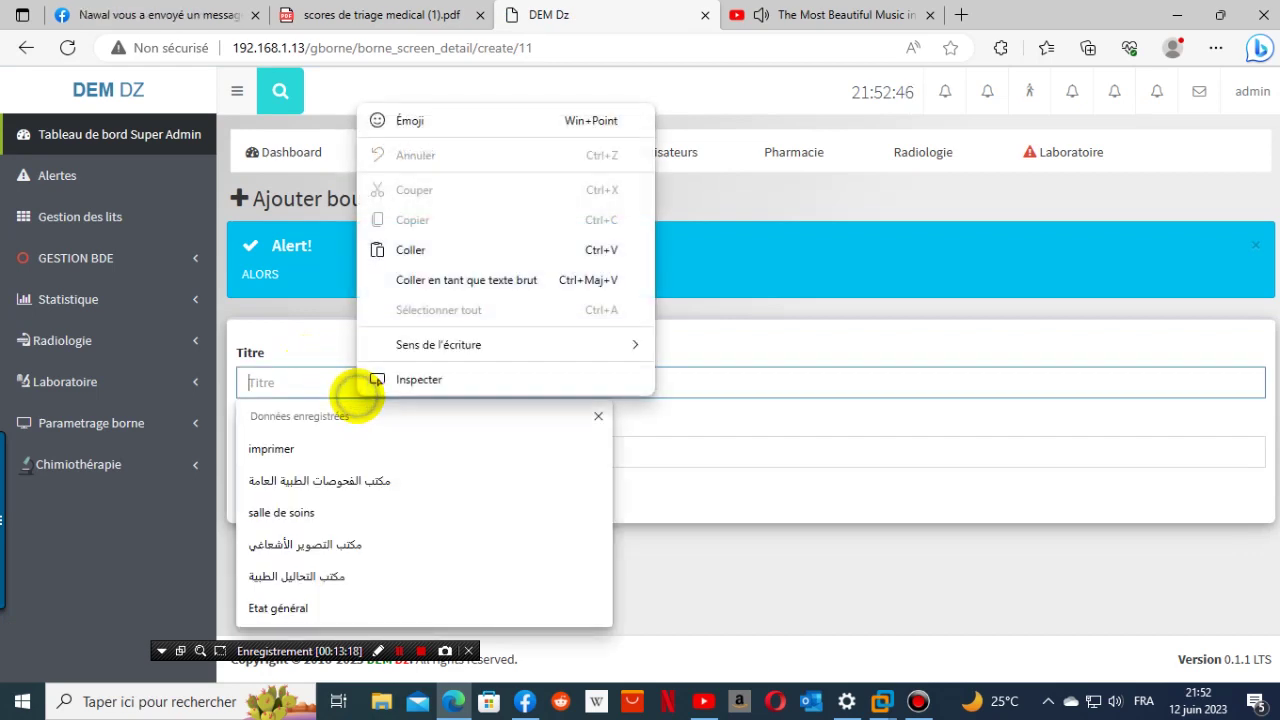
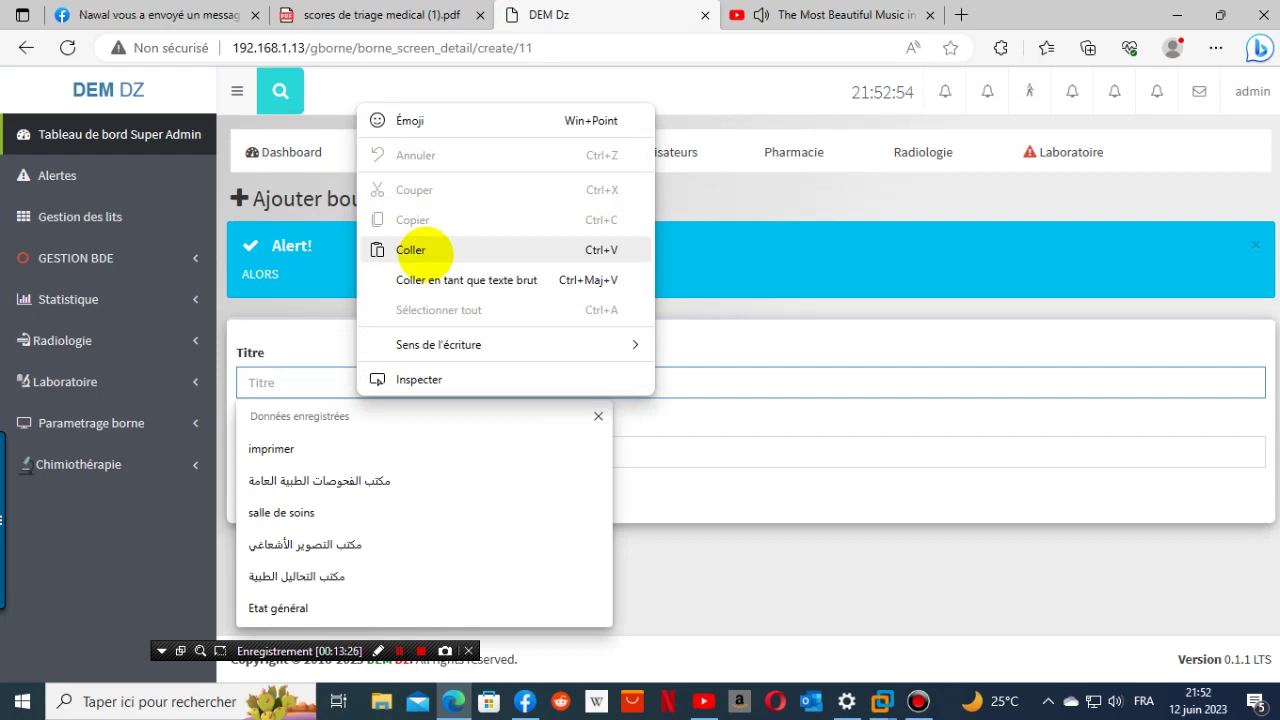
# - Add the 'tachycardie tolérée' button worth 1 point
pyautogui.click(277, 381)
pyautogui.rightClick(278, 382)
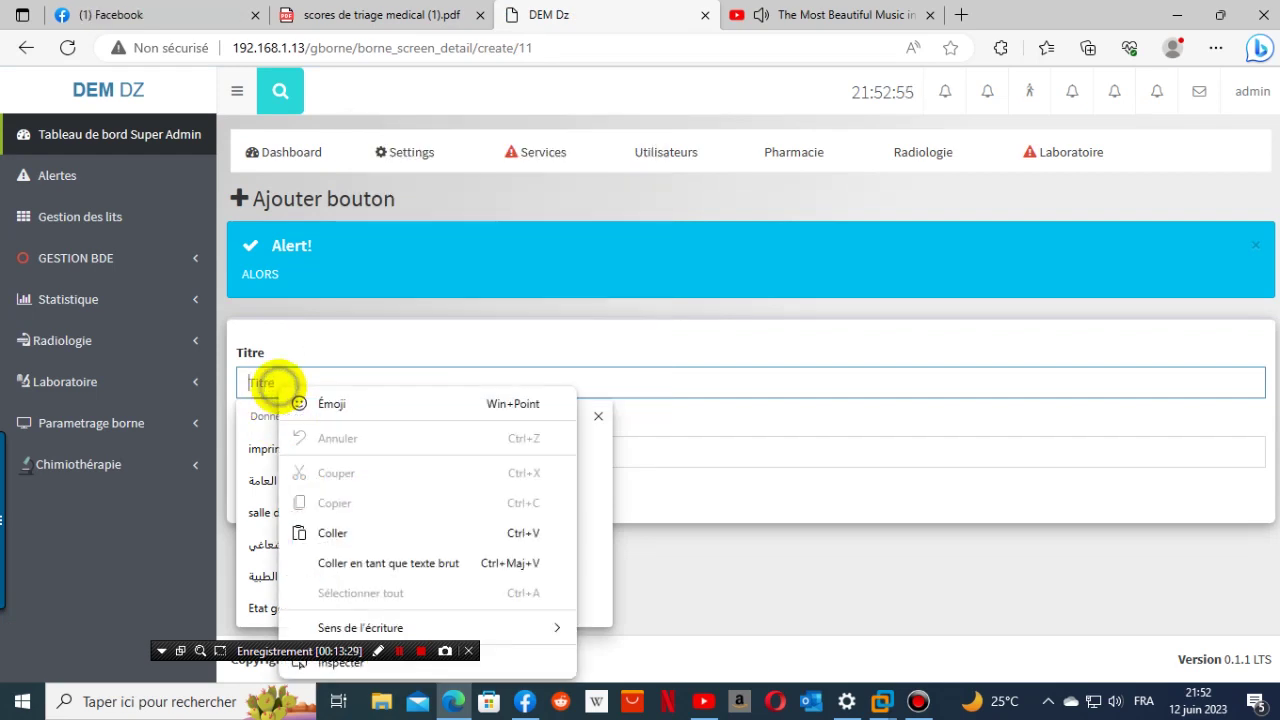
pyautogui.click(322, 533)
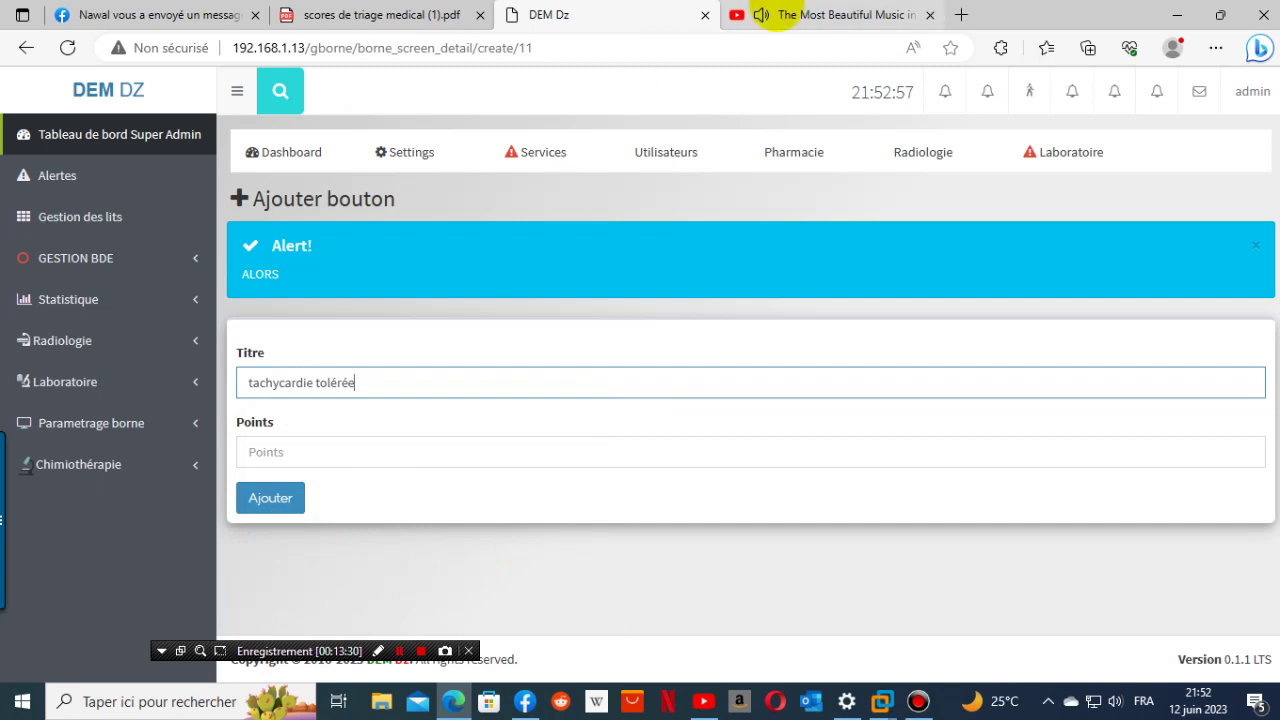
pyautogui.click(380, 15)
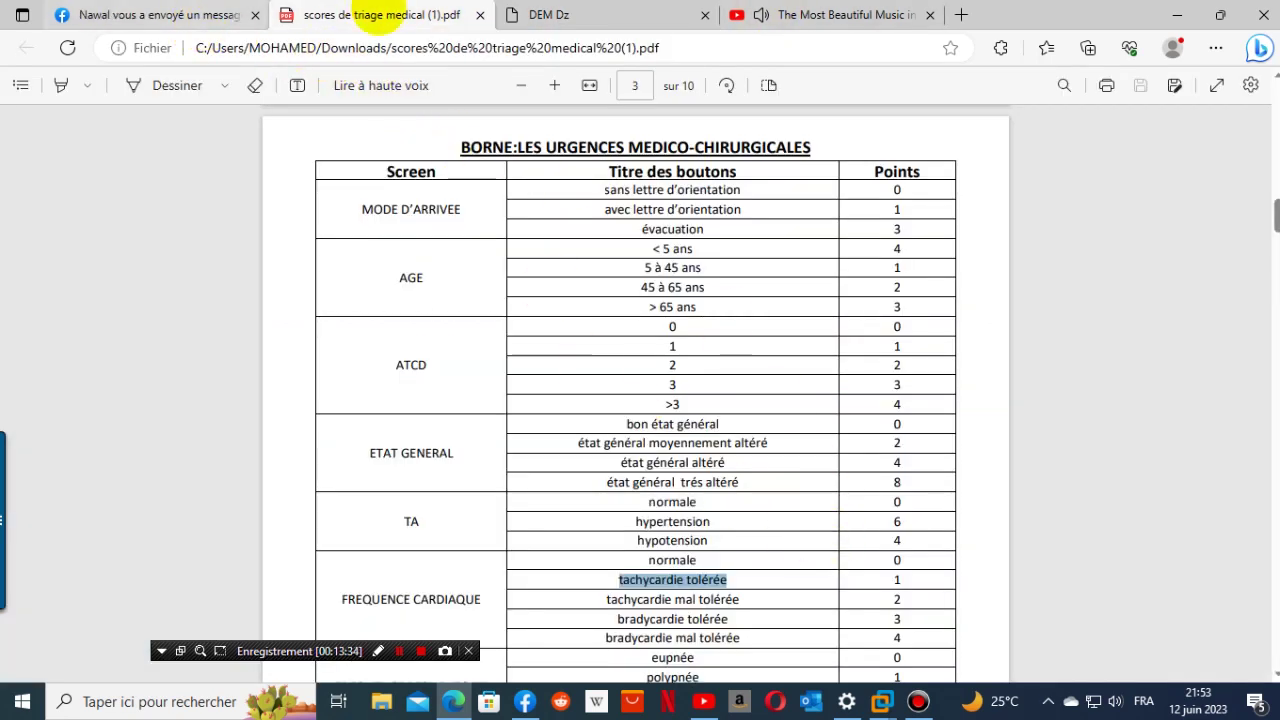
pyautogui.click(605, 12)
pyautogui.click(334, 450)
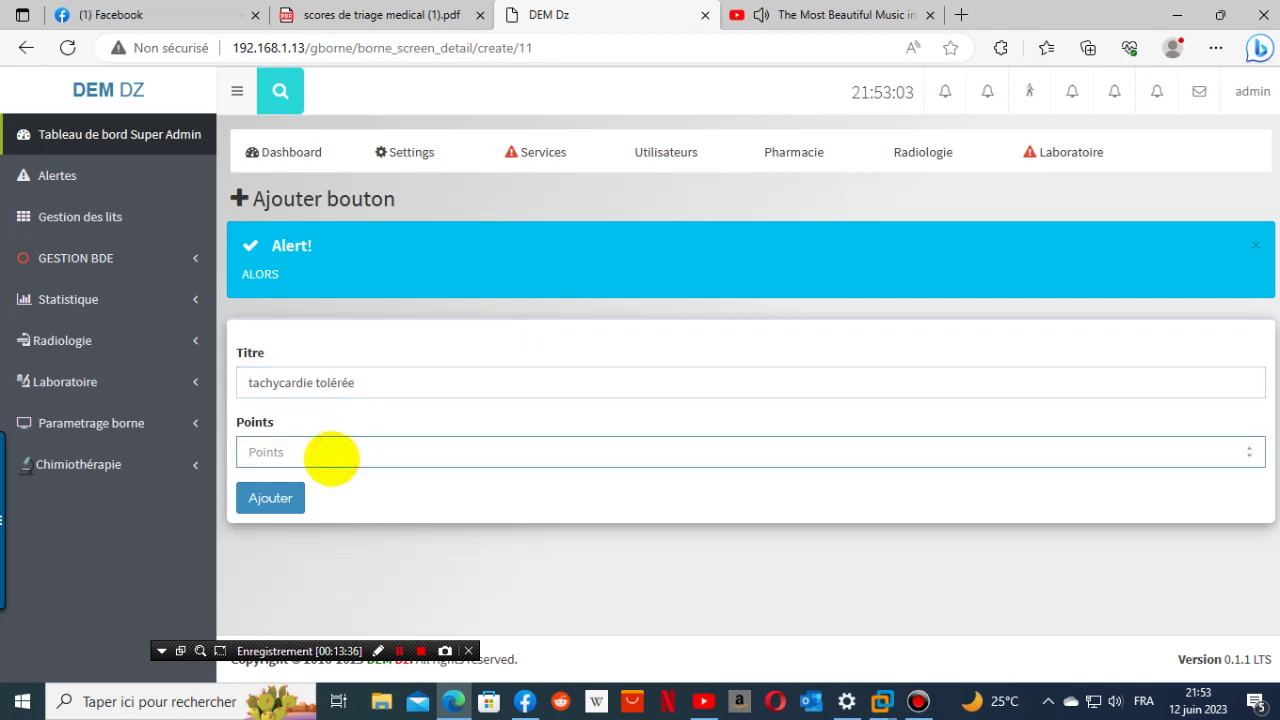
pyautogui.click(298, 495)
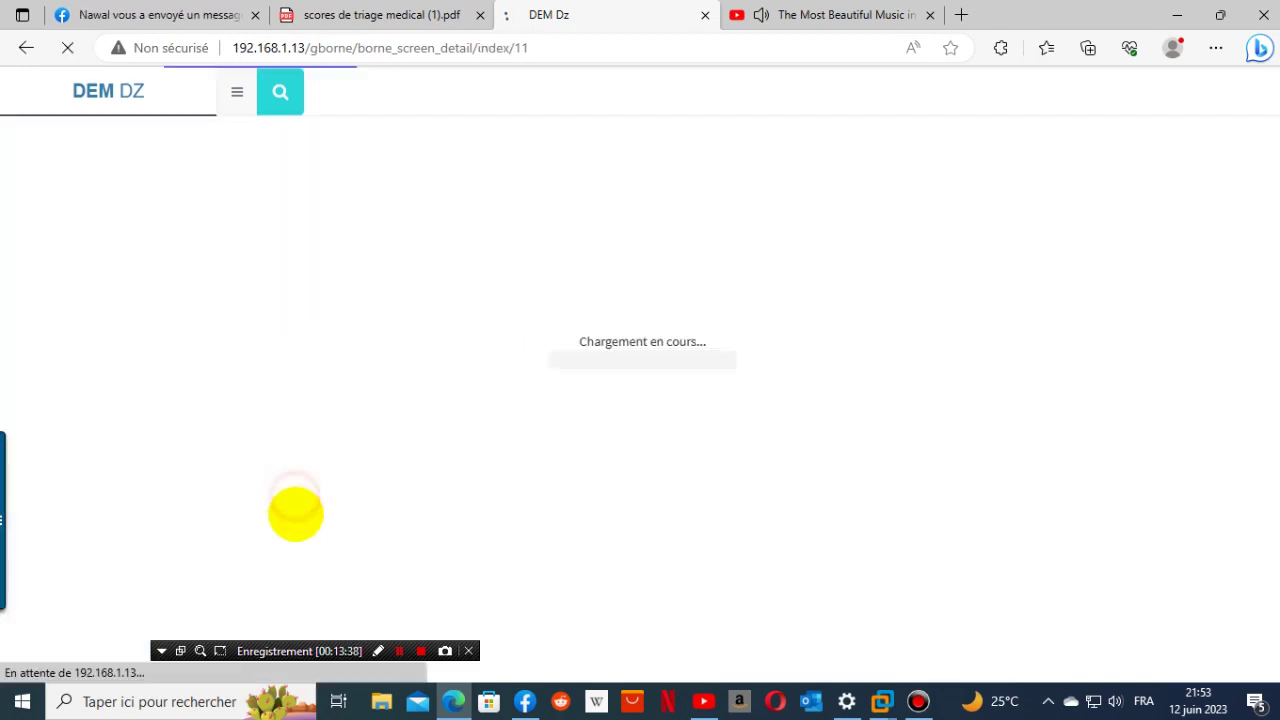
# - Copy 'tachycardie mal tolérée' from the triage score PDF
pyautogui.click(380, 16)
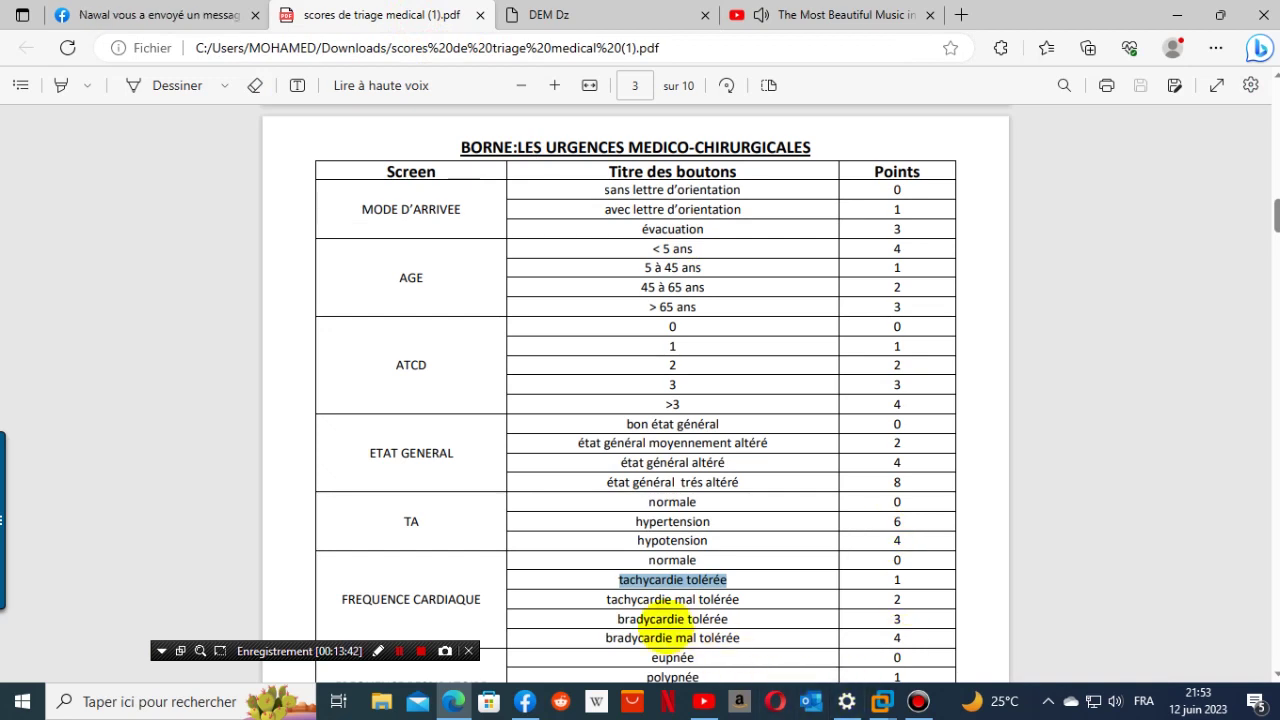
pyautogui.moveTo(606, 600); pyautogui.dragTo(732, 598)
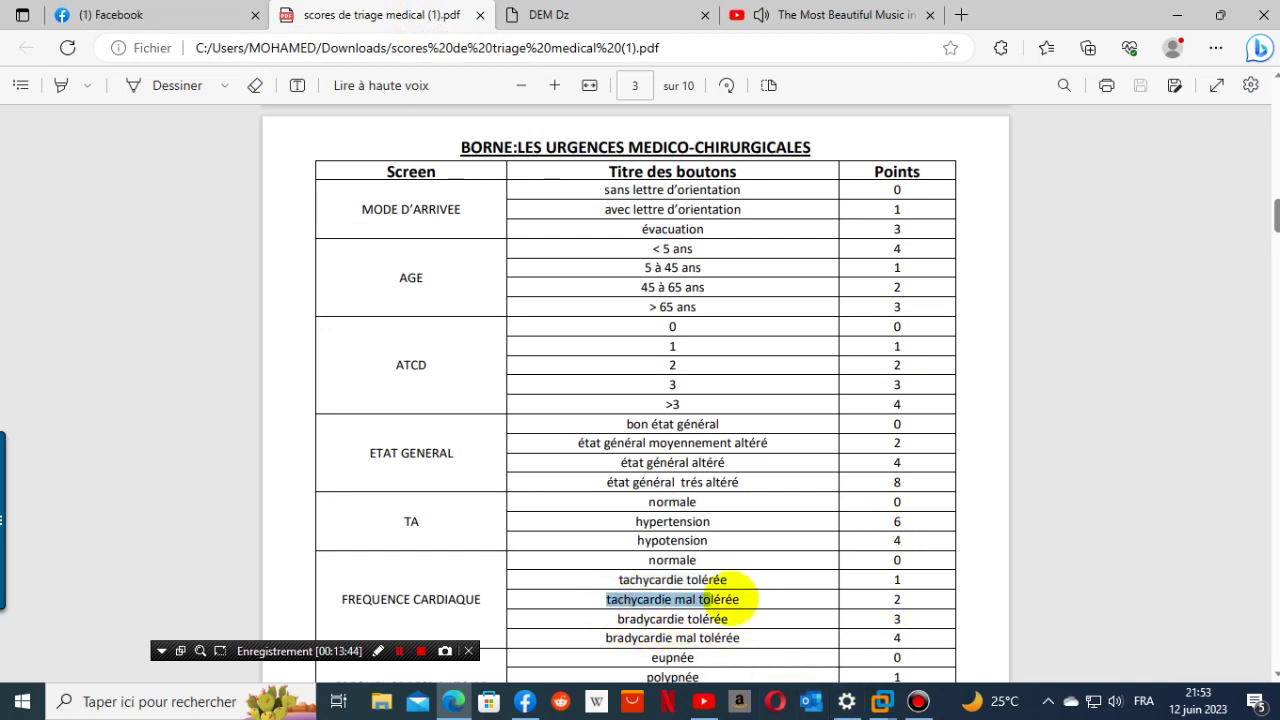
pyautogui.rightClick(735, 597)
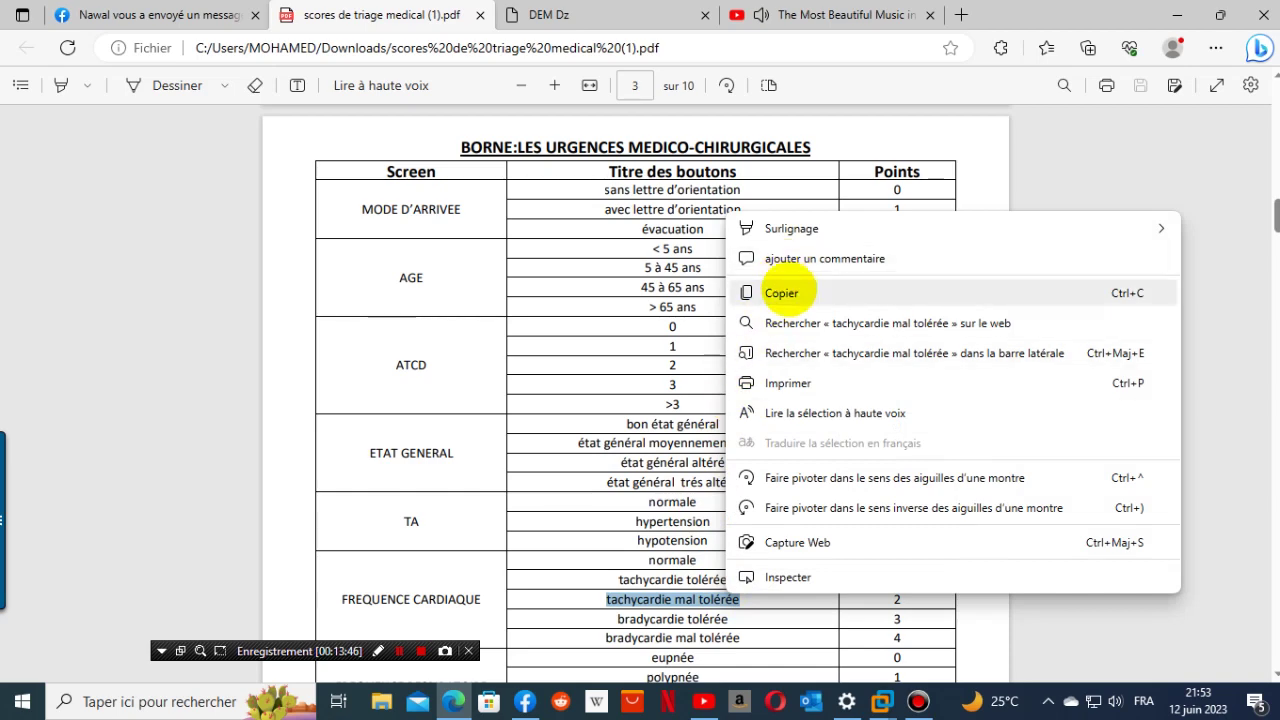
pyautogui.click(789, 290)
# - Add the 'tachycardie mal tolérée' button worth 2 points
pyautogui.click(530, 15)
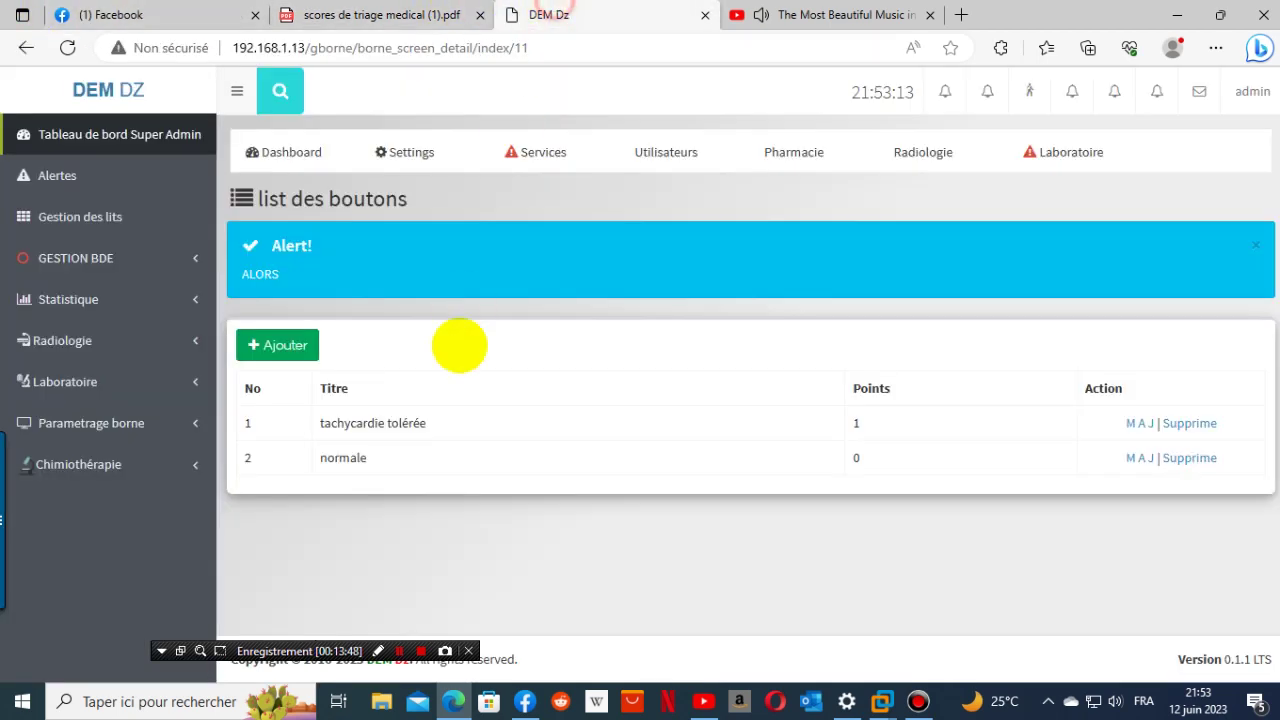
pyautogui.click(285, 345)
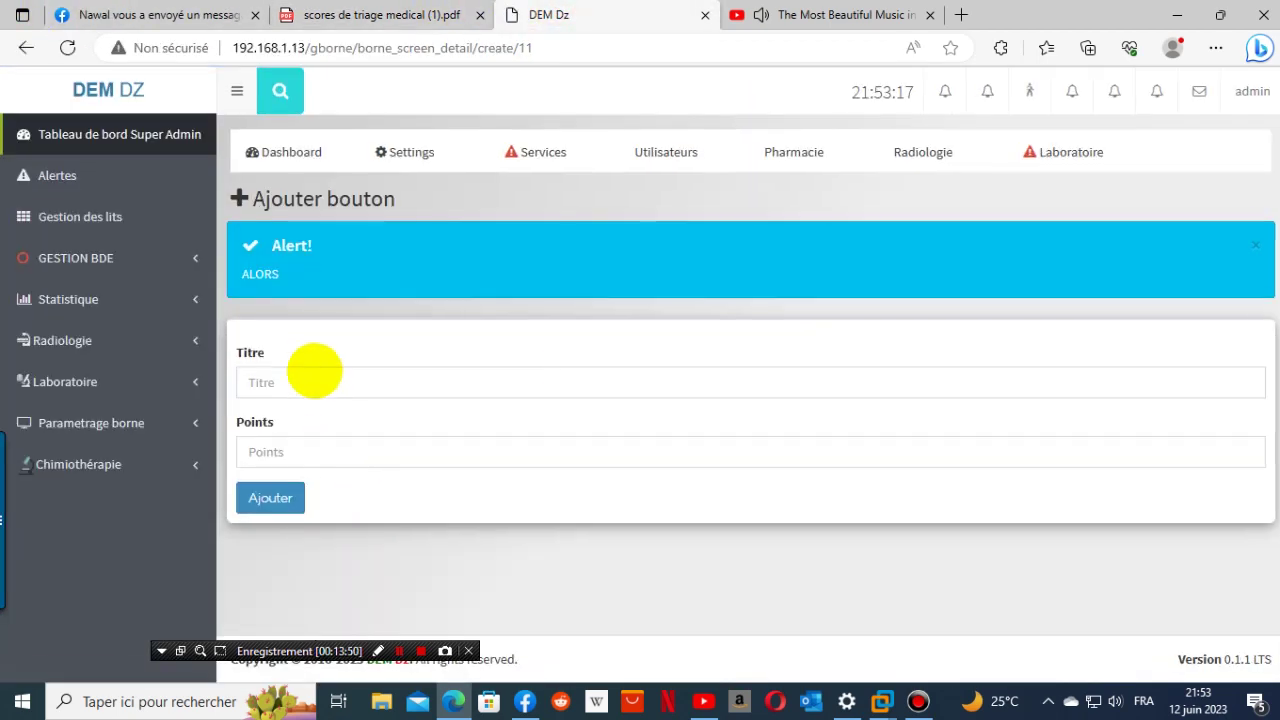
pyautogui.click(314, 378)
pyautogui.rightClick(315, 377)
pyautogui.click(369, 514)
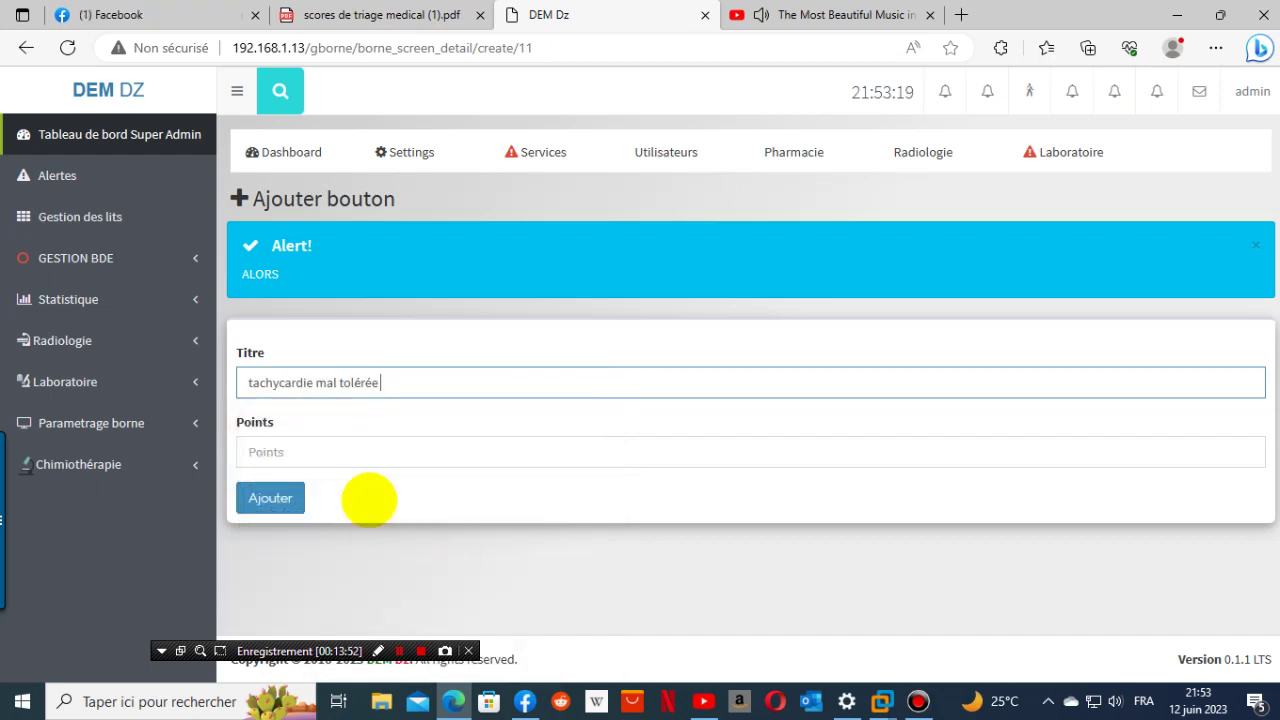
pyautogui.click(340, 452)
pyautogui.click(385, 15)
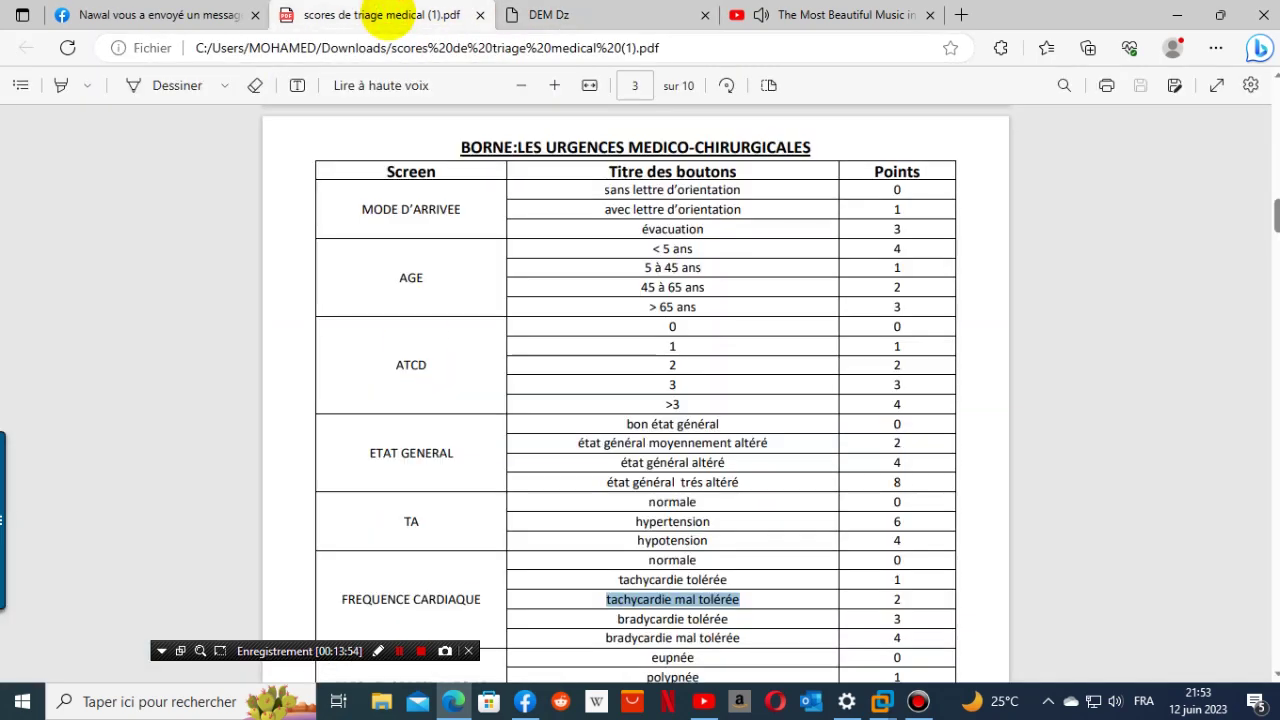
pyautogui.click(520, 15)
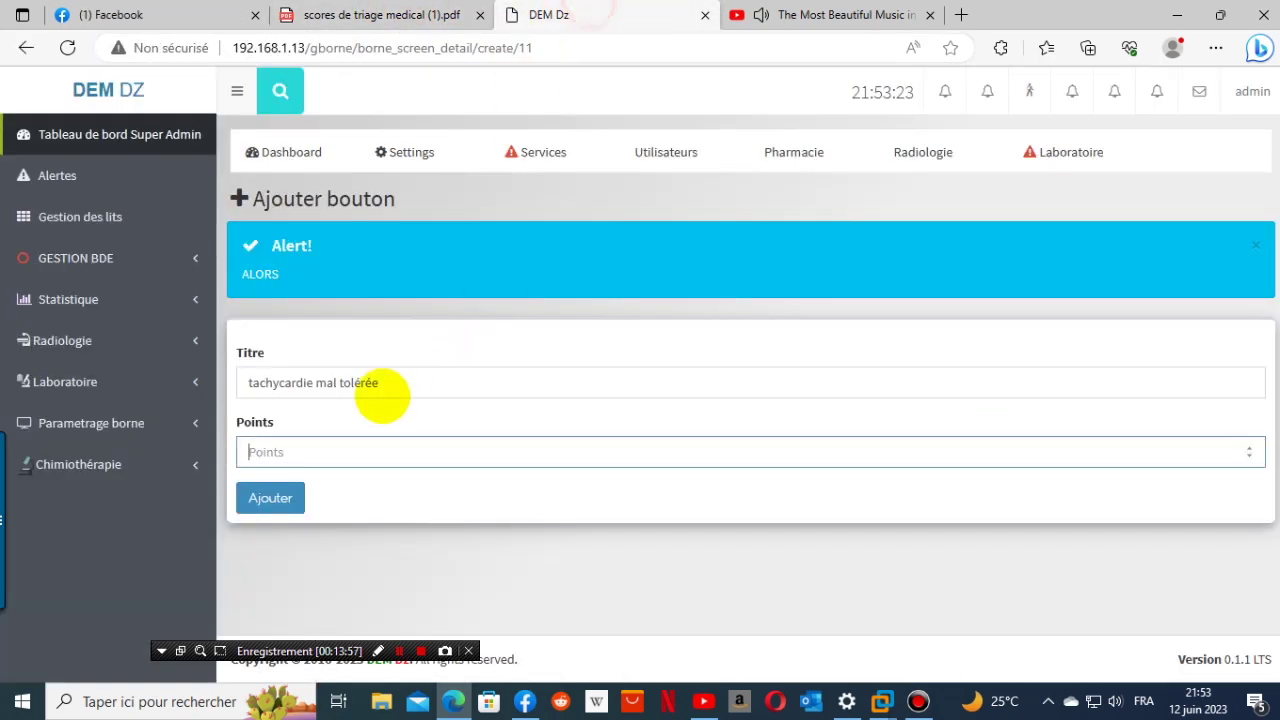
pyautogui.click(314, 455)
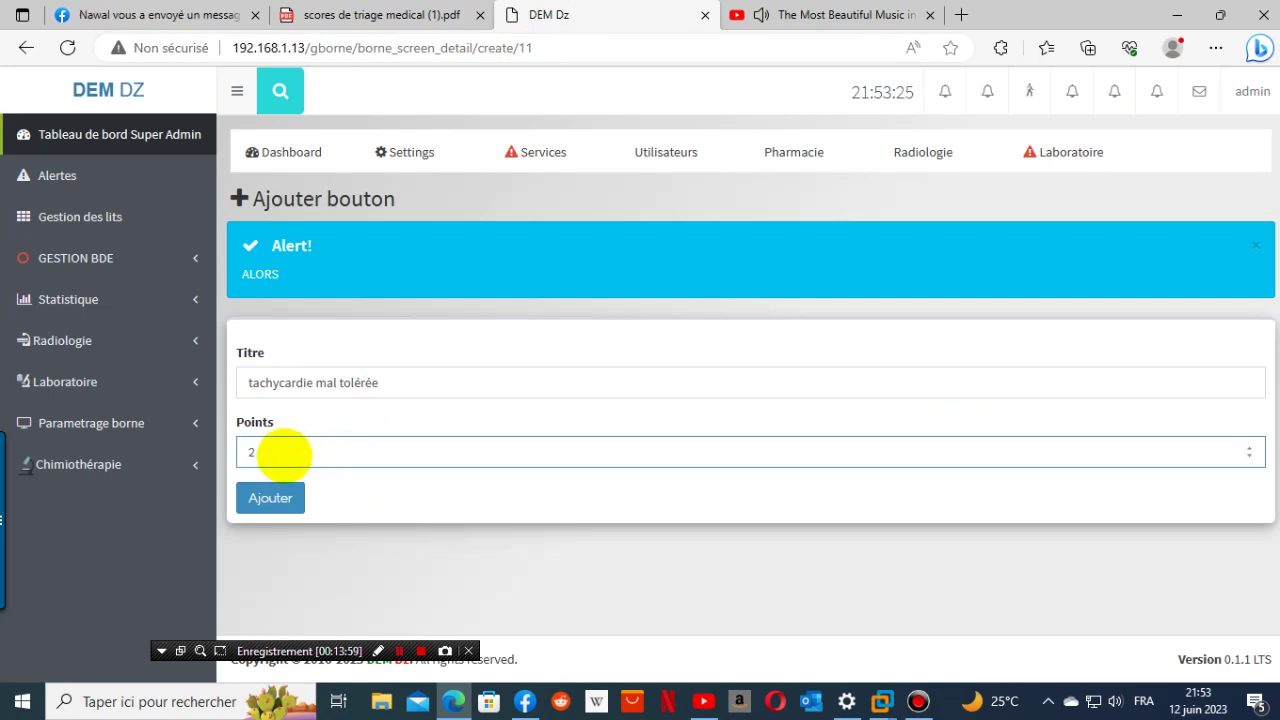
pyautogui.click(270, 497)
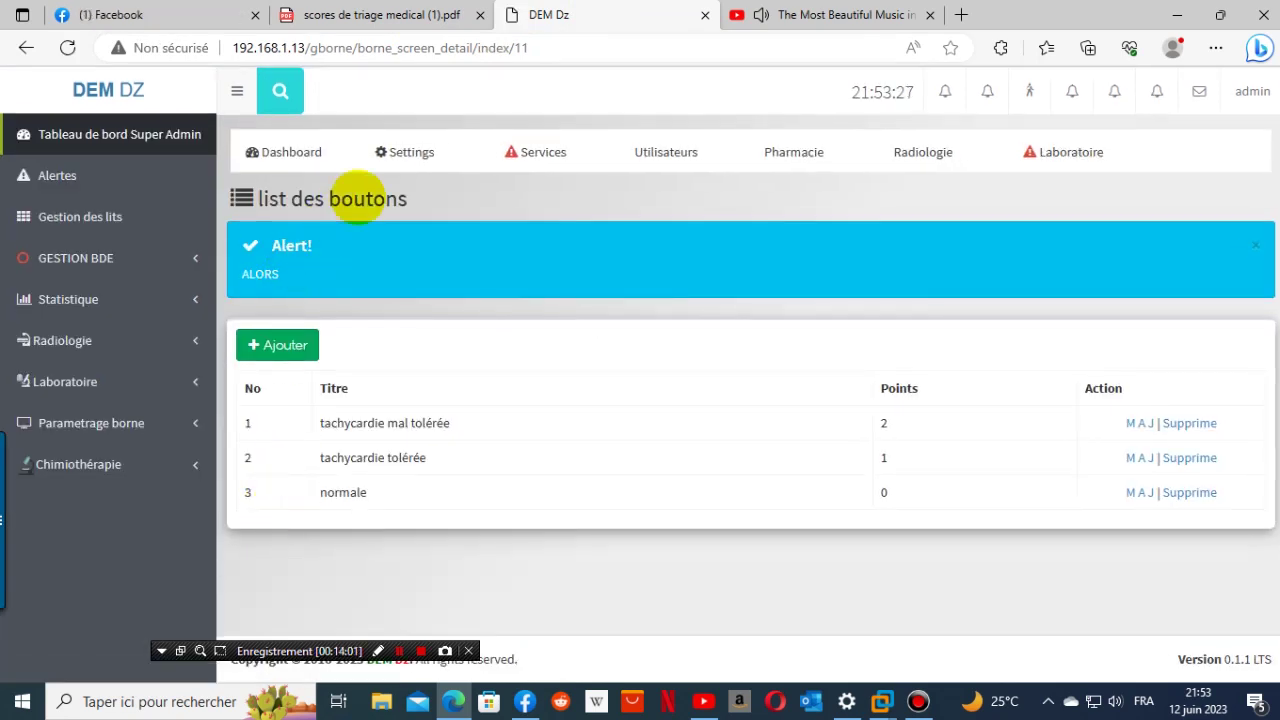
# - Add the 'bradycardie tolérée' button worth 3 points, copying its title from the PDF
pyautogui.click(283, 346)
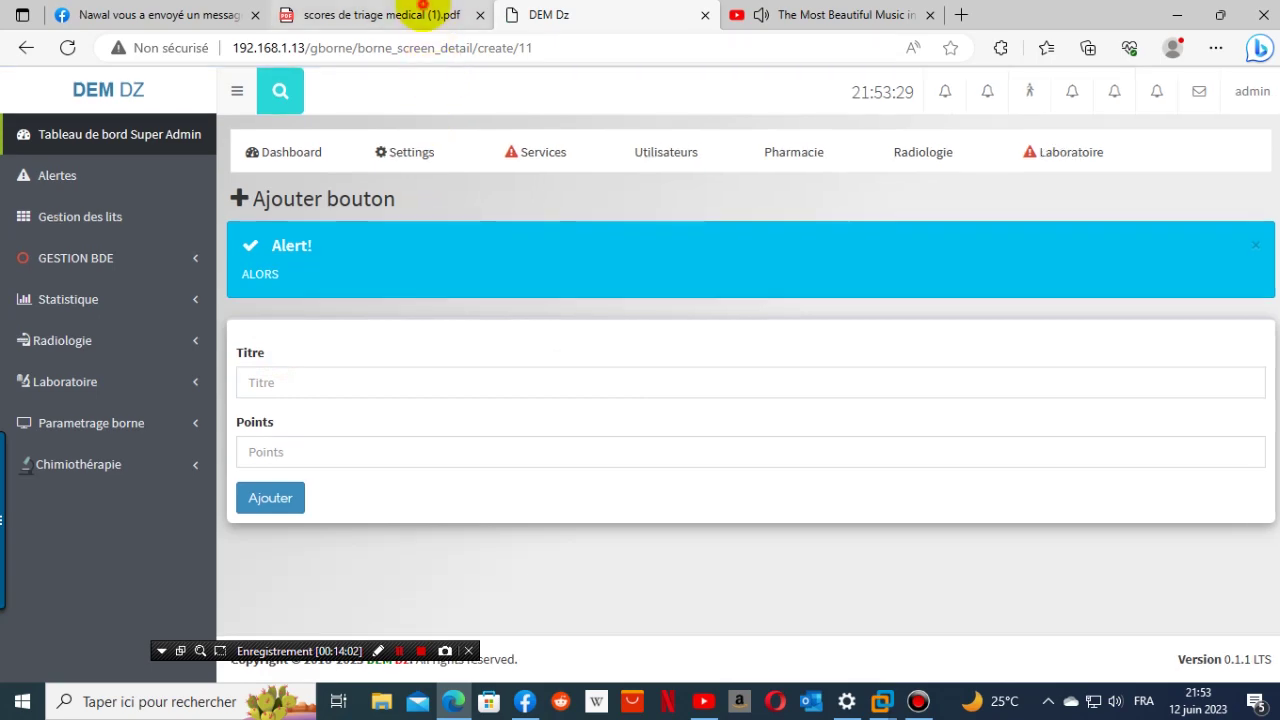
pyautogui.click(420, 15)
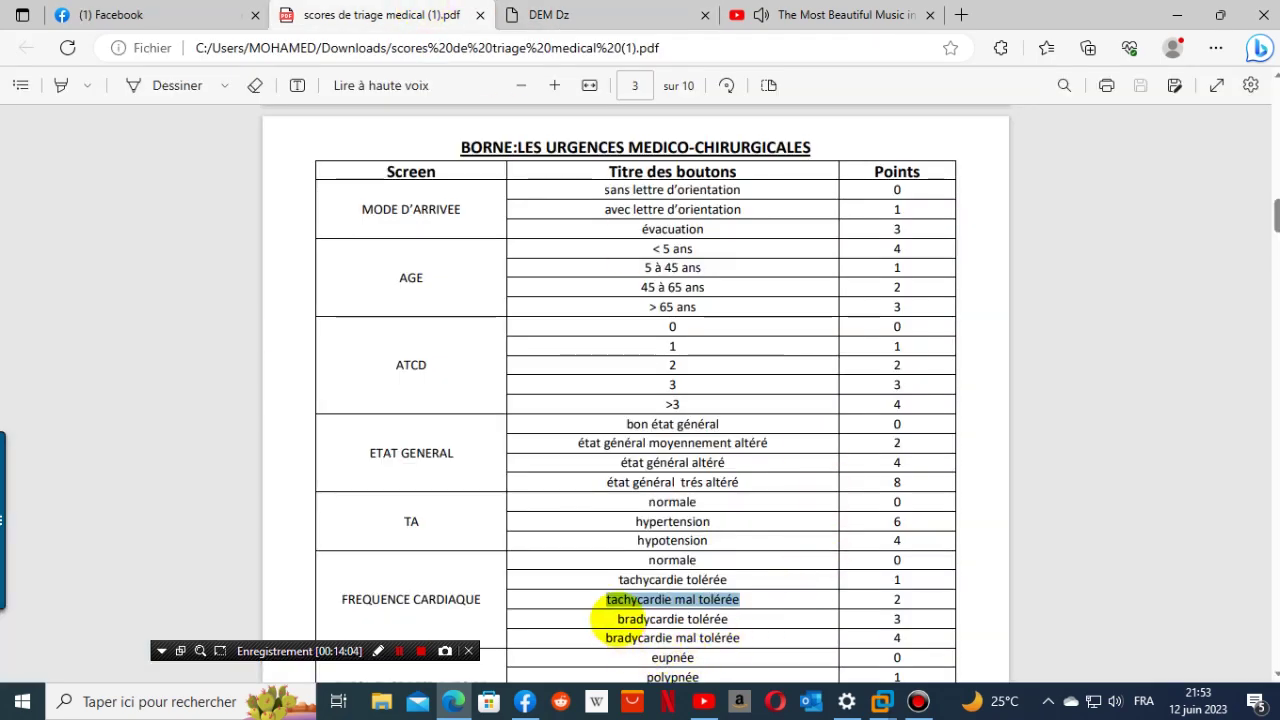
pyautogui.moveTo(614, 619); pyautogui.dragTo(720, 618)
pyautogui.hotkey('ctrl', 'c')
pyautogui.rightClick(720, 619)
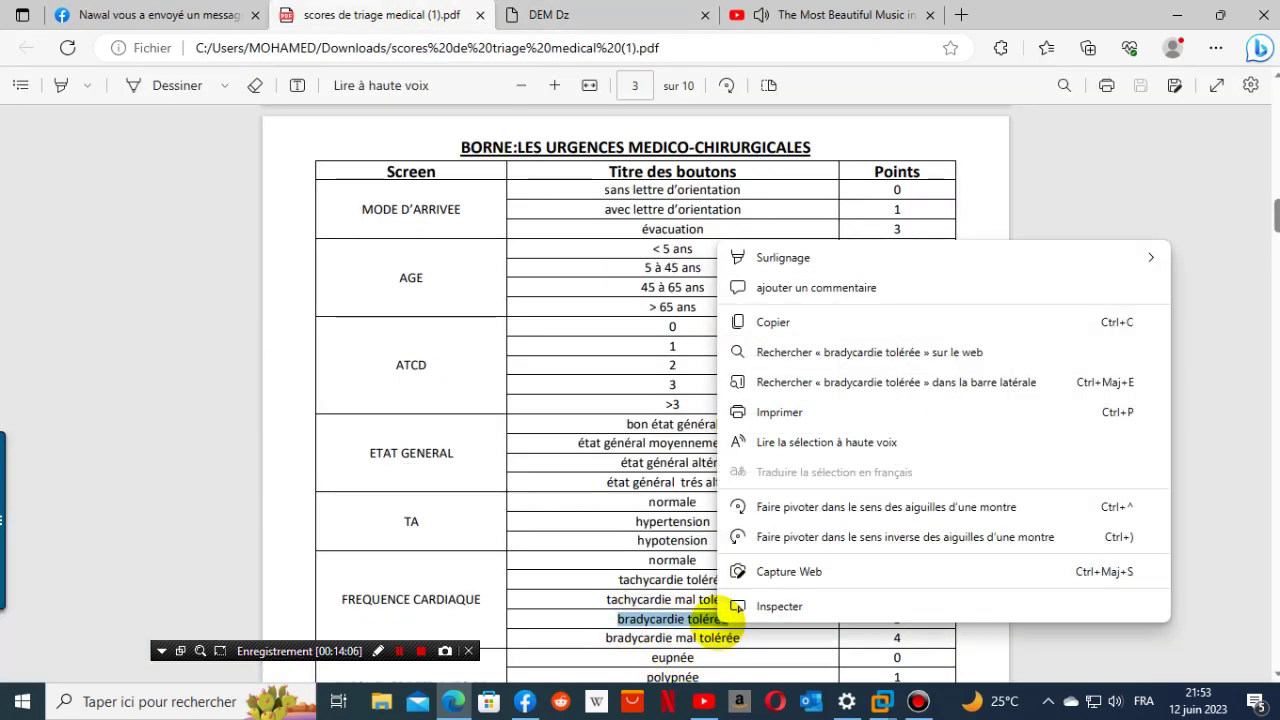
pyautogui.click(773, 323)
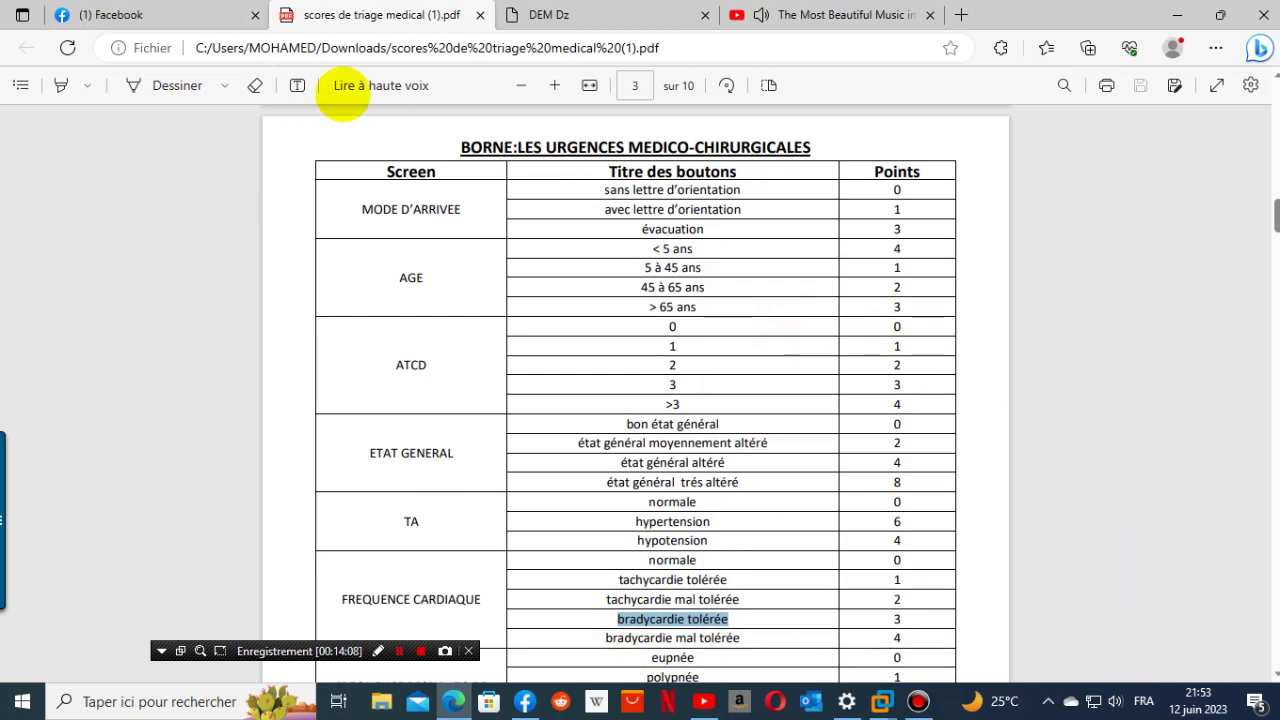
pyautogui.click(590, 15)
pyautogui.click(318, 380)
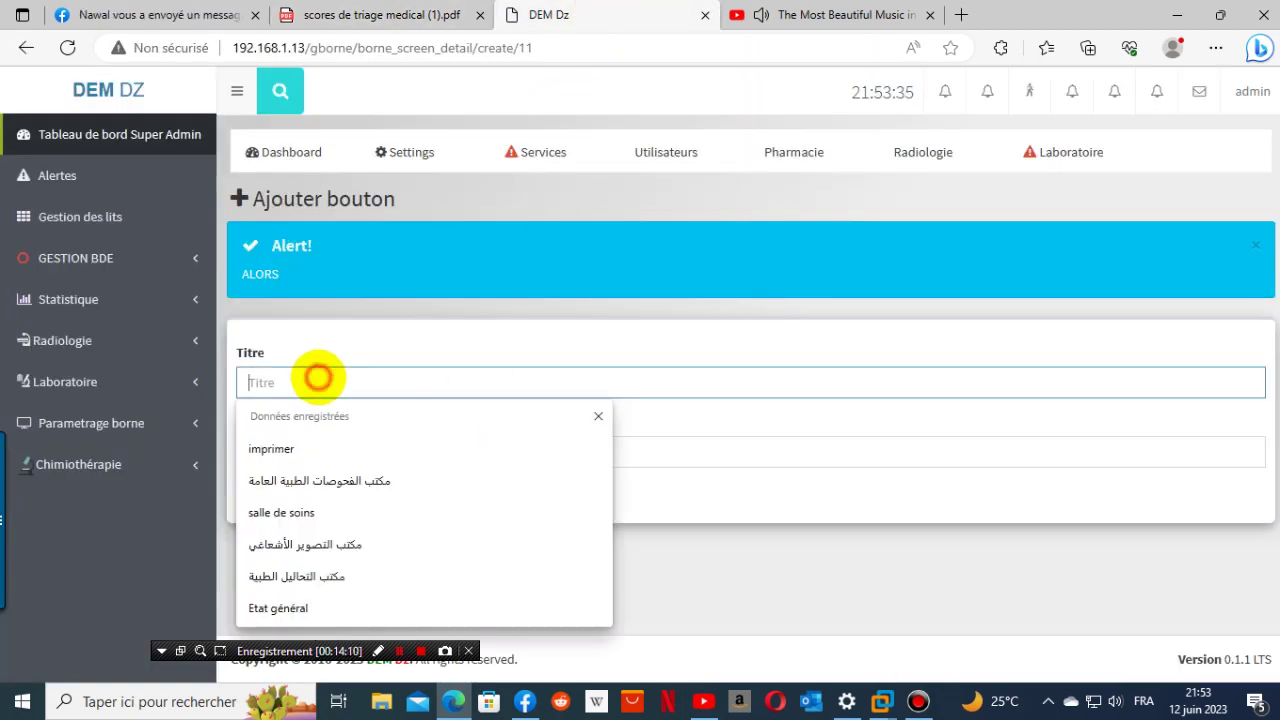
pyautogui.rightClick(318, 377)
pyautogui.click(400, 523)
pyautogui.click(308, 447)
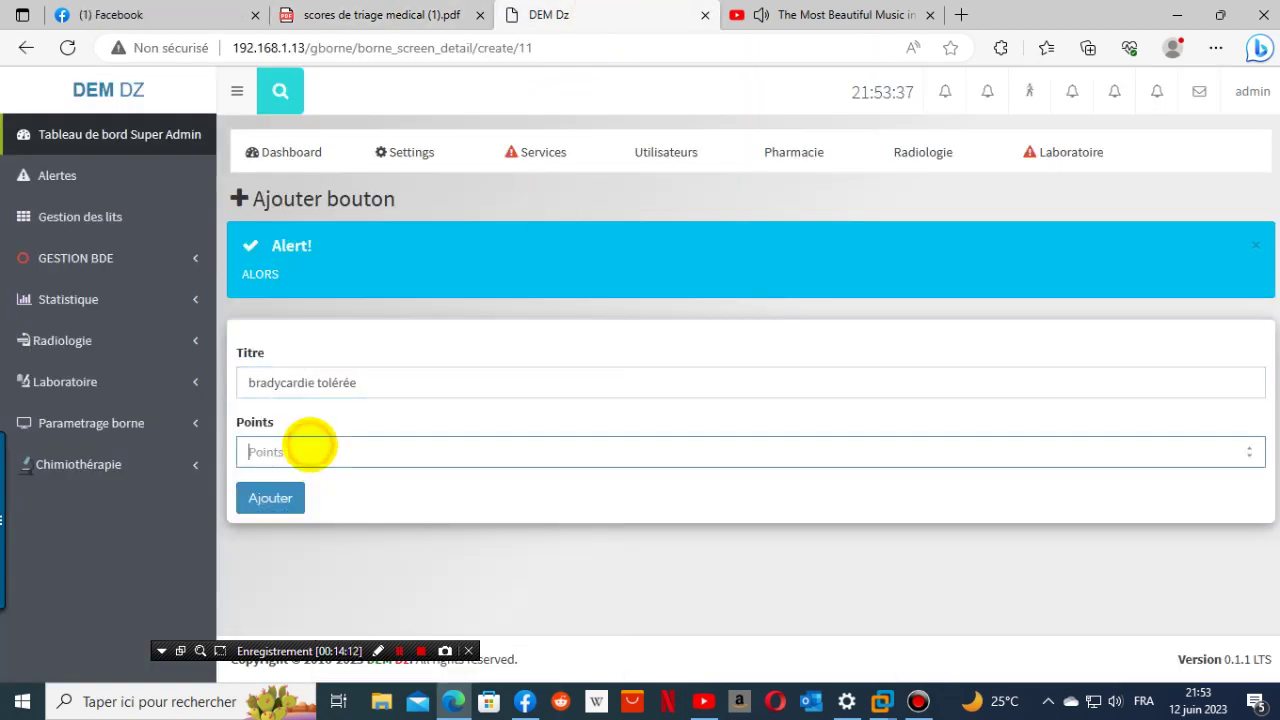
pyautogui.click(270, 497)
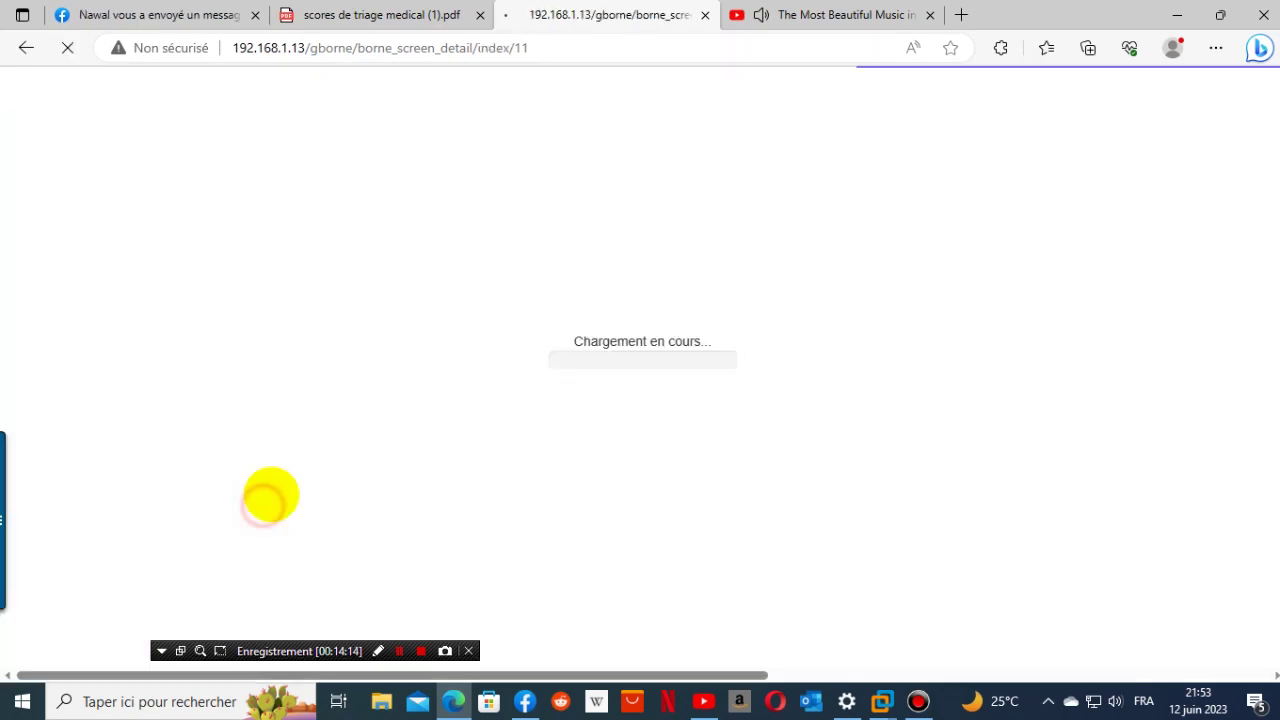
# - Copy 'bradycardie mal tolérée' from the triage score PDF
pyautogui.click(418, 15)
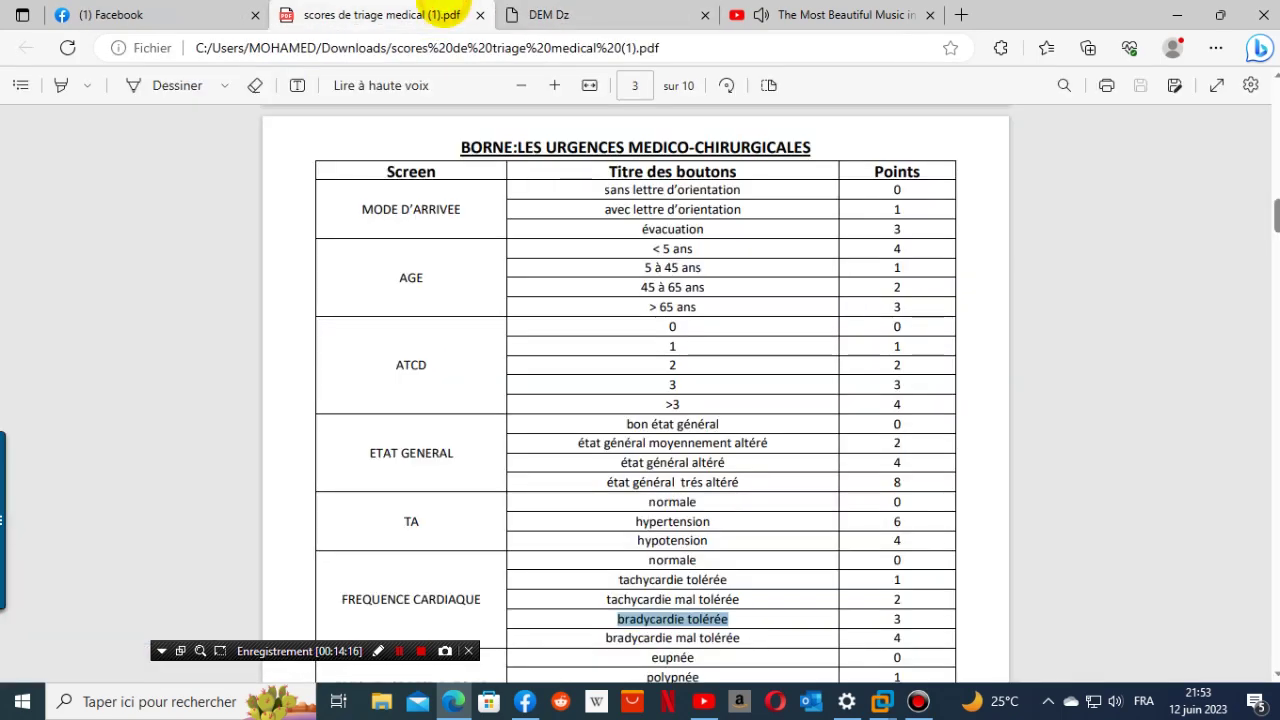
pyautogui.scroll(-1, 830, 373)
pyautogui.scroll(-1, 830, 373)
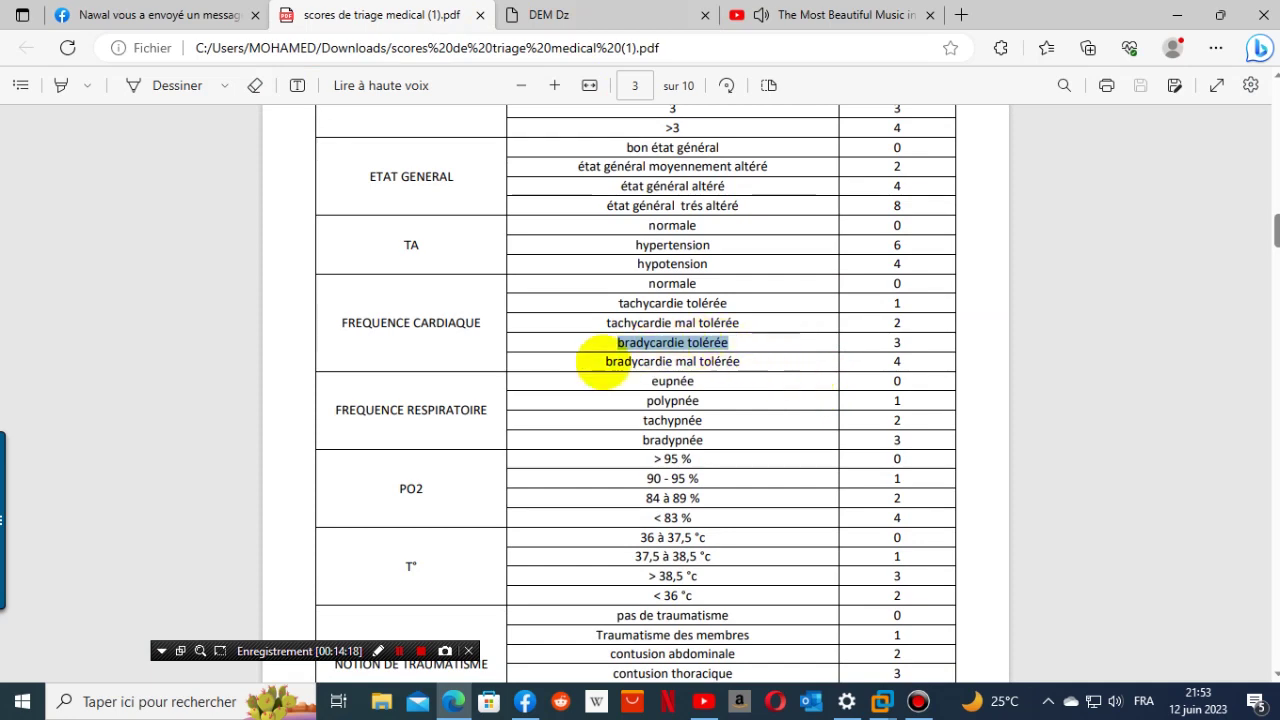
pyautogui.moveTo(598, 360); pyautogui.dragTo(732, 360)
pyautogui.click(743, 363)
pyautogui.rightClick(735, 363)
pyautogui.click(620, 370)
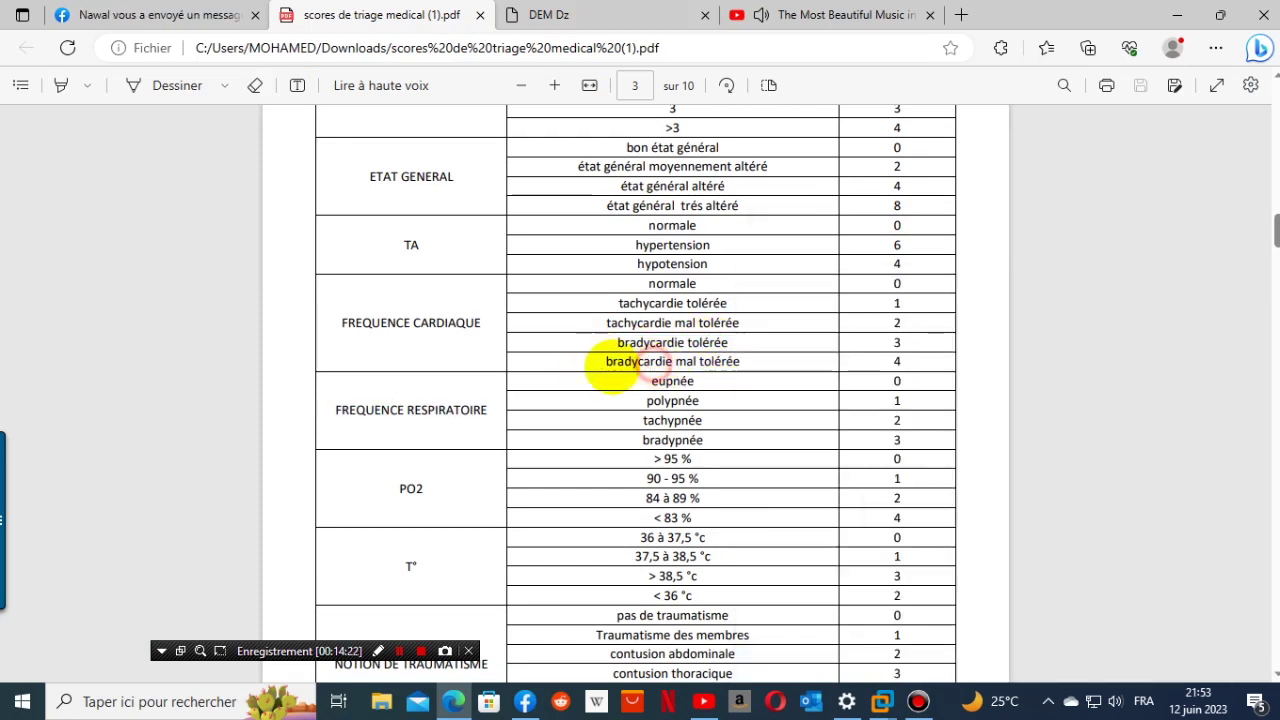
pyautogui.moveTo(604, 366); pyautogui.dragTo(728, 362)
pyautogui.rightClick(720, 360)
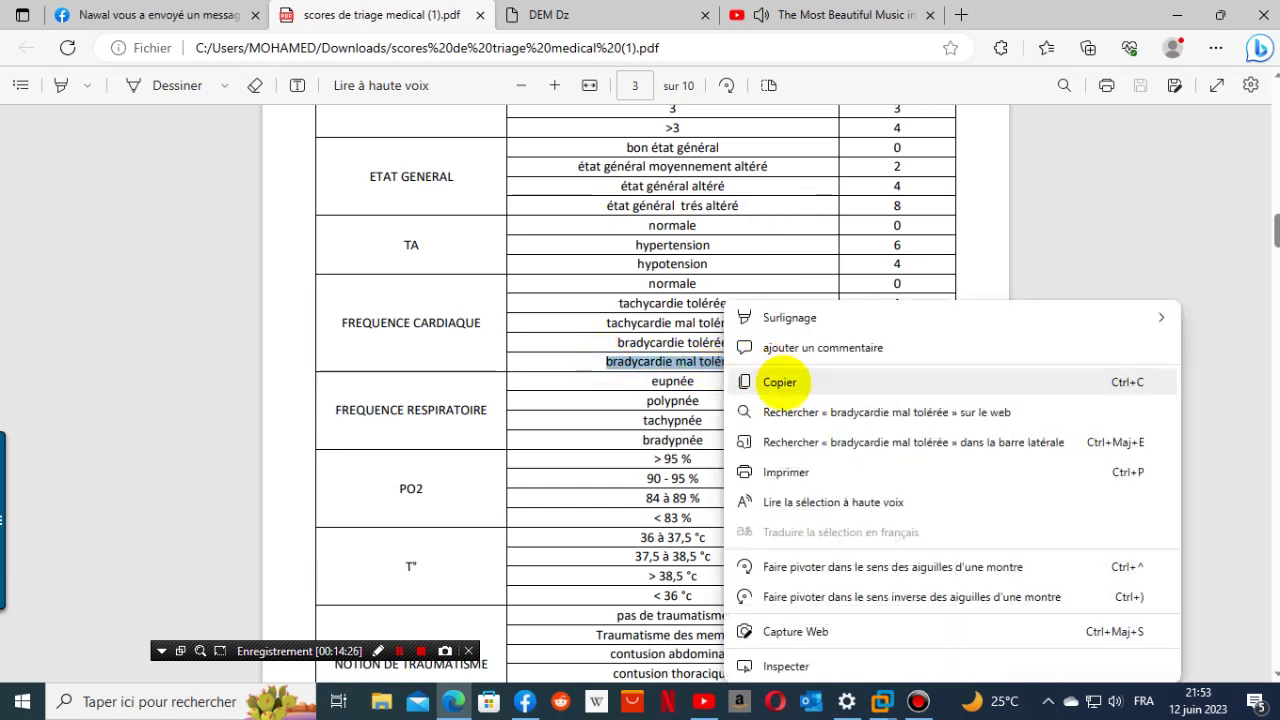
pyautogui.click(784, 381)
# - Add the 'bradycardie mal tolérée' button worth 4 points
pyautogui.click(578, 12)
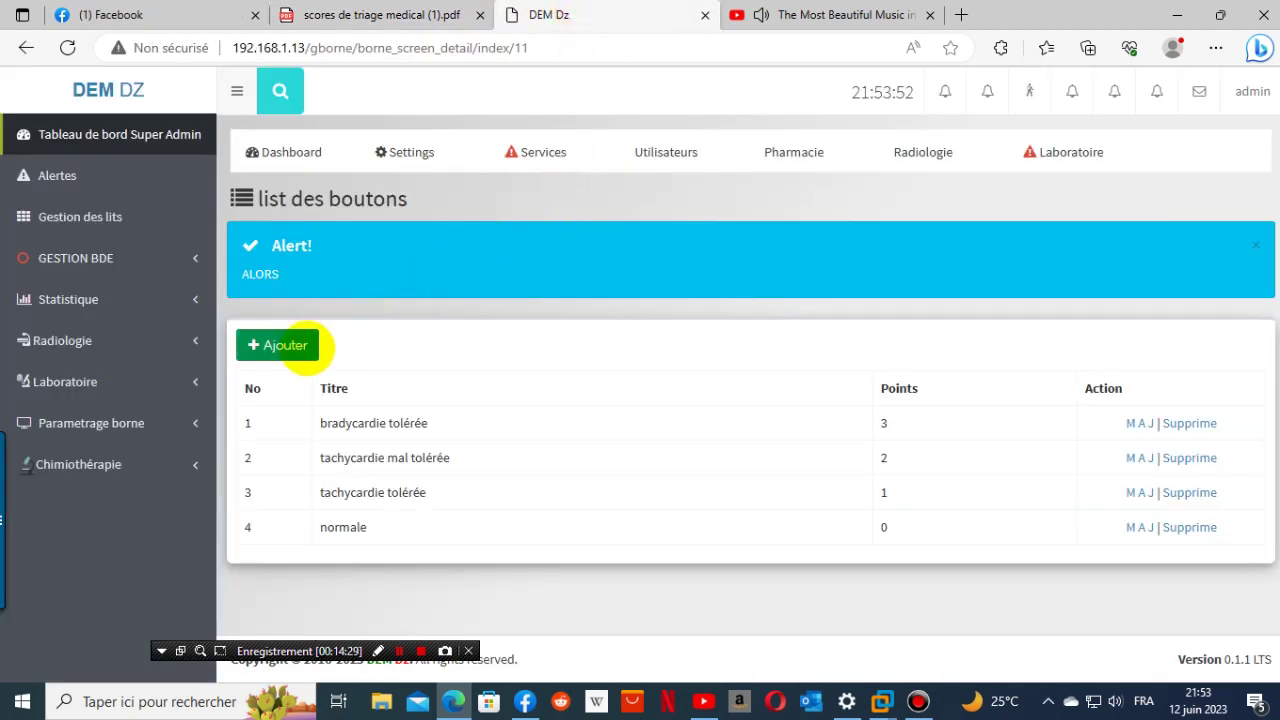
pyautogui.click(300, 345)
pyautogui.click(316, 376)
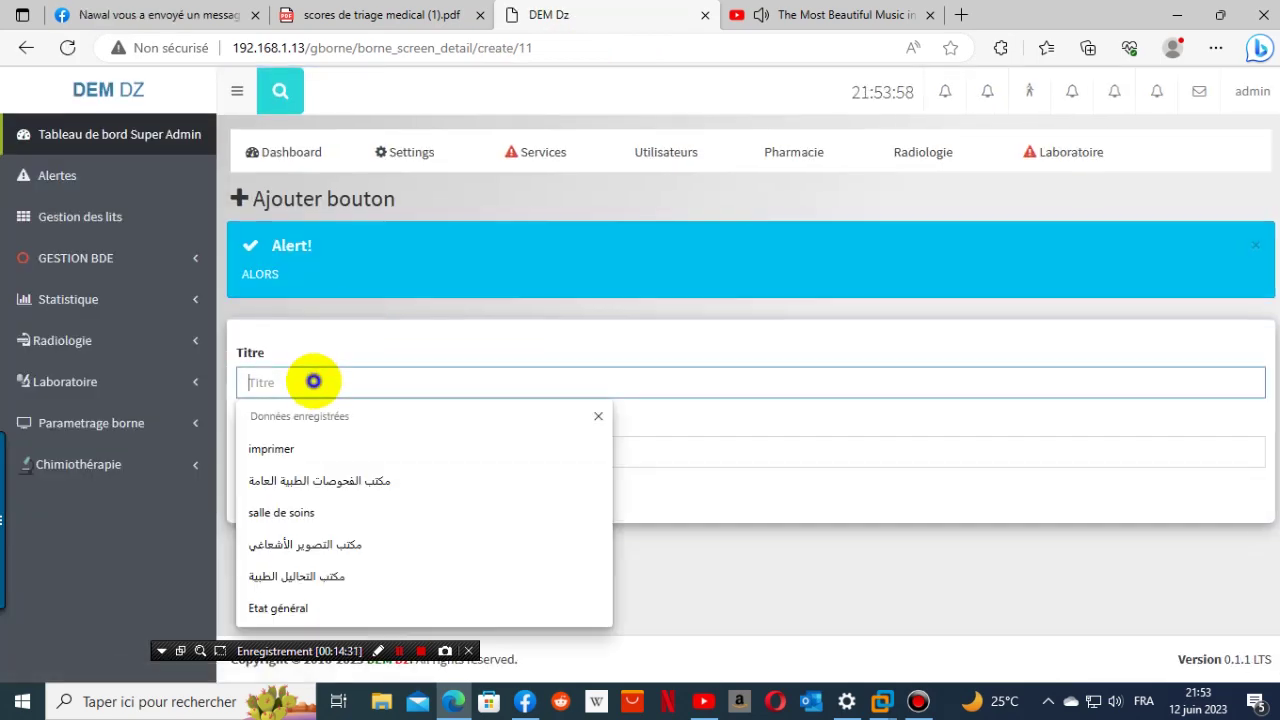
pyautogui.rightClick(316, 382)
pyautogui.click(366, 520)
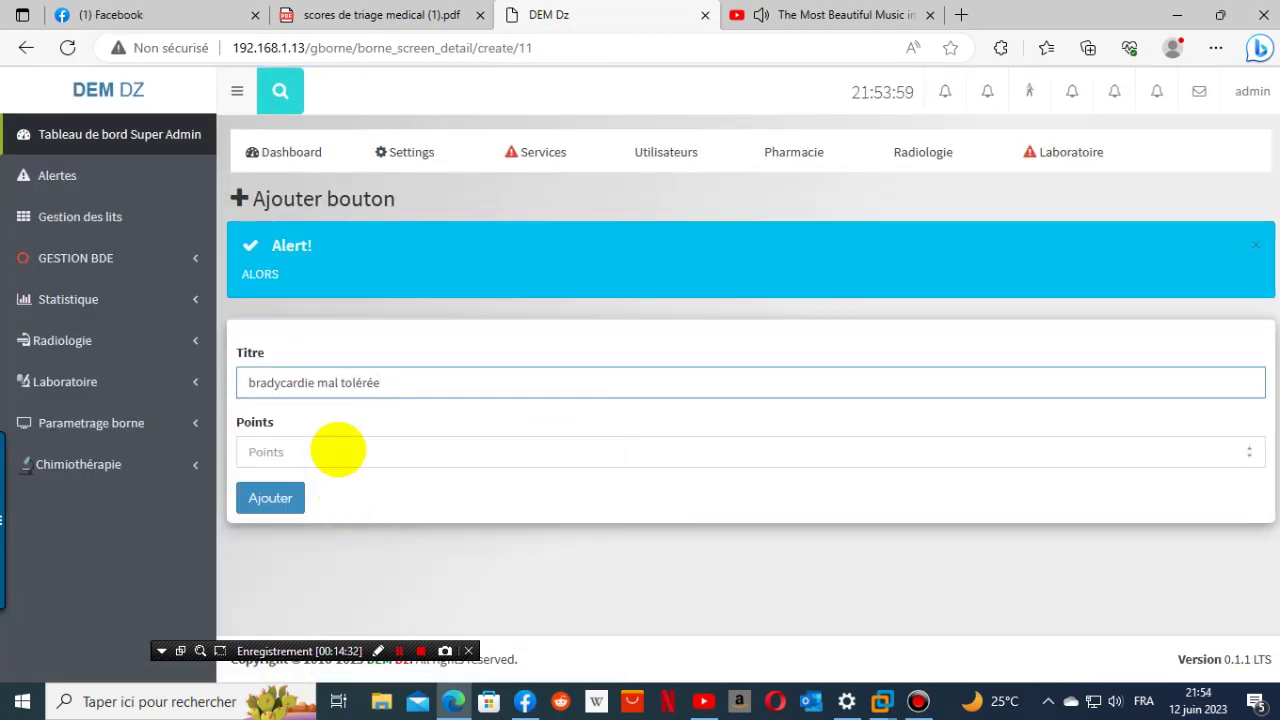
pyautogui.click(337, 449)
pyautogui.click(383, 16)
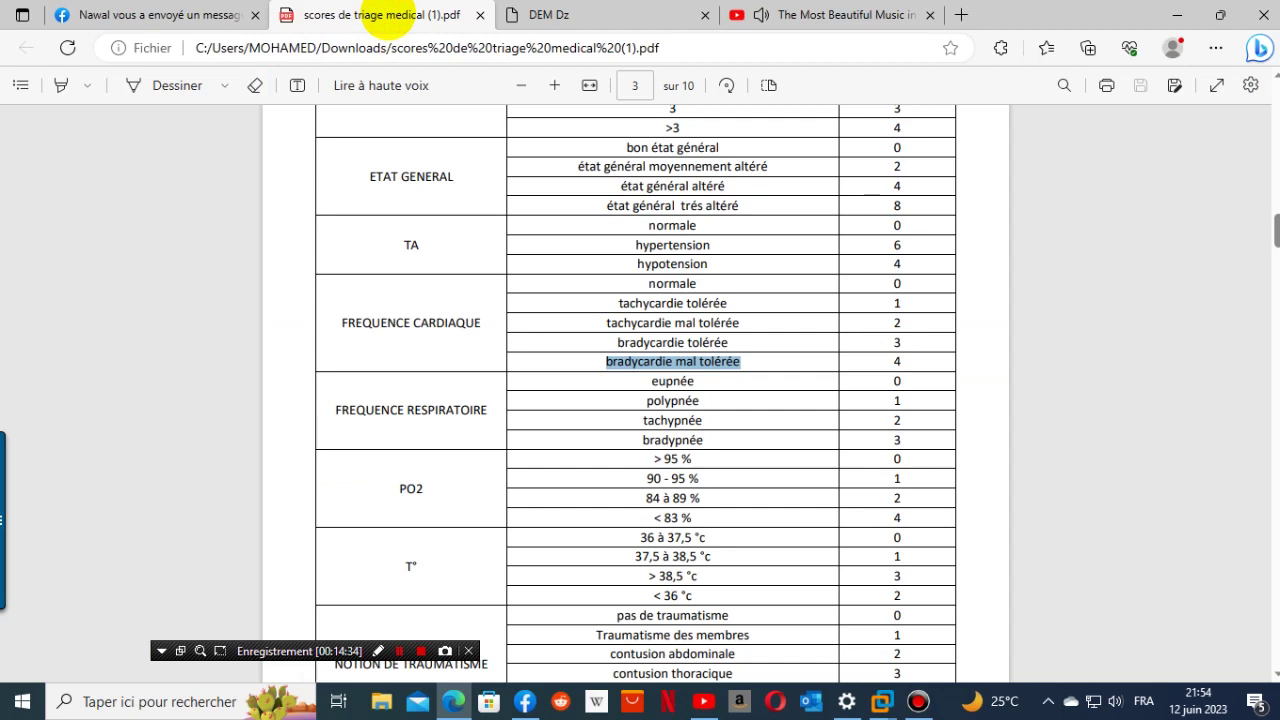
pyautogui.click(545, 15)
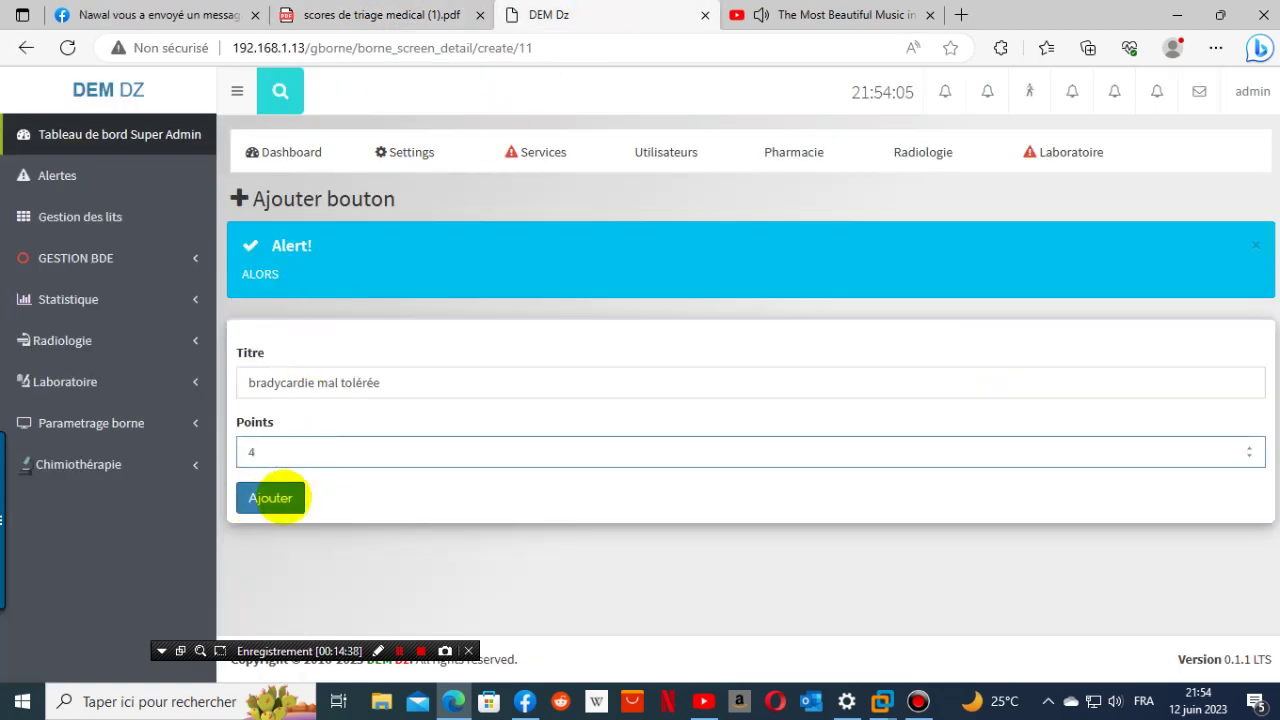
pyautogui.click(272, 497)
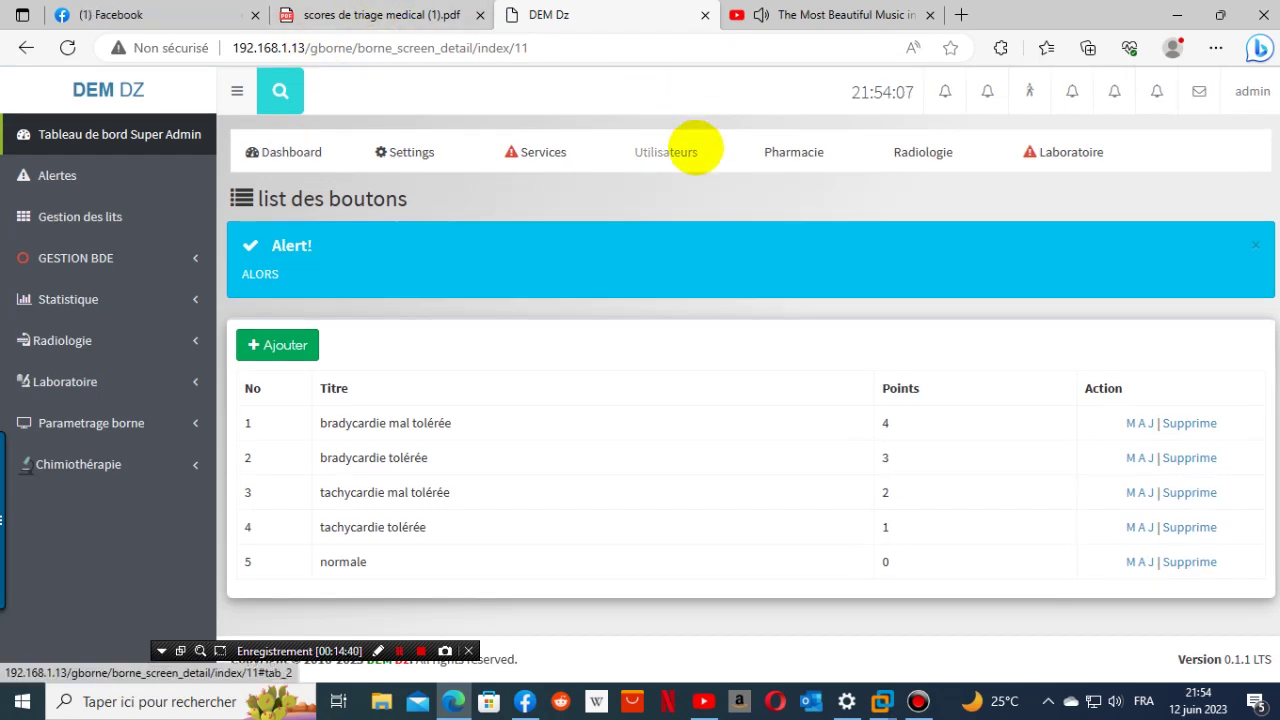
pyautogui.click(440, 15)
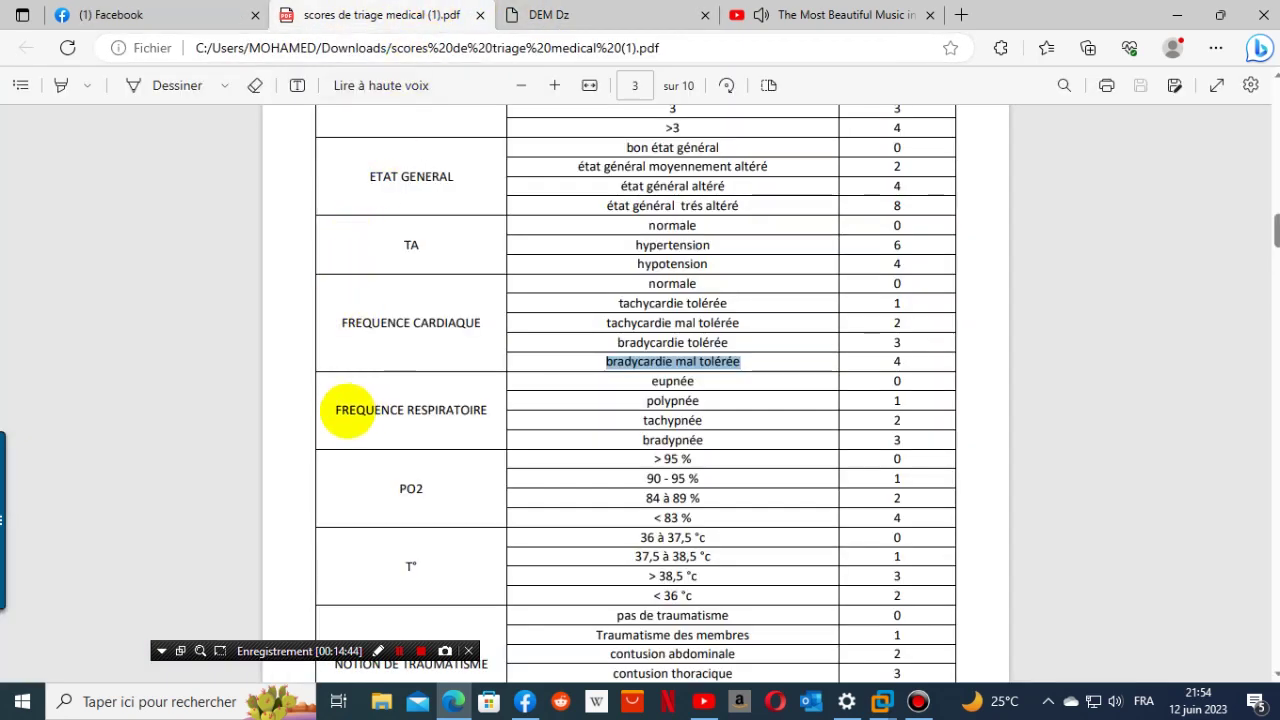
# - Copy the 'FREQUENCE RESPIRATOIRE' heading from the triage PDF
pyautogui.moveTo(333, 412); pyautogui.dragTo(458, 411)
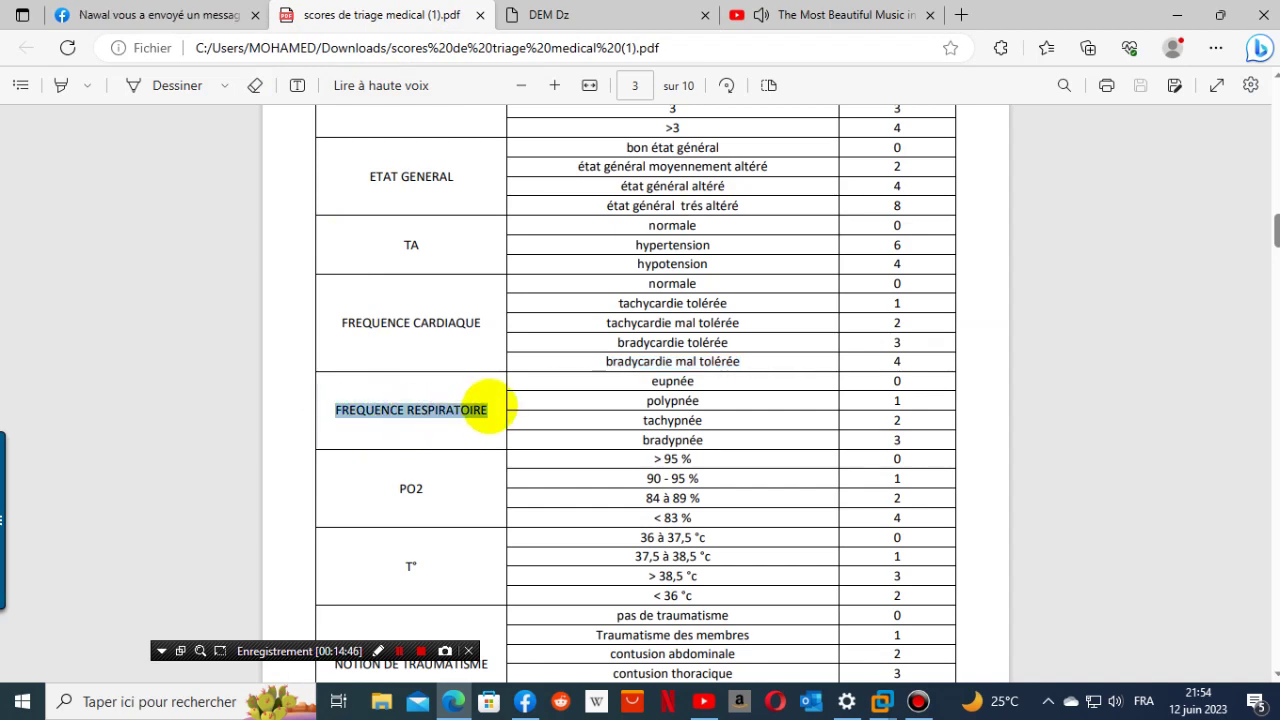
pyautogui.rightClick(460, 408)
pyautogui.click(533, 111)
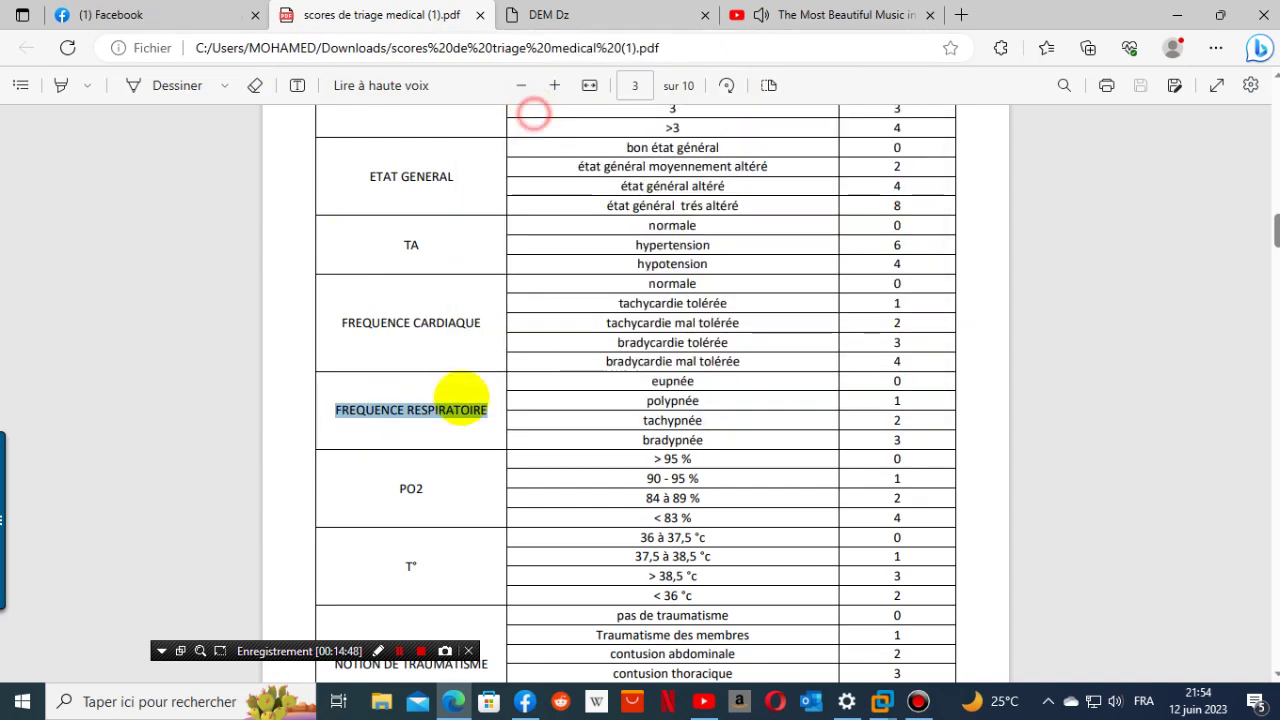
pyautogui.scroll(-2, 461, 397)
pyautogui.scroll(-4, 451, 437)
pyautogui.scroll(5, 449, 434)
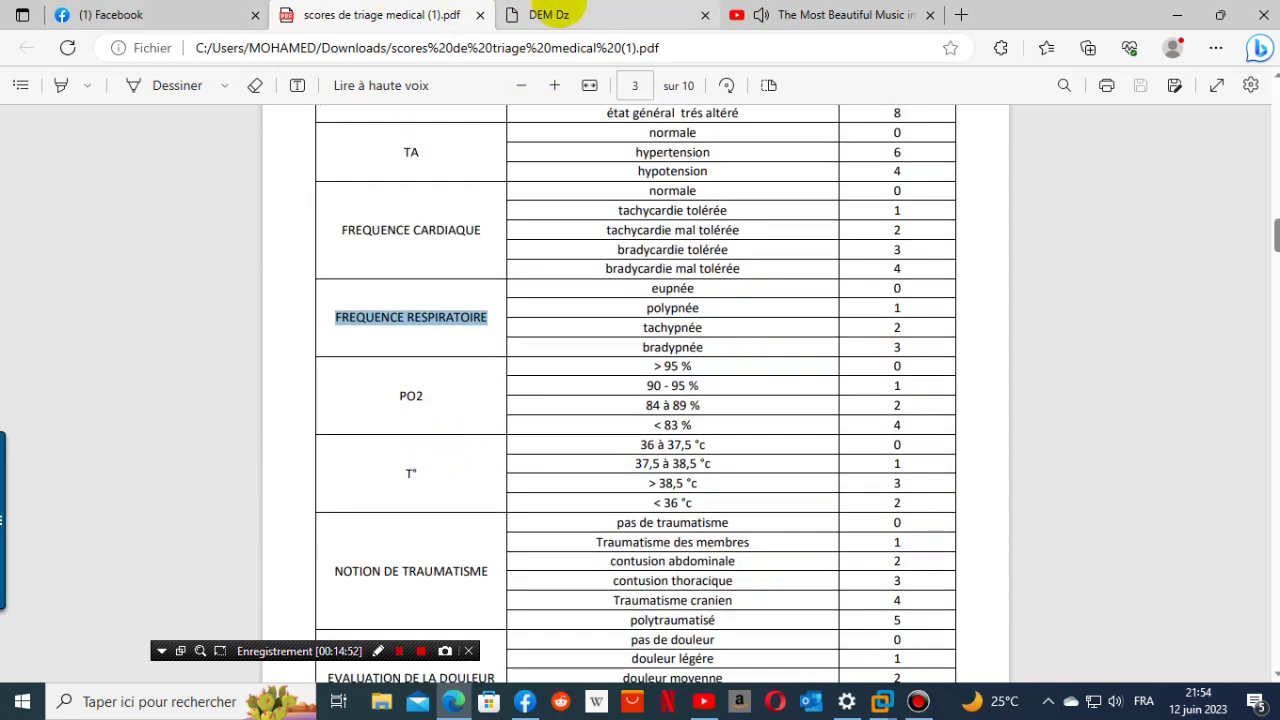
# - Add a screen titled 'FREQUENCE RESPIRATOIRE' under Parametrage borne > Borne > Urgence
pyautogui.click(548, 15)
pyautogui.click(110, 423)
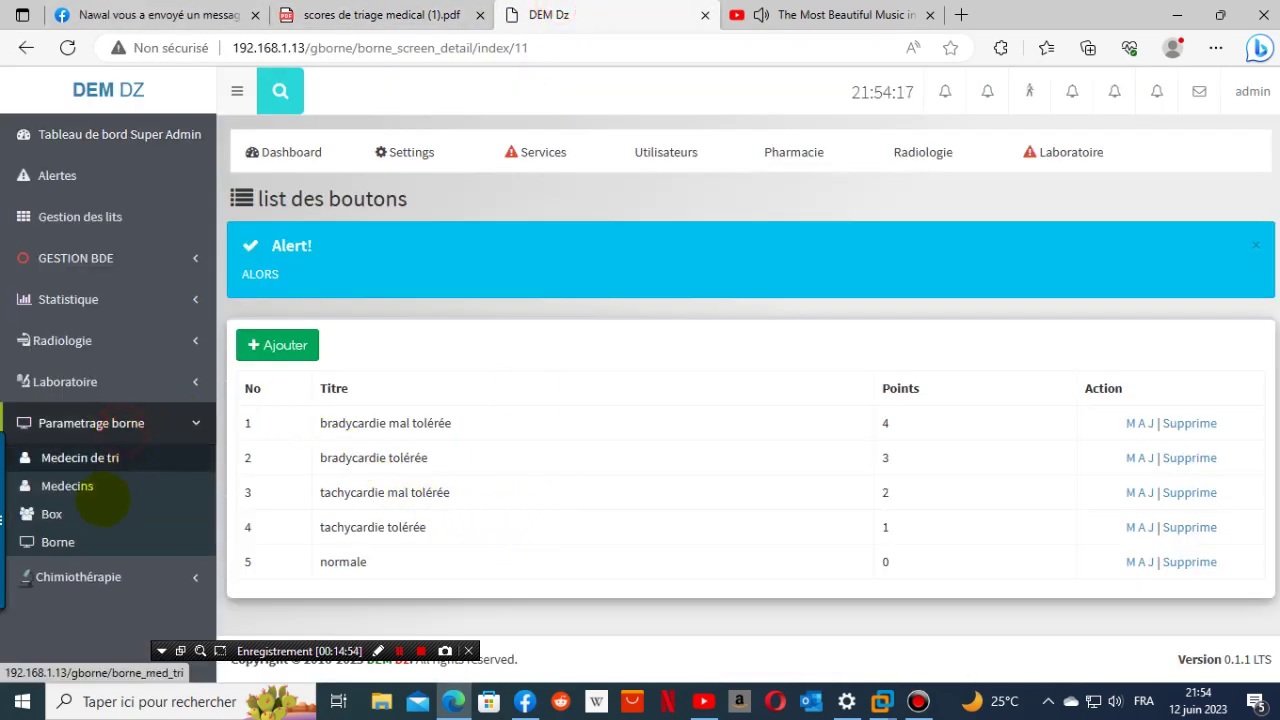
pyautogui.click(52, 542)
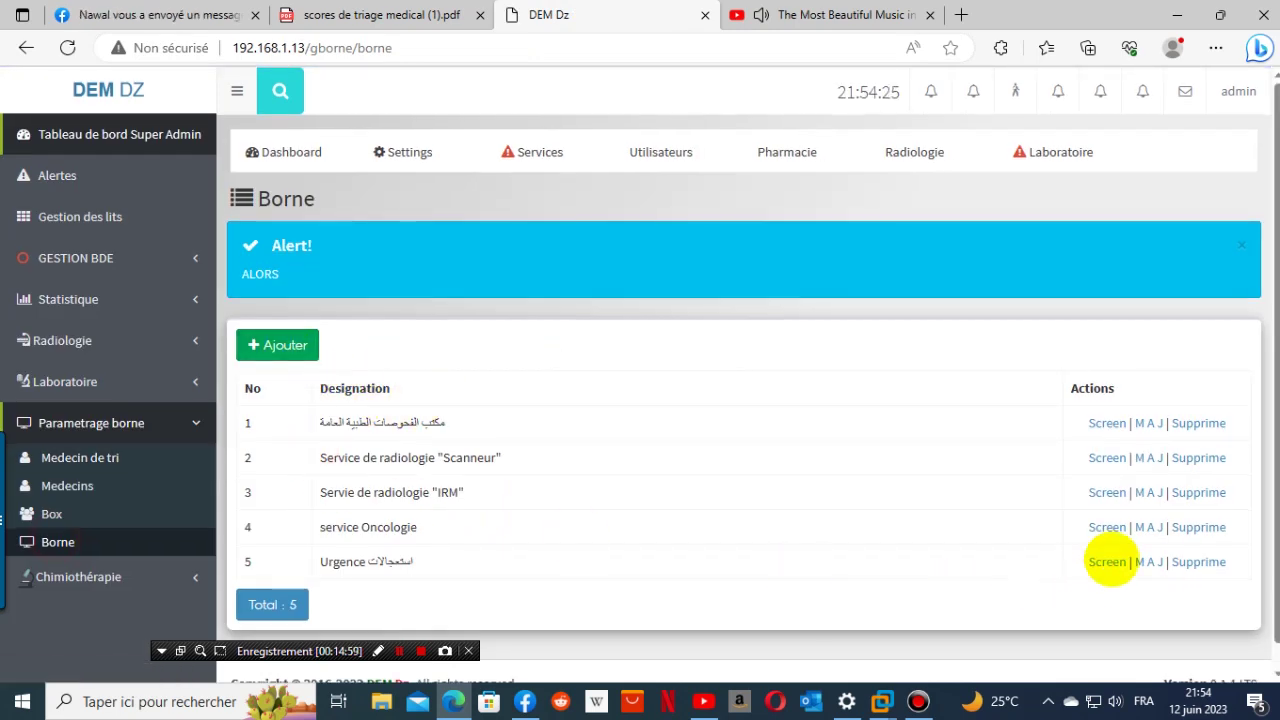
pyautogui.click(1107, 562)
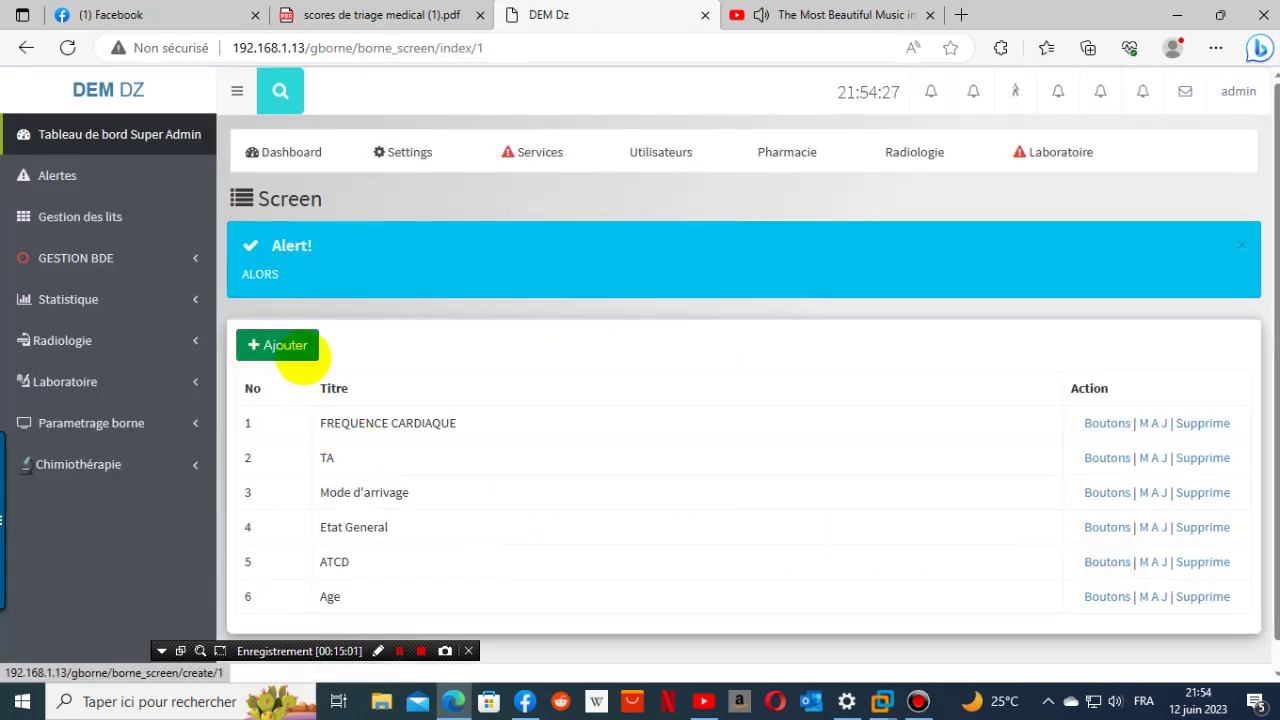
pyautogui.click(299, 355)
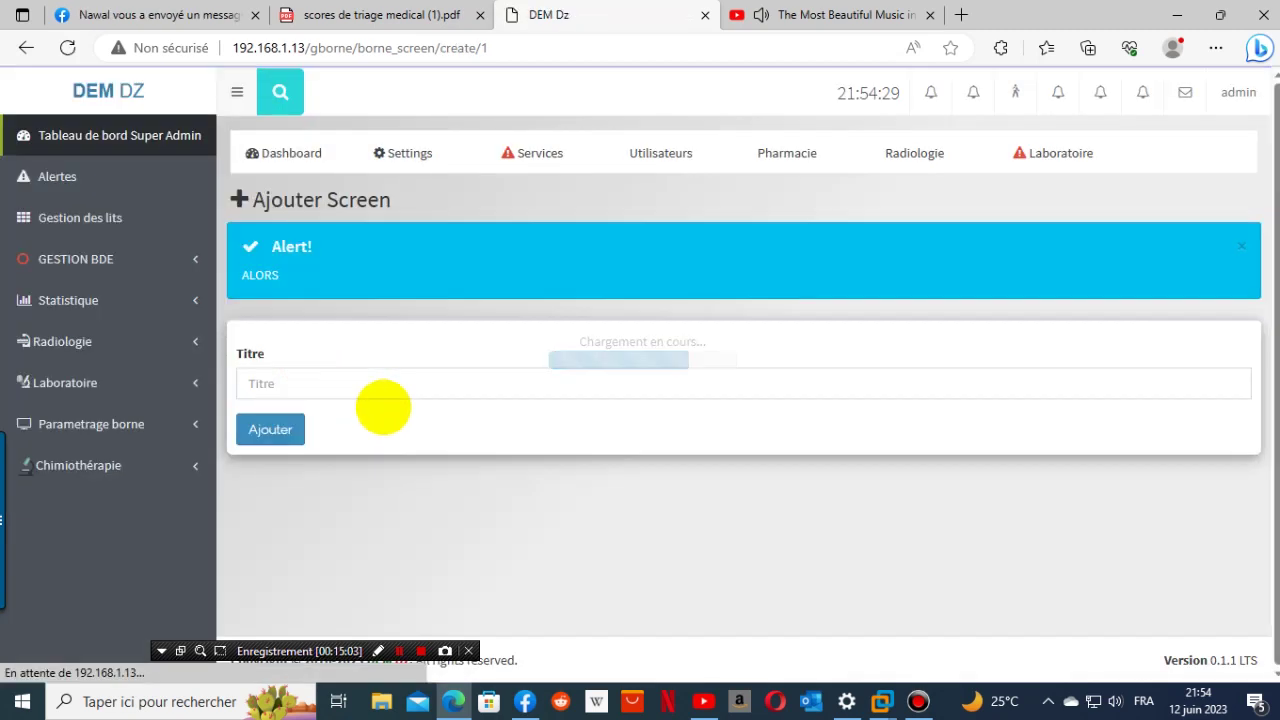
pyautogui.click(351, 386)
pyautogui.rightClick(356, 384)
pyautogui.click(465, 566)
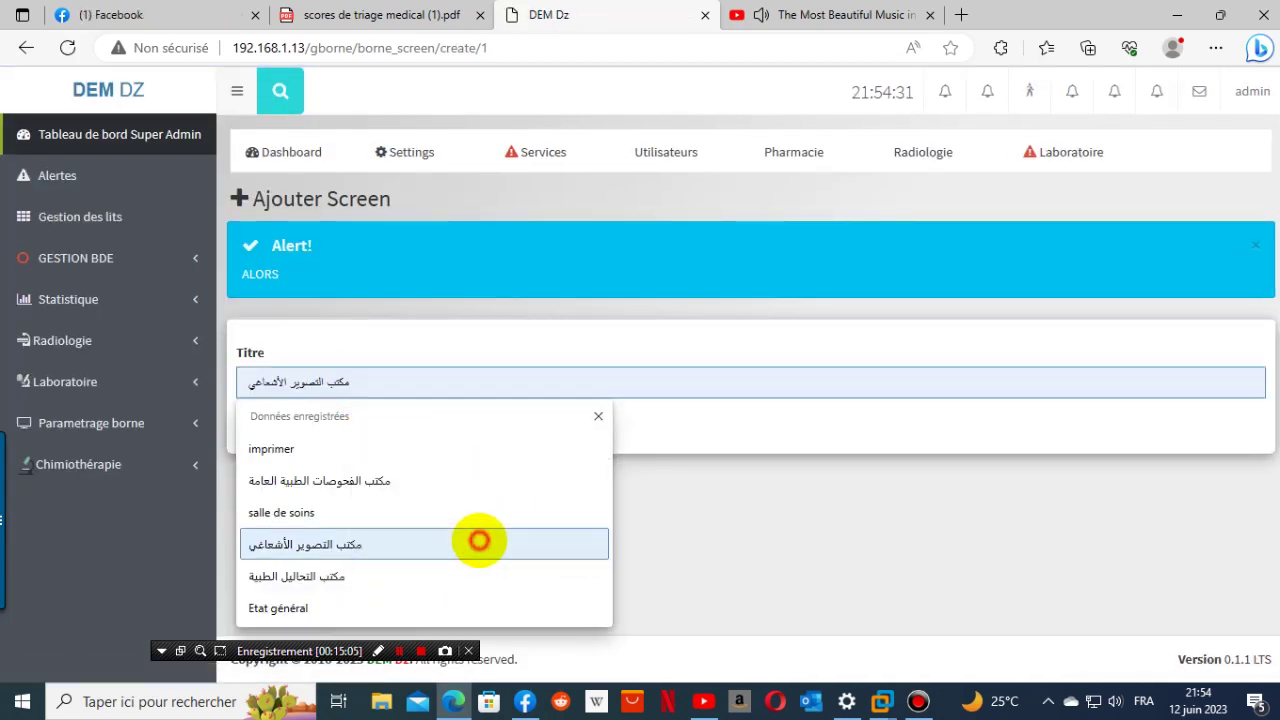
pyautogui.click(270, 429)
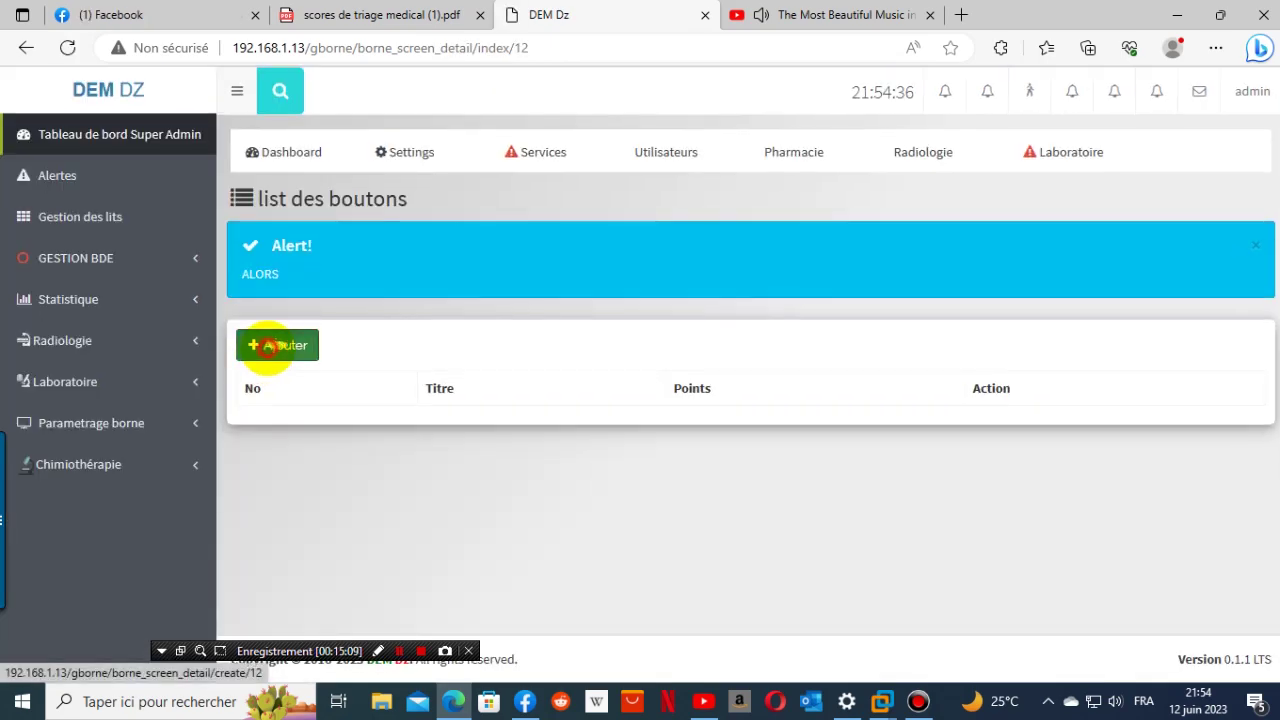
# - Add the 'eupnée' button worth 0 points to the screen
pyautogui.click(277, 344)
pyautogui.click(383, 15)
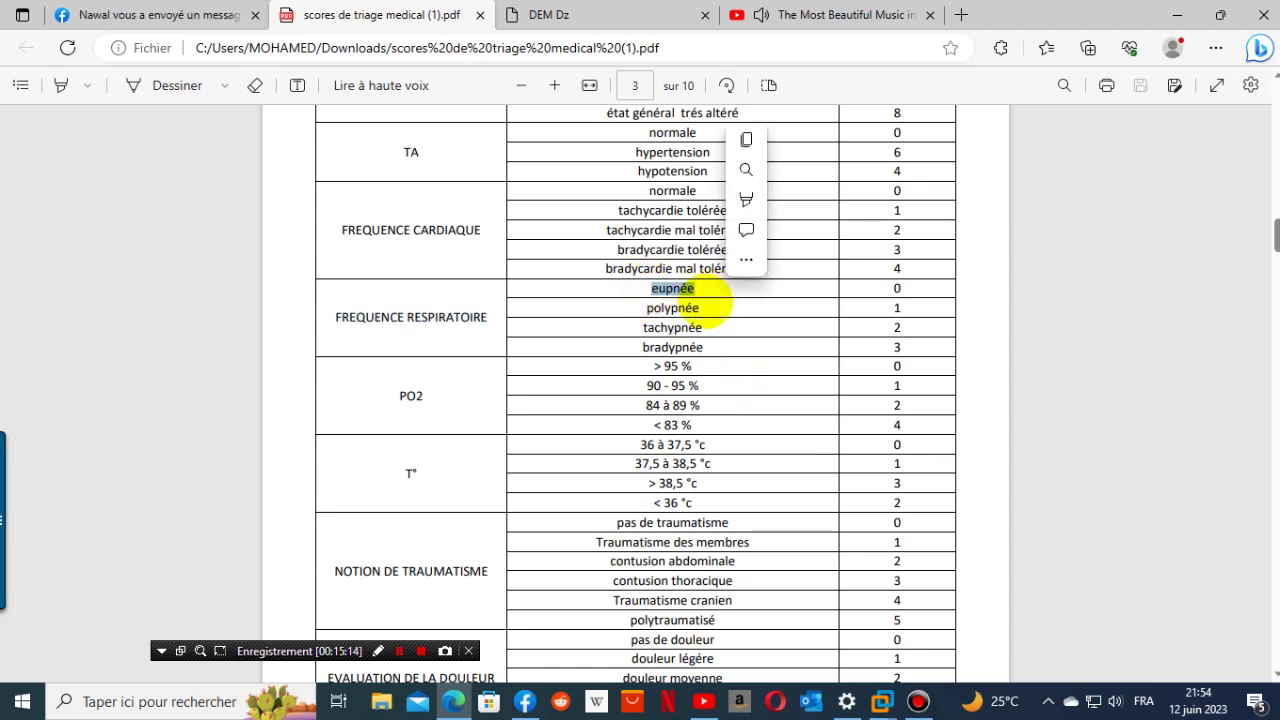
pyautogui.rightClick(766, 304)
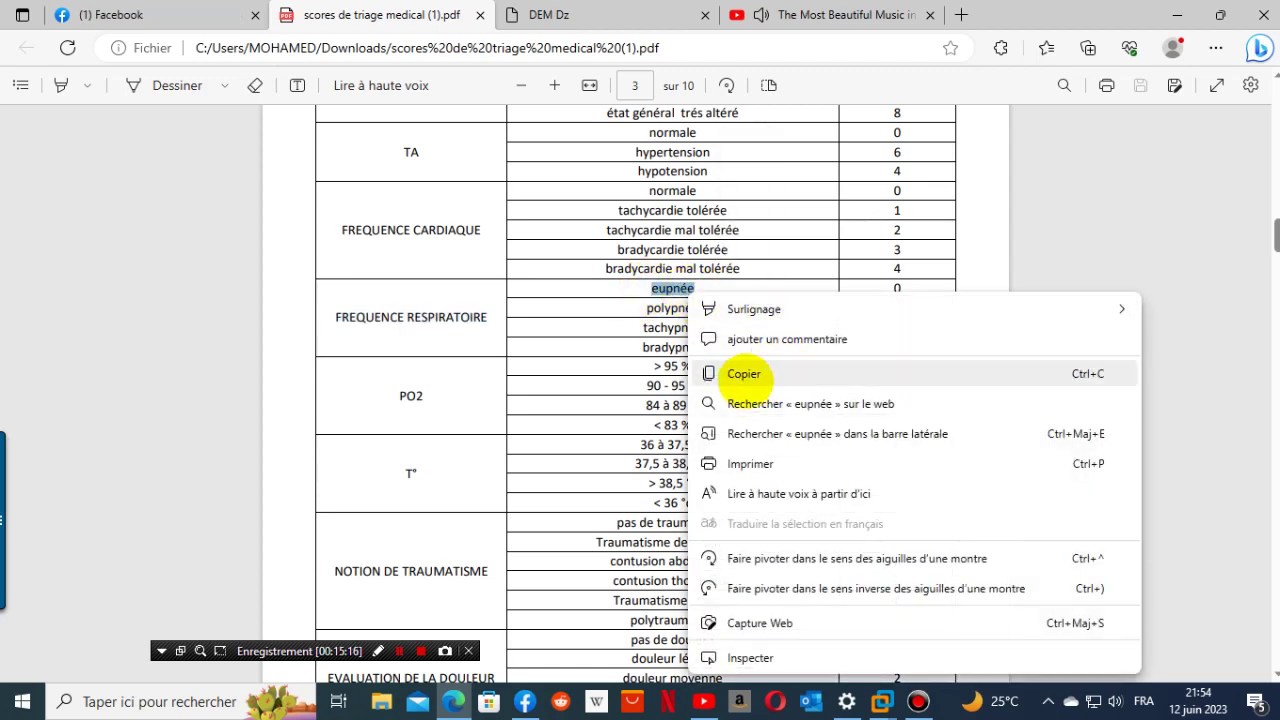
pyautogui.click(745, 376)
pyautogui.click(600, 18)
pyautogui.click(343, 382)
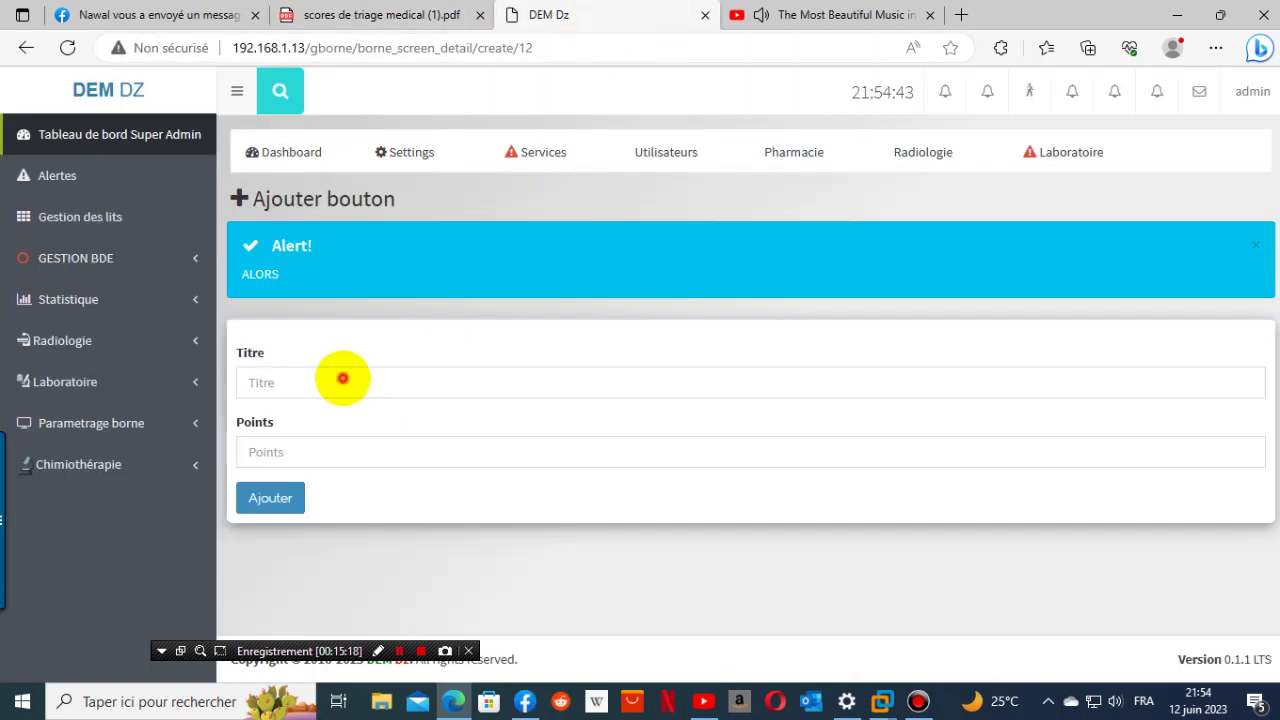
pyautogui.rightClick(343, 380)
pyautogui.click(420, 524)
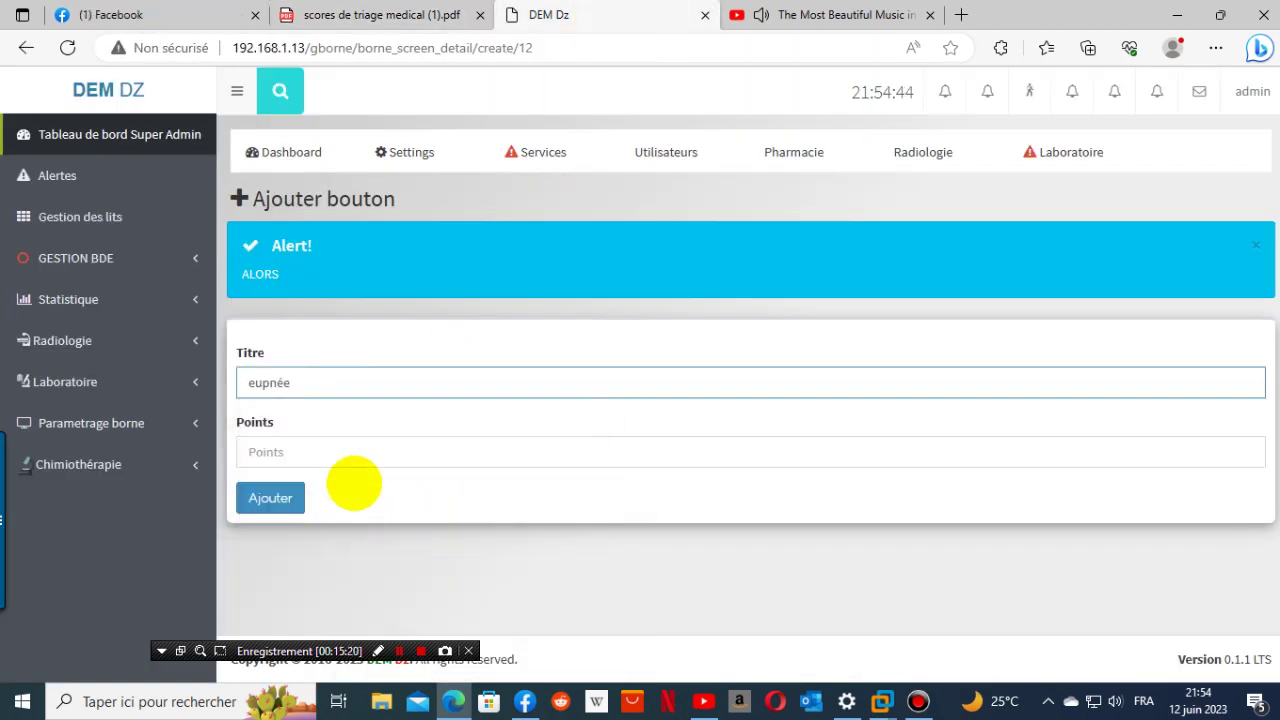
pyautogui.click(360, 446)
pyautogui.click(445, 22)
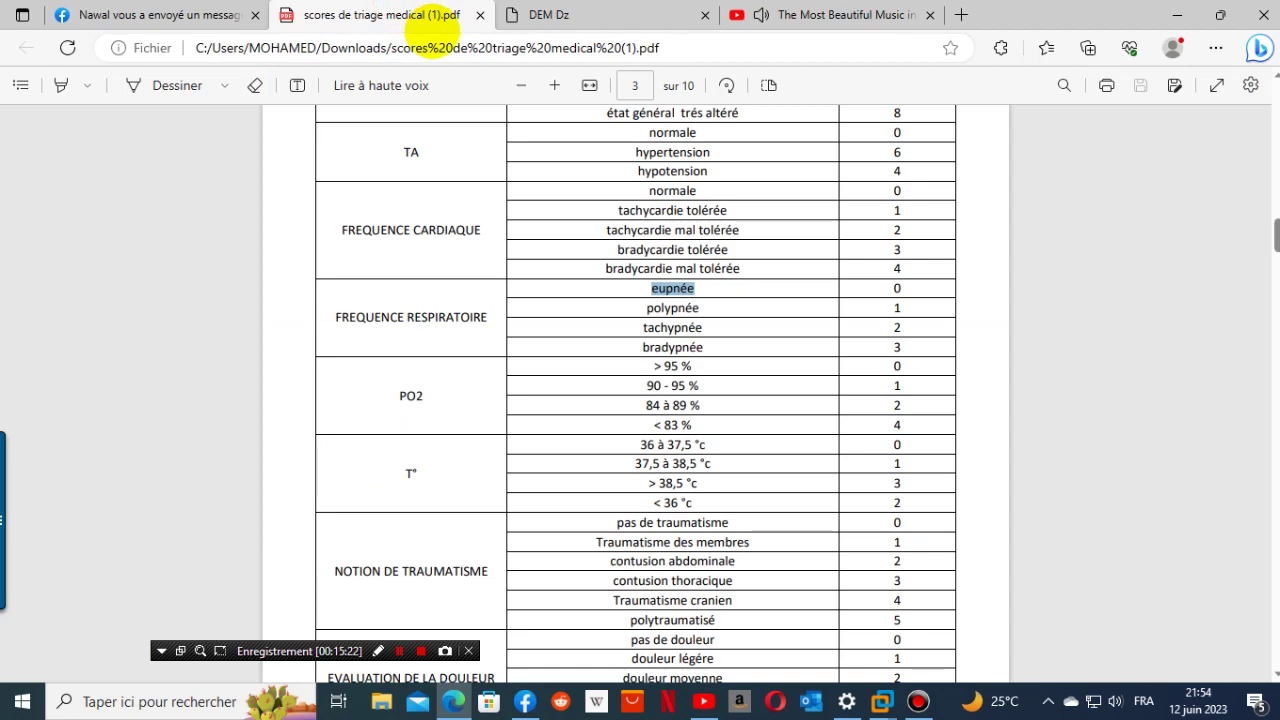
pyautogui.click(622, 15)
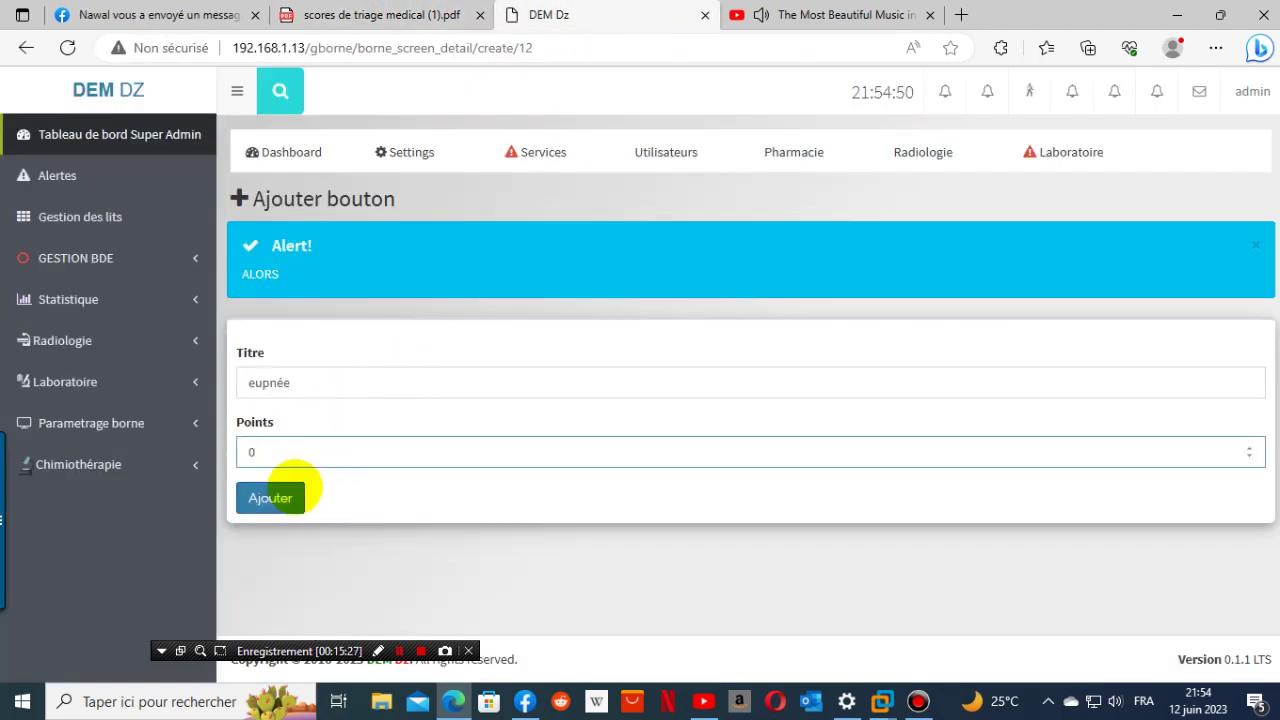
pyautogui.click(296, 490)
# - Add the 'polypnée' button worth 1 point
pyautogui.click(410, 16)
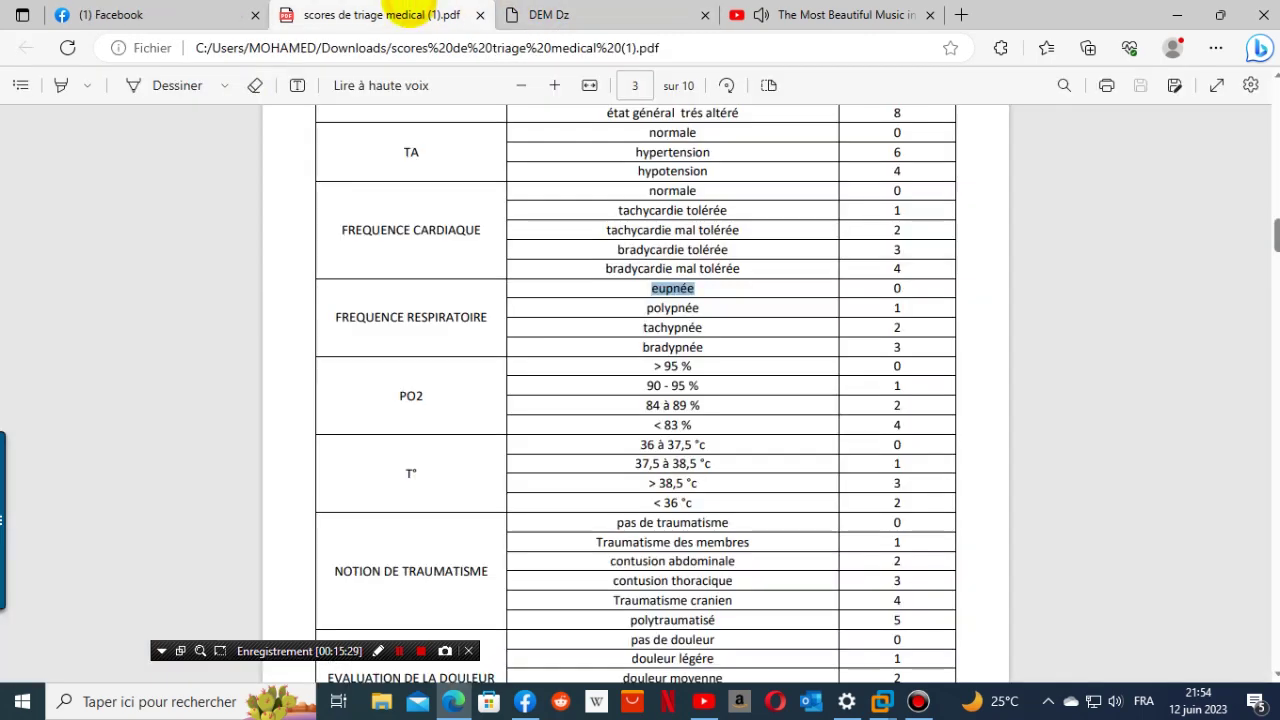
pyautogui.doubleClick(680, 308)
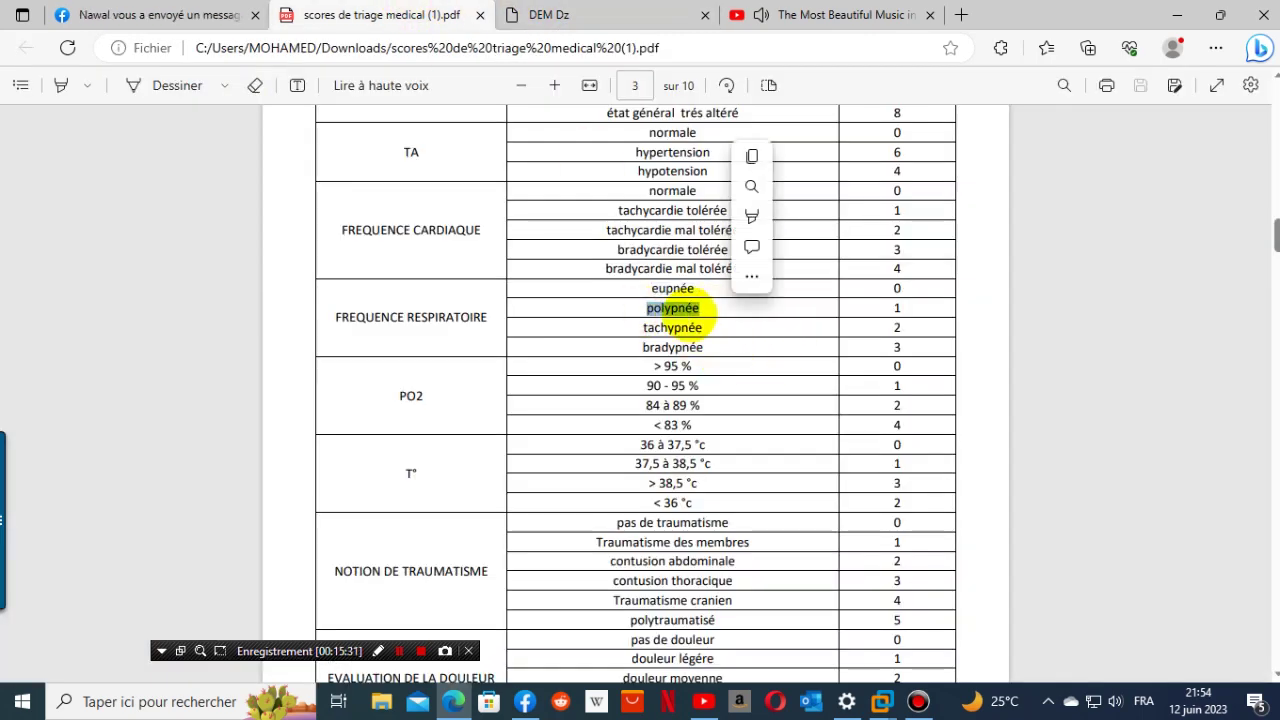
pyautogui.rightClick(694, 304)
pyautogui.click(766, 381)
pyautogui.click(585, 15)
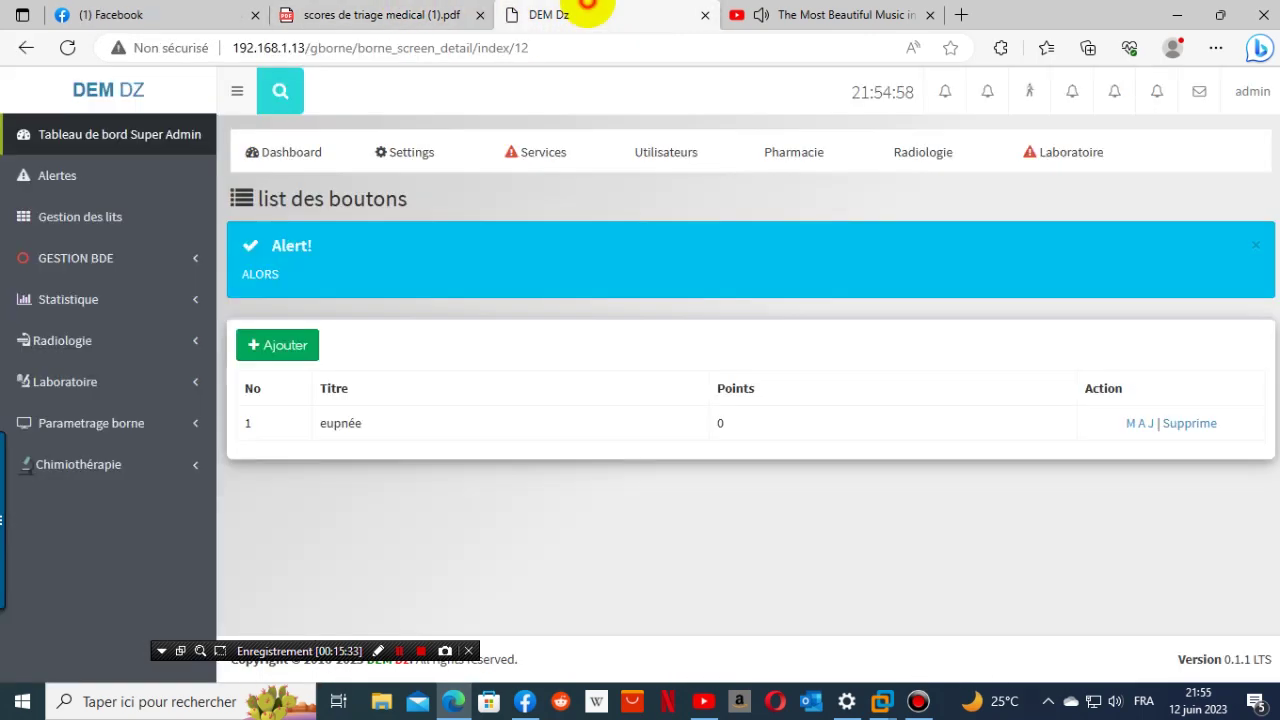
pyautogui.click(308, 345)
pyautogui.click(369, 375)
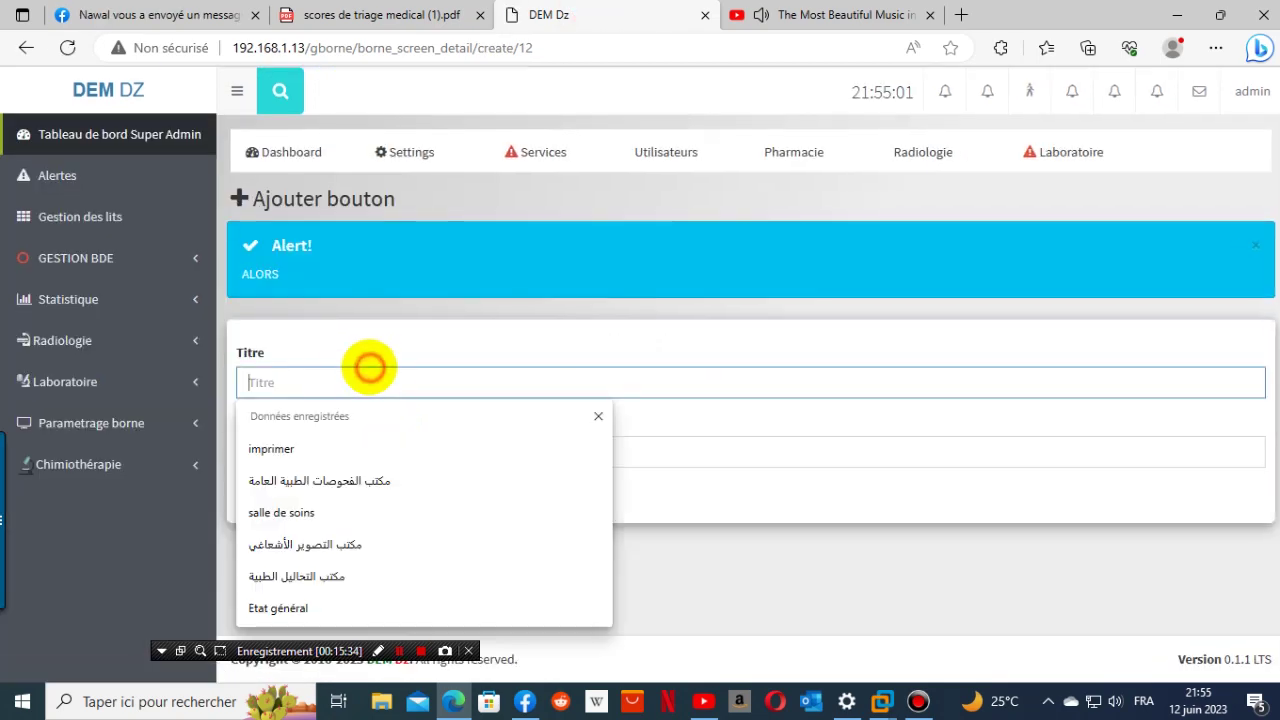
pyautogui.rightClick(370, 372)
pyautogui.click(423, 513)
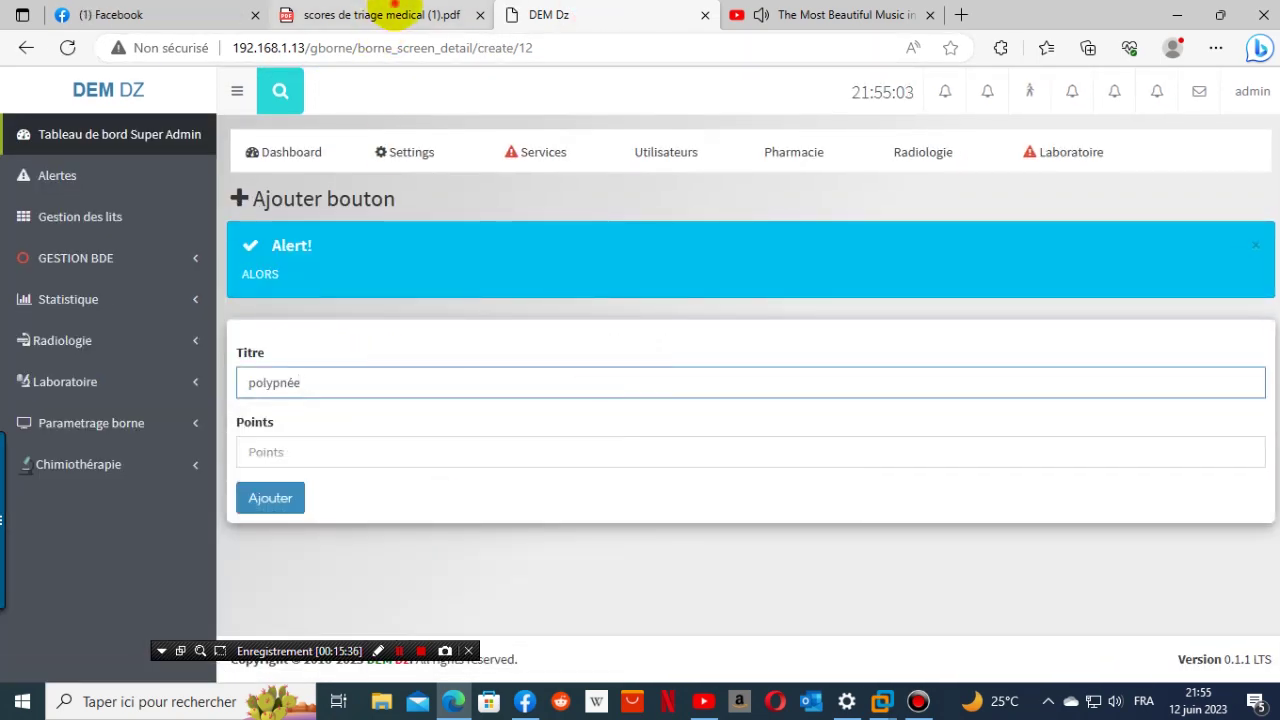
pyautogui.click(387, 15)
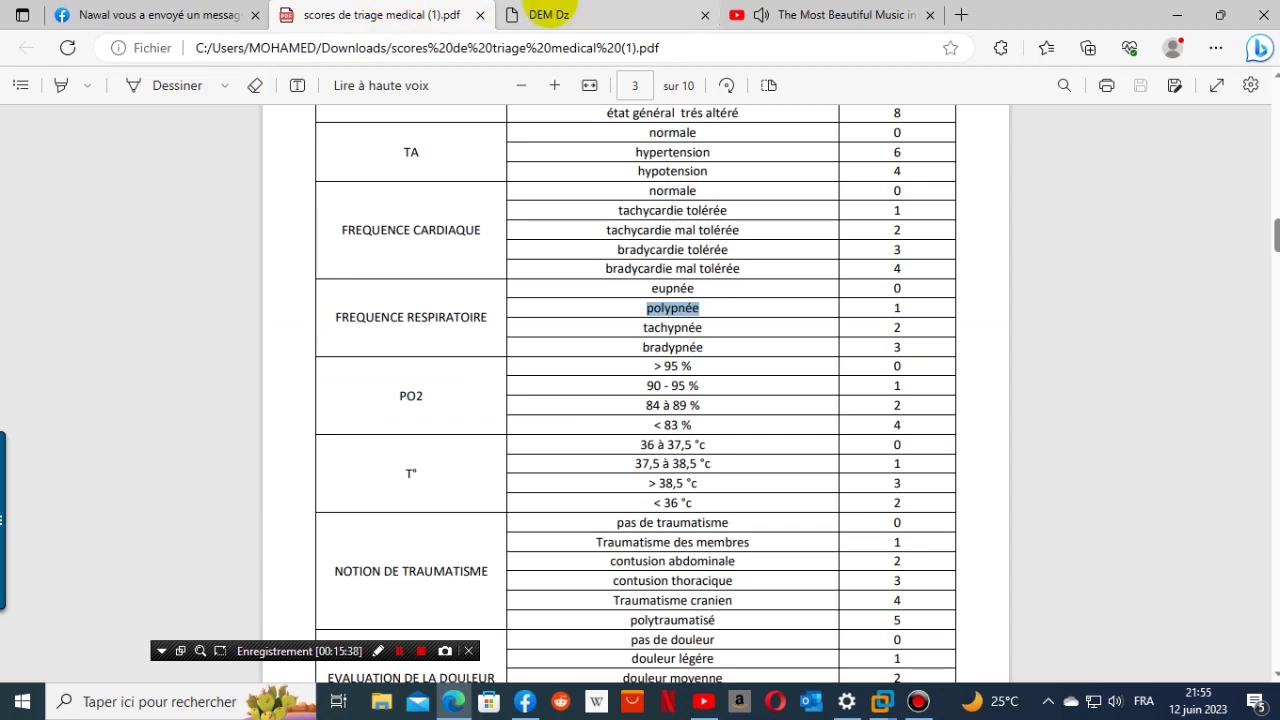
pyautogui.click(540, 15)
pyautogui.click(295, 451)
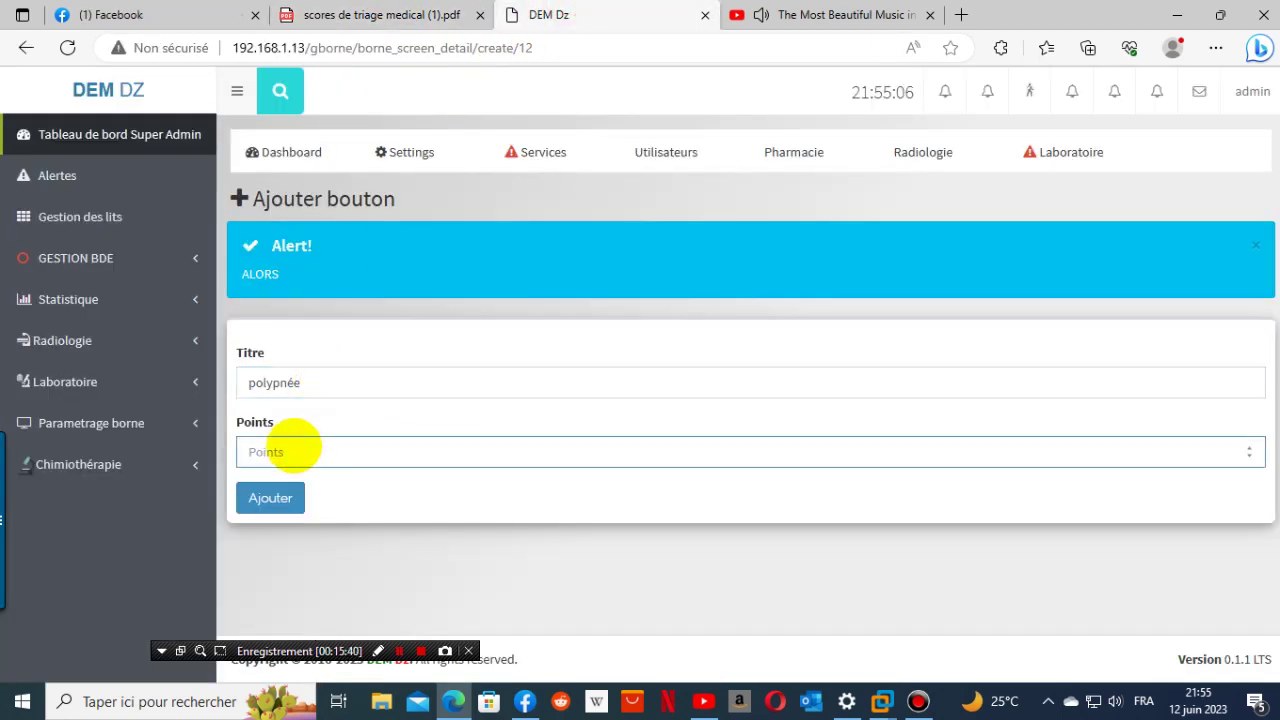
pyautogui.click(270, 497)
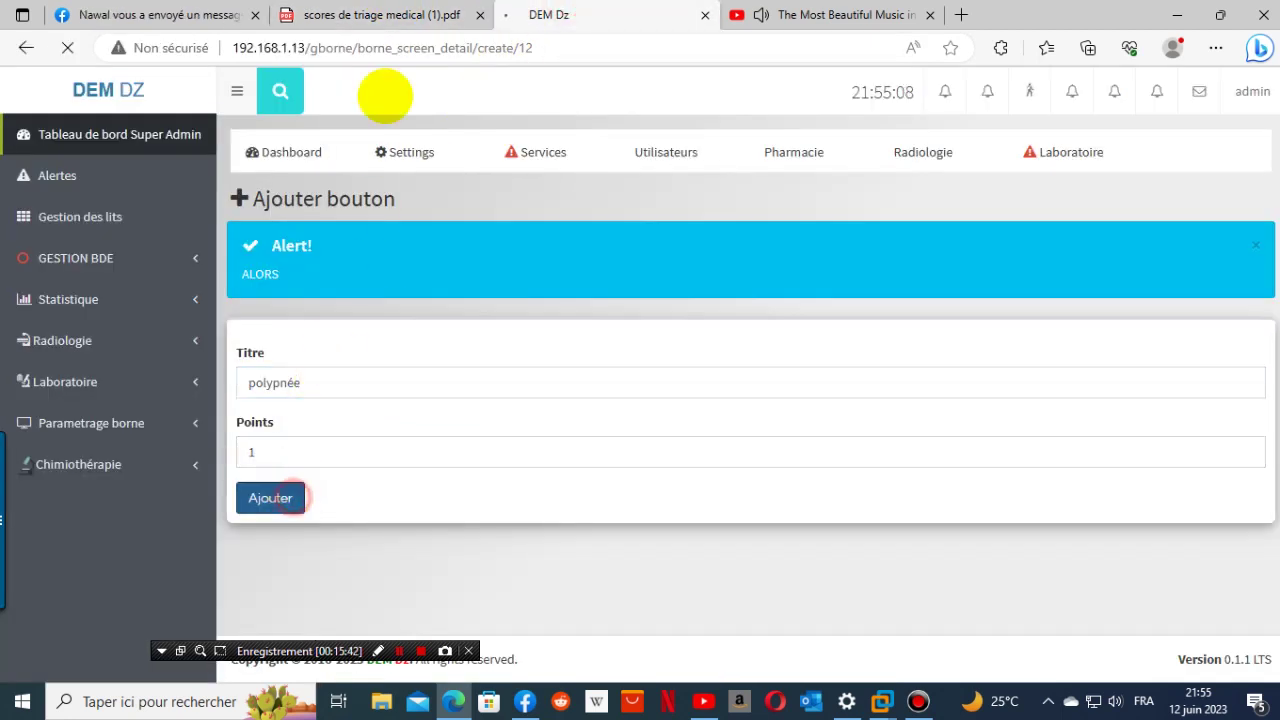
# - Add the 'tachypnée' button worth 2 points
pyautogui.click(395, 15)
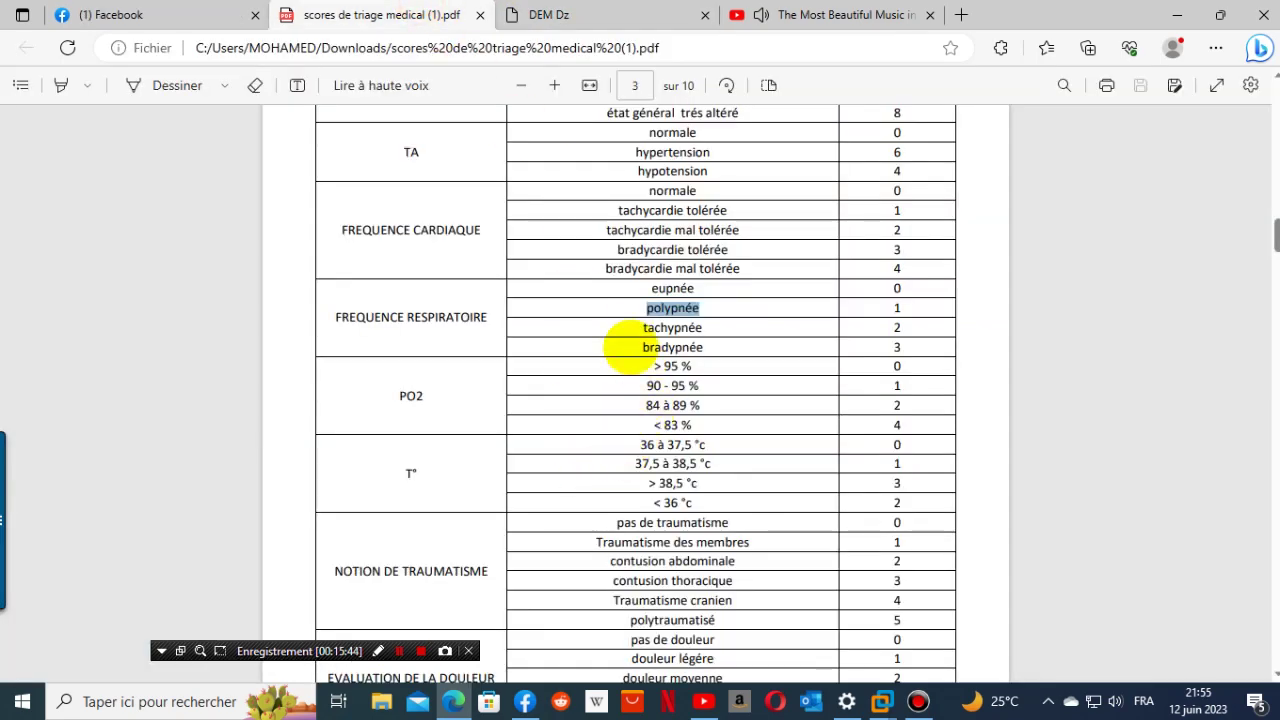
pyautogui.rightClick(716, 326)
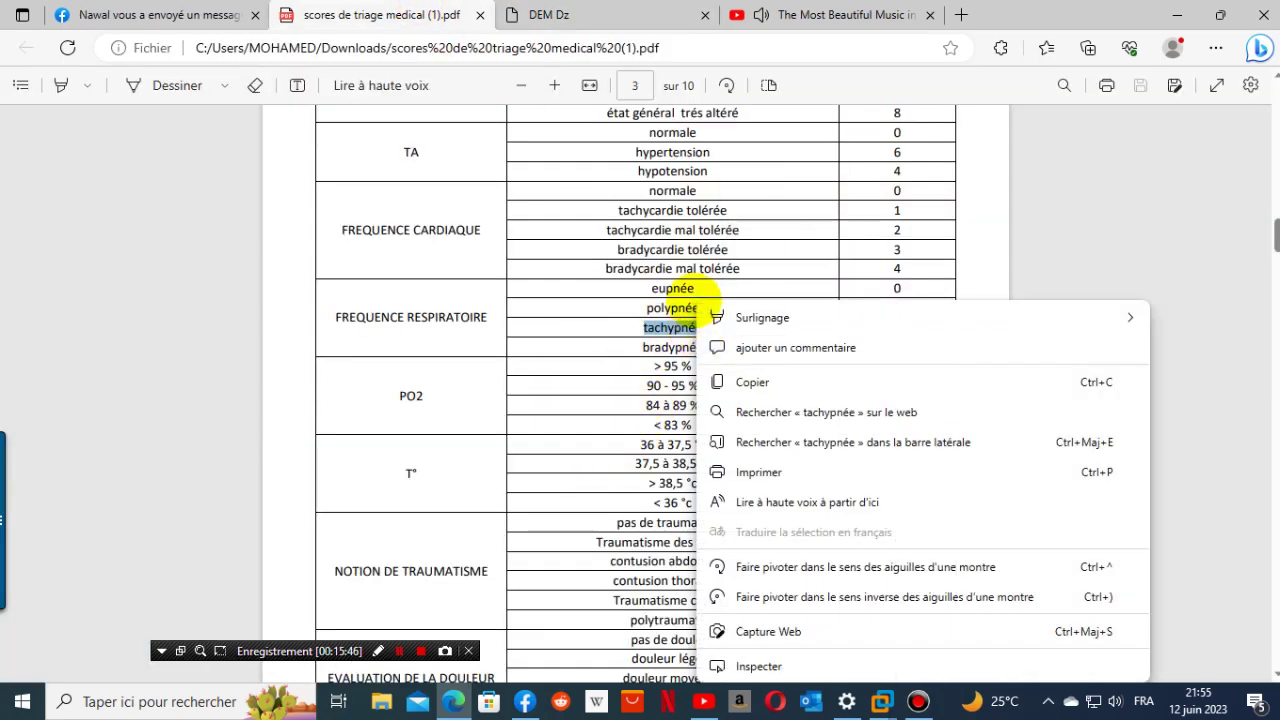
pyautogui.click(781, 382)
pyautogui.click(565, 15)
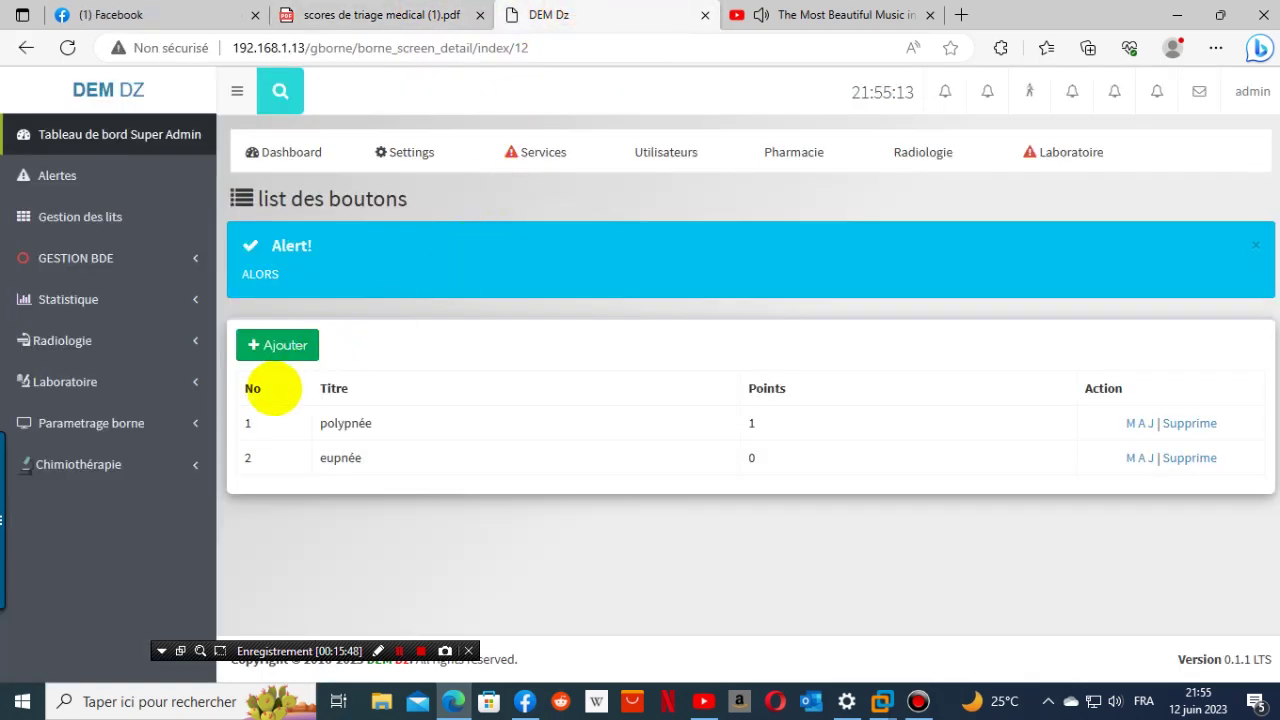
pyautogui.click(255, 347)
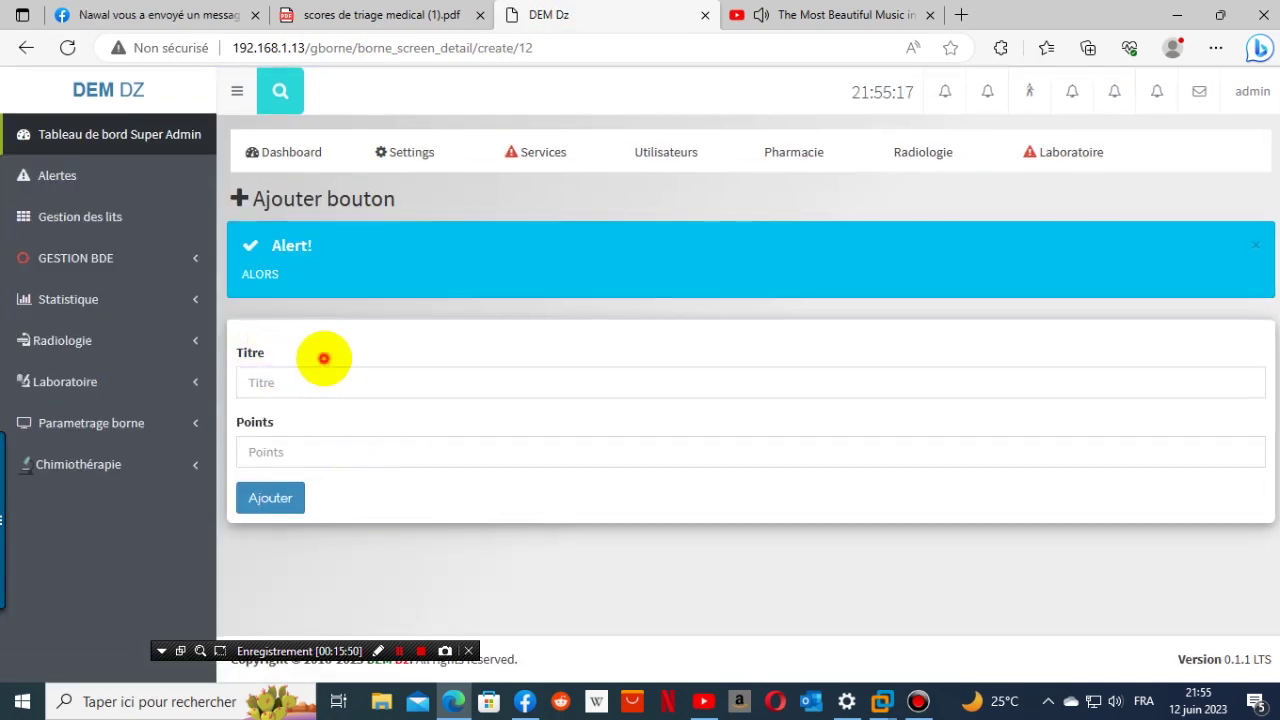
pyautogui.click(319, 382)
pyautogui.rightClick(320, 378)
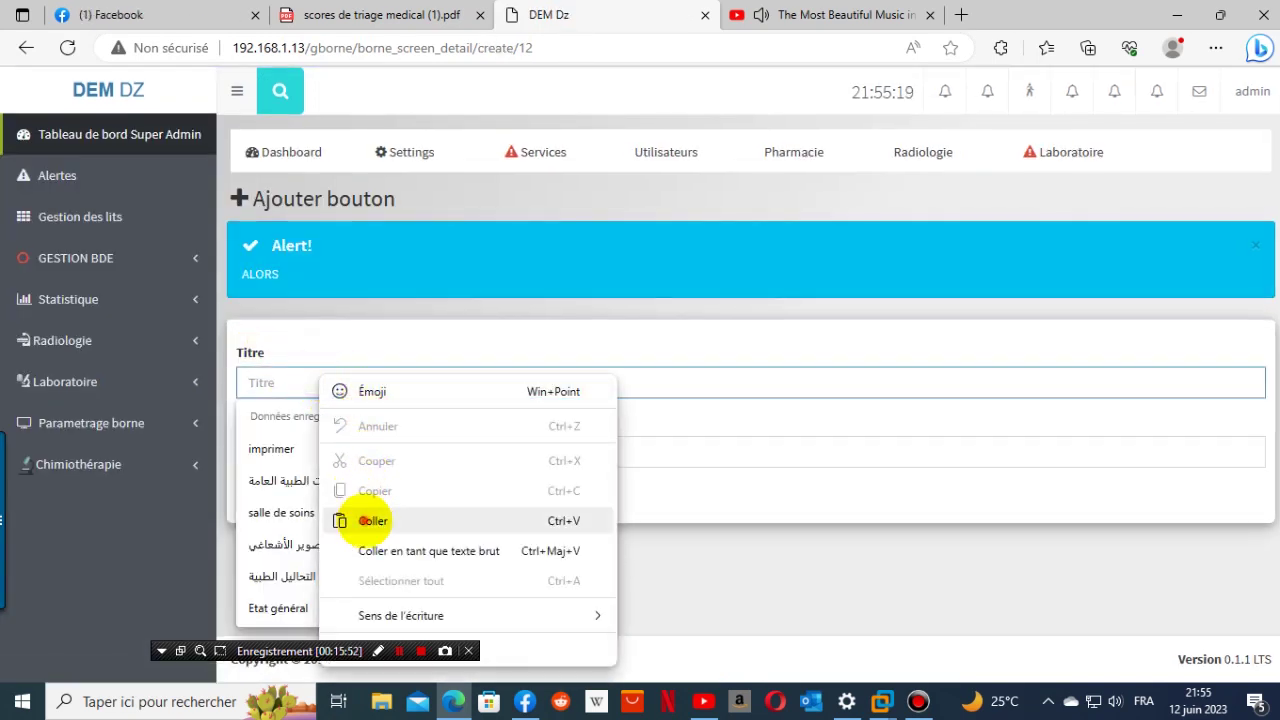
pyautogui.click(343, 519)
pyautogui.click(322, 463)
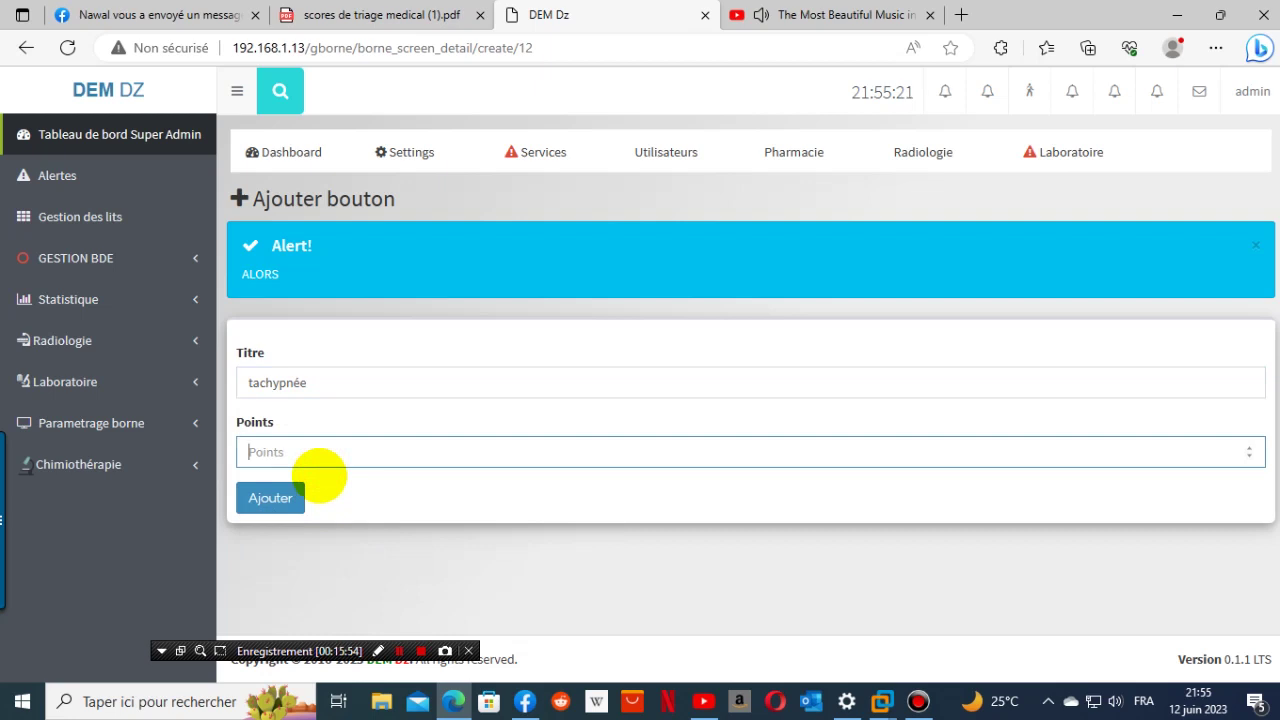
pyautogui.click(418, 15)
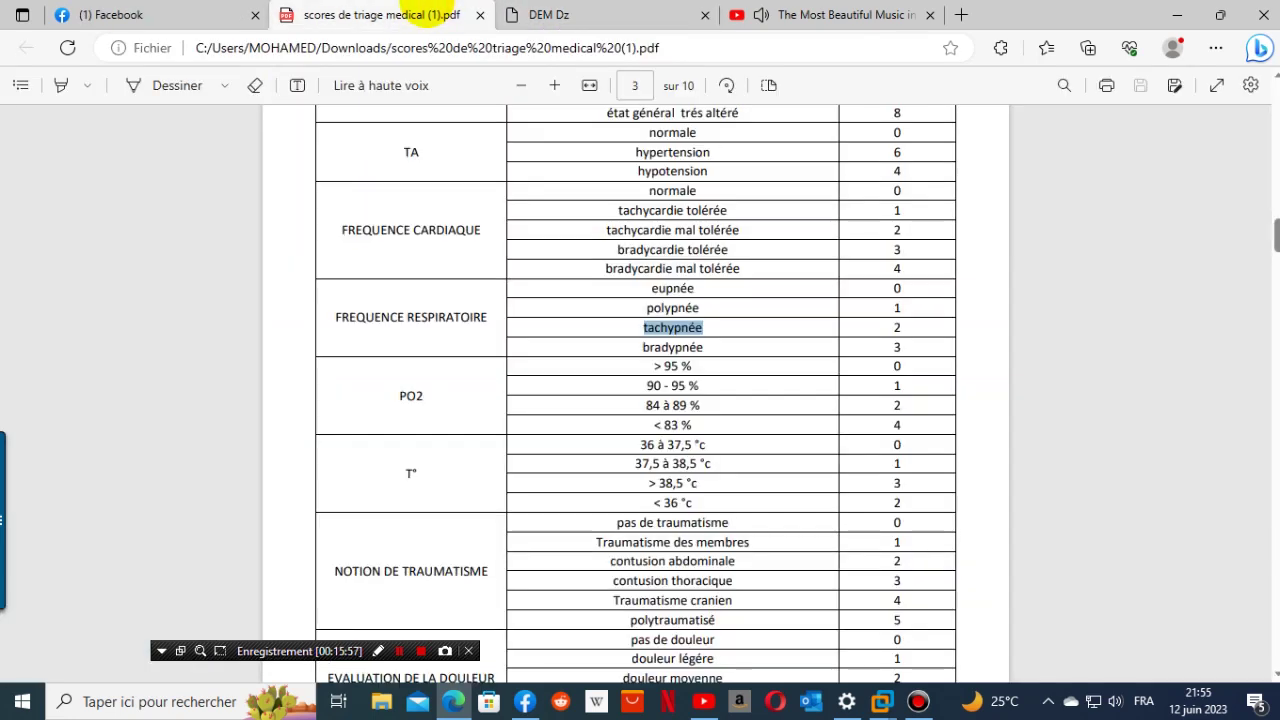
pyautogui.click(506, 15)
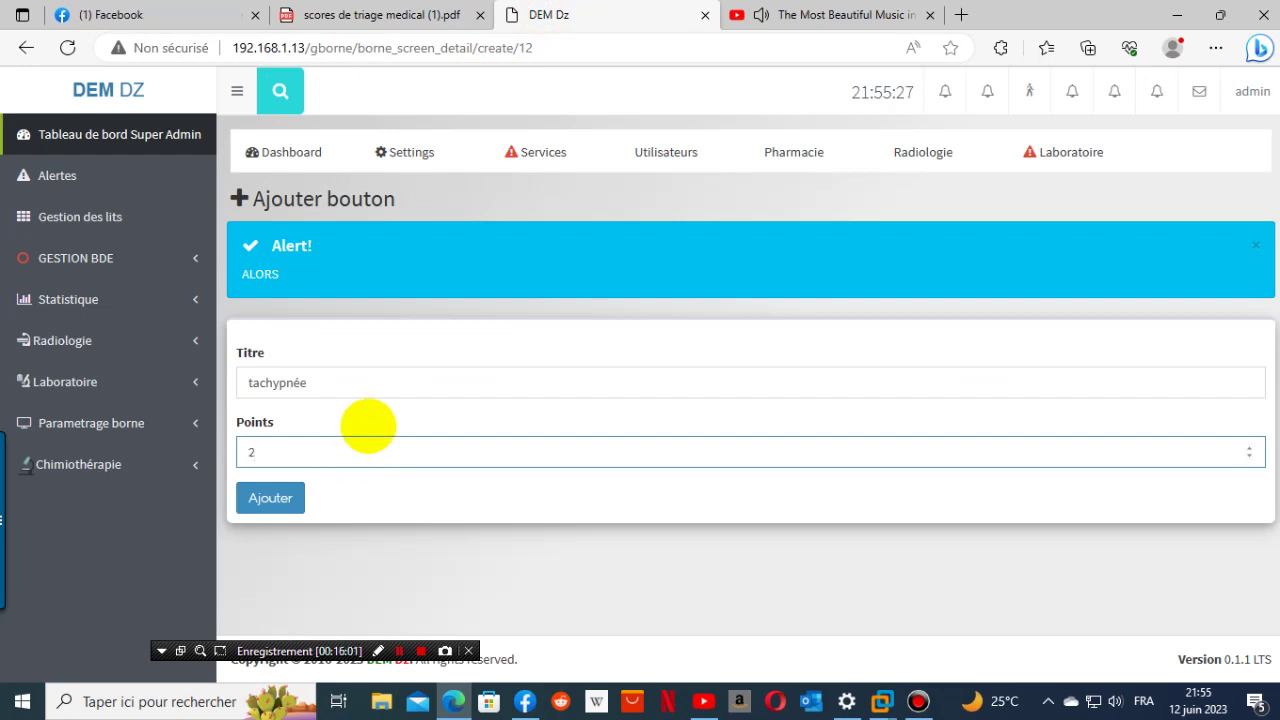
pyautogui.click(290, 492)
# - Copy 'bradypnée' from the triage score PDF
pyautogui.click(445, 12)
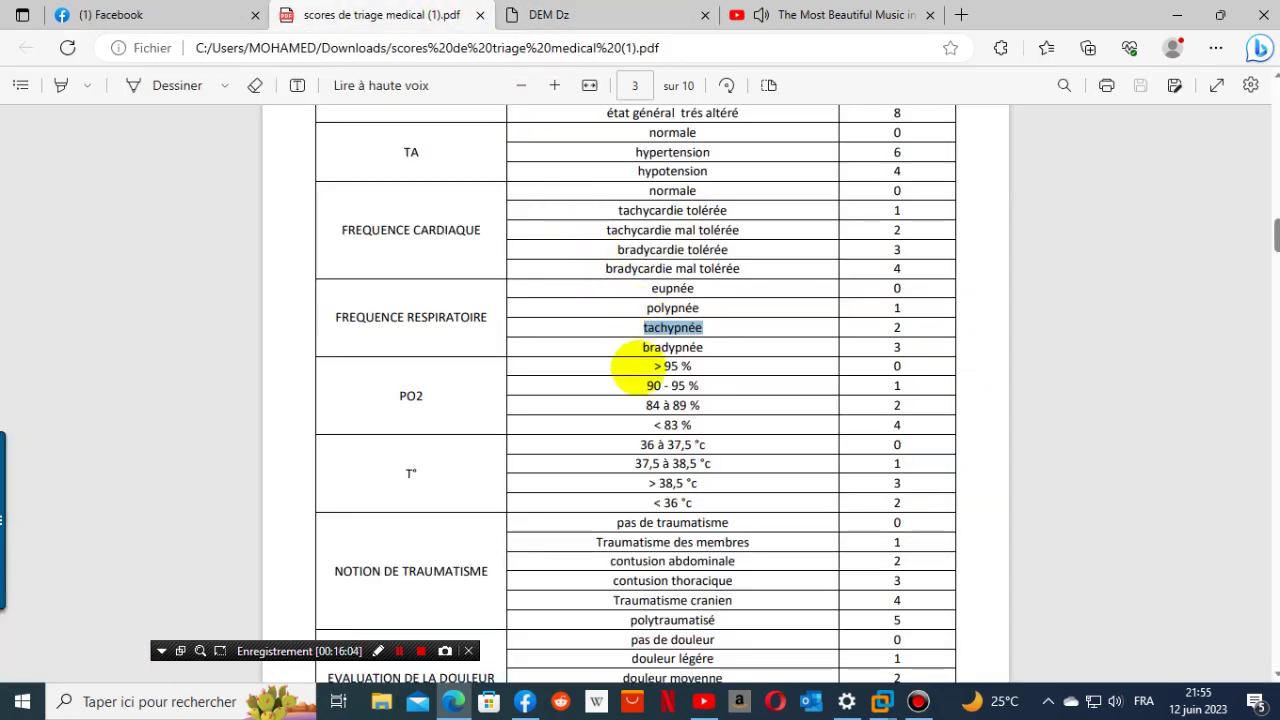
pyautogui.moveTo(639, 354); pyautogui.dragTo(723, 351)
pyautogui.hotkey('ctrl', 'c')
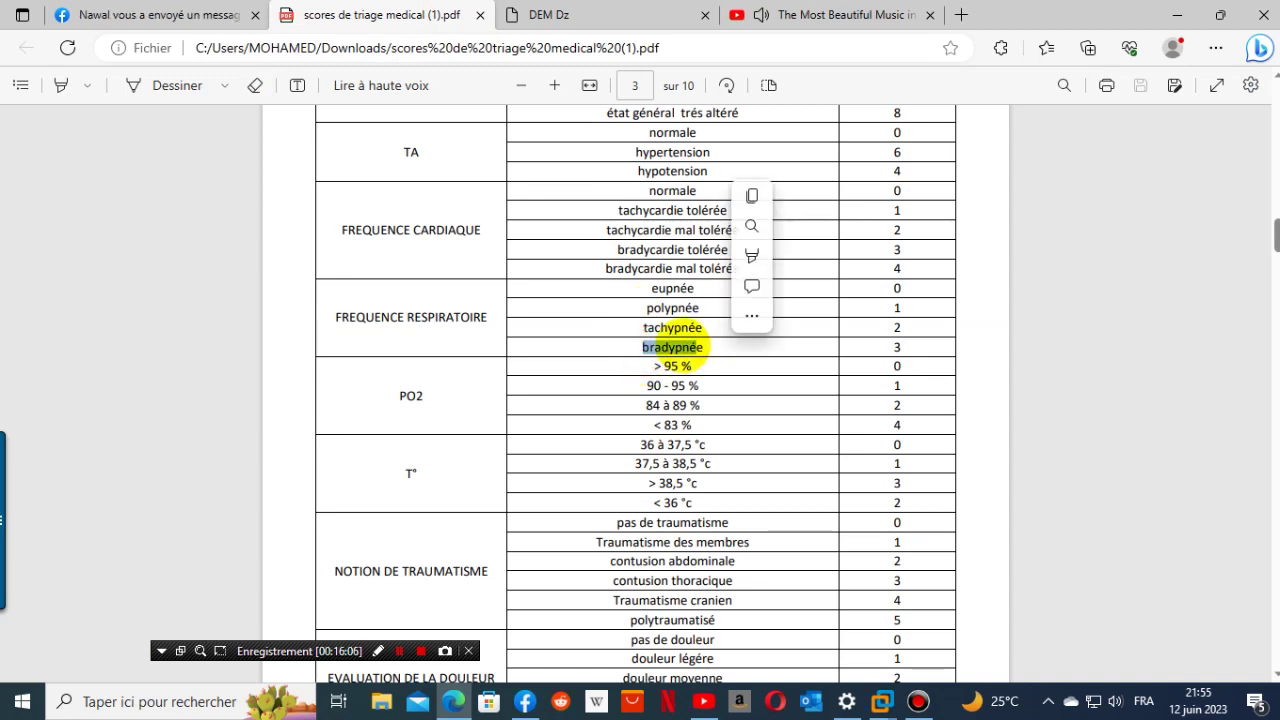
pyautogui.moveTo(636, 348); pyautogui.dragTo(728, 343)
pyautogui.click(706, 350)
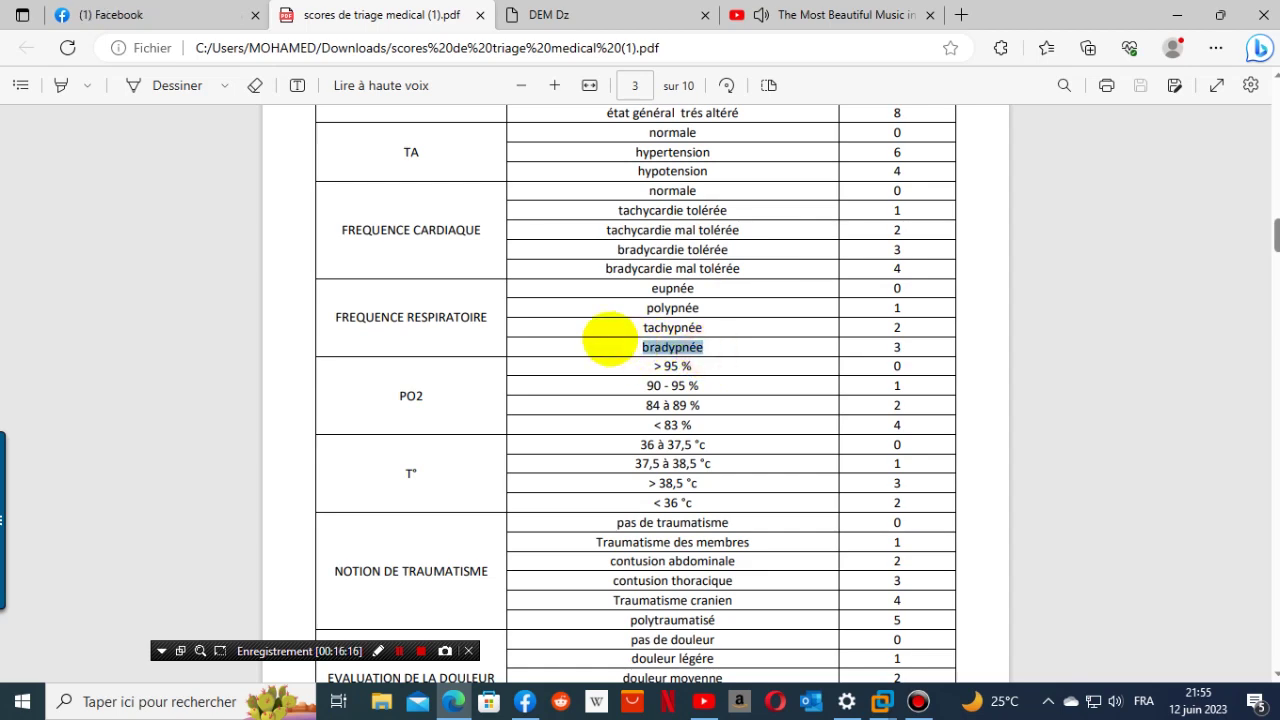
pyautogui.rightClick(650, 345)
pyautogui.click(750, 388)
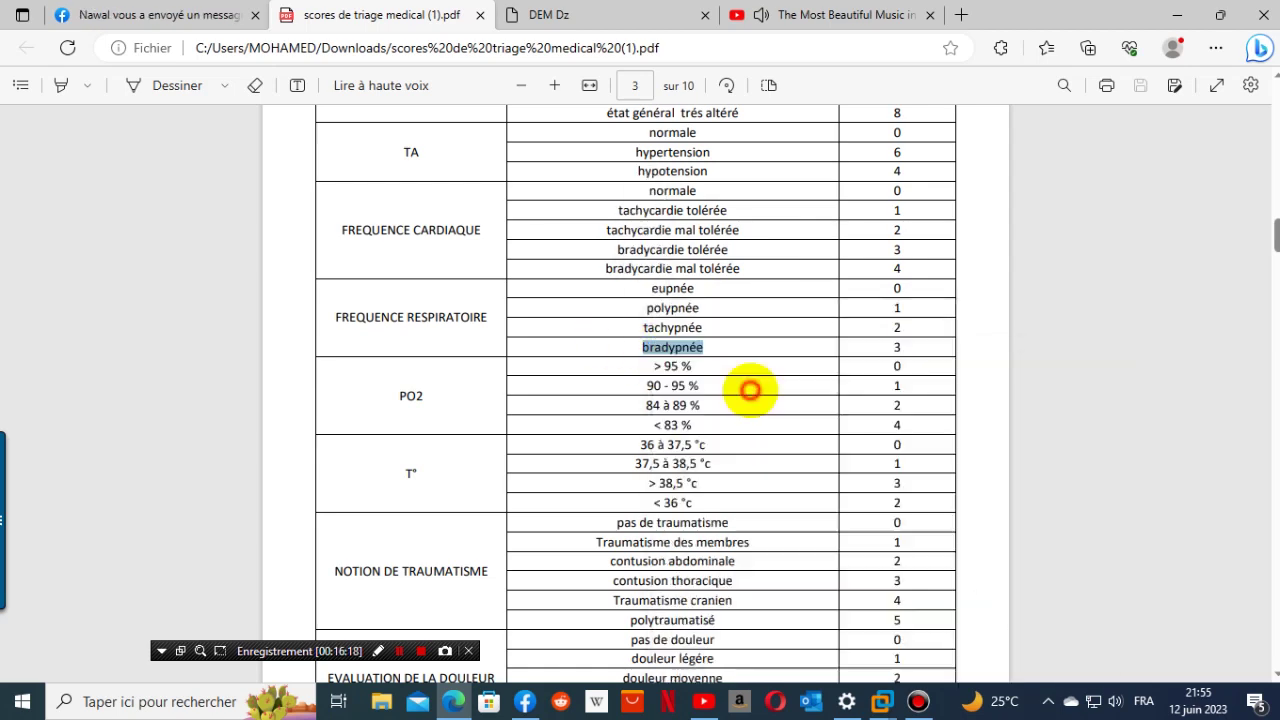
# - Add the 'bradypnée' button worth 3 points
pyautogui.click(620, 15)
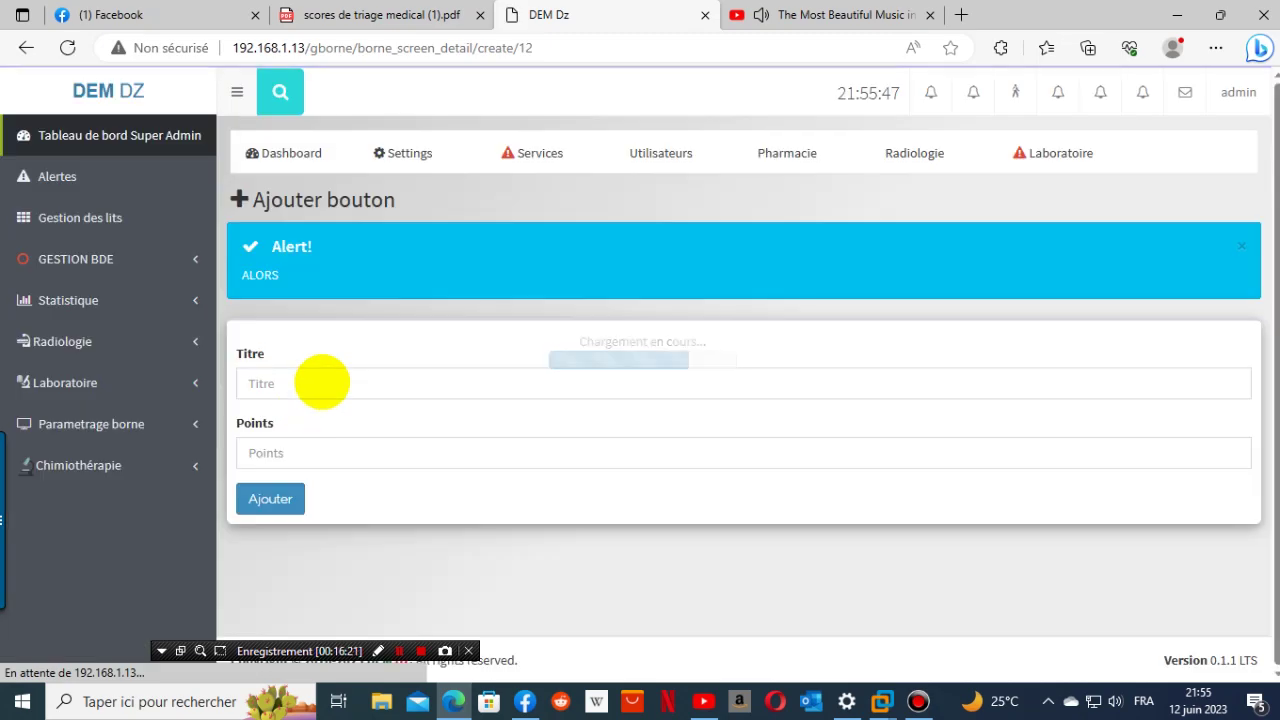
pyautogui.click(322, 382)
pyautogui.rightClick(322, 382)
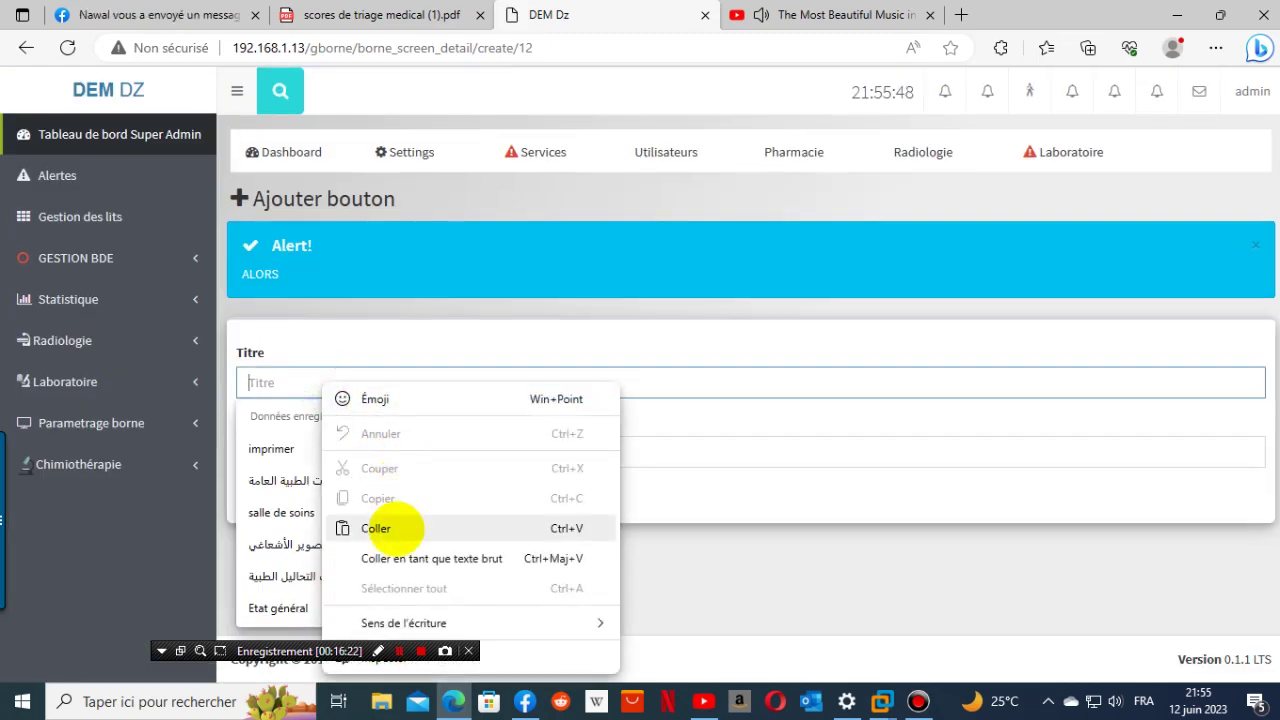
pyautogui.click(395, 528)
pyautogui.click(385, 14)
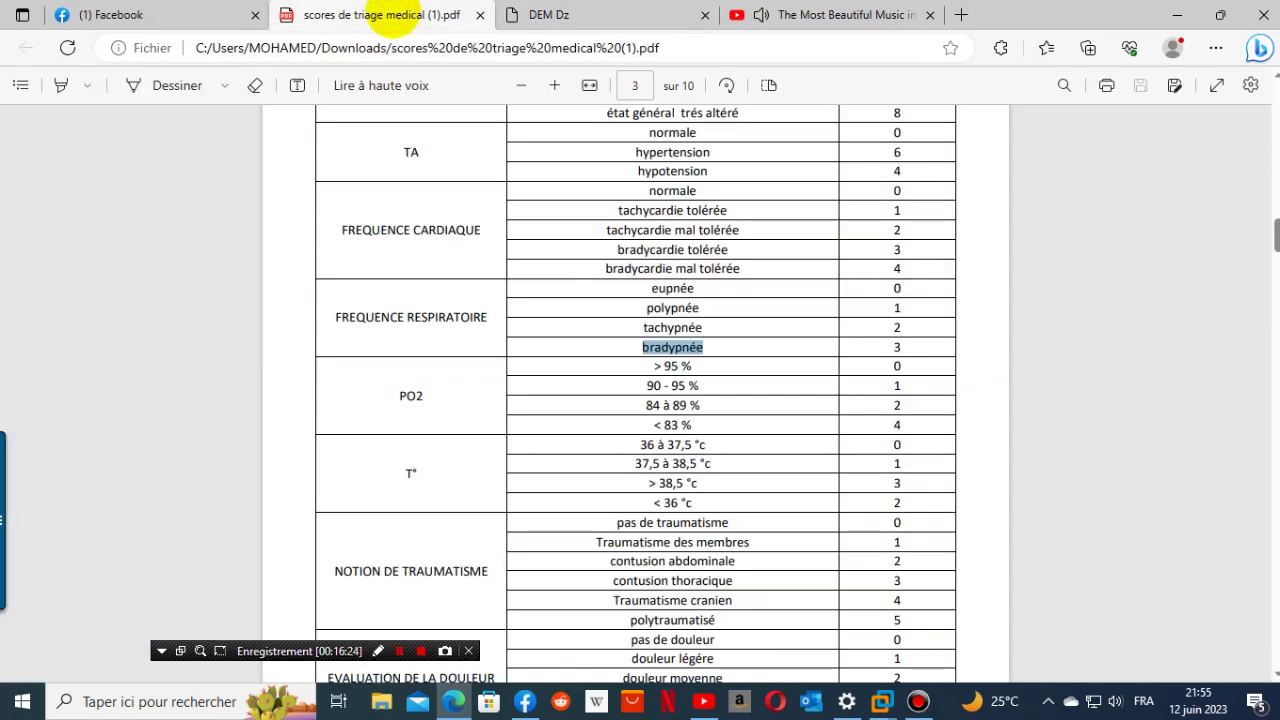
pyautogui.click(580, 16)
pyautogui.click(302, 444)
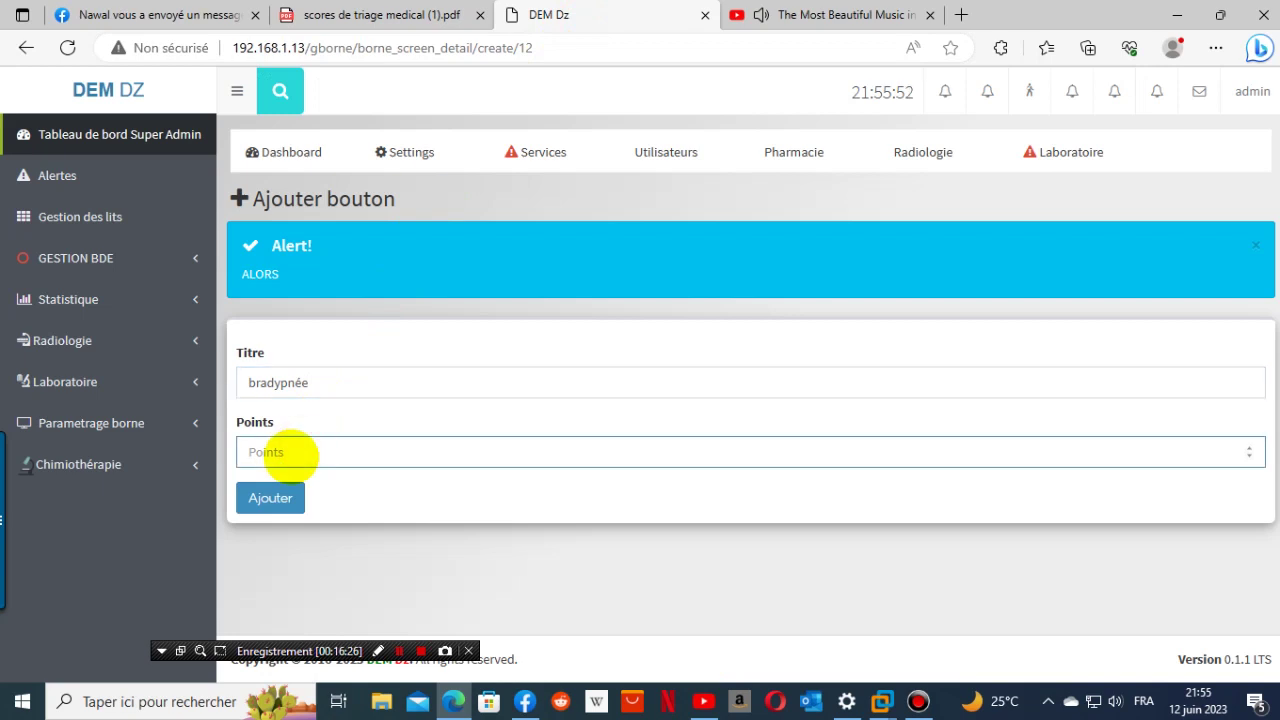
pyautogui.click(258, 500)
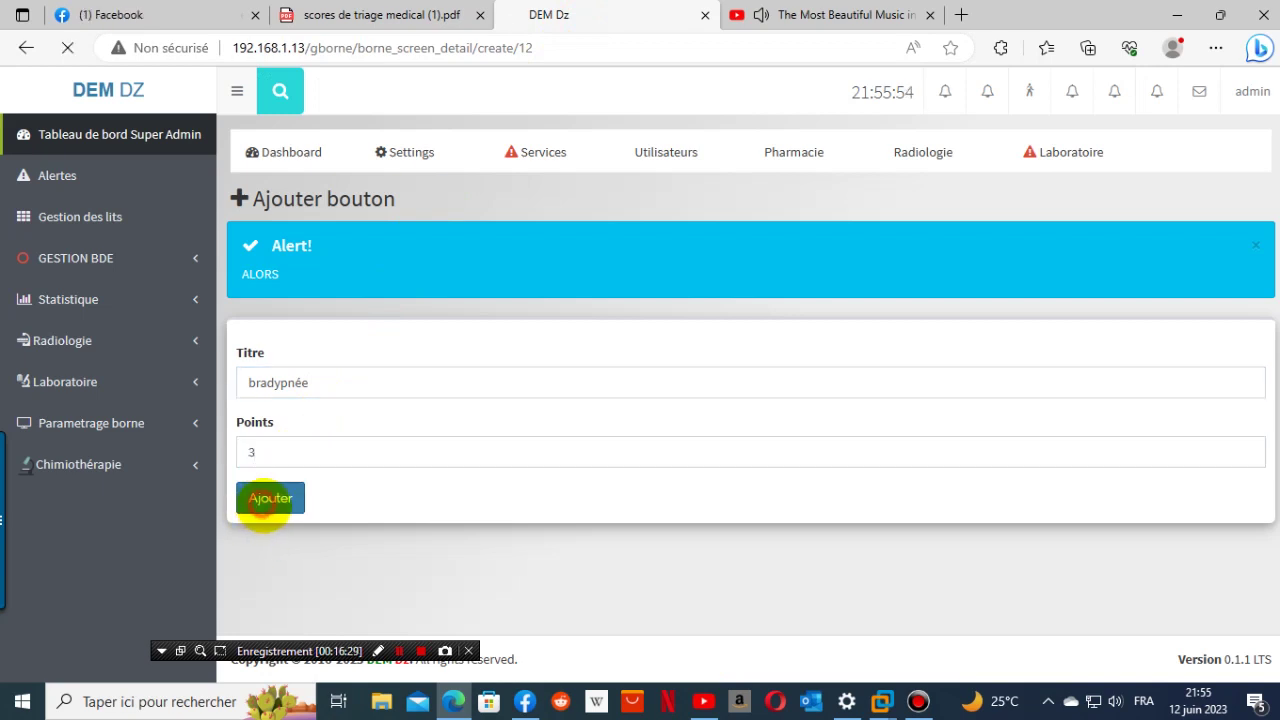
# - Copy the 'PO2' heading from the triage PDF
pyautogui.click(385, 14)
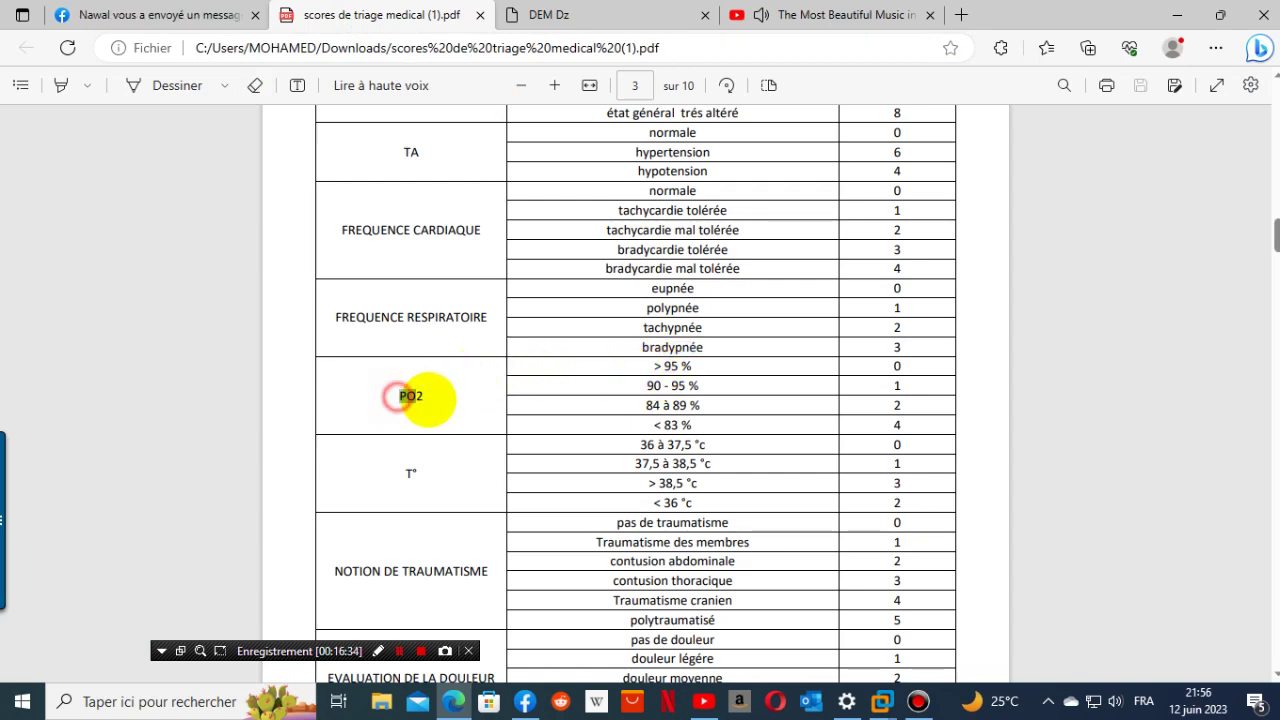
pyautogui.doubleClick(398, 396)
pyautogui.hotkey('ctrl', 'c')
pyautogui.rightClick(412, 396)
pyautogui.click(496, 104)
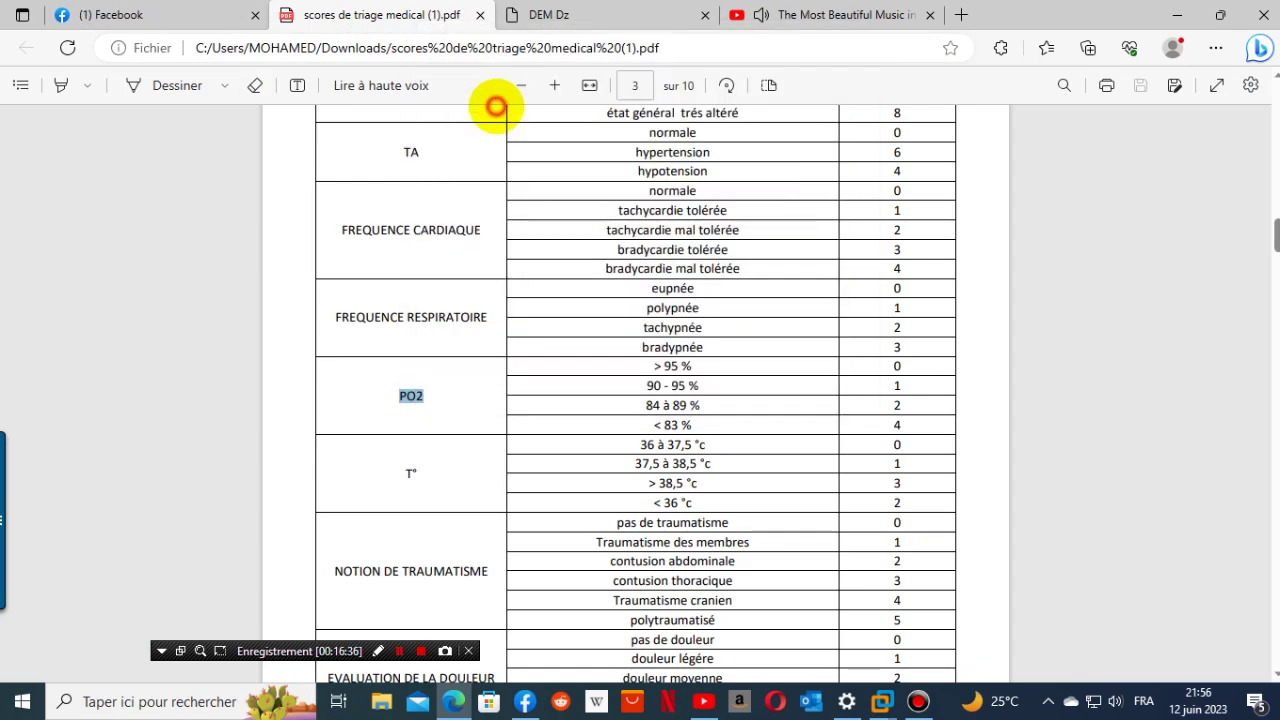
pyautogui.click(548, 14)
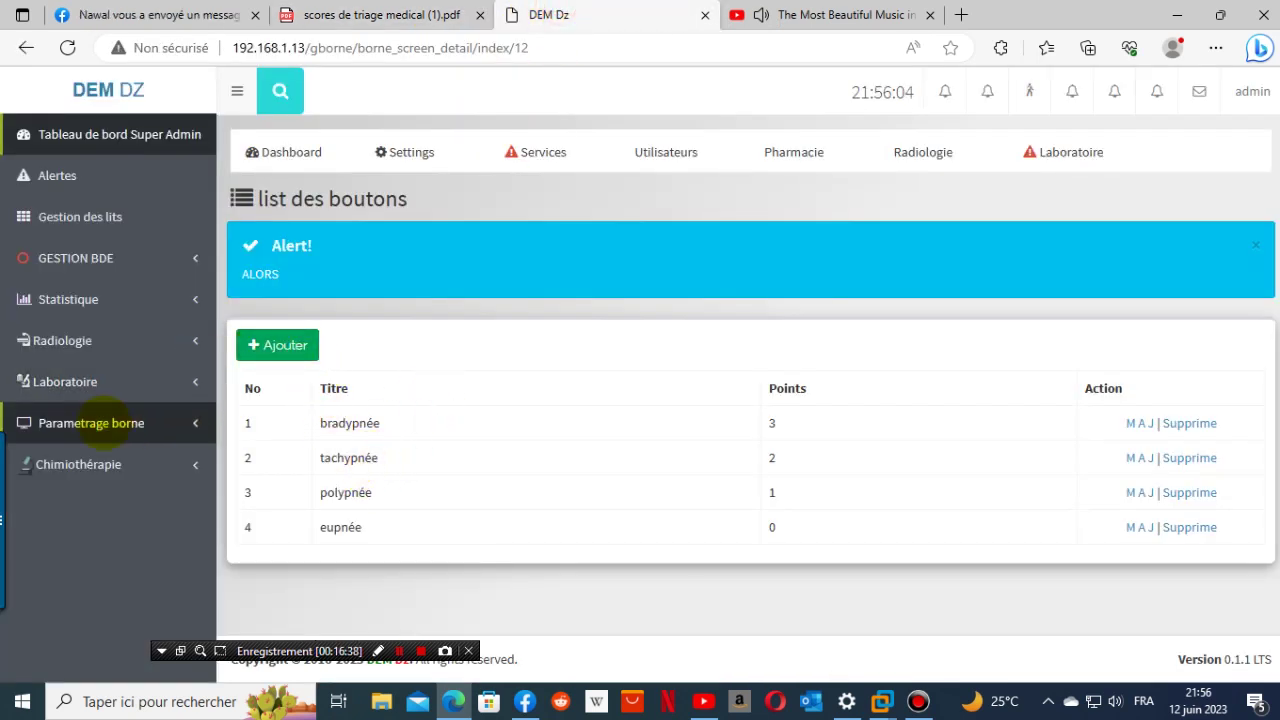
# - Add a 'PO2' screen under Parametrage borne > Borne > Urgence and open its Boutons list
pyautogui.click(100, 423)
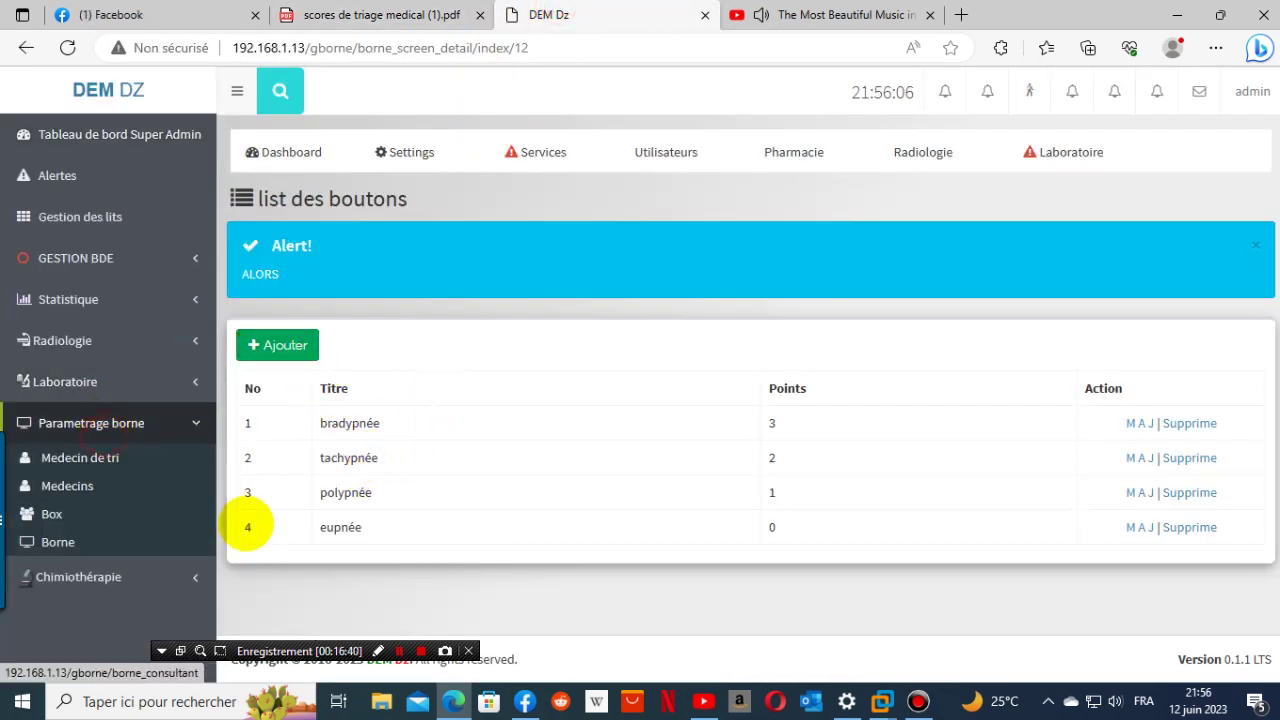
pyautogui.click(57, 539)
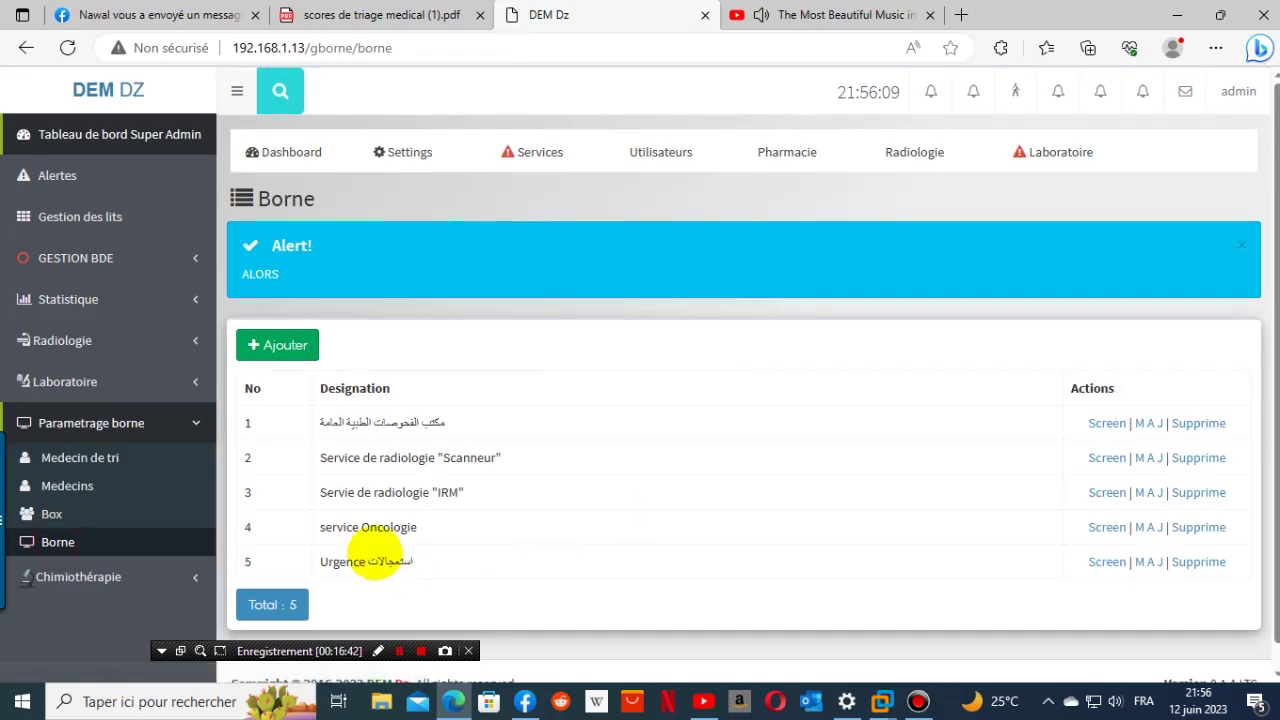
pyautogui.click(1116, 561)
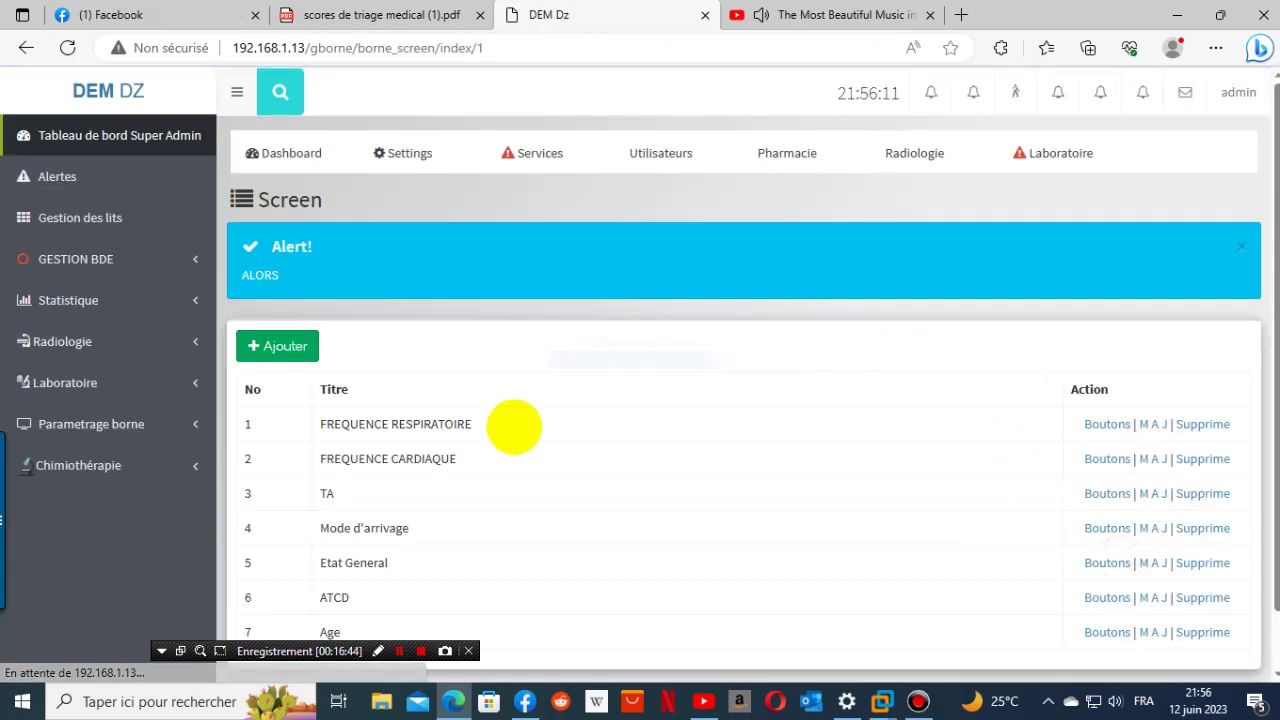
pyautogui.click(286, 345)
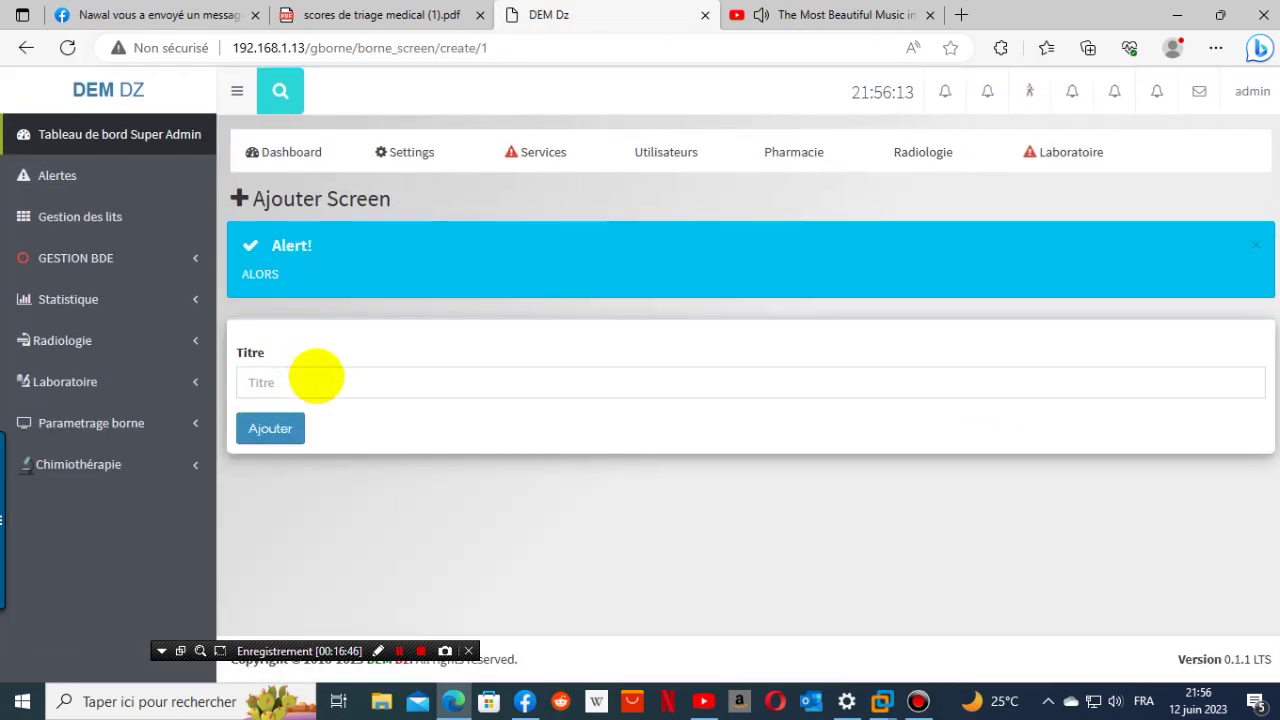
pyautogui.click(314, 380)
pyautogui.rightClick(314, 380)
pyautogui.click(380, 522)
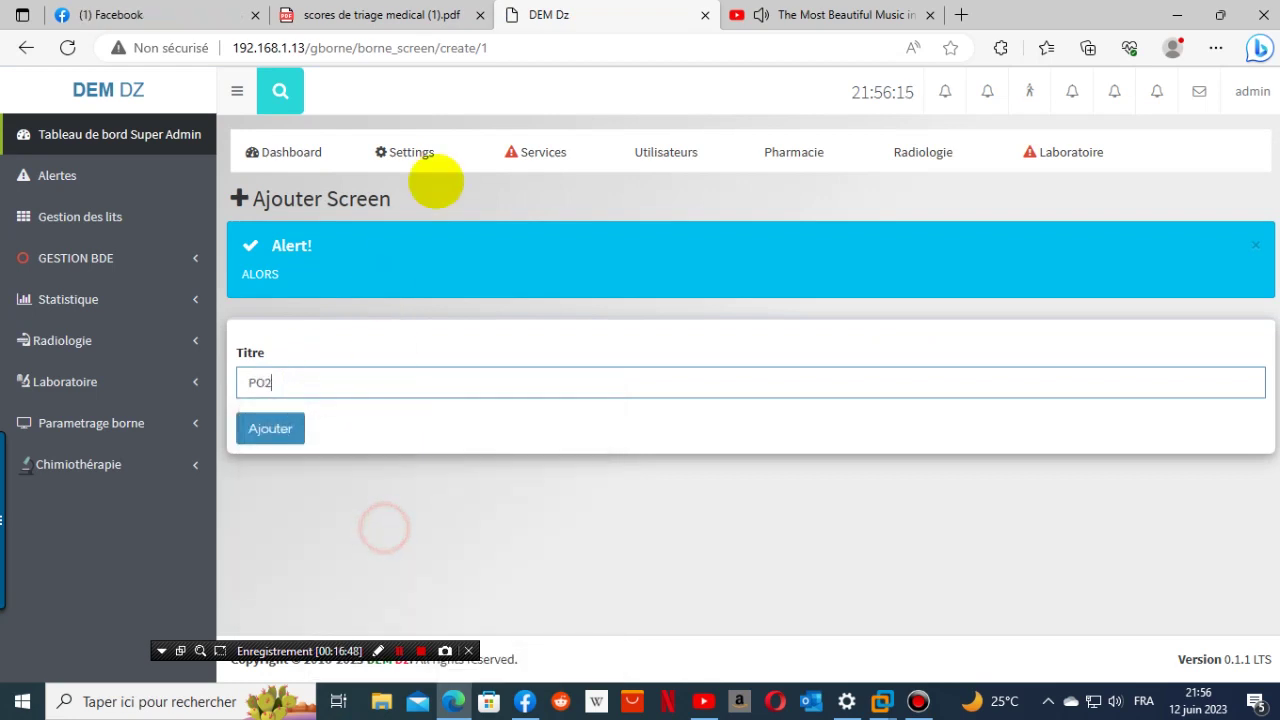
pyautogui.click(270, 428)
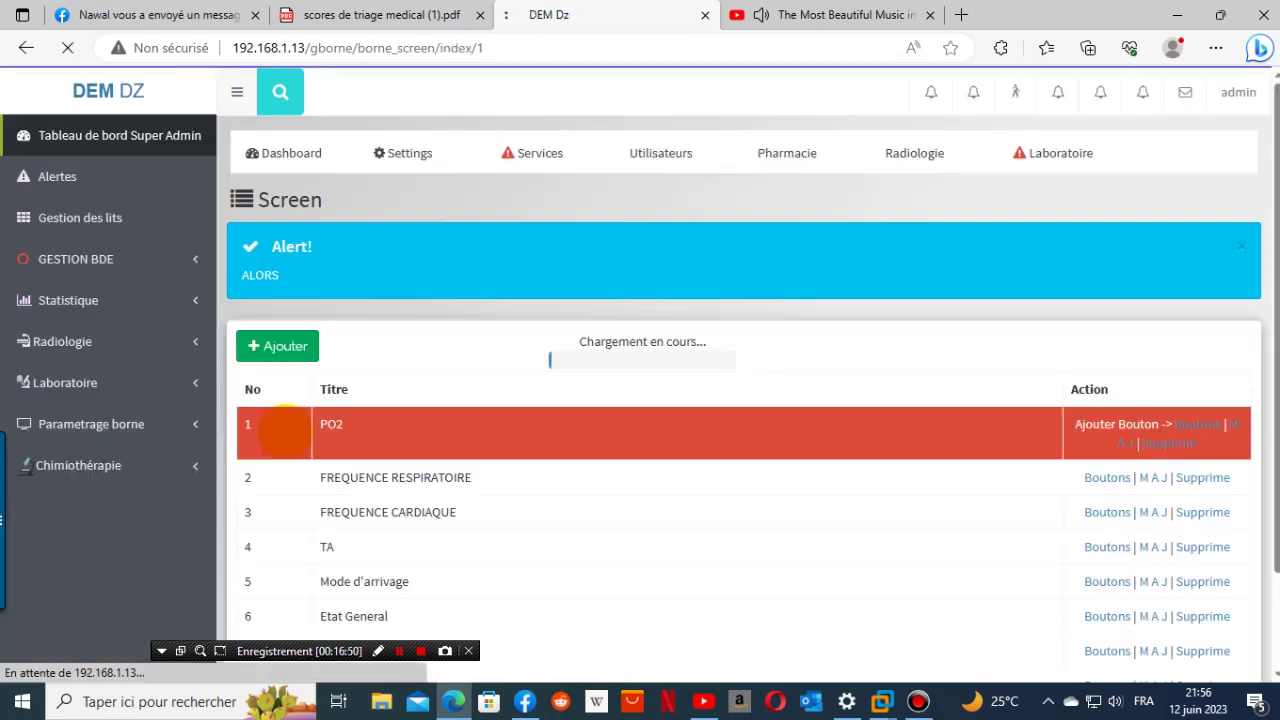
pyautogui.click(1185, 422)
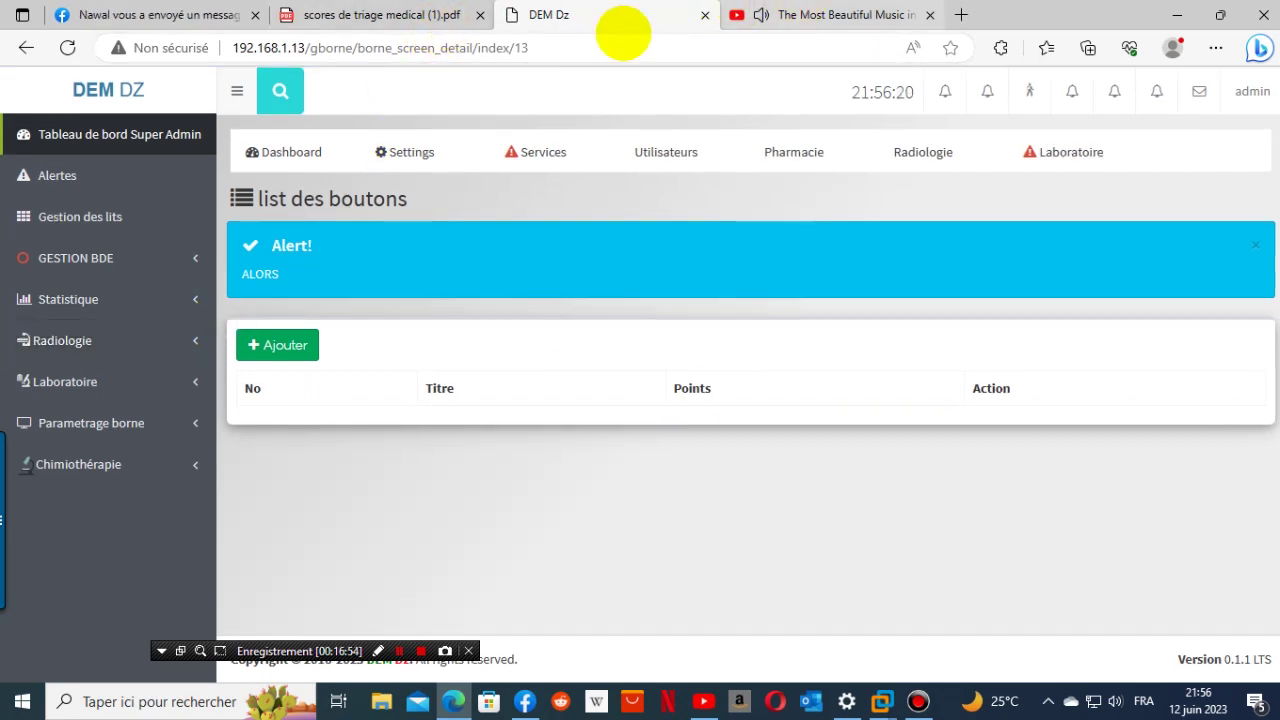
pyautogui.click(390, 15)
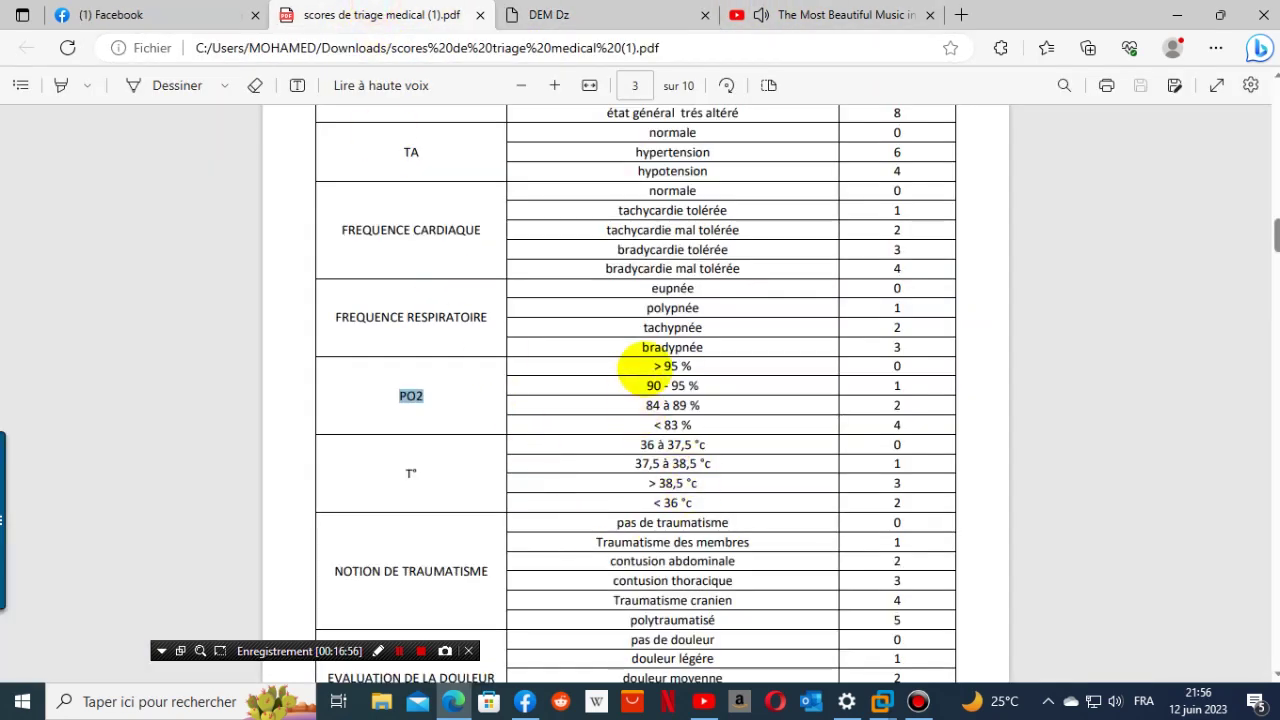
# - Add a '> 95 %' PO2 button worth 0 points, copied from the triage PDF
pyautogui.moveTo(651, 366); pyautogui.dragTo(697, 370)
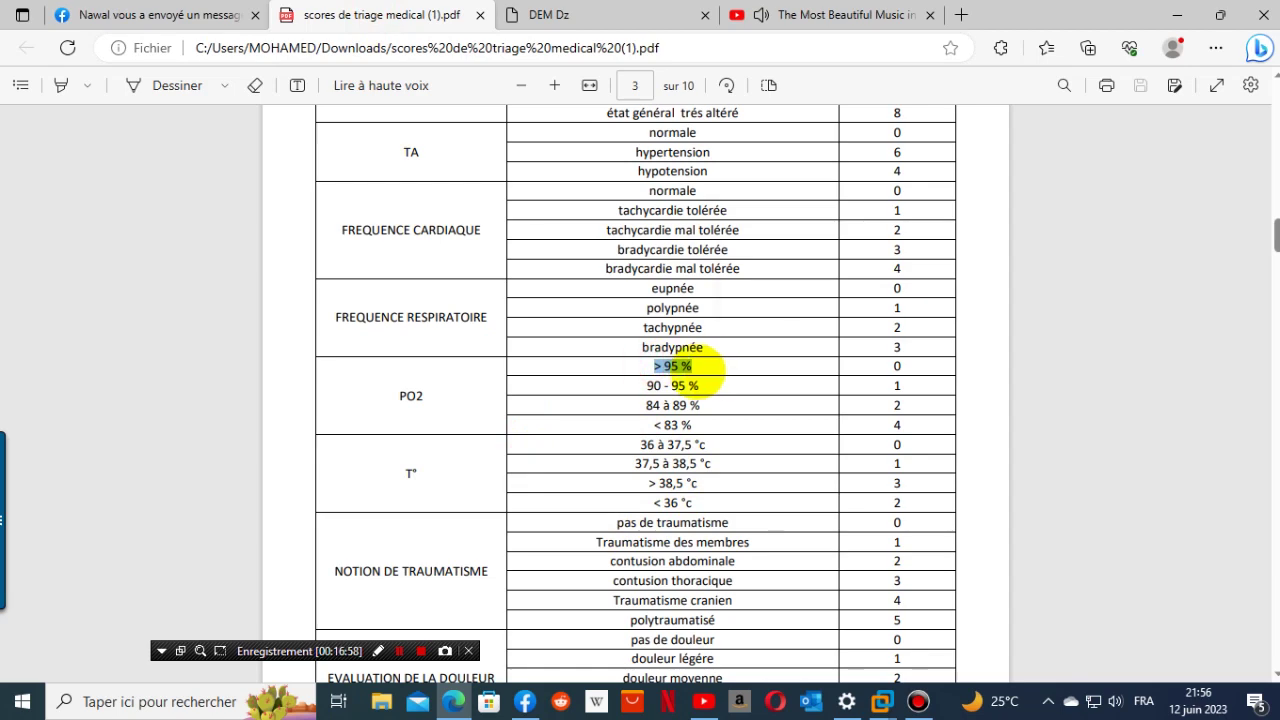
pyautogui.rightClick(688, 369)
pyautogui.click(663, 376)
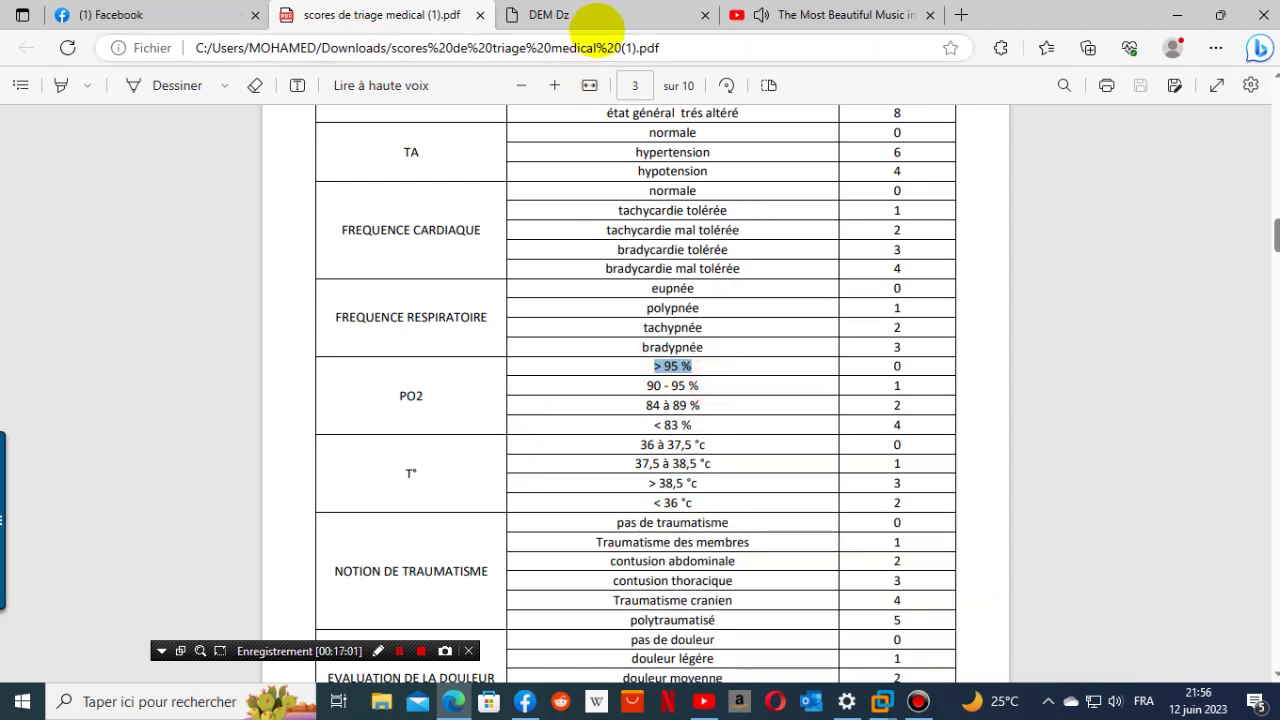
pyautogui.click(597, 22)
pyautogui.click(285, 344)
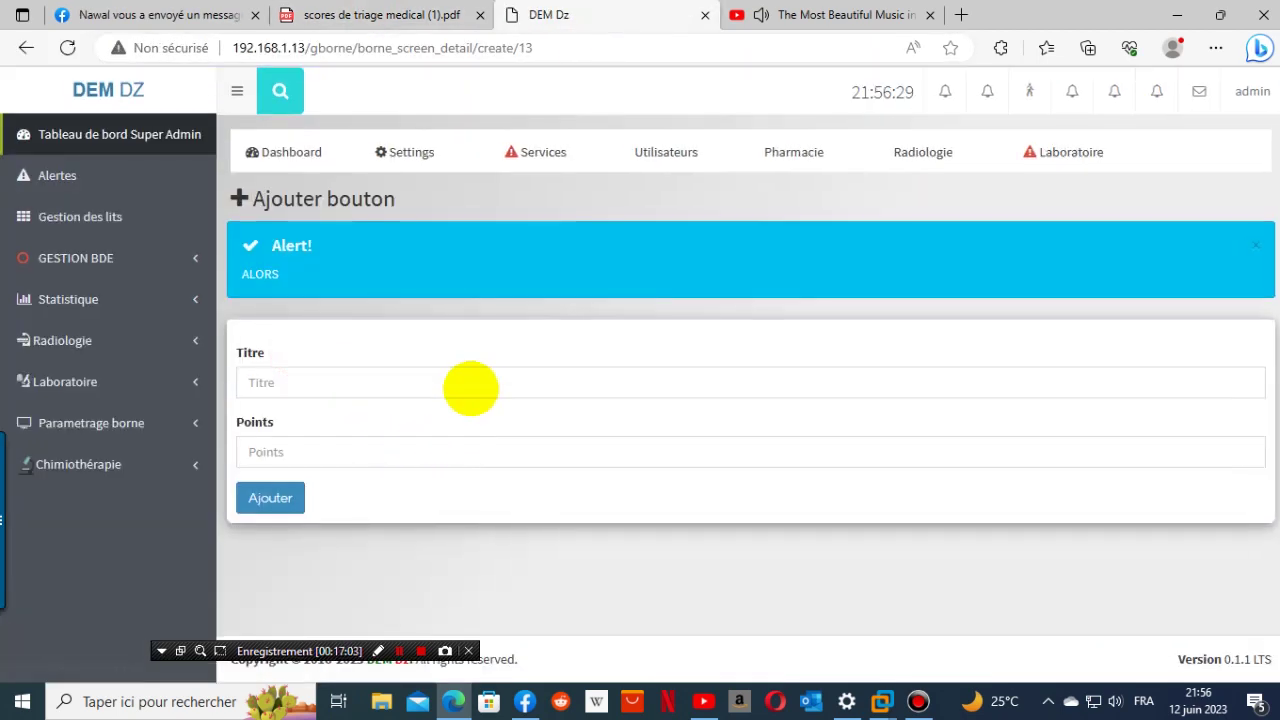
pyautogui.click(470, 388)
pyautogui.rightClick(471, 389)
pyautogui.click(557, 531)
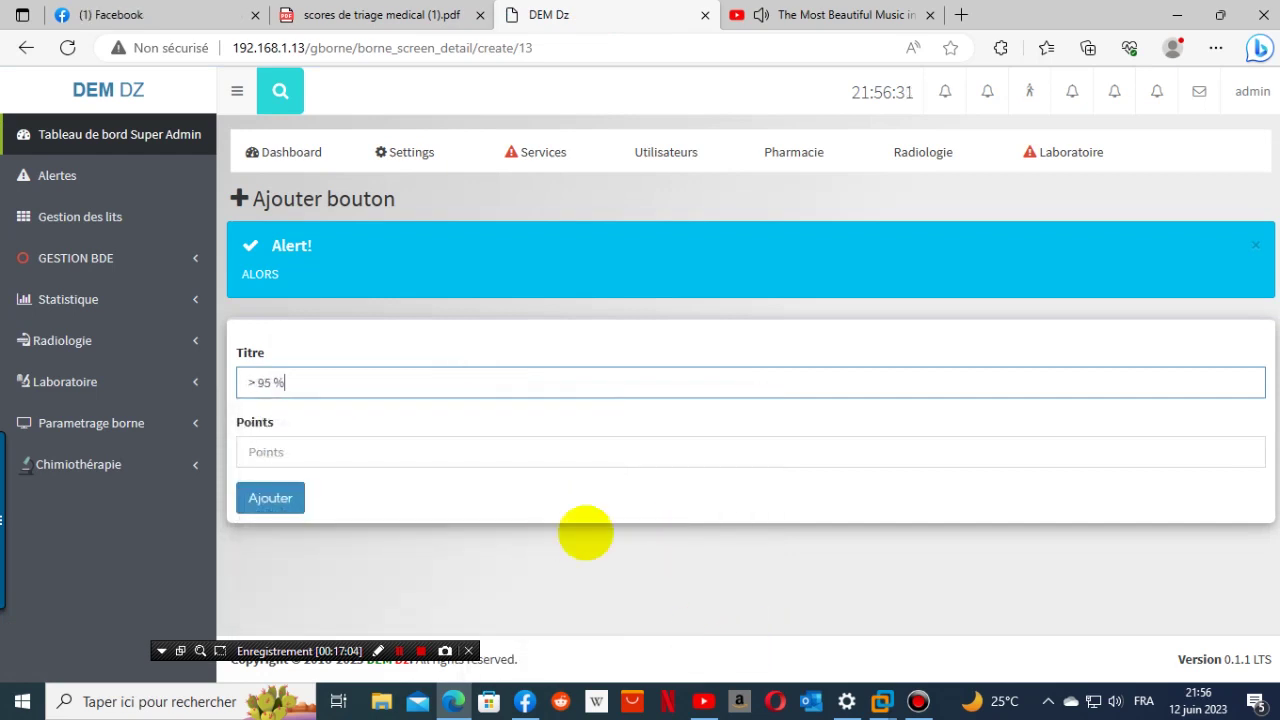
pyautogui.click(365, 18)
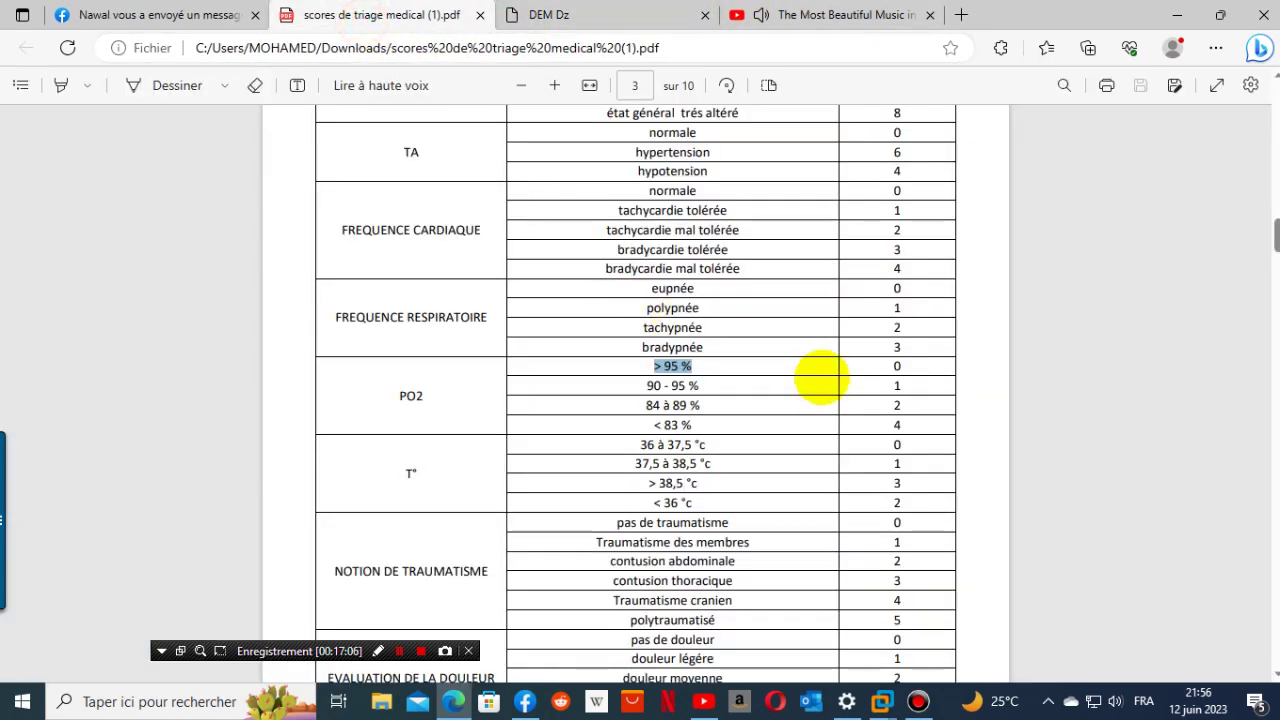
pyautogui.click(896, 366)
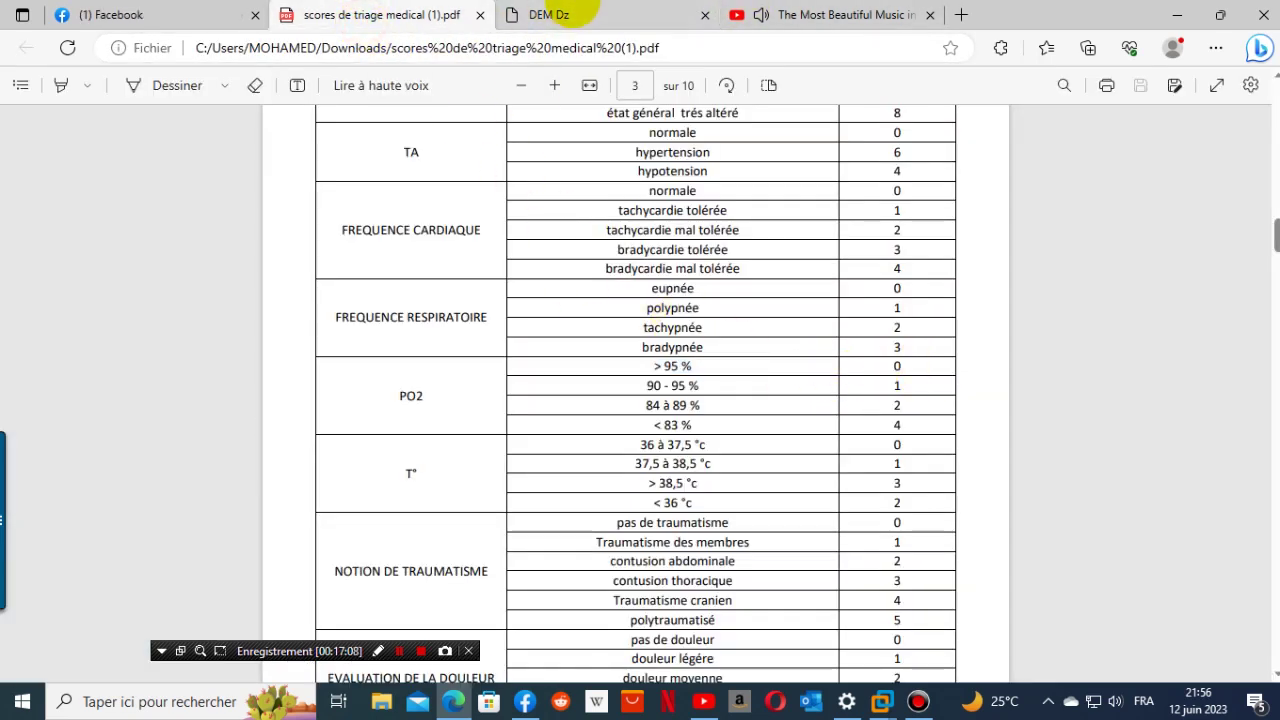
pyautogui.click(582, 14)
pyautogui.click(300, 462)
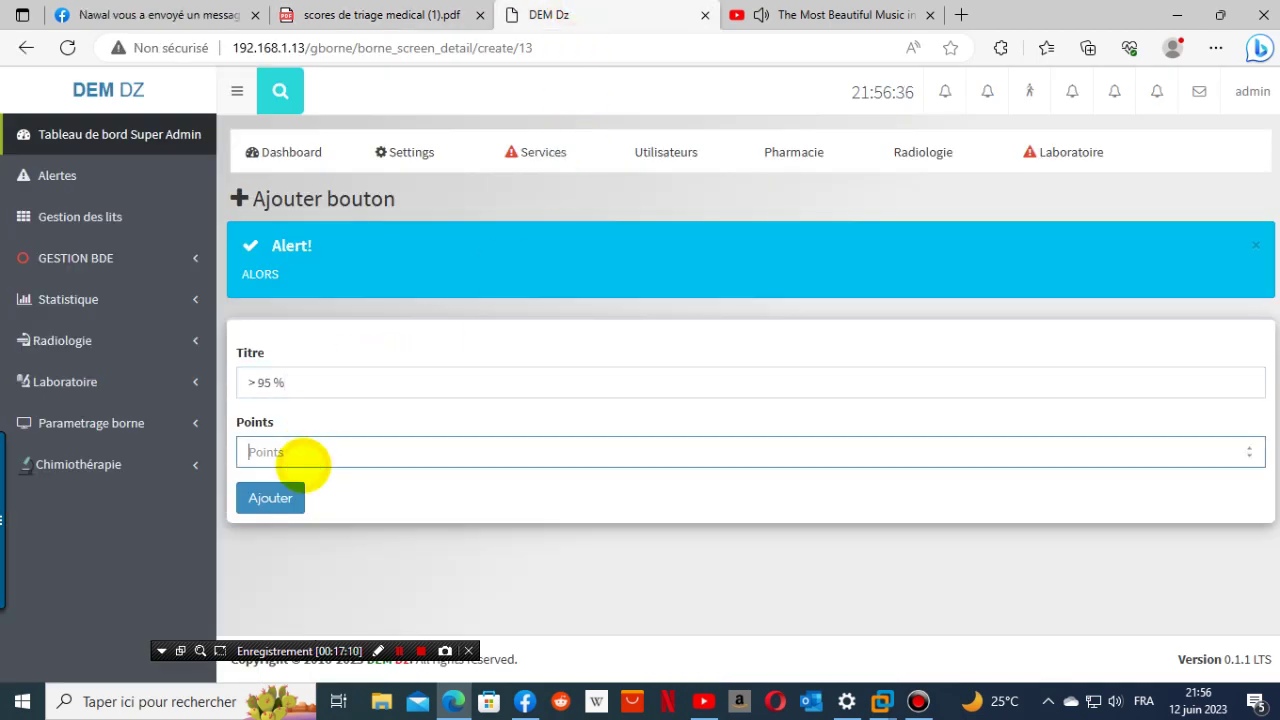
pyautogui.write('0')
pyautogui.click(296, 492)
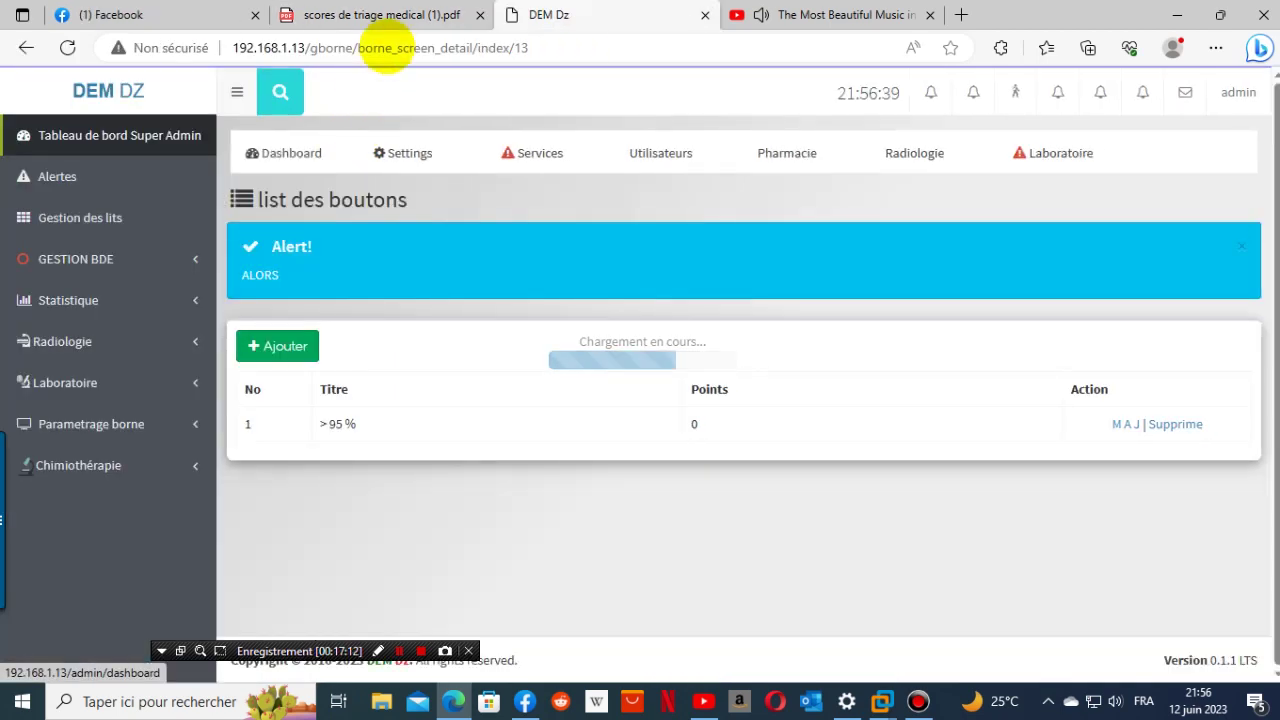
# - Add a '90 - 95 %' PO2 button worth 1 point
pyautogui.click(383, 15)
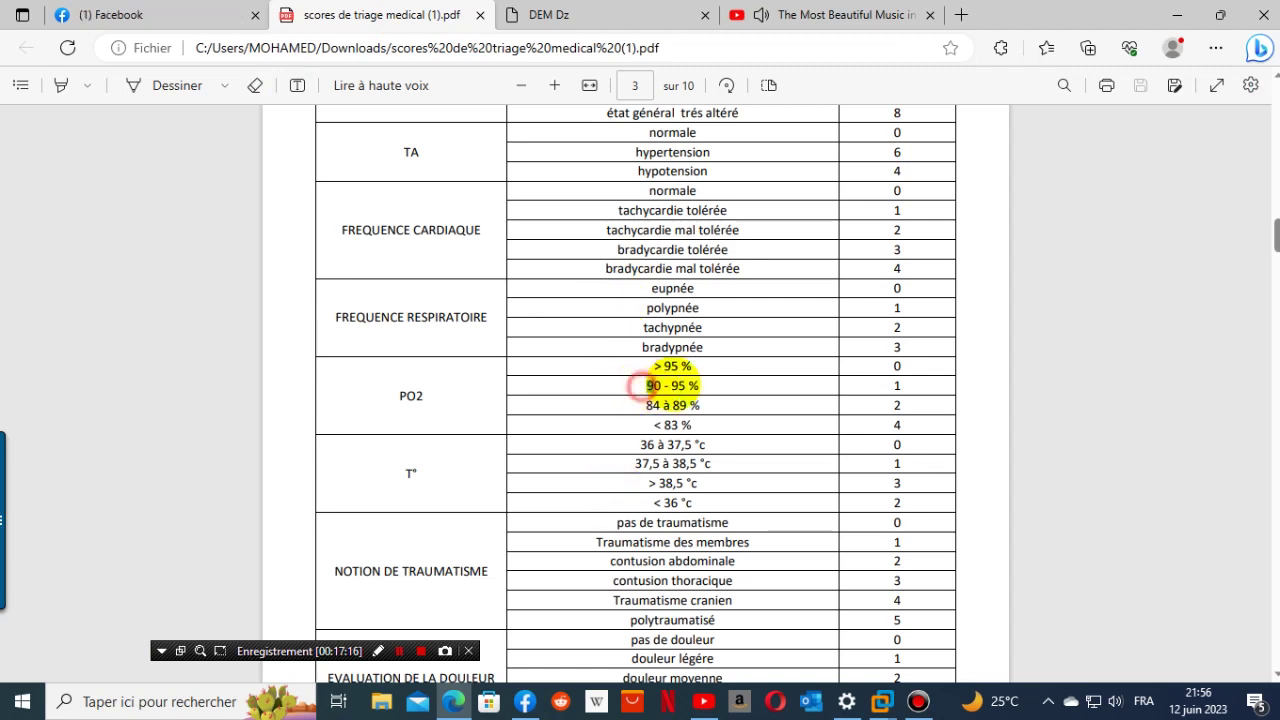
pyautogui.moveTo(638, 386); pyautogui.dragTo(720, 382)
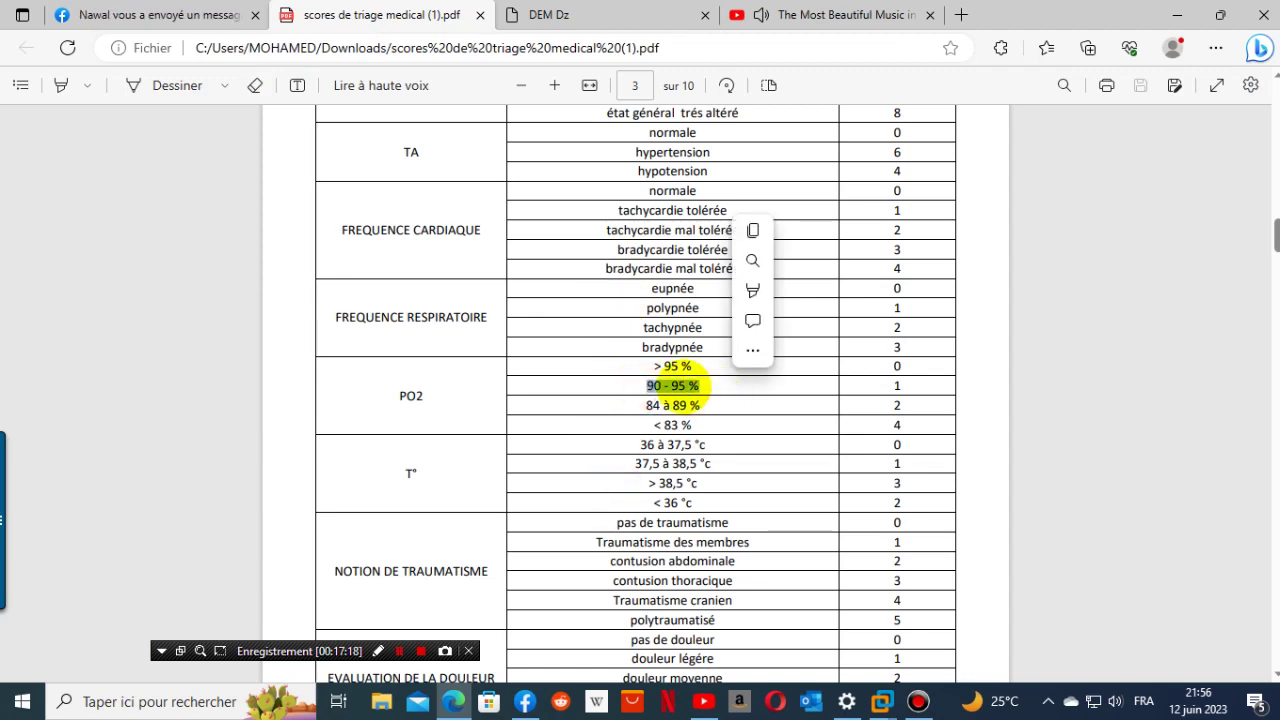
pyautogui.rightClick(690, 388)
pyautogui.click(720, 87)
pyautogui.click(560, 14)
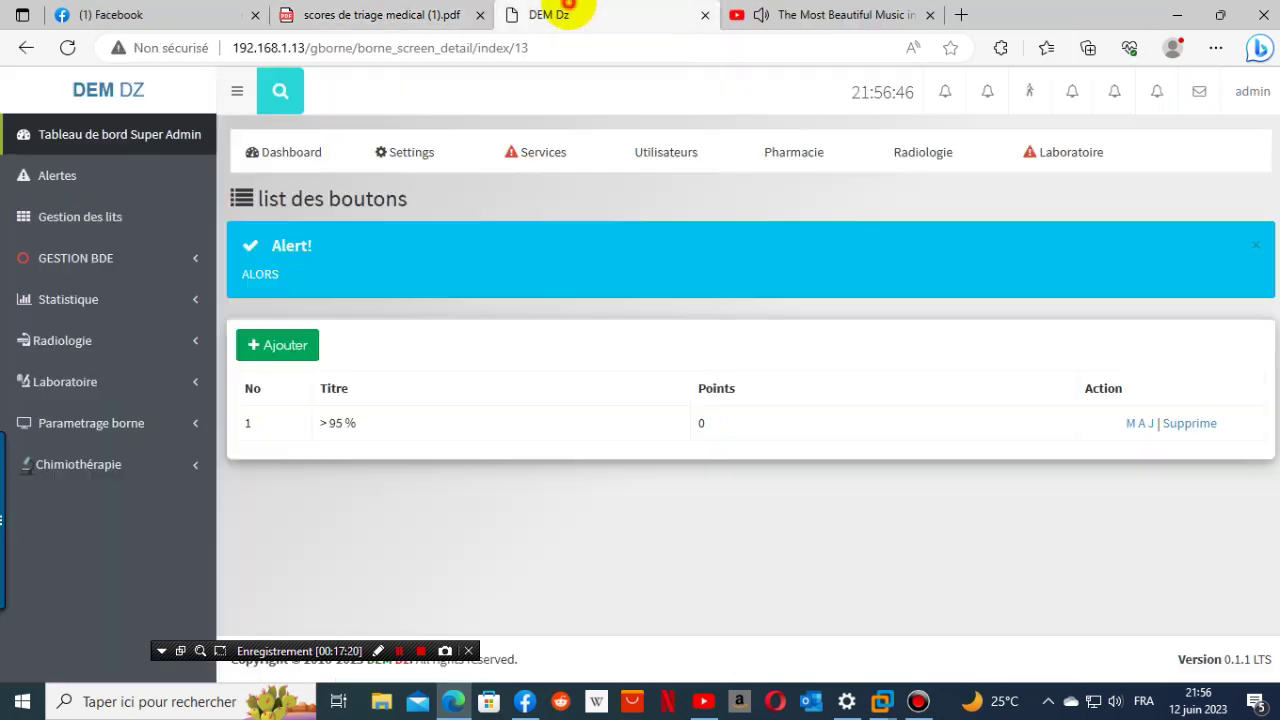
pyautogui.click(277, 345)
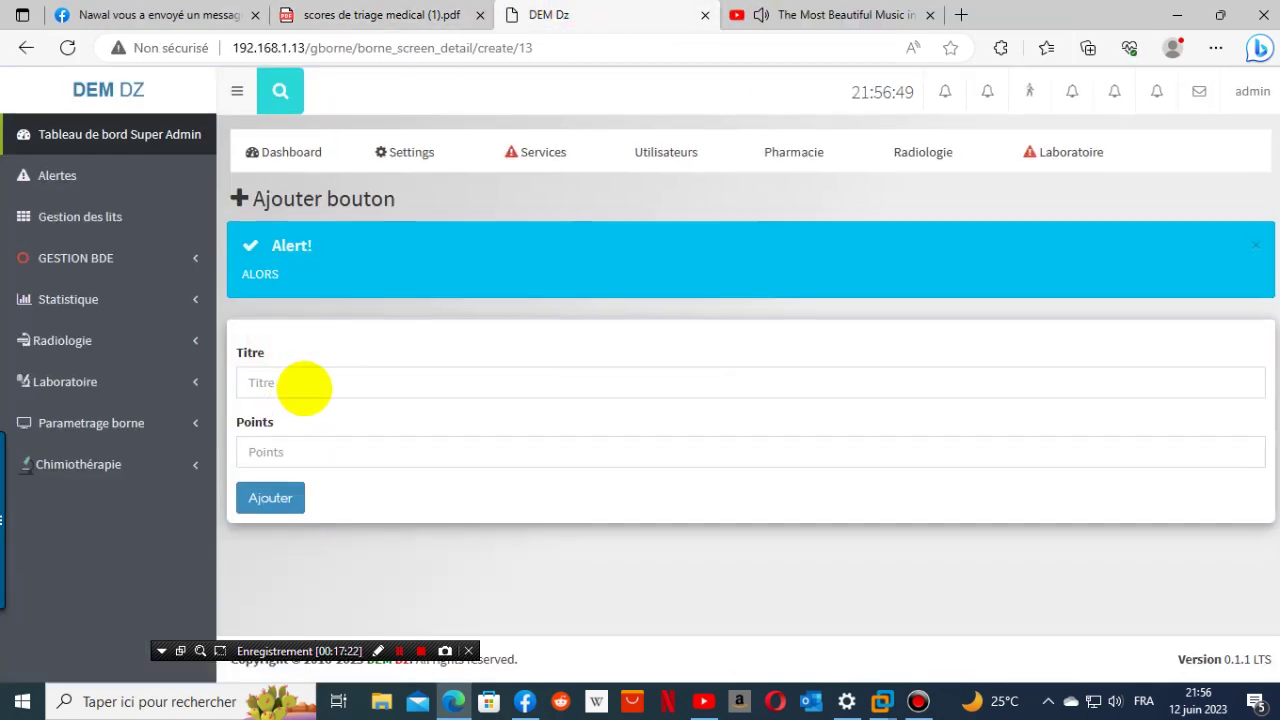
pyautogui.click(304, 386)
pyautogui.rightClick(304, 383)
pyautogui.click(337, 449)
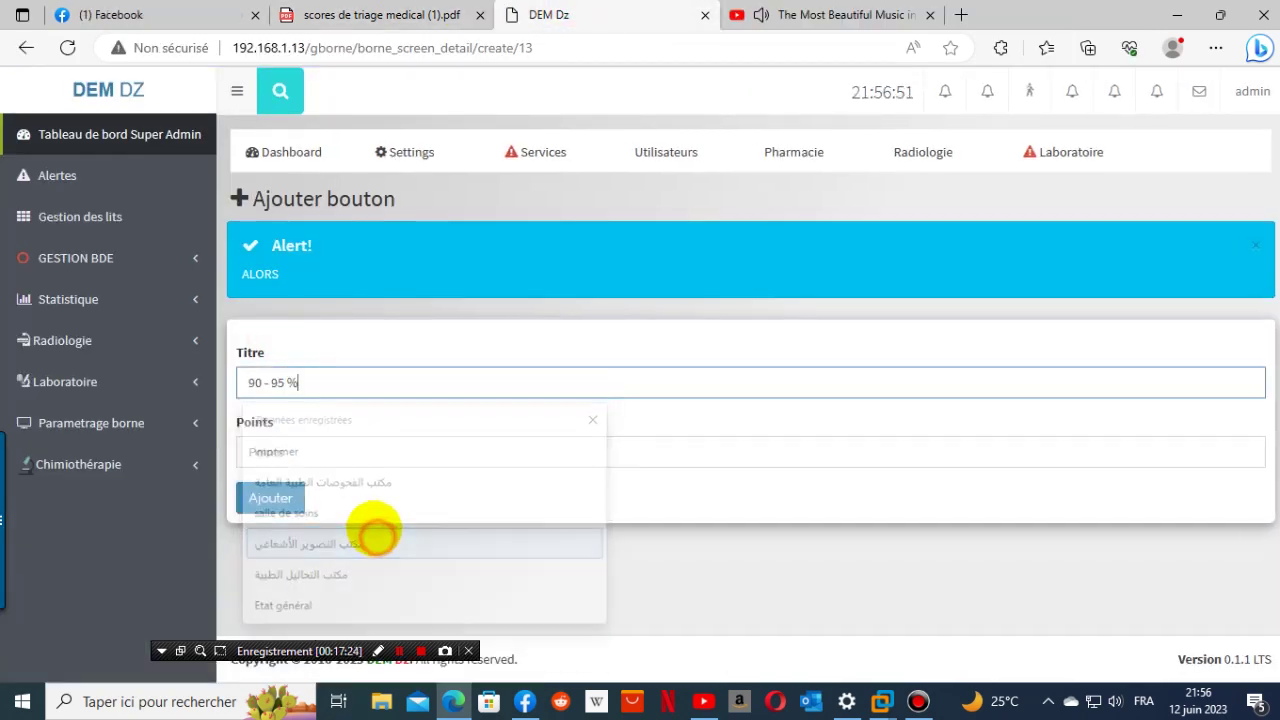
pyautogui.click(426, 24)
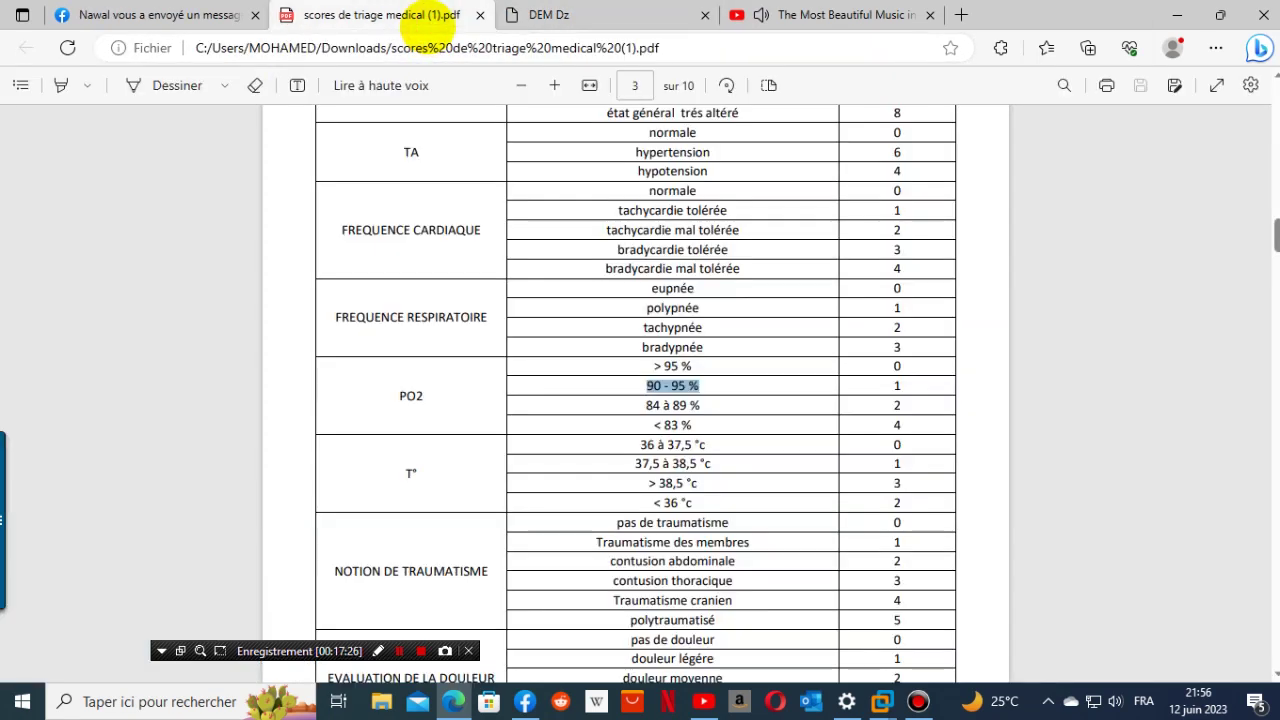
pyautogui.click(645, 14)
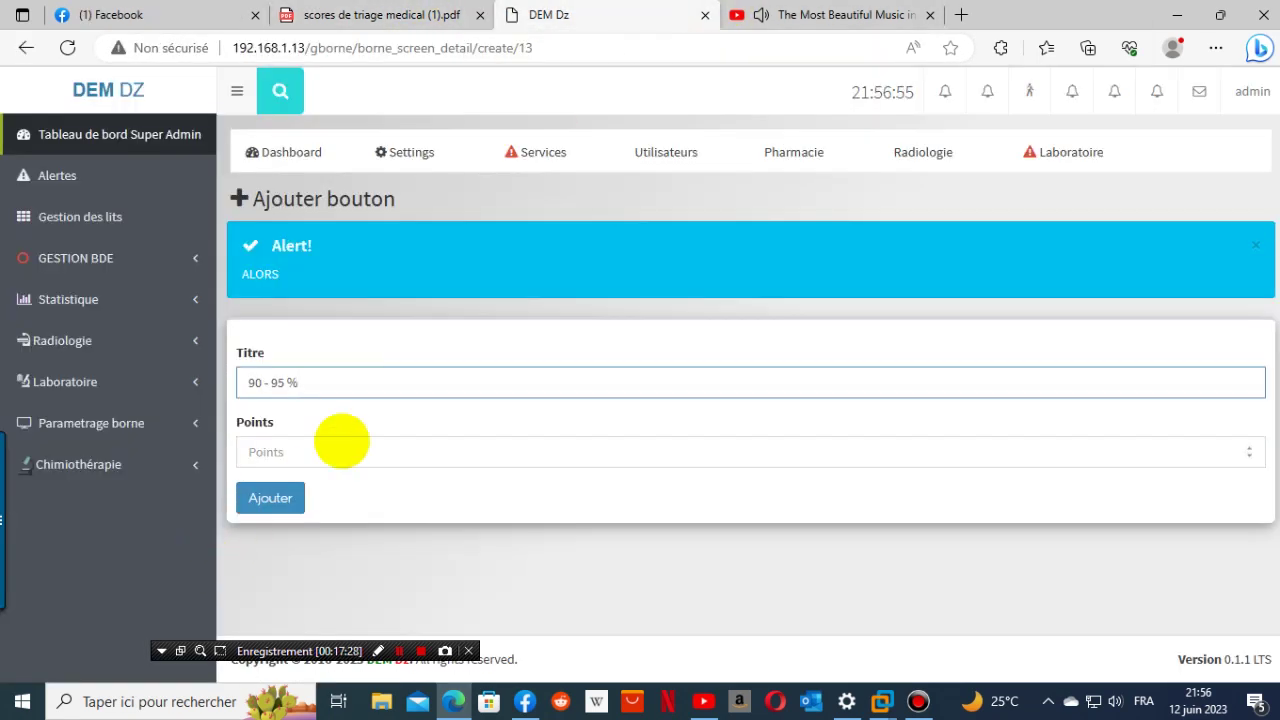
pyautogui.click(338, 450)
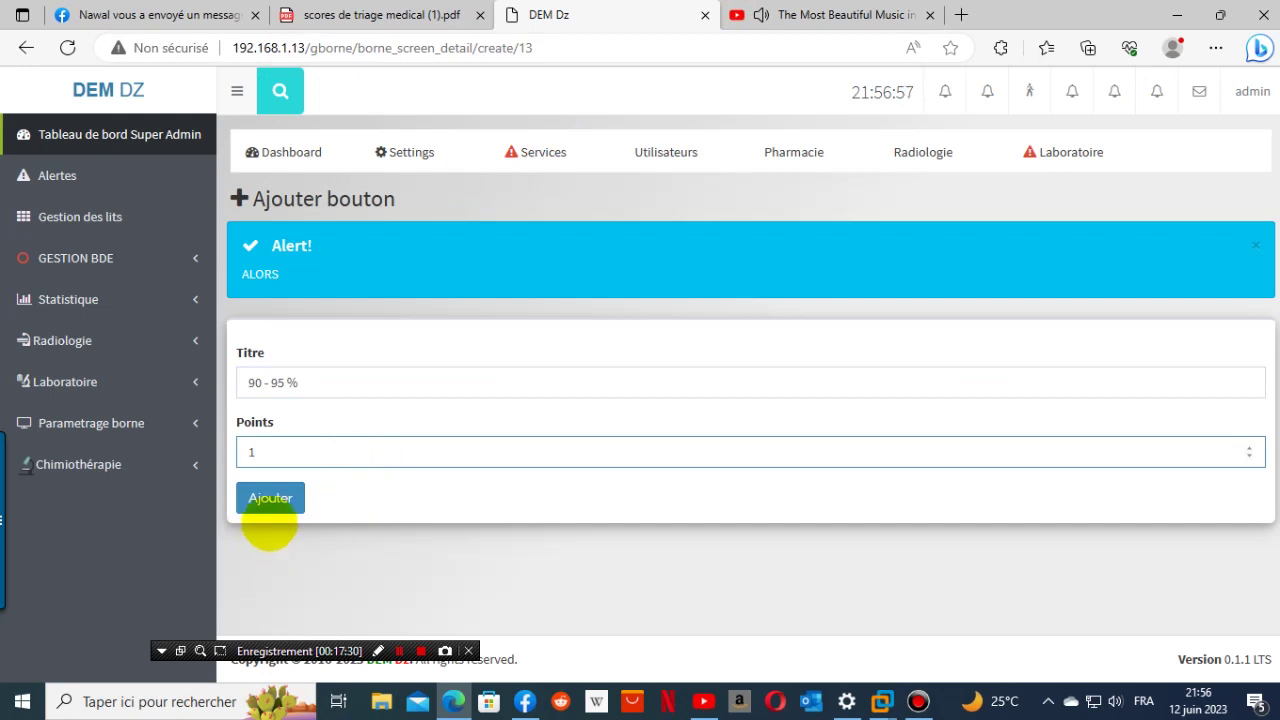
pyautogui.click(270, 498)
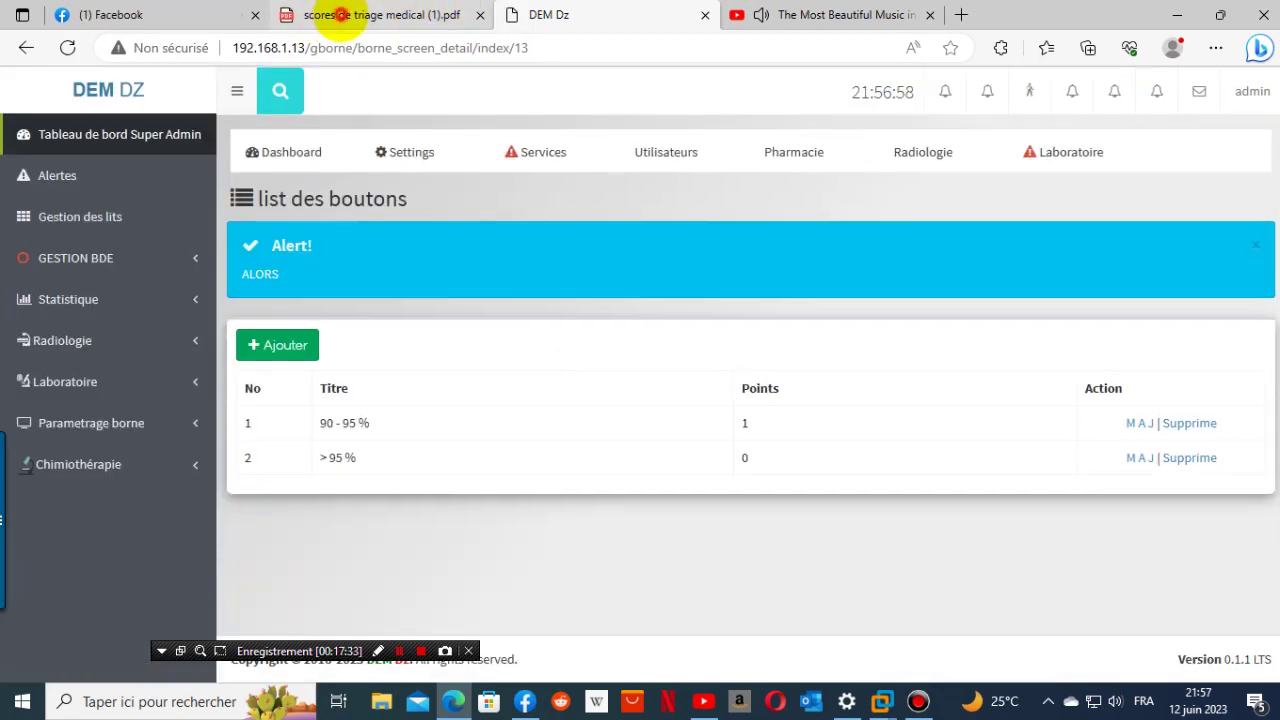
# - Add an '84 à 89 %' PO2 button worth 2 points
pyautogui.click(340, 14)
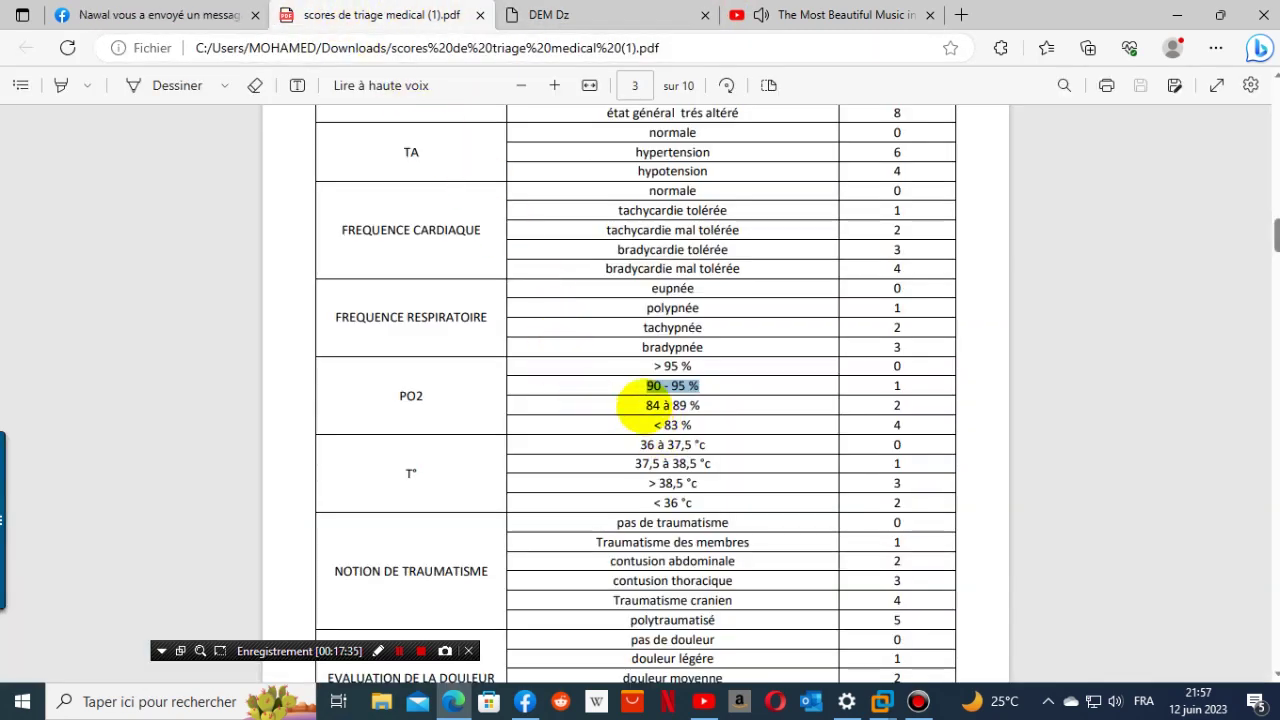
pyautogui.moveTo(638, 405); pyautogui.dragTo(705, 406)
pyautogui.hotkey('ctrl', 'c')
pyautogui.rightClick(684, 404)
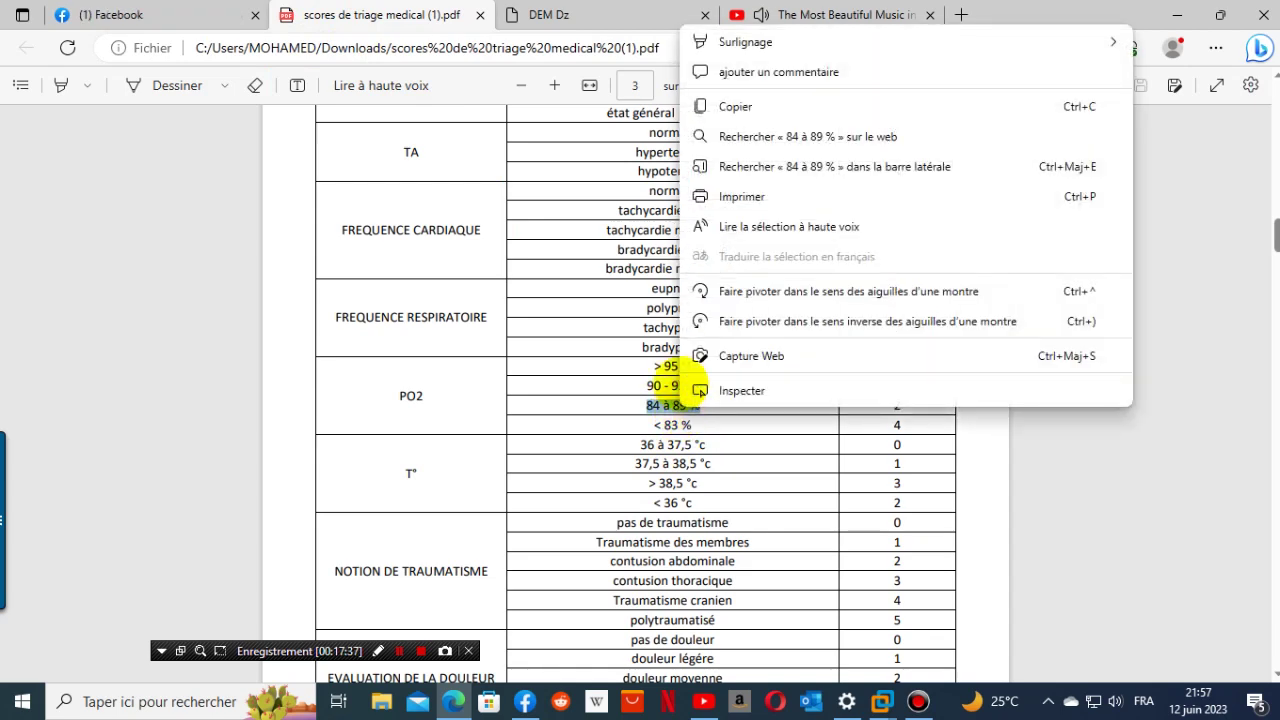
pyautogui.click(735, 106)
pyautogui.click(548, 14)
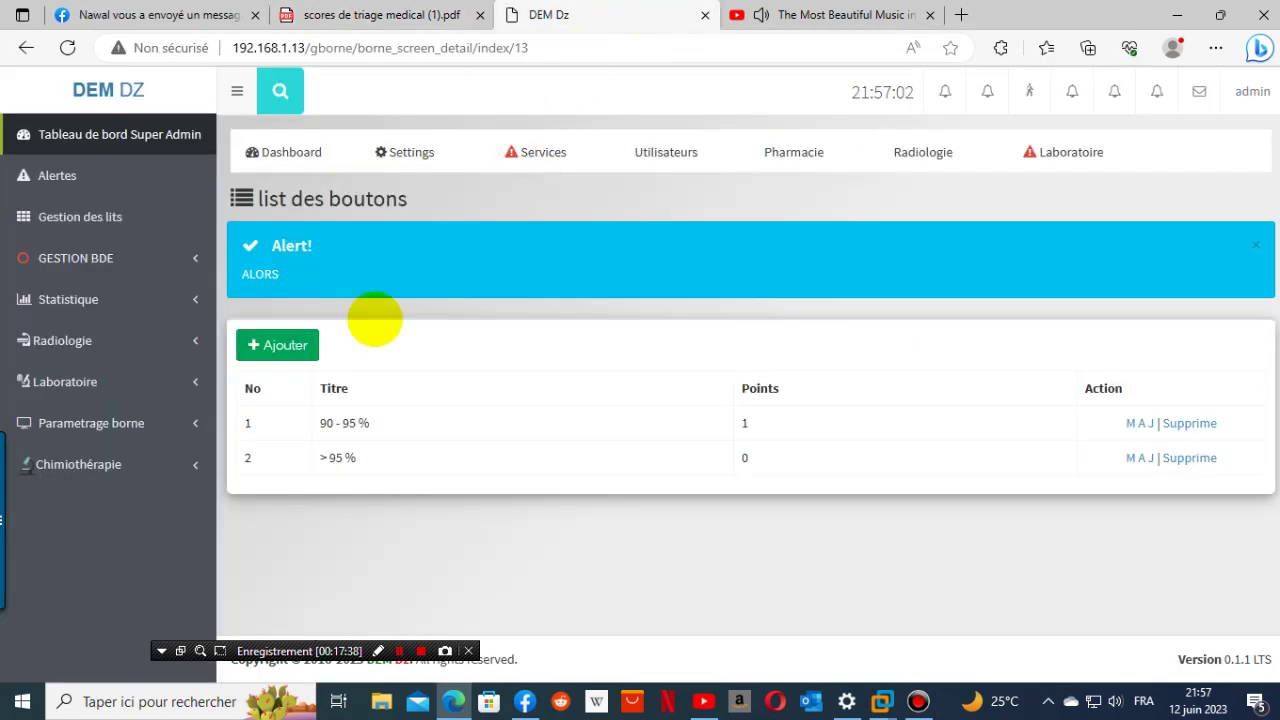
pyautogui.click(277, 345)
pyautogui.click(354, 376)
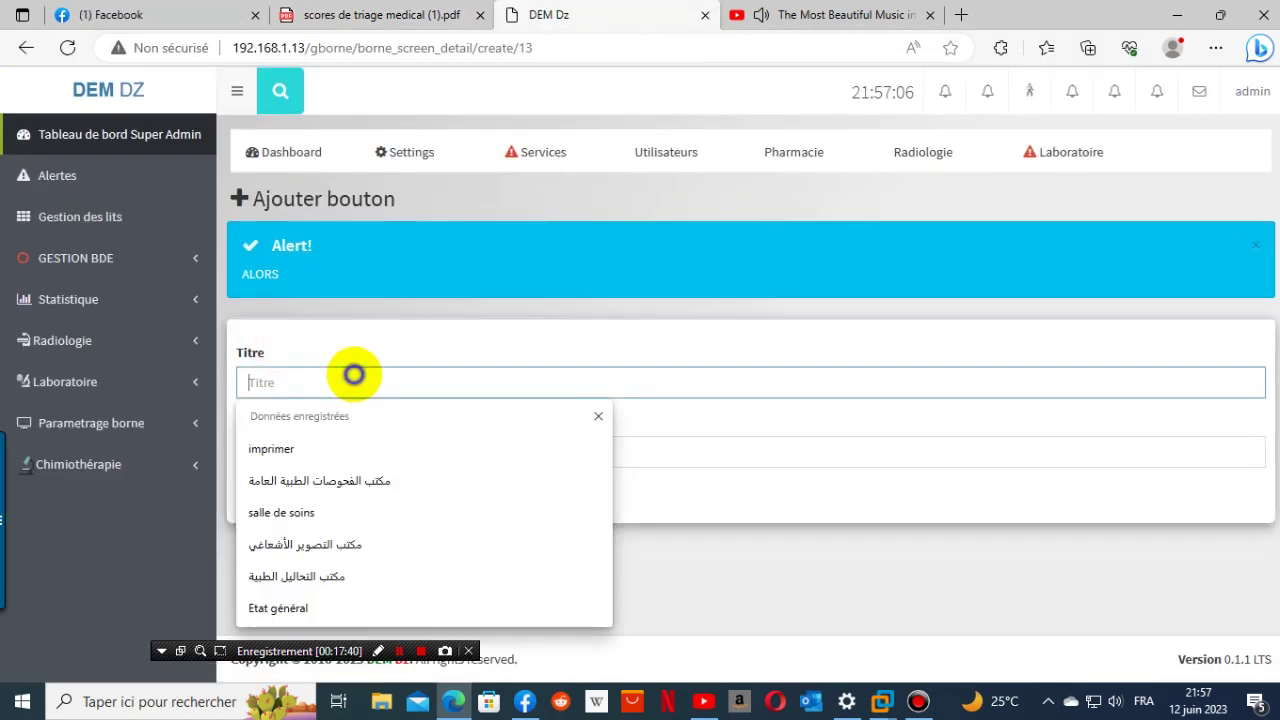
pyautogui.rightClick(354, 376)
pyautogui.click(405, 521)
pyautogui.click(309, 452)
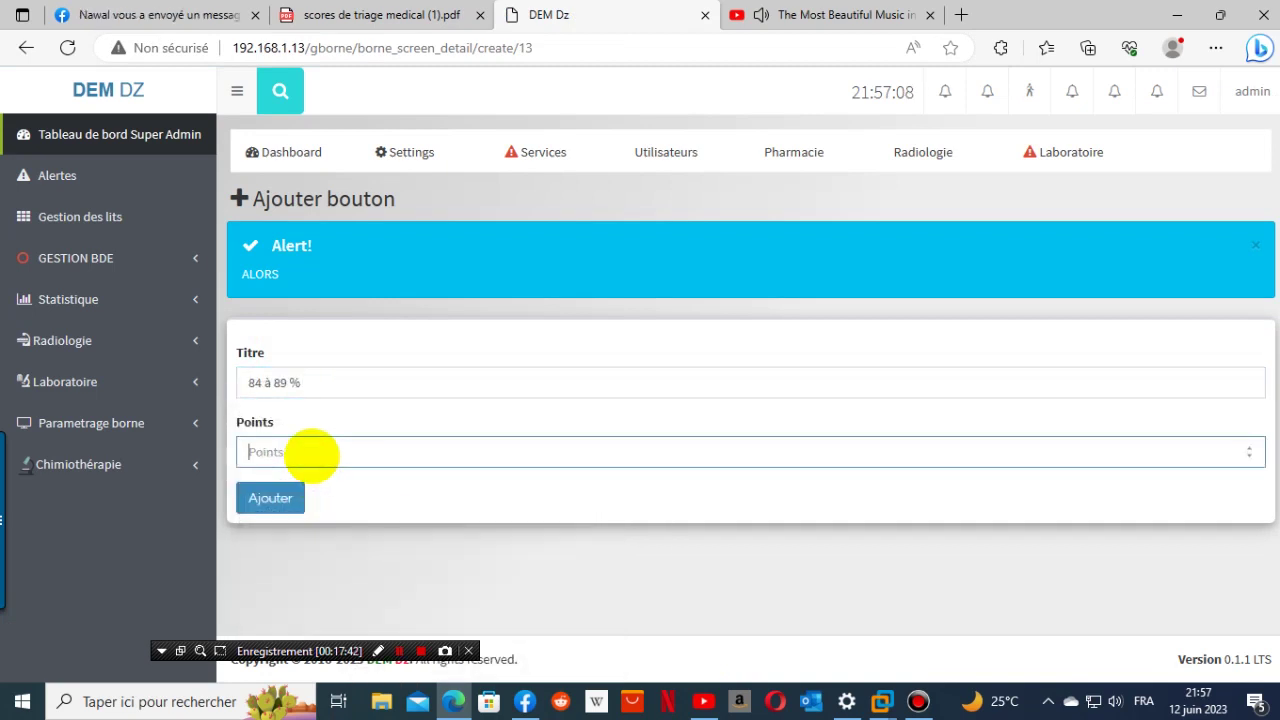
pyautogui.click(383, 14)
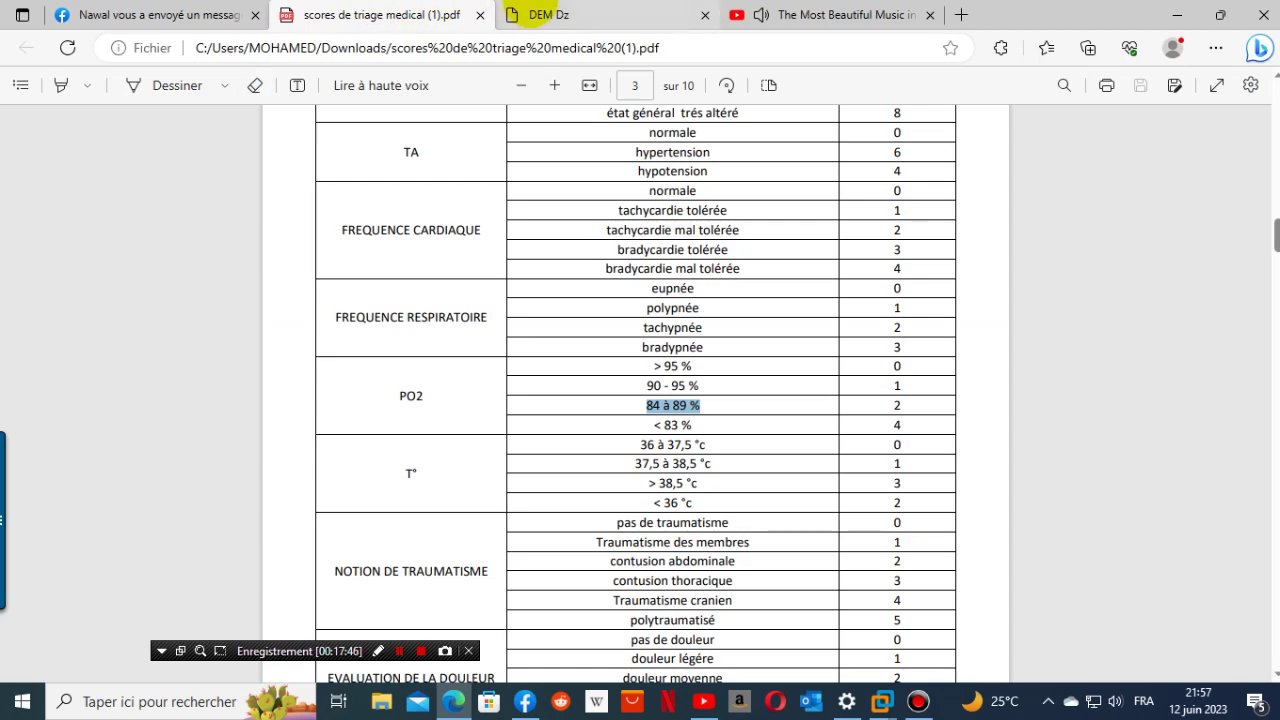
pyautogui.click(522, 14)
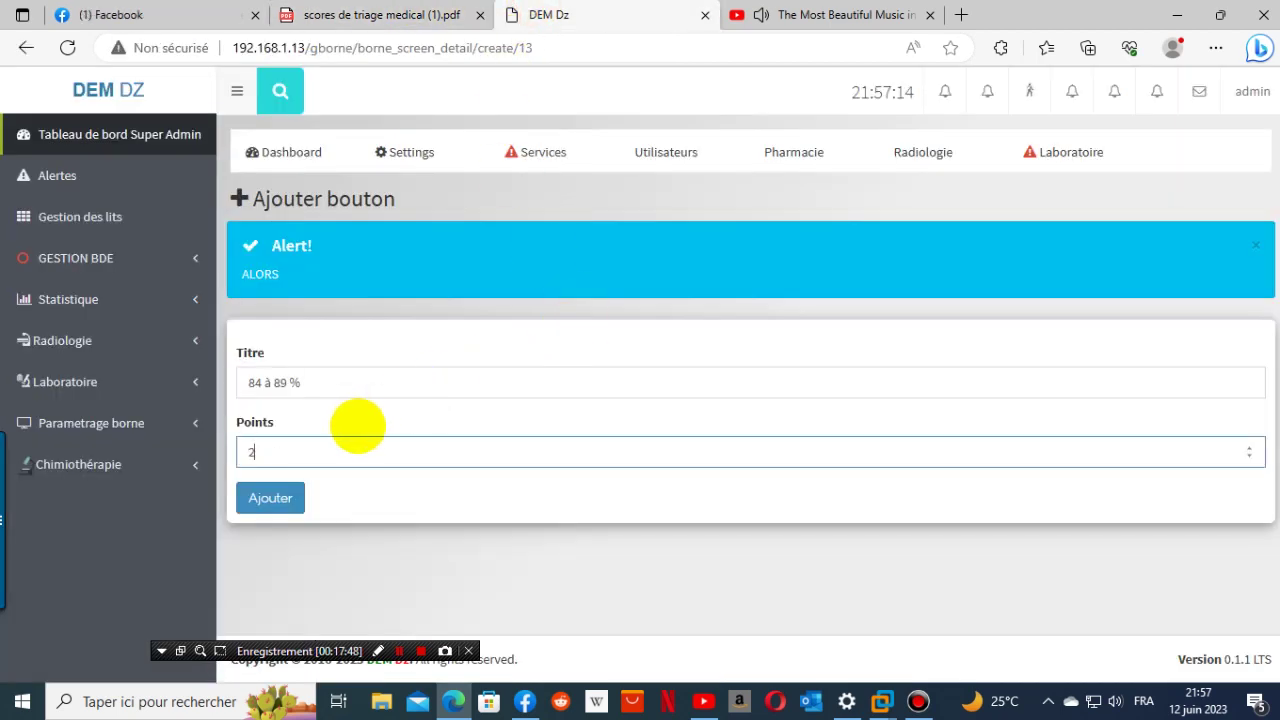
pyautogui.click(268, 497)
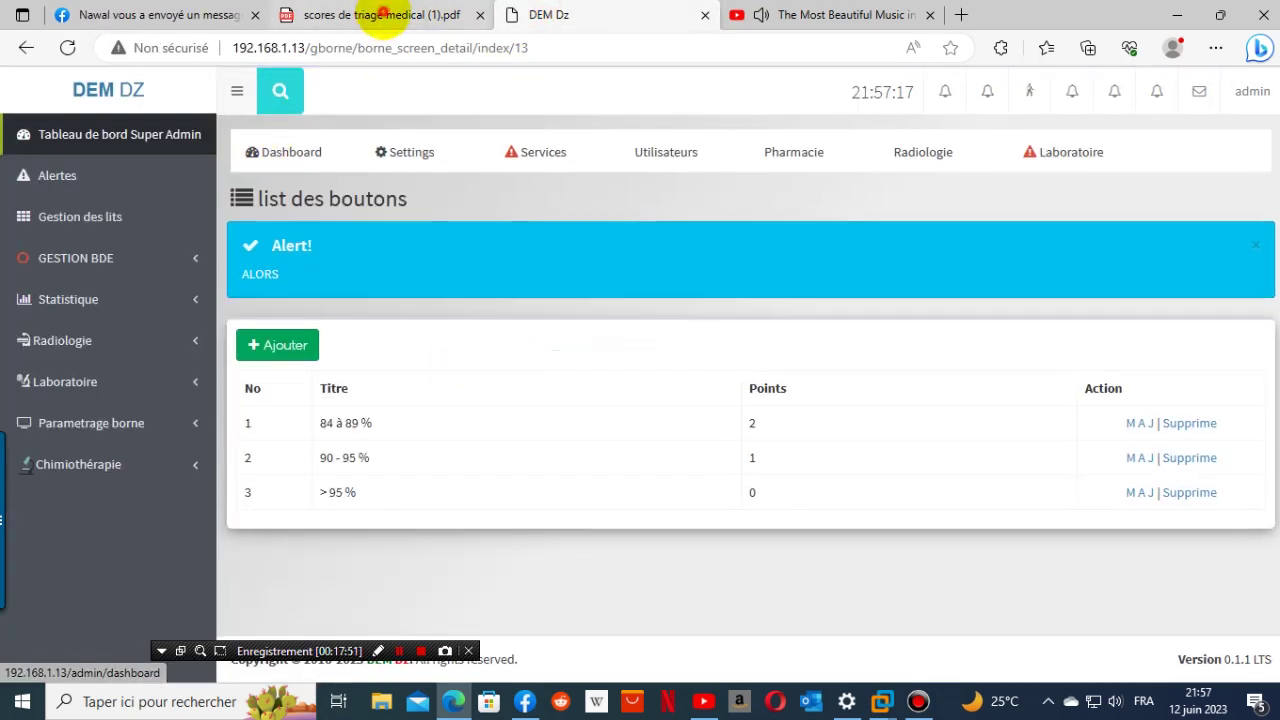
# - Add a '< 83 %' PO2 button worth 4 points
pyautogui.click(383, 14)
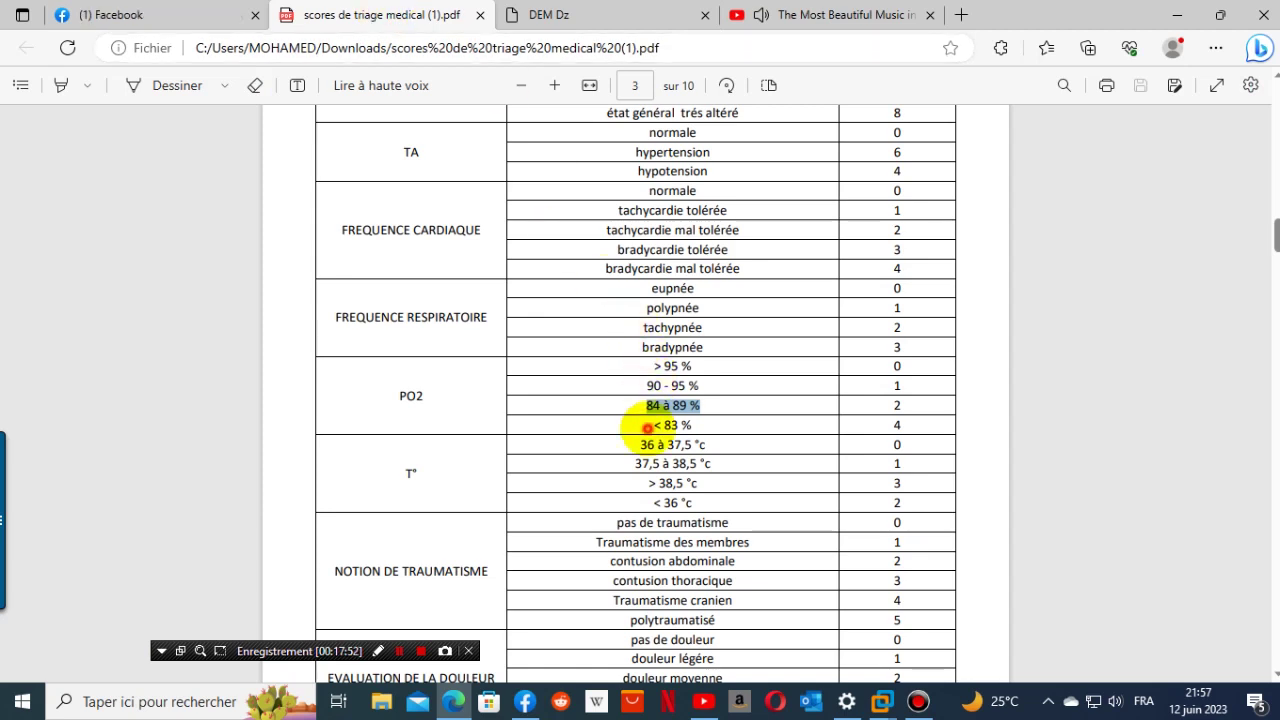
pyautogui.moveTo(647, 428); pyautogui.dragTo(718, 428)
pyautogui.hotkey('ctrl', 'c')
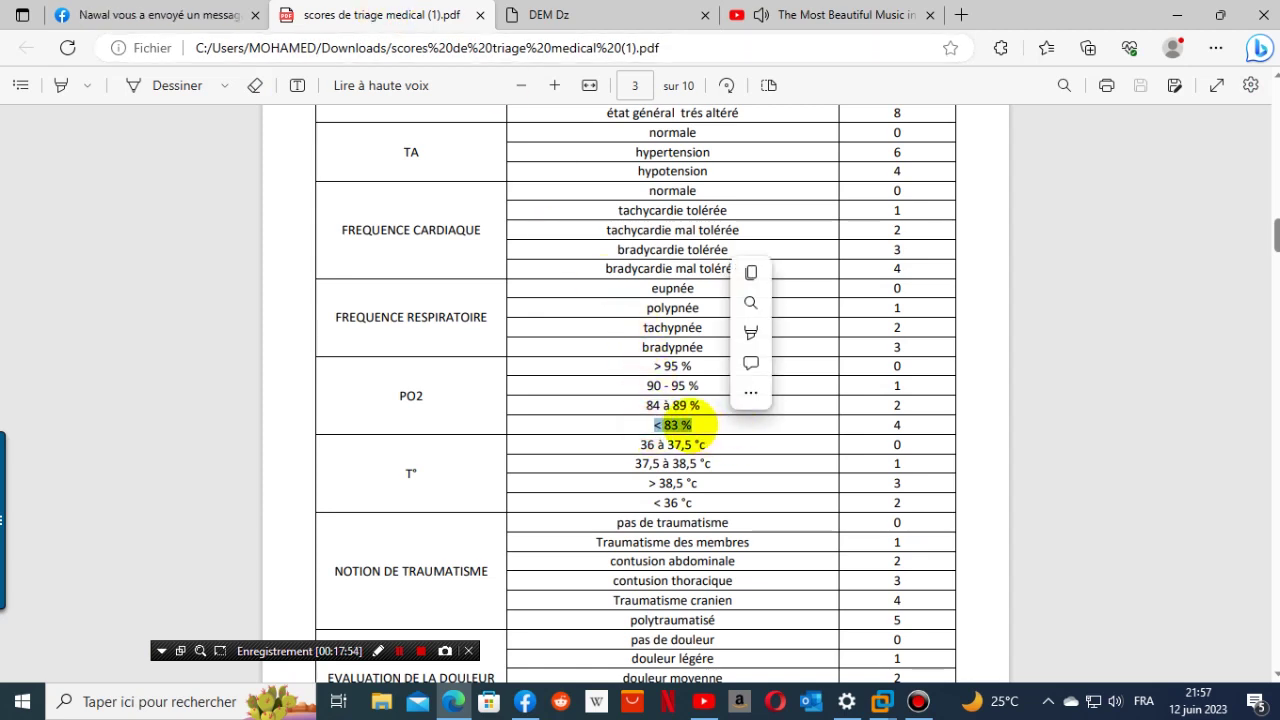
pyautogui.rightClick(688, 428)
pyautogui.click(755, 128)
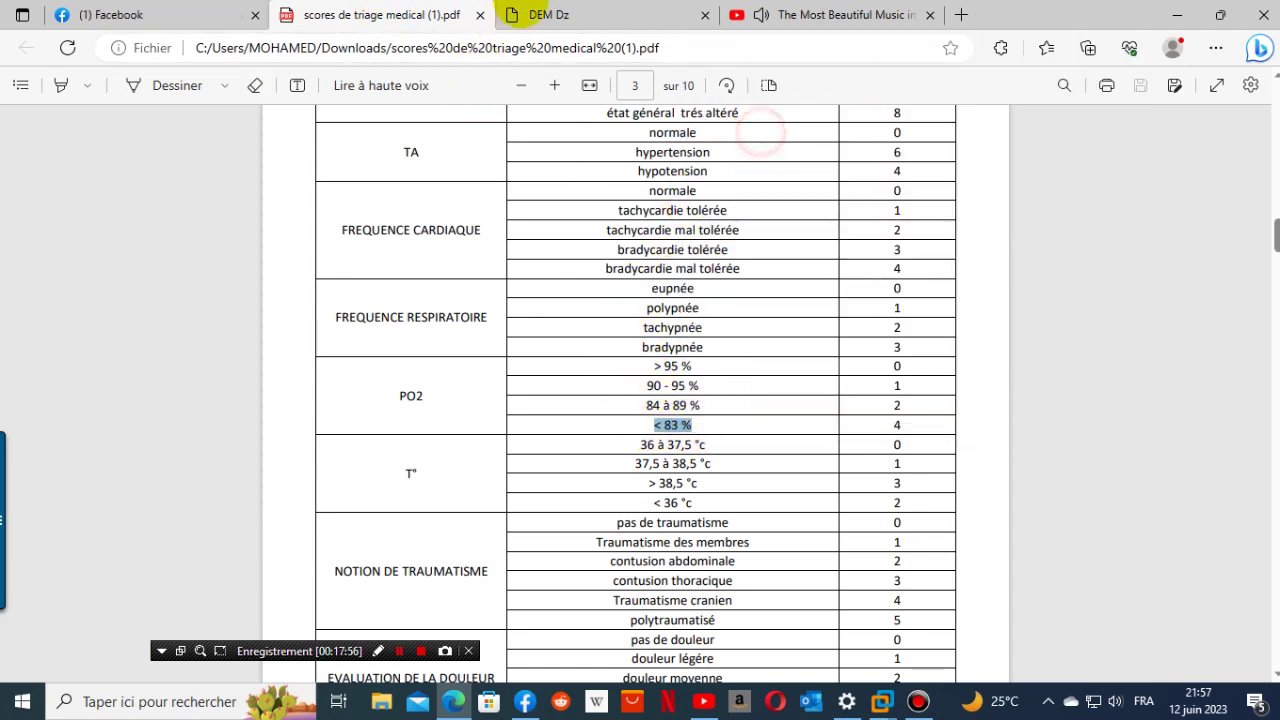
pyautogui.click(540, 14)
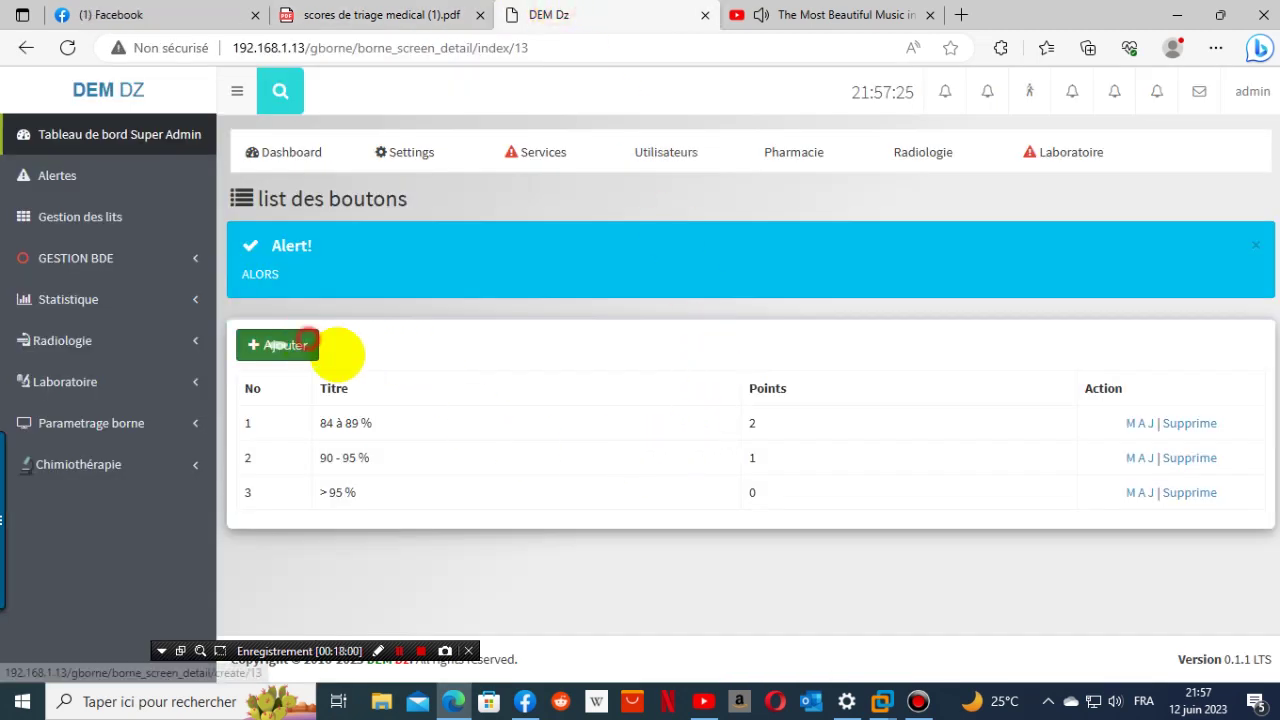
pyautogui.click(281, 344)
pyautogui.click(348, 380)
pyautogui.rightClick(348, 378)
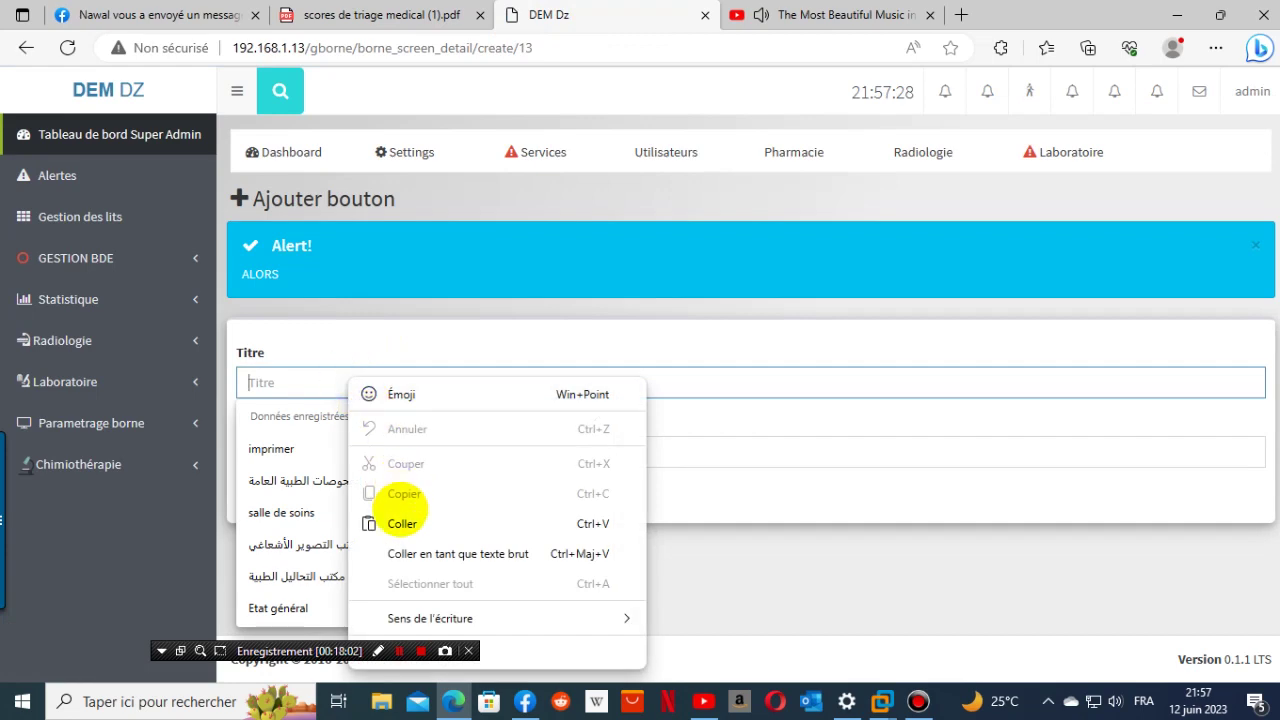
pyautogui.click(362, 519)
pyautogui.click(390, 16)
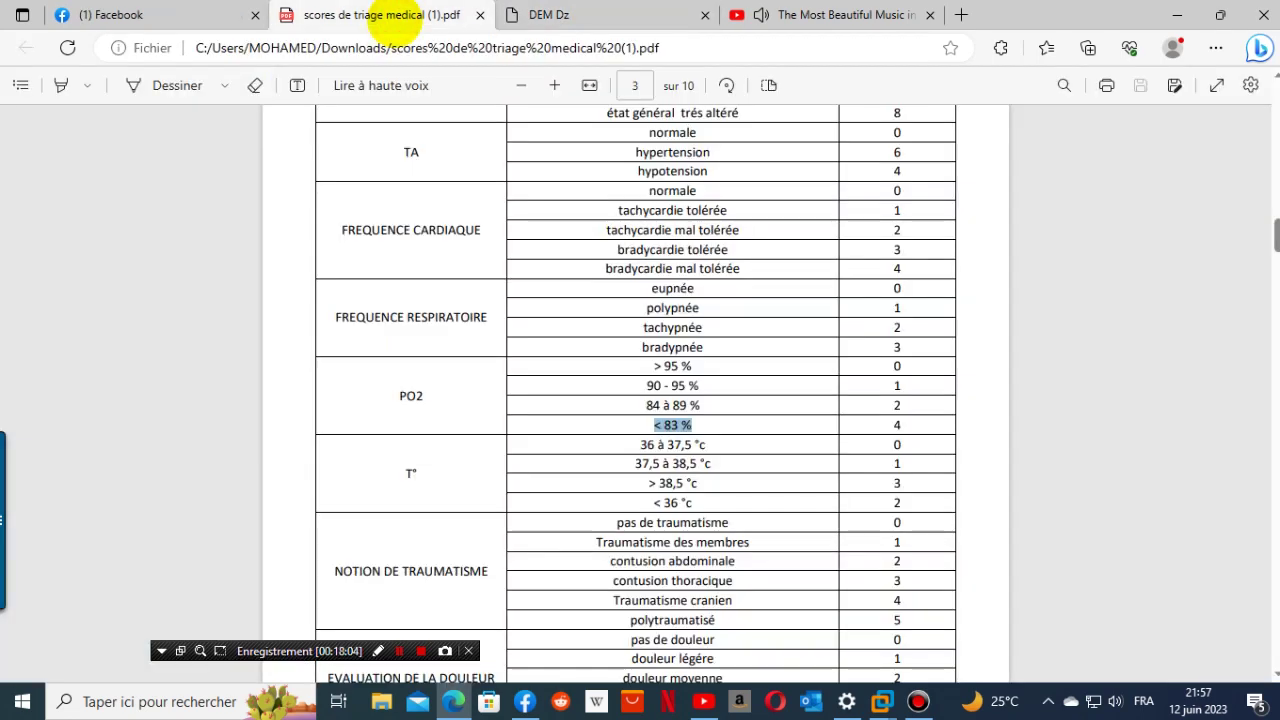
pyautogui.click(660, 16)
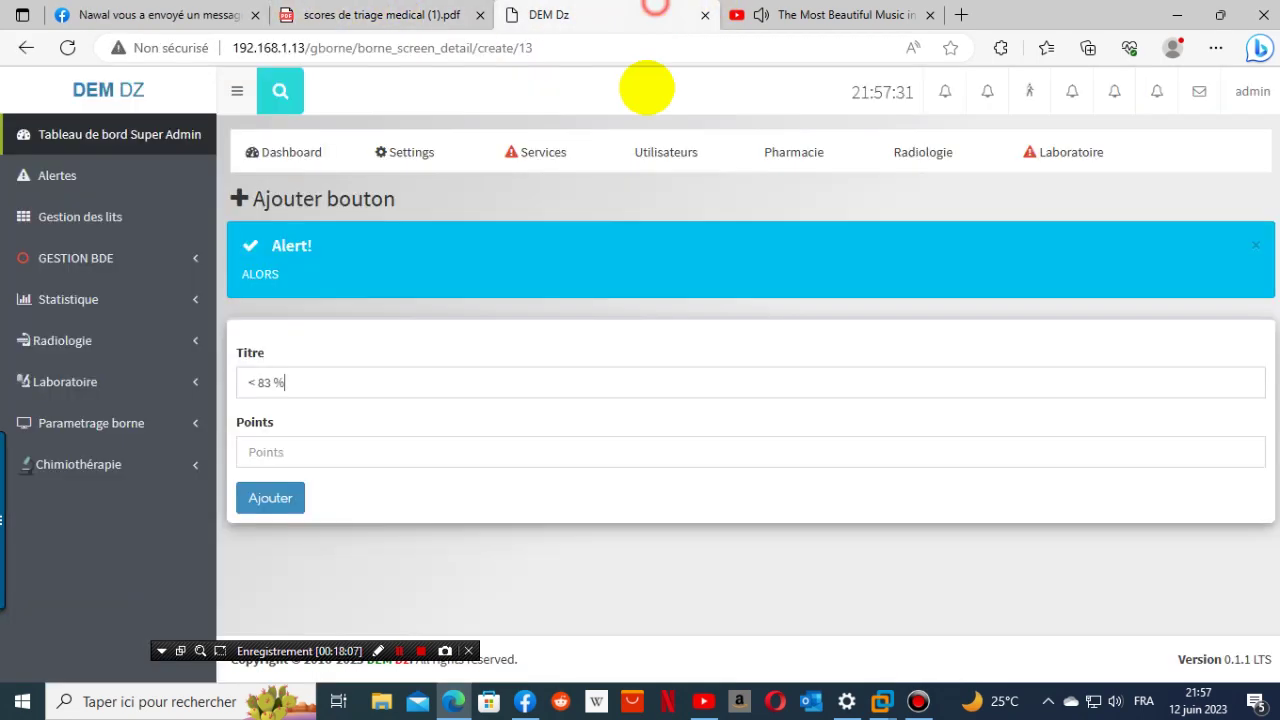
pyautogui.click(375, 444)
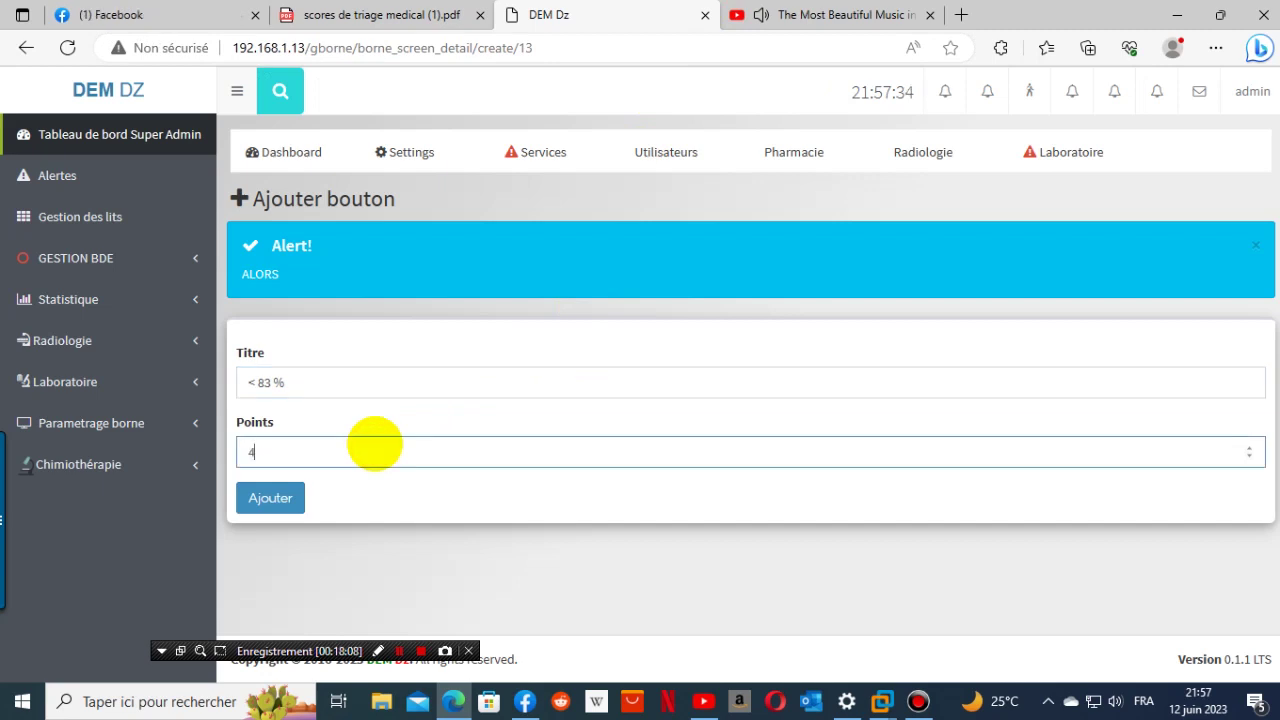
pyautogui.click(270, 497)
# - Copy the 'T°' label from the triage PDF
pyautogui.click(415, 14)
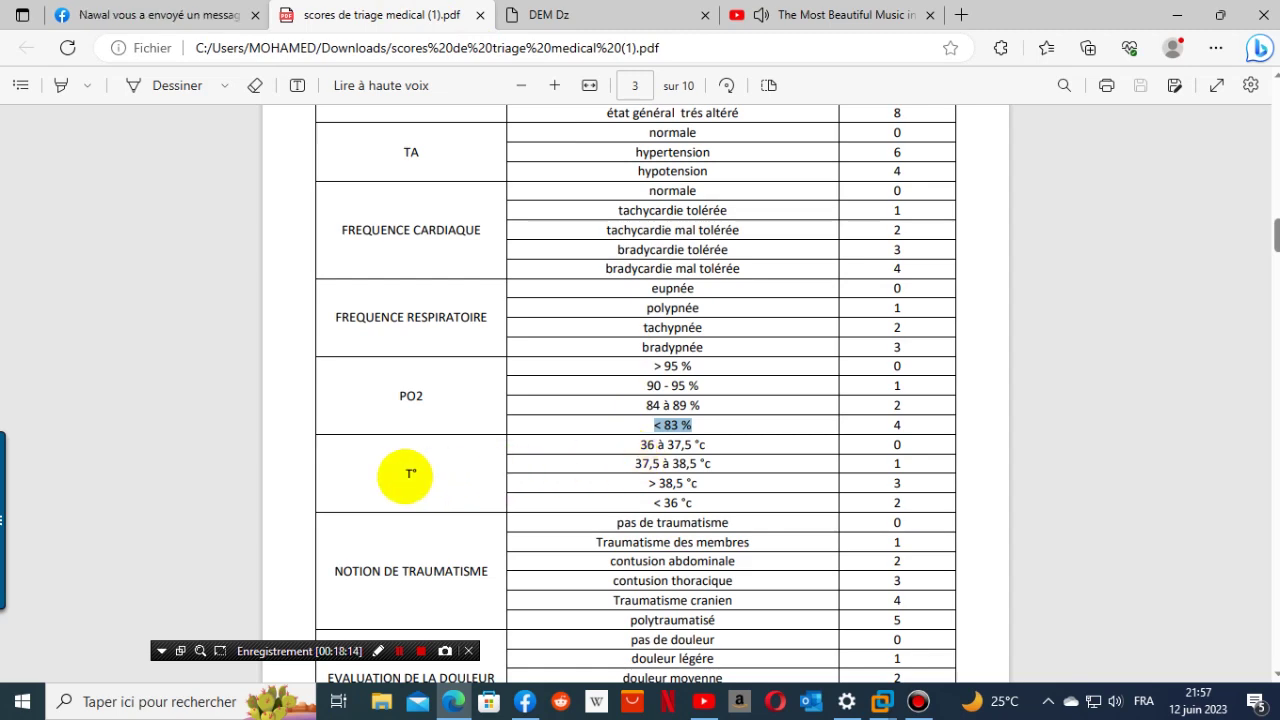
pyautogui.rightClick(412, 476)
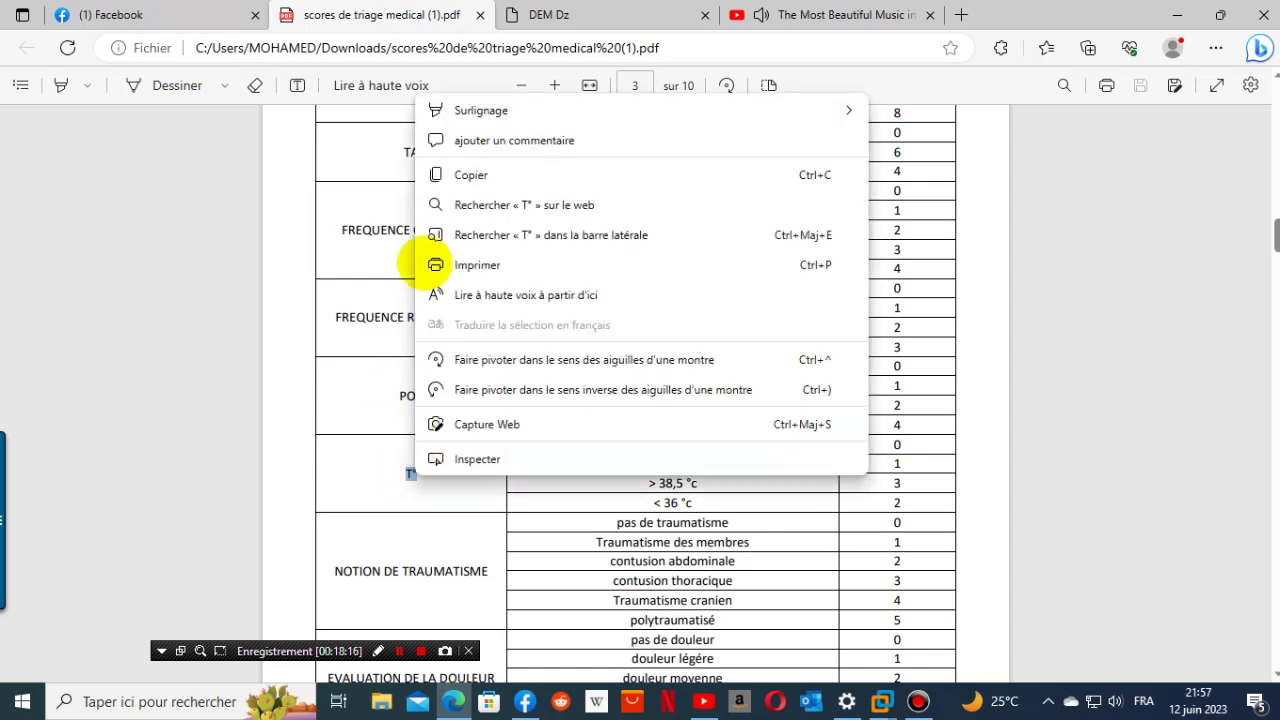
pyautogui.click(470, 175)
pyautogui.click(558, 16)
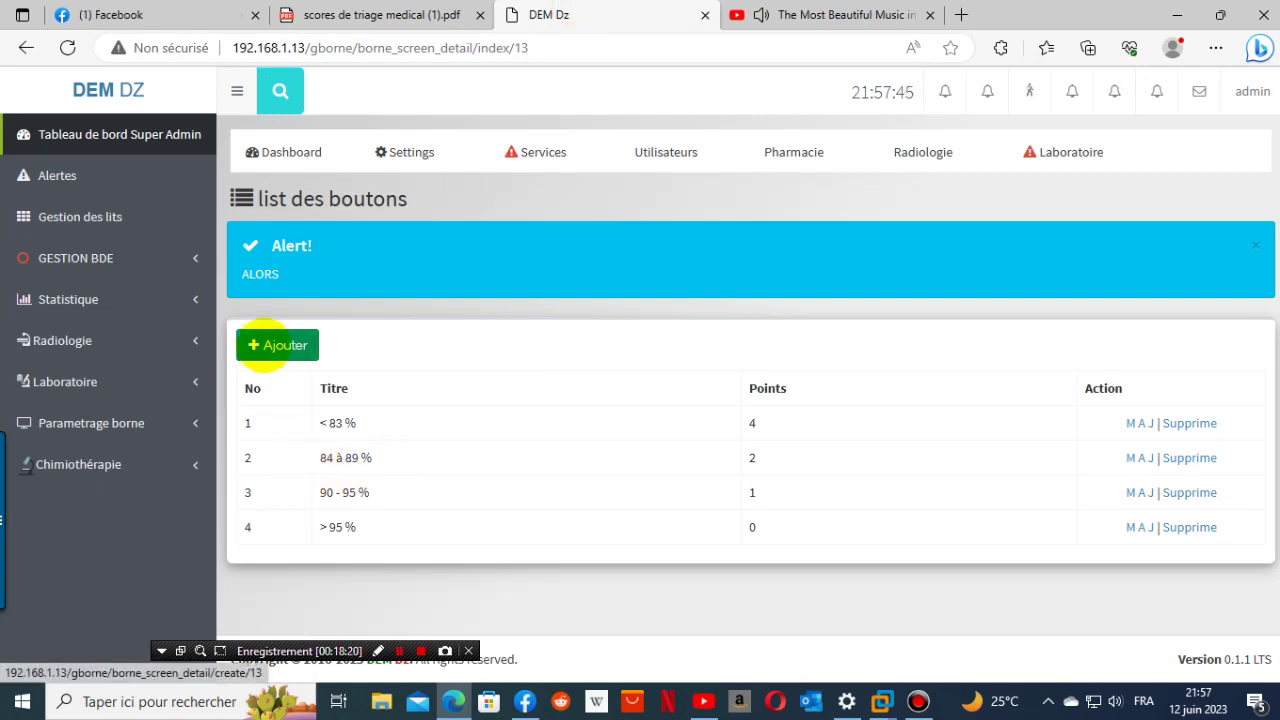
# - Go to the Urgence kiosk's screen list under the kiosk settings
pyautogui.click(110, 423)
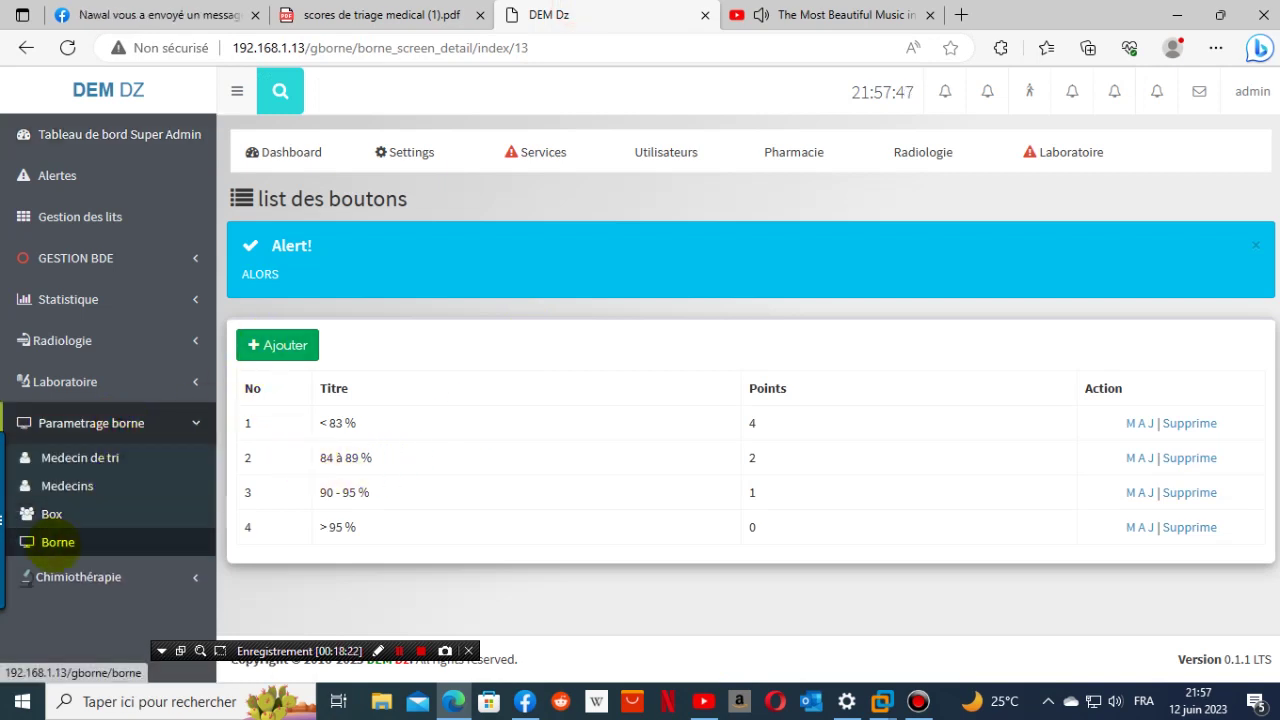
pyautogui.click(53, 540)
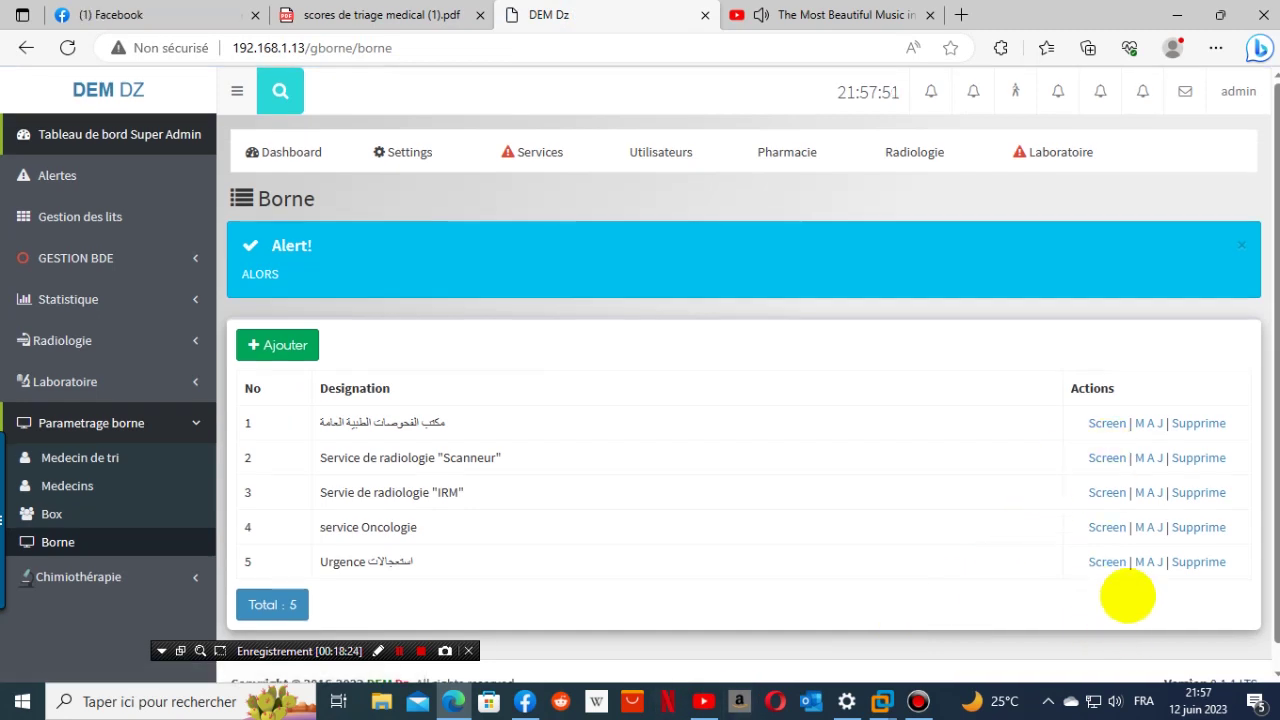
pyautogui.click(1110, 566)
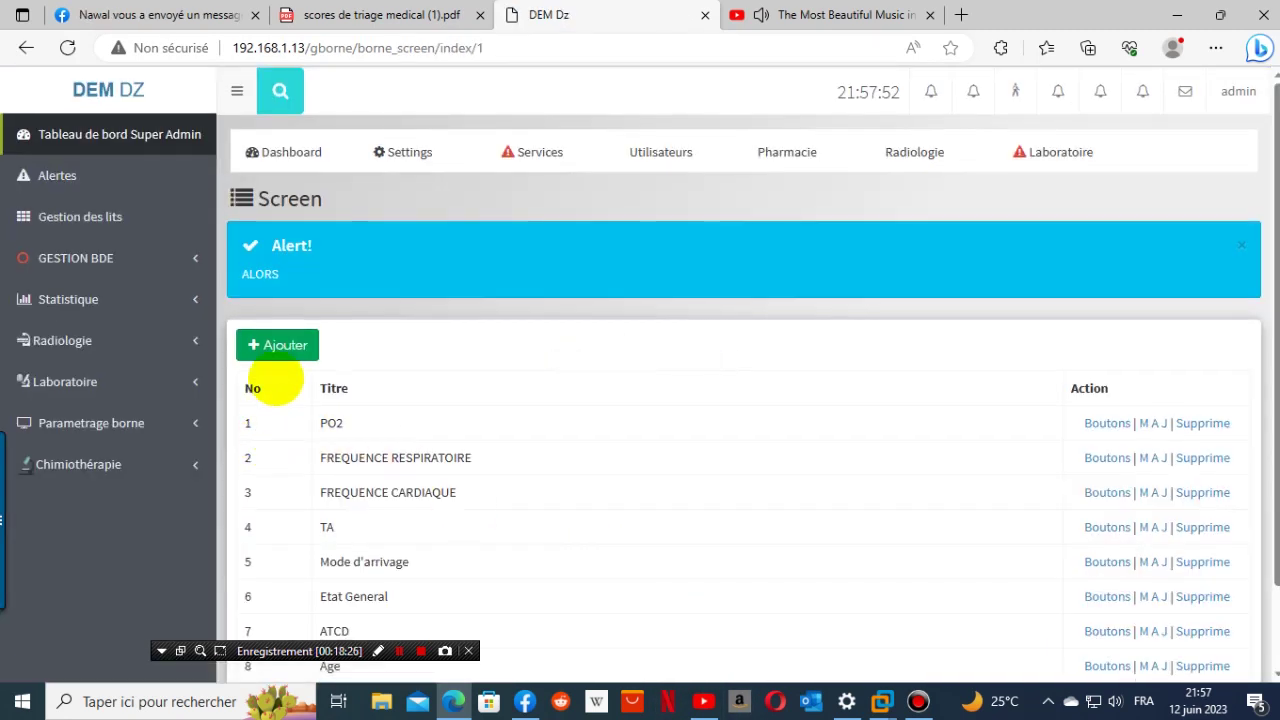
# - Create a new screen titled 'T°' using the copied label
pyautogui.click(280, 347)
pyautogui.click(312, 376)
pyautogui.rightClick(314, 380)
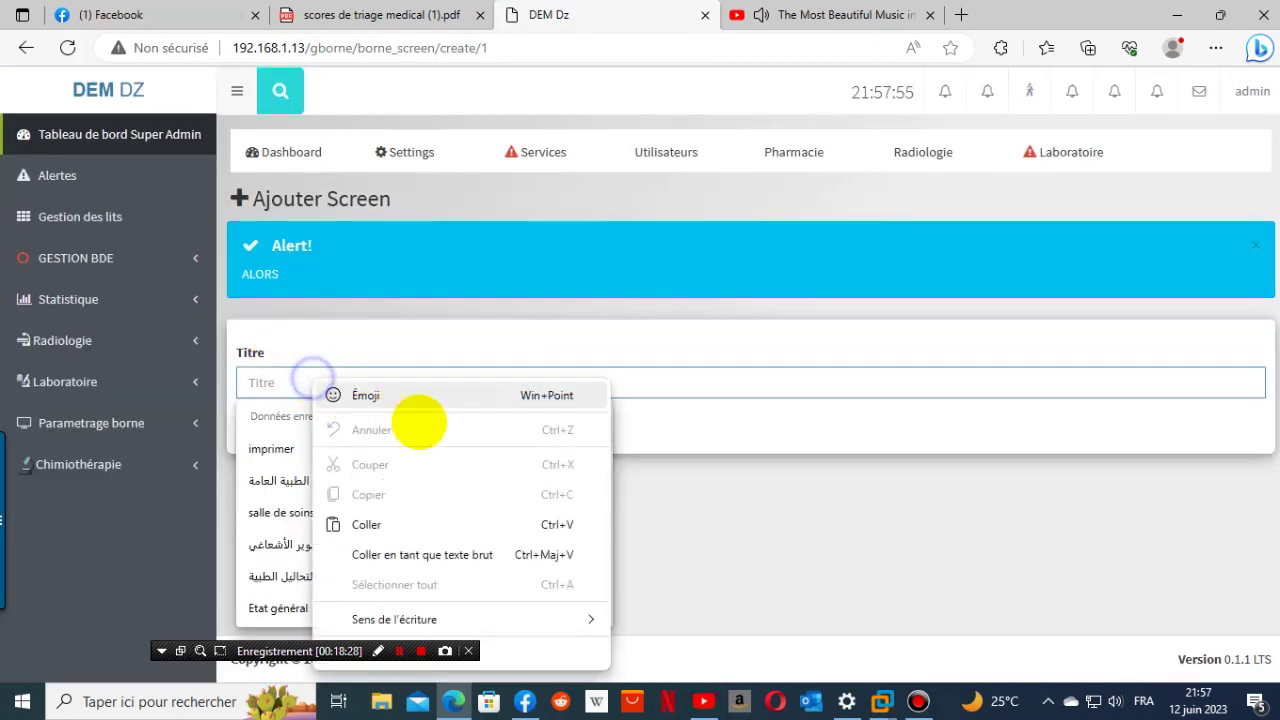
pyautogui.click(381, 524)
pyautogui.click(290, 430)
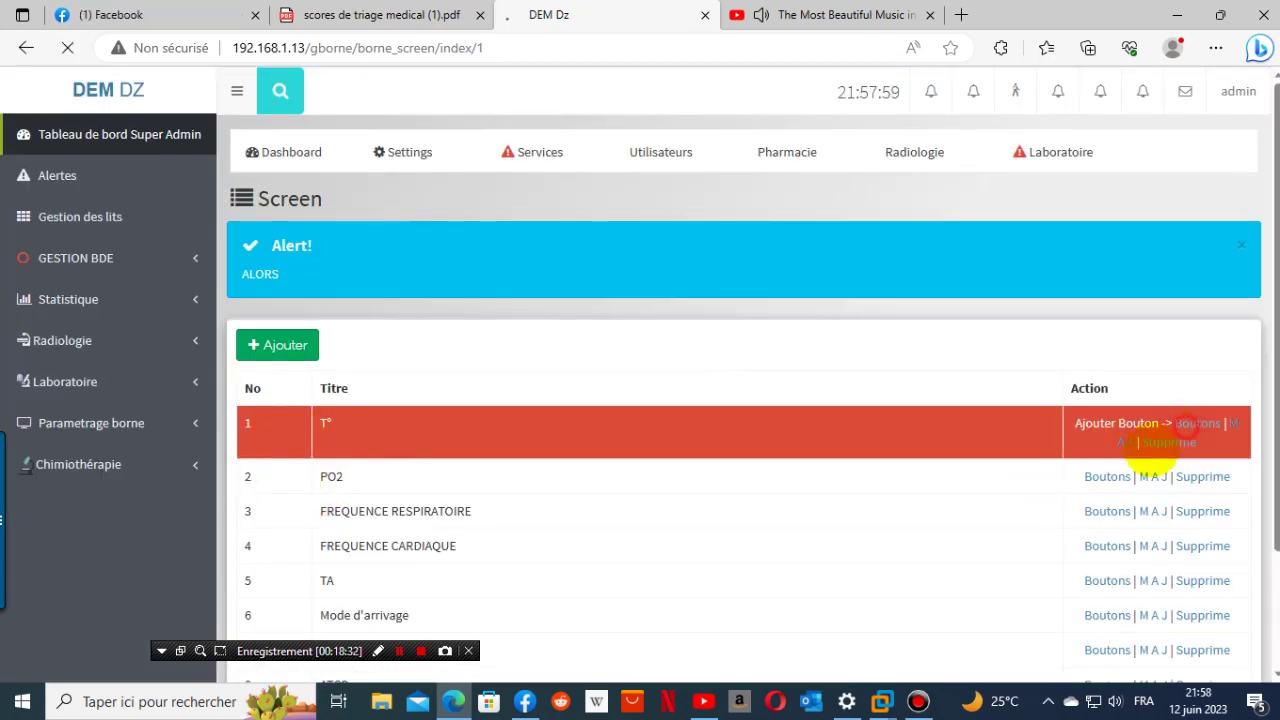
pyautogui.click(298, 347)
pyautogui.click(388, 12)
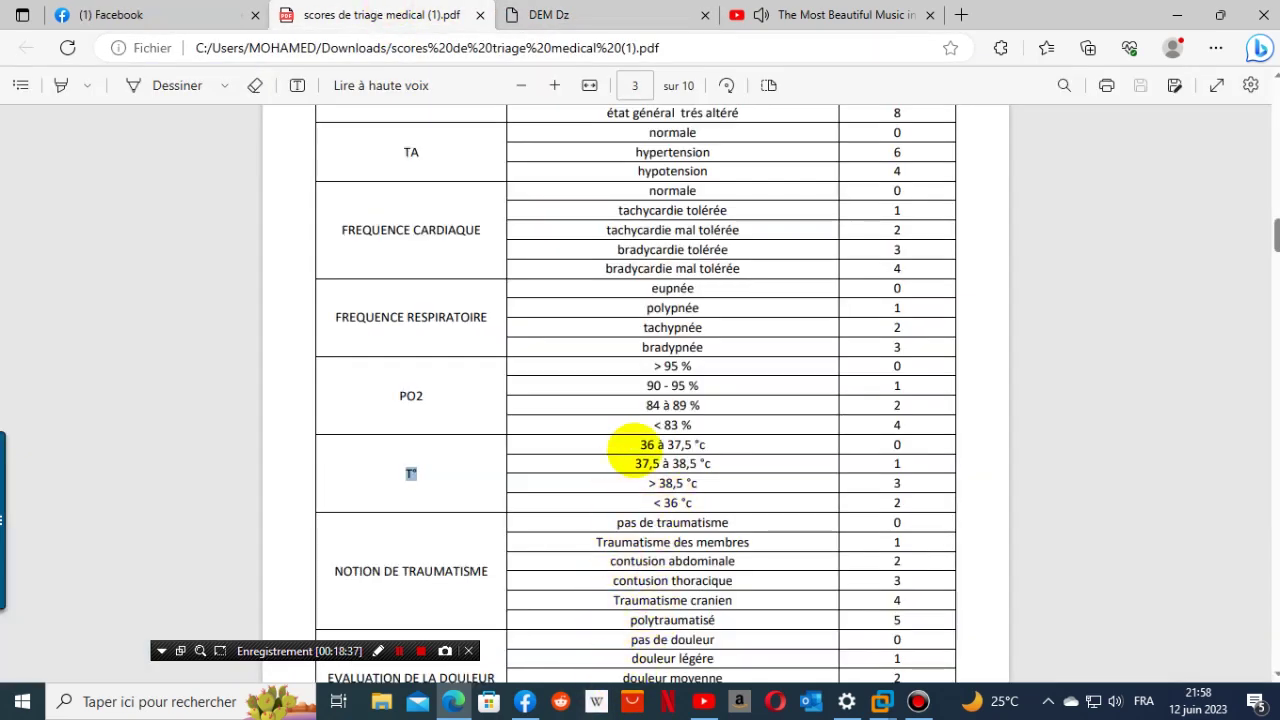
# - Add a '36 à 37,5 °c' button worth 0 points to the T° screen
pyautogui.moveTo(640, 445); pyautogui.dragTo(705, 445)
pyautogui.hotkey('ctrl', 'c')
pyautogui.rightClick(688, 433)
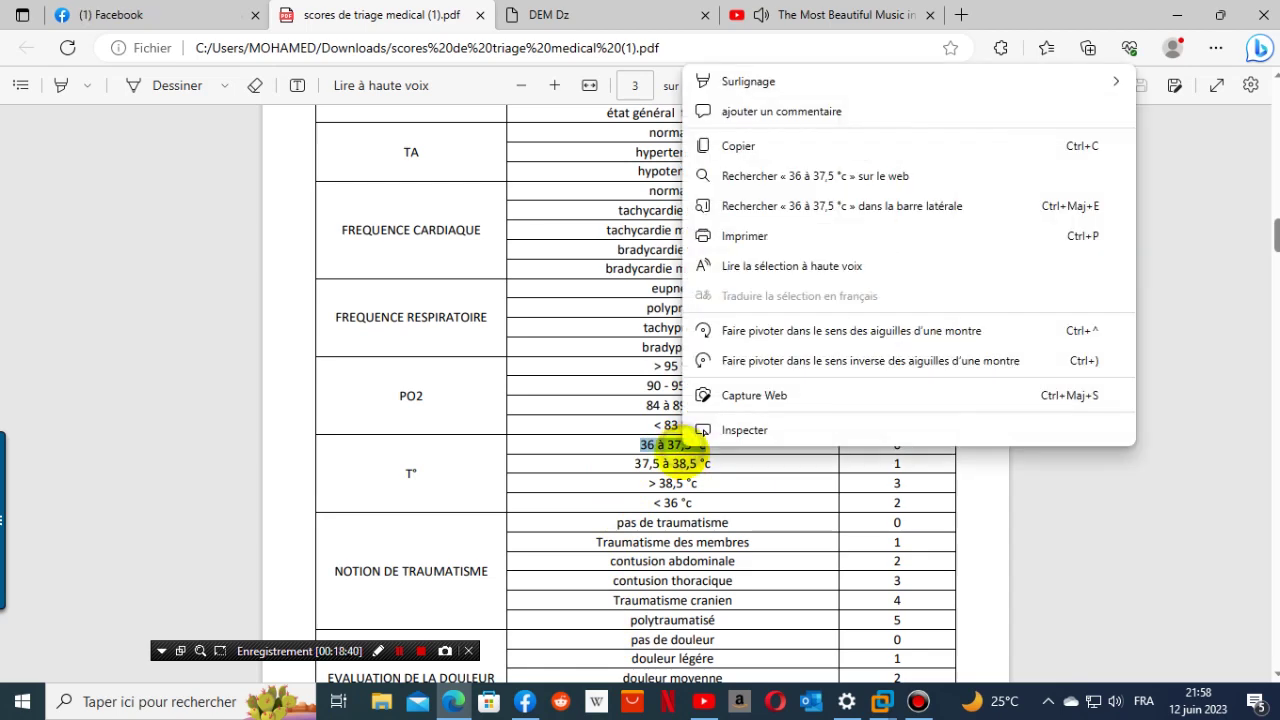
pyautogui.click(737, 139)
pyautogui.click(622, 12)
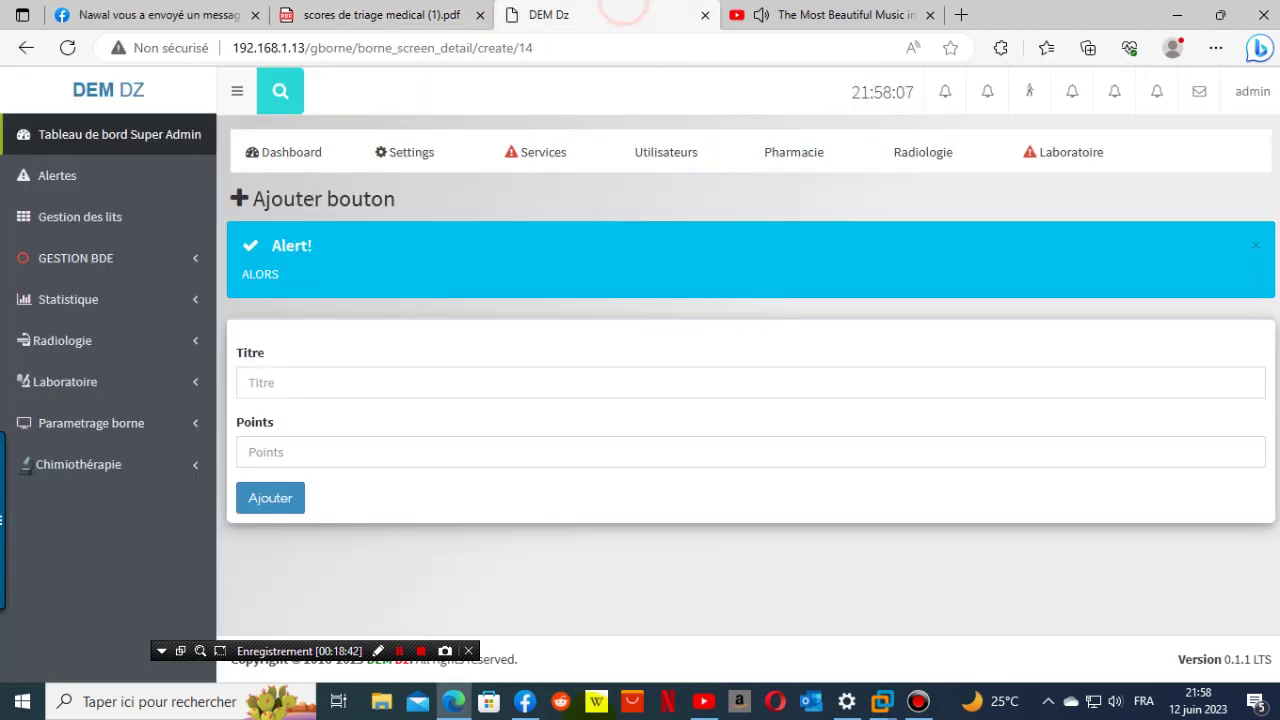
pyautogui.click(320, 380)
pyautogui.rightClick(320, 381)
pyautogui.click(384, 526)
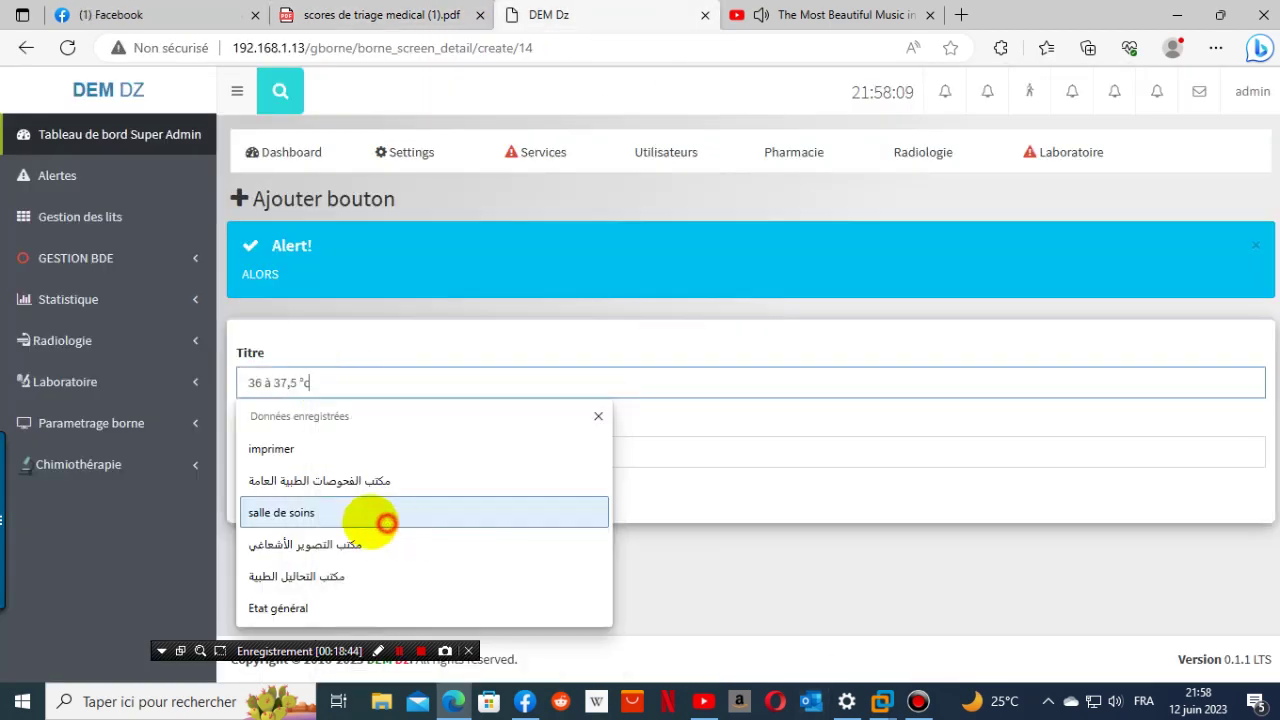
pyautogui.click(302, 451)
pyautogui.click(350, 13)
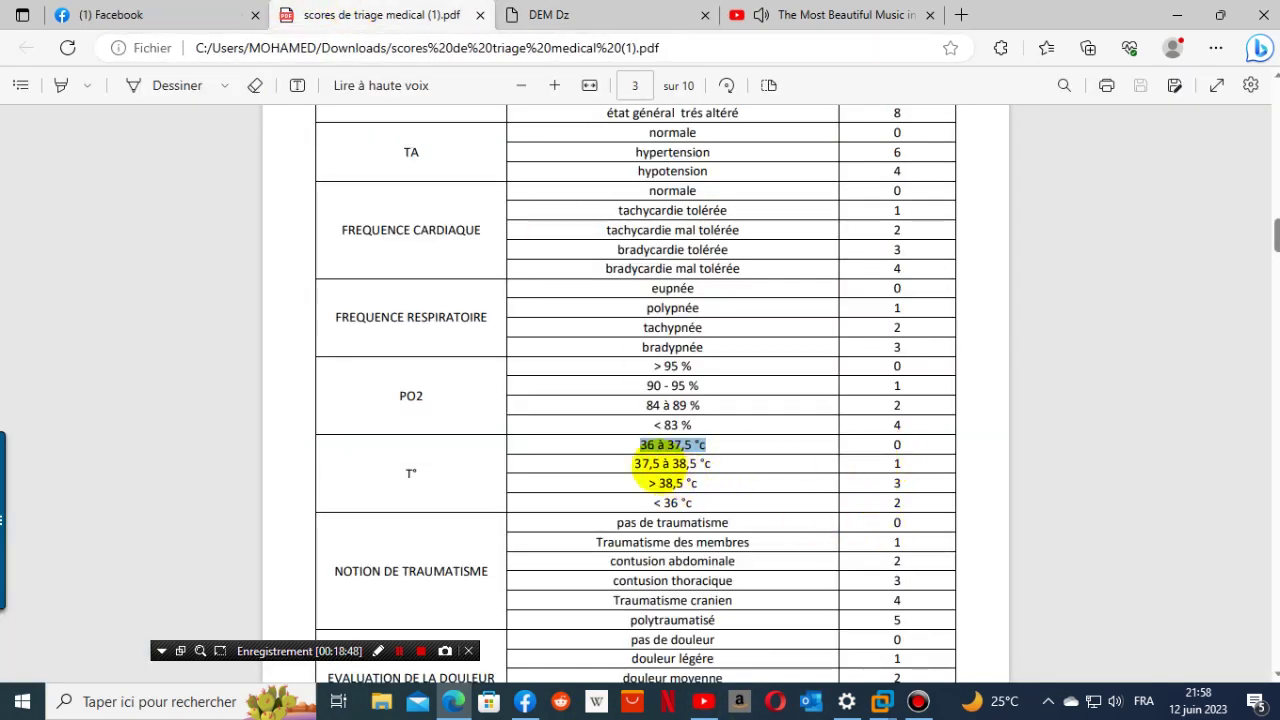
pyautogui.click(556, 15)
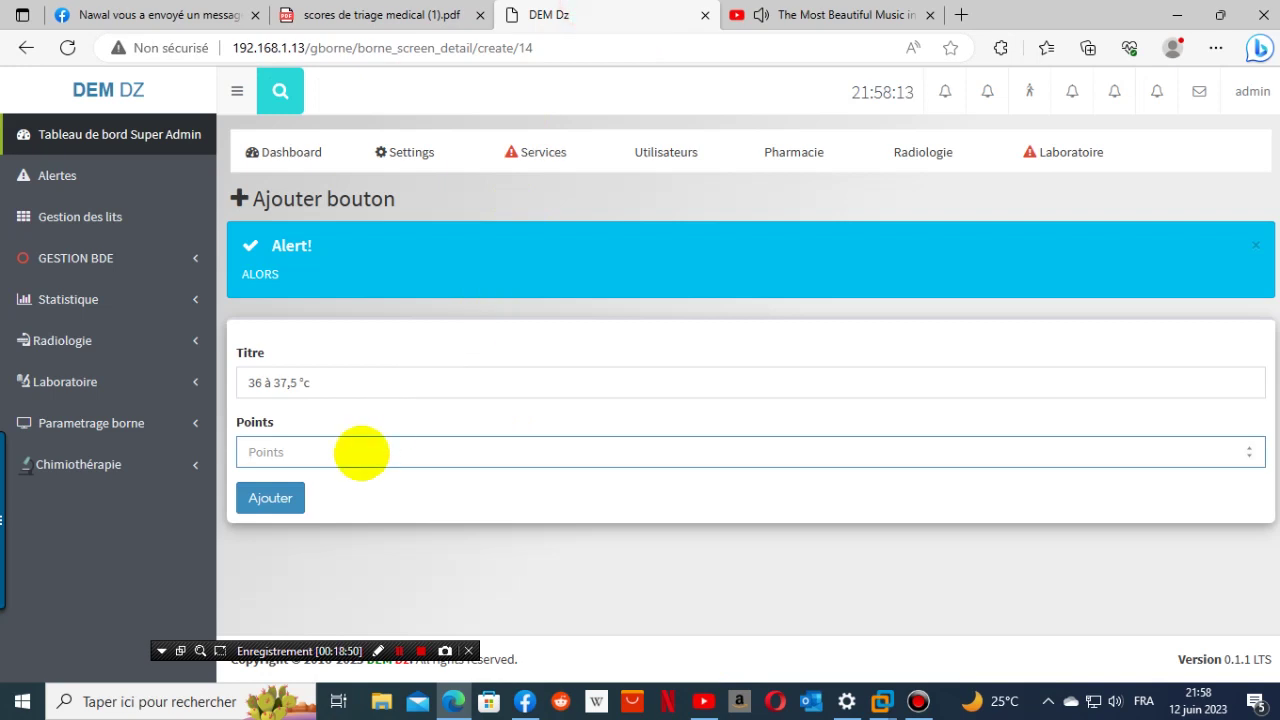
pyautogui.click(270, 497)
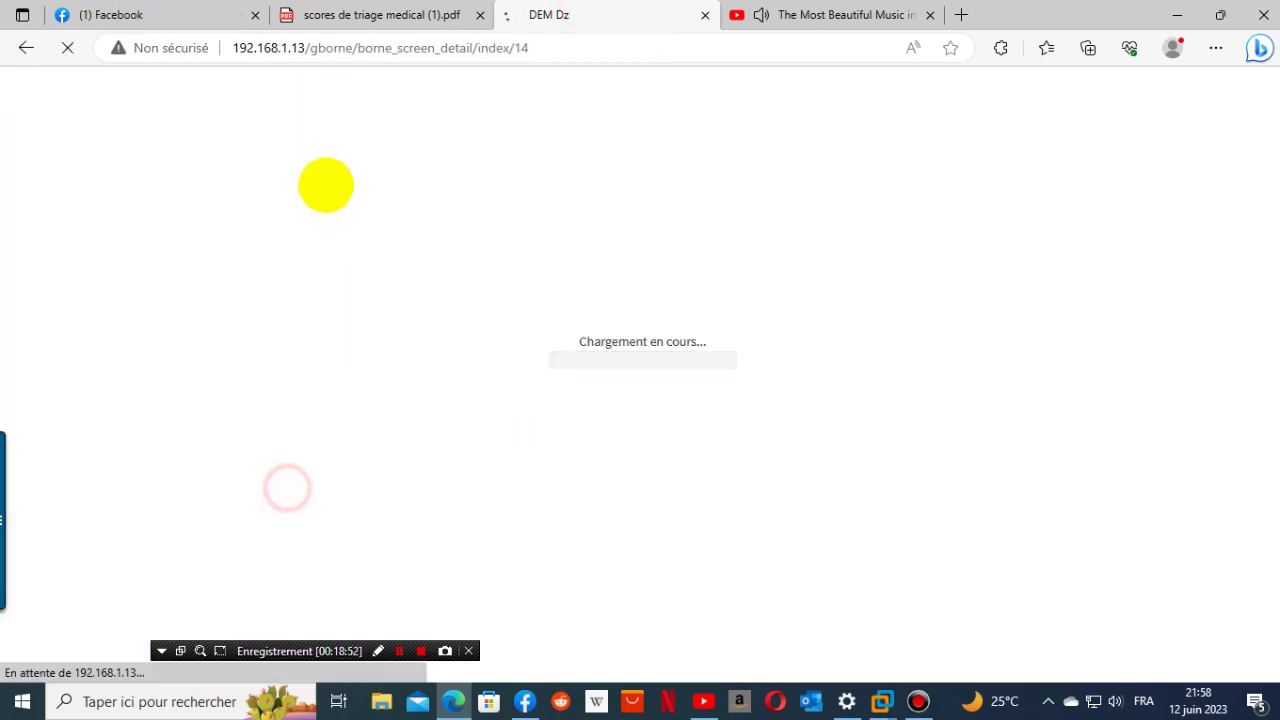
# - Add a '37,5 à 38,5 °c' button worth 1 point
pyautogui.click(420, 14)
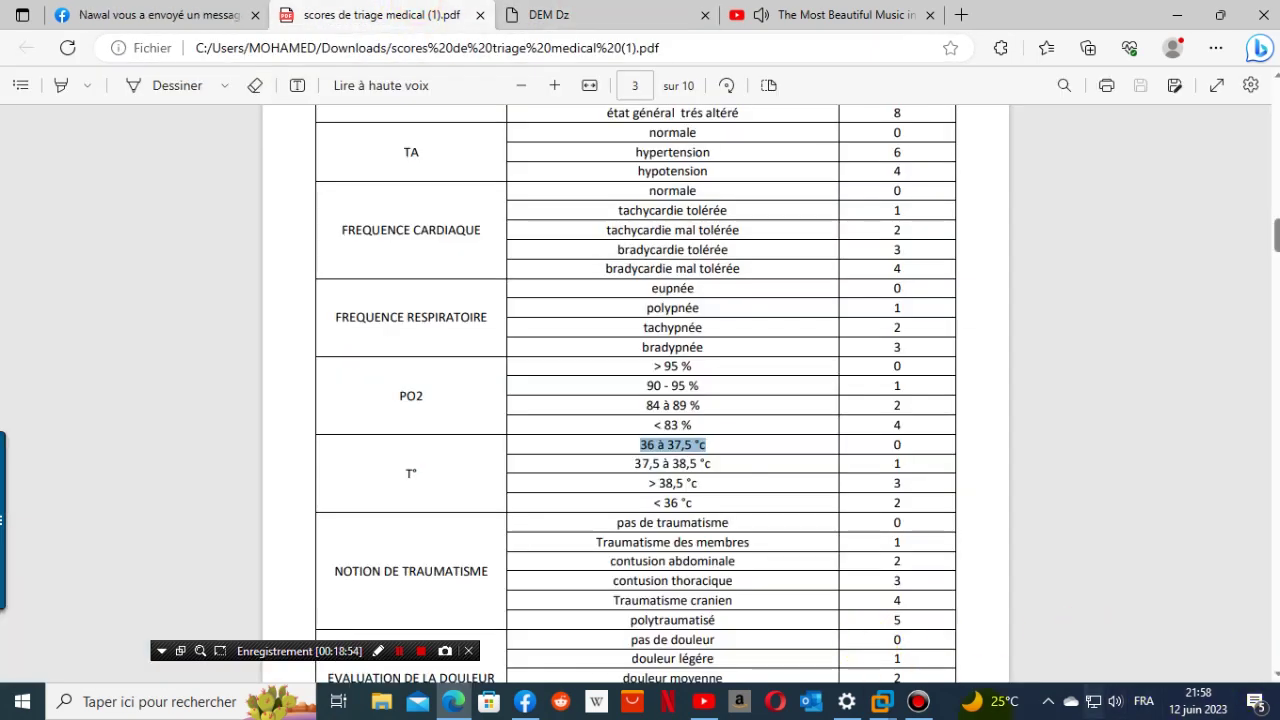
pyautogui.moveTo(635, 462); pyautogui.dragTo(728, 461)
pyautogui.hotkey('ctrl', 'c')
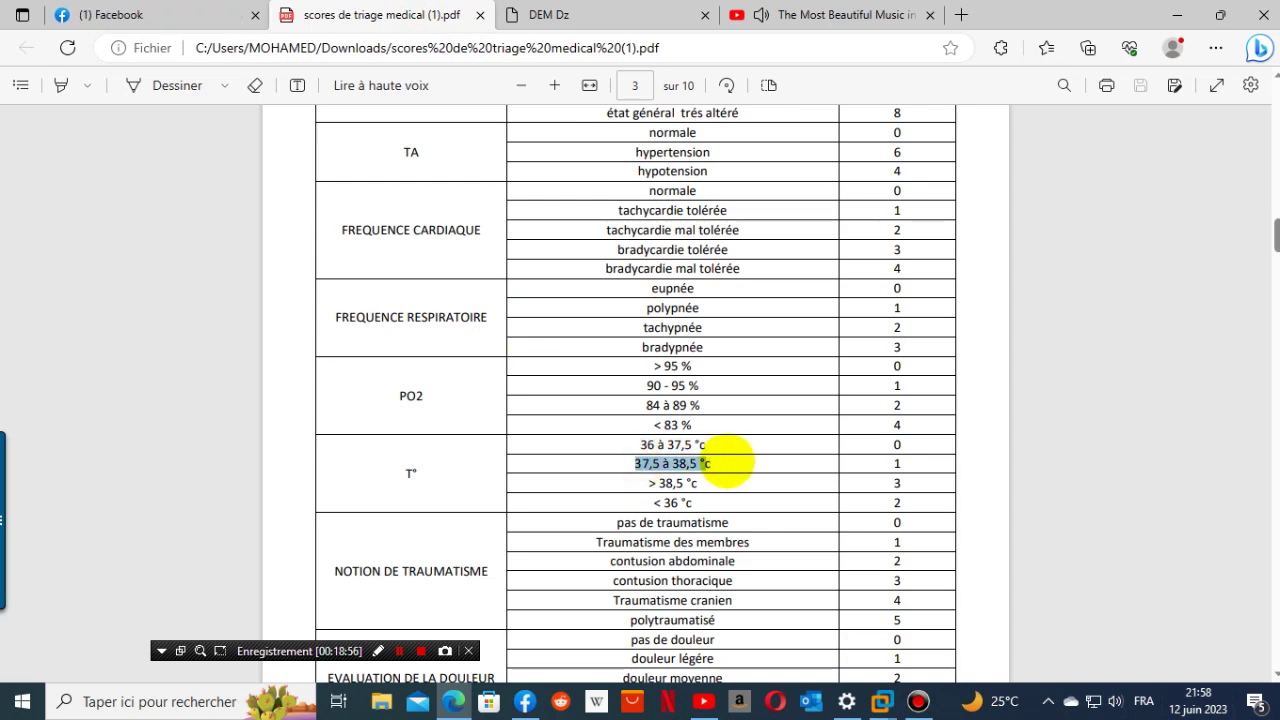
pyautogui.rightClick(710, 464)
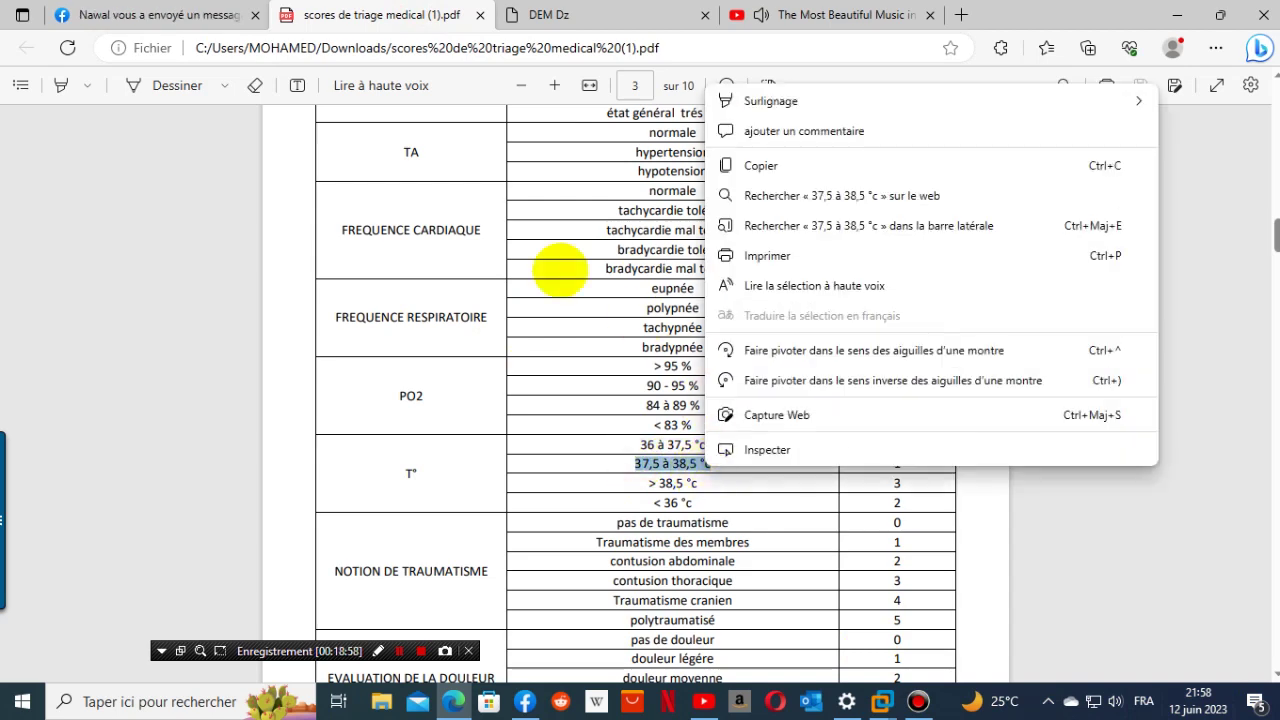
pyautogui.click(795, 165)
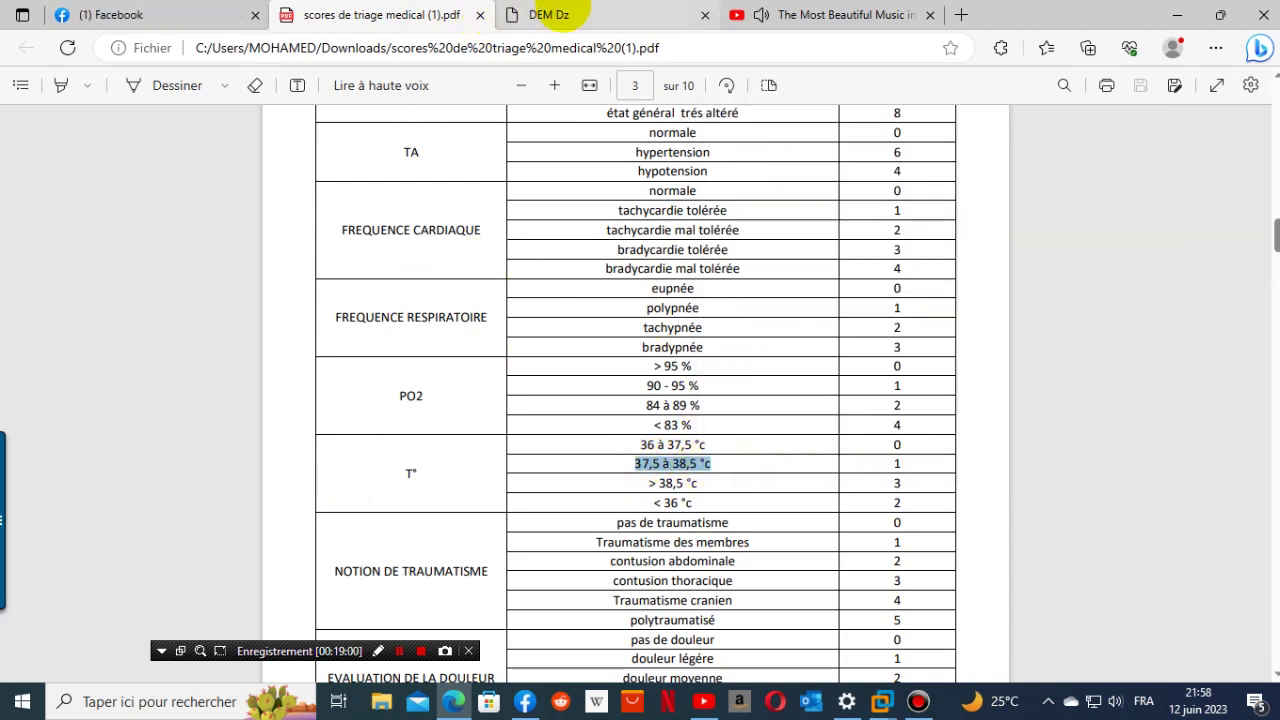
pyautogui.click(577, 14)
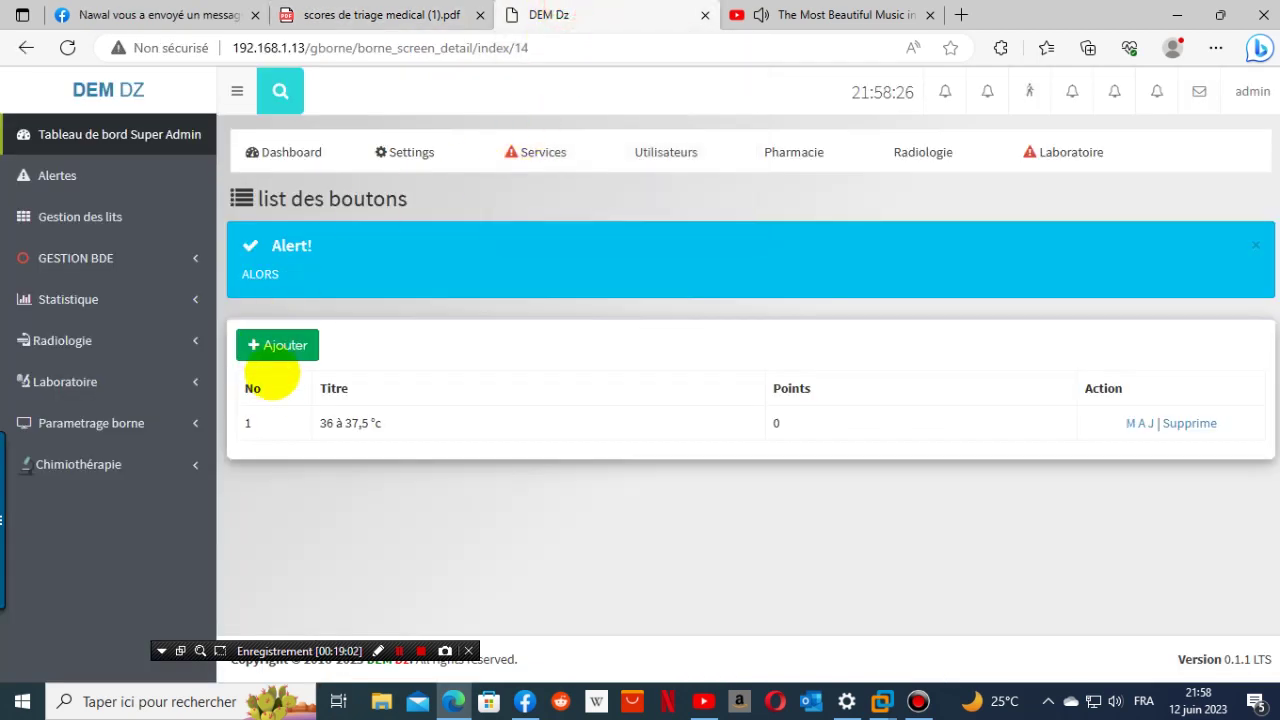
pyautogui.click(277, 346)
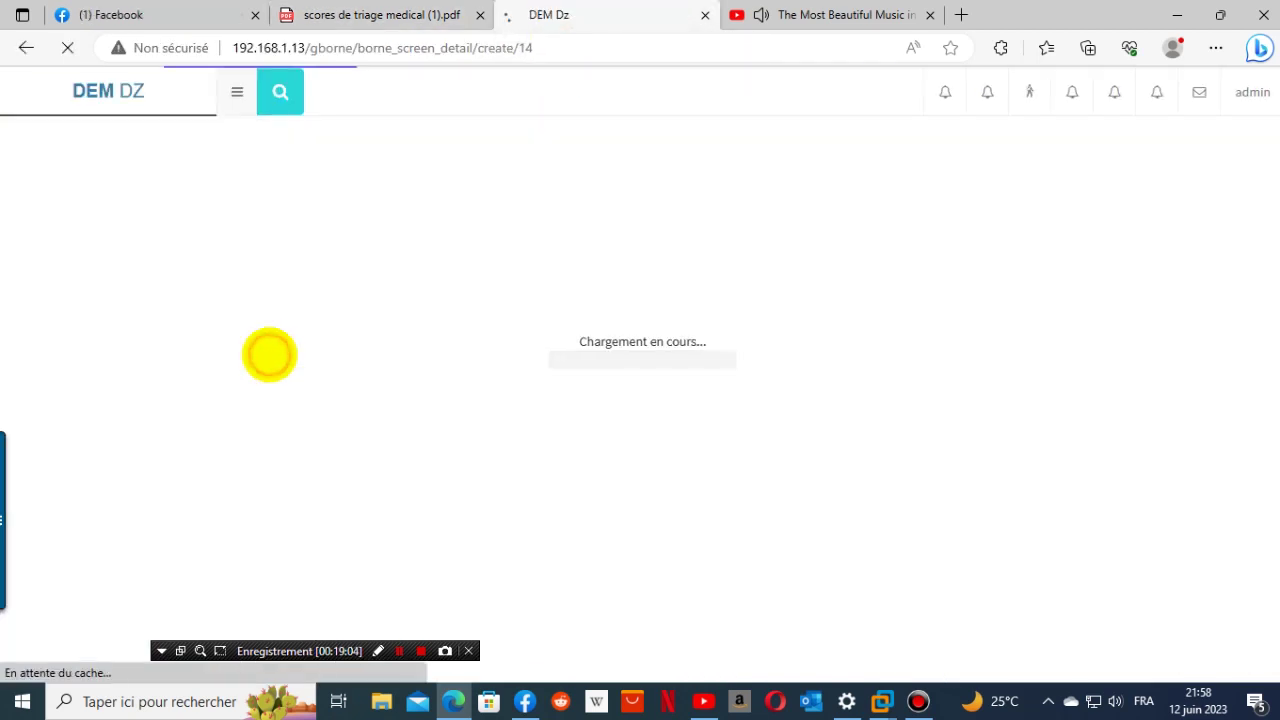
pyautogui.click(310, 385)
pyautogui.rightClick(309, 392)
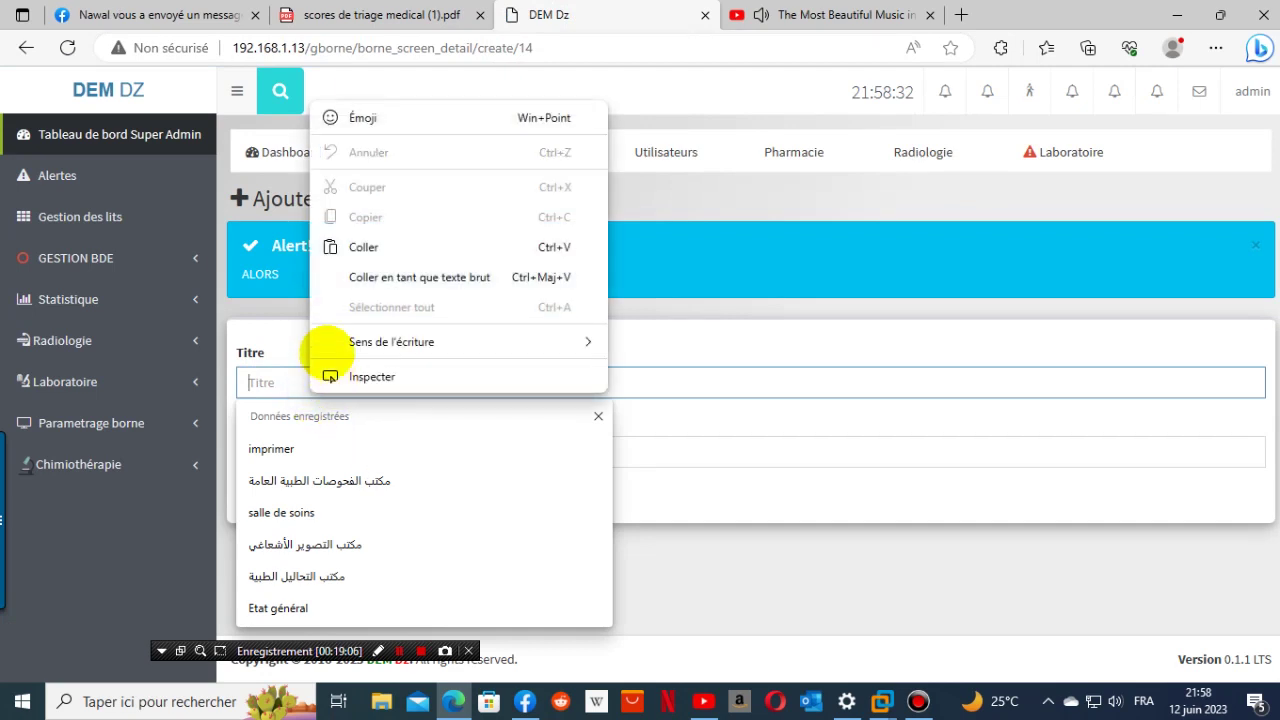
pyautogui.click(403, 248)
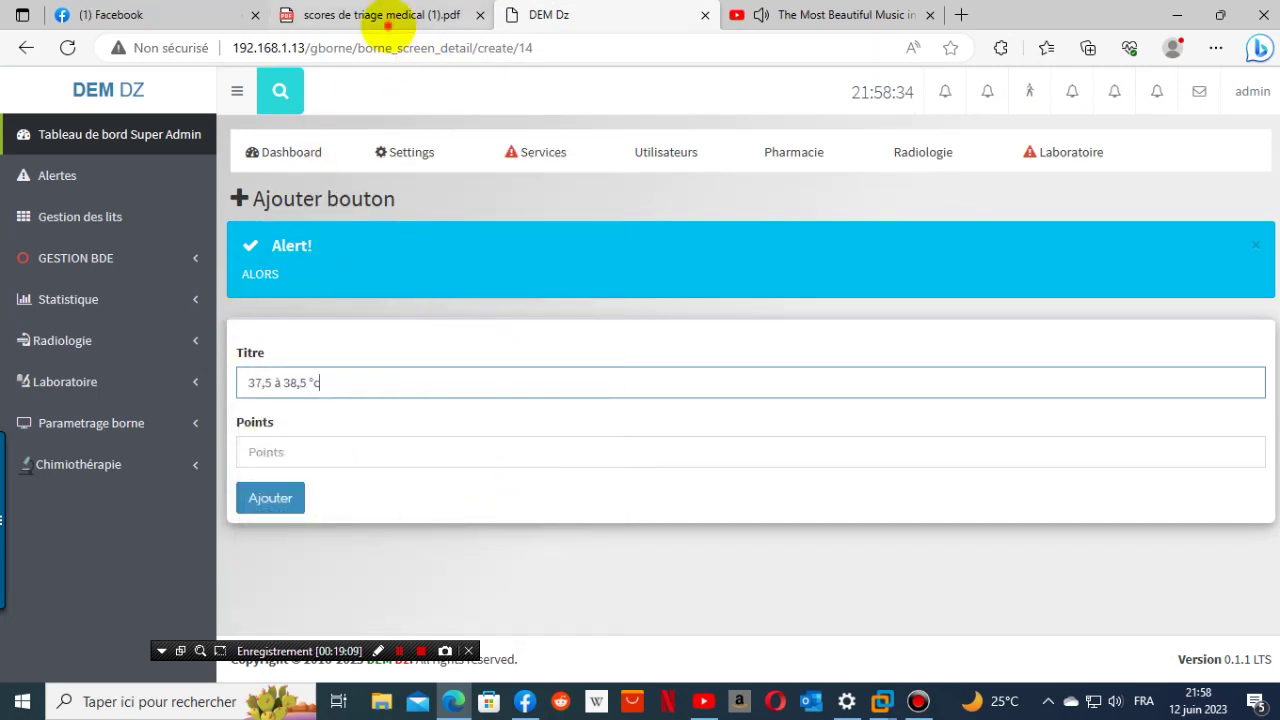
pyautogui.click(385, 15)
pyautogui.doubleClick(887, 464)
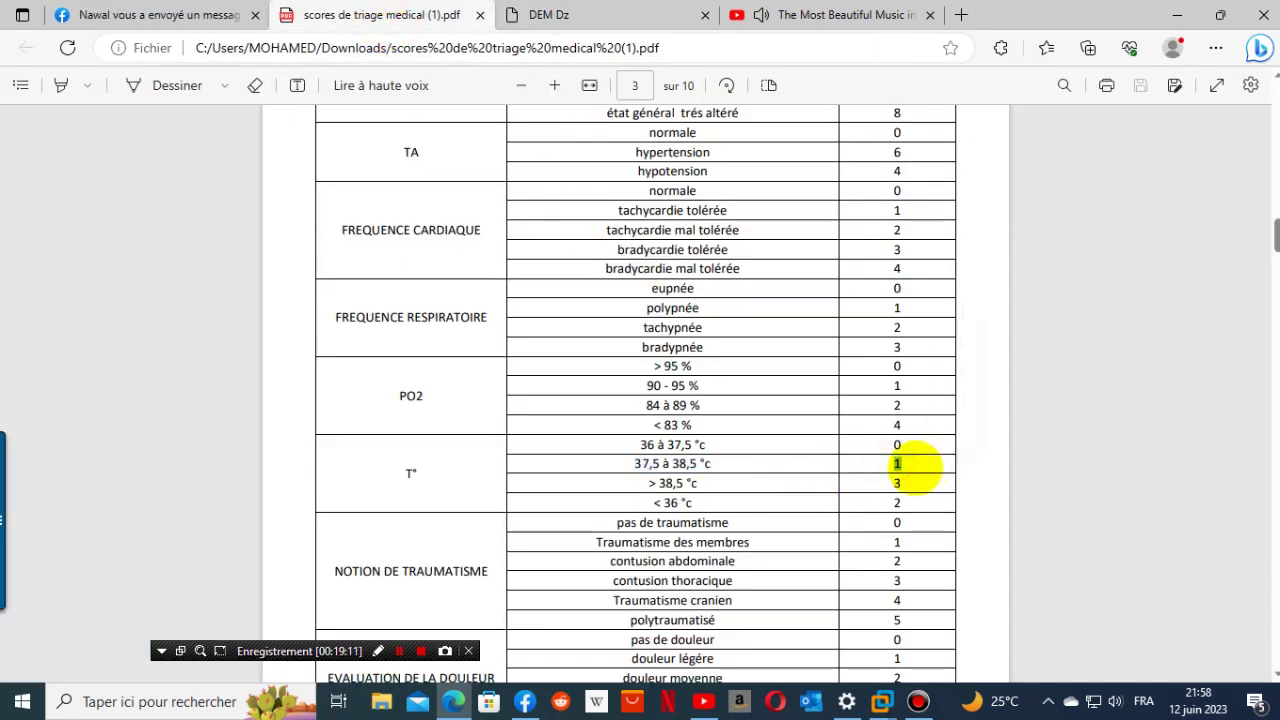
pyautogui.rightClick(892, 466)
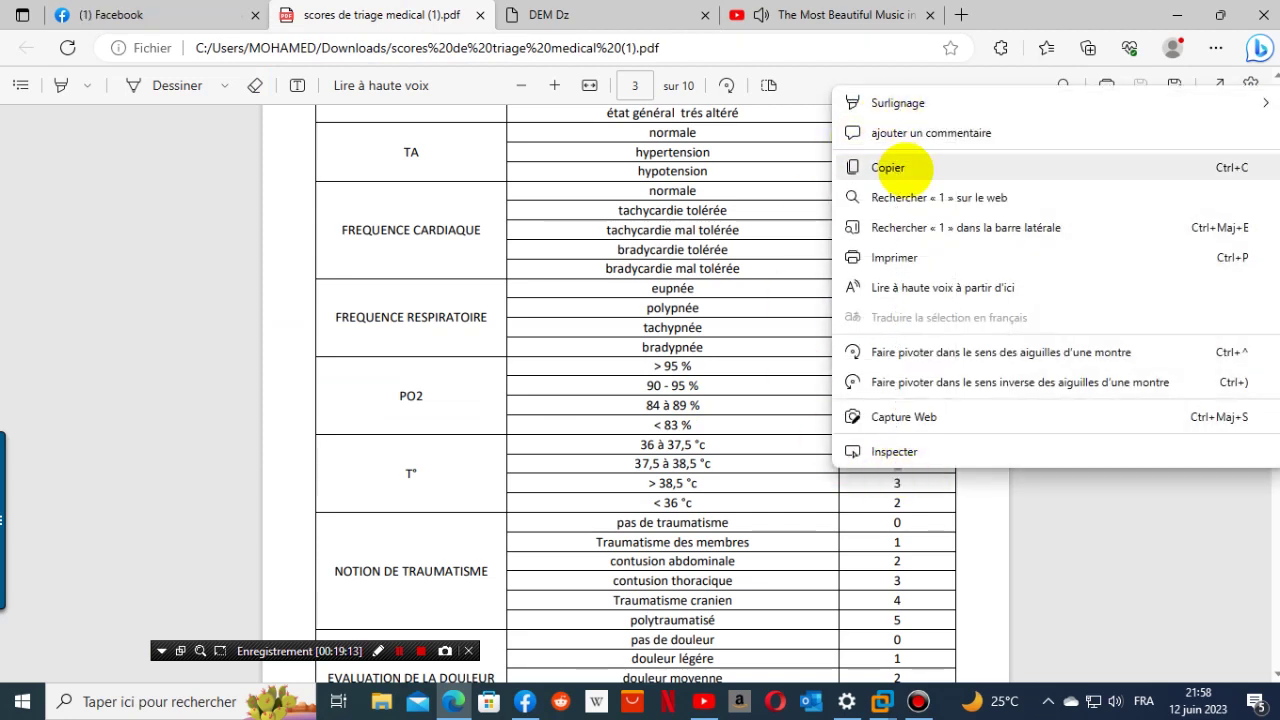
pyautogui.click(858, 167)
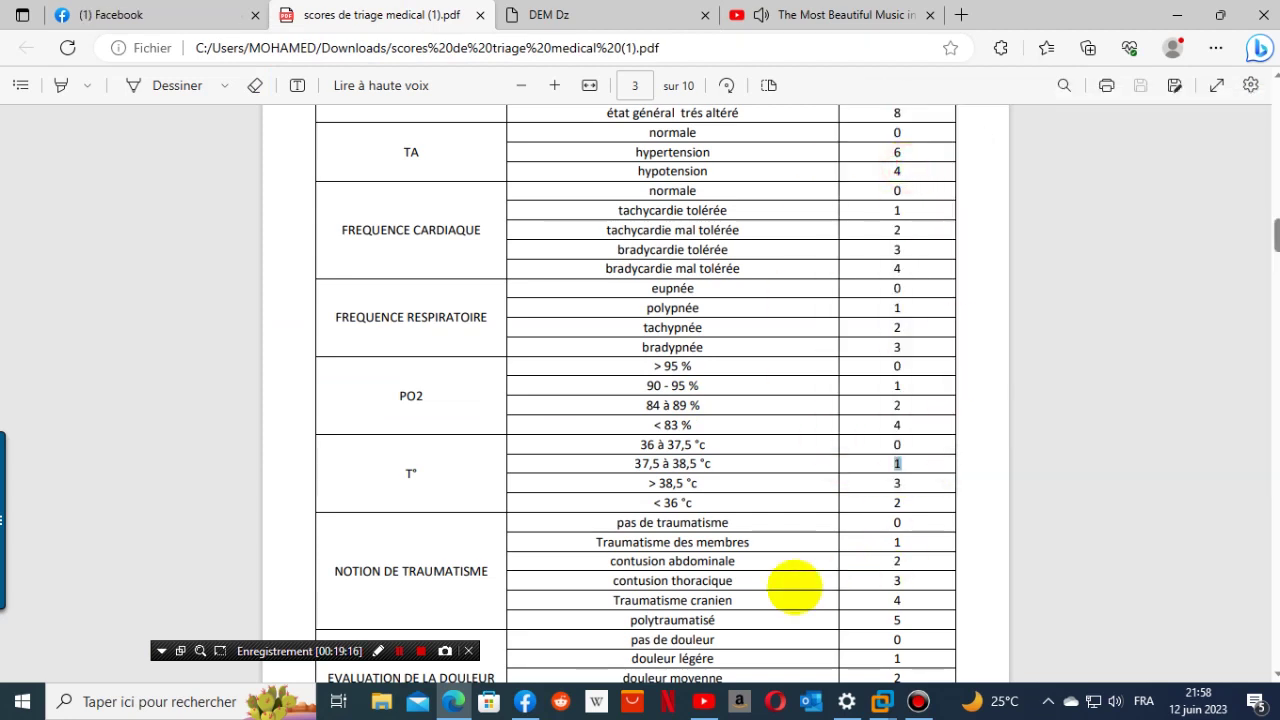
pyautogui.scroll(2, 793, 589)
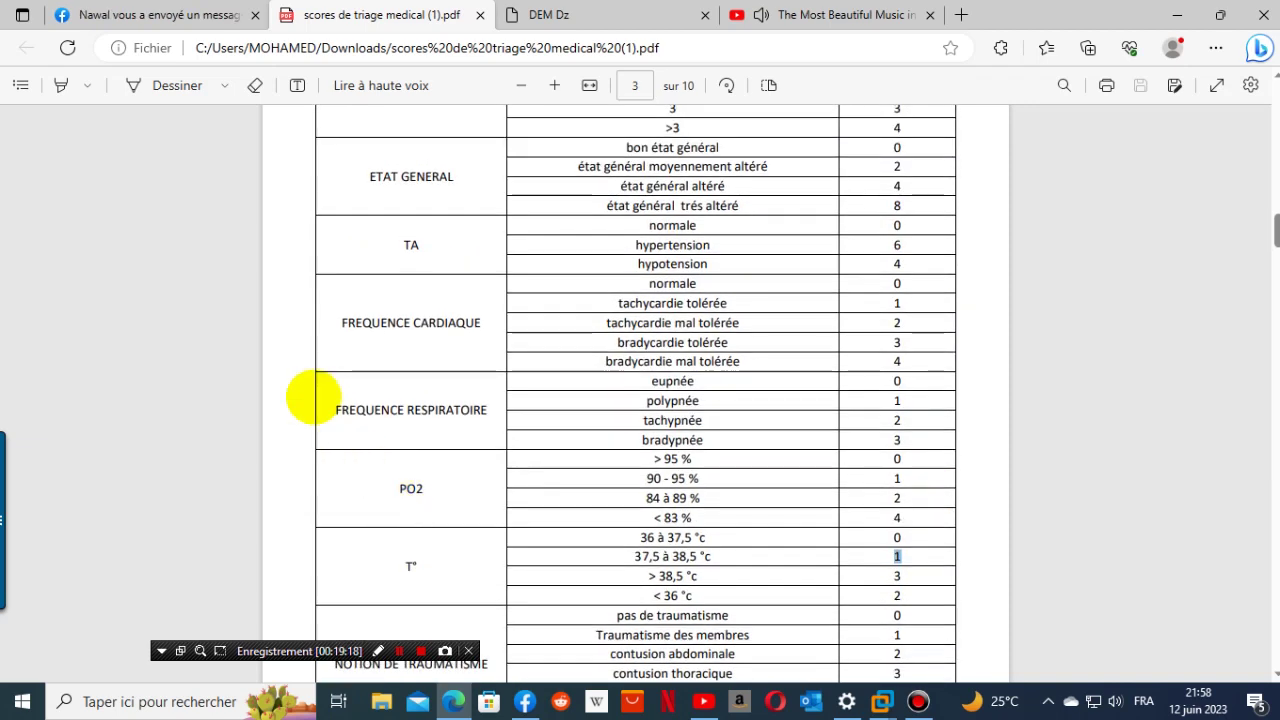
pyautogui.click(552, 15)
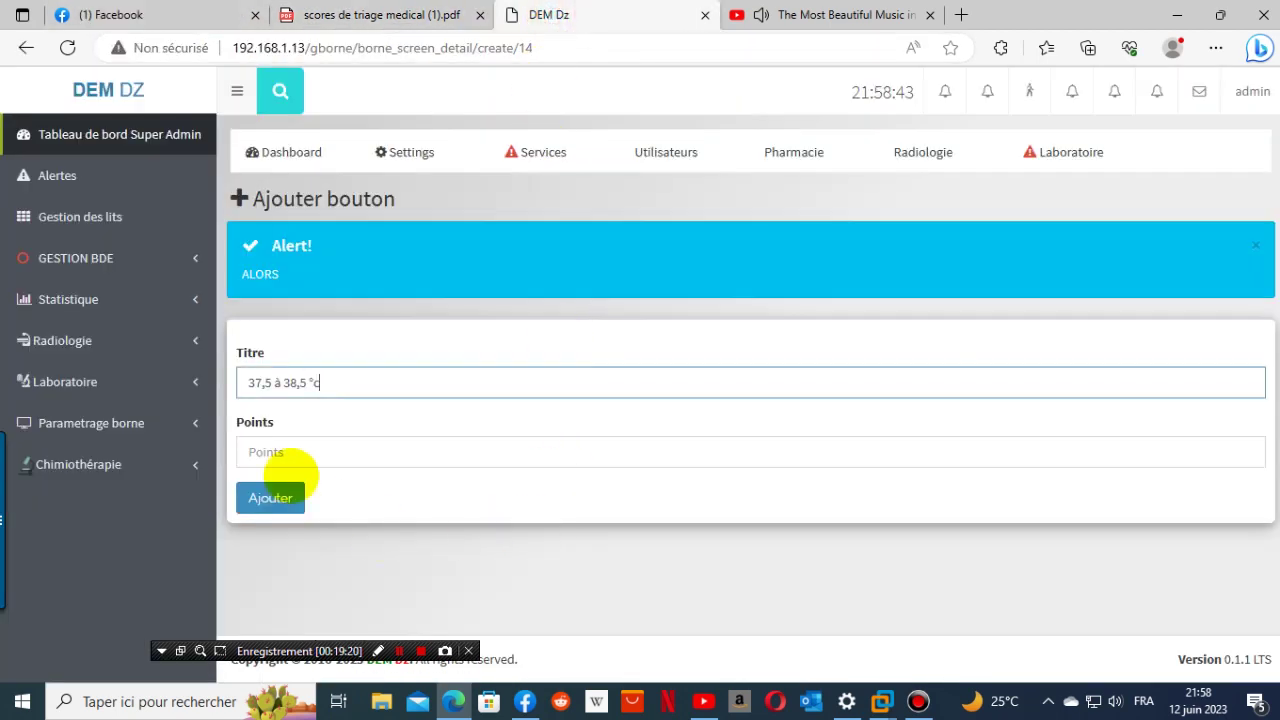
pyautogui.click(293, 446)
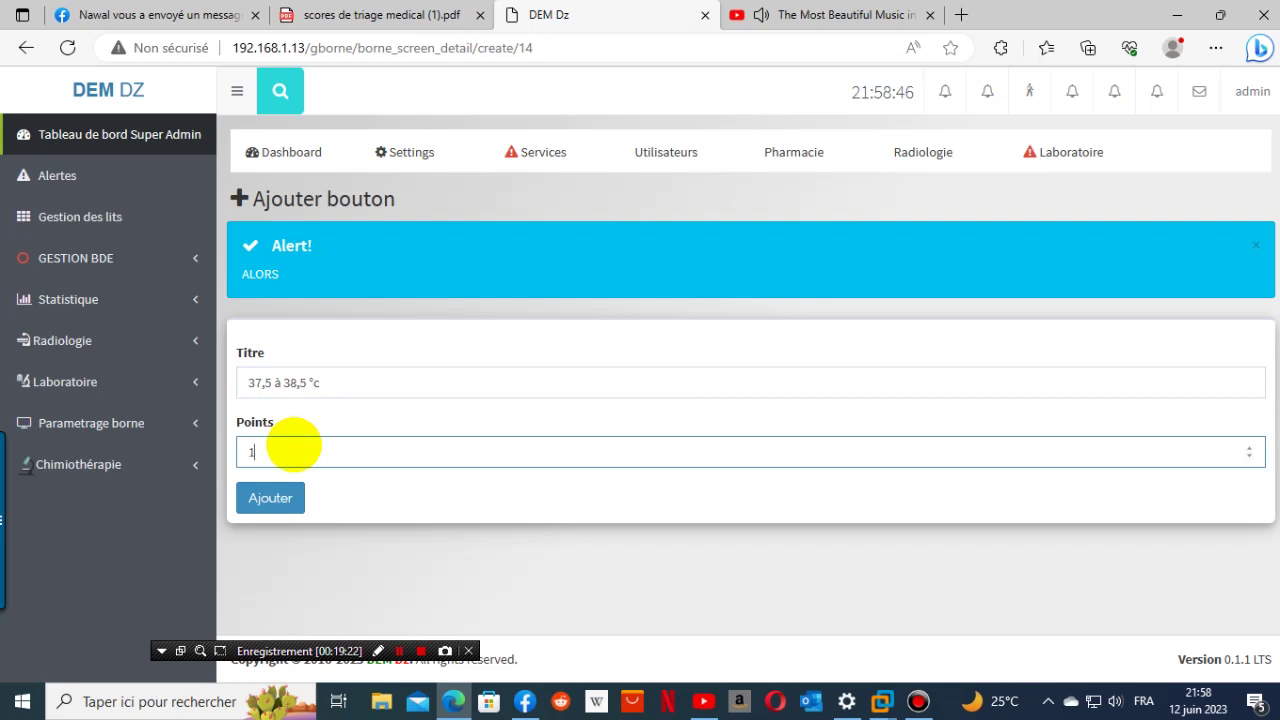
pyautogui.write('1')
pyautogui.click(271, 497)
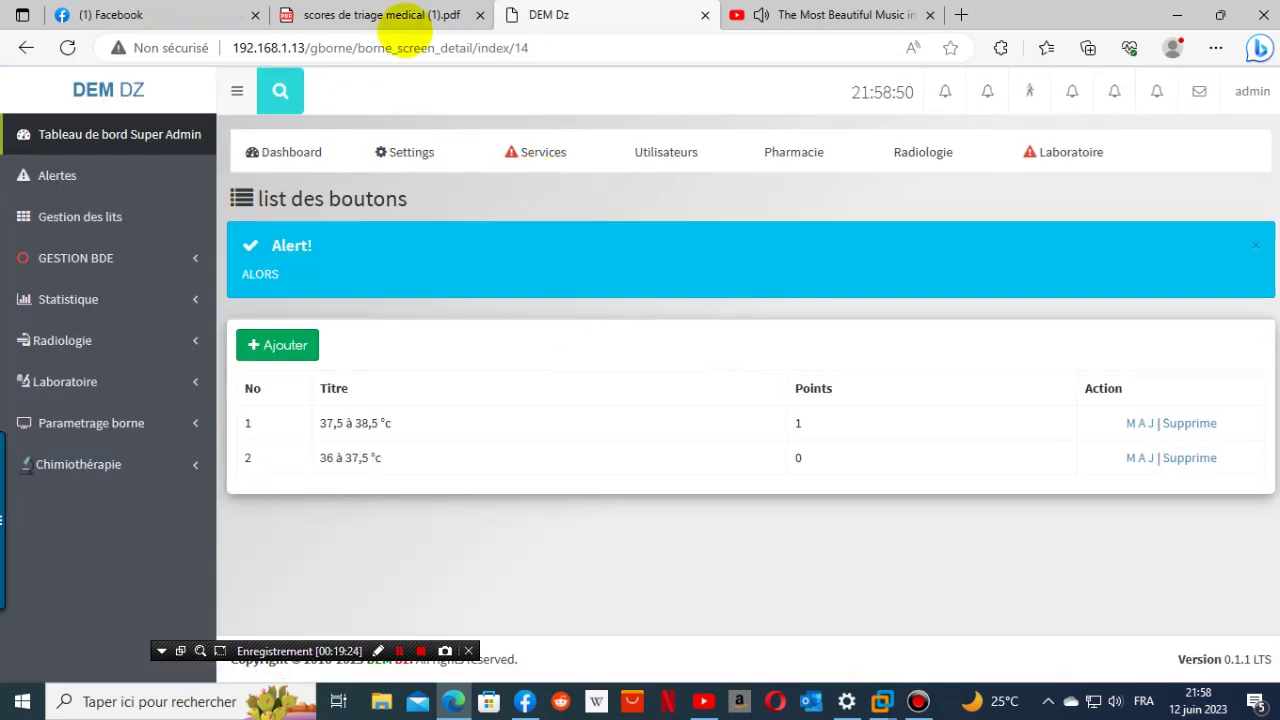
# - Copy the '> 38,5 °c' range from the triage PDF
pyautogui.moveTo(380, 14)
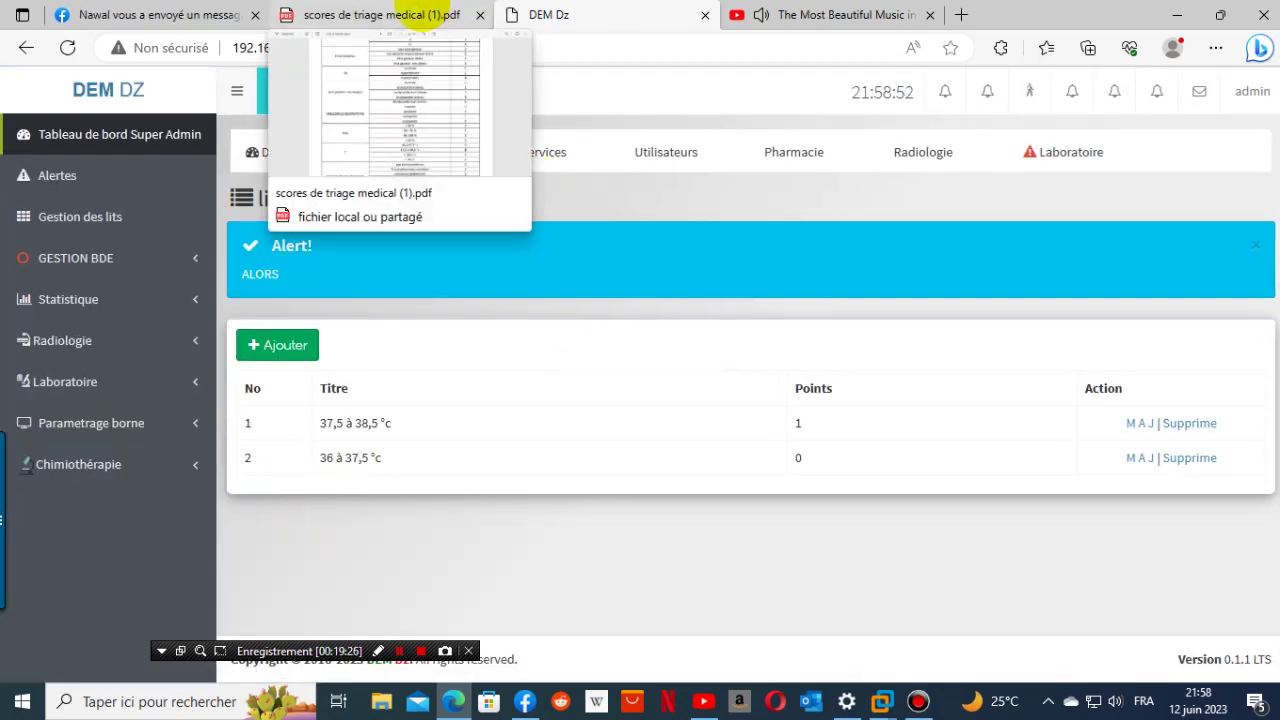
pyautogui.click(380, 14)
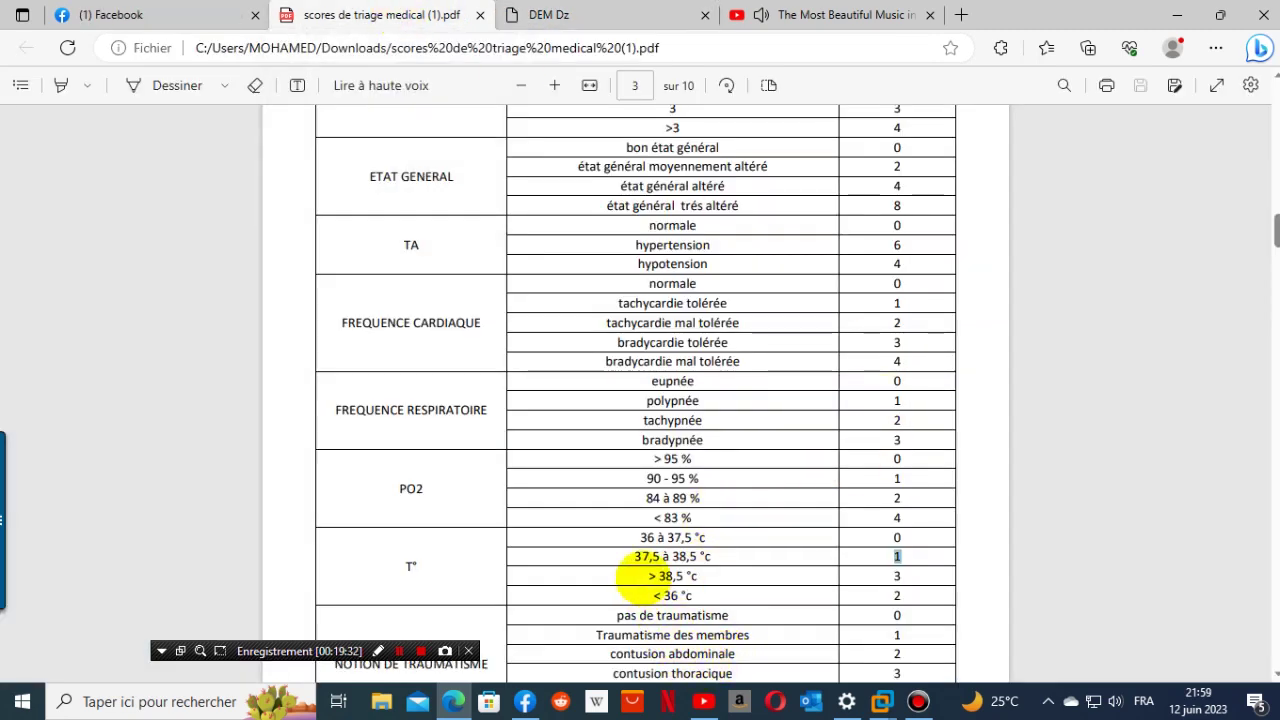
pyautogui.moveTo(638, 576); pyautogui.dragTo(702, 578)
pyautogui.hotkey('ctrl', 'c')
pyautogui.click(690, 576)
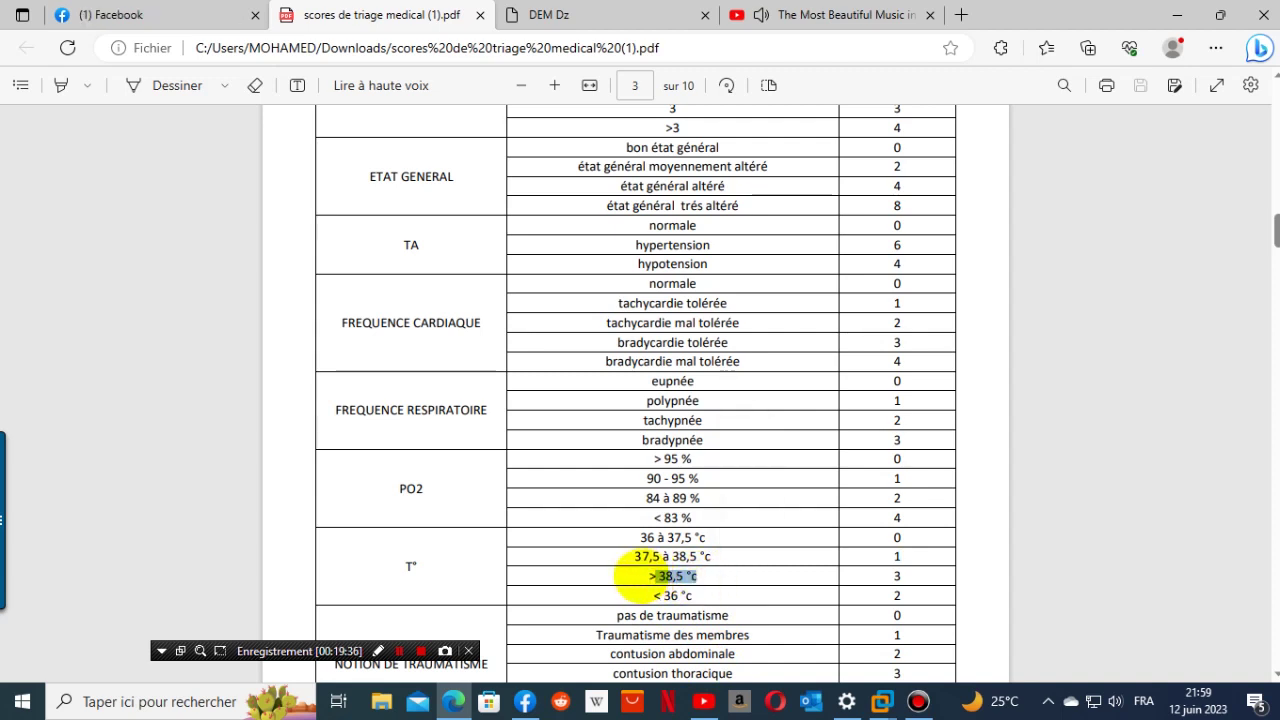
pyautogui.moveTo(640, 576); pyautogui.dragTo(645, 576)
pyautogui.click(634, 563)
pyautogui.click(643, 575)
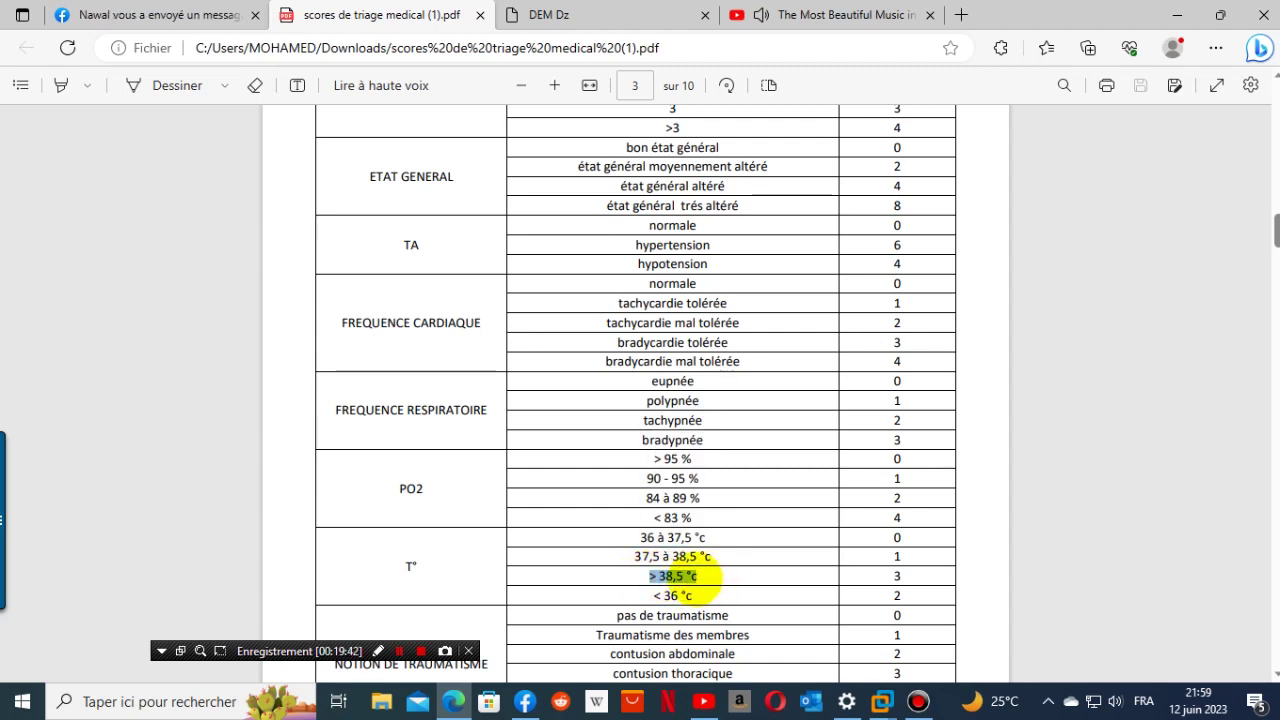
pyautogui.rightClick(697, 577)
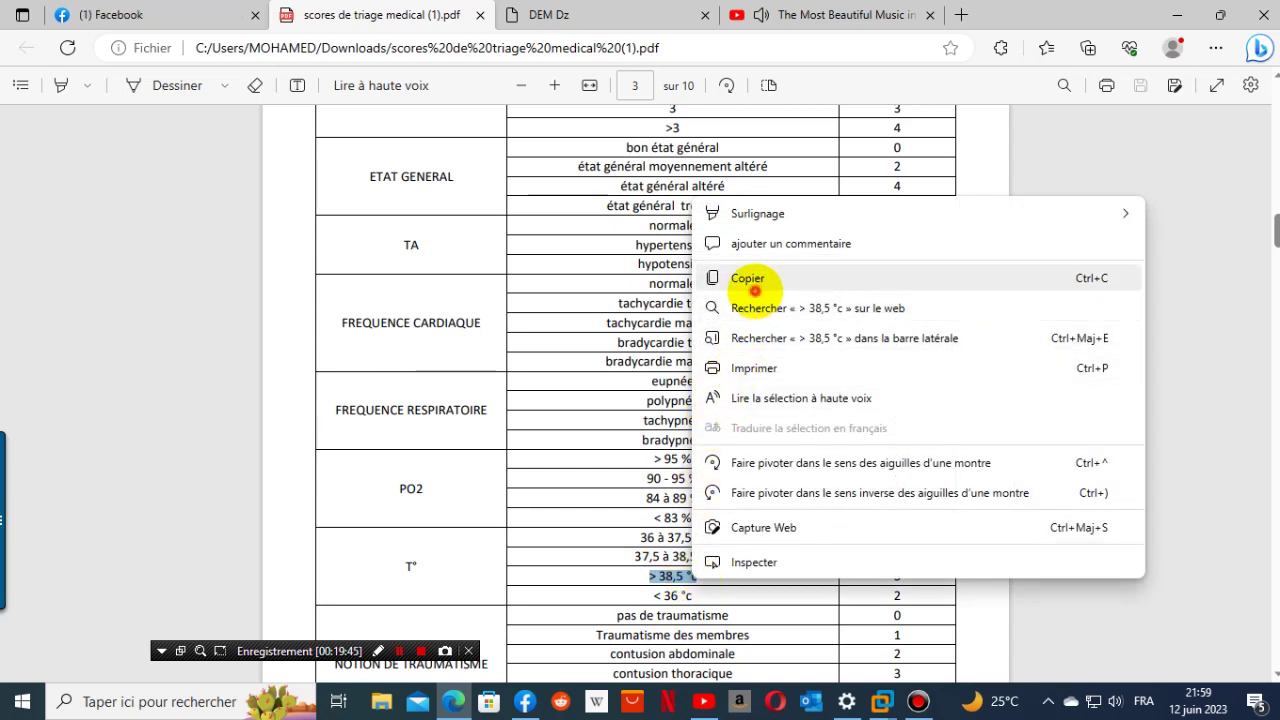
pyautogui.click(754, 289)
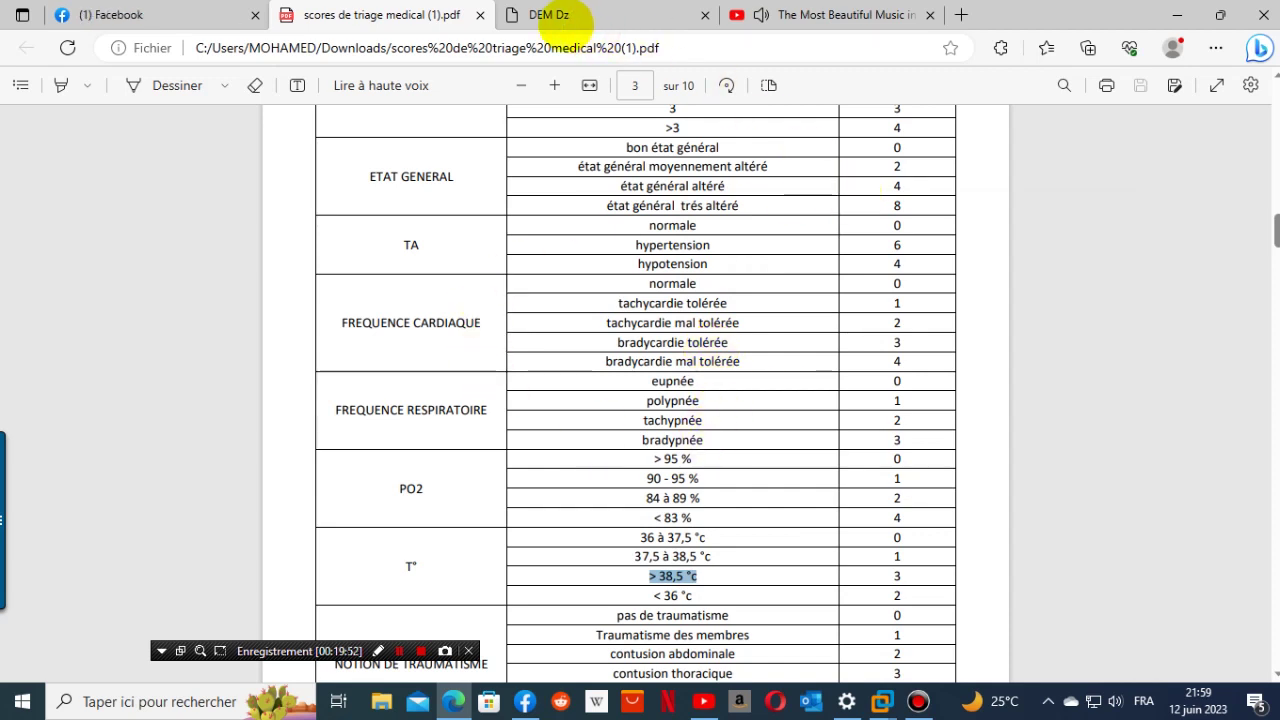
# - Add the '> 38,5 °c' button to the T° screen with 3 points
pyautogui.click(580, 14)
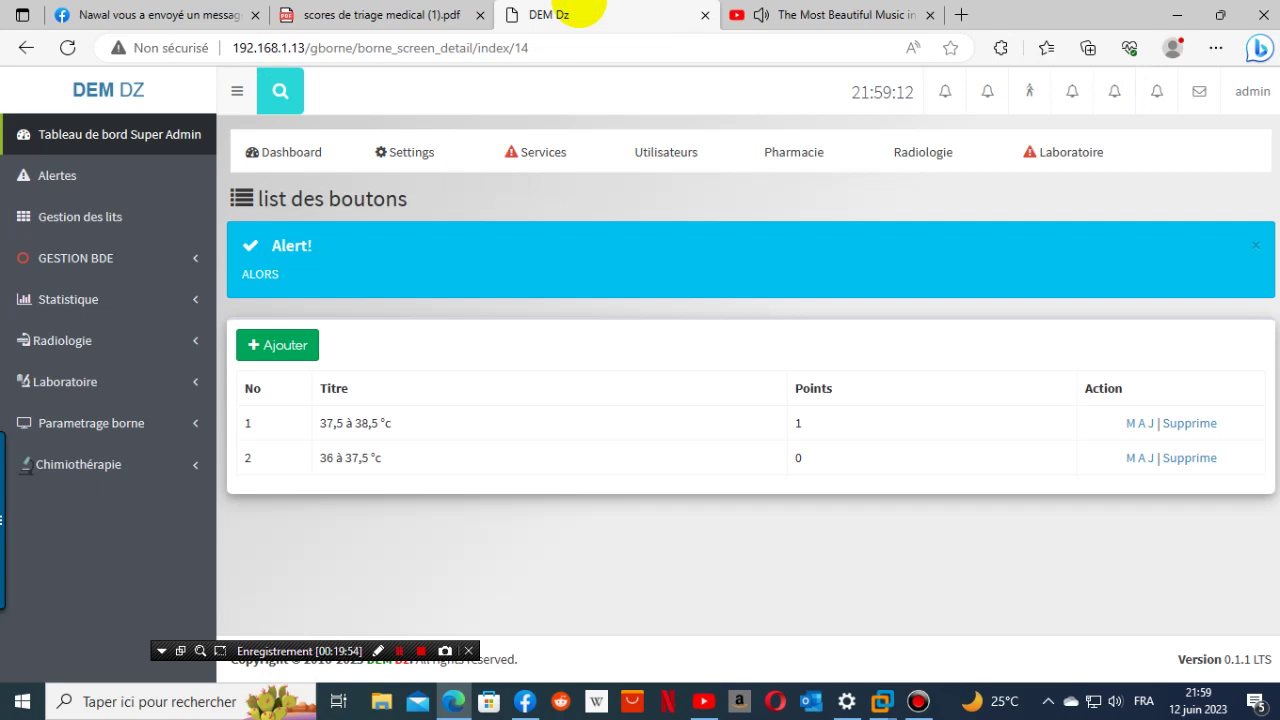
pyautogui.click(426, 269)
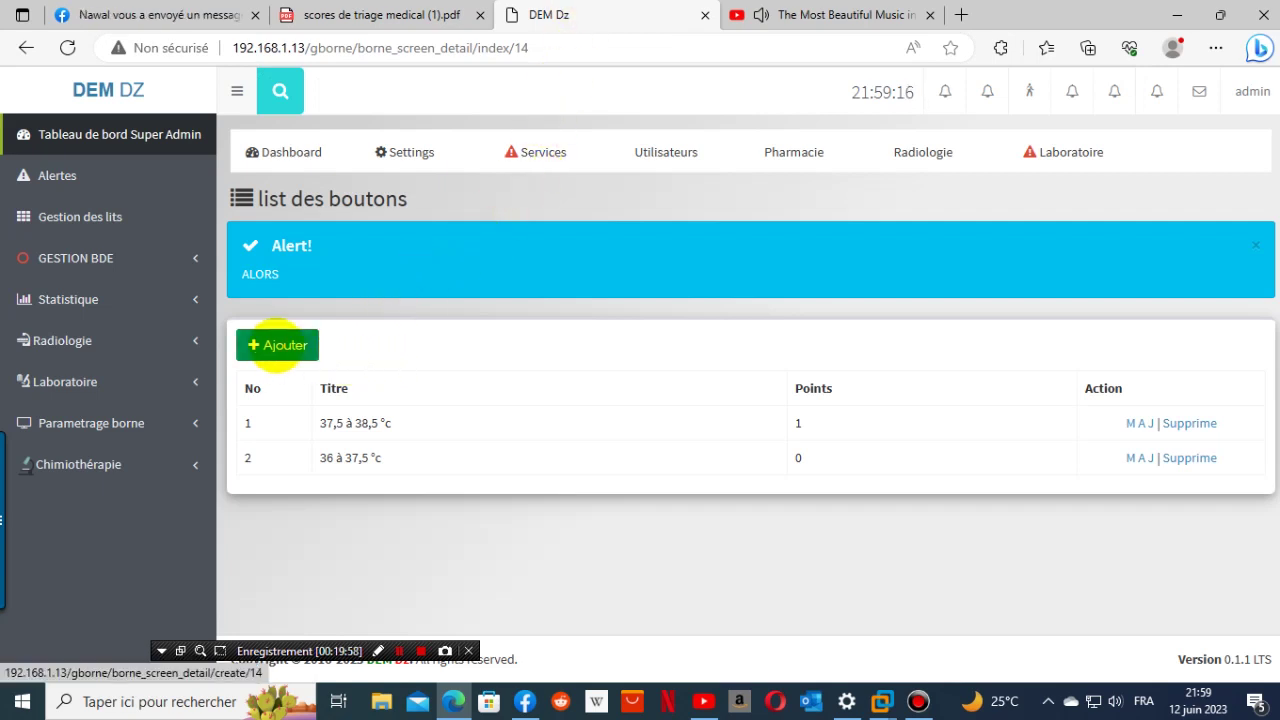
pyautogui.click(278, 345)
pyautogui.click(386, 390)
pyautogui.rightClick(387, 391)
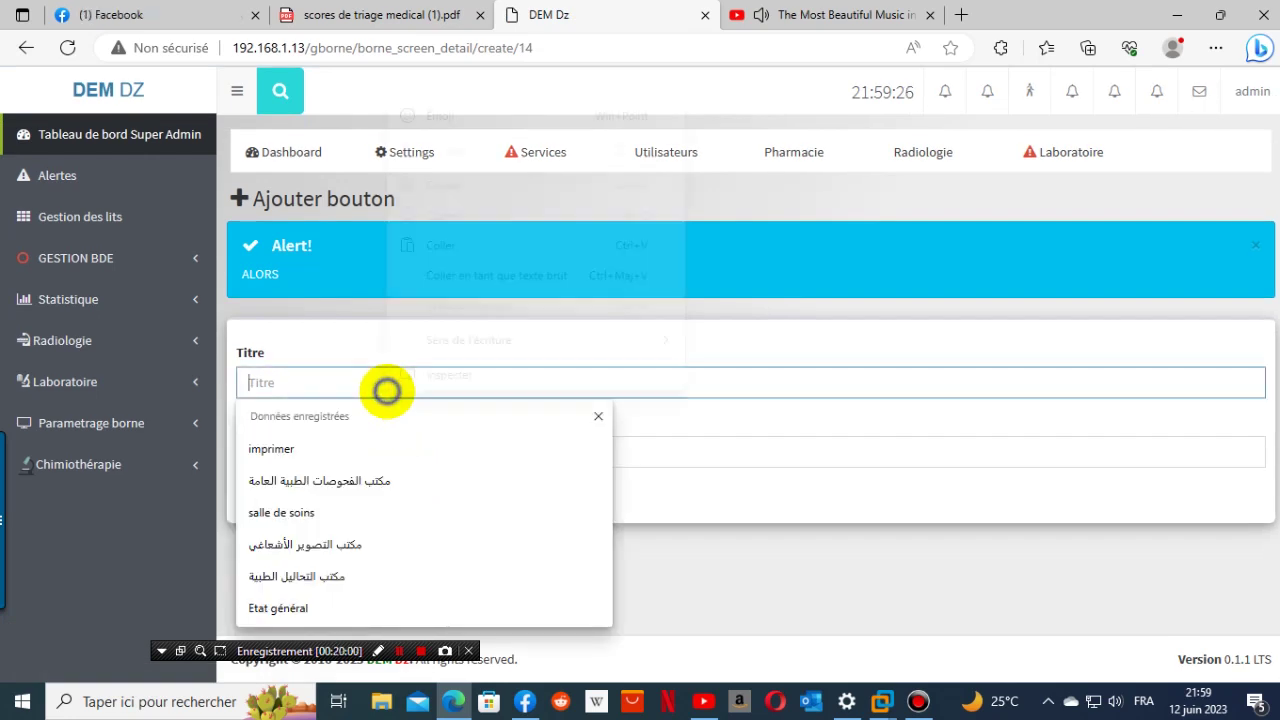
pyautogui.click(457, 245)
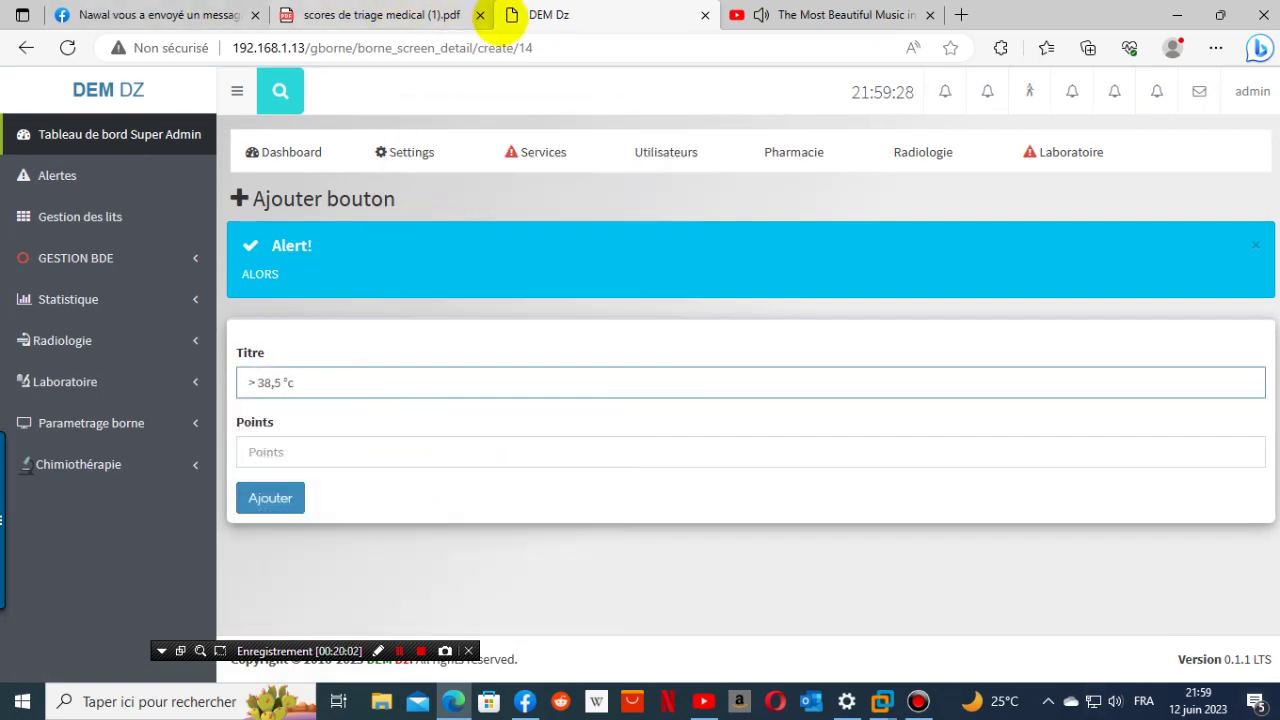
pyautogui.click(420, 15)
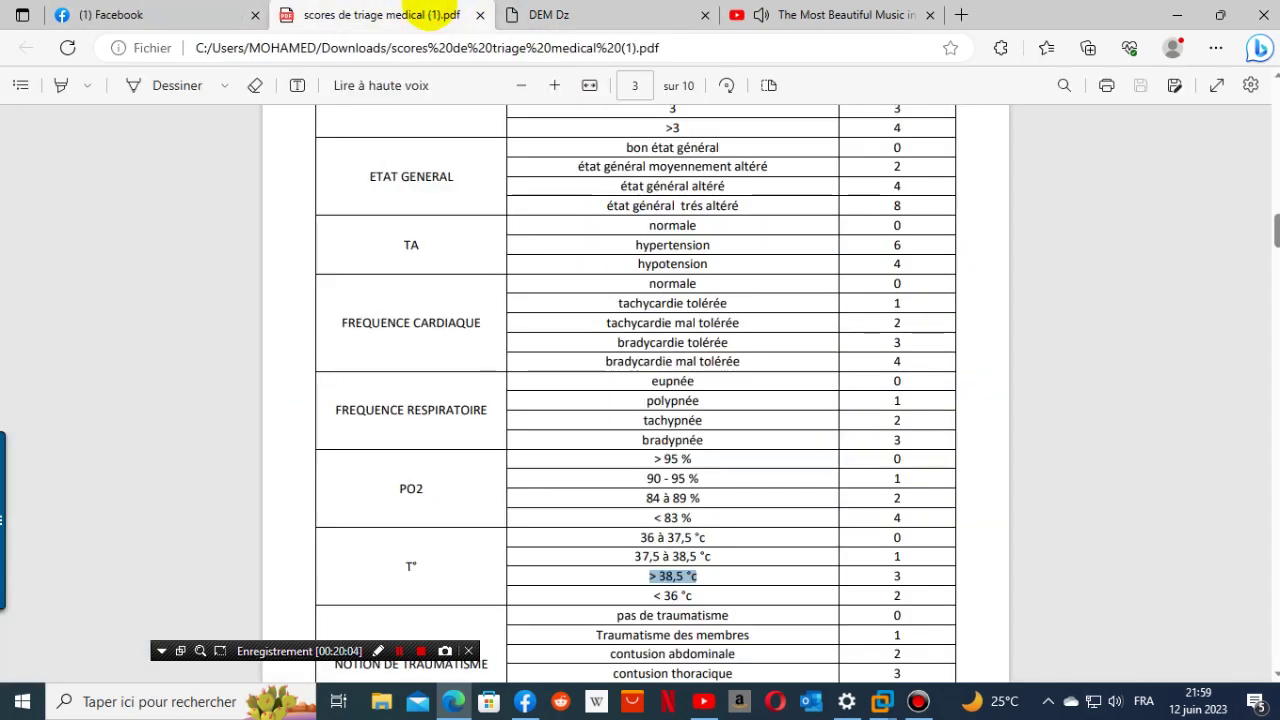
pyautogui.click(552, 16)
pyautogui.click(290, 456)
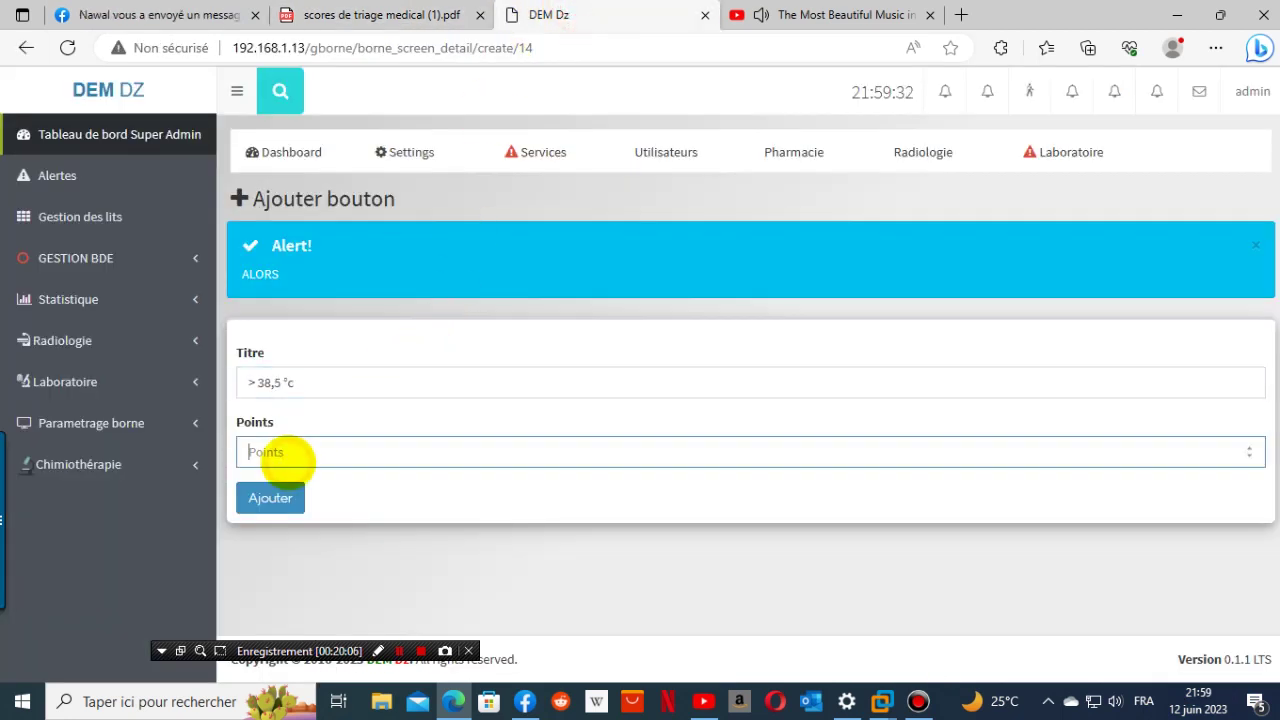
pyautogui.click(296, 492)
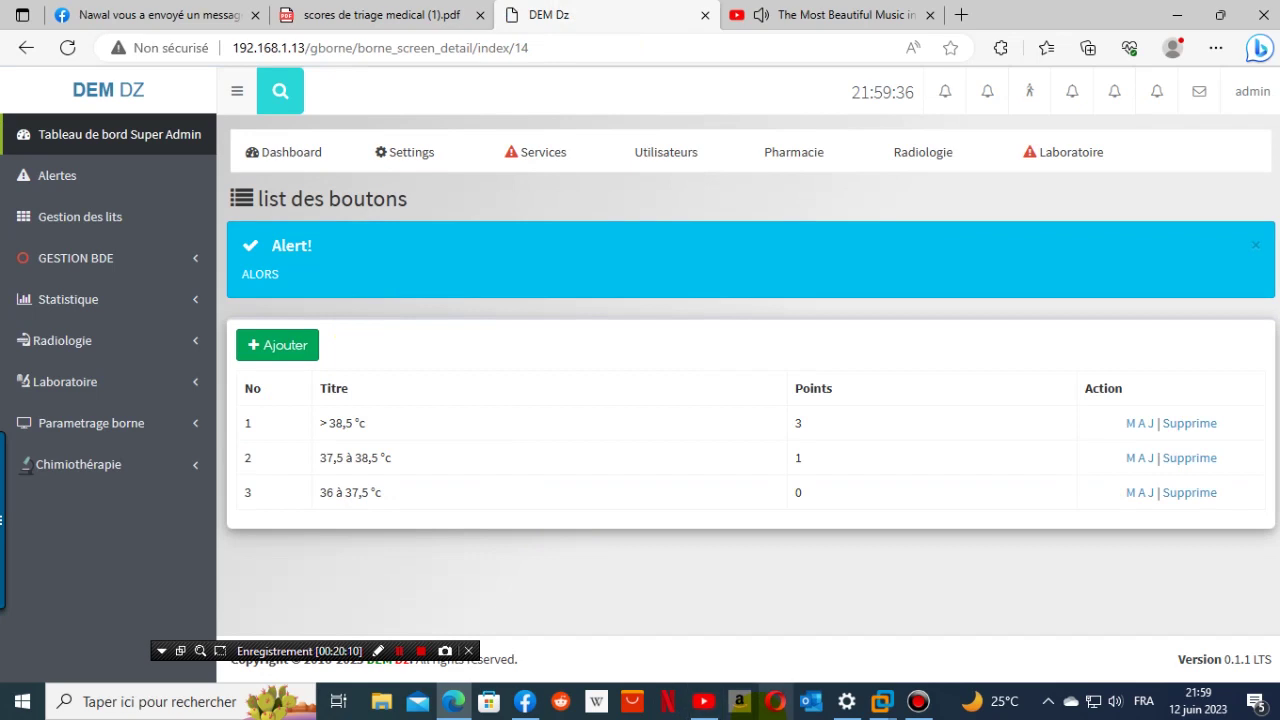
# - Add a '< 36 °c' button worth 2 points to the T° screen
pyautogui.click(362, 15)
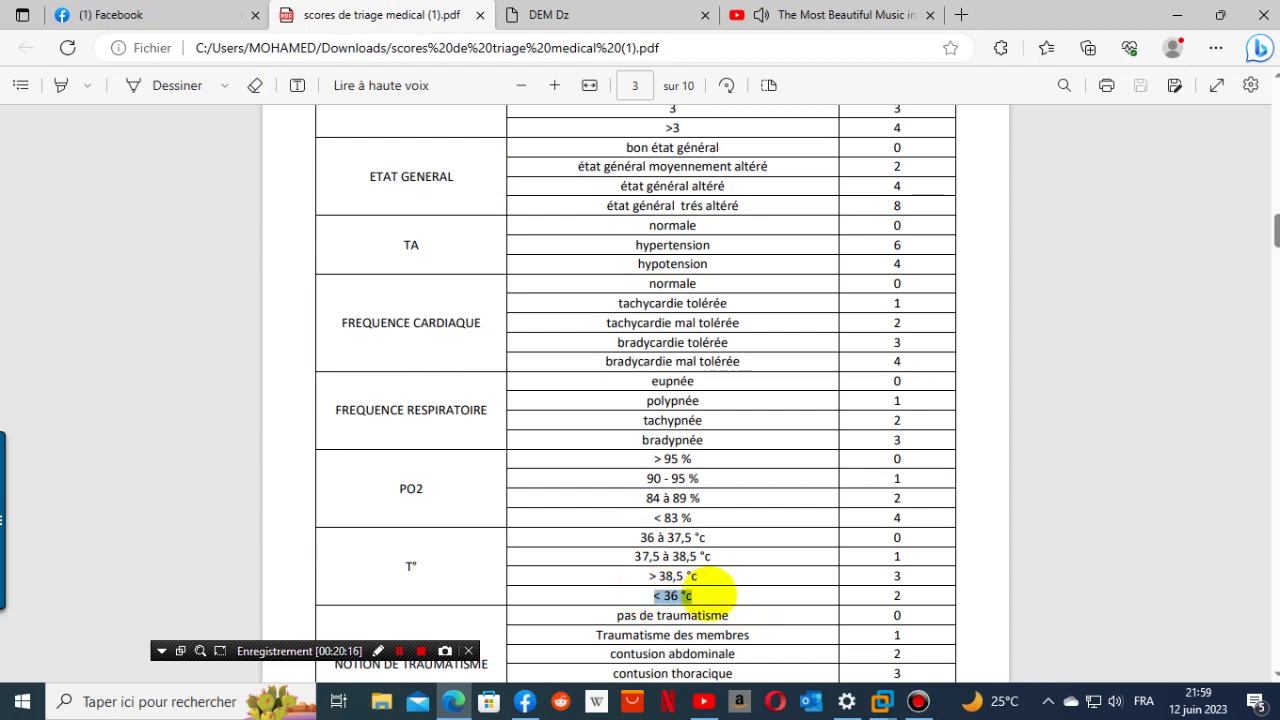
pyautogui.rightClick(686, 595)
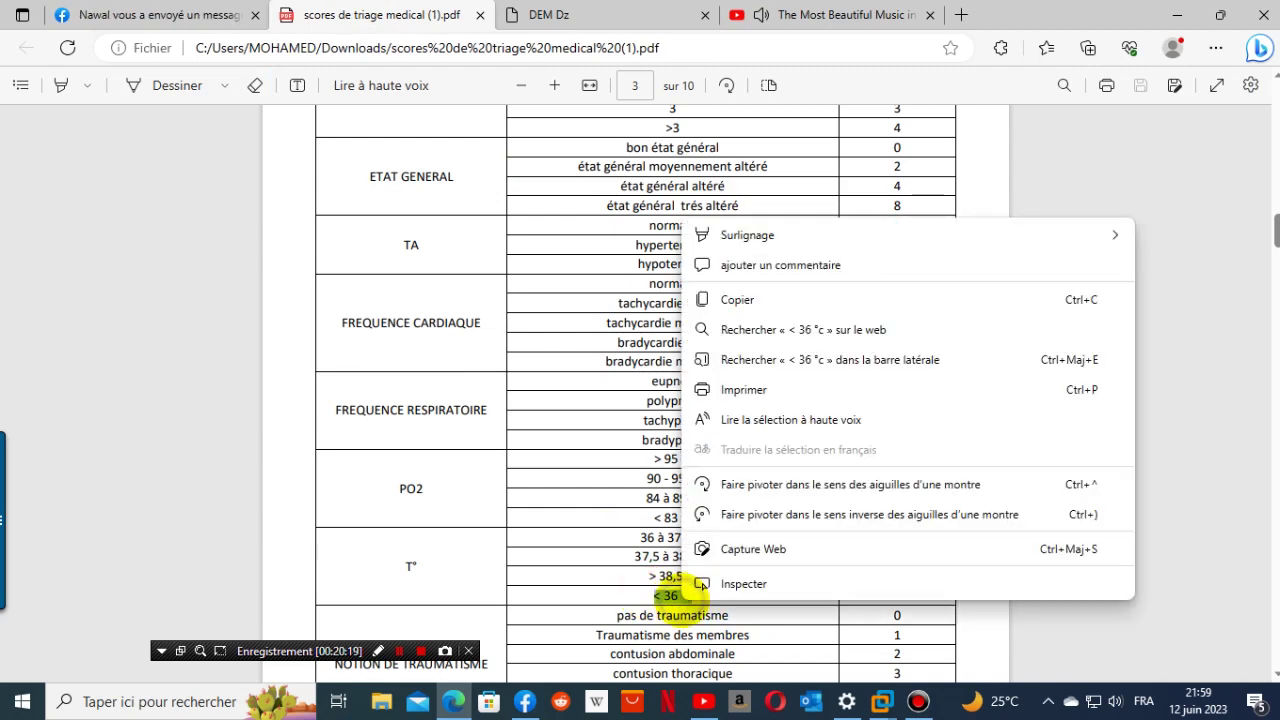
pyautogui.click(722, 301)
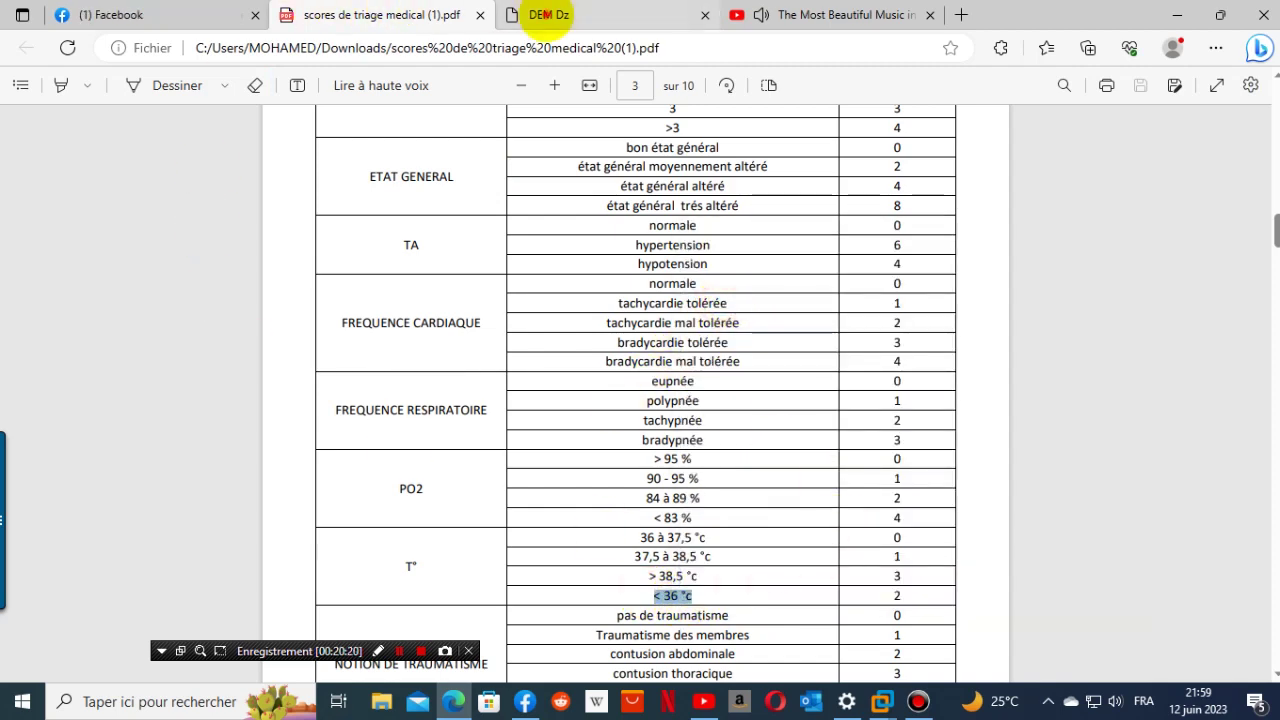
pyautogui.click(543, 15)
pyautogui.click(270, 343)
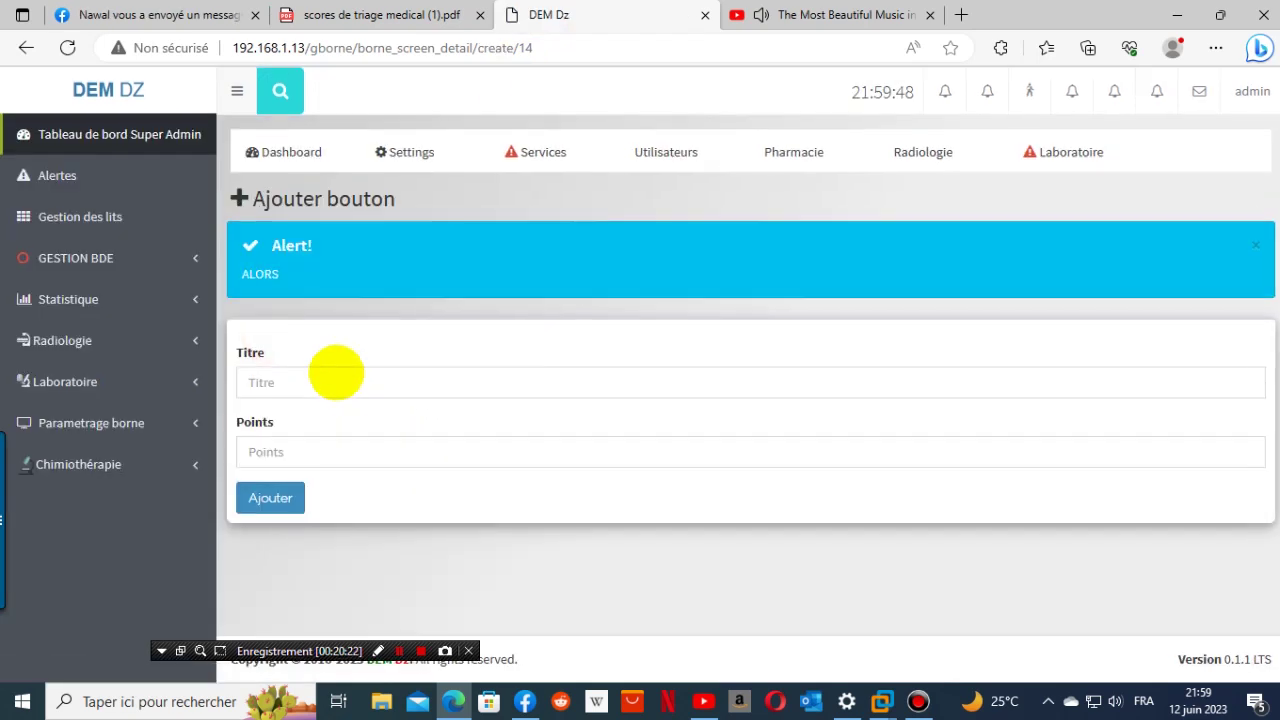
pyautogui.click(337, 377)
pyautogui.rightClick(337, 377)
pyautogui.click(412, 518)
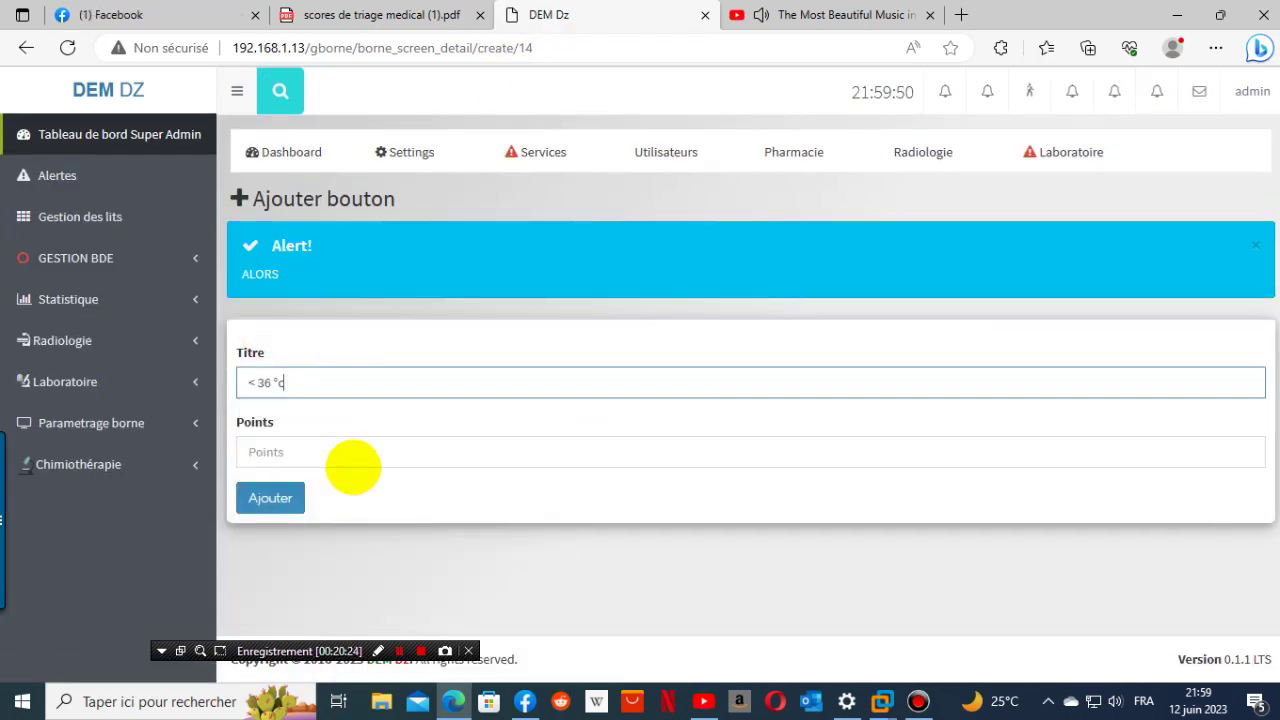
pyautogui.click(352, 463)
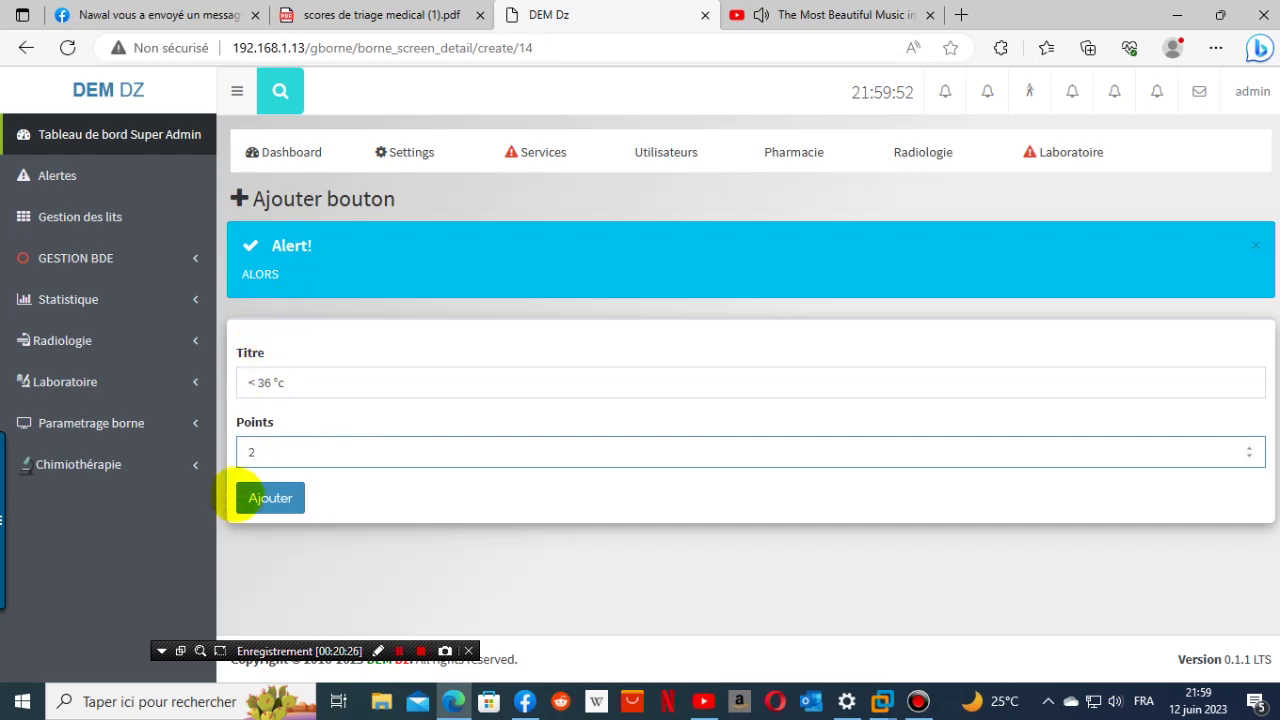
pyautogui.click(270, 497)
# - Copy the 'NOTION DE TRAUMATISME' heading from the triage PDF
pyautogui.click(385, 15)
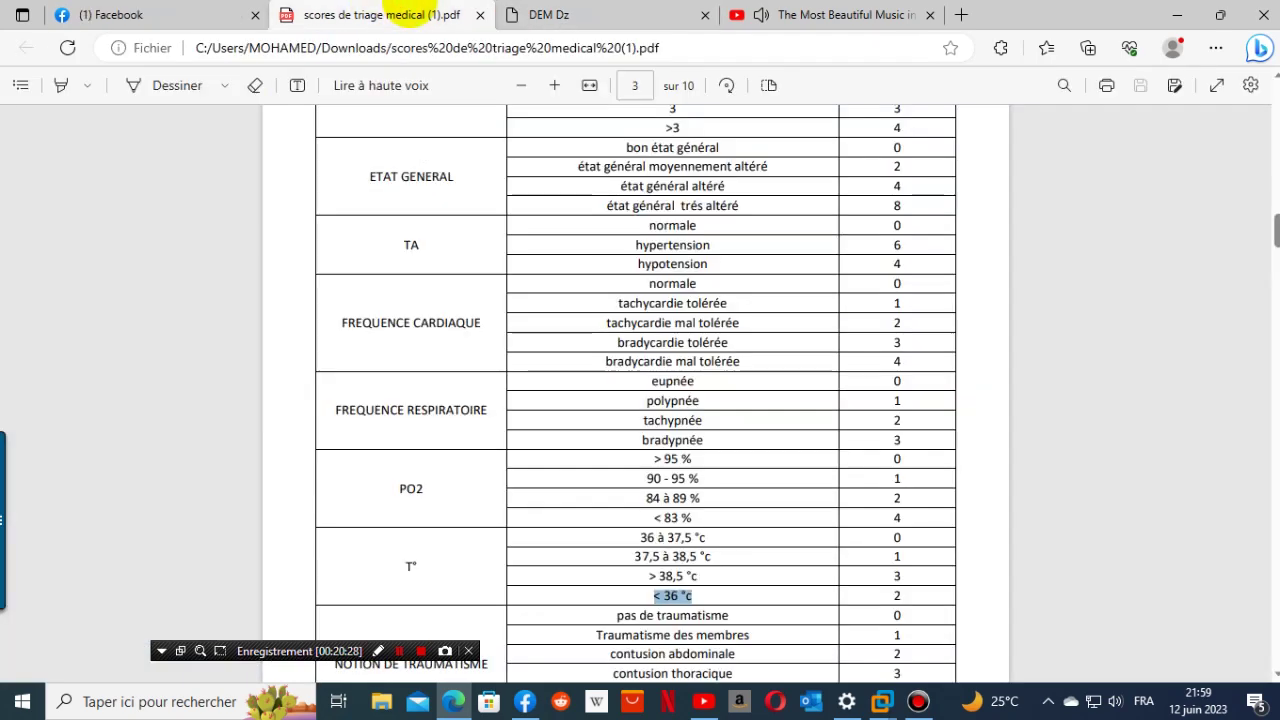
pyautogui.scroll(-4, 733, 403)
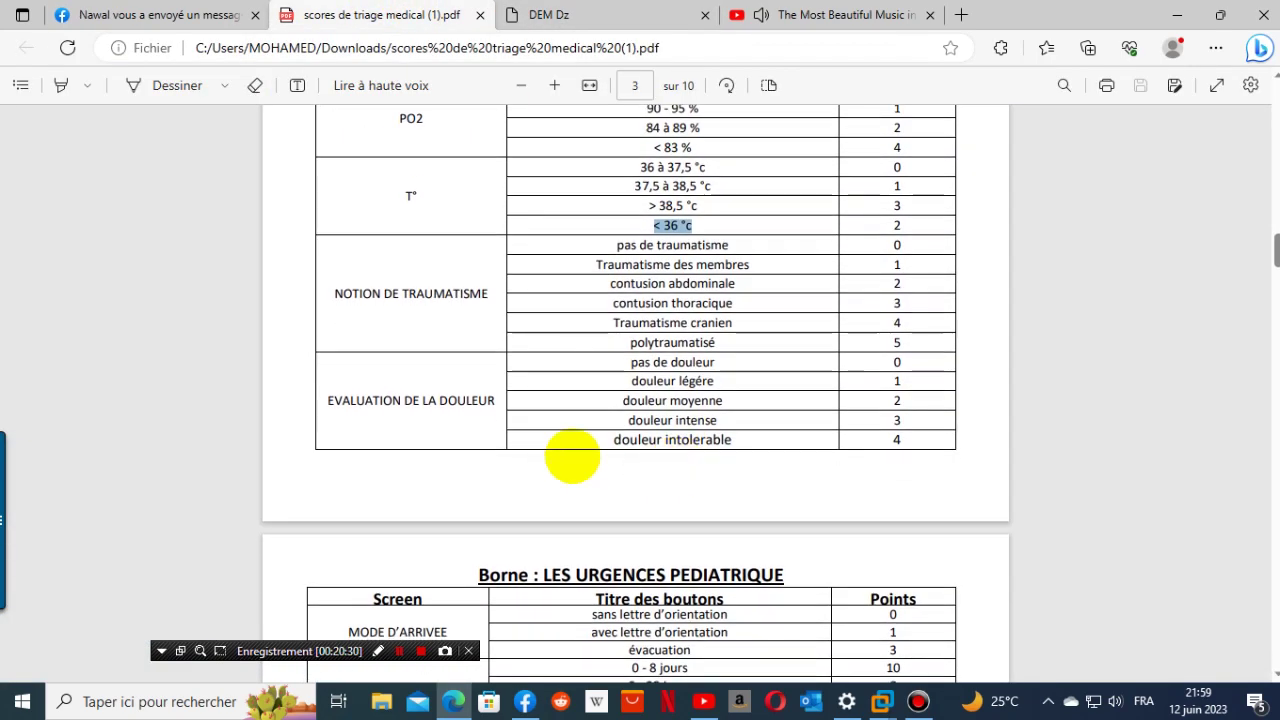
pyautogui.moveTo(332, 292); pyautogui.dragTo(489, 309)
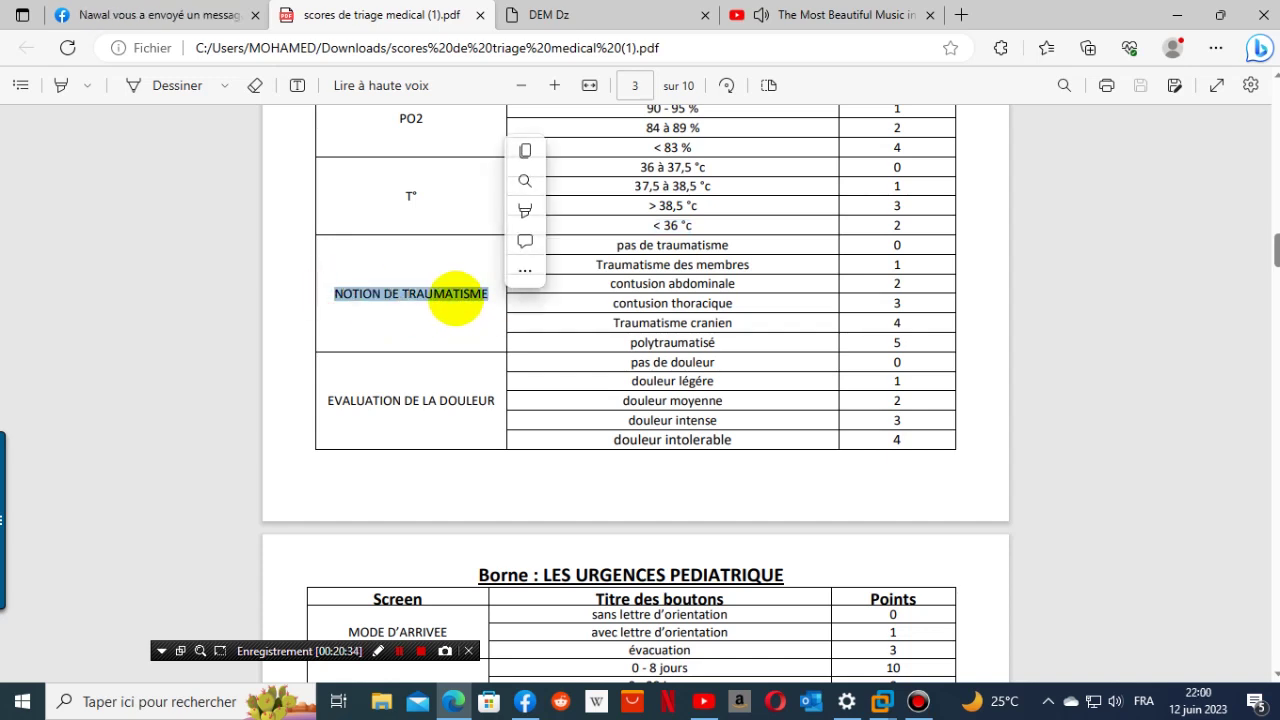
pyautogui.rightClick(458, 300)
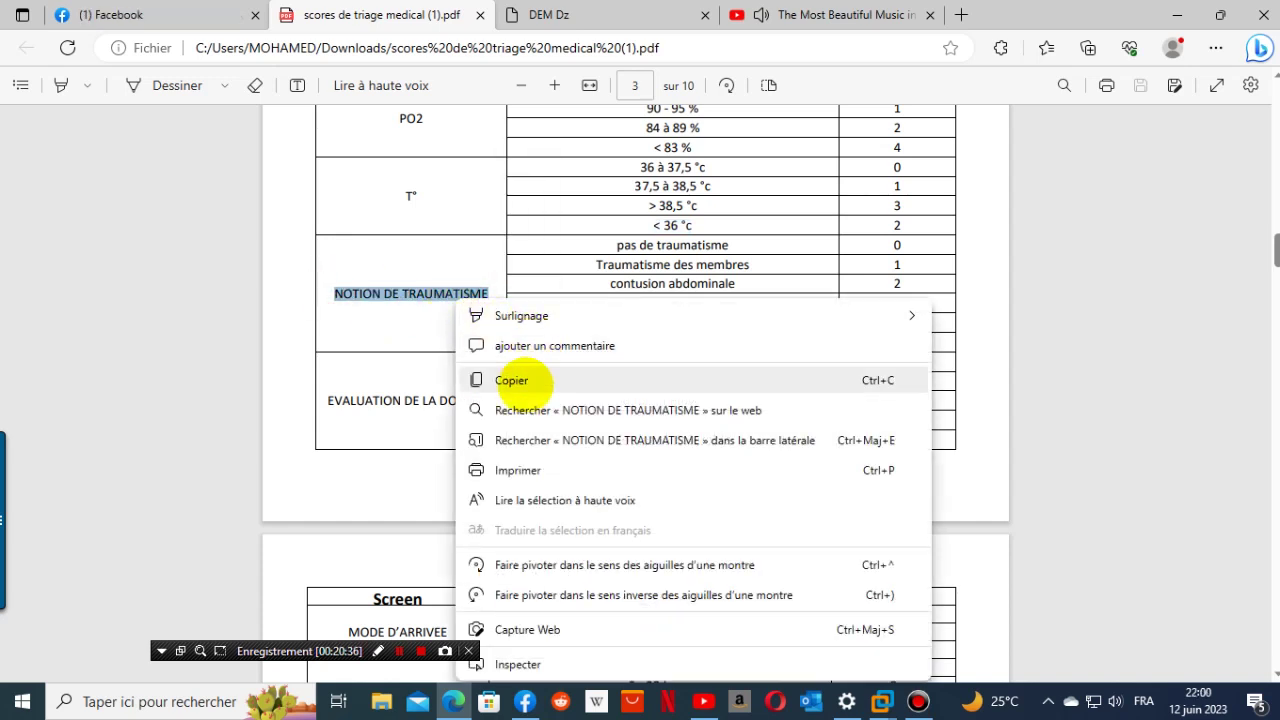
pyautogui.click(508, 377)
pyautogui.click(586, 12)
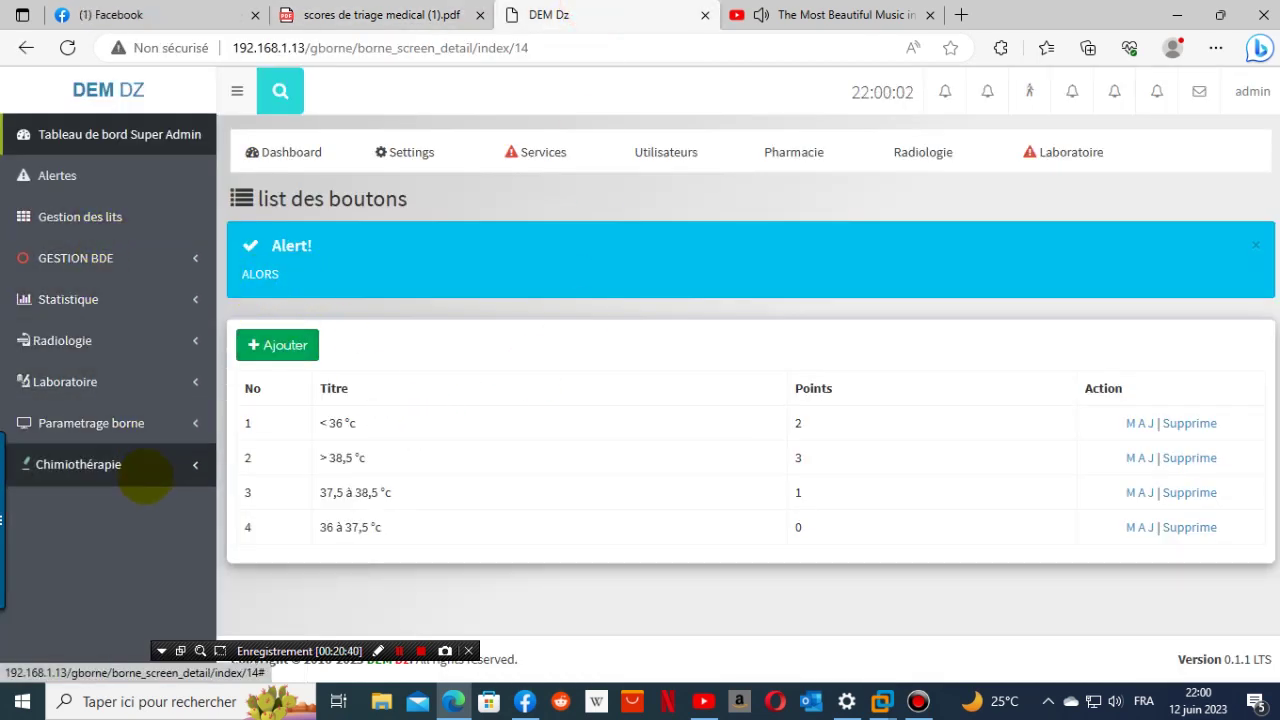
# - Open the Urgence kiosk's screen list under Parametrage borne > Borne
pyautogui.click(80, 423)
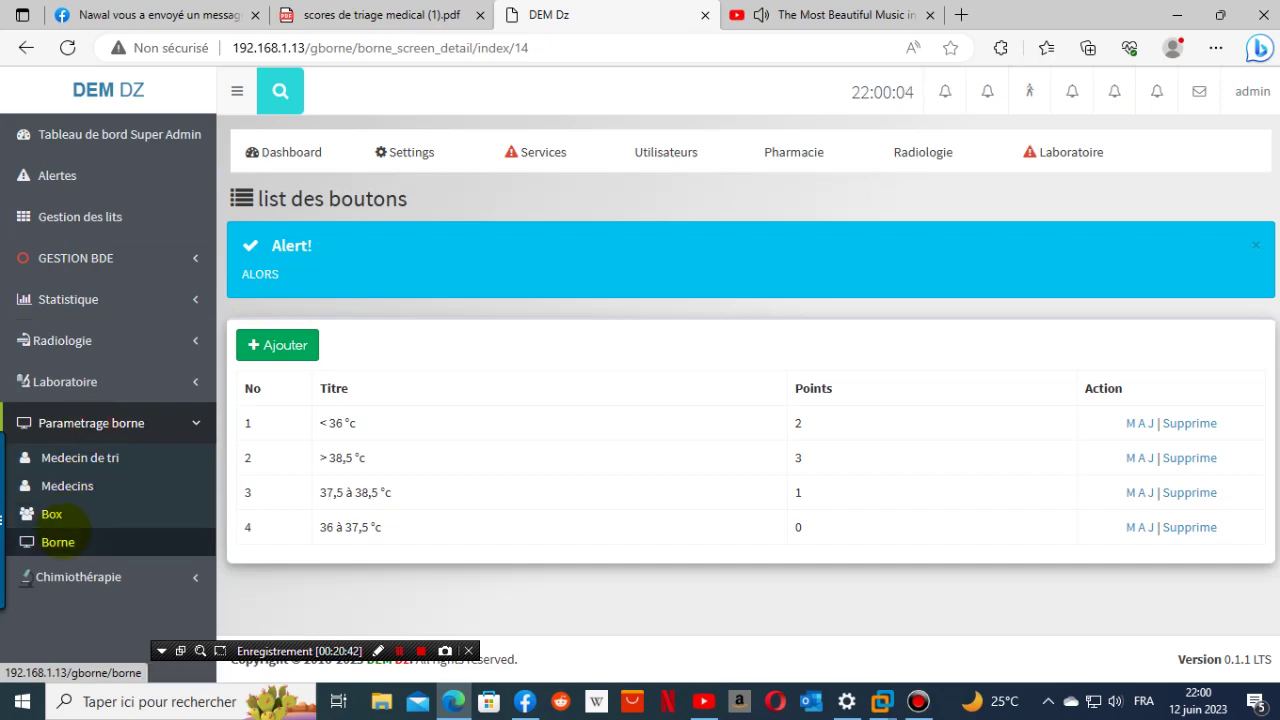
pyautogui.click(62, 537)
pyautogui.click(294, 343)
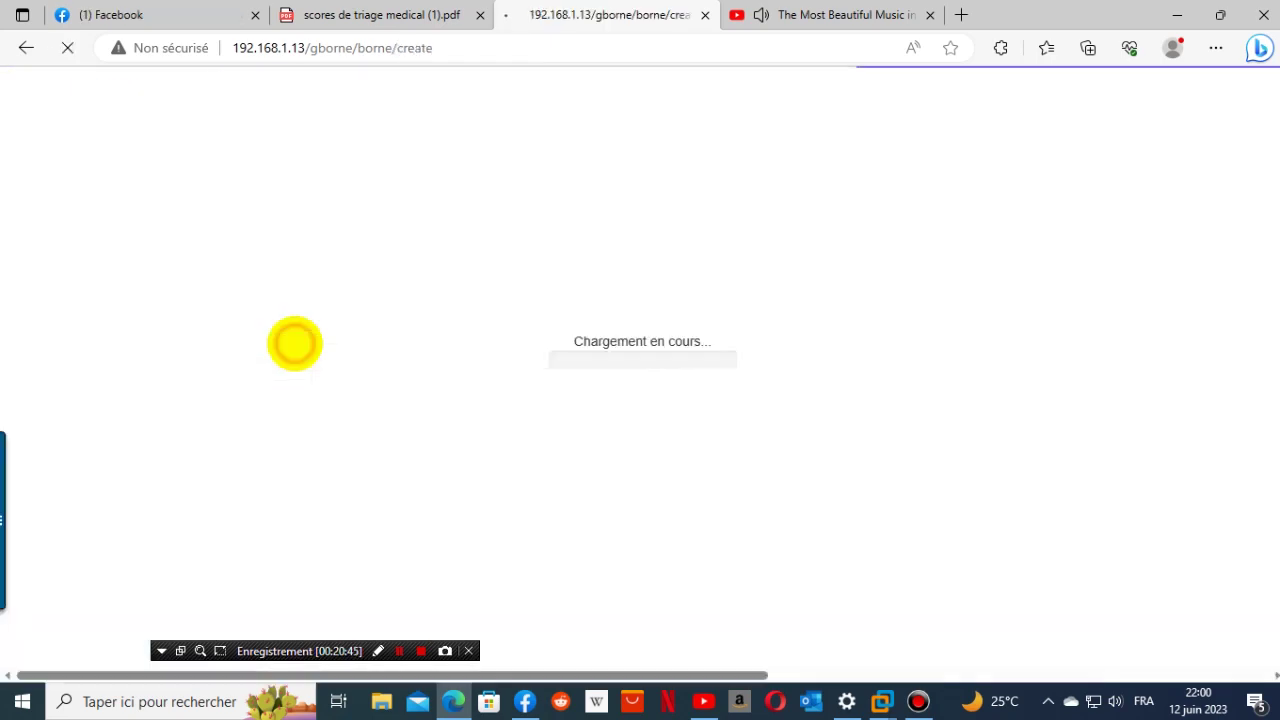
pyautogui.click(58, 542)
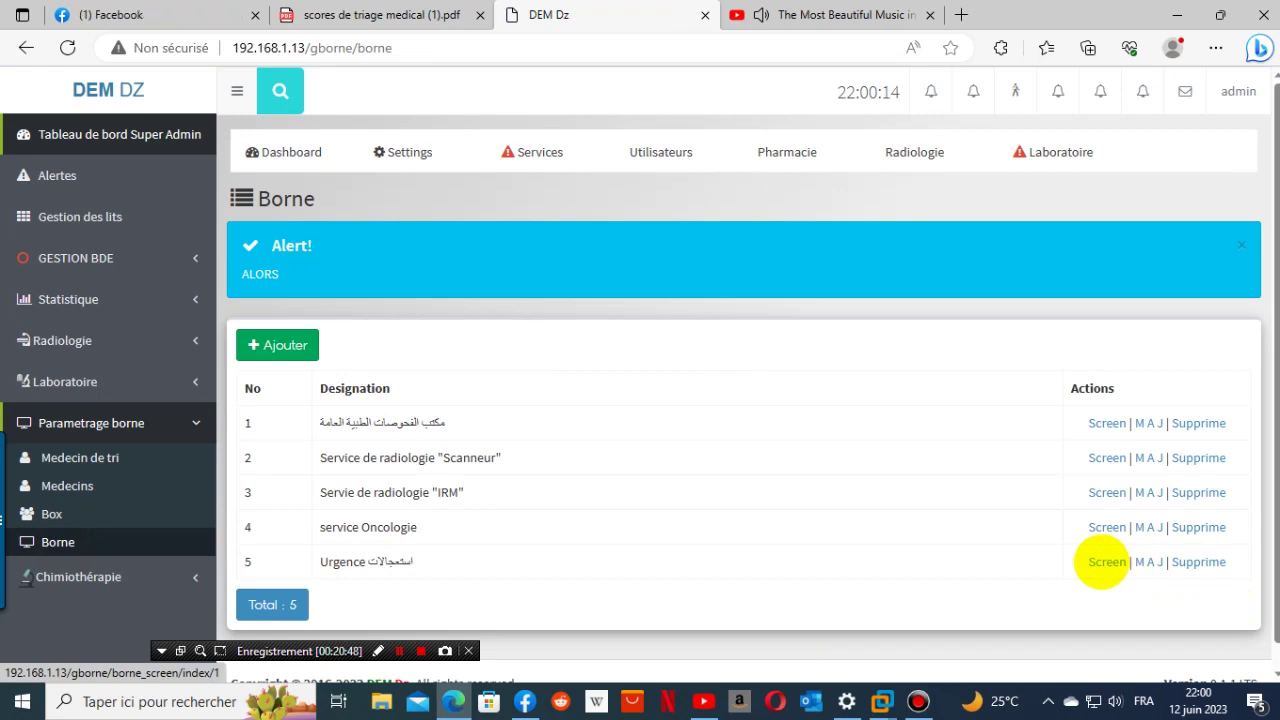
pyautogui.click(1106, 562)
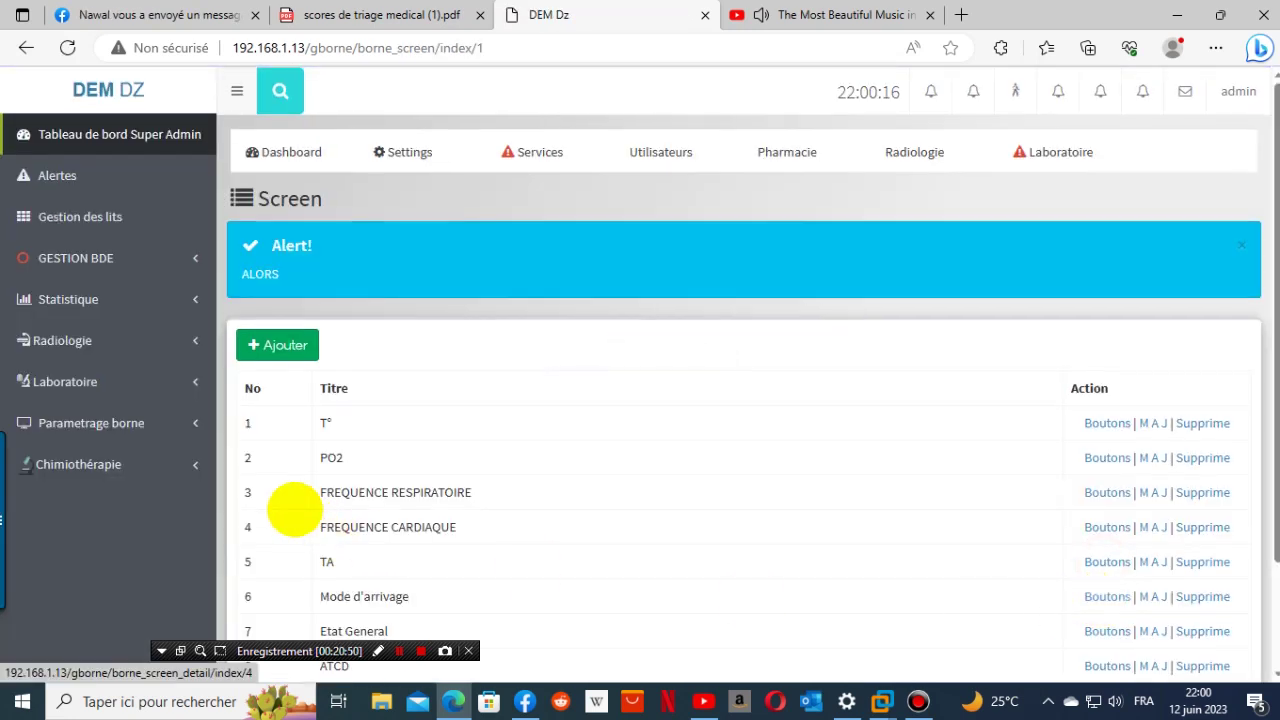
# - Add a screen titled NOTION DE TRAUMATISME and open its button list
pyautogui.click(280, 343)
pyautogui.click(329, 384)
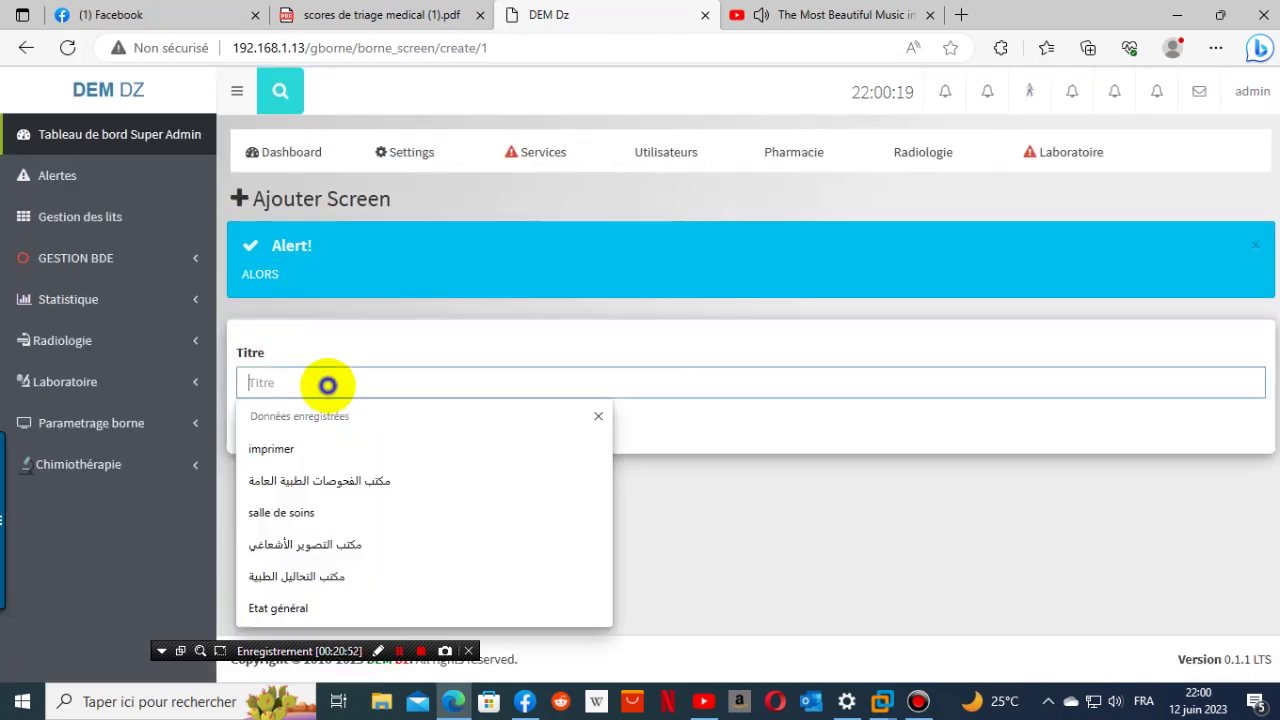
pyautogui.rightClick(330, 387)
pyautogui.click(380, 532)
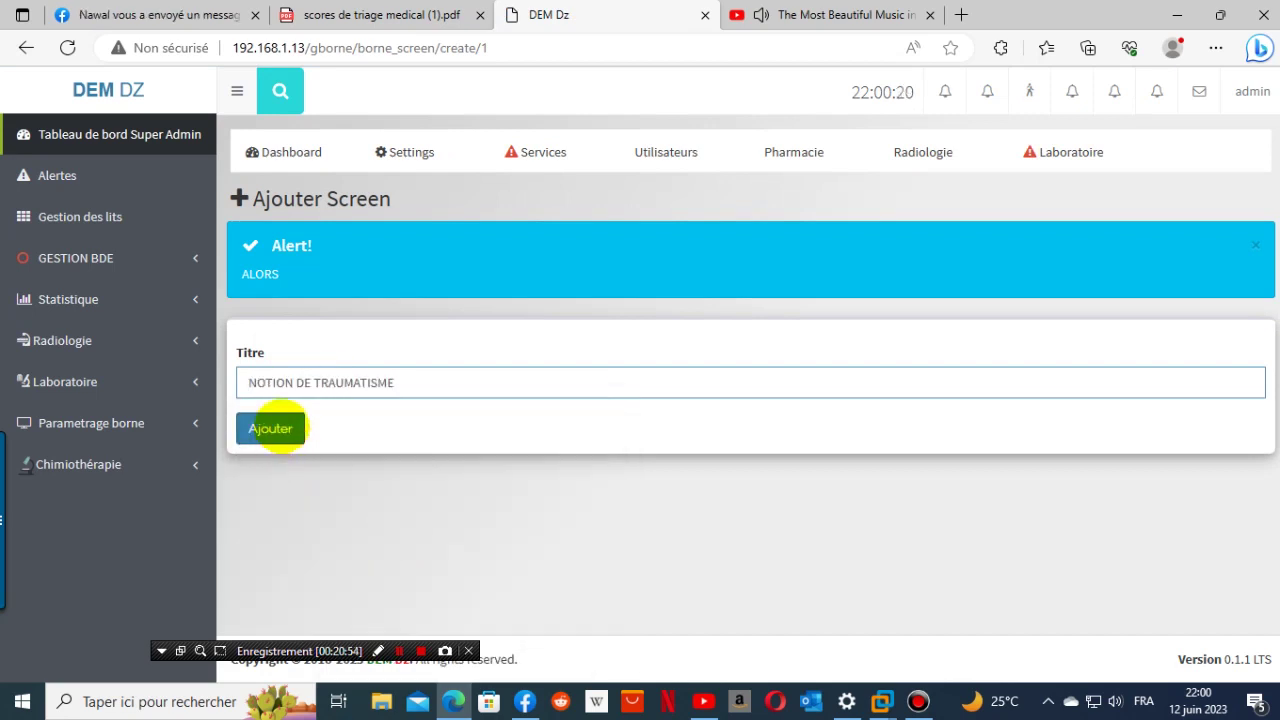
pyautogui.click(271, 428)
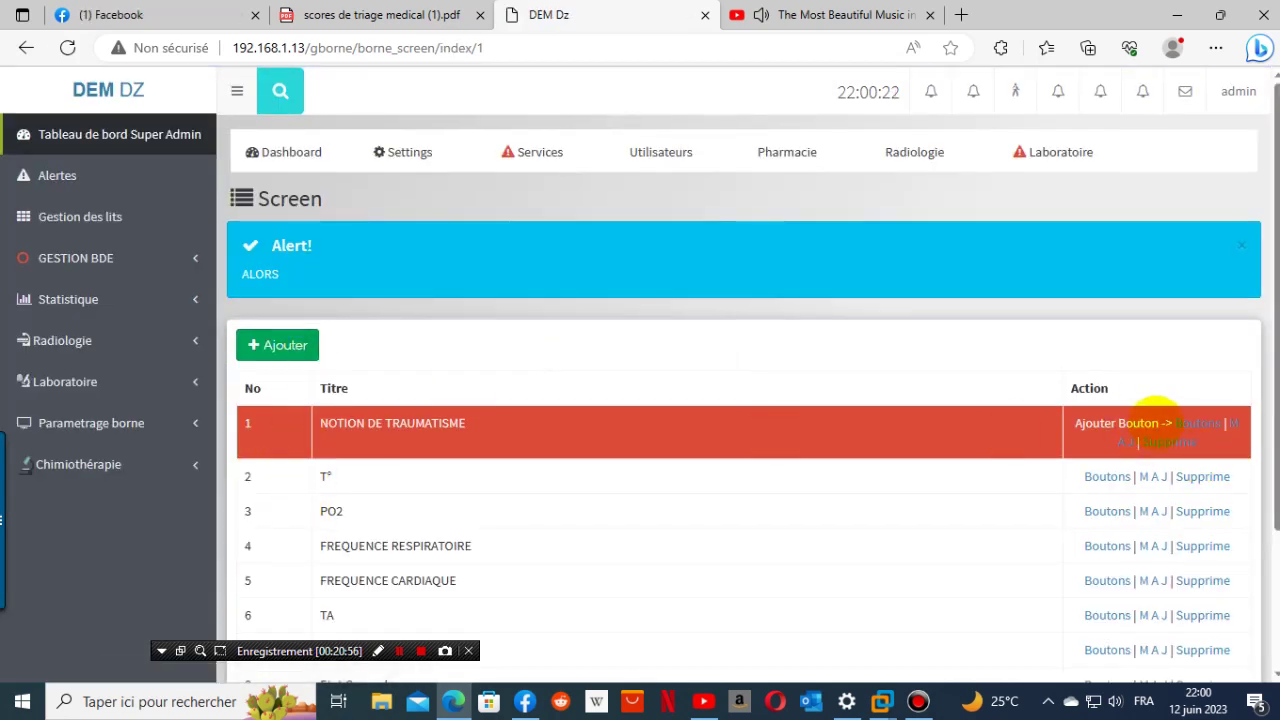
pyautogui.click(1183, 424)
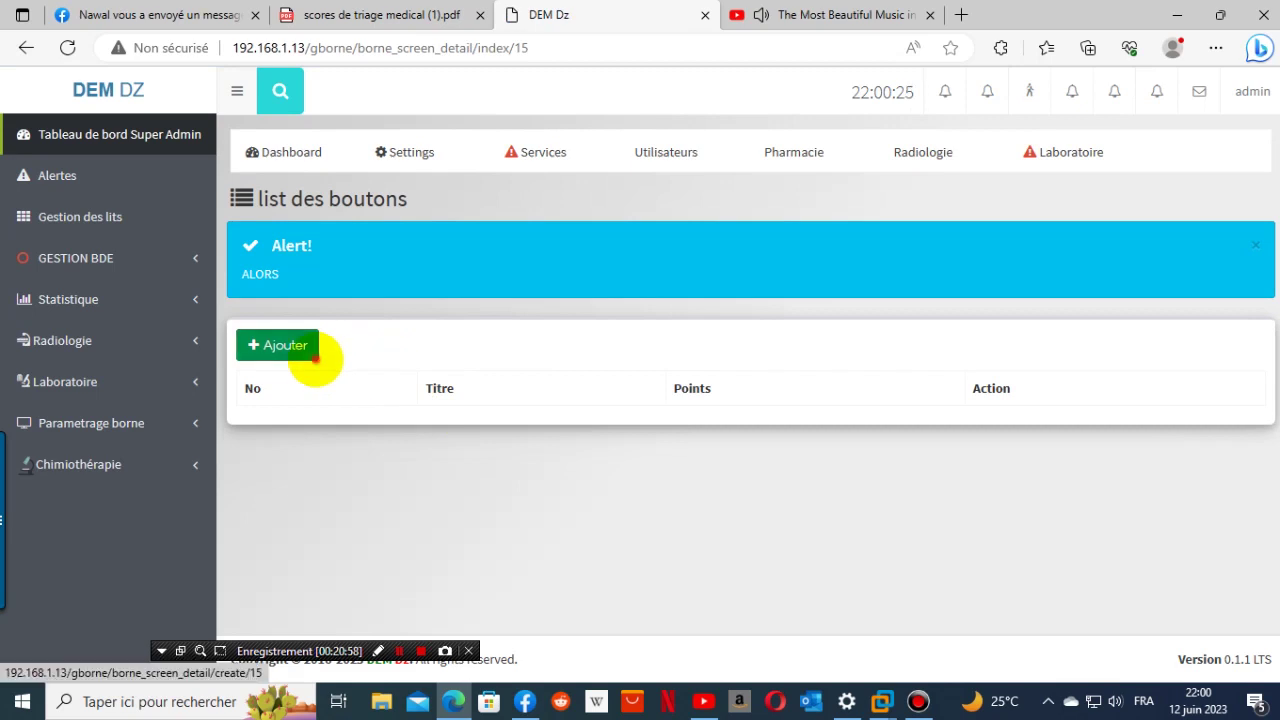
# - Start a new button and copy 'pas de traumatisme' from the triage PDF
pyautogui.click(308, 350)
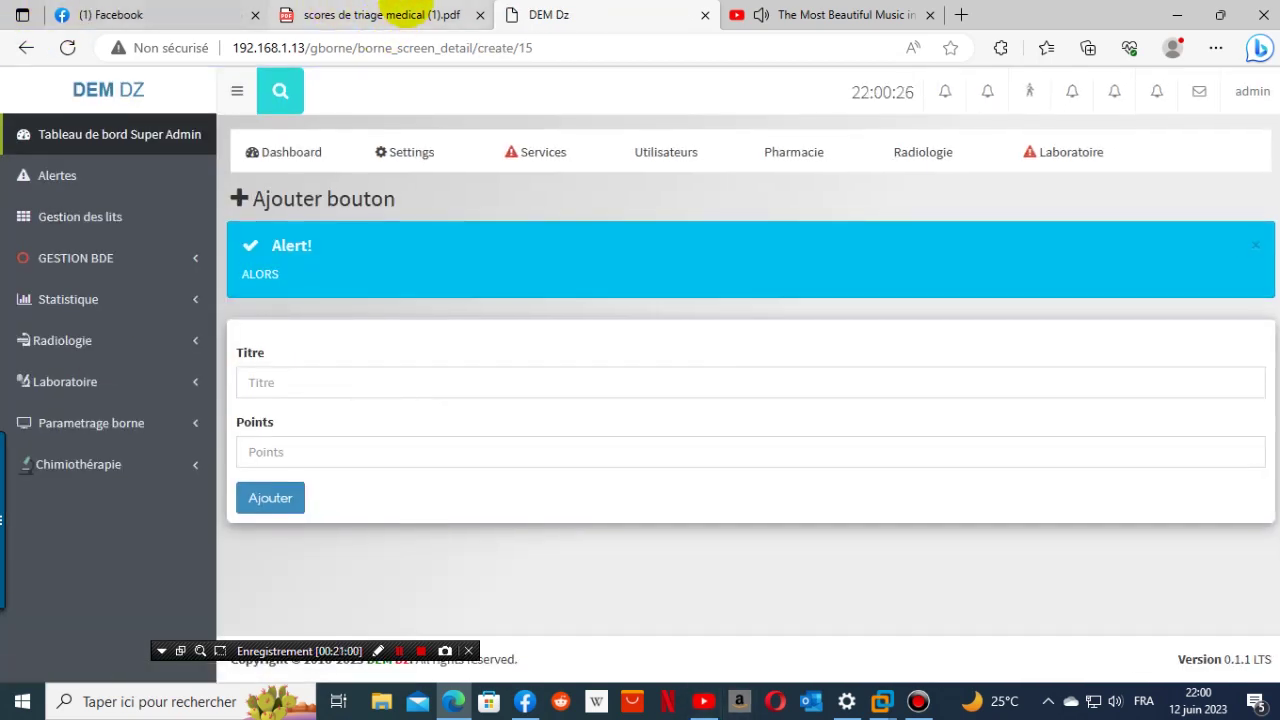
pyautogui.click(393, 17)
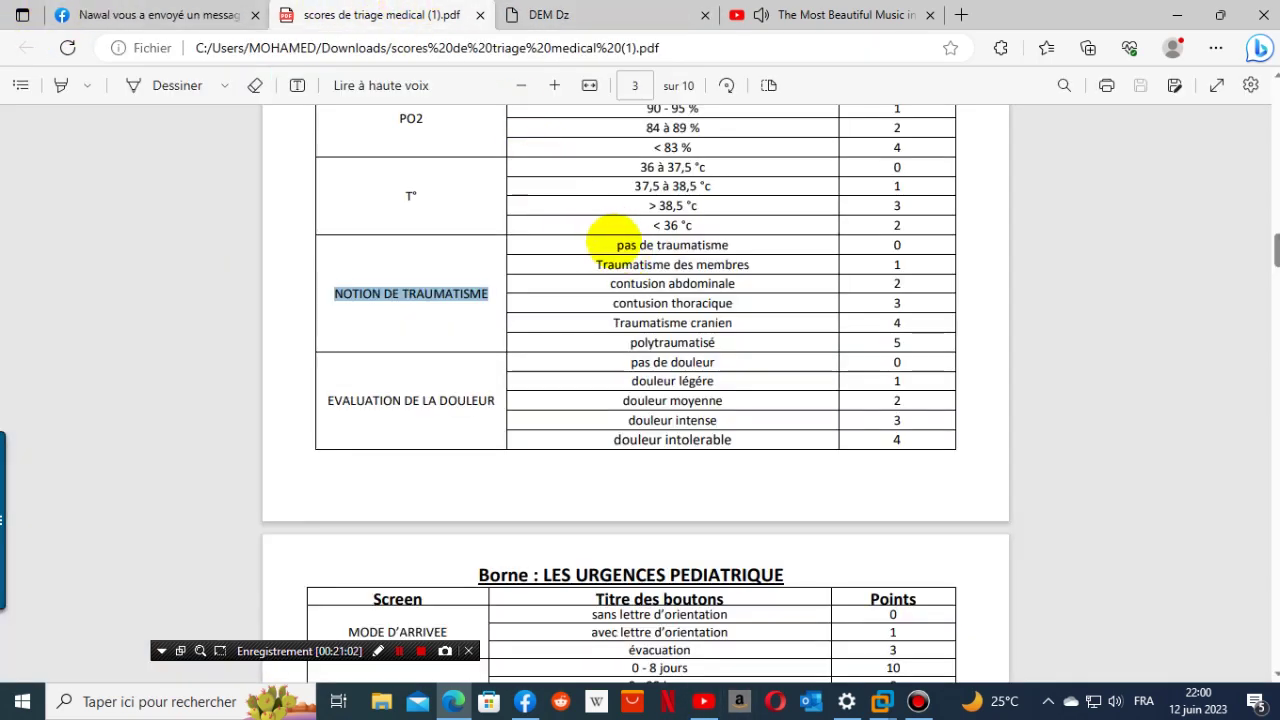
pyautogui.moveTo(612, 244); pyautogui.dragTo(762, 240)
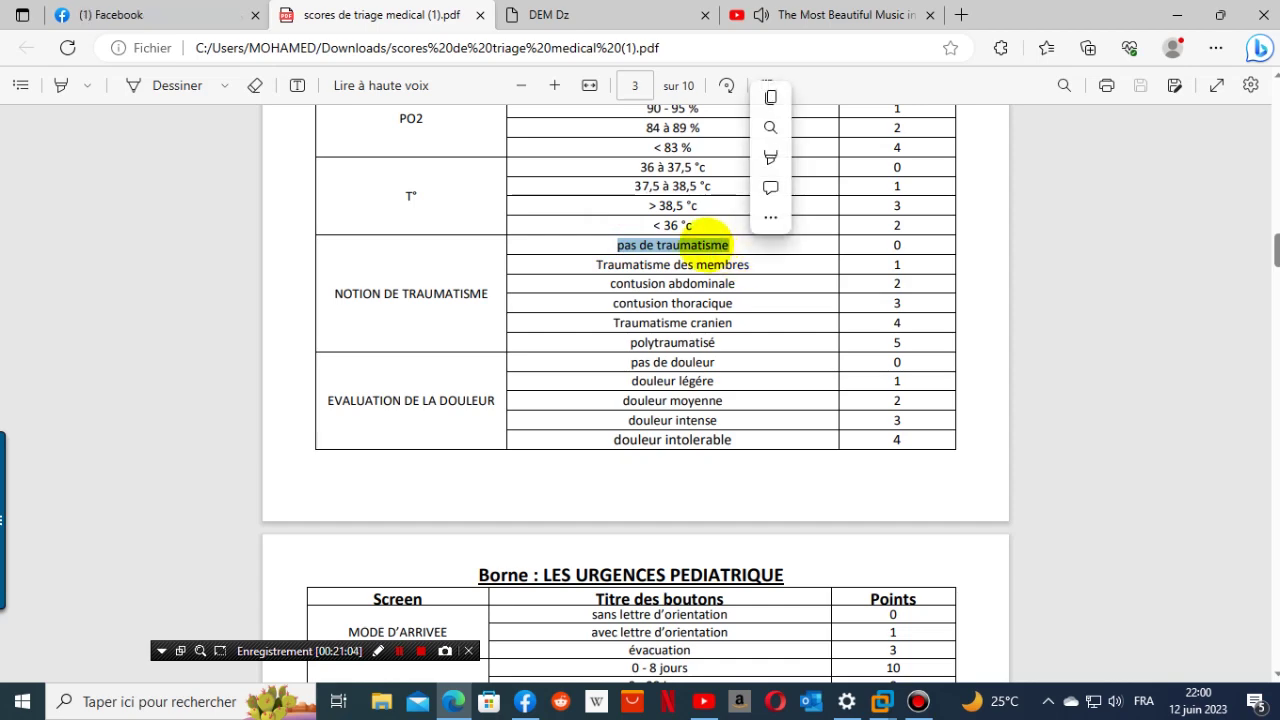
pyautogui.rightClick(714, 250)
pyautogui.click(757, 323)
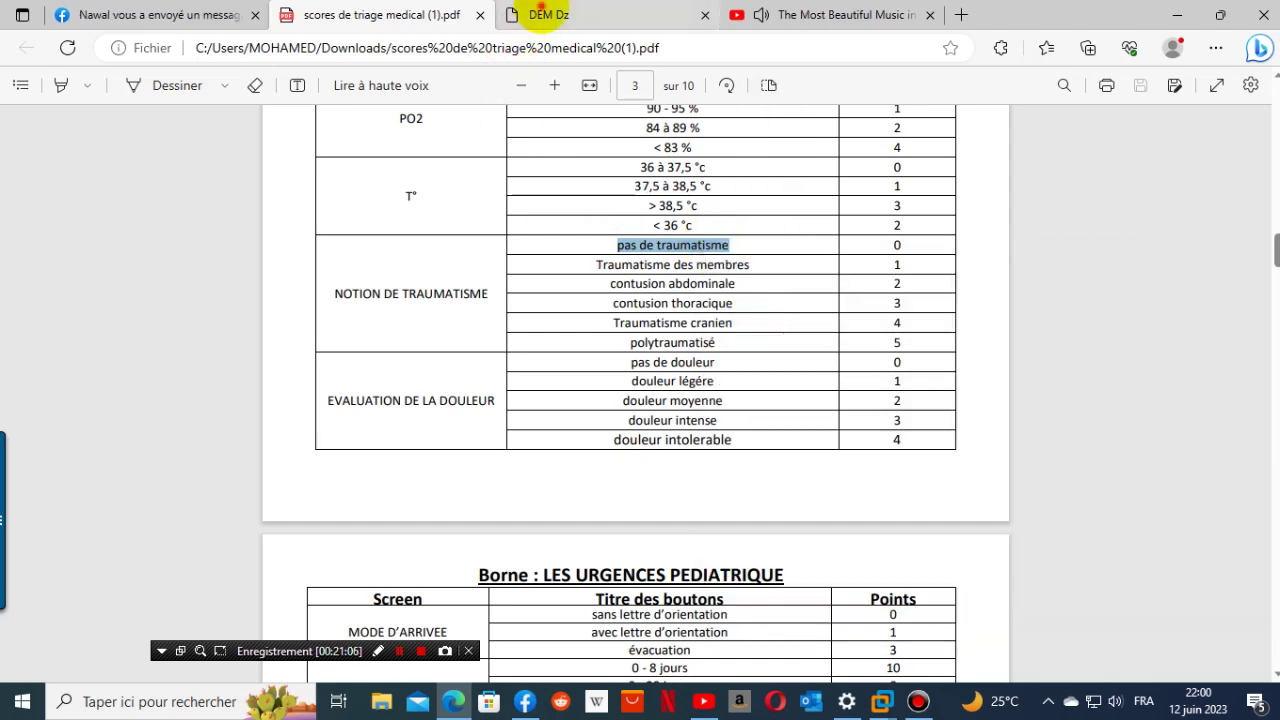
# - Title the button 'pas de traumatisme', give it 0 points, and save it
pyautogui.click(535, 15)
pyautogui.click(360, 381)
pyautogui.rightClick(358, 381)
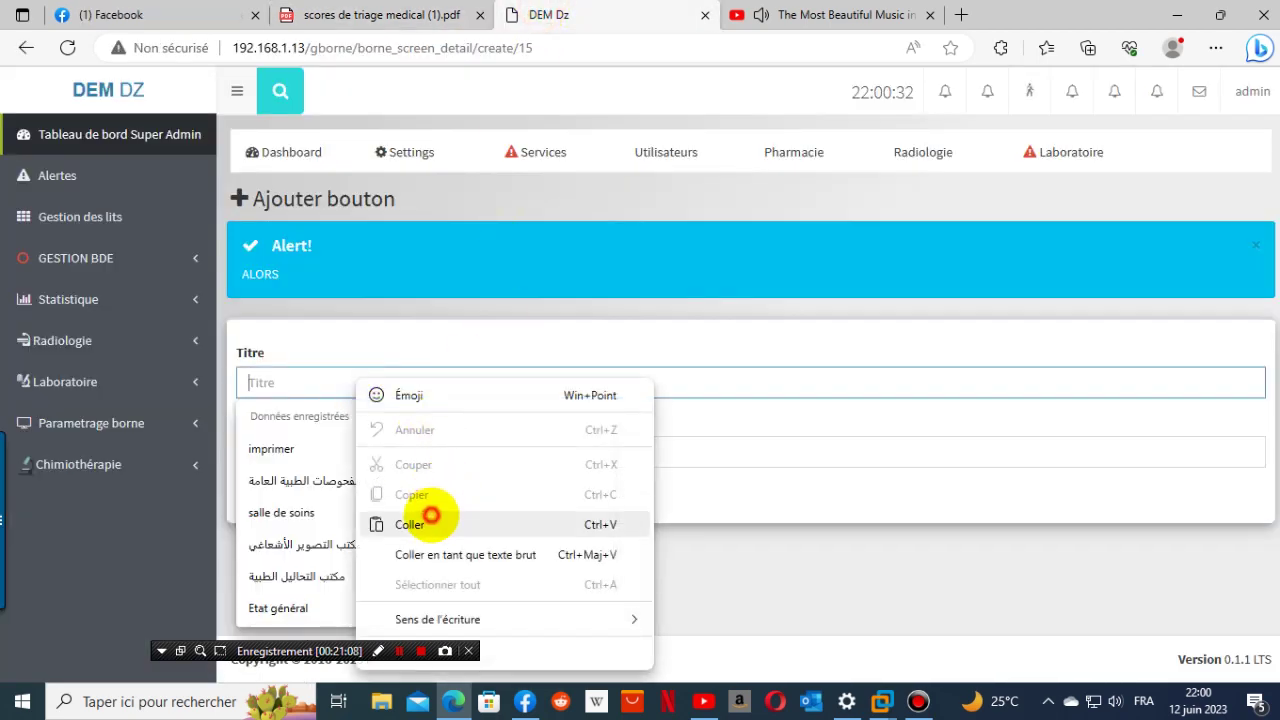
pyautogui.click(423, 524)
pyautogui.click(420, 15)
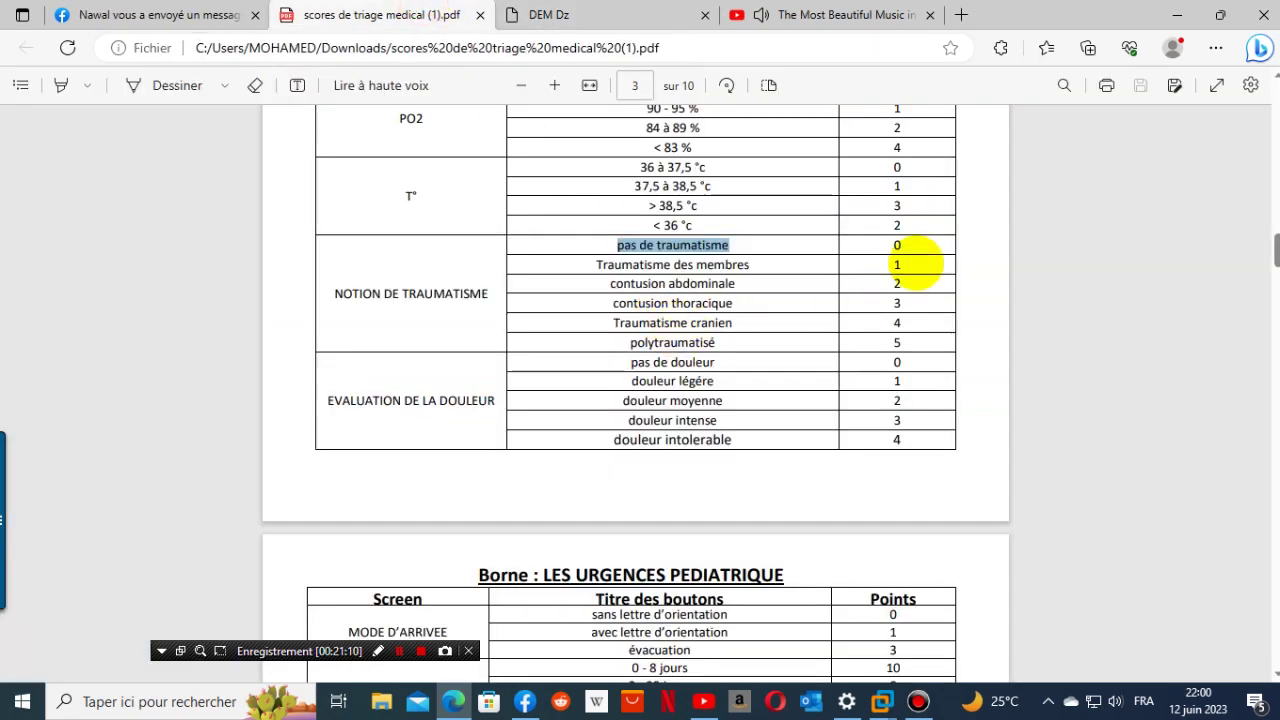
pyautogui.click(548, 15)
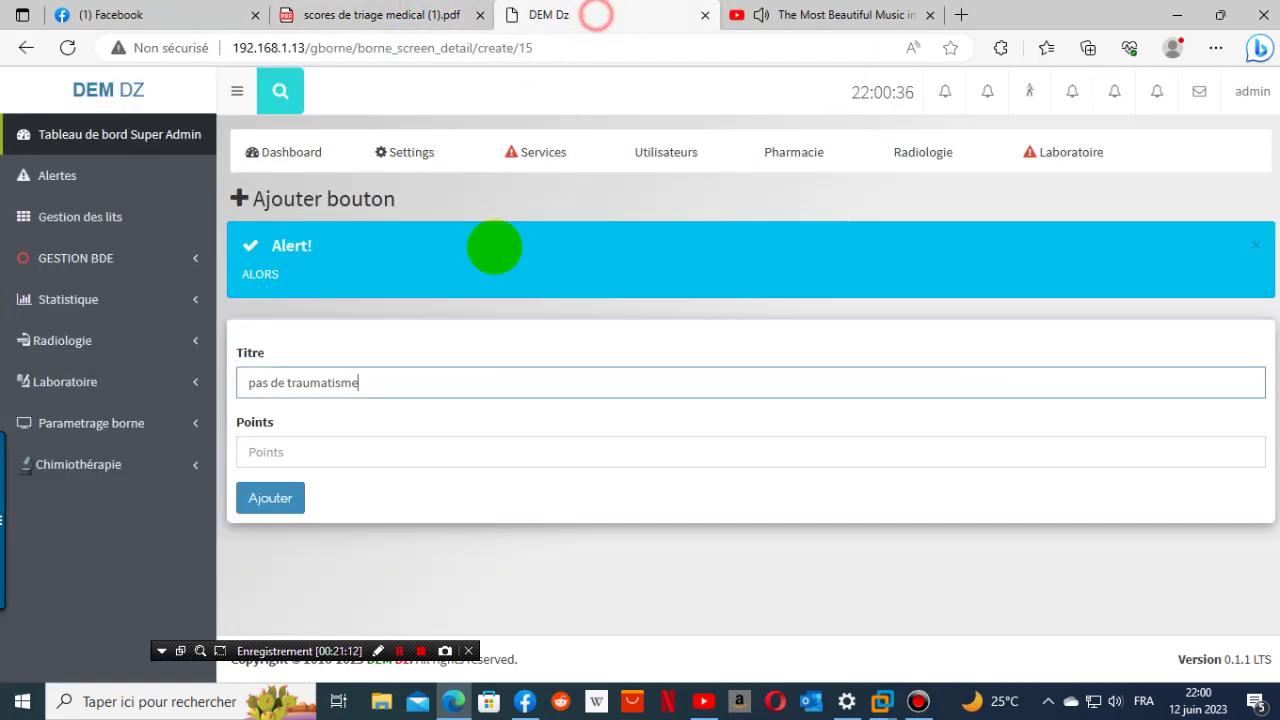
pyautogui.click(336, 458)
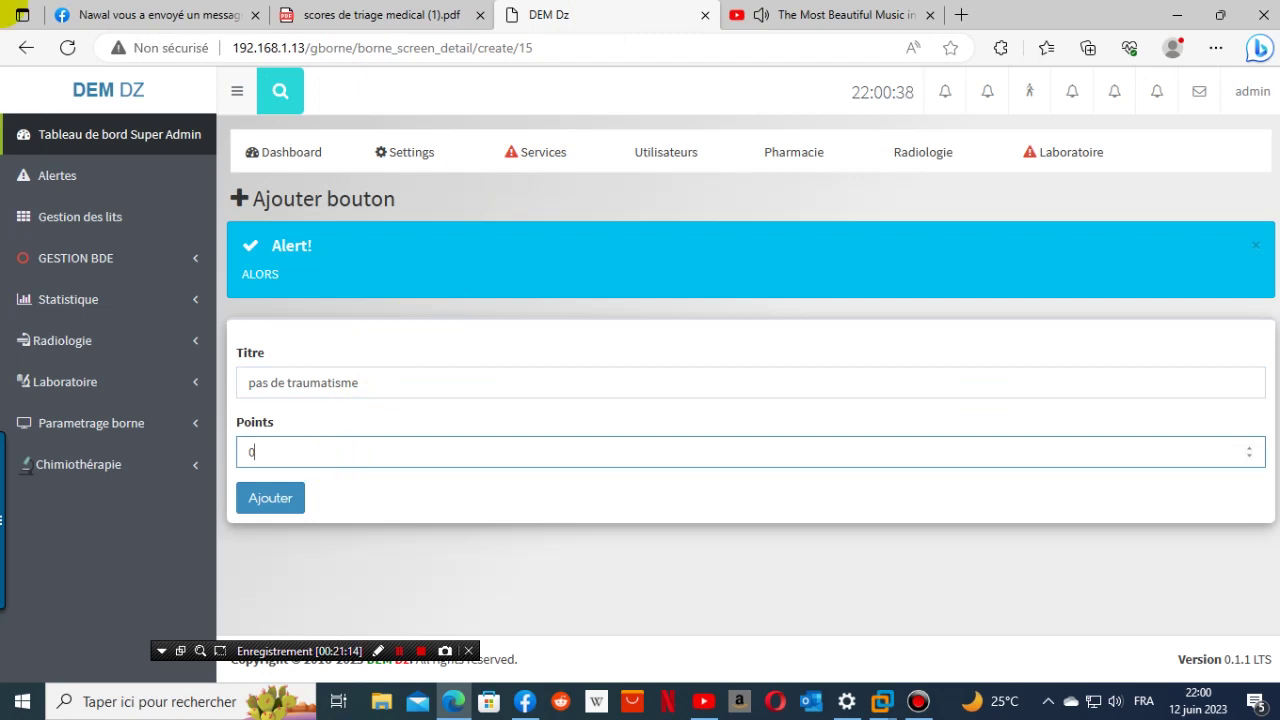
pyautogui.click(270, 497)
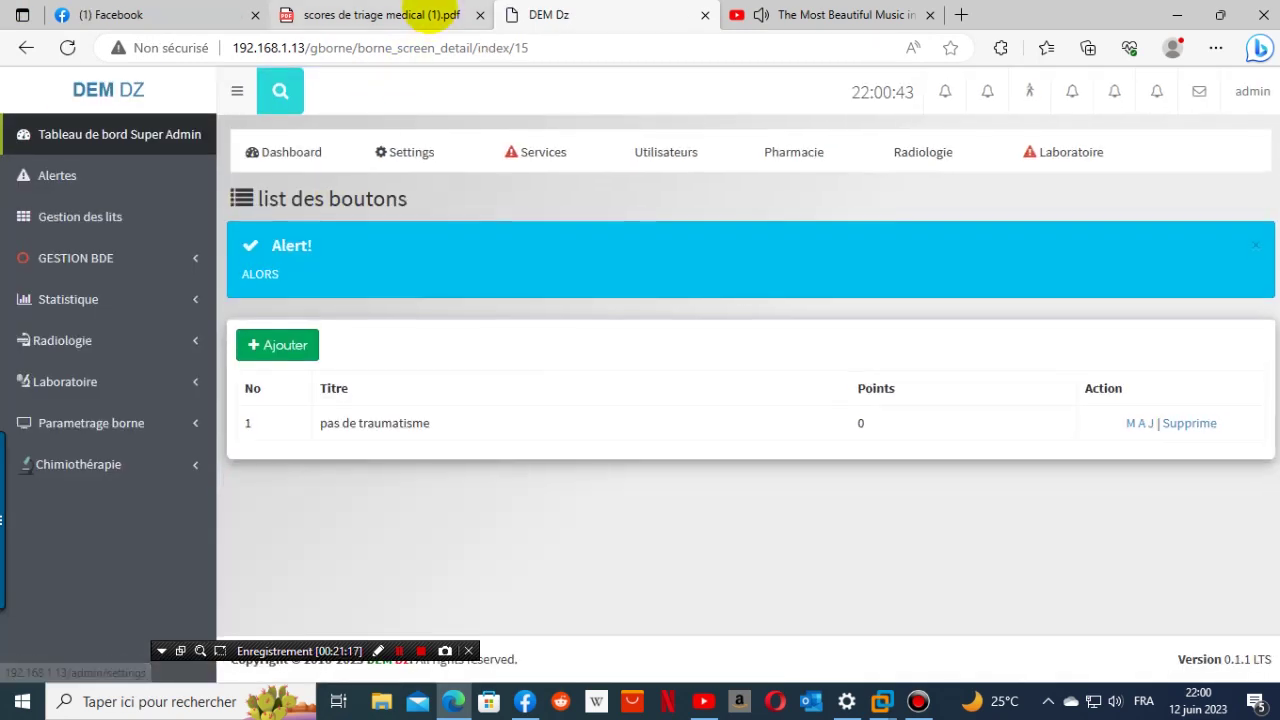
# - Add the 'Traumatisme des membres' button worth 1 point, copied from the PDF
pyautogui.click(420, 15)
pyautogui.click(592, 266)
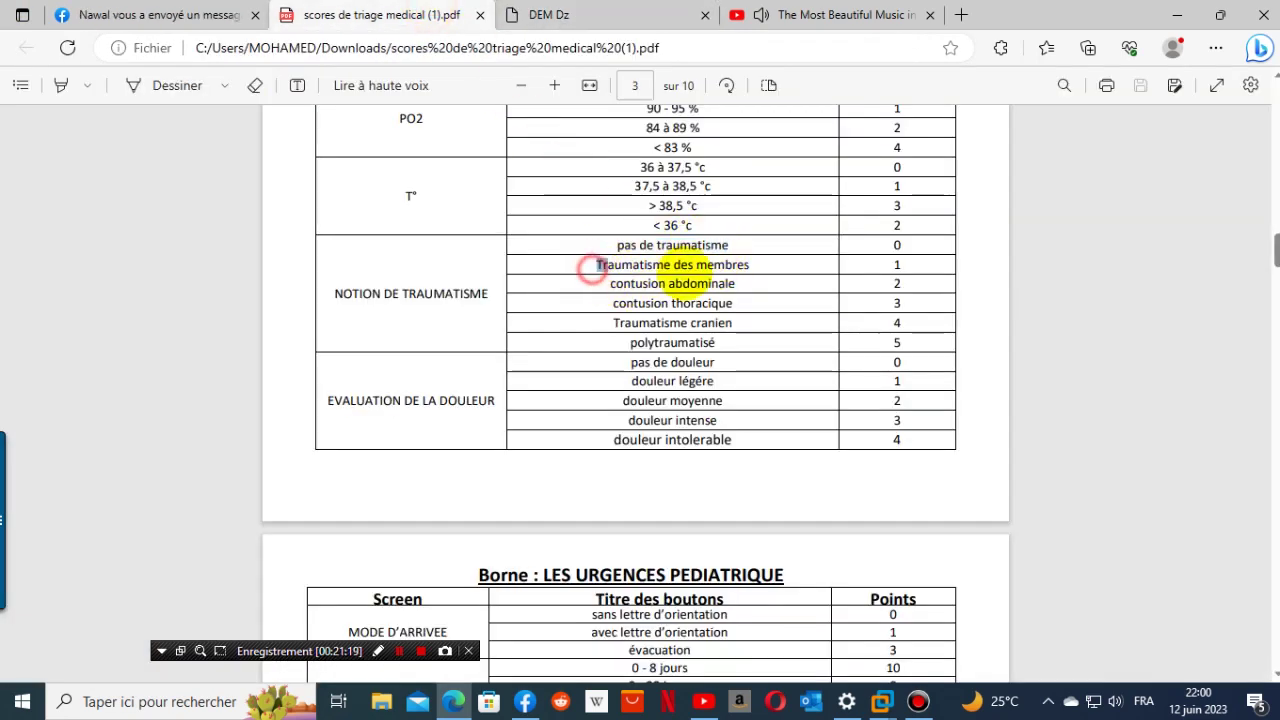
pyautogui.moveTo(705, 278); pyautogui.dragTo(575, 258)
pyautogui.click(730, 283)
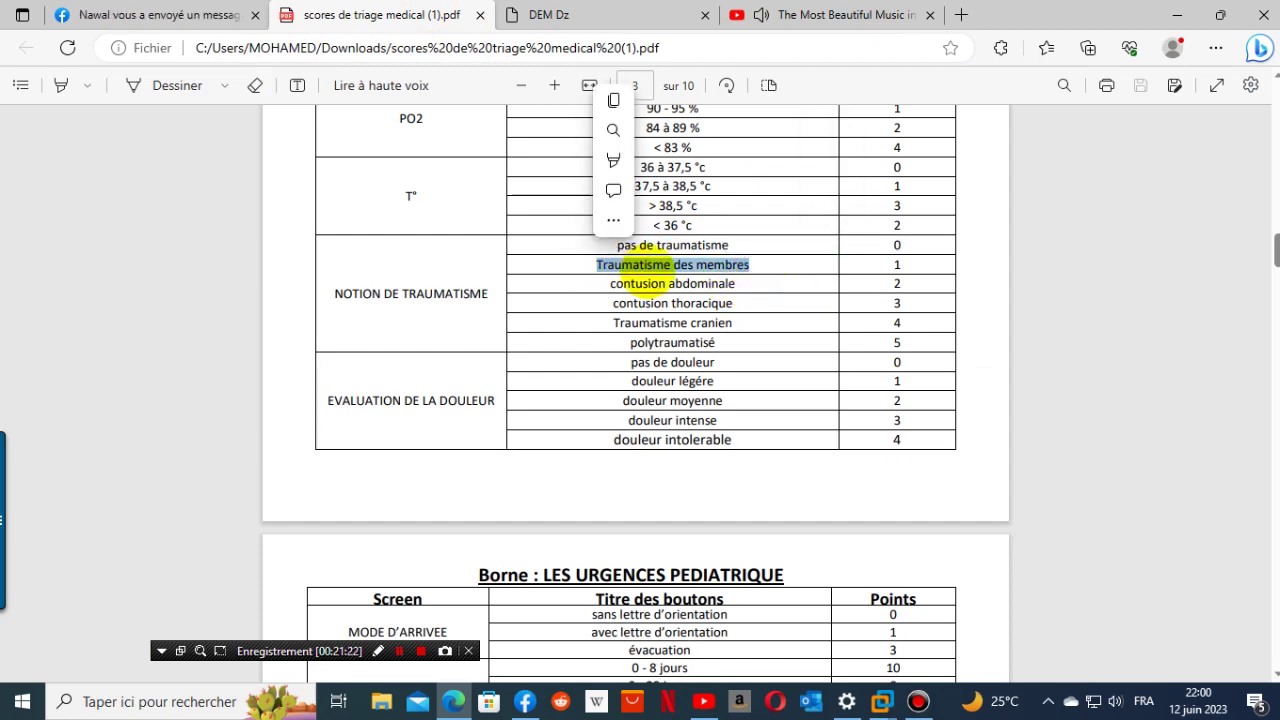
pyautogui.rightClick(645, 270)
pyautogui.click(665, 349)
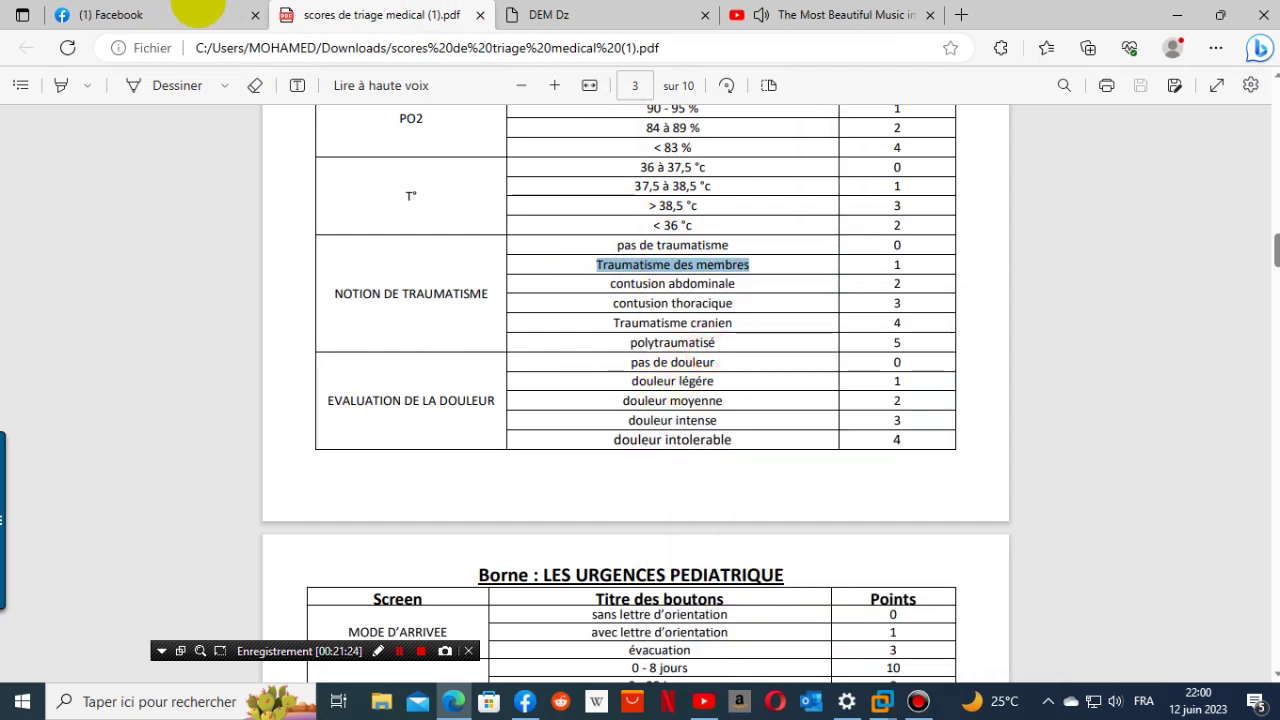
pyautogui.click(520, 15)
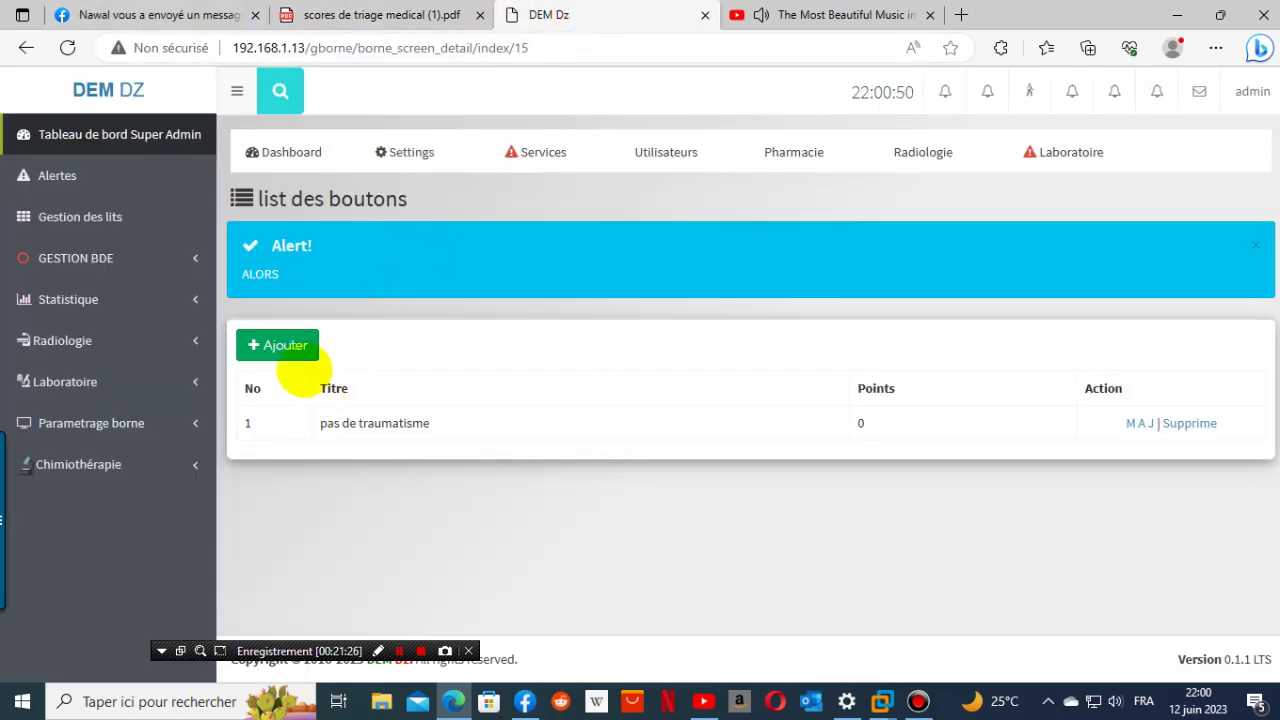
pyautogui.click(285, 345)
pyautogui.click(320, 381)
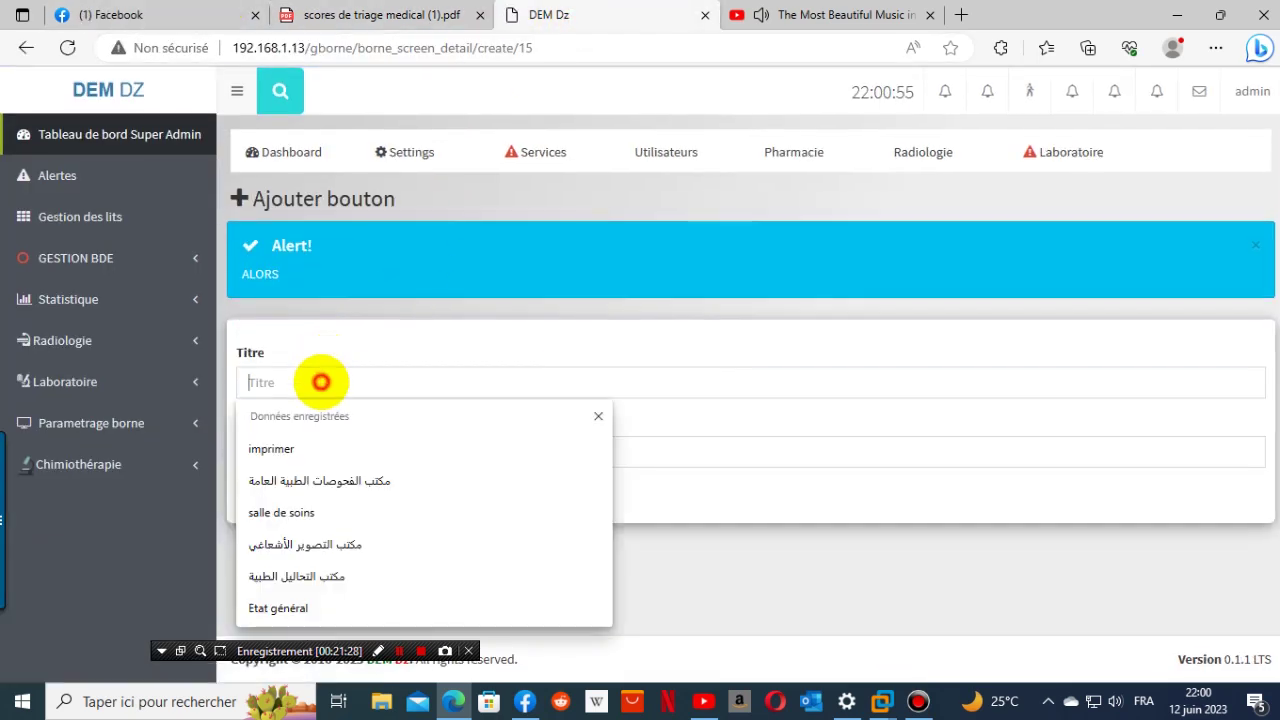
pyautogui.hotkey('ctrl', 'v')
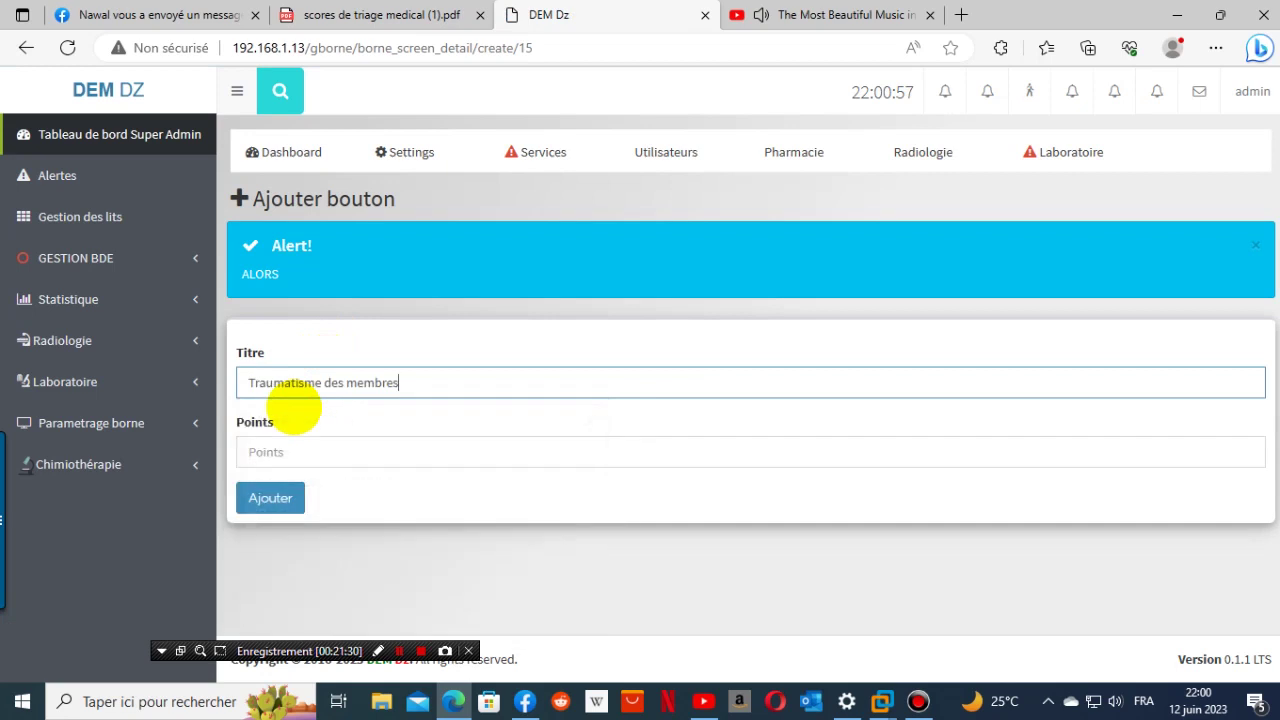
pyautogui.click(312, 447)
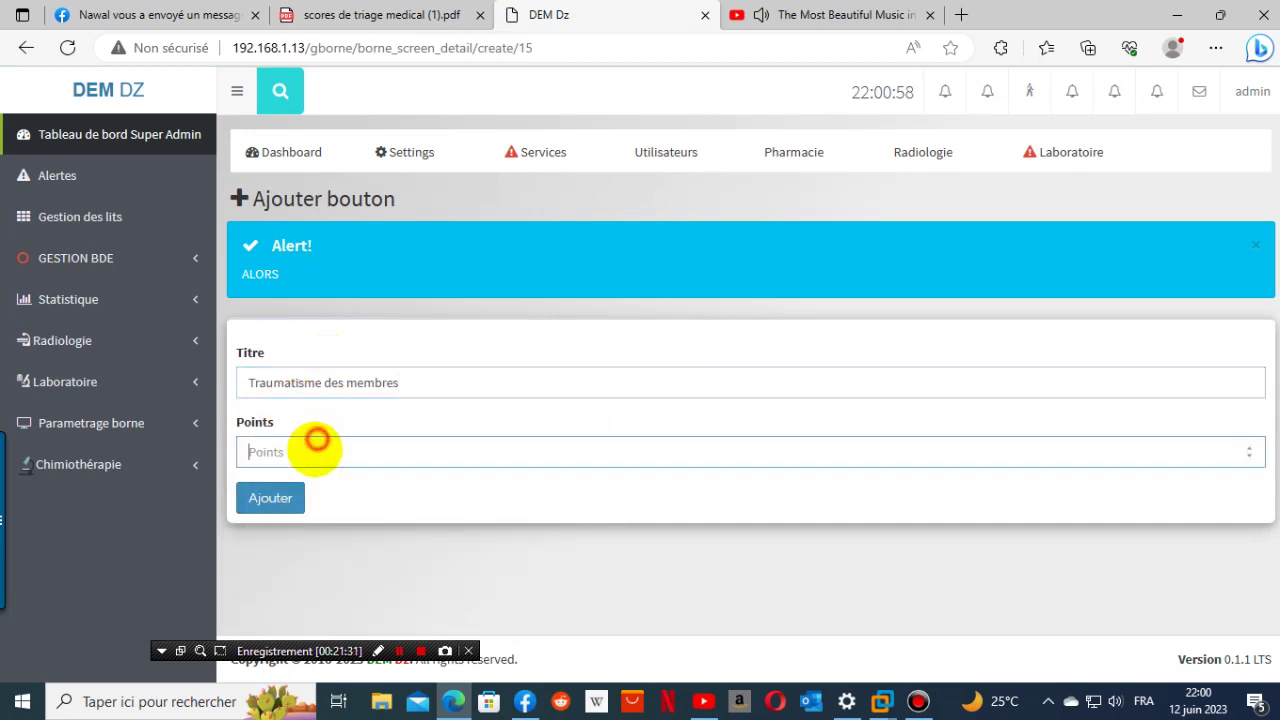
pyautogui.write('1')
pyautogui.click(270, 498)
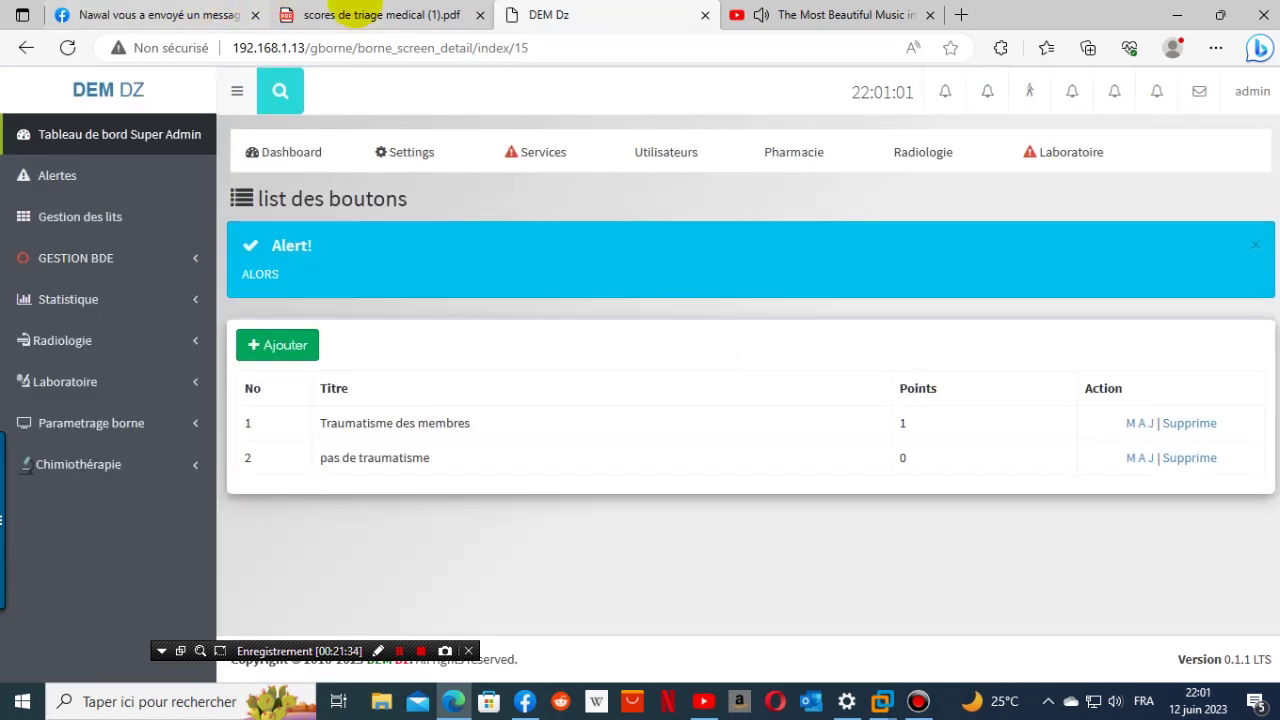
# - Add the 'contusion abdominale' button worth 2 points, copied from the PDF
pyautogui.click(370, 15)
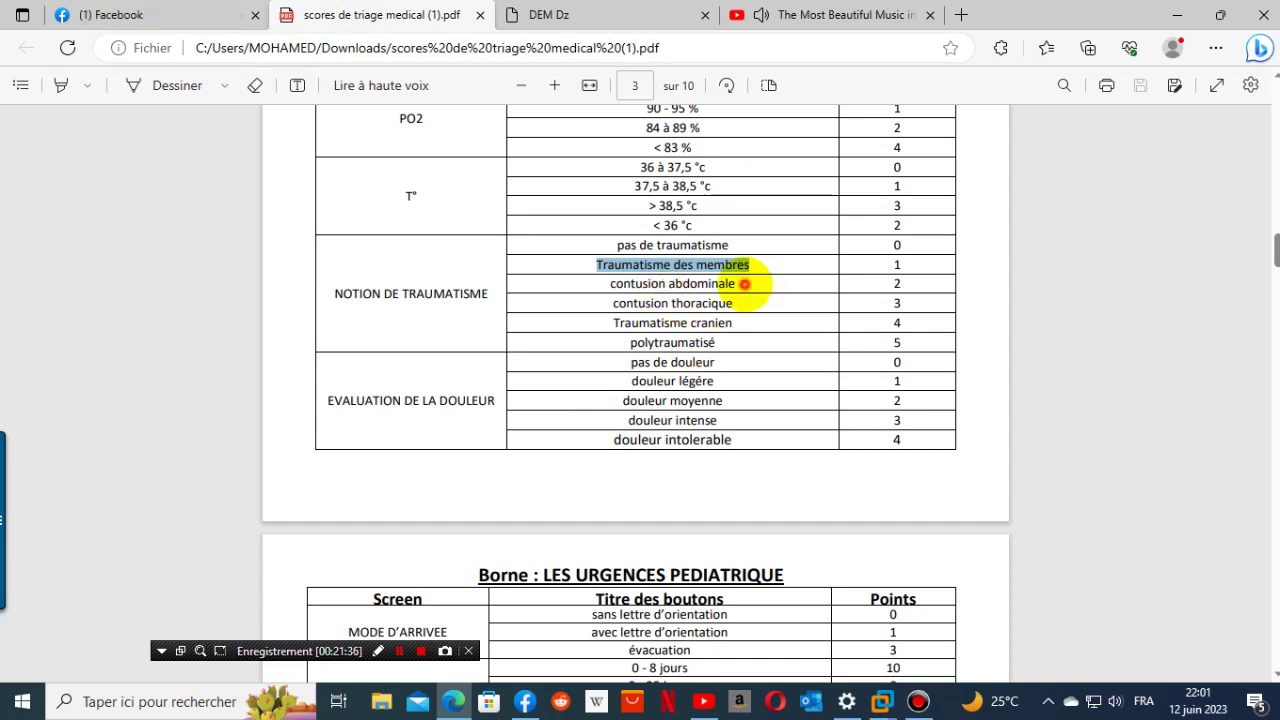
pyautogui.moveTo(744, 284); pyautogui.dragTo(603, 286)
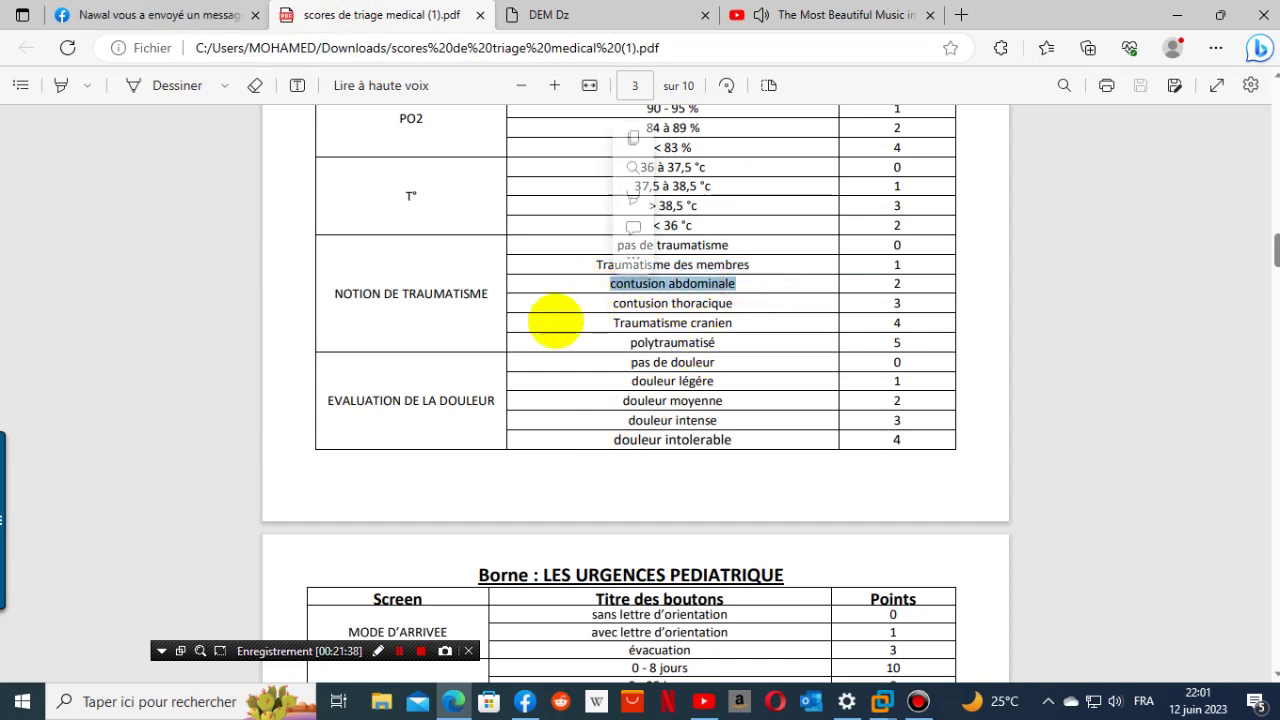
pyautogui.rightClick(637, 285)
pyautogui.click(694, 366)
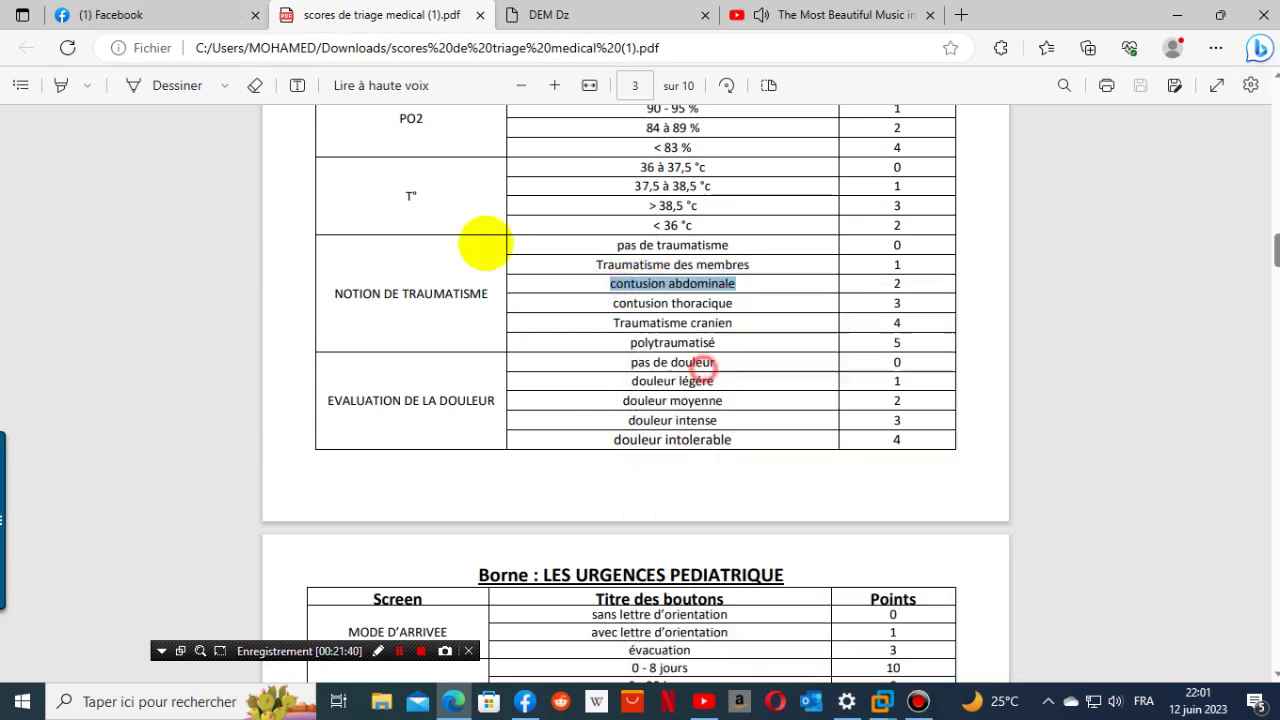
pyautogui.click(565, 15)
pyautogui.click(300, 344)
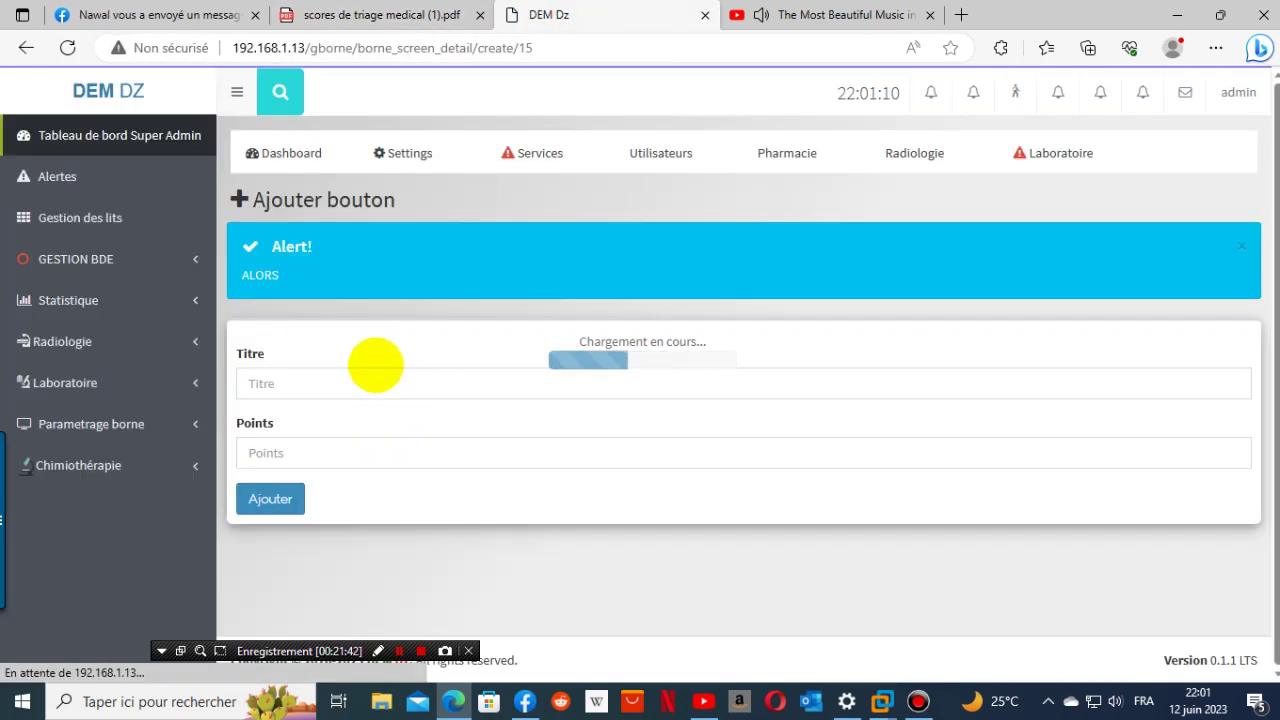
pyautogui.click(358, 386)
pyautogui.rightClick(358, 388)
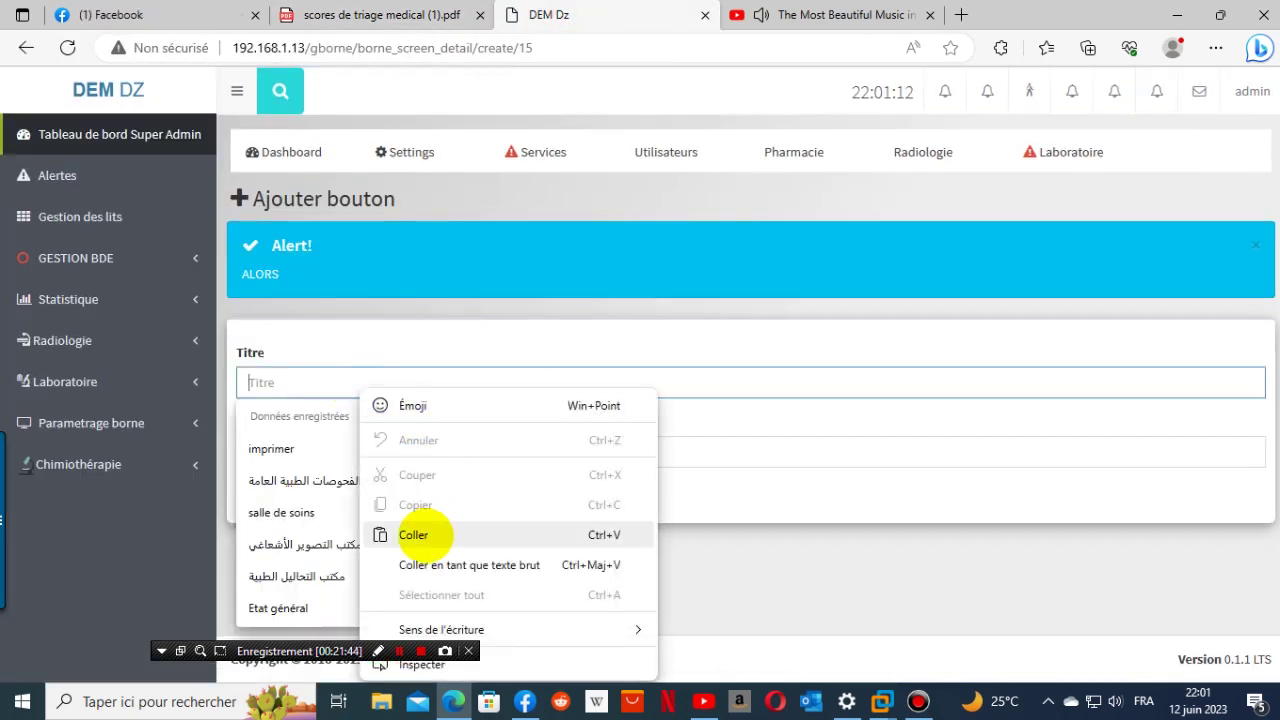
pyautogui.click(414, 531)
pyautogui.click(318, 456)
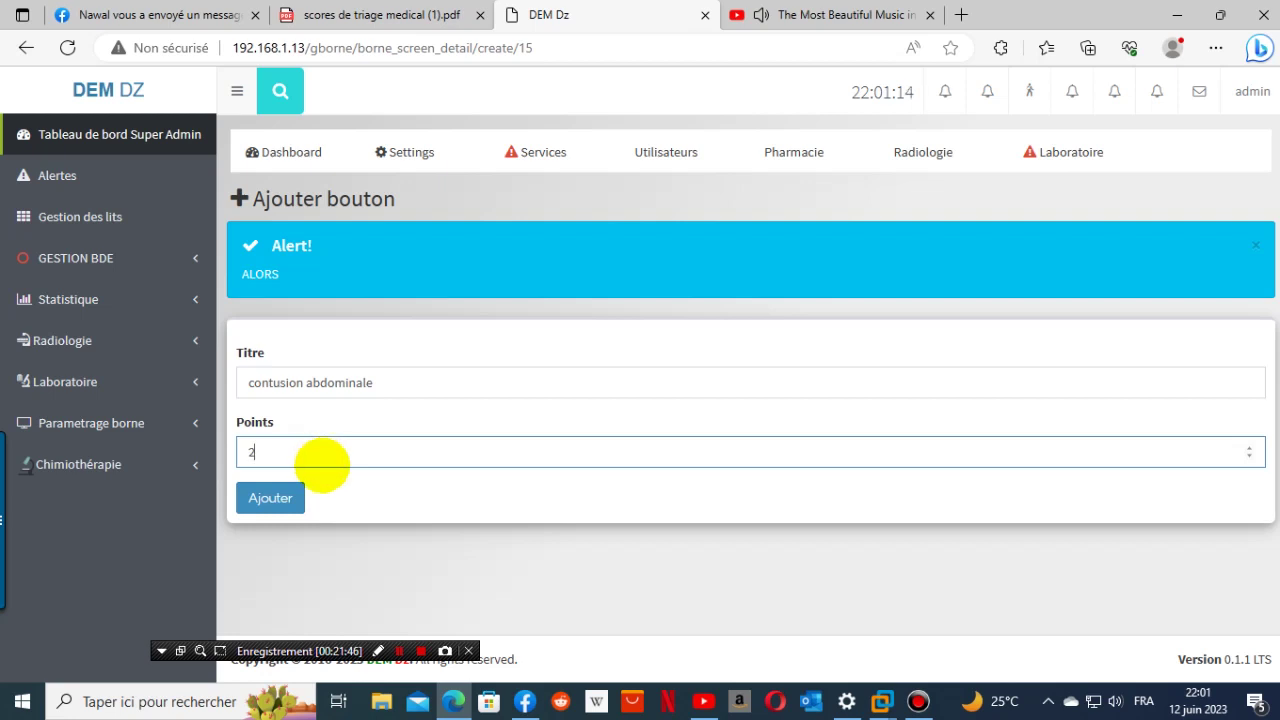
pyautogui.write('2')
pyautogui.click(270, 498)
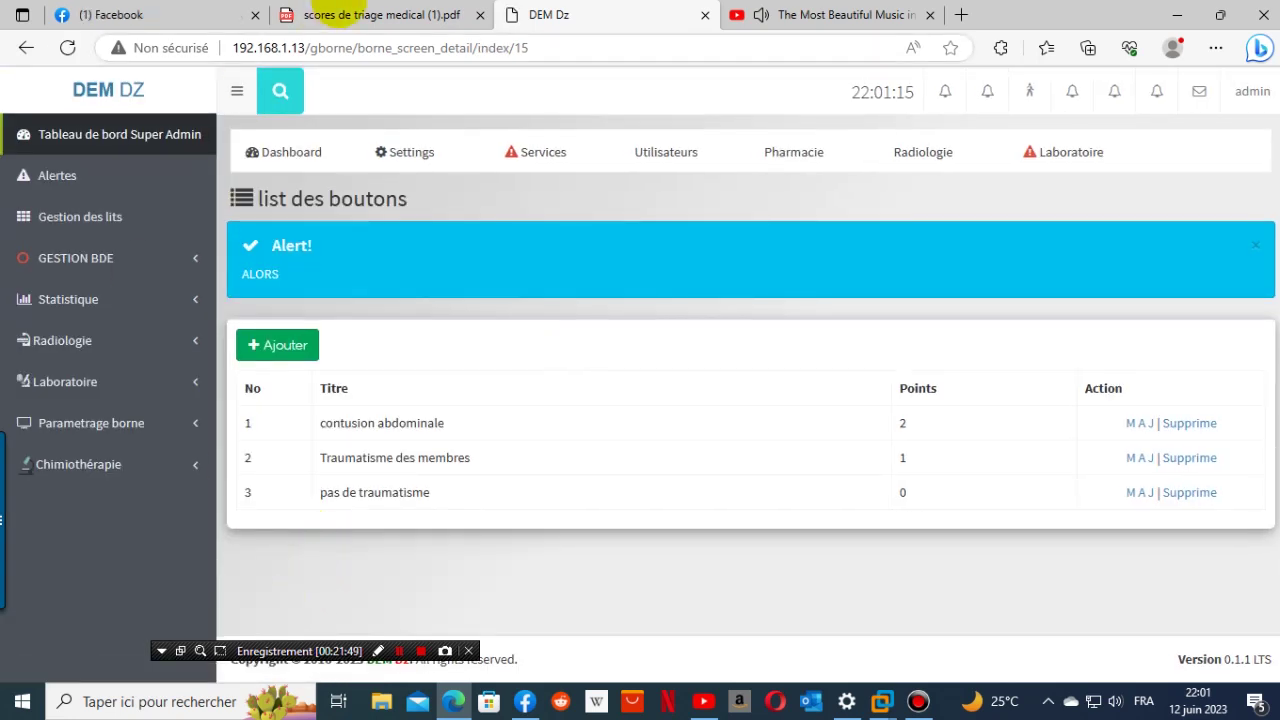
# - Copy 'contusion thoracique' from the triage PDF into the new button's title
pyautogui.click(345, 14)
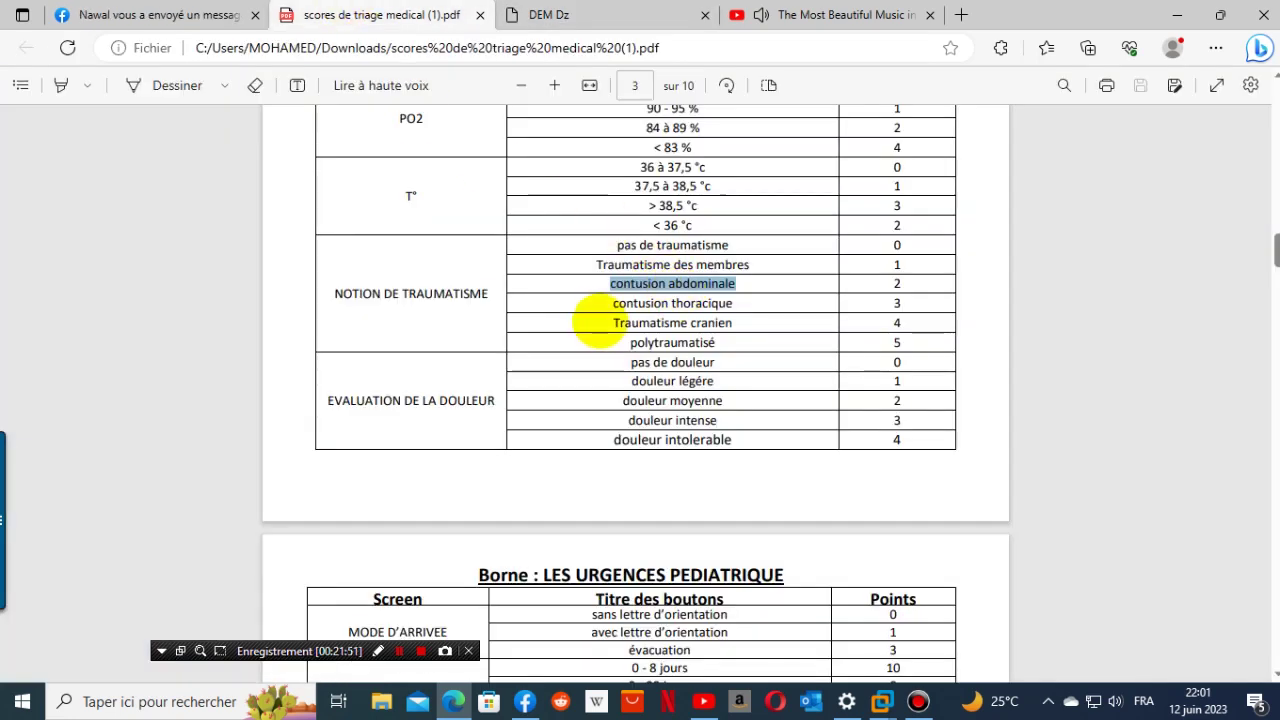
pyautogui.moveTo(608, 310); pyautogui.dragTo(757, 302)
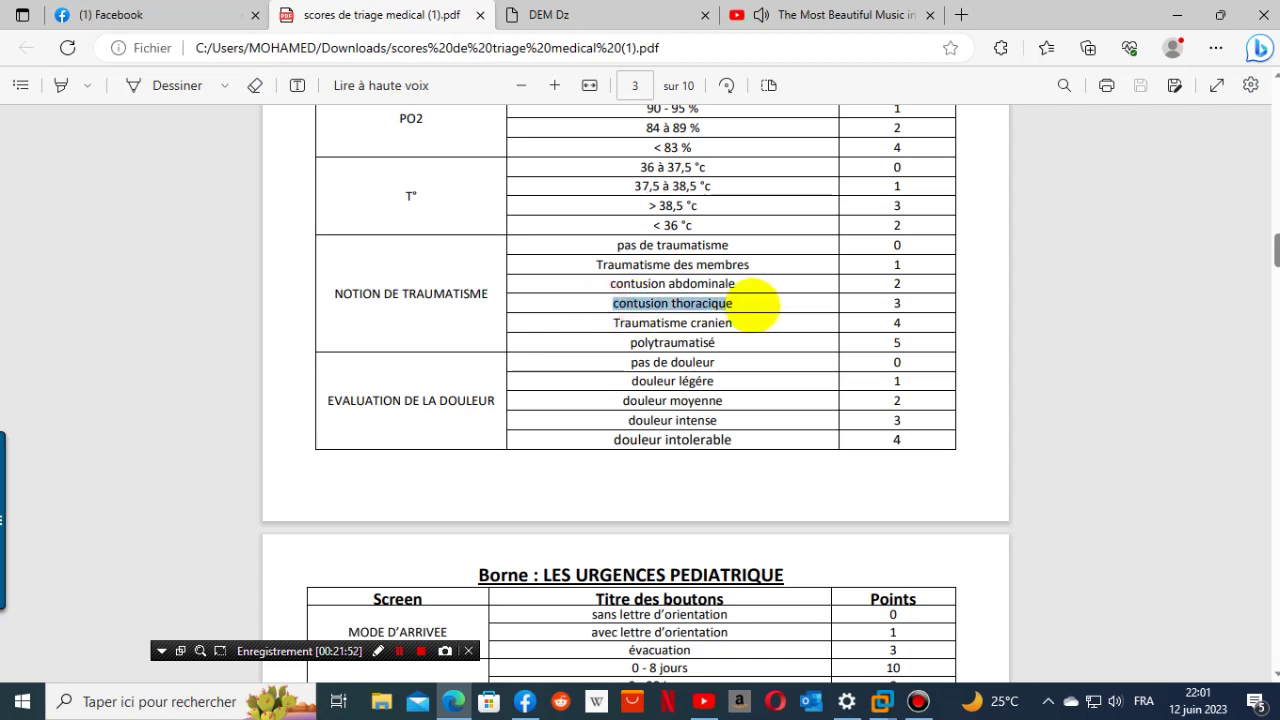
pyautogui.rightClick(735, 305)
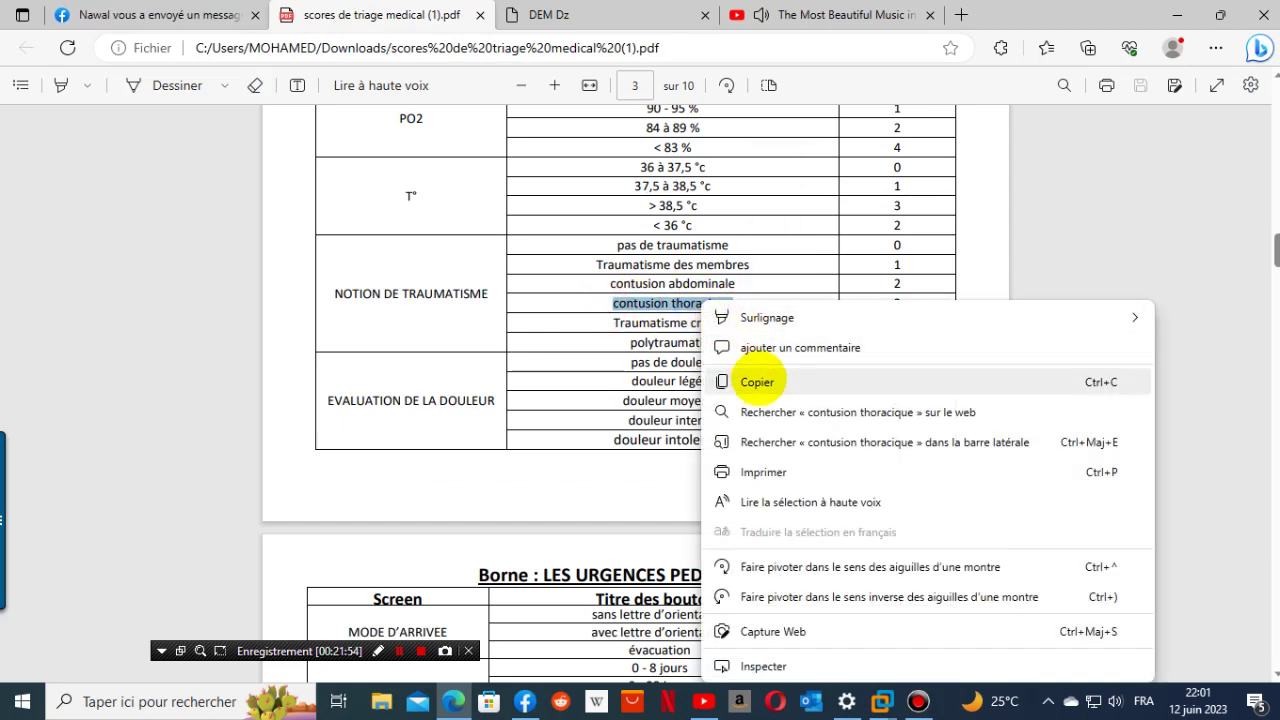
pyautogui.click(758, 378)
pyautogui.click(628, 22)
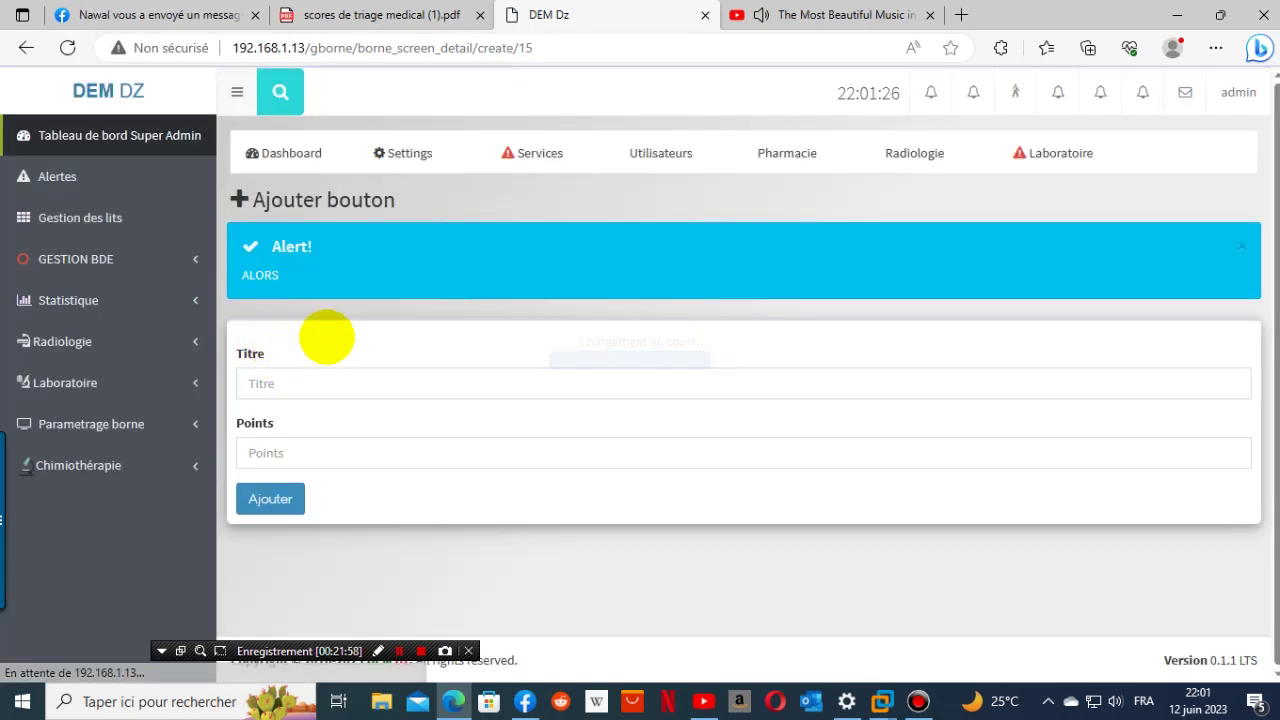
pyautogui.rightClick(323, 378)
pyautogui.click(398, 523)
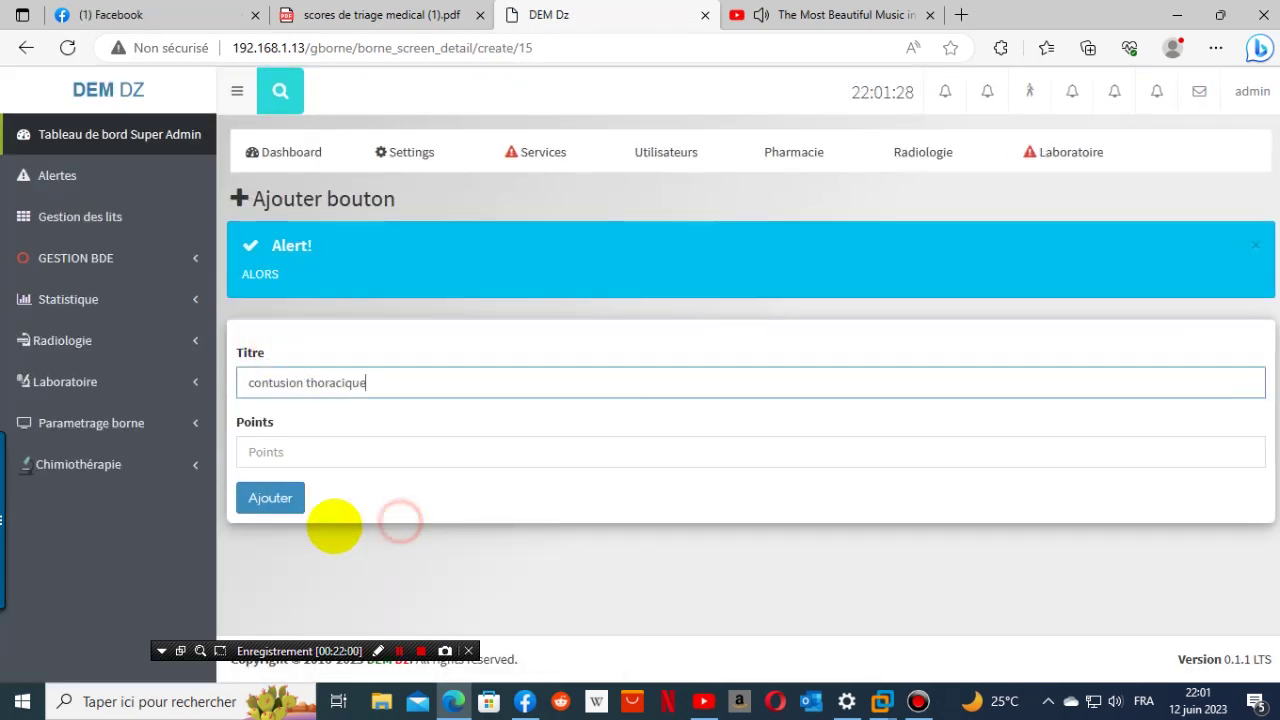
pyautogui.click(294, 450)
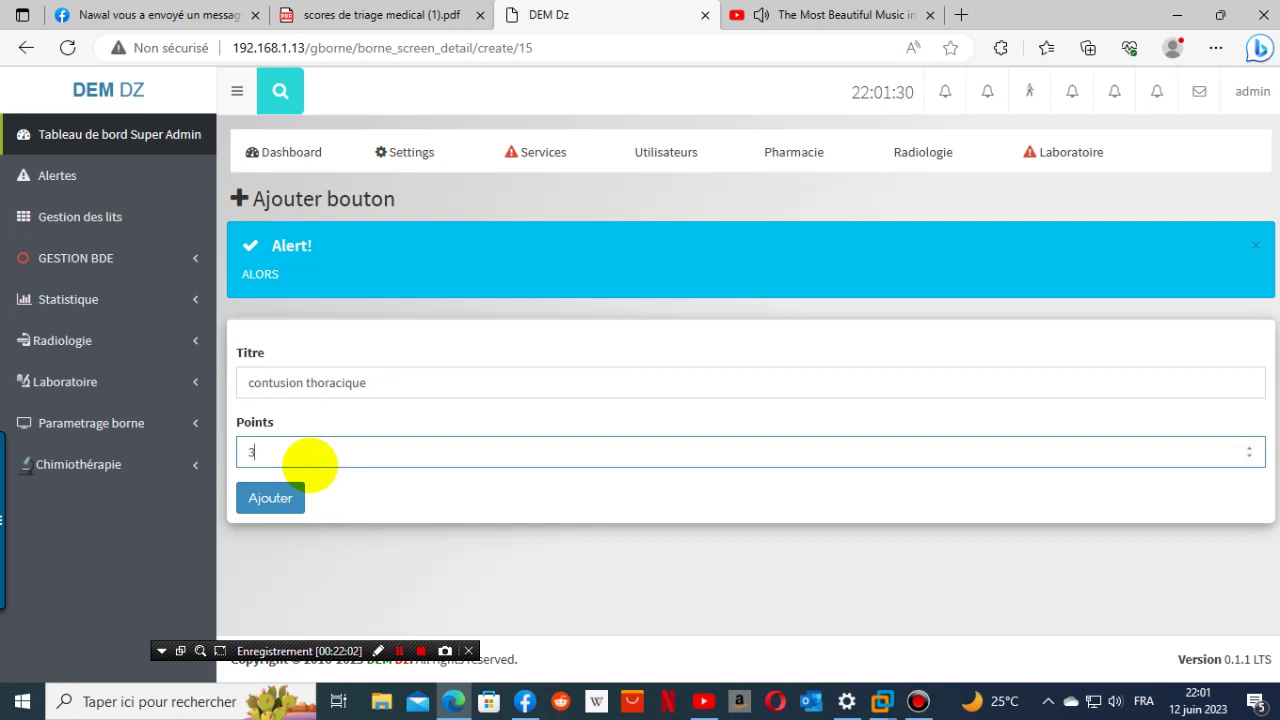
# - Copy 'Traumatisme cranien' from the PDF and save 'contusion thoracique' with 3 points
pyautogui.click(380, 12)
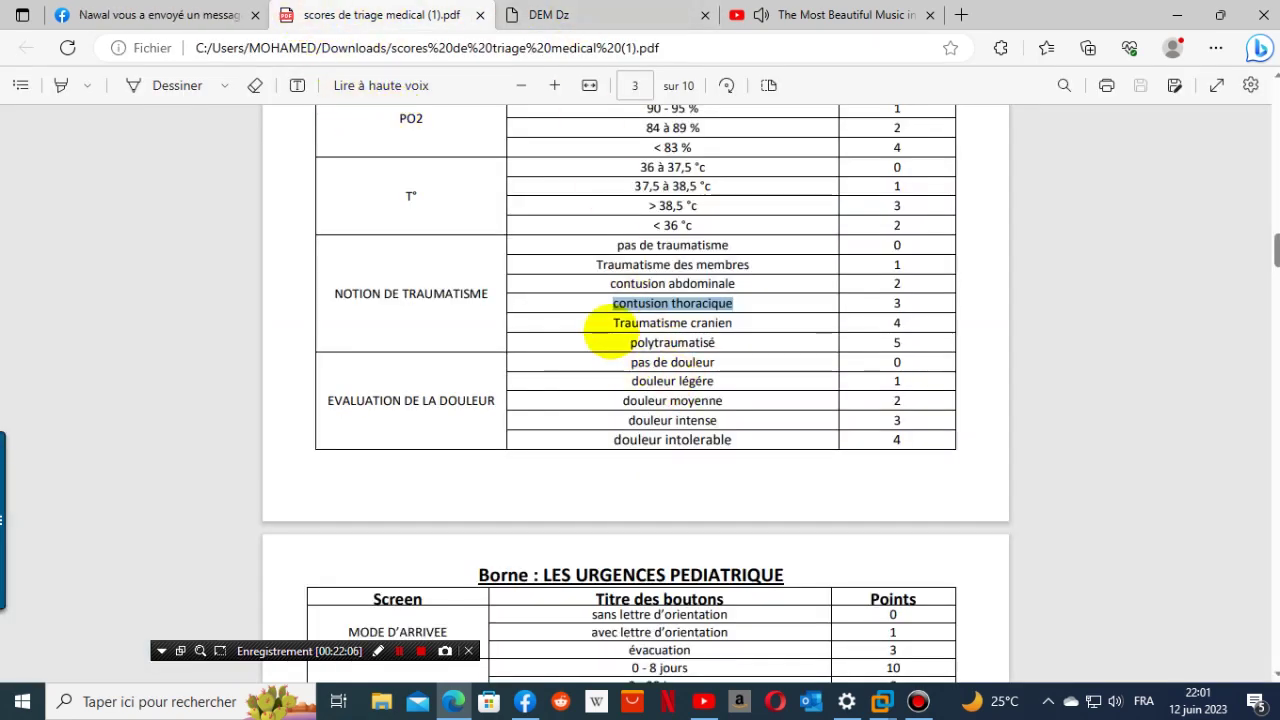
pyautogui.moveTo(611, 325); pyautogui.dragTo(760, 323)
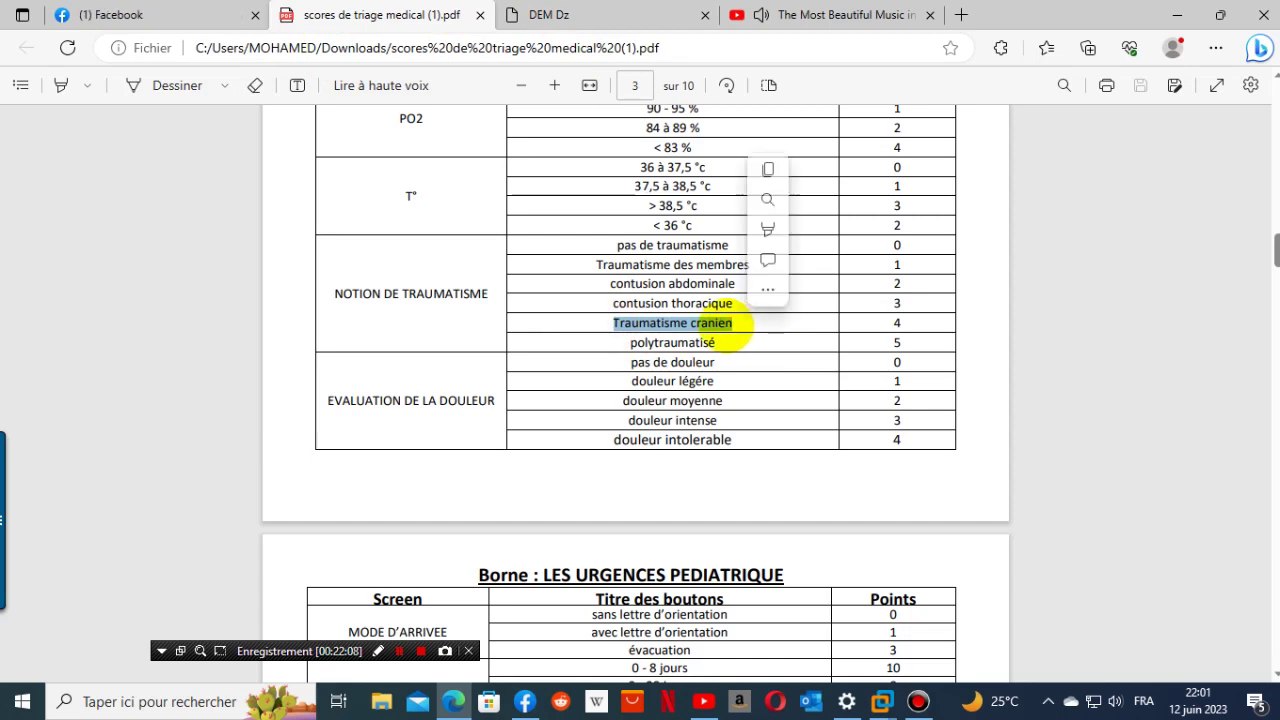
pyautogui.rightClick(735, 330)
pyautogui.click(805, 380)
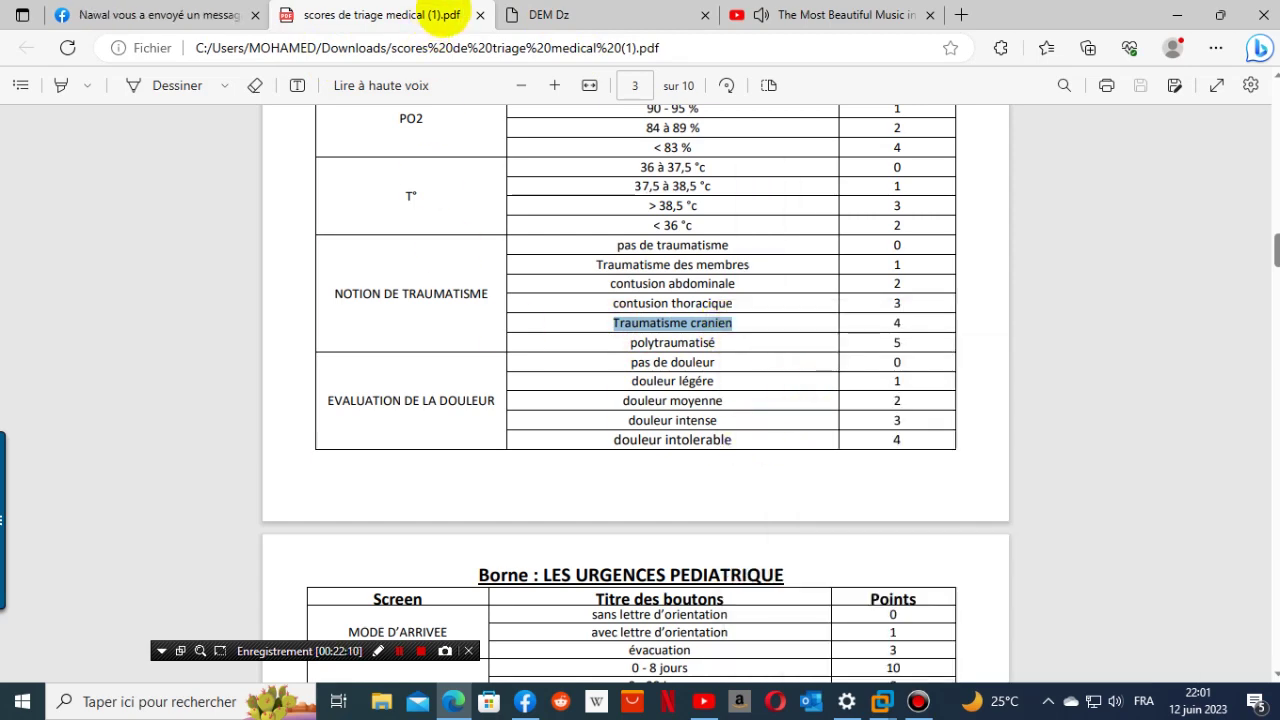
pyautogui.click(548, 15)
pyautogui.click(274, 495)
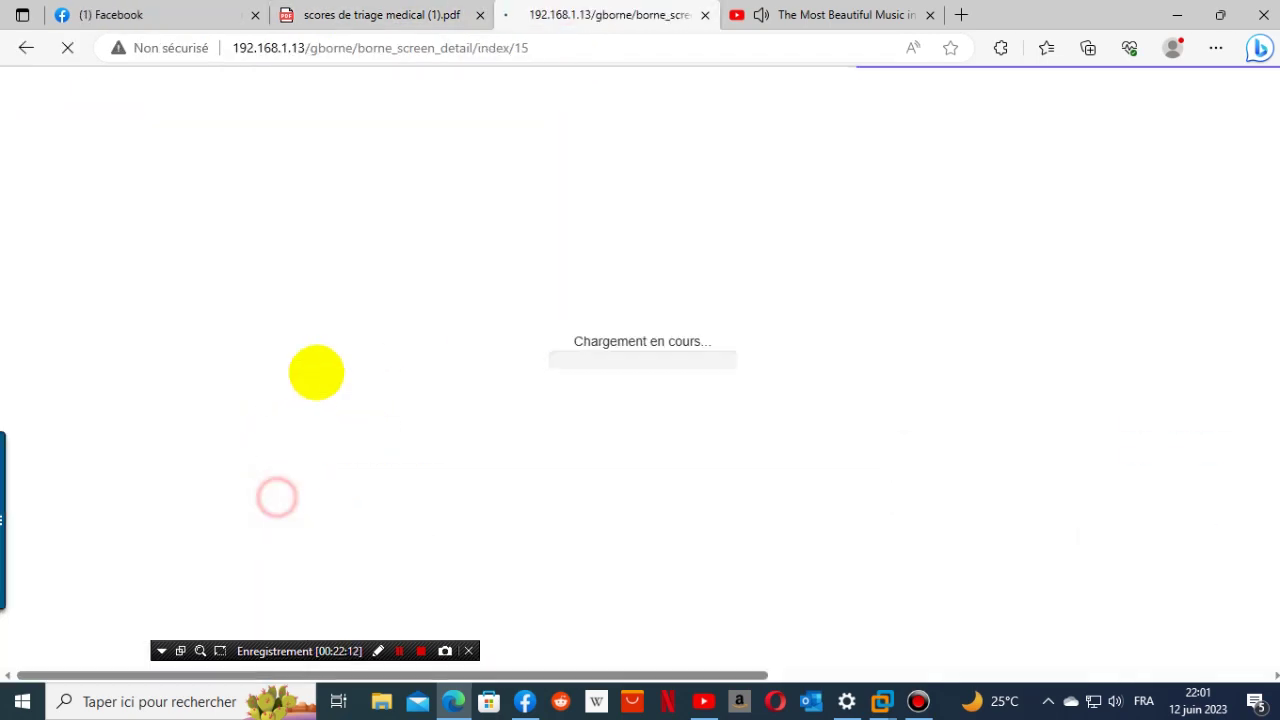
# - Add the 'Traumatisme cranien' button worth 4 points
pyautogui.click(306, 346)
pyautogui.click(356, 390)
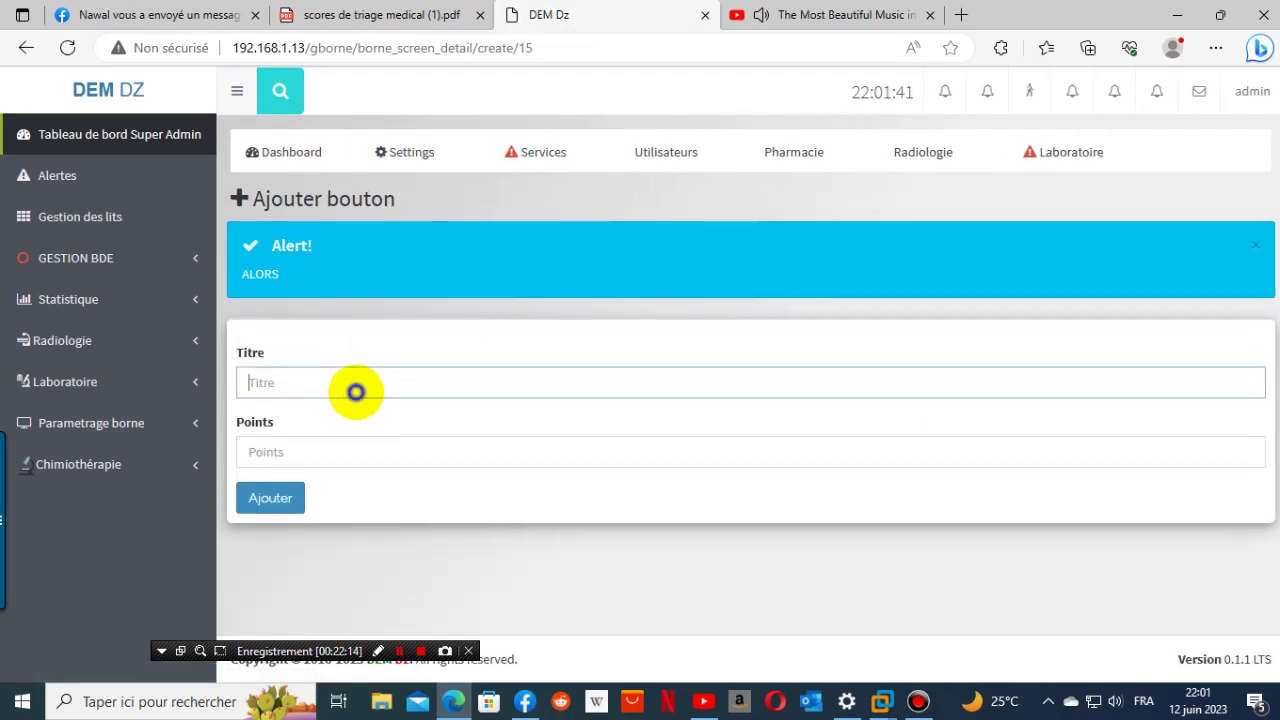
pyautogui.rightClick(356, 391)
pyautogui.click(443, 248)
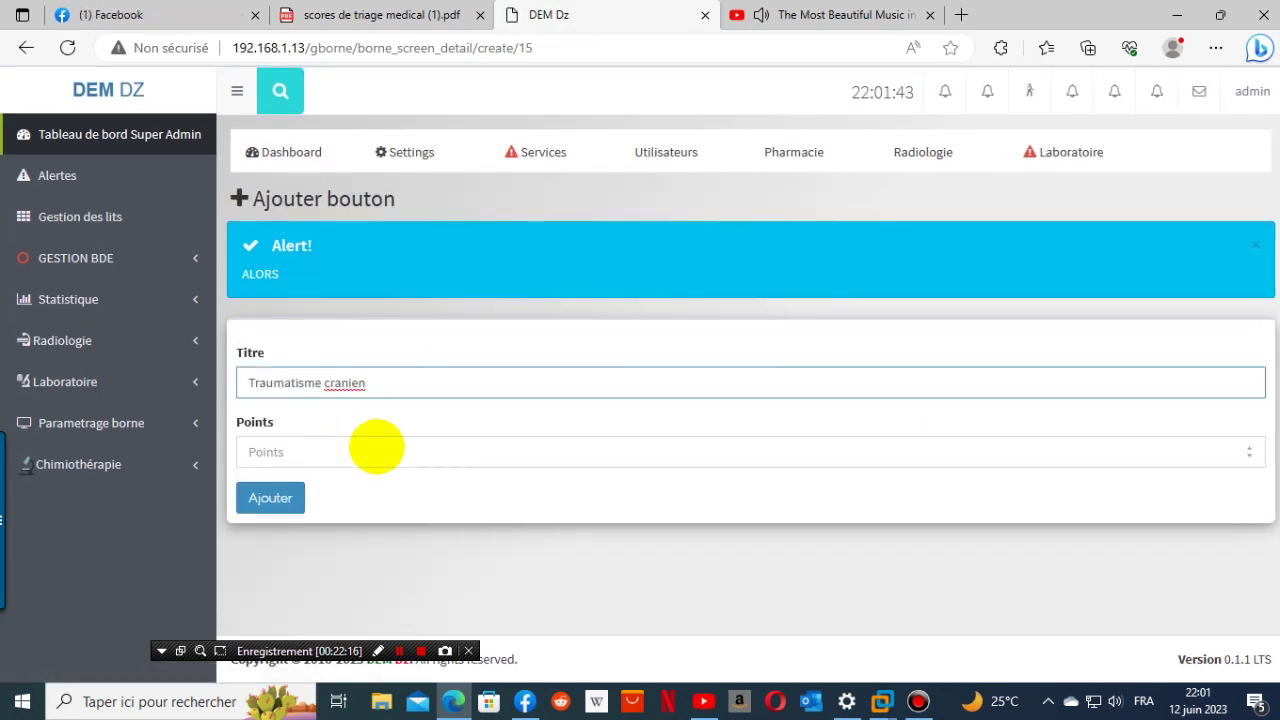
pyautogui.click(376, 449)
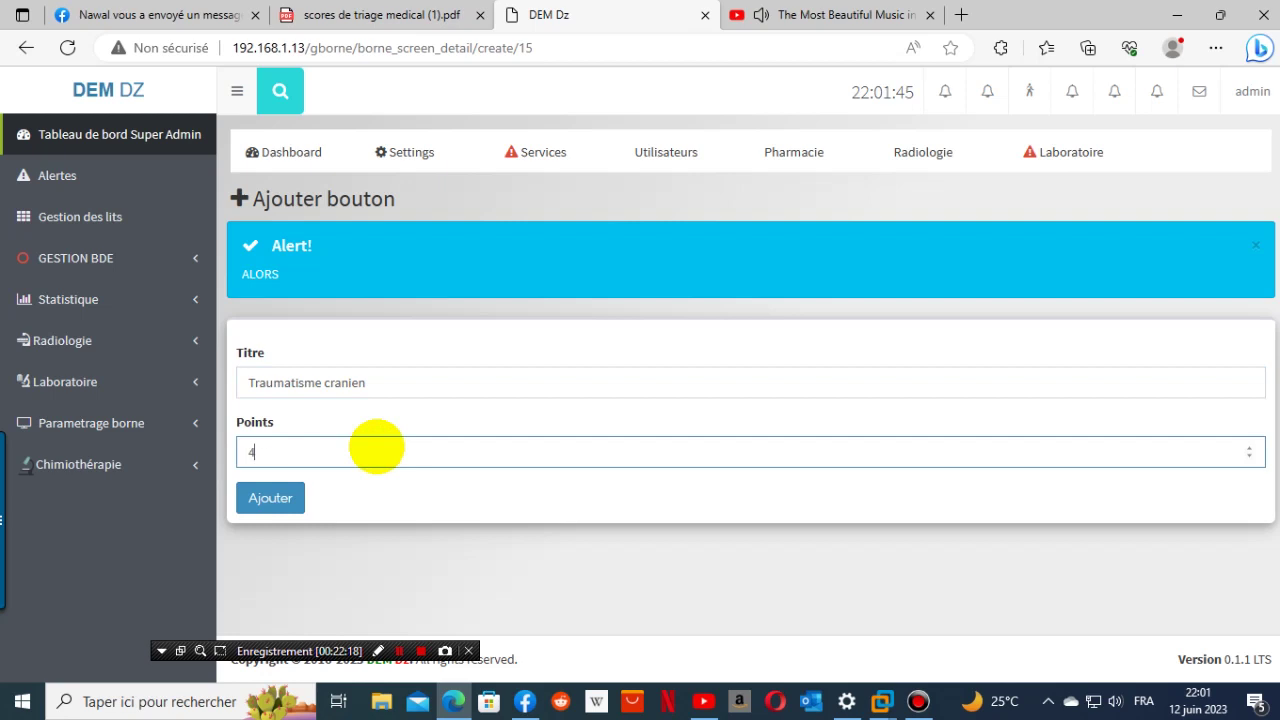
pyautogui.click(463, 390)
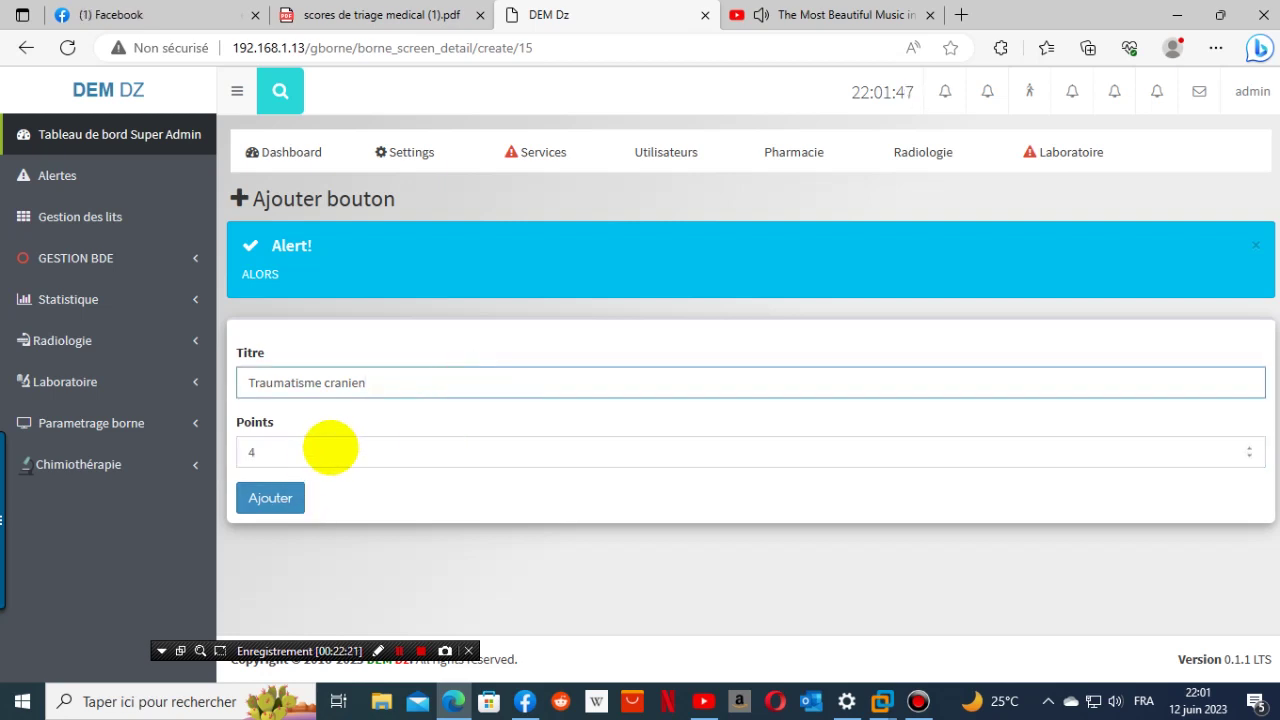
pyautogui.click(338, 445)
pyautogui.click(362, 375)
pyautogui.click(314, 443)
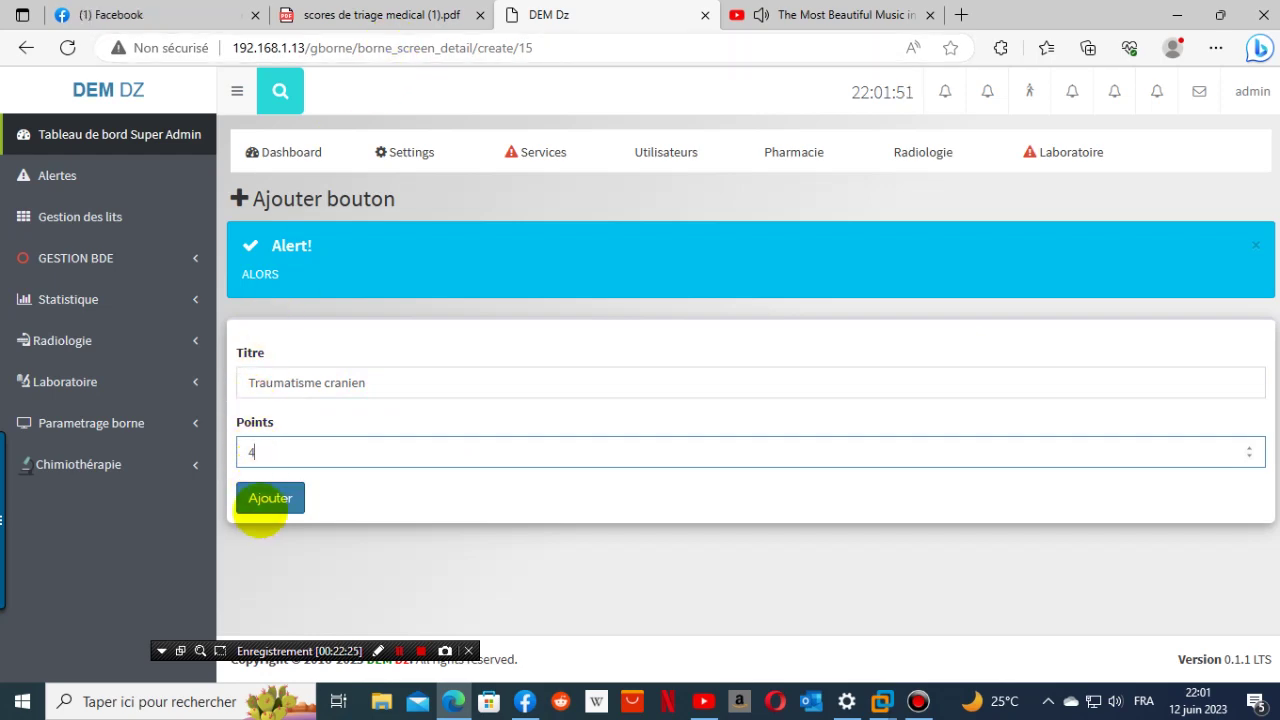
pyautogui.click(268, 499)
# - Copy 'polytraumatisé' from the PDF and paste it as a new button's title
pyautogui.click(428, 20)
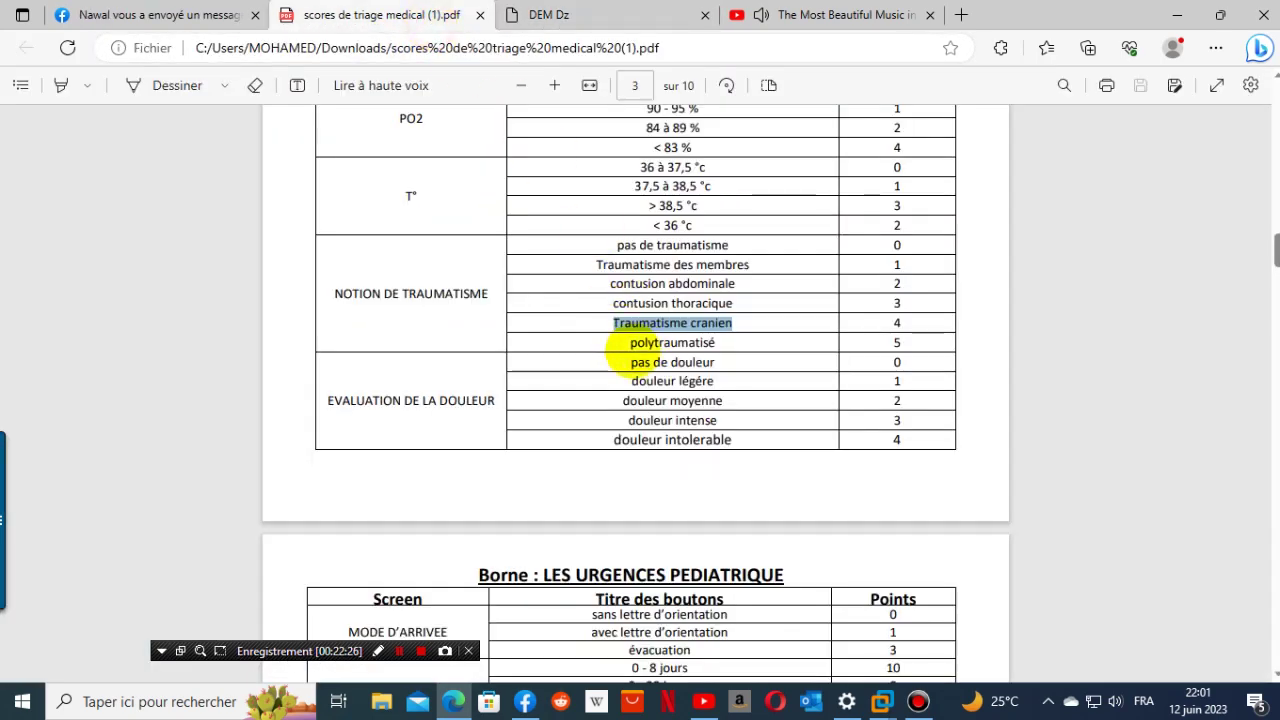
pyautogui.rightClick(717, 342)
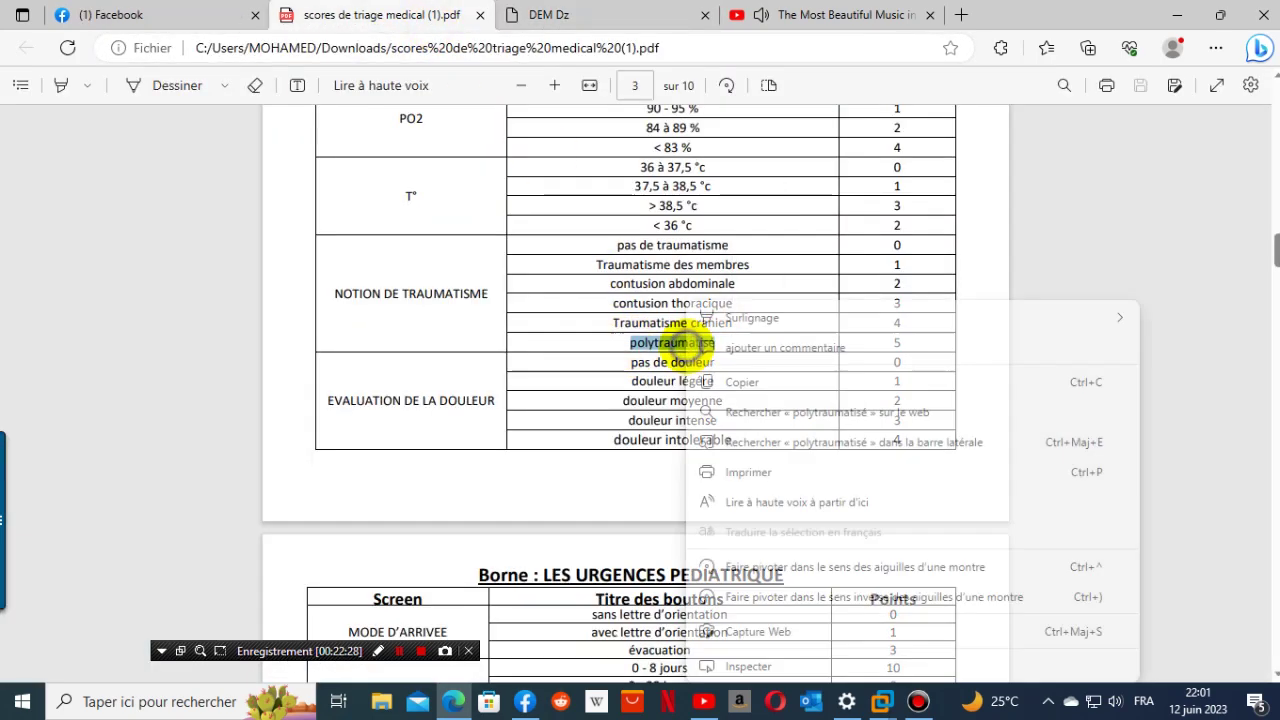
pyautogui.click(721, 378)
pyautogui.click(548, 15)
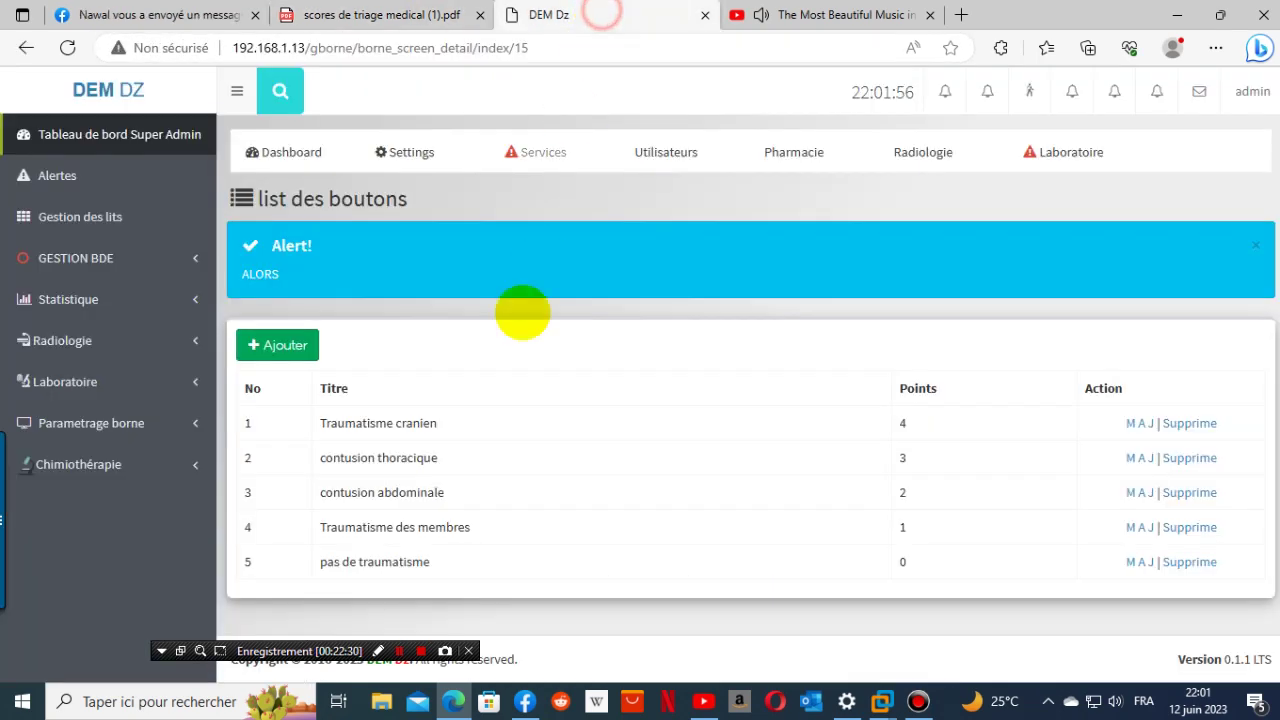
pyautogui.click(284, 347)
pyautogui.click(457, 380)
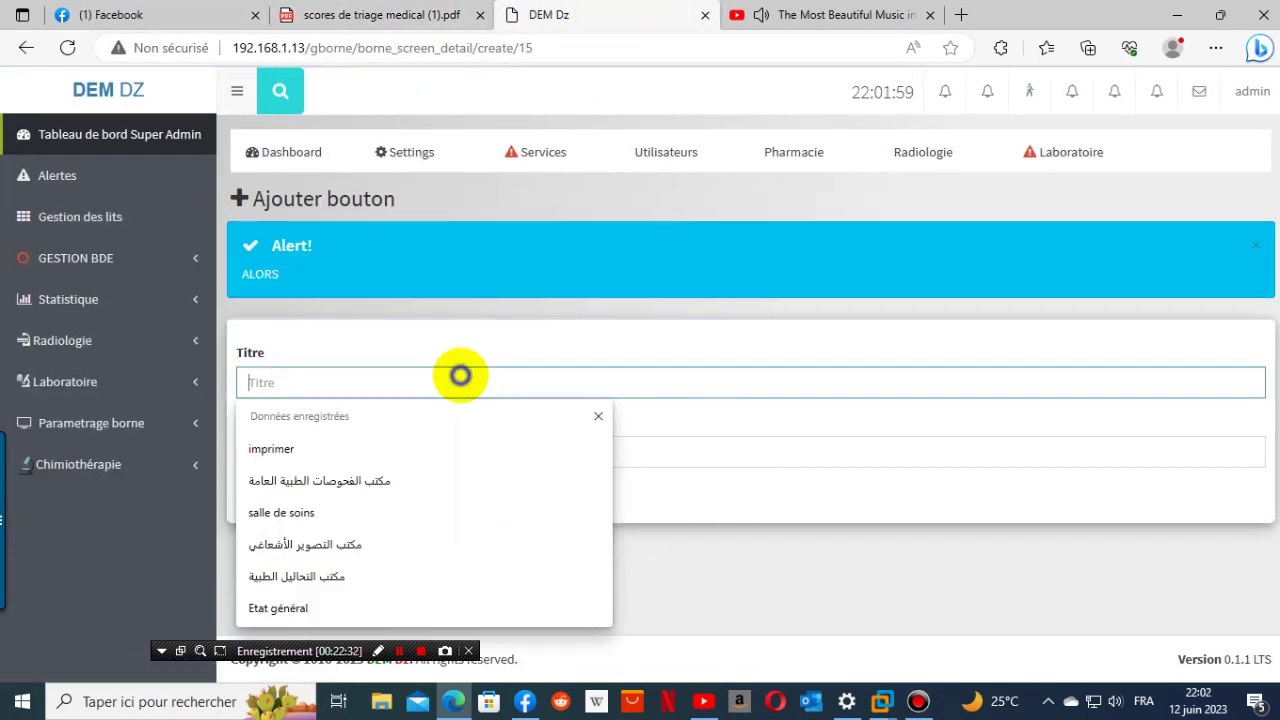
pyautogui.rightClick(460, 380)
pyautogui.click(514, 521)
# - Paste the score 5 from the PDF into Points and save the polytraumatisé button
pyautogui.click(398, 15)
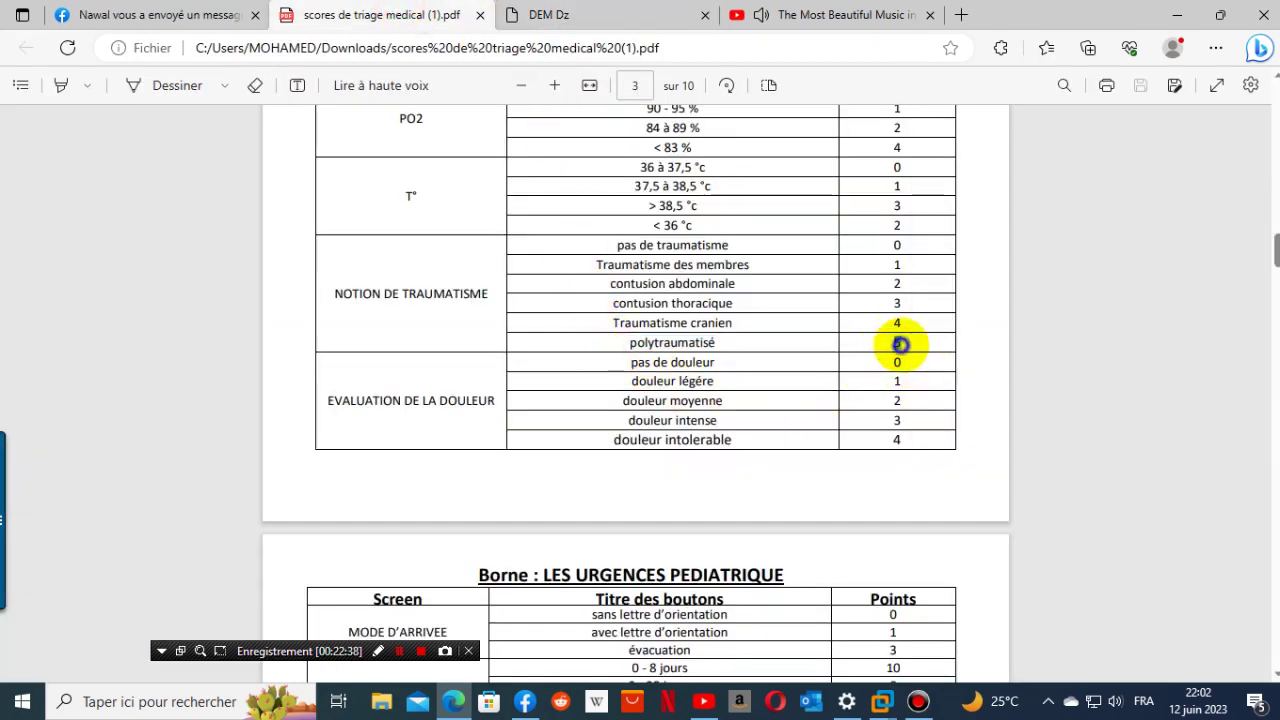
pyautogui.rightClick(900, 344)
pyautogui.click(571, 388)
pyautogui.click(597, 16)
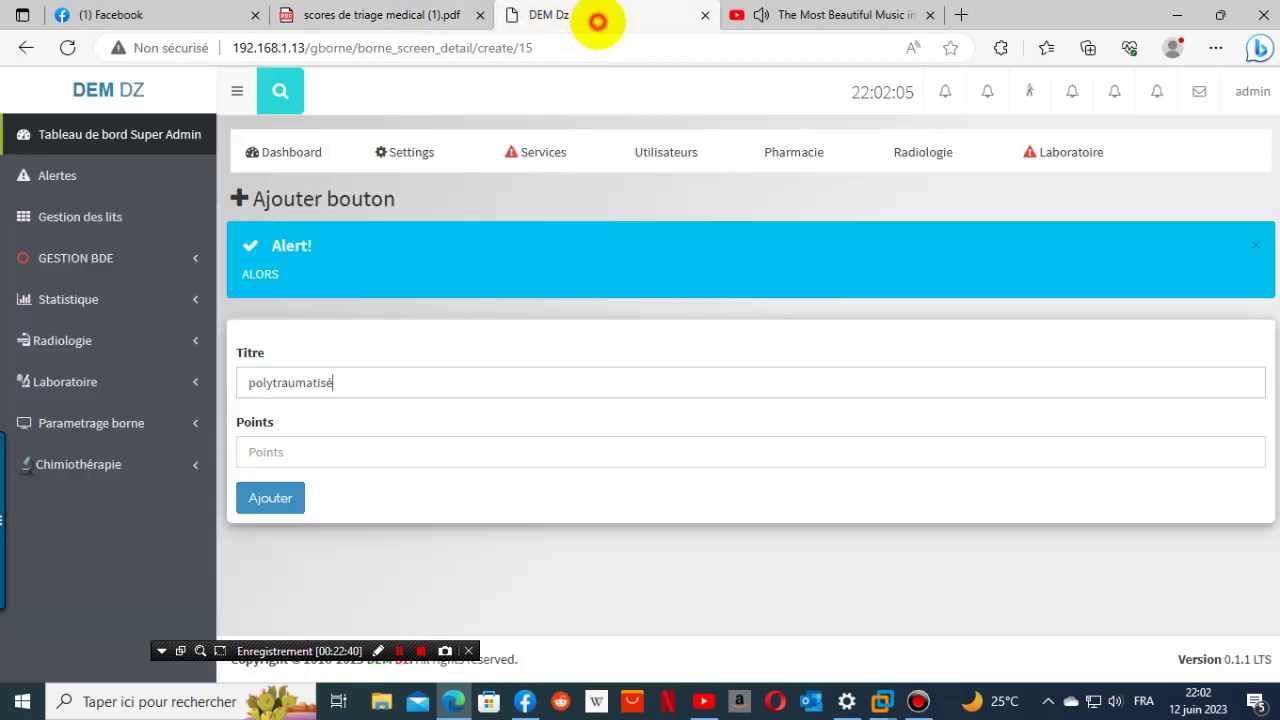
pyautogui.click(323, 445)
pyautogui.rightClick(320, 450)
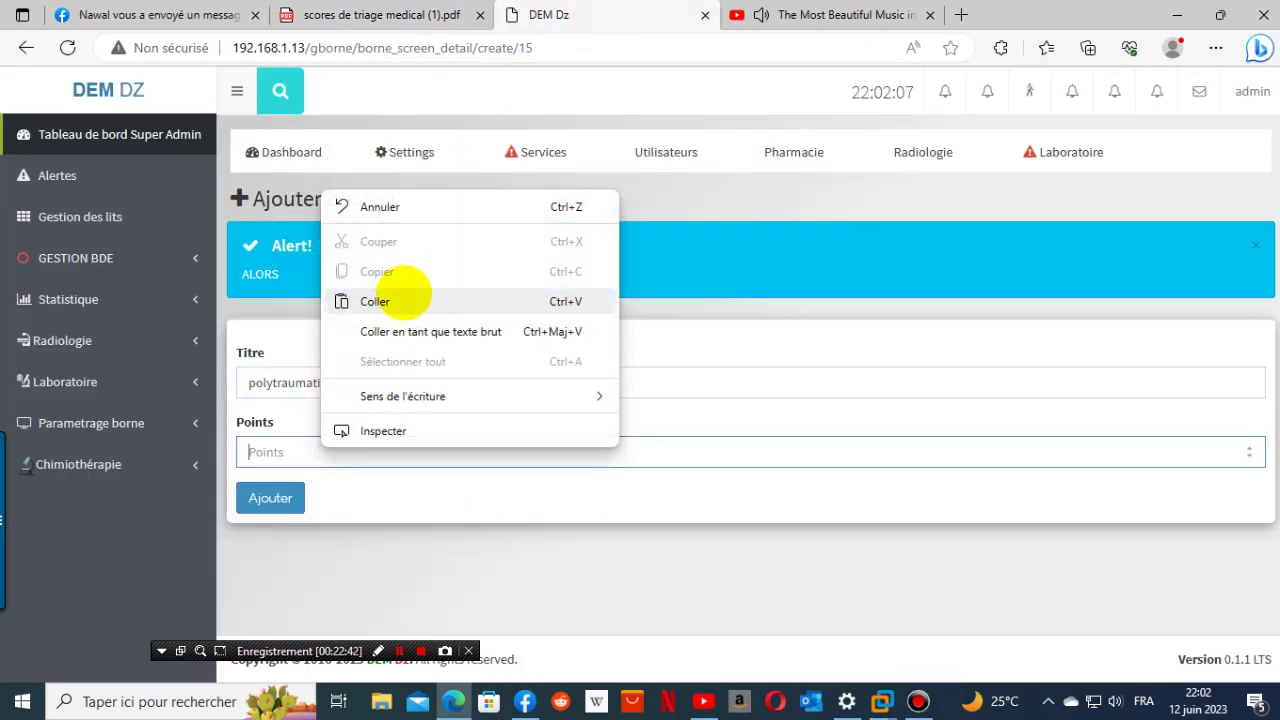
pyautogui.click(375, 301)
pyautogui.click(270, 497)
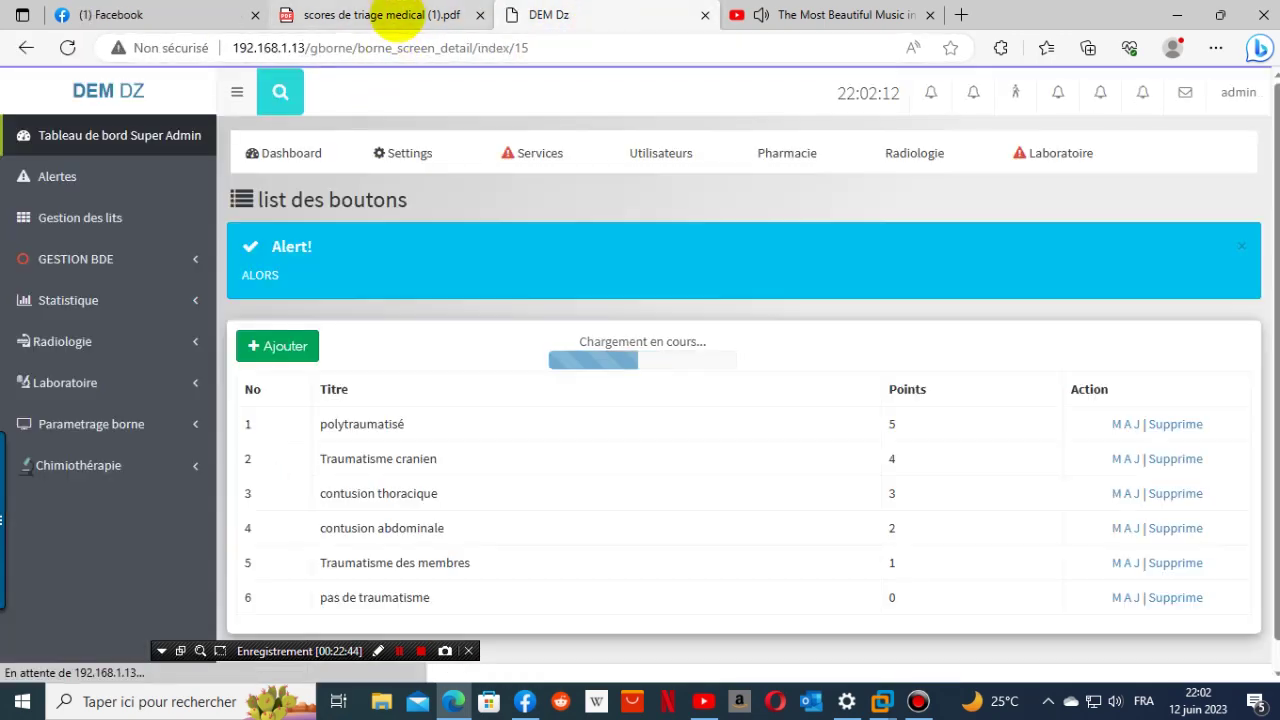
# - Copy the 'EVALUATION DE LA DOULEUR' heading from the triage PDF
pyautogui.click(383, 15)
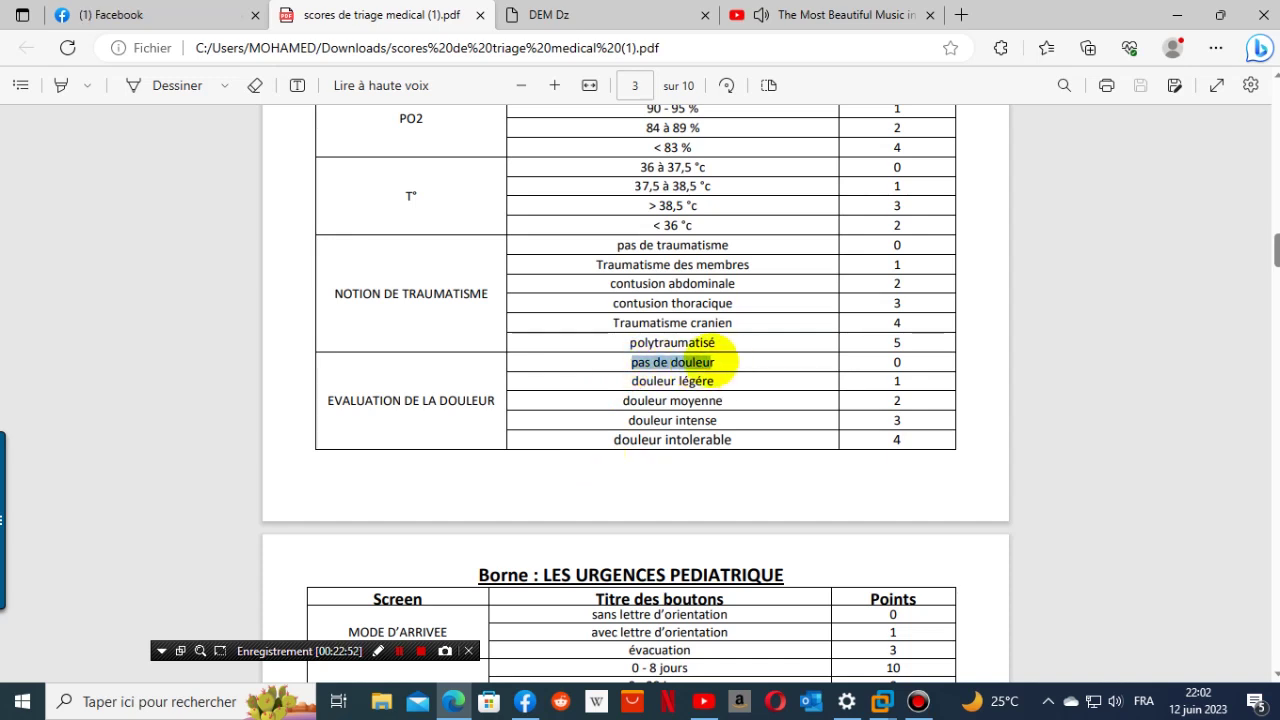
pyautogui.rightClick(721, 365)
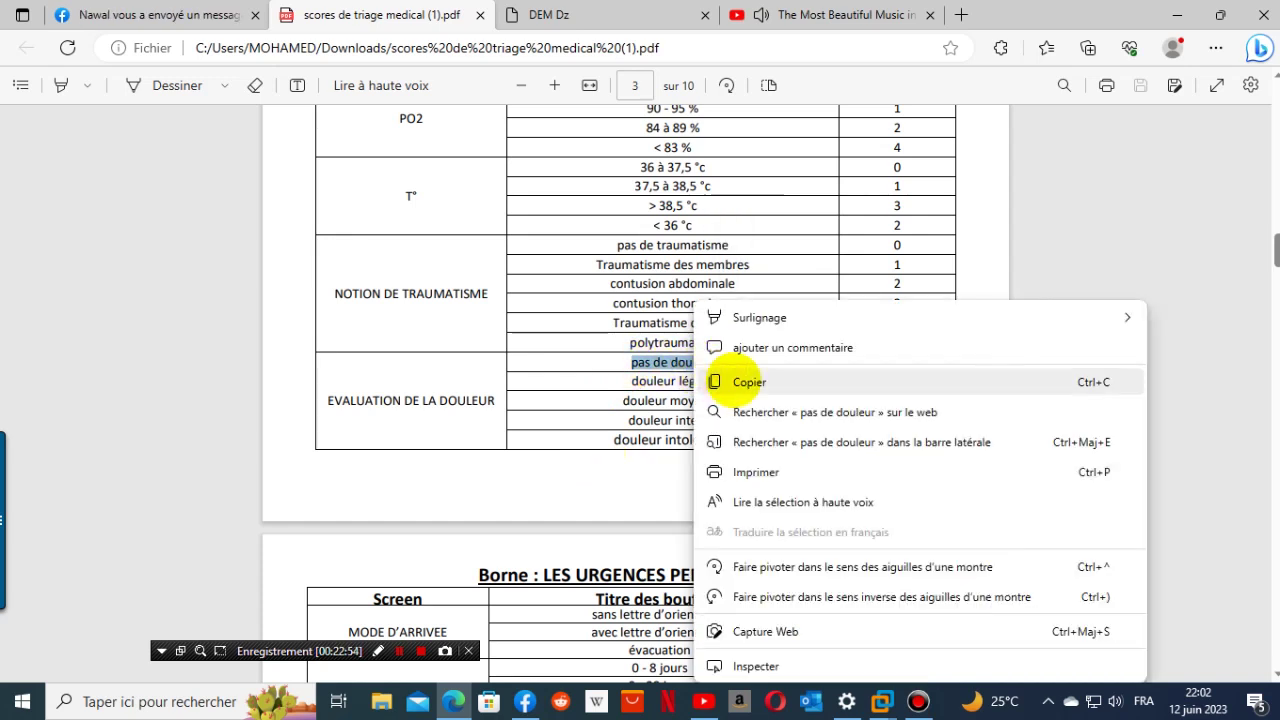
pyautogui.click(735, 380)
pyautogui.click(575, 15)
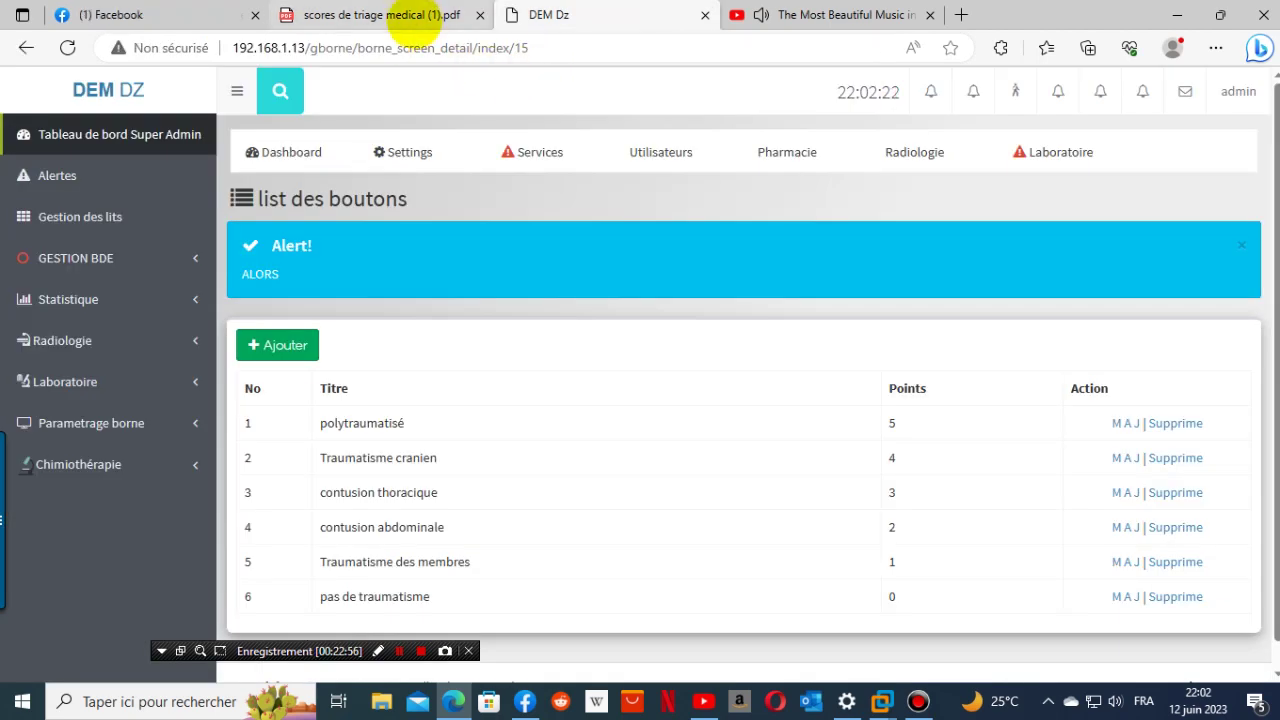
pyautogui.click(400, 15)
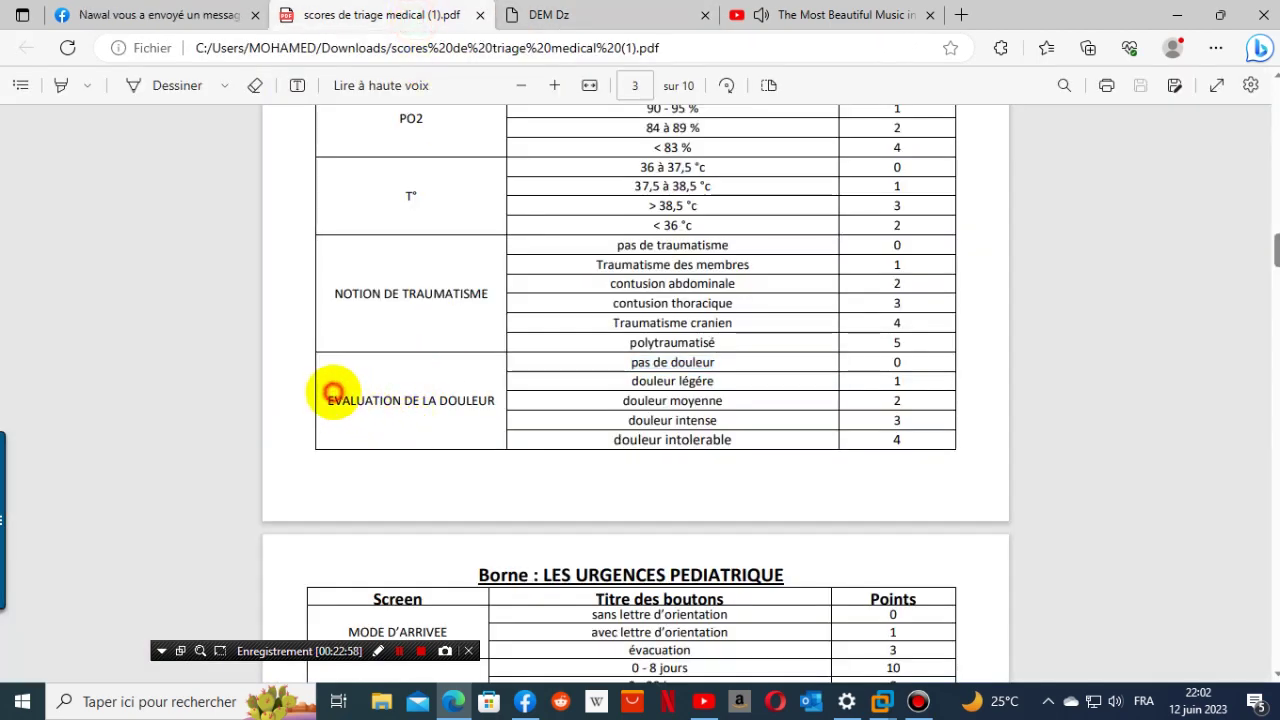
pyautogui.moveTo(328, 400); pyautogui.dragTo(490, 402)
pyautogui.hotkey('ctrl', 'c')
pyautogui.rightClick(478, 401)
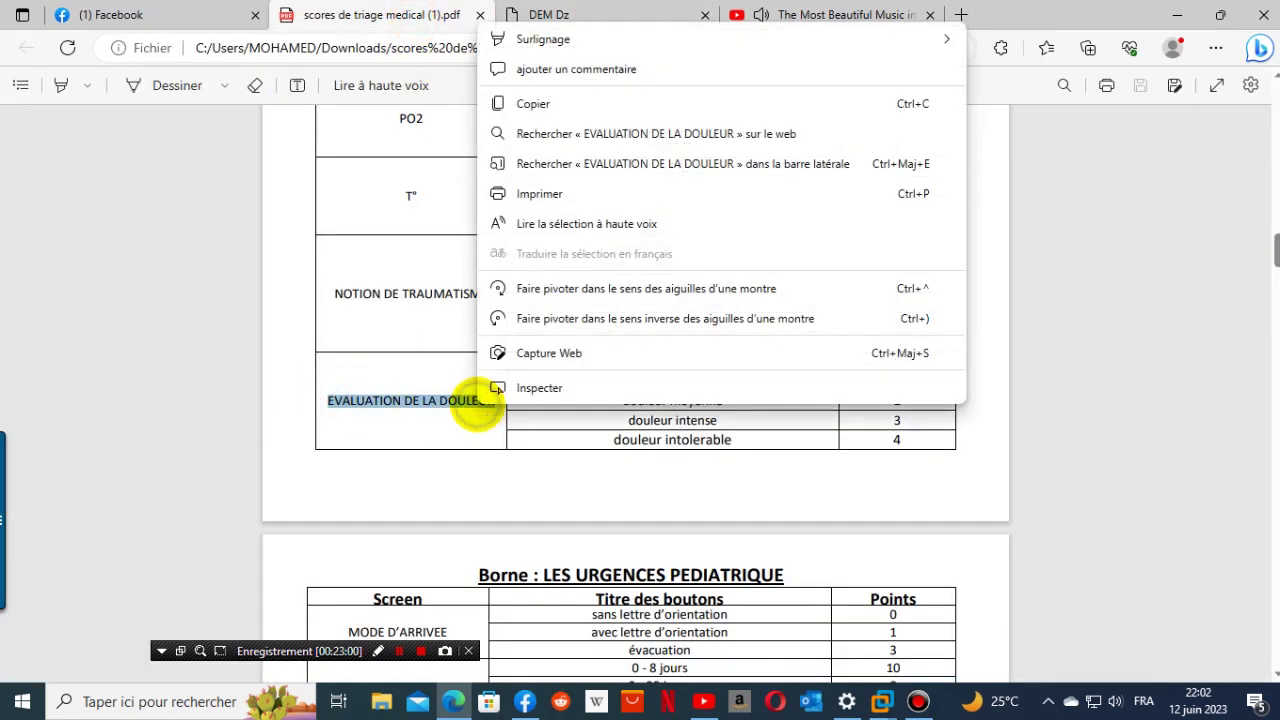
pyautogui.click(553, 103)
pyautogui.click(552, 15)
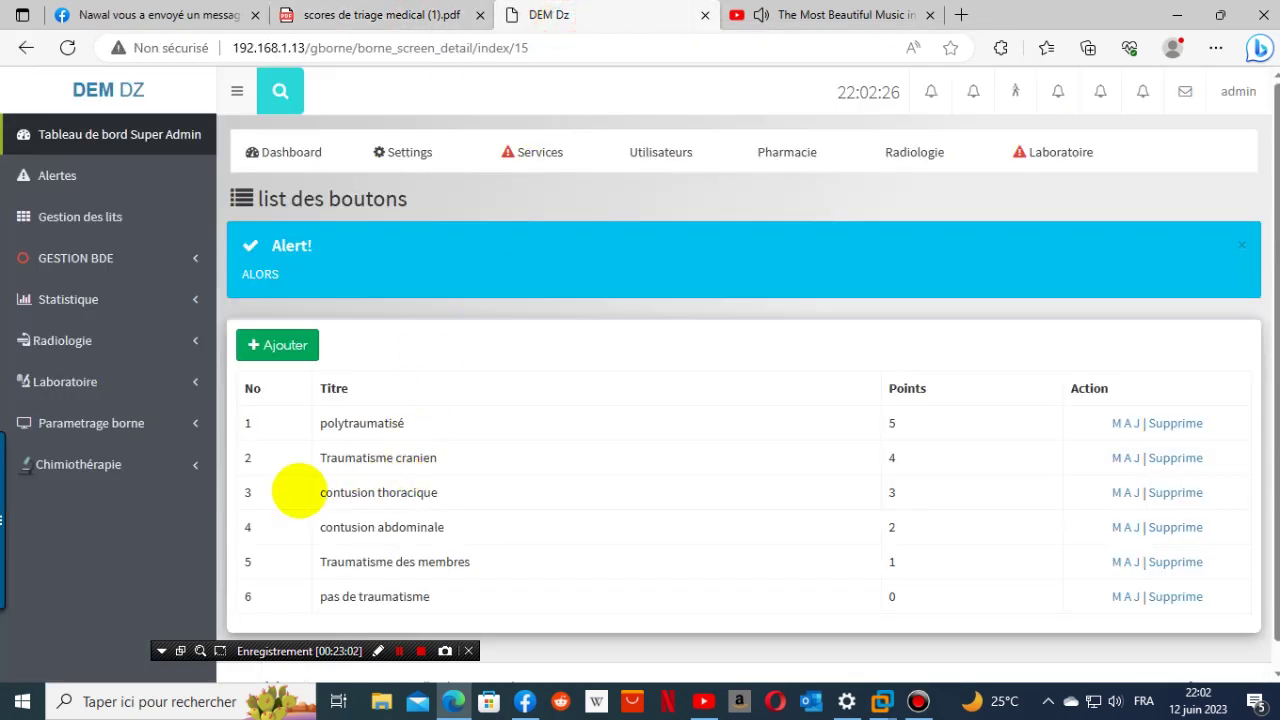
# - Open the Urgence kiosk's screen list under Parametrage borne > Borne
pyautogui.scroll(-1, 297, 490)
pyautogui.click(100, 396)
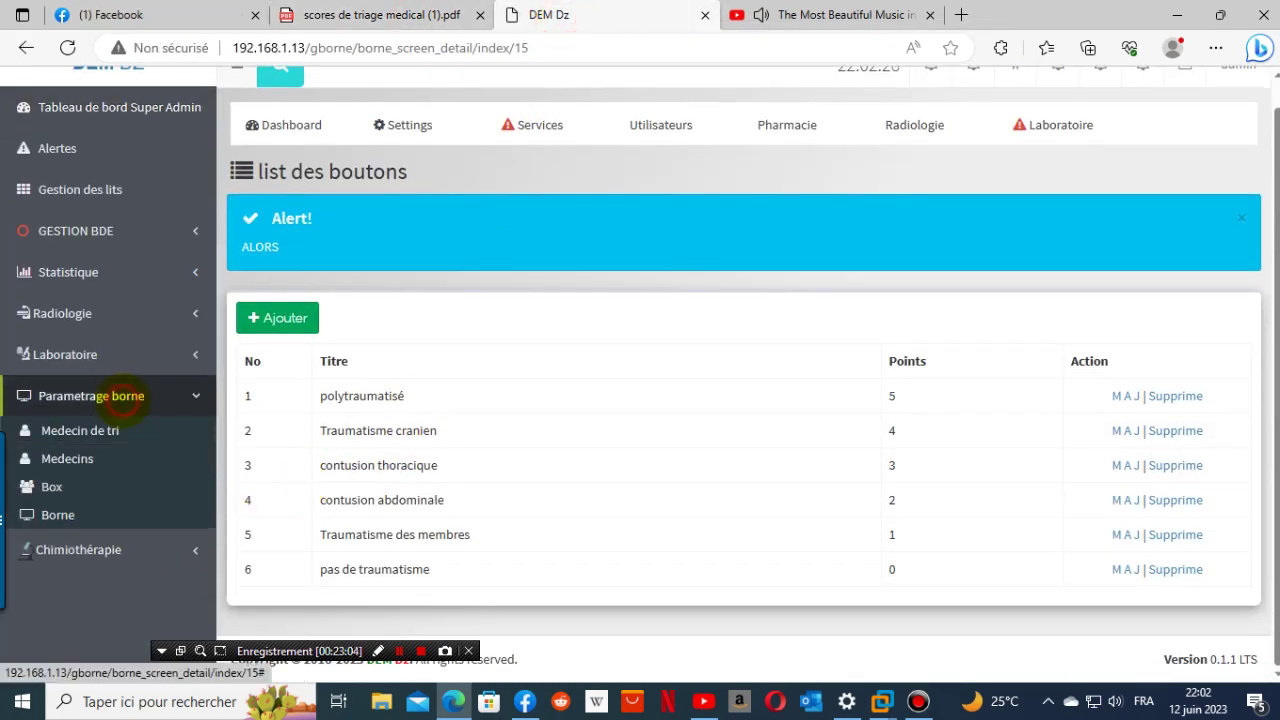
pyautogui.click(88, 514)
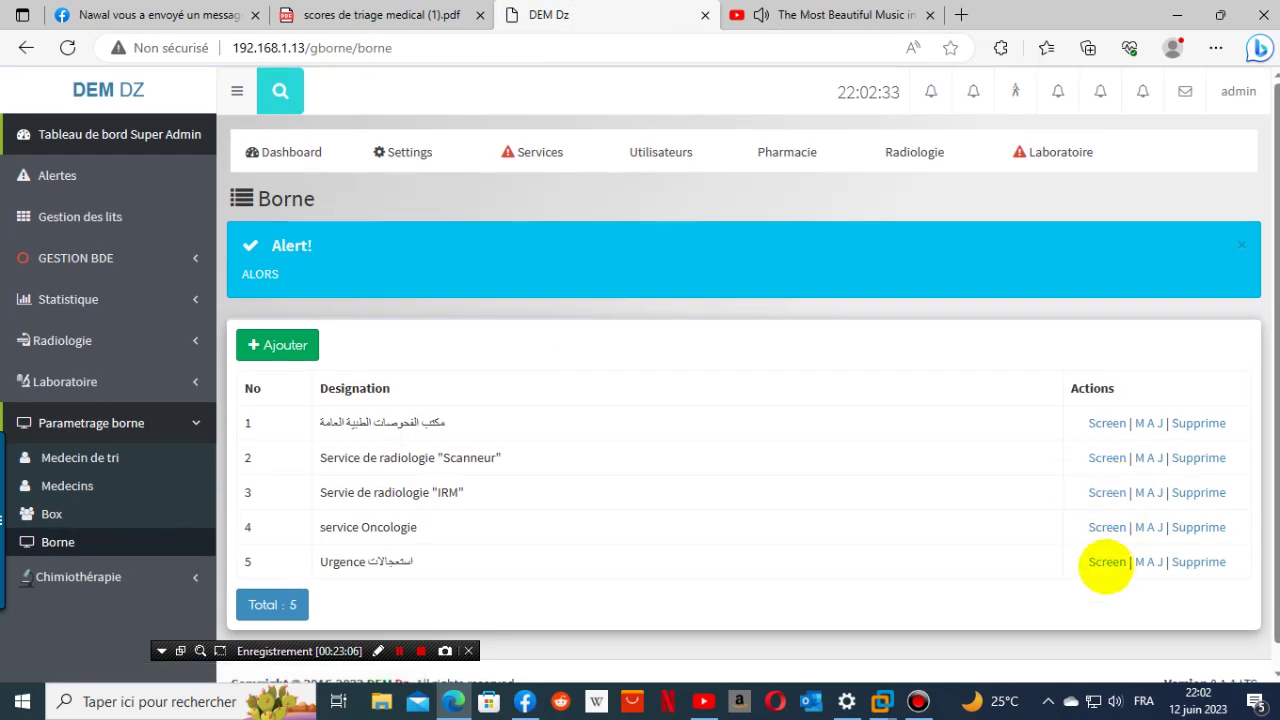
pyautogui.click(1100, 566)
# - Add a screen titled EVALUATION DE LA DOULEUR and open its button list
pyautogui.click(277, 345)
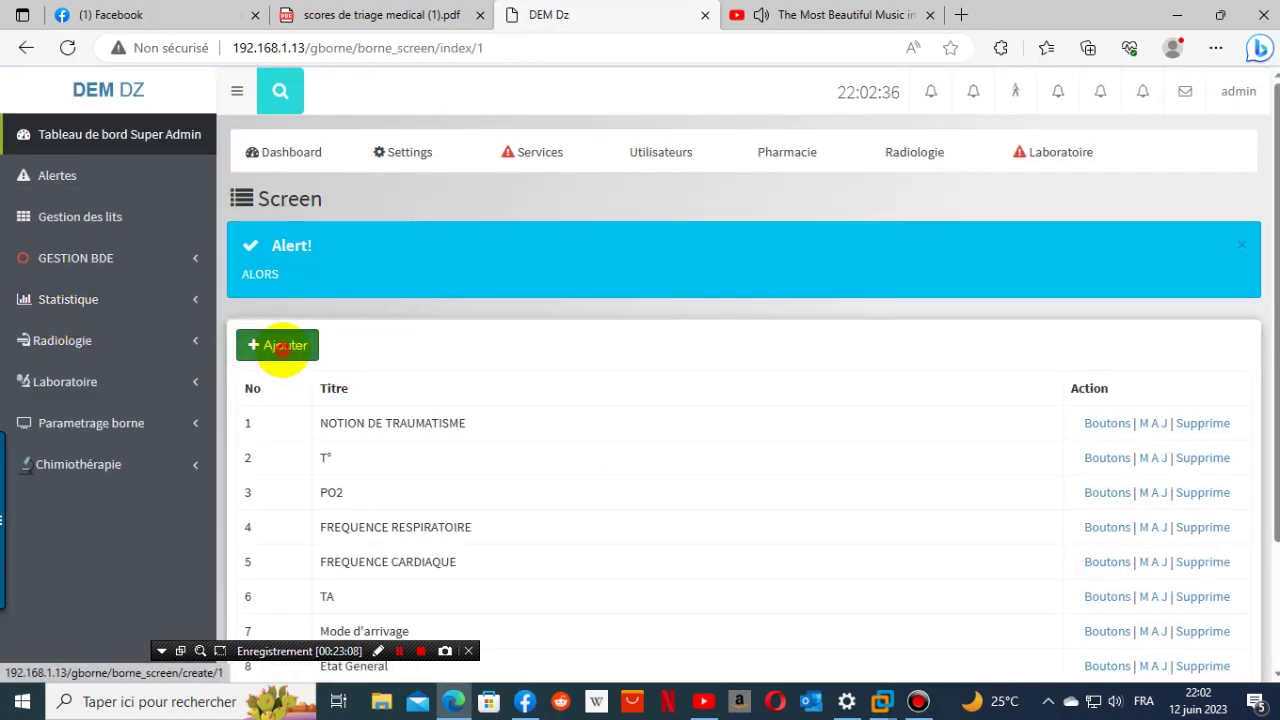
pyautogui.click(342, 381)
pyautogui.rightClick(342, 383)
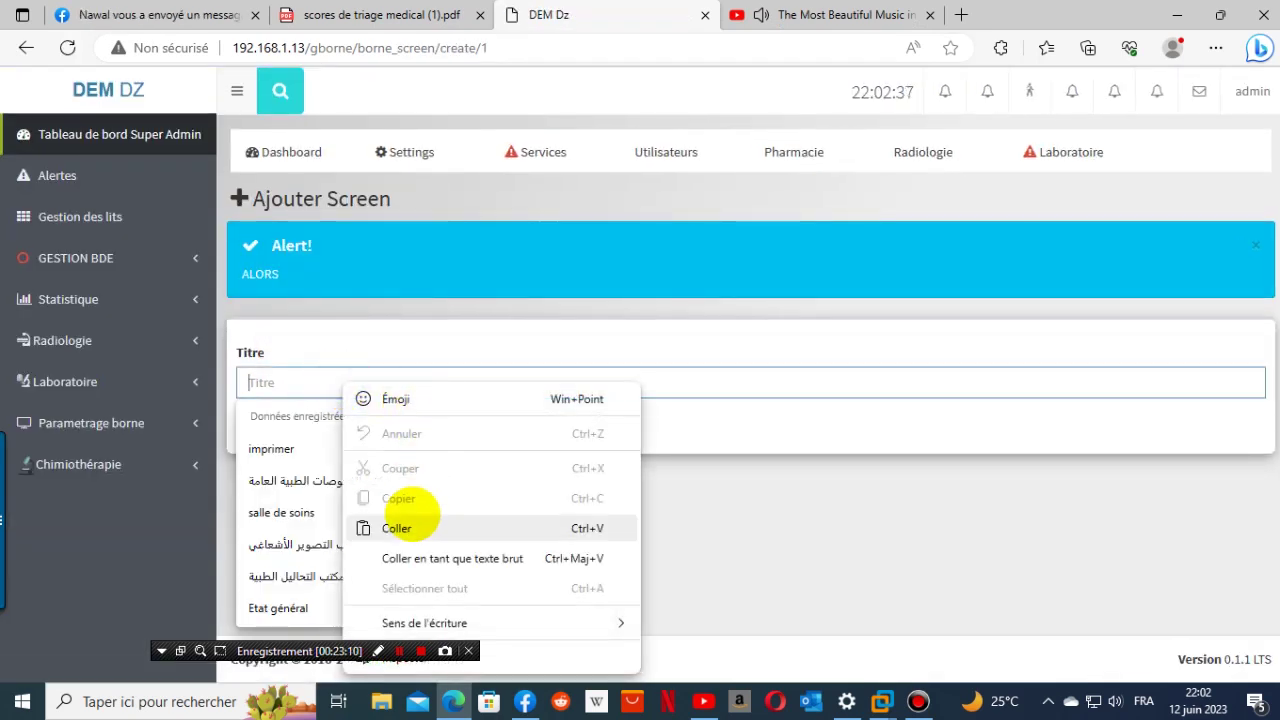
pyautogui.click(457, 526)
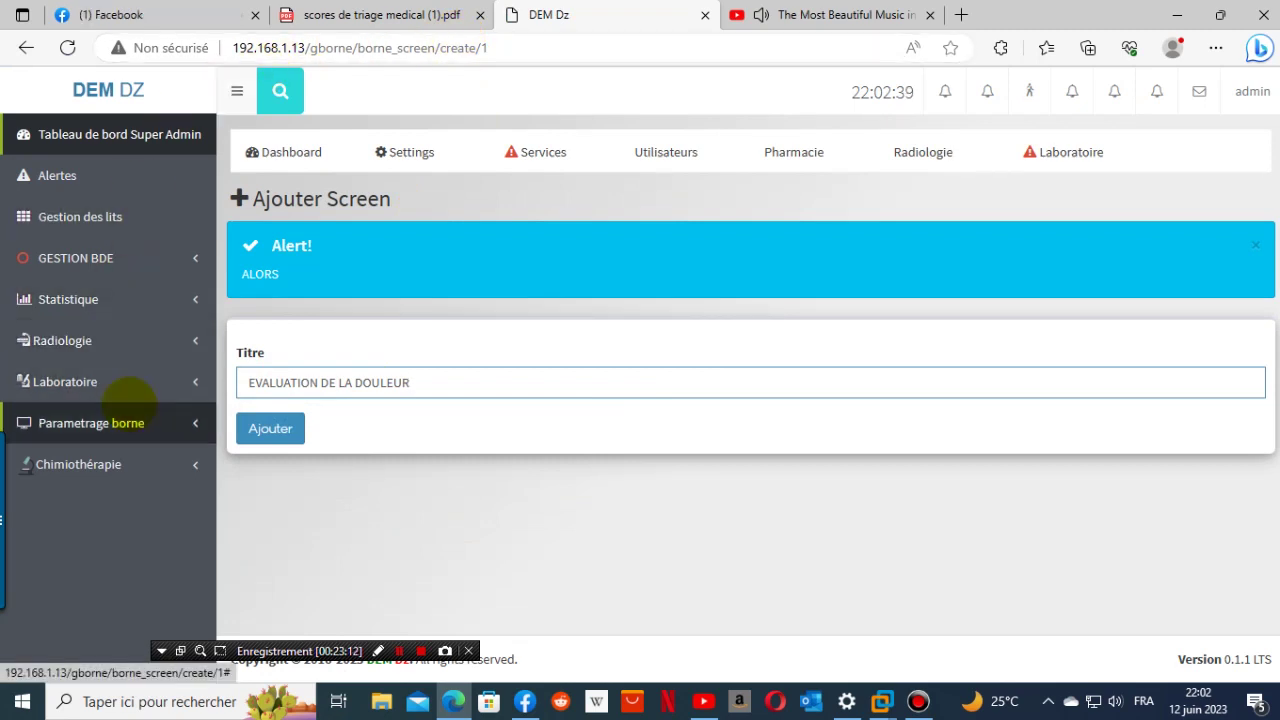
pyautogui.click(270, 428)
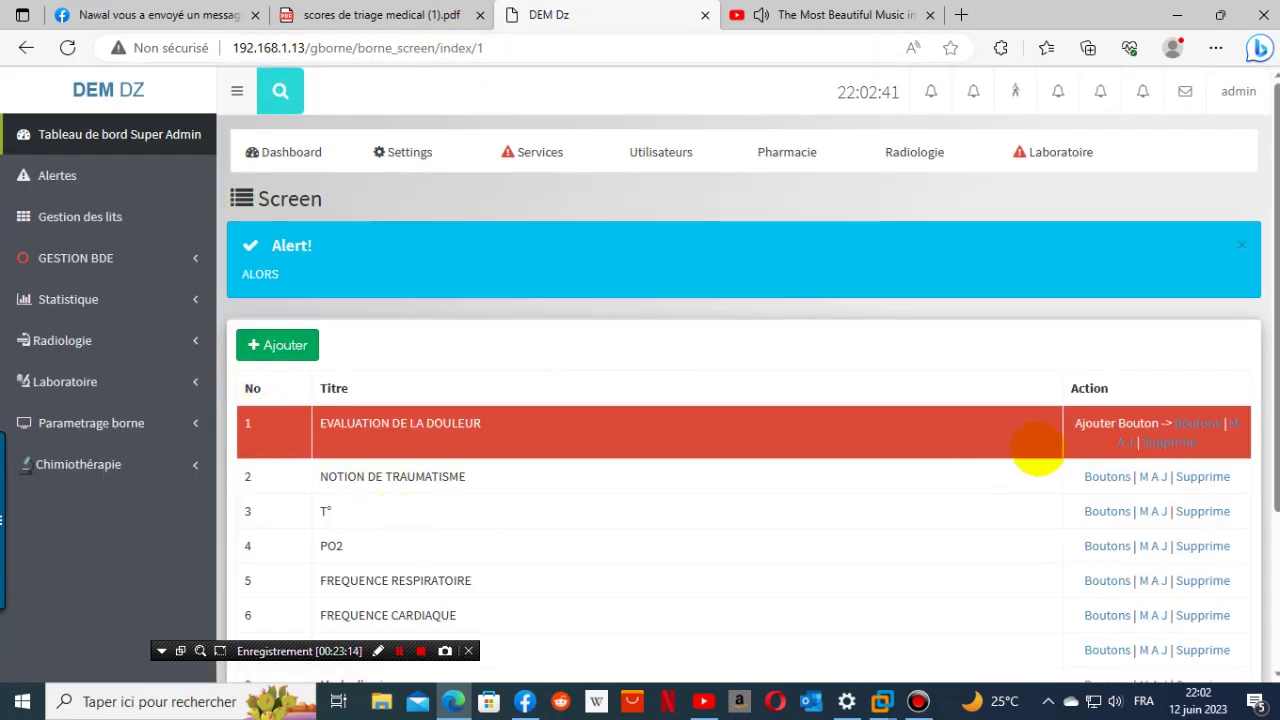
pyautogui.click(1195, 423)
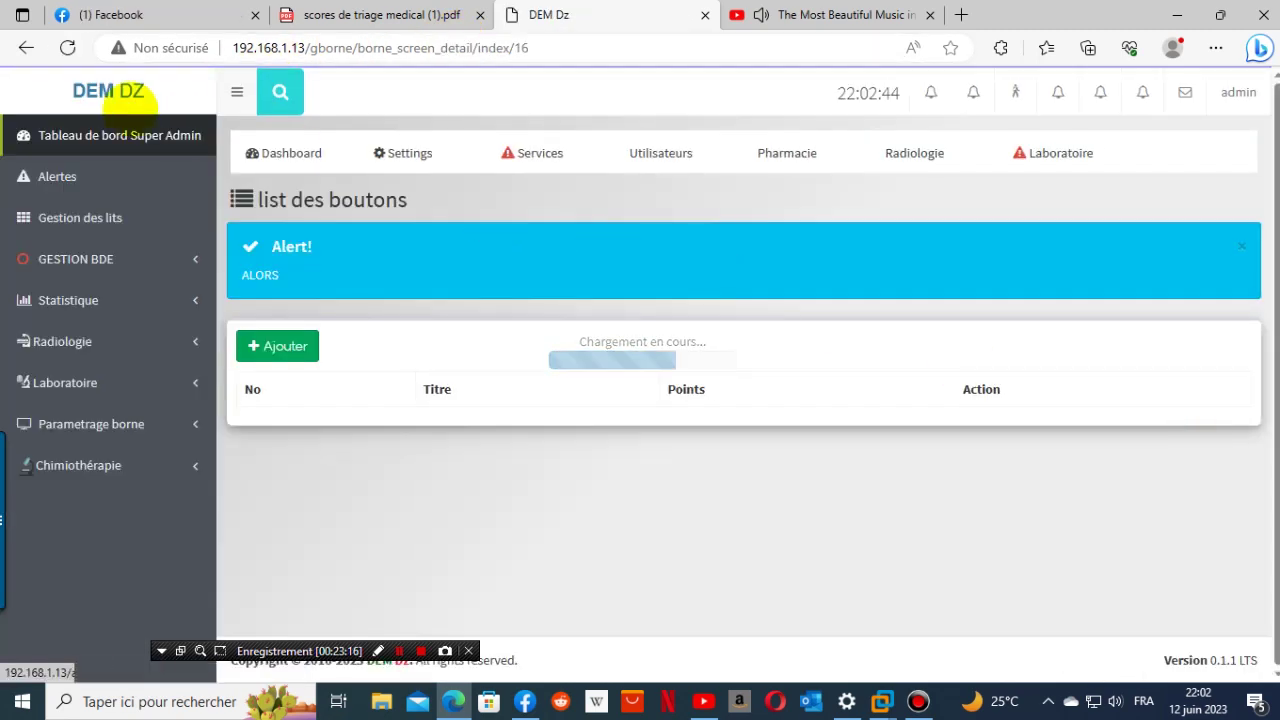
# - Add the 'pas de douleur' button worth 0 points, copied from the PDF
pyautogui.click(277, 345)
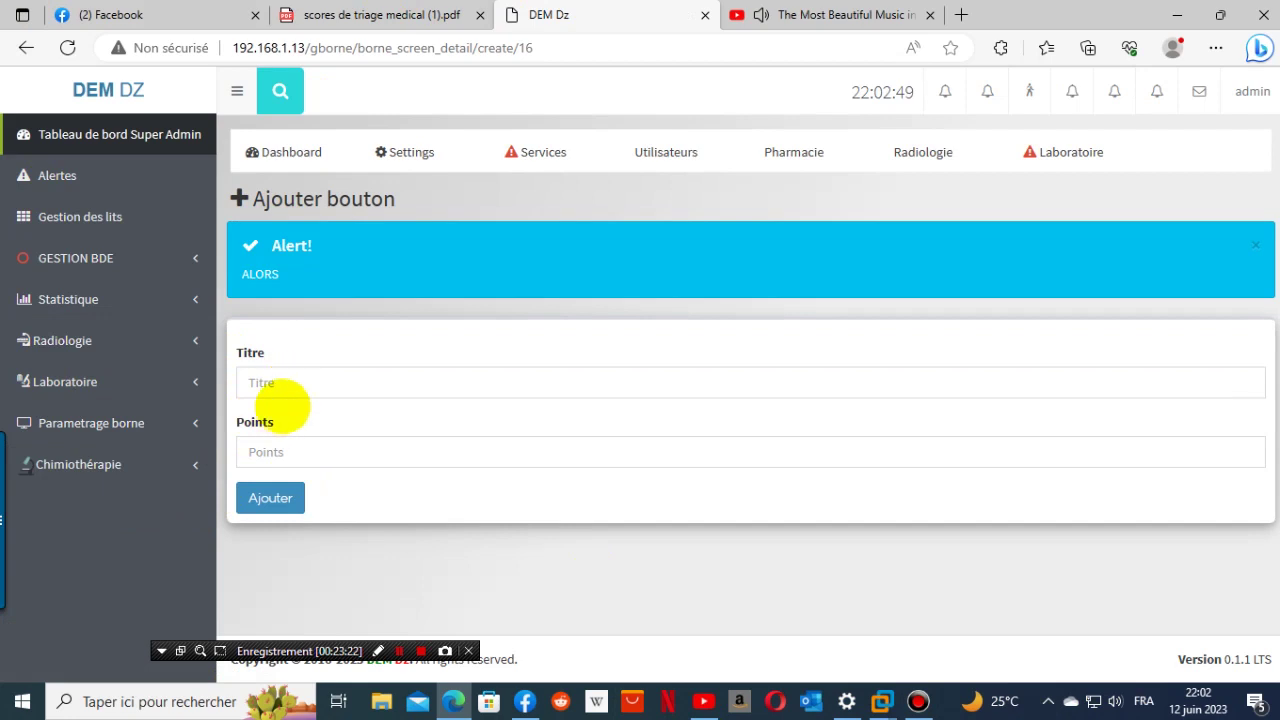
pyautogui.click(285, 390)
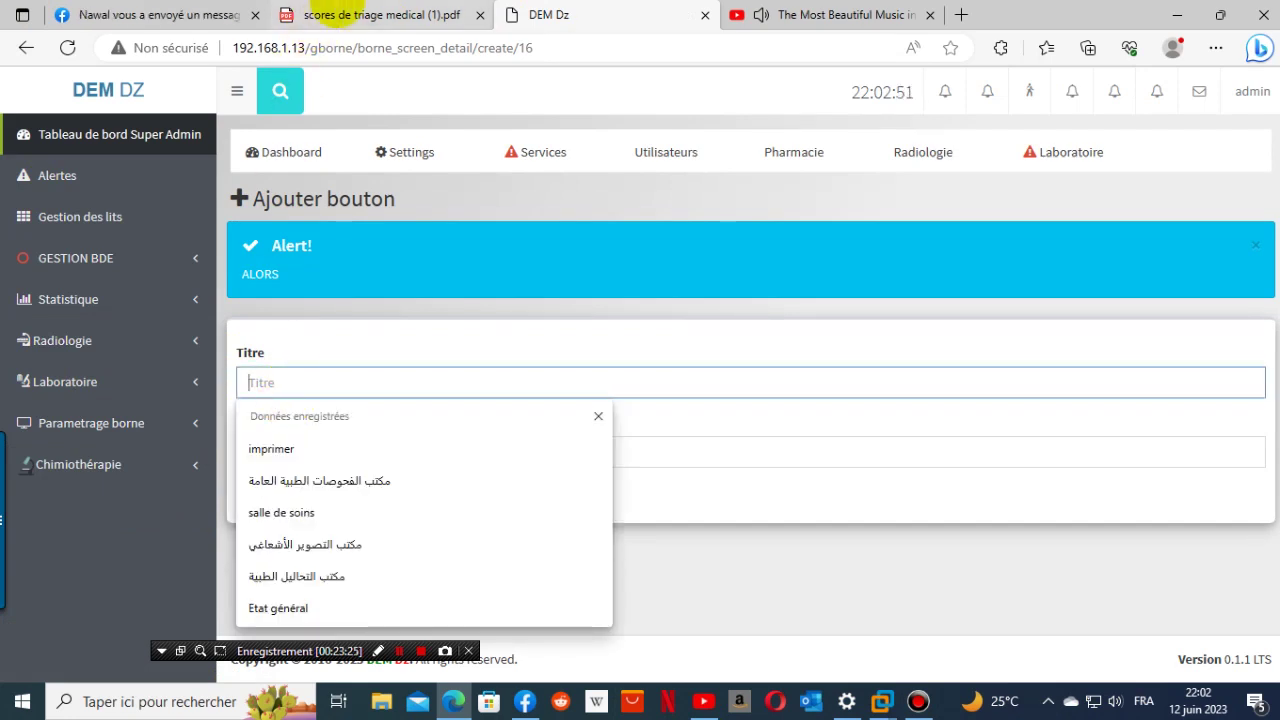
pyautogui.click(370, 14)
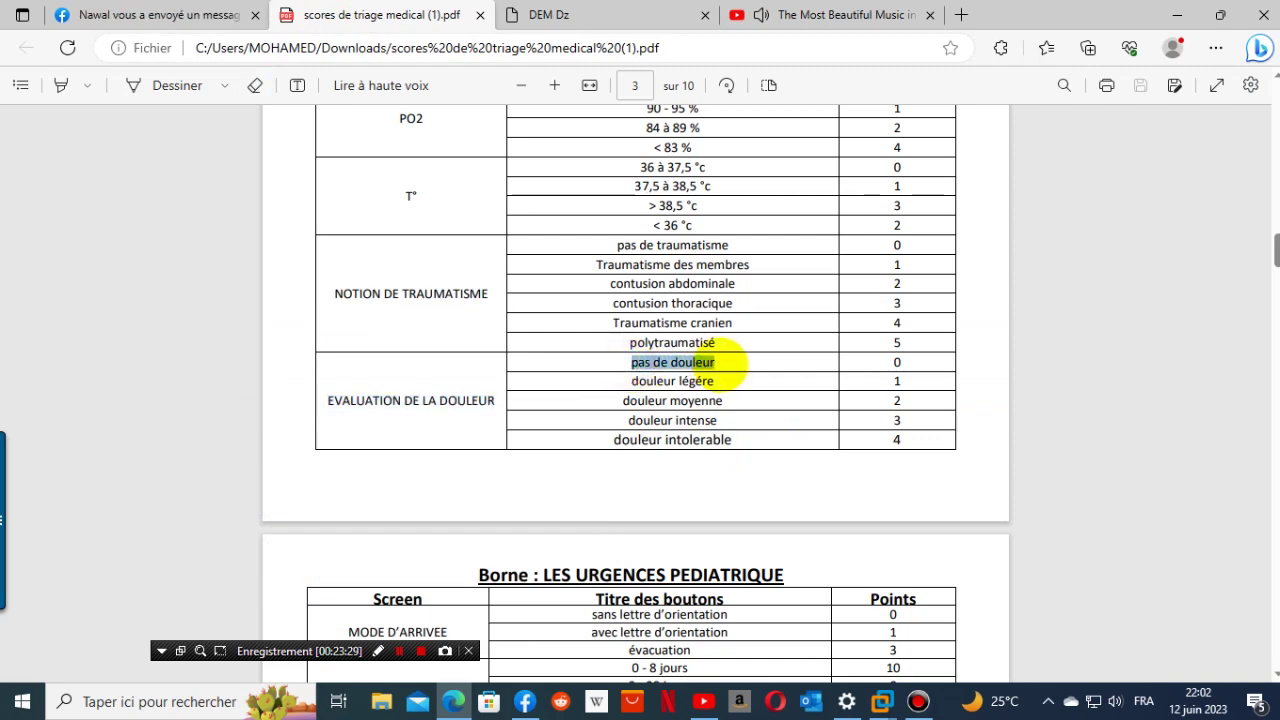
pyautogui.rightClick(712, 365)
pyautogui.click(786, 383)
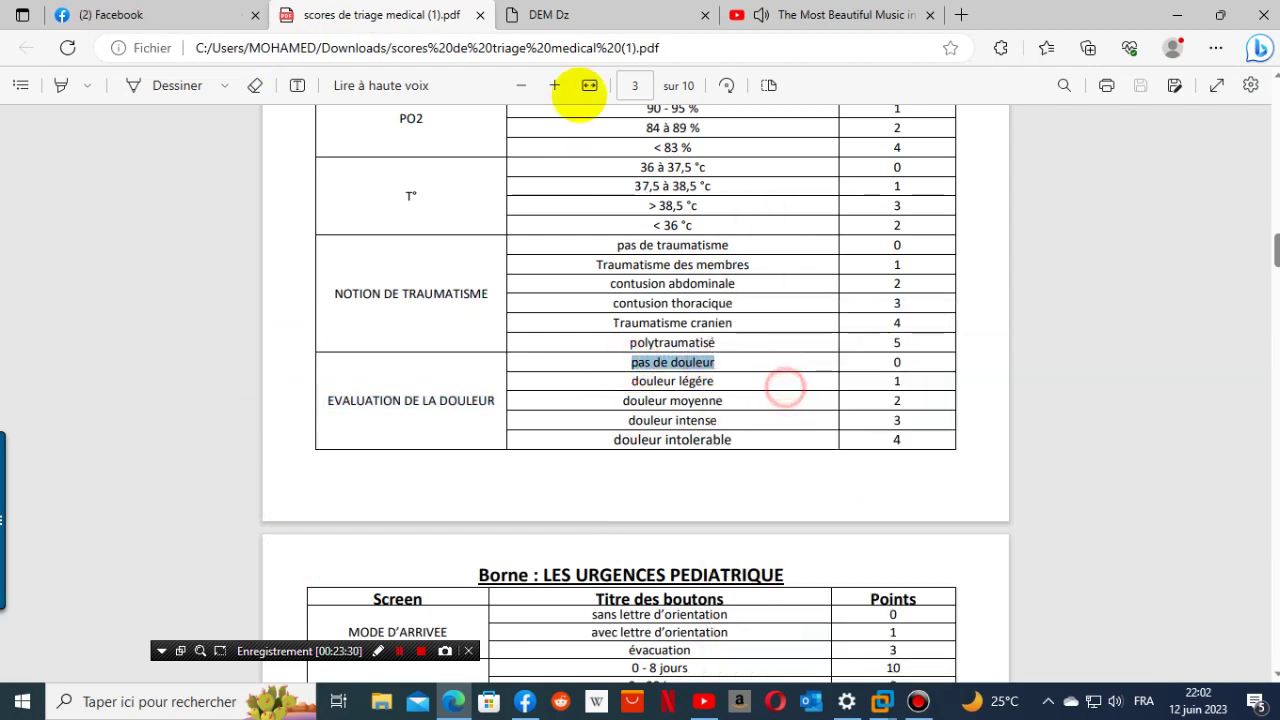
pyautogui.click(591, 15)
pyautogui.click(352, 387)
pyautogui.rightClick(352, 387)
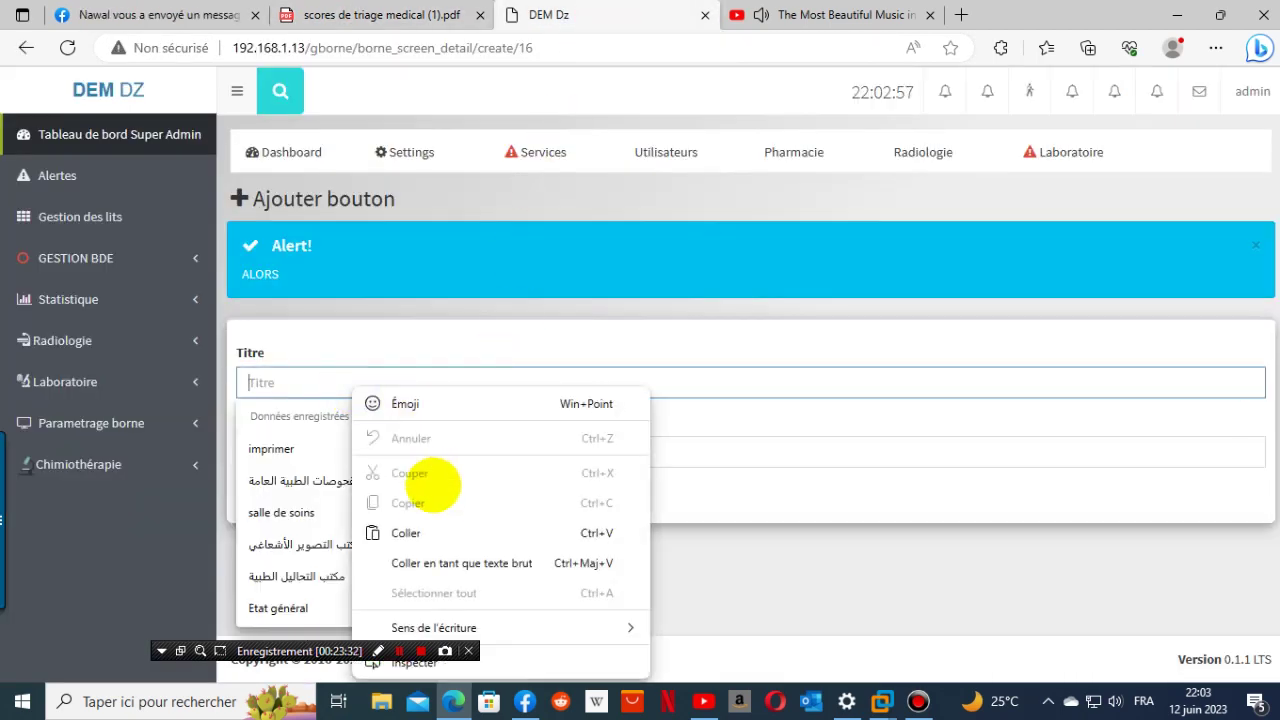
pyautogui.click(429, 531)
pyautogui.click(298, 456)
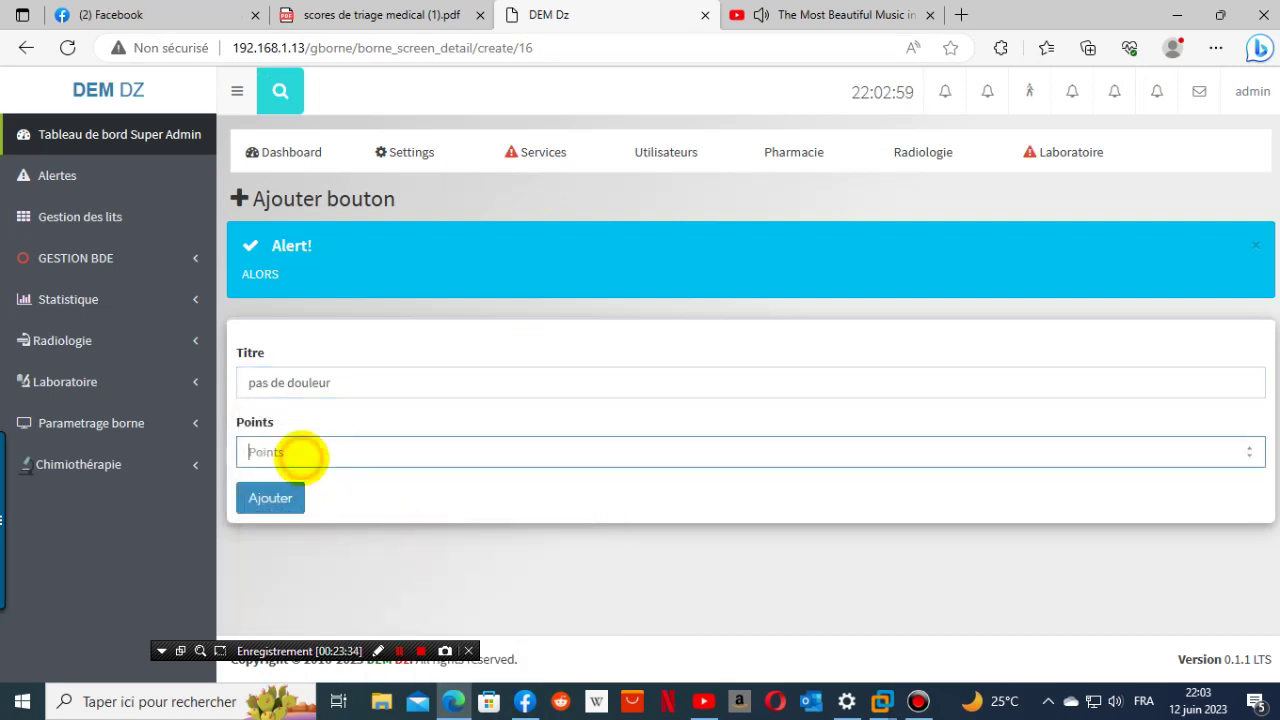
pyautogui.click(270, 498)
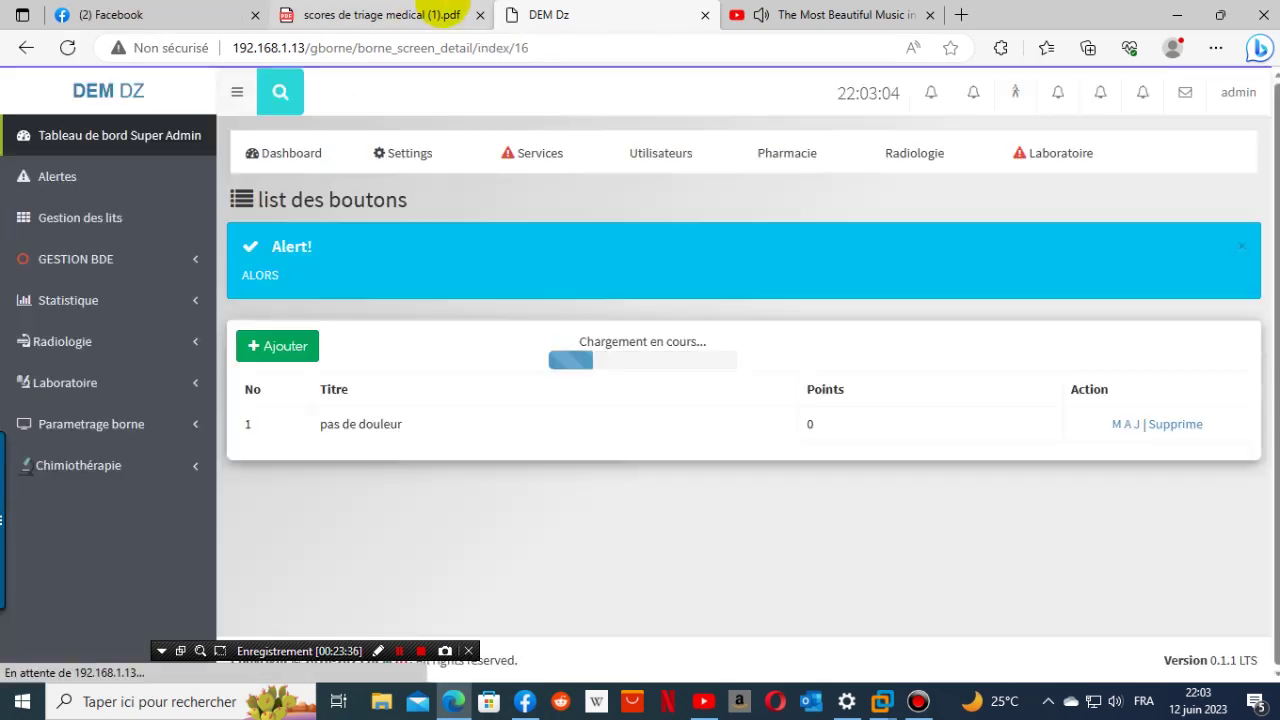
# - Add the 'douleur légére' button worth 1 point, copied from the PDF
pyautogui.click(445, 12)
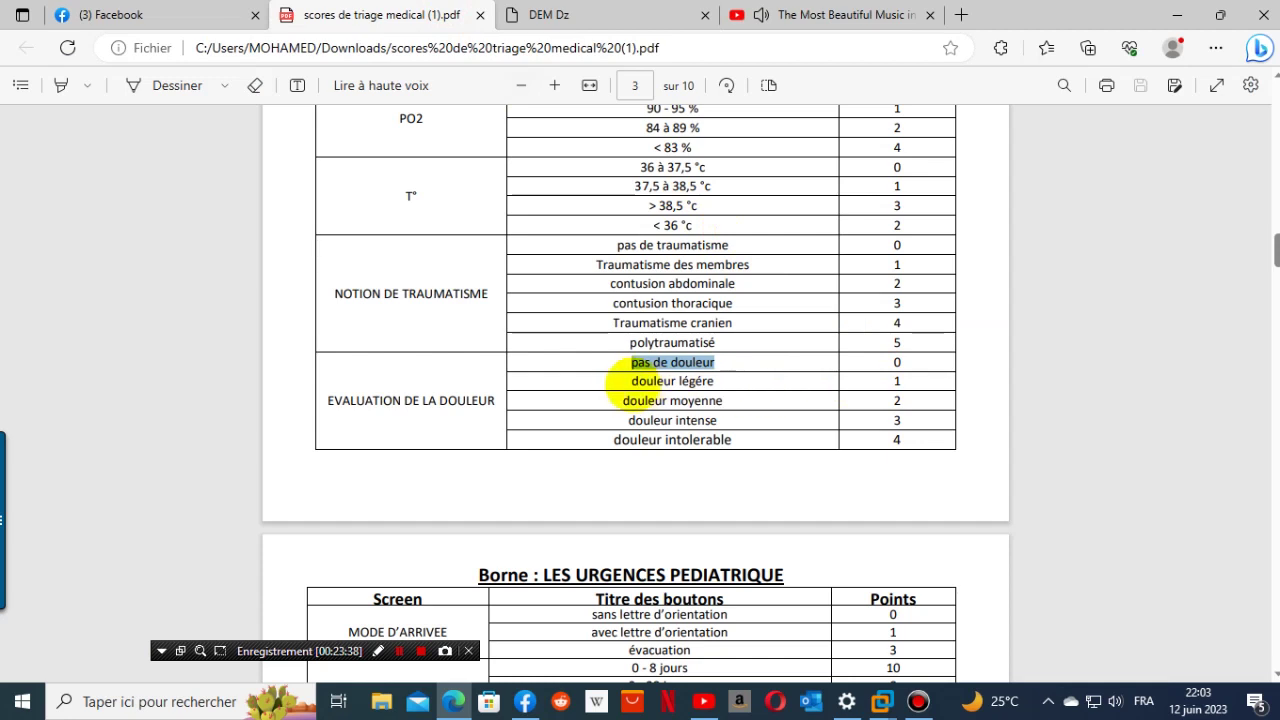
pyautogui.moveTo(622, 381); pyautogui.dragTo(714, 393)
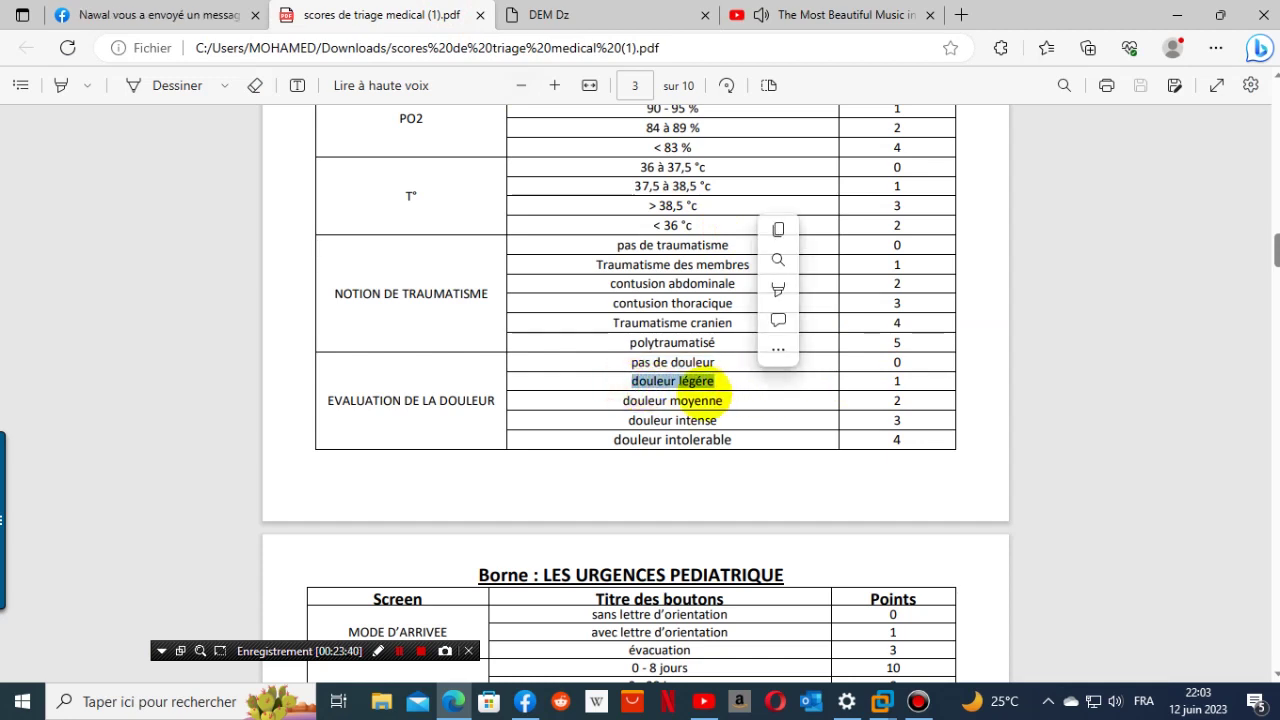
pyautogui.rightClick(714, 385)
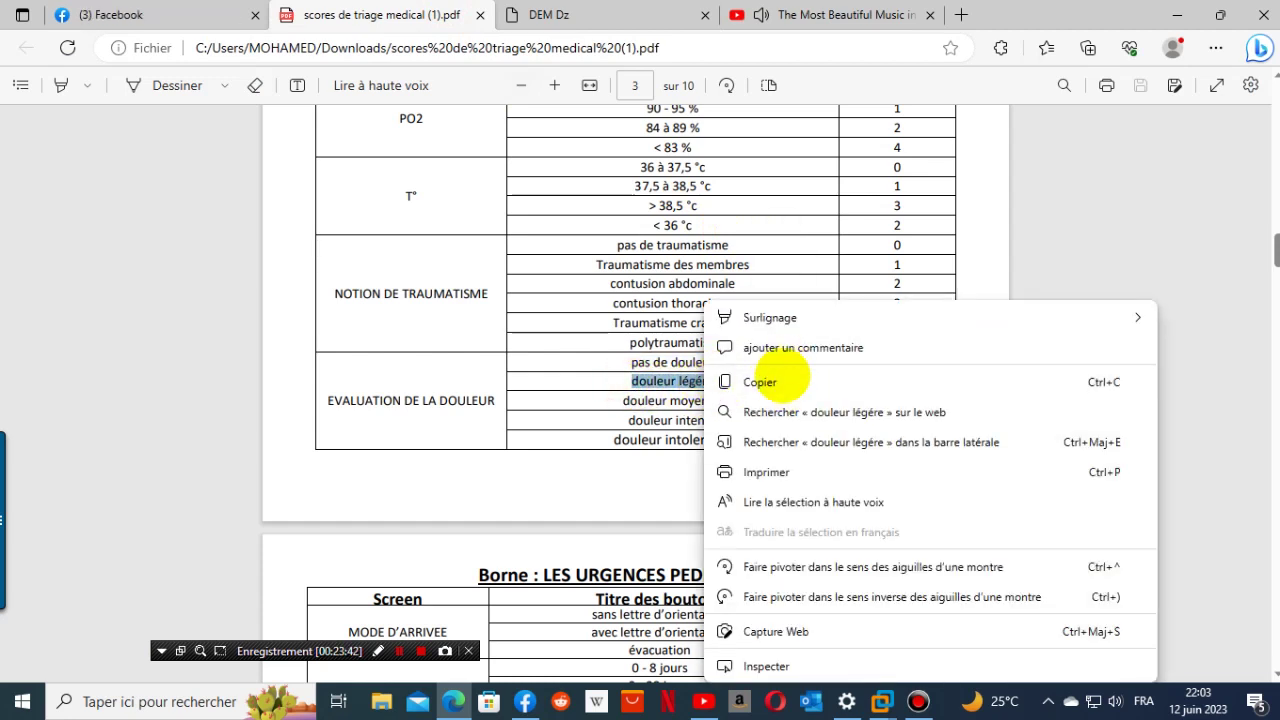
pyautogui.click(782, 379)
pyautogui.click(548, 14)
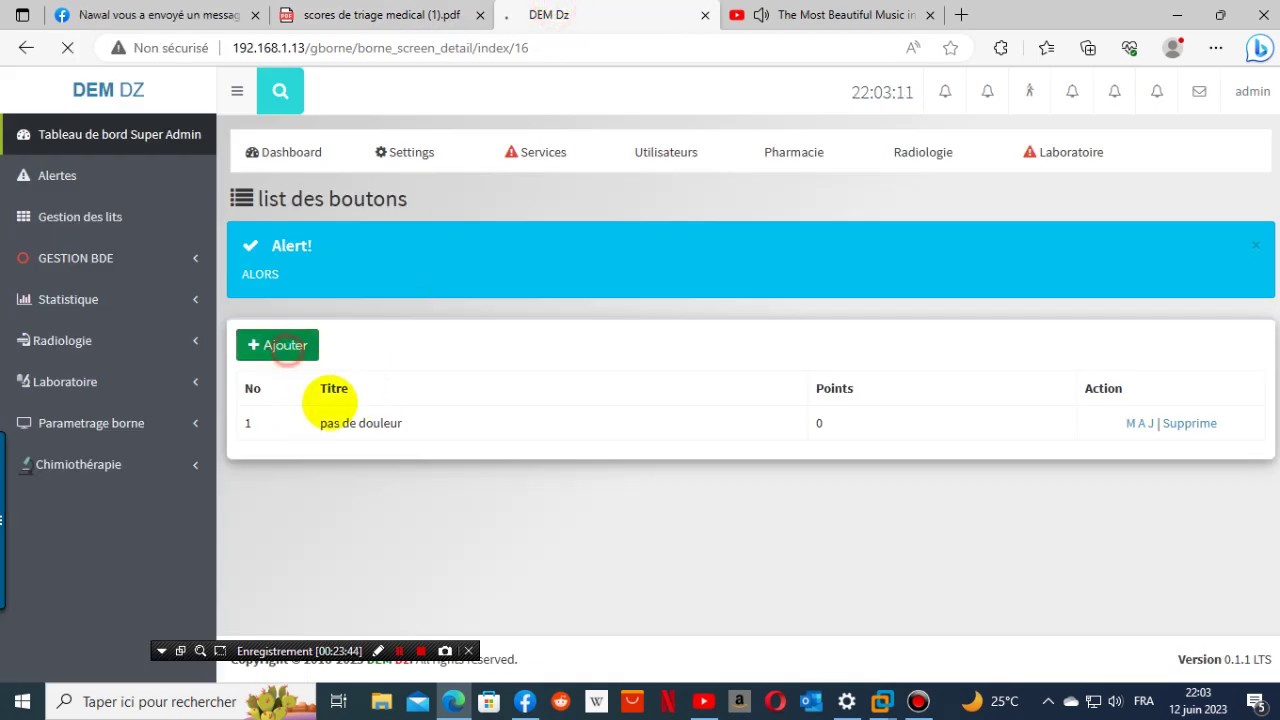
pyautogui.click(374, 380)
pyautogui.rightClick(375, 383)
pyautogui.click(458, 511)
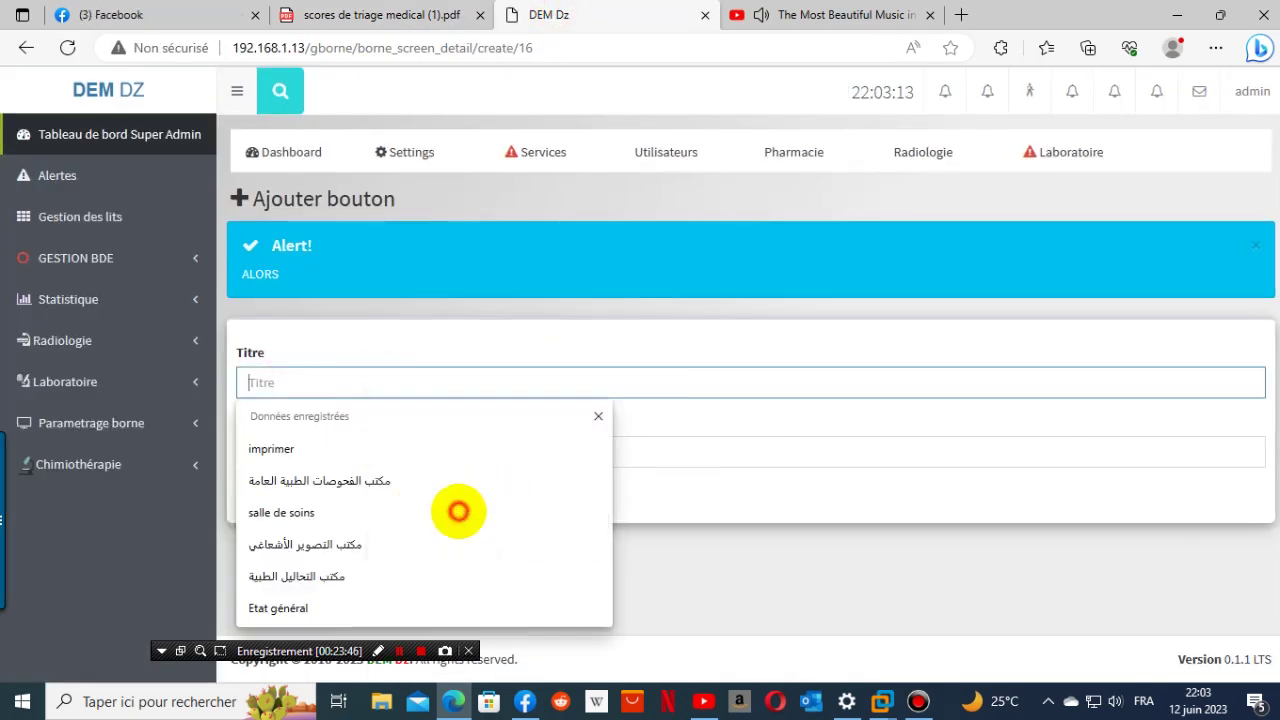
pyautogui.click(348, 458)
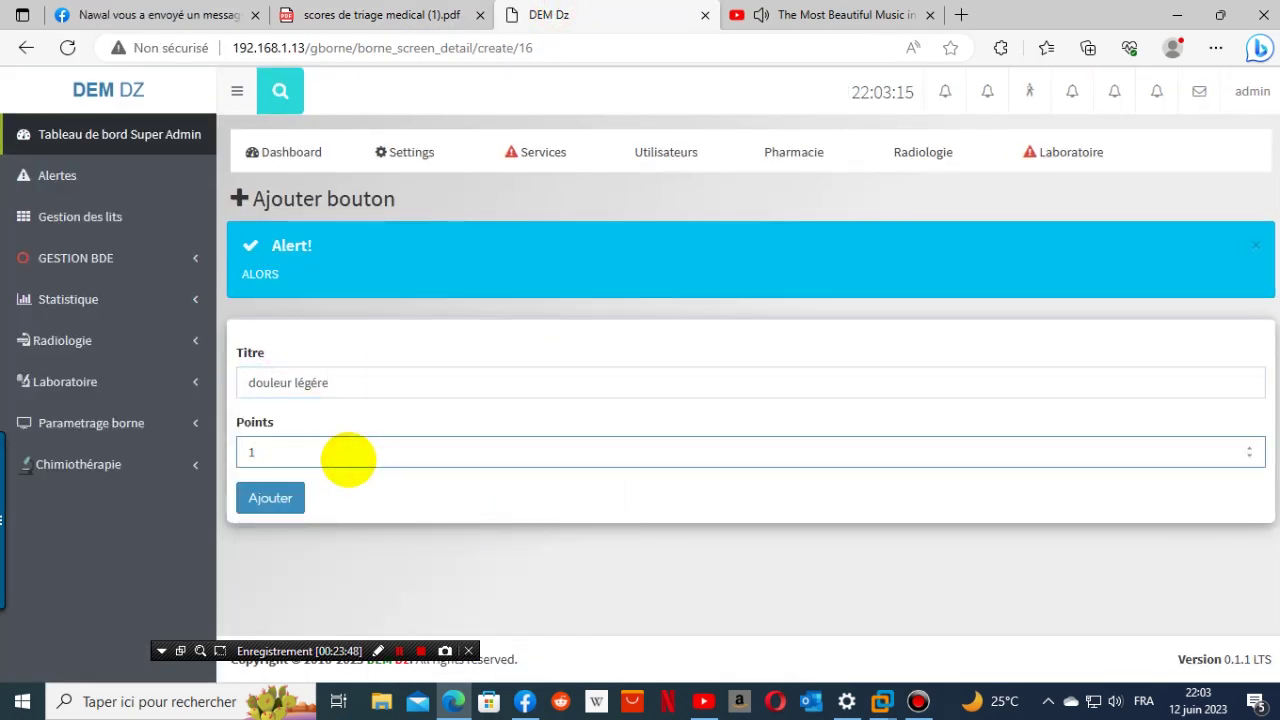
pyautogui.click(270, 497)
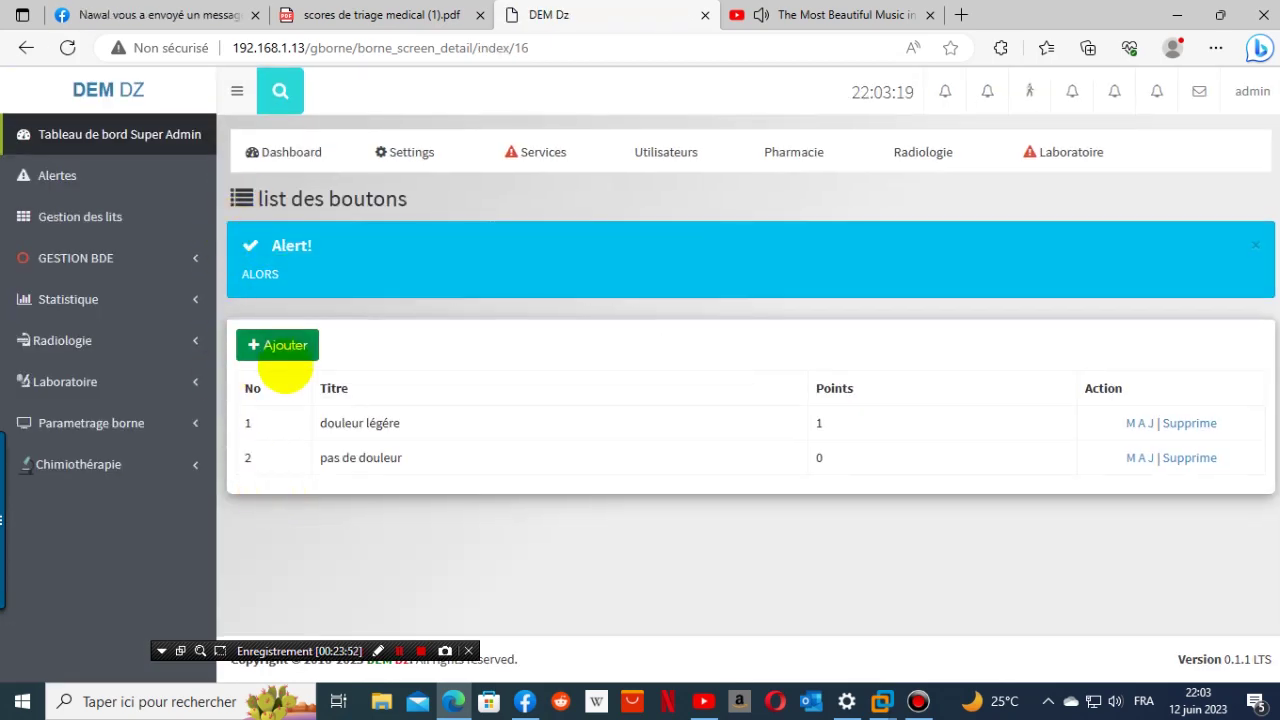
pyautogui.click(283, 345)
# - Copy 'douleur moyenne' from the triage PDF into the new button's Titre field
pyautogui.click(385, 14)
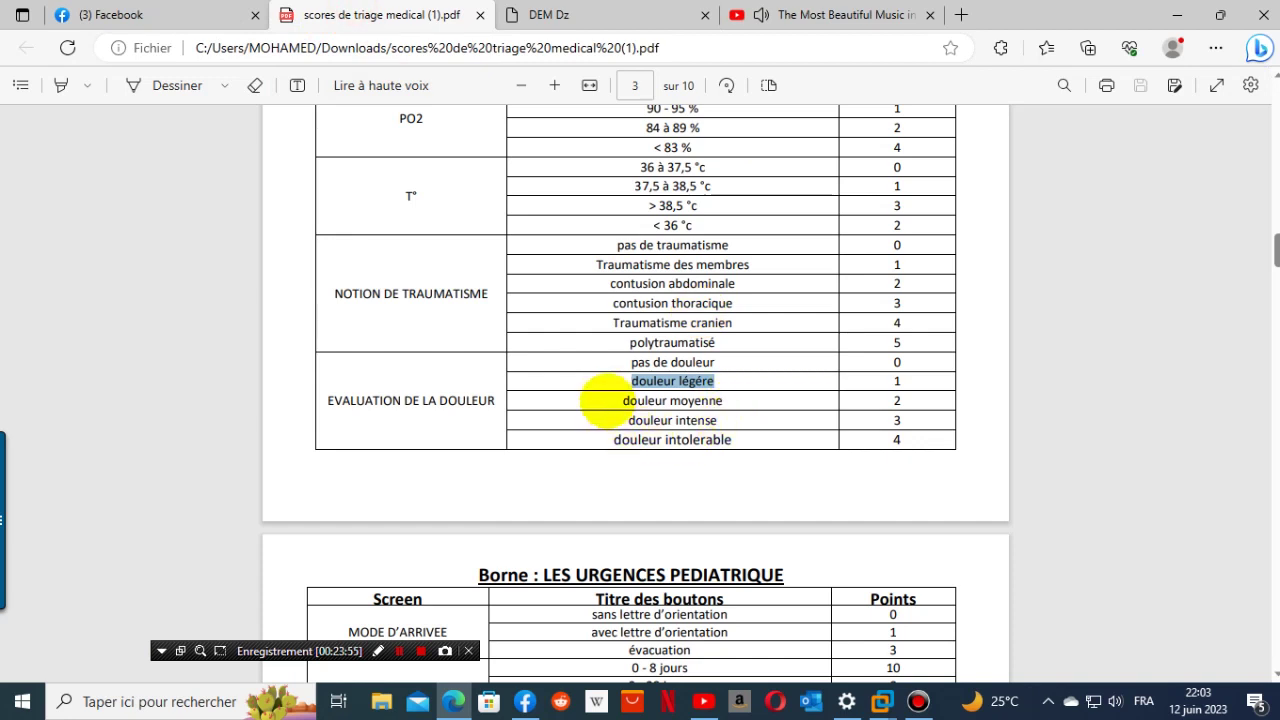
pyautogui.moveTo(612, 400); pyautogui.dragTo(771, 408)
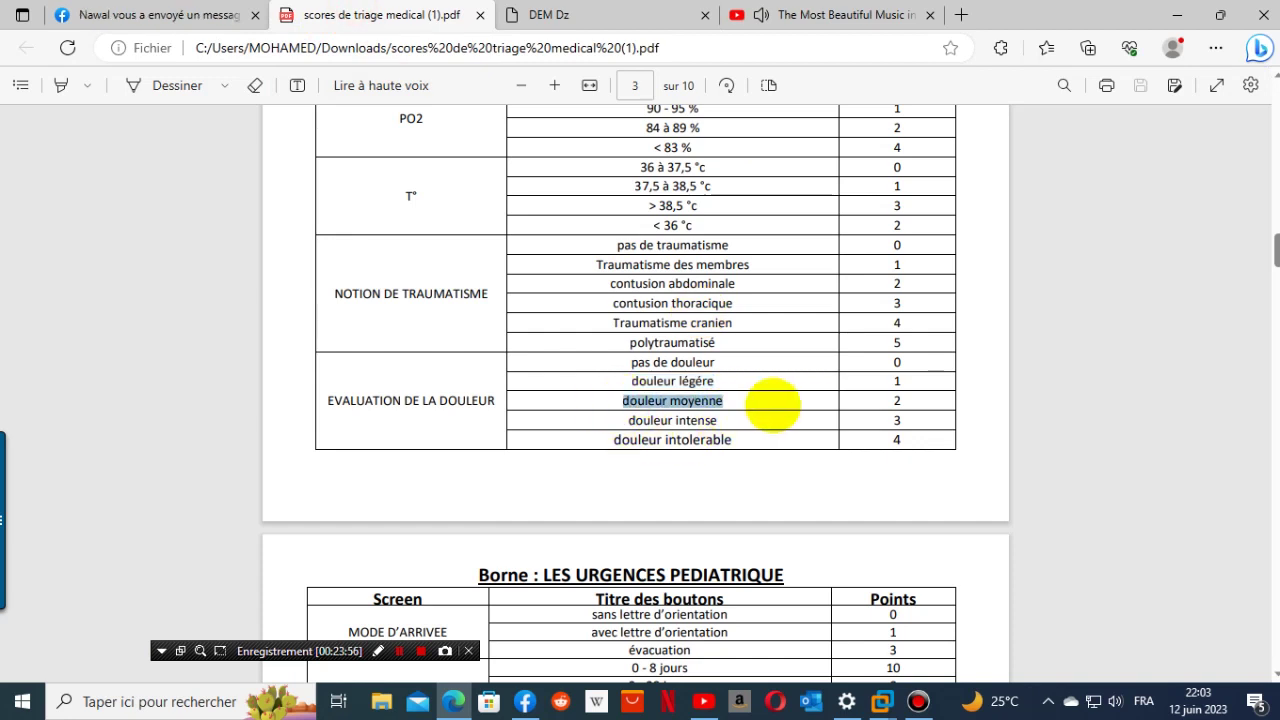
pyautogui.rightClick(675, 402)
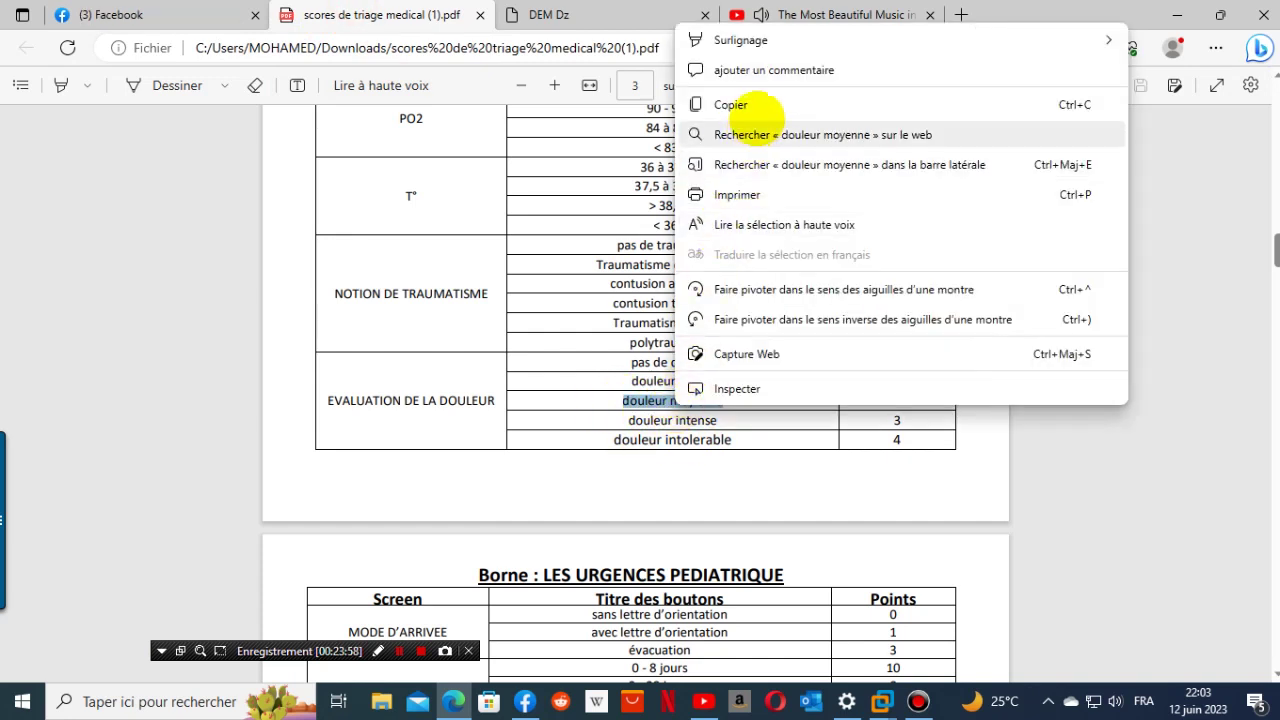
pyautogui.click(757, 106)
pyautogui.click(565, 14)
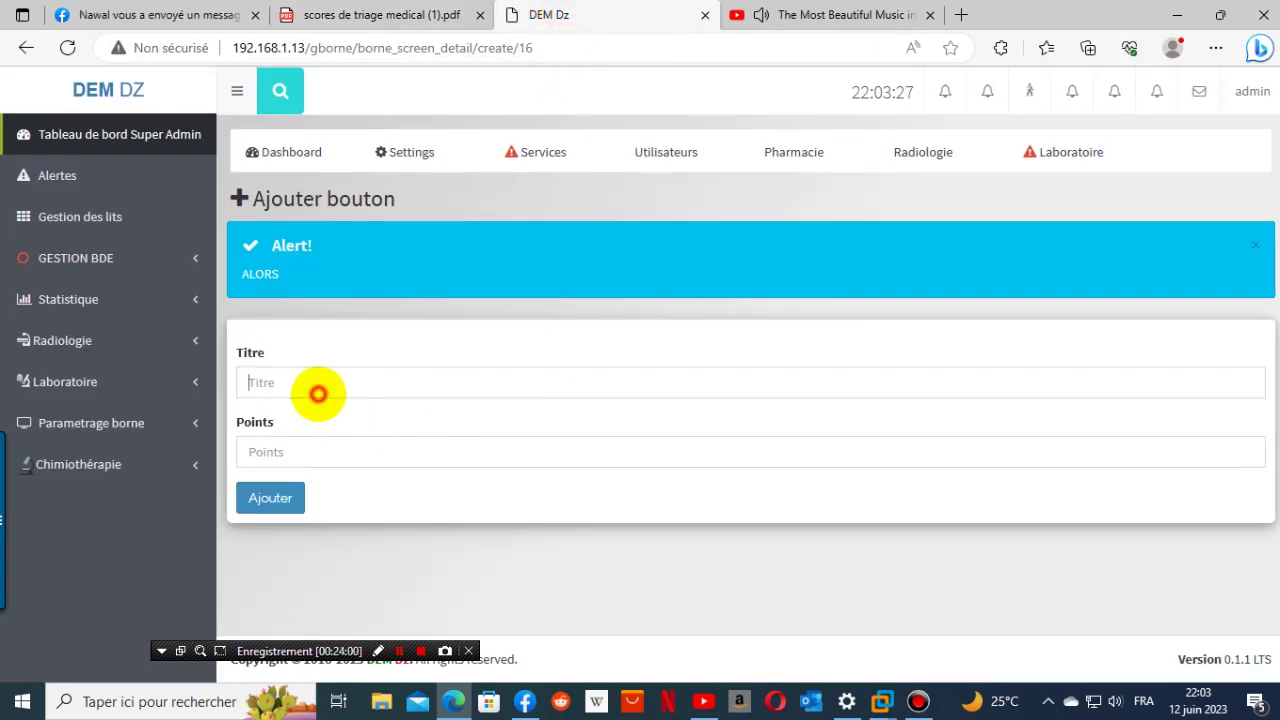
pyautogui.rightClick(318, 394)
pyautogui.click(386, 251)
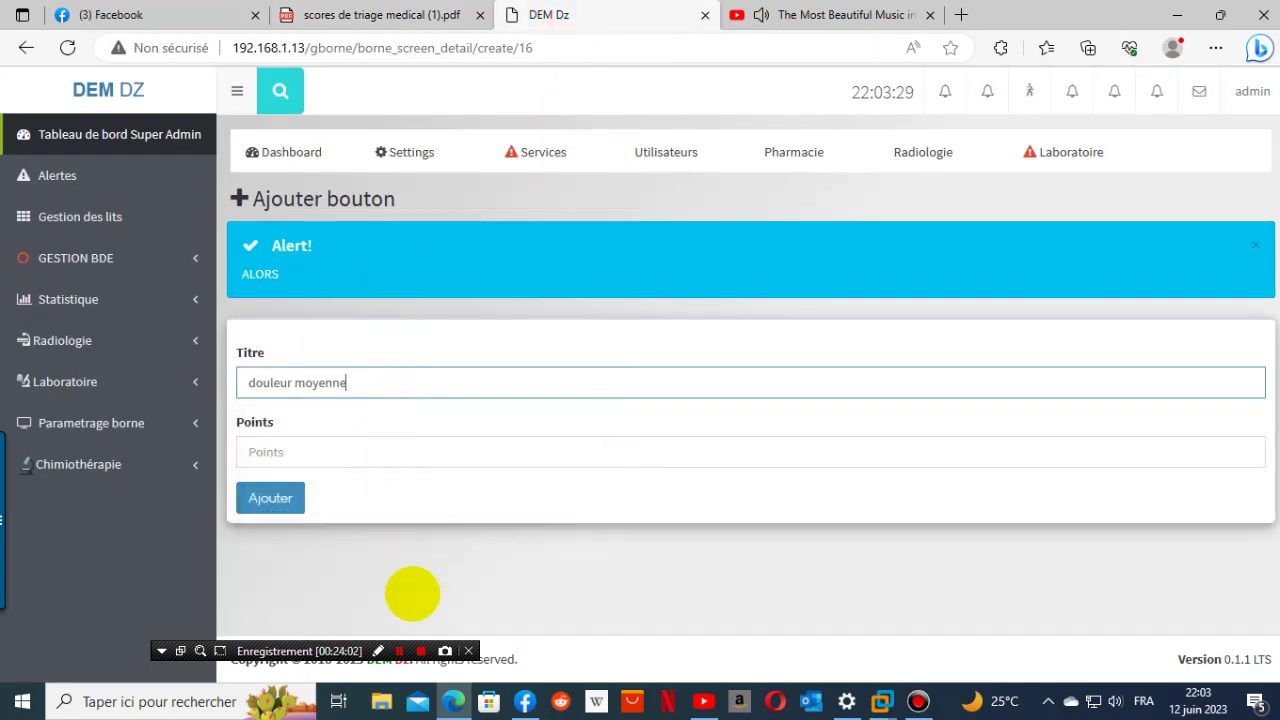
# - Copy 'douleur intense' from the PDF, then save the 'douleur moyenne' button worth 2 points
pyautogui.click(405, 15)
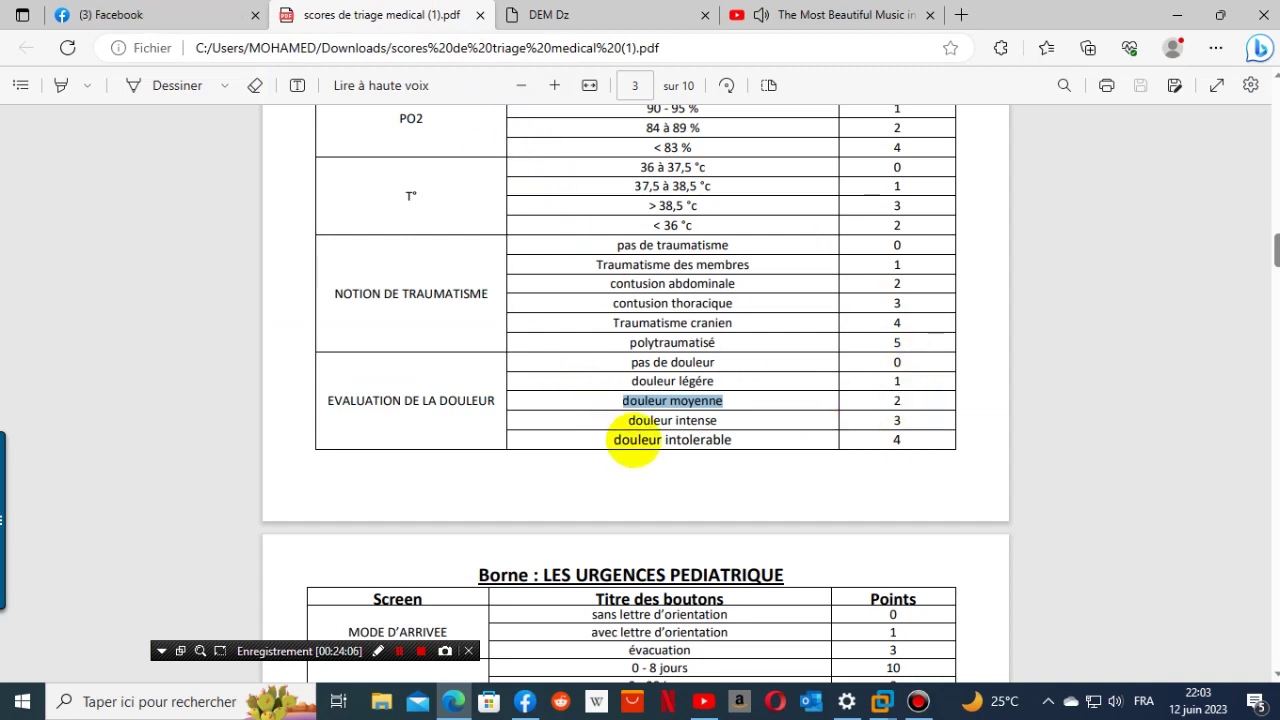
pyautogui.click(565, 15)
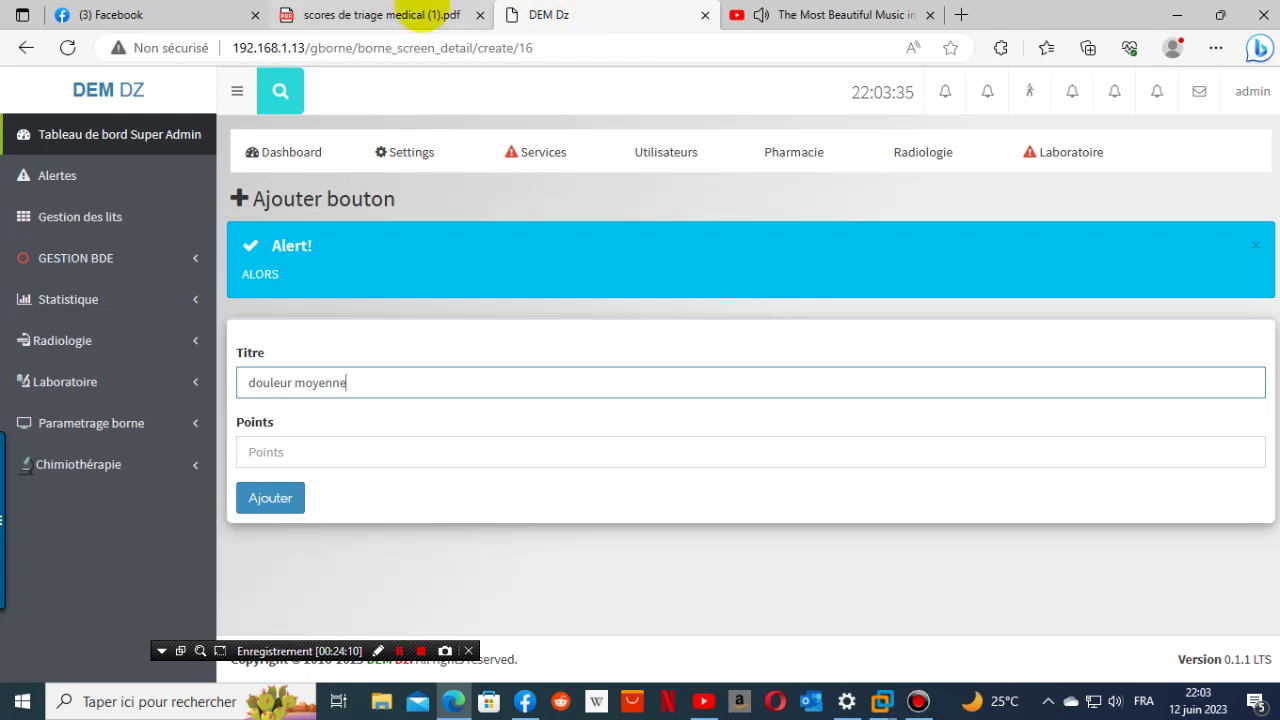
pyautogui.click(416, 15)
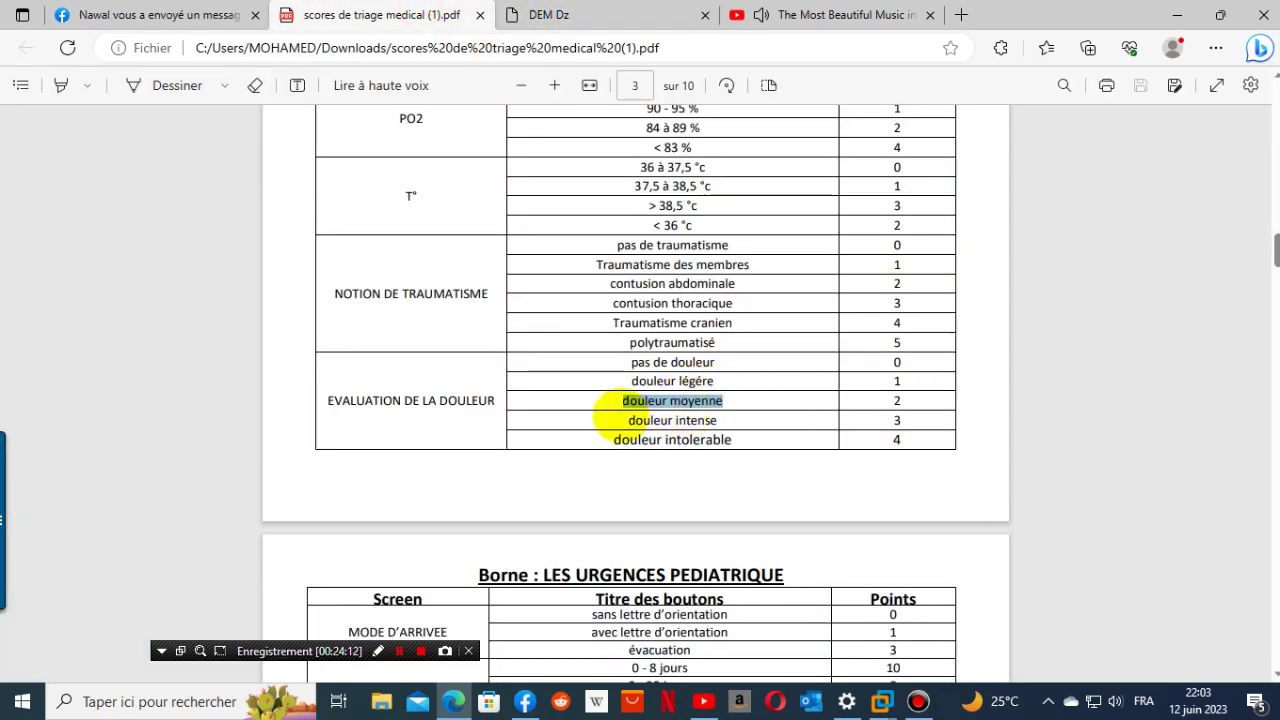
pyautogui.moveTo(620, 418); pyautogui.dragTo(735, 425)
pyautogui.hotkey('ctrl', 'c')
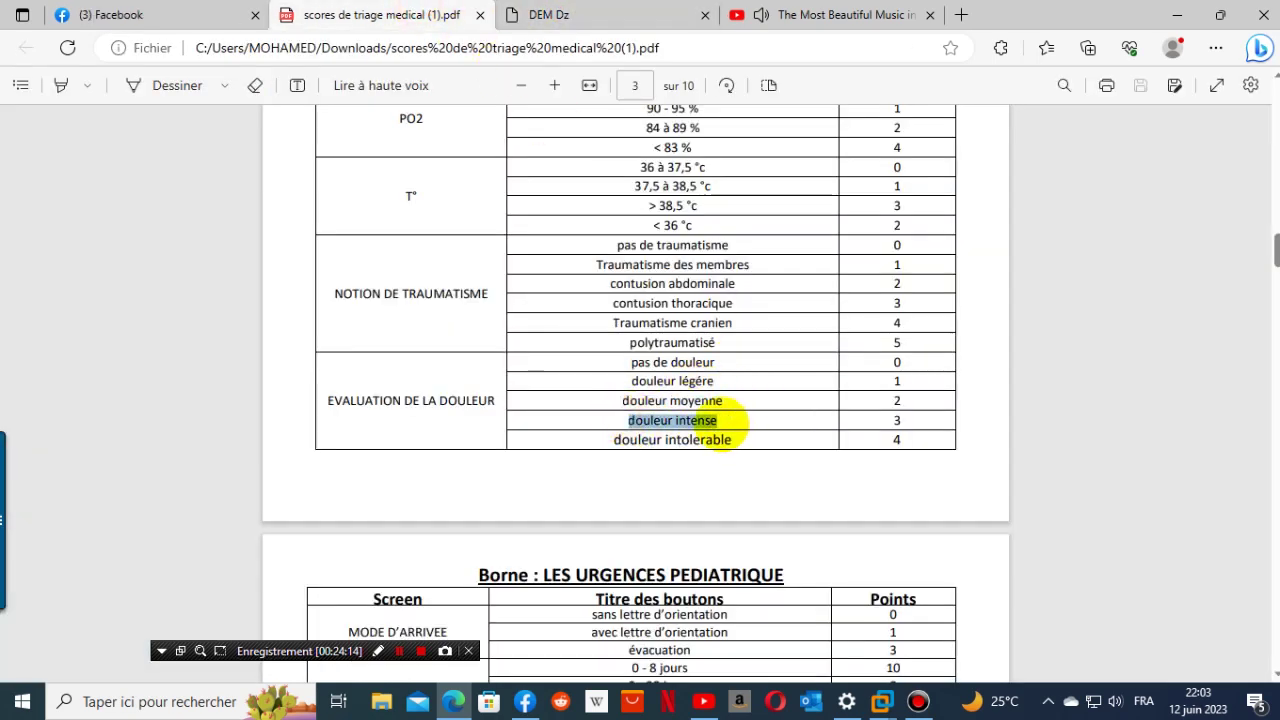
pyautogui.rightClick(727, 415)
pyautogui.click(764, 125)
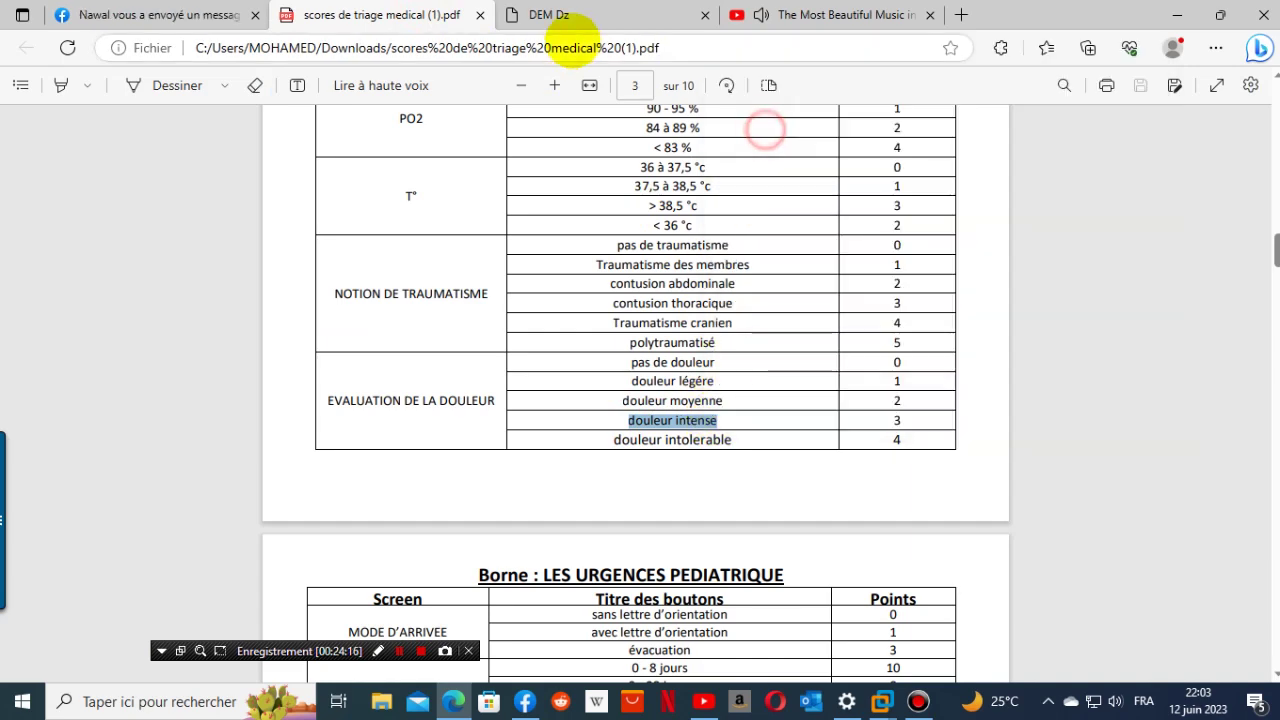
pyautogui.click(560, 16)
pyautogui.click(378, 451)
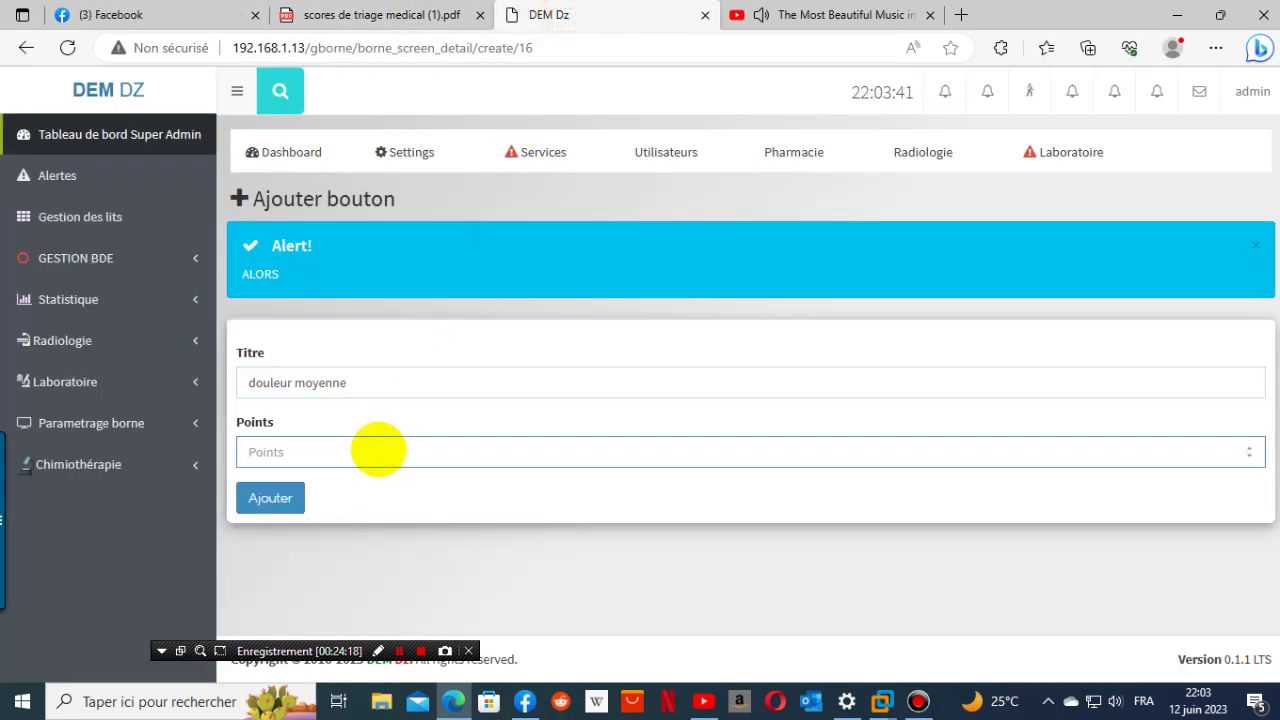
pyautogui.click(272, 499)
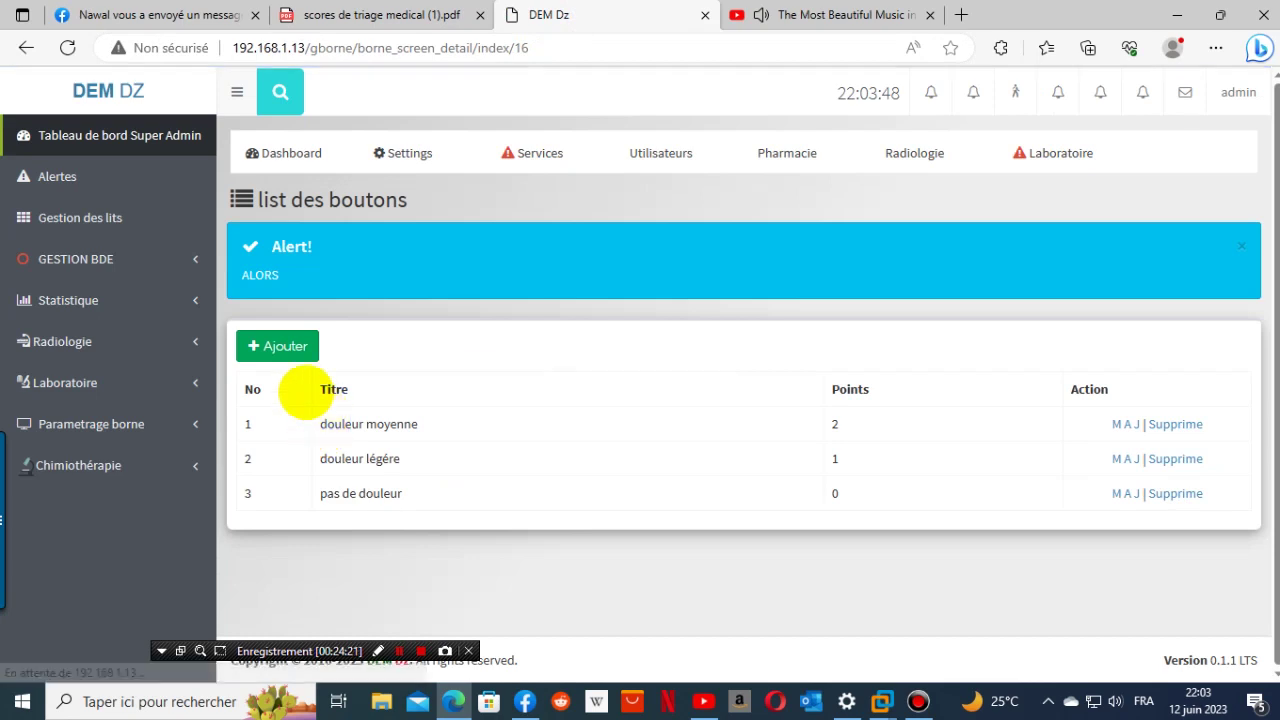
# - Start a new button titled 'douleur intense' with 3 points
pyautogui.click(277, 346)
pyautogui.click(357, 383)
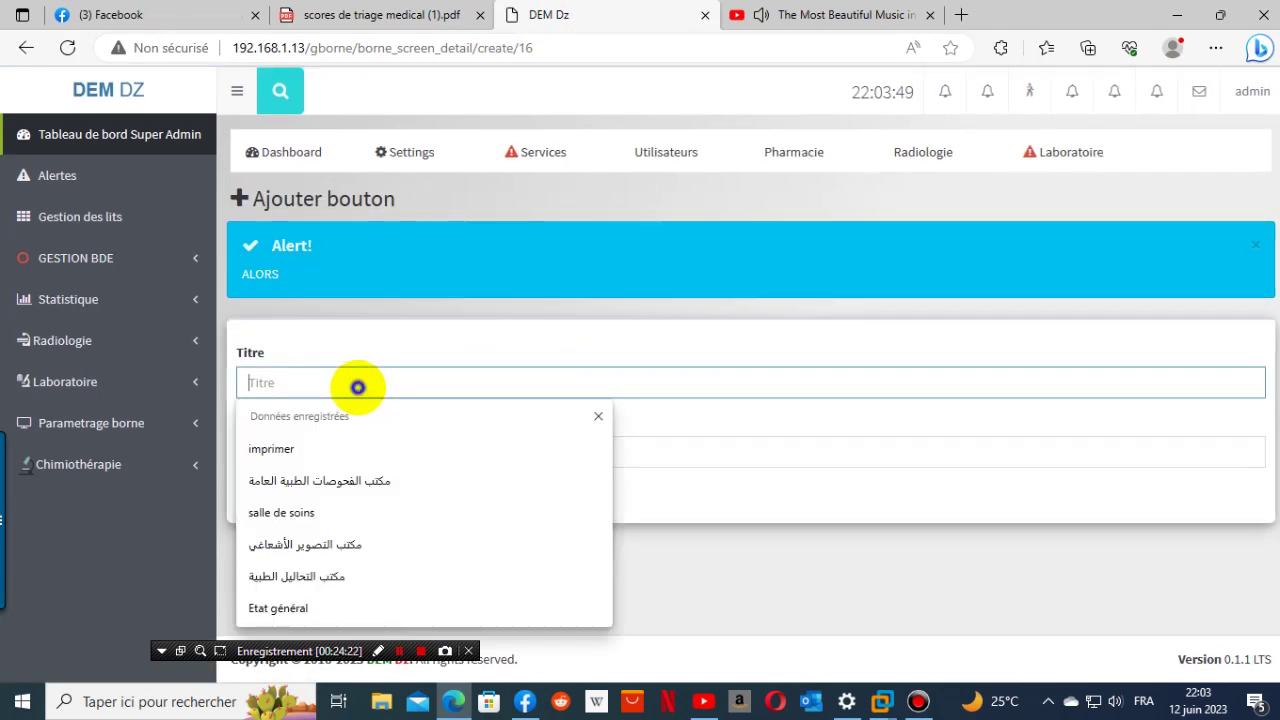
pyautogui.rightClick(360, 389)
pyautogui.click(440, 530)
pyautogui.click(314, 457)
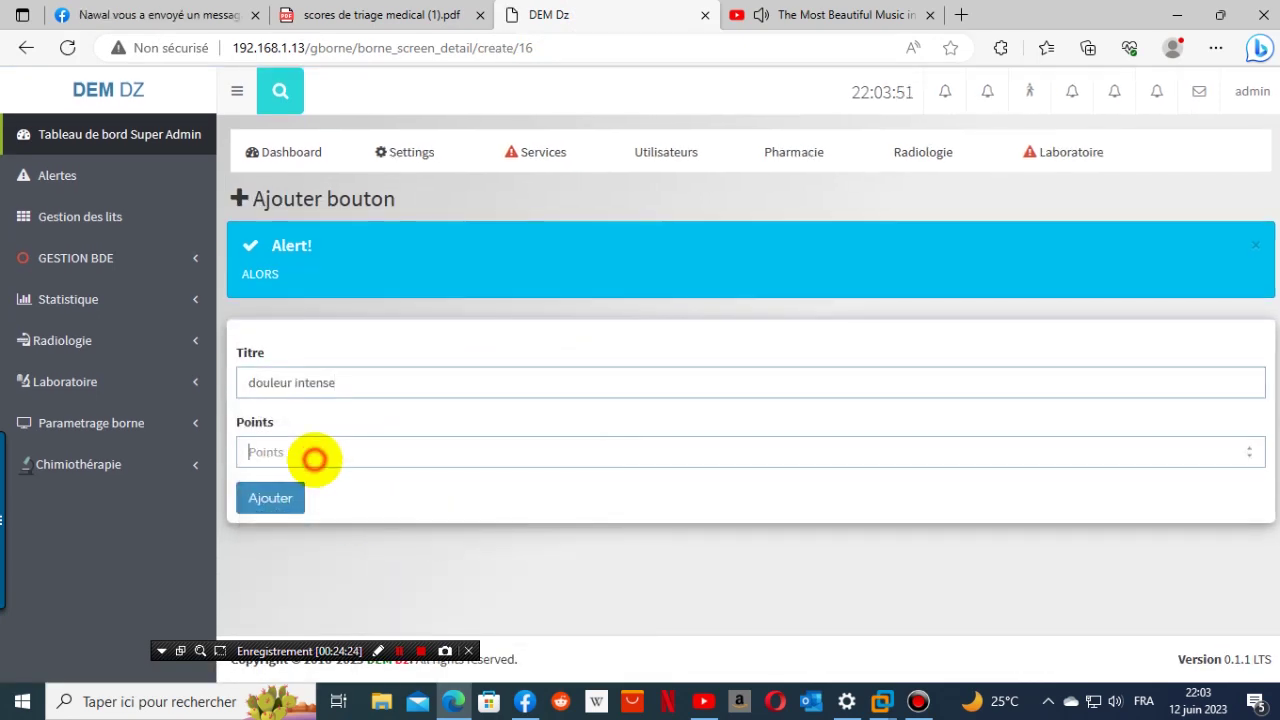
pyautogui.write('3')
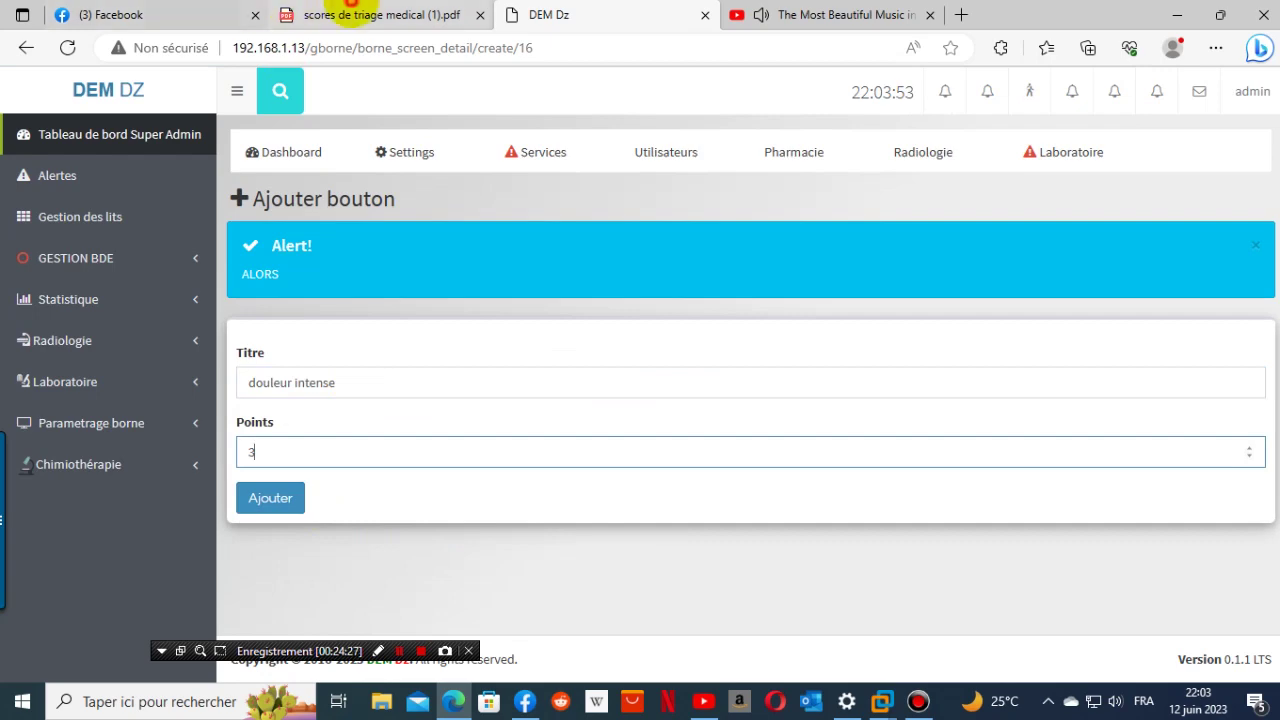
# - Copy 'douleur intolerable' from the PDF, then save the 'douleur intense' button
pyautogui.click(400, 15)
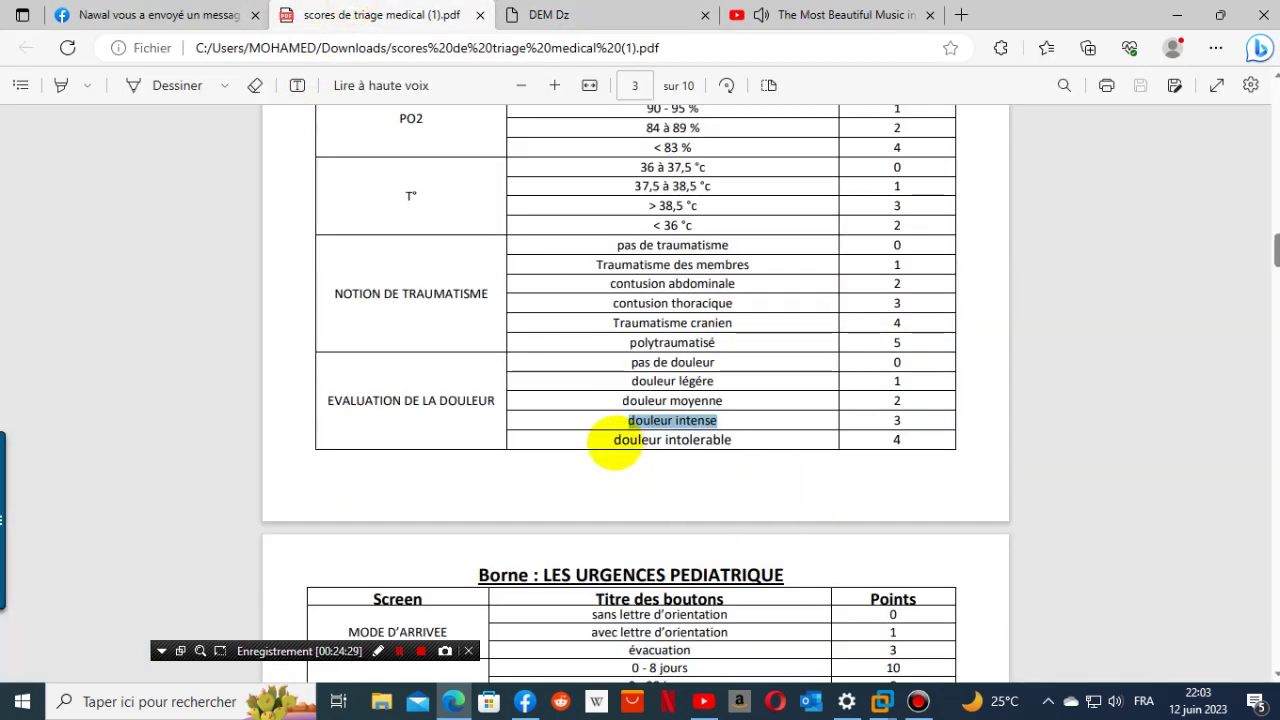
pyautogui.moveTo(614, 446); pyautogui.dragTo(724, 432)
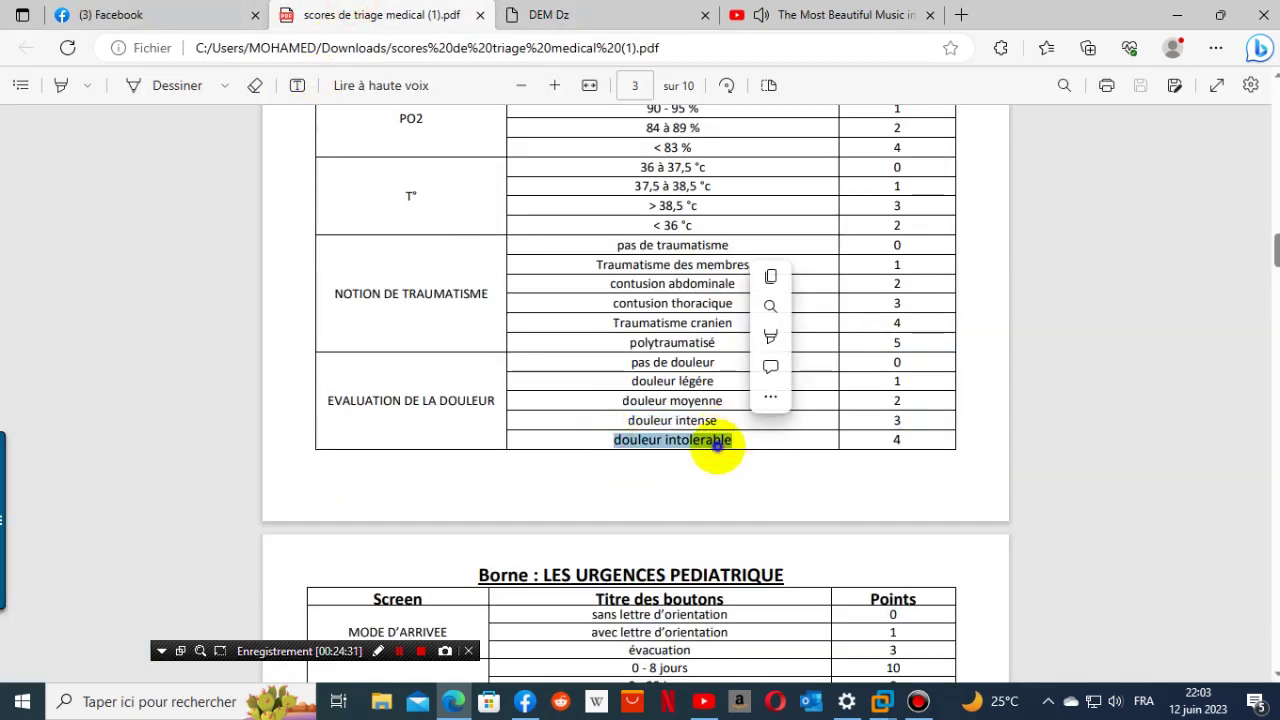
pyautogui.rightClick(721, 440)
pyautogui.click(773, 145)
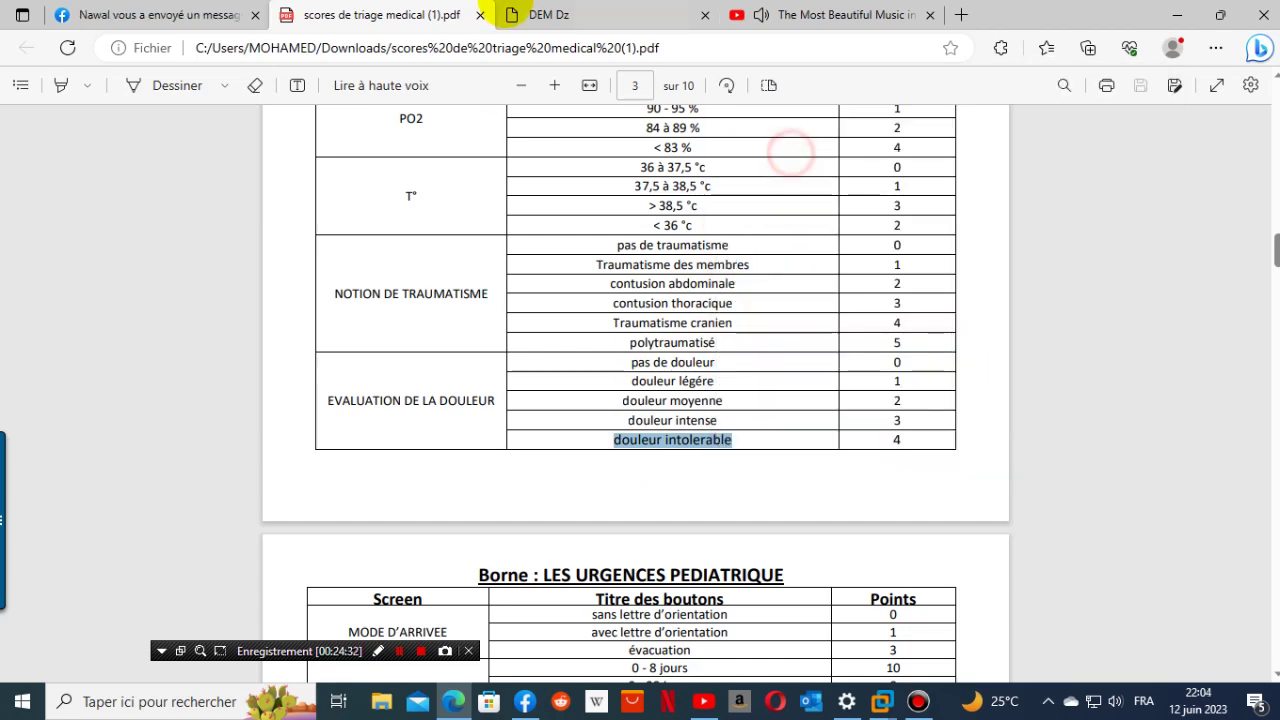
pyautogui.click(540, 15)
pyautogui.click(268, 500)
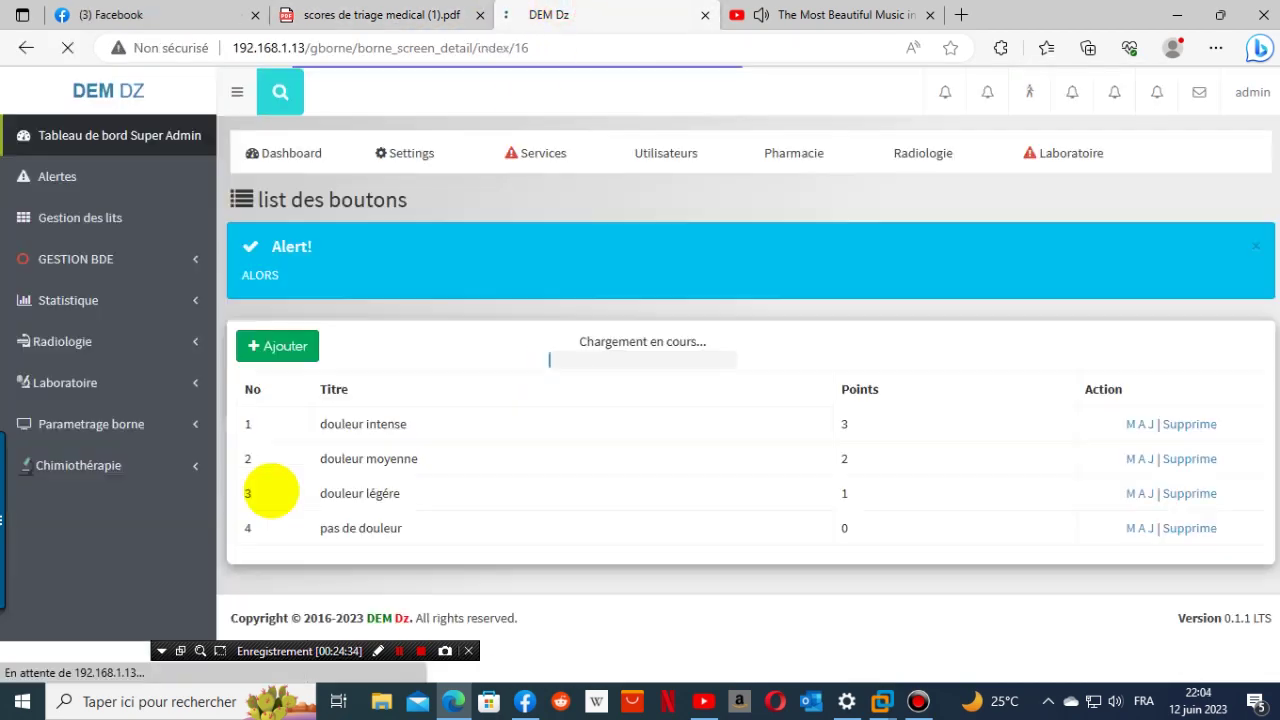
# - Add and save a fifth button 'douleur intolerable' worth 4 points
pyautogui.click(288, 350)
pyautogui.click(330, 382)
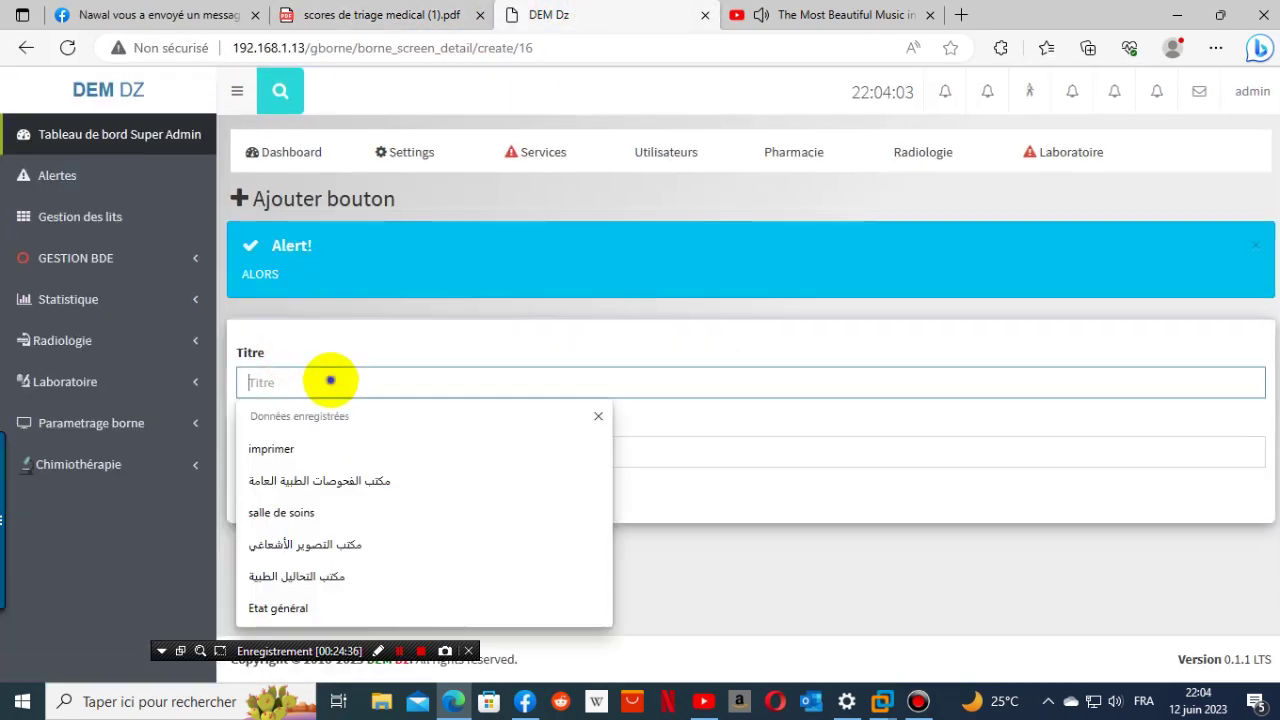
pyautogui.rightClick(337, 462)
pyautogui.click(434, 528)
pyautogui.click(306, 450)
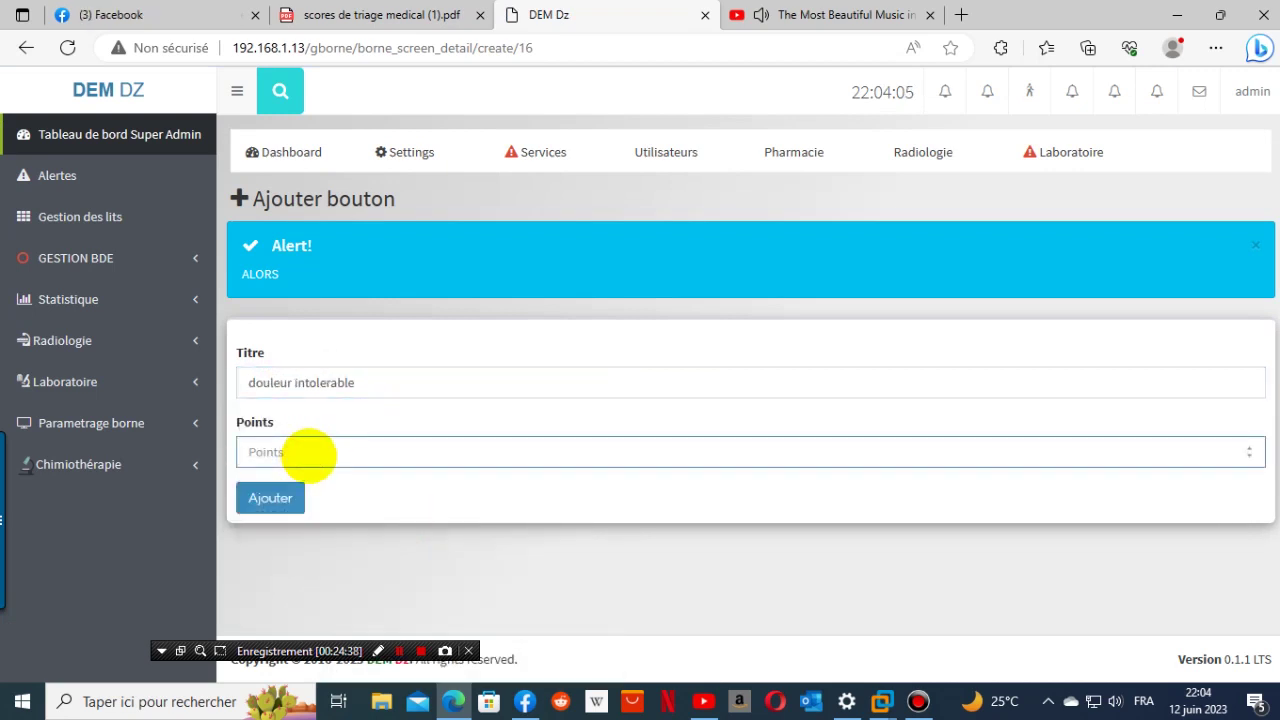
pyautogui.click(450, 14)
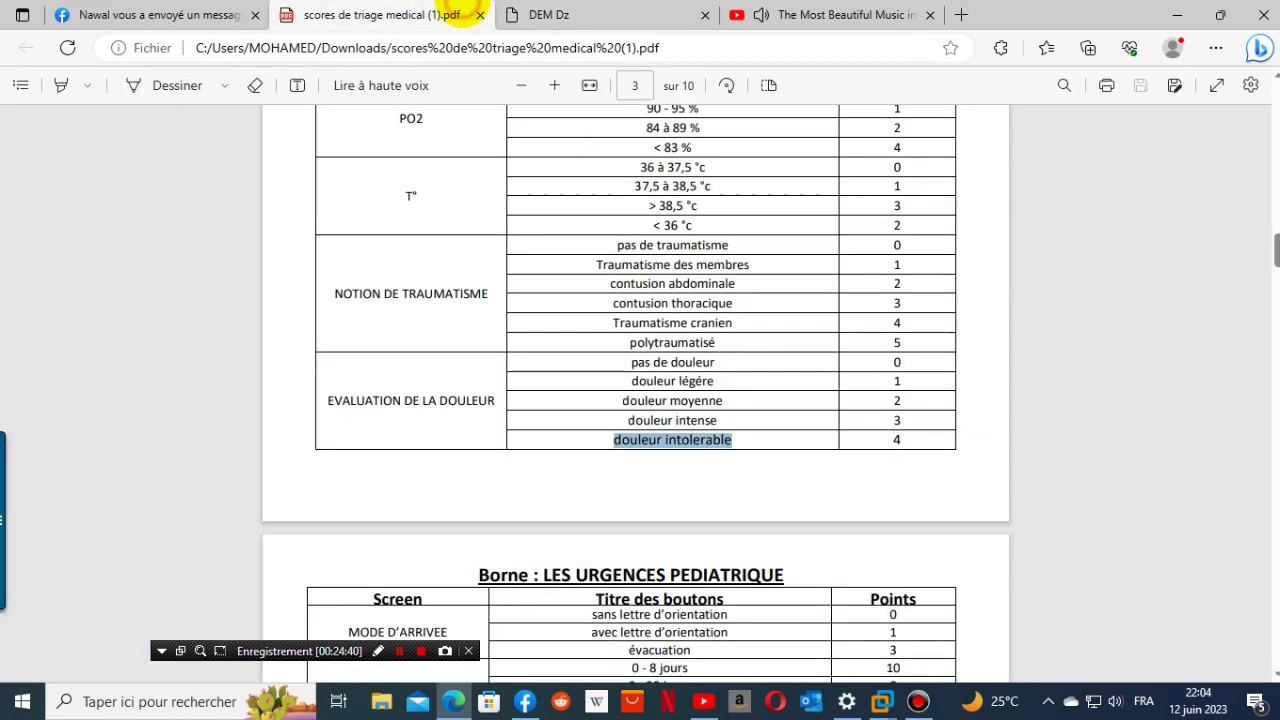
pyautogui.click(549, 14)
pyautogui.write('4')
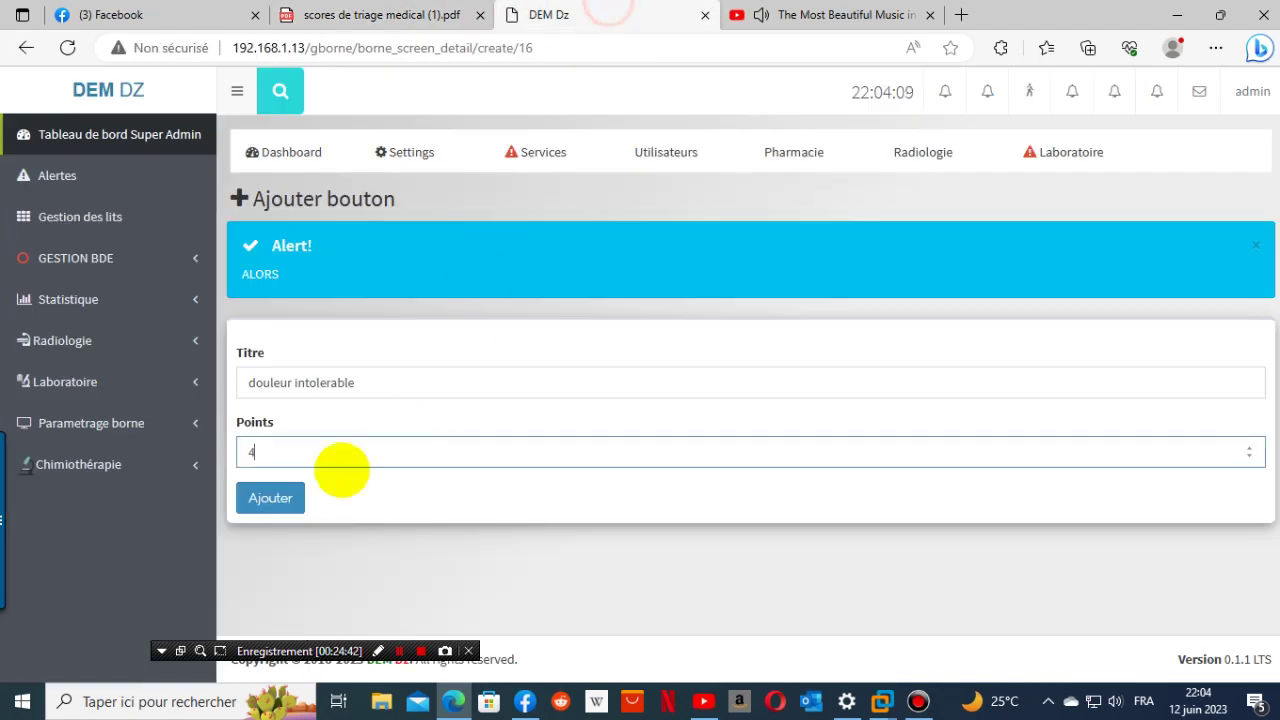
pyautogui.click(262, 499)
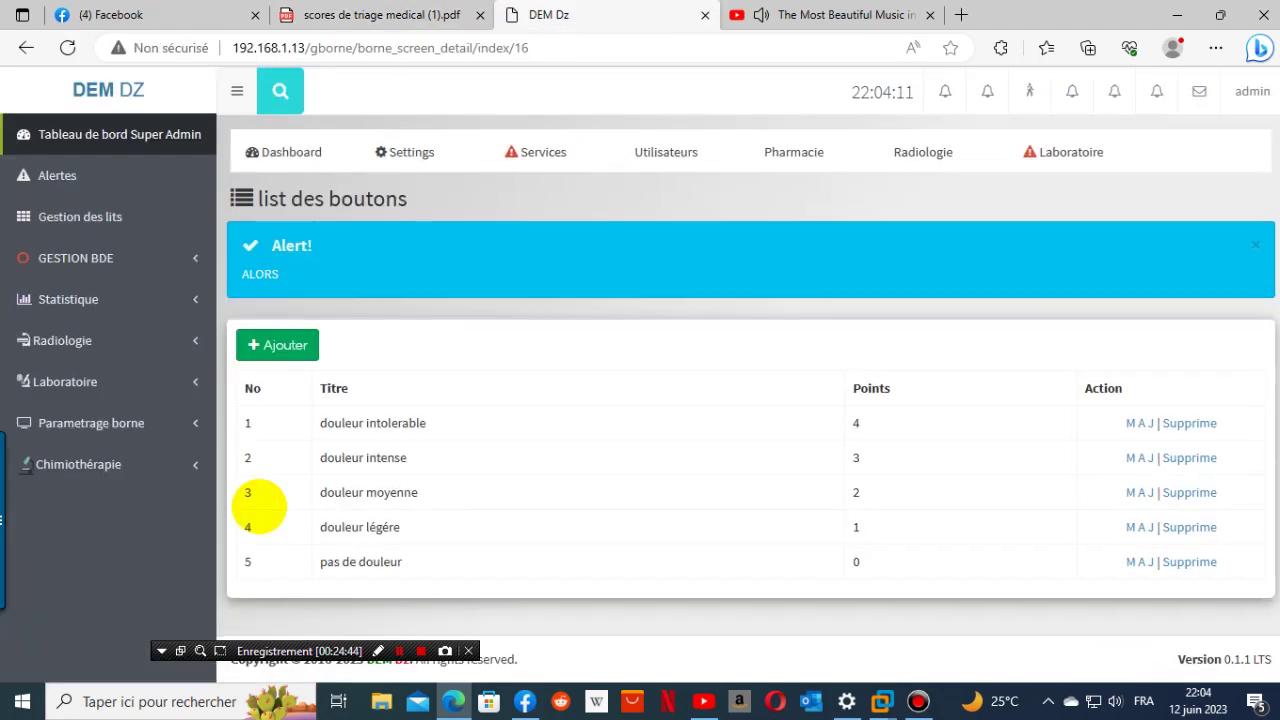
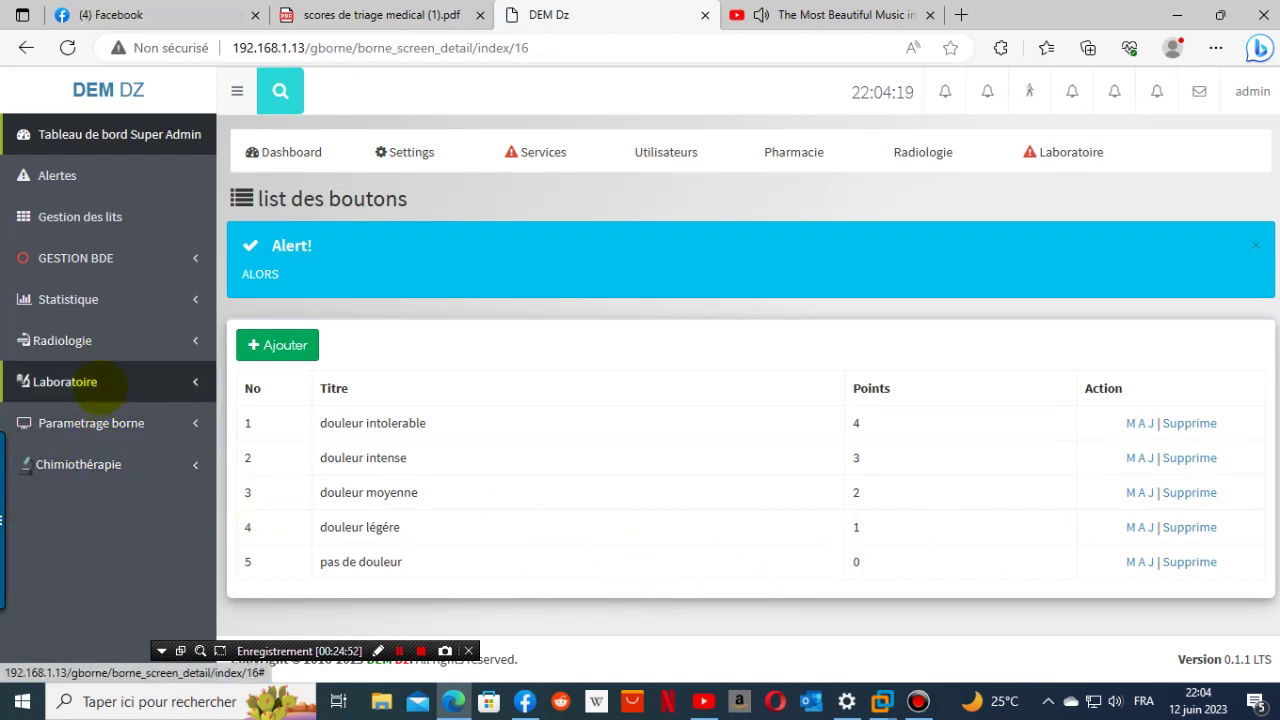
# - Glance at the kiosk options and triage doctors, then sign out and back in as admin
pyautogui.click(86, 423)
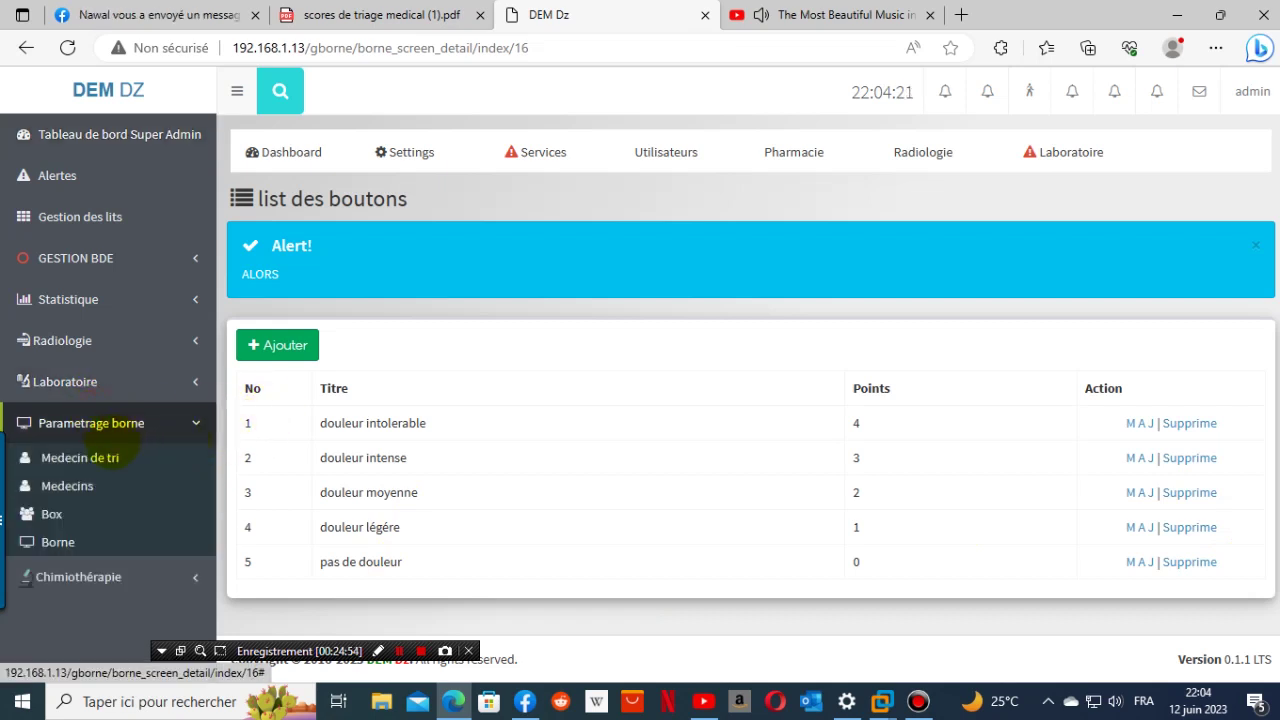
pyautogui.click(110, 457)
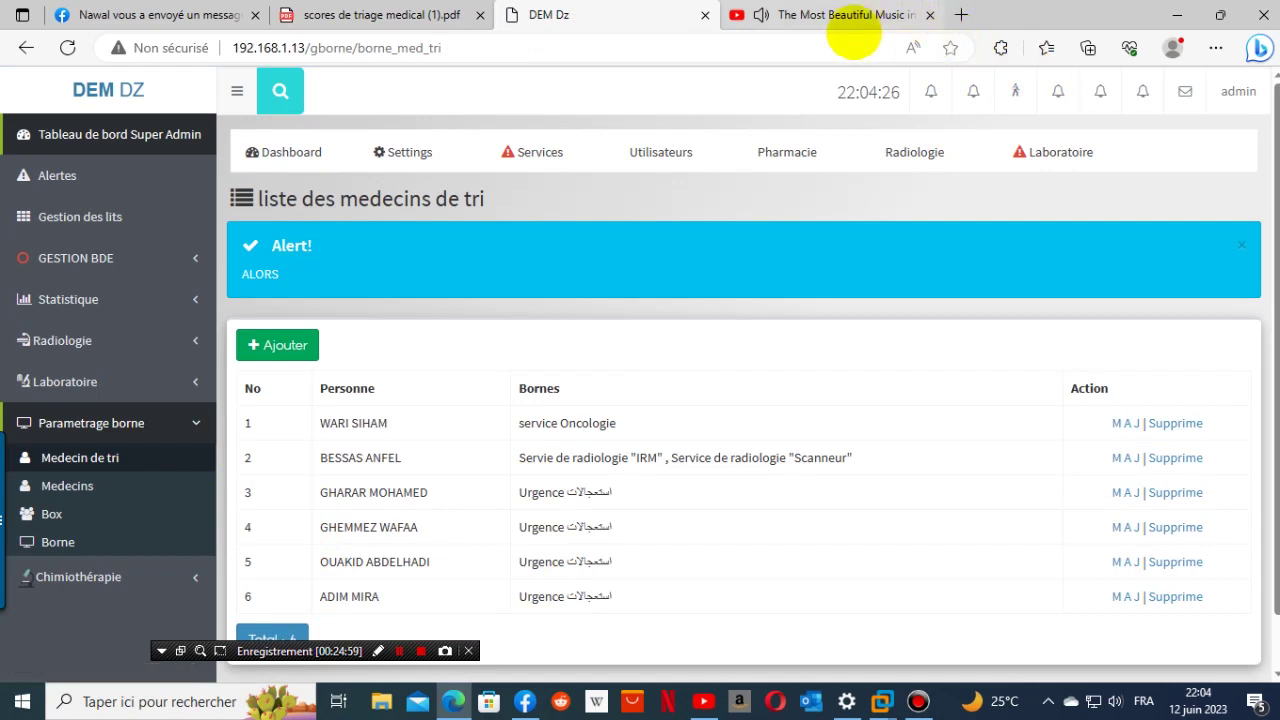
pyautogui.click(1233, 92)
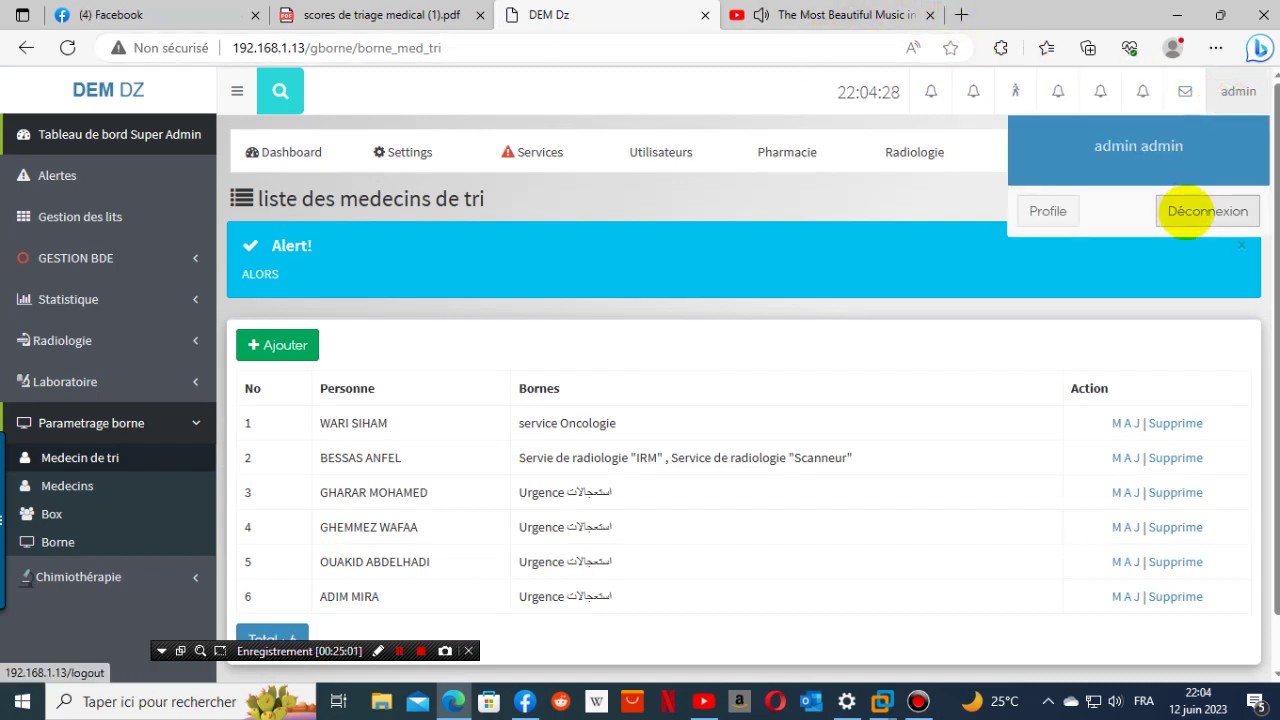
pyautogui.click(1192, 210)
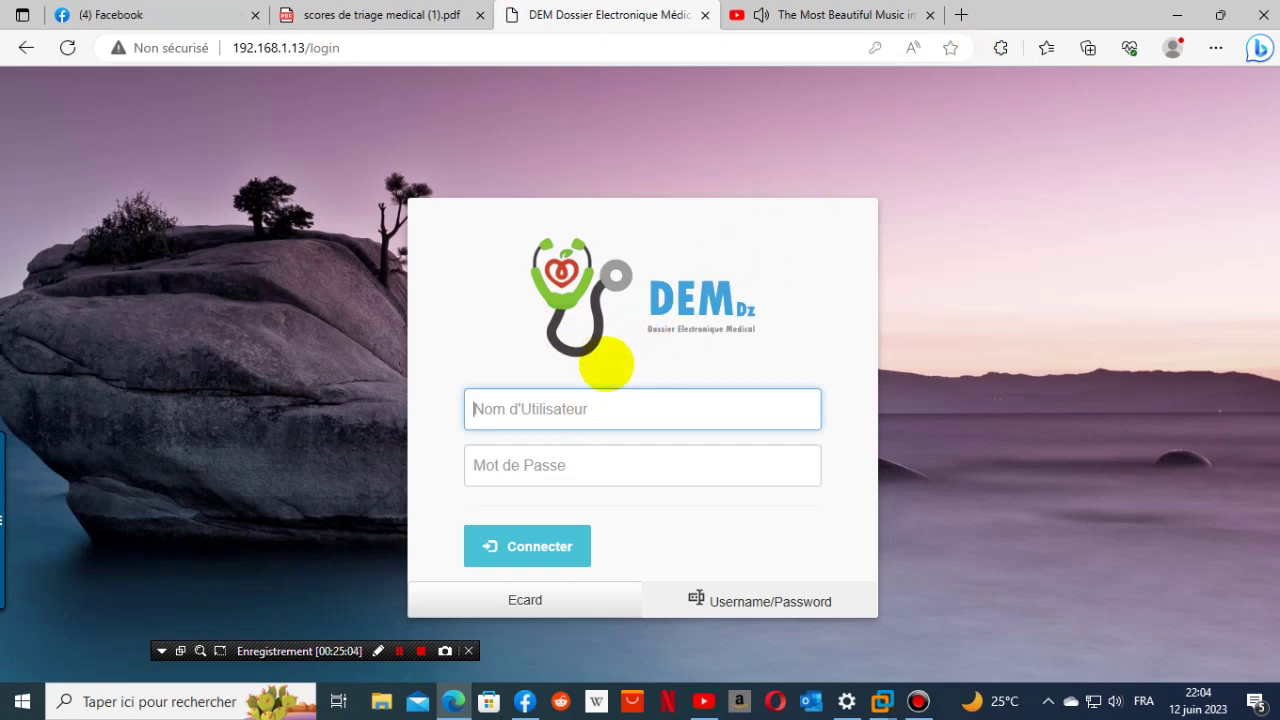
pyautogui.click(554, 407)
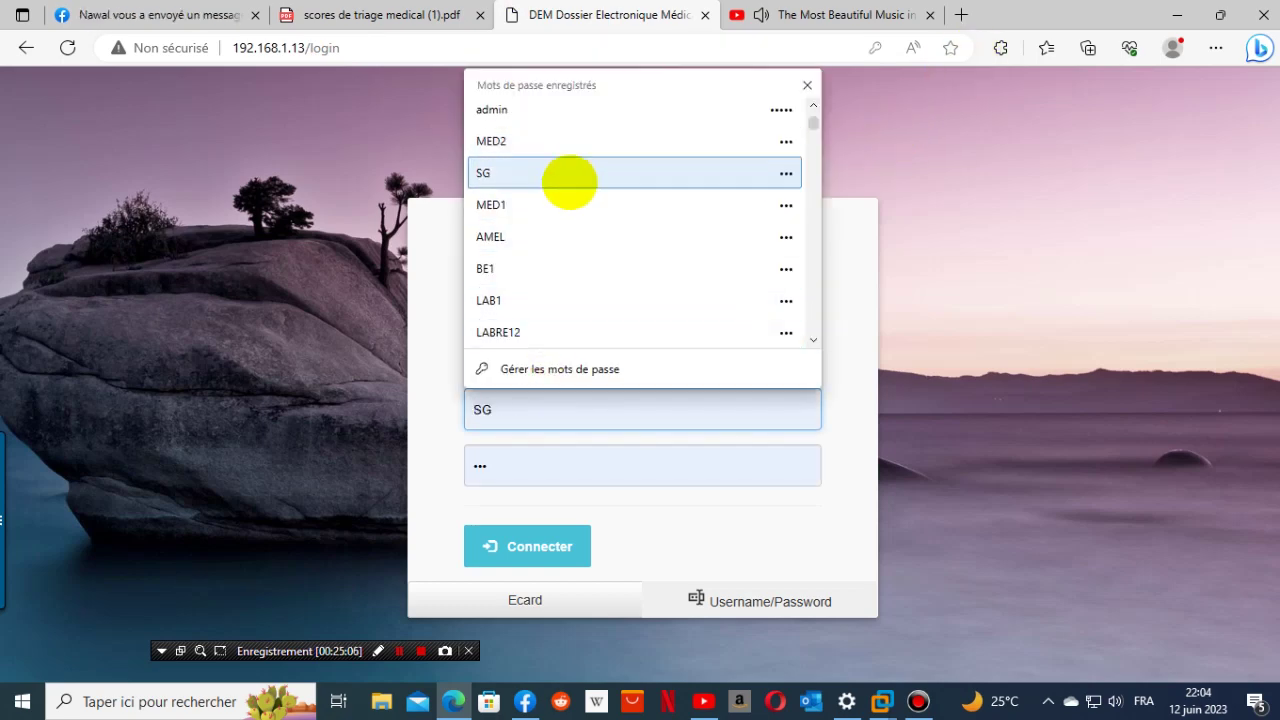
pyautogui.click(555, 111)
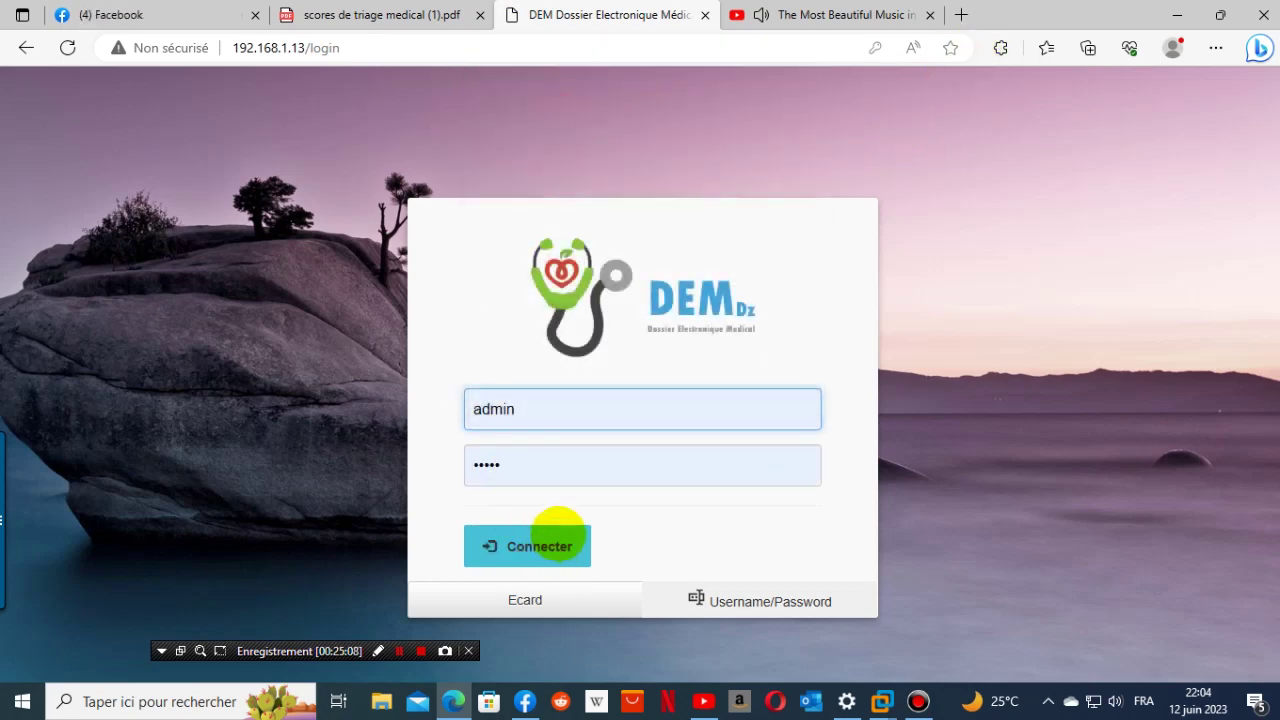
pyautogui.click(557, 540)
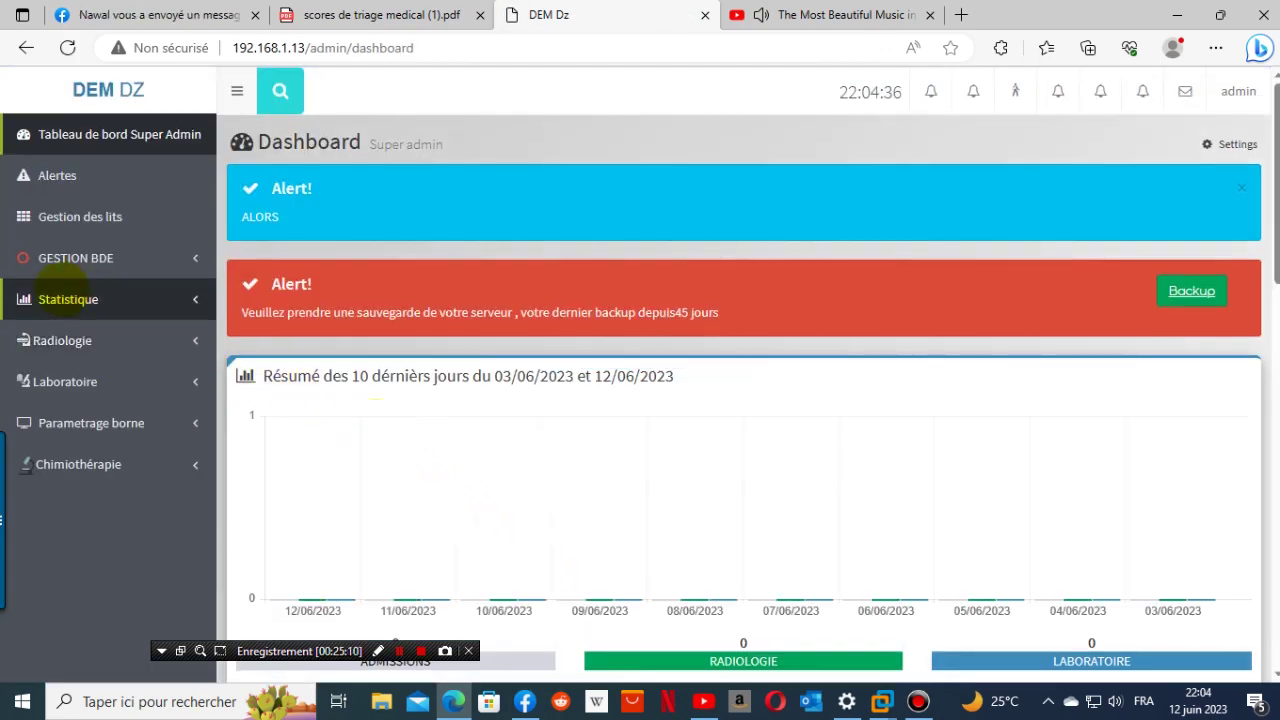
# - View the Alertes list under GESTION BDE, then go to the Settings page
pyautogui.click(80, 258)
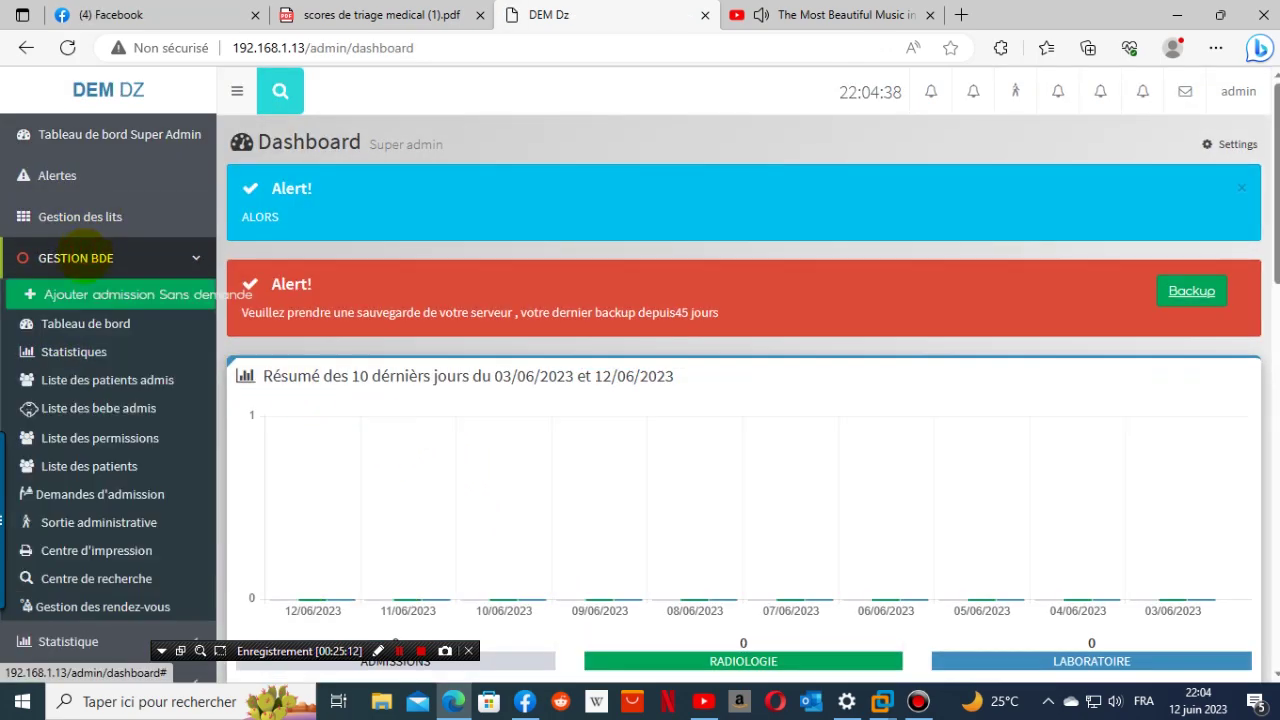
pyautogui.click(74, 175)
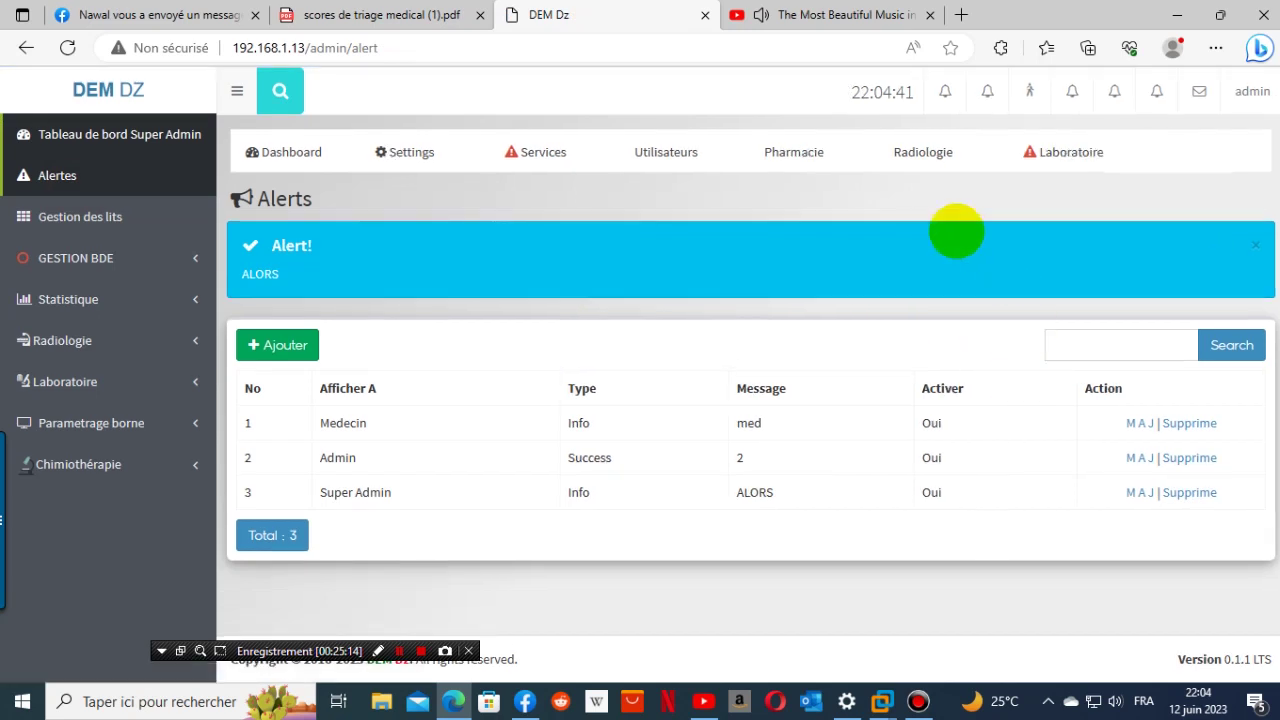
pyautogui.click(436, 151)
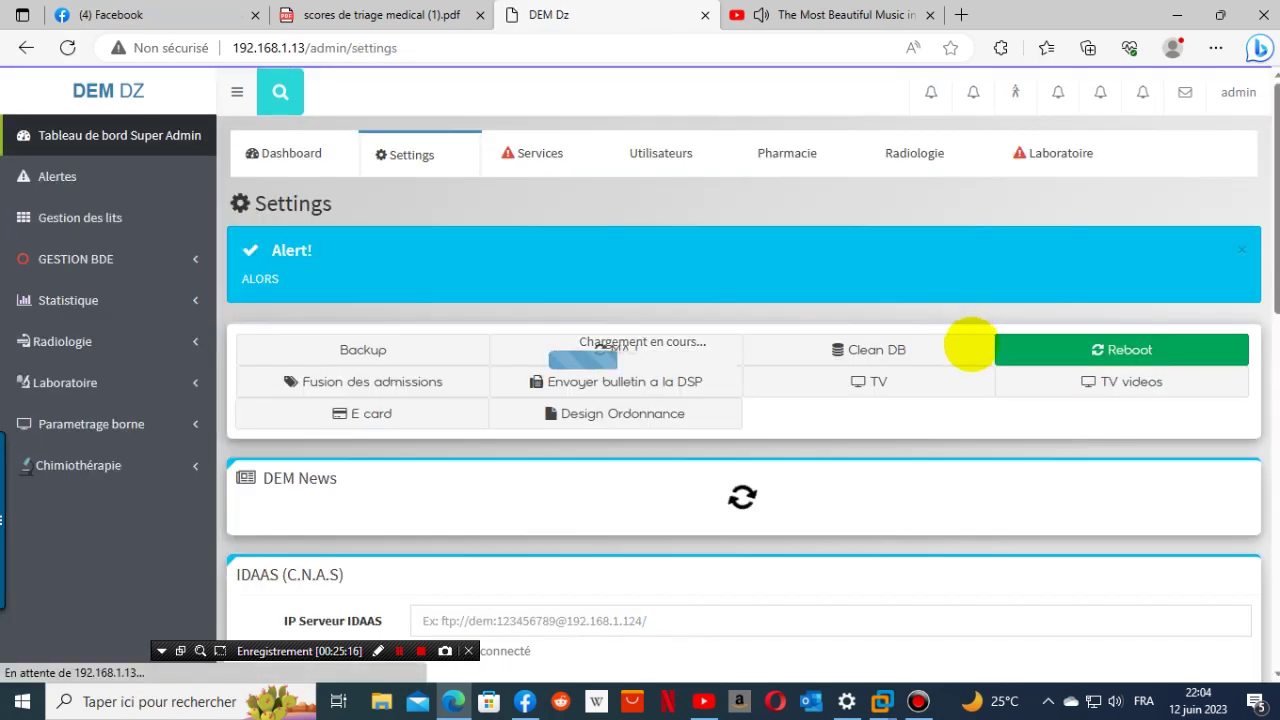
# - Change a TV screen's code to 99 and save it
pyautogui.click(886, 380)
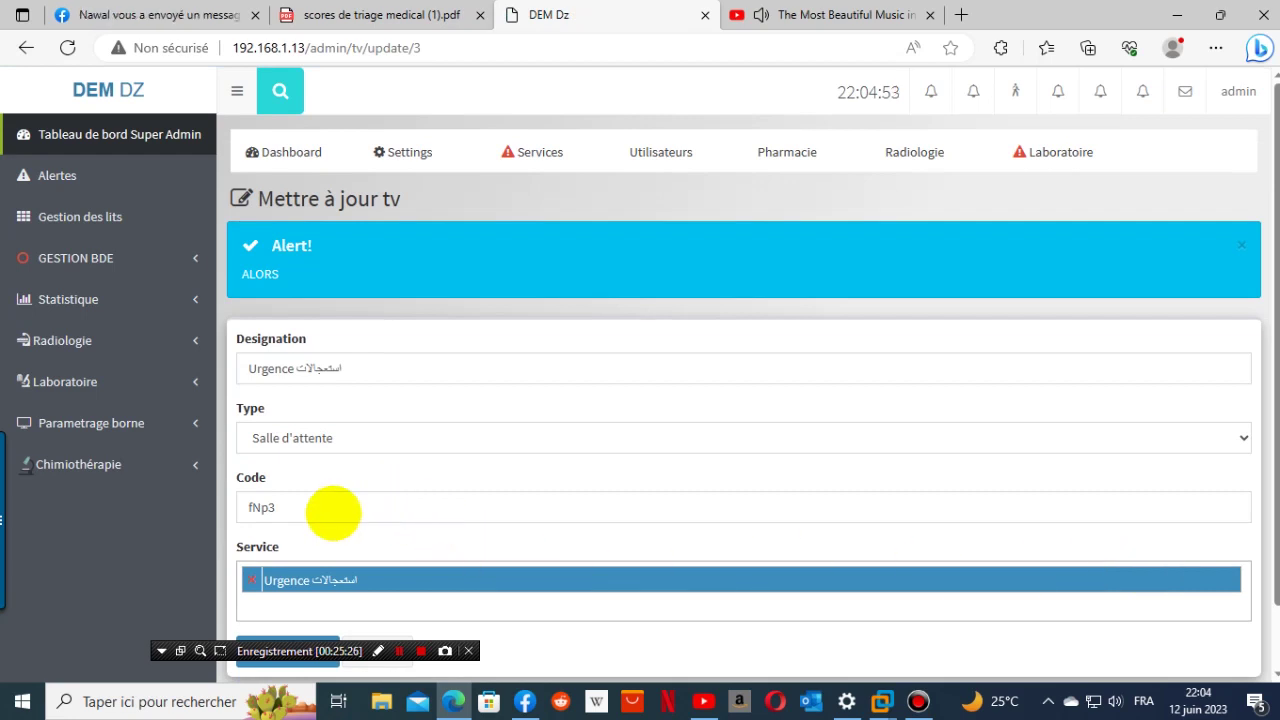
pyautogui.moveTo(331, 510); pyautogui.dragTo(229, 508)
pyautogui.write('9999')
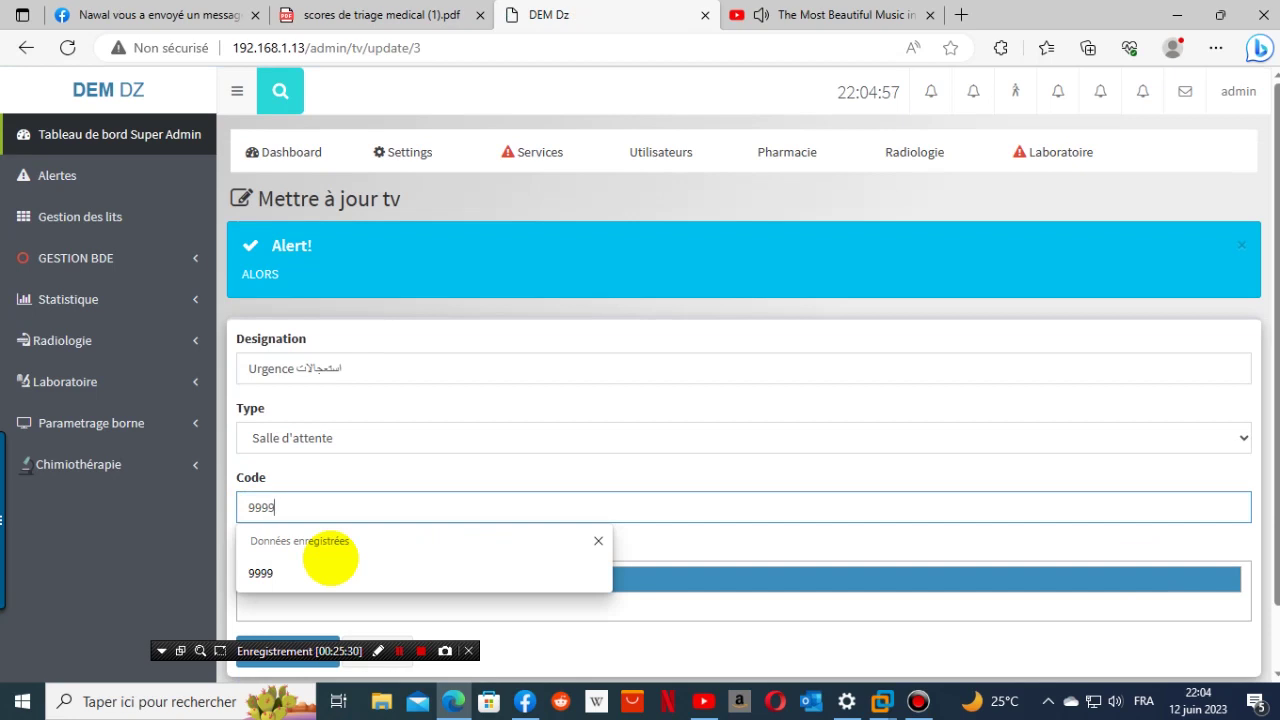
pyautogui.click(328, 566)
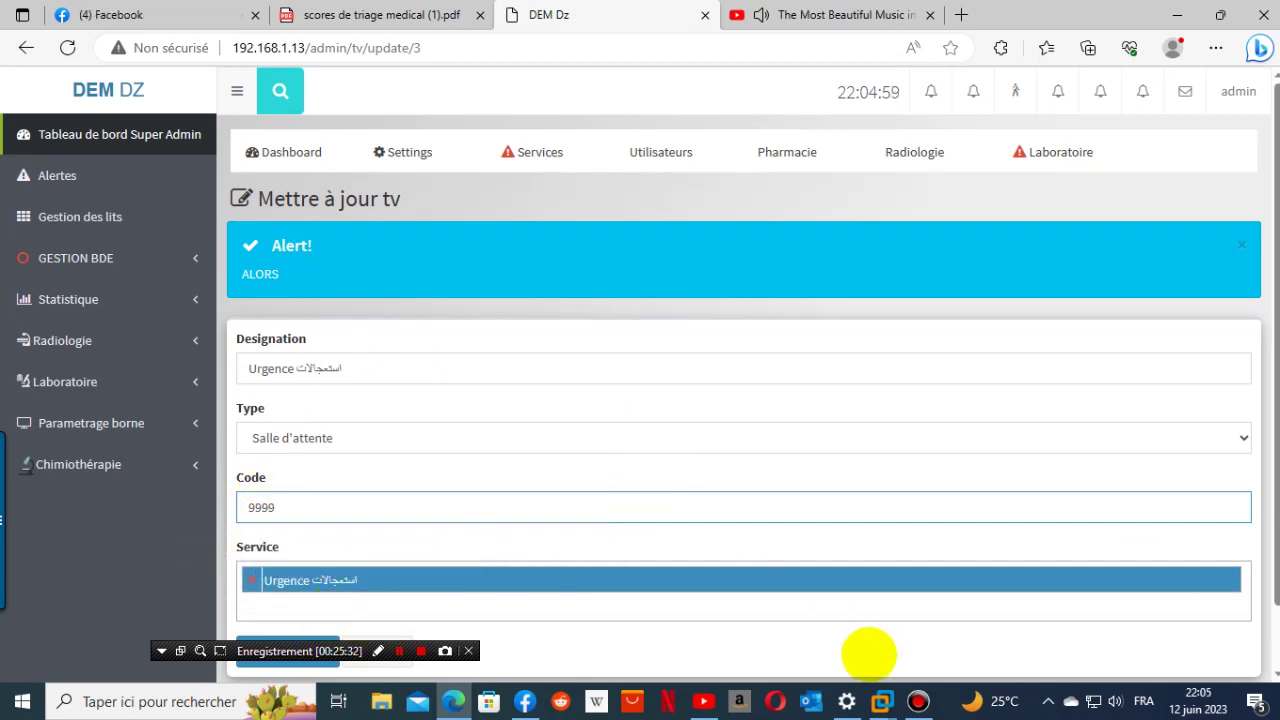
pyautogui.scroll(-2, 868, 655)
pyautogui.click(300, 589)
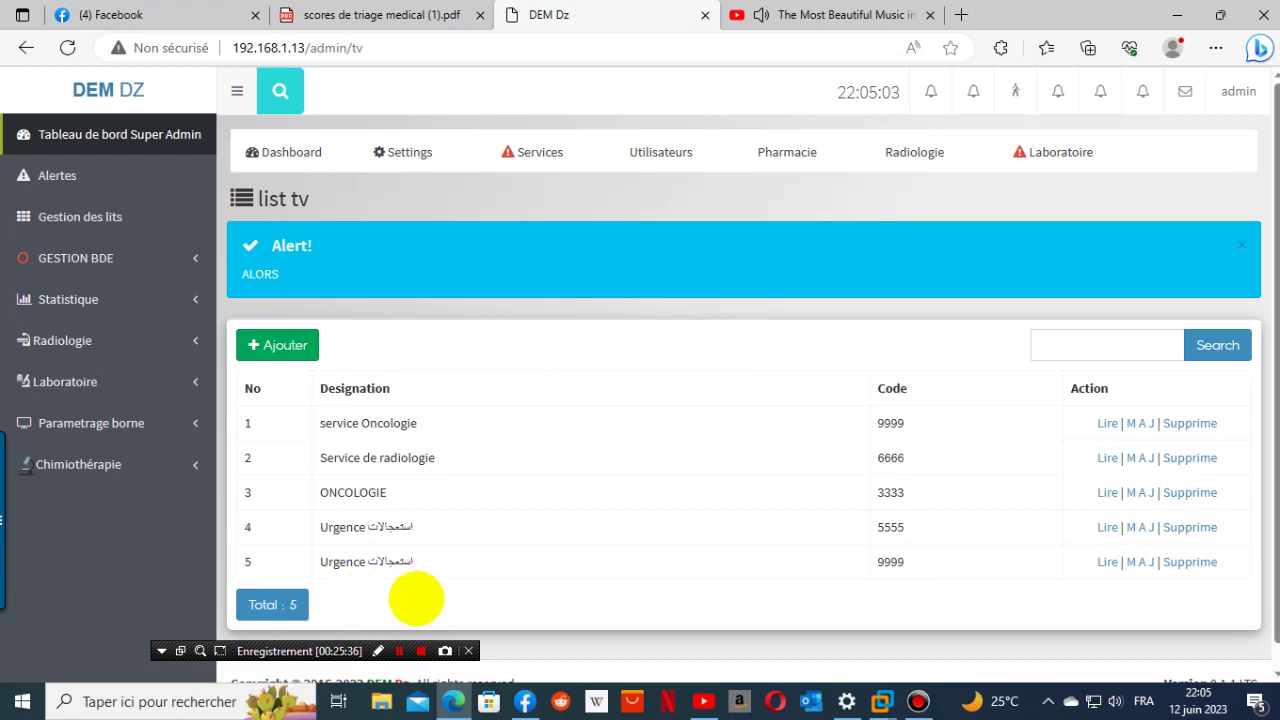
# - Set the row 5 Urgence TV's code to 4444, keeping type Salle d'attente
pyautogui.click(1140, 562)
pyautogui.click(328, 518)
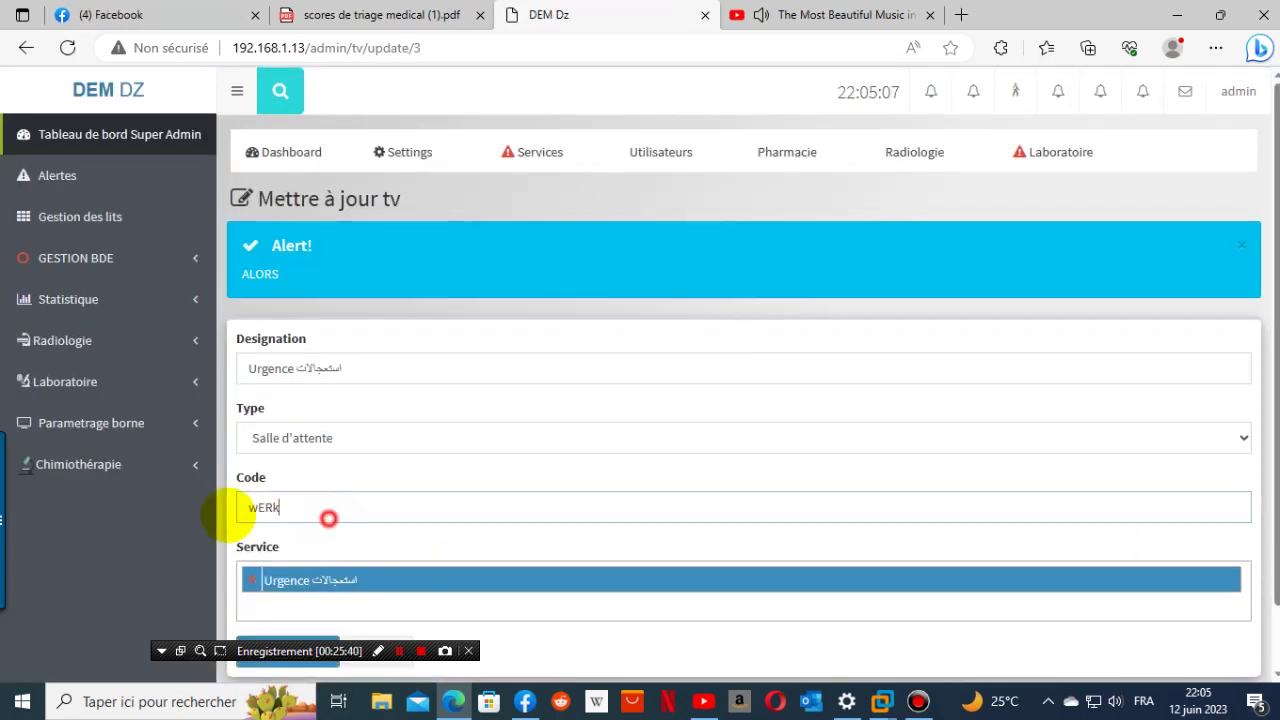
pyautogui.doubleClick(265, 508)
pyautogui.write('33')
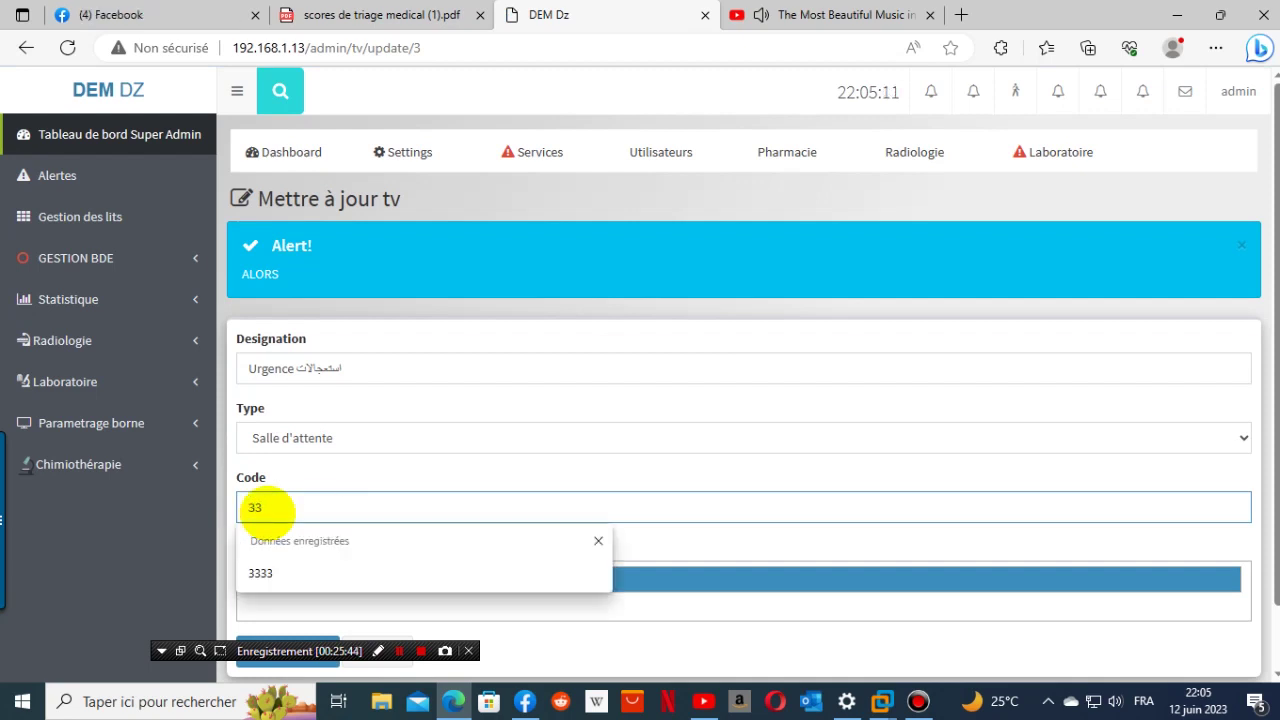
pyautogui.press('BackSpace')
pyautogui.press('BackSpace')
pyautogui.write('444')
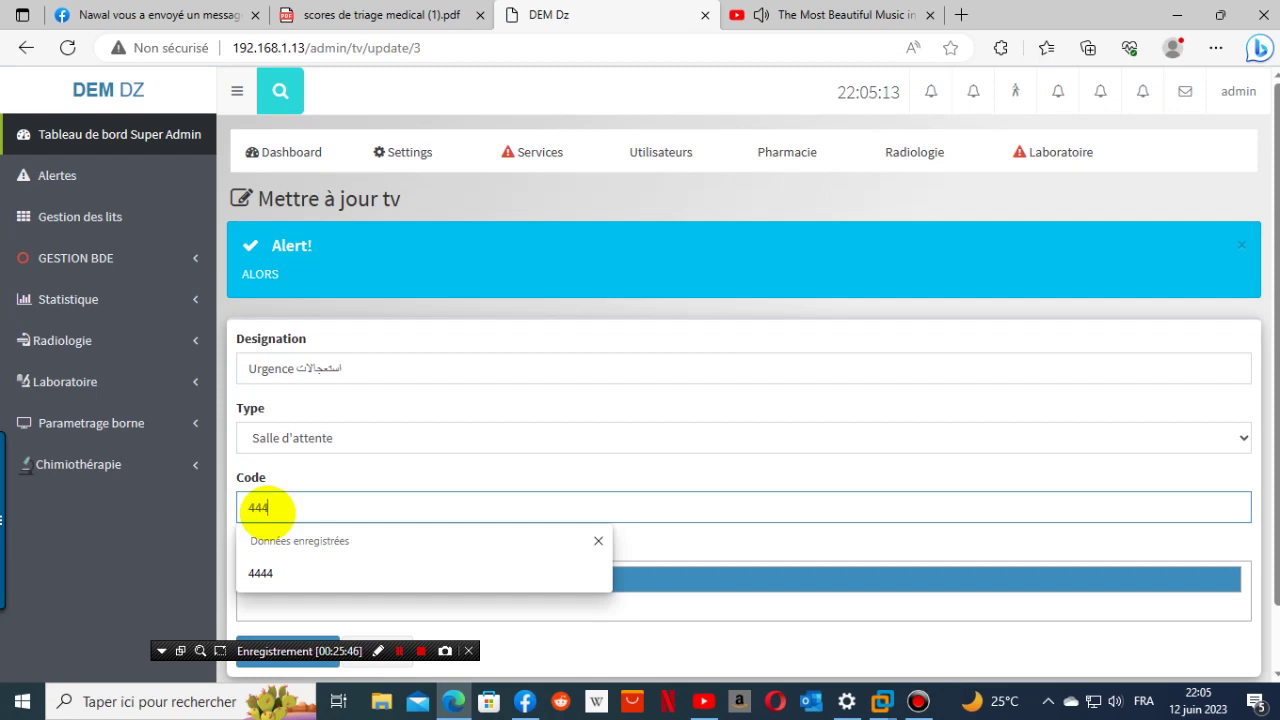
pyautogui.write('4')
pyautogui.click(634, 437)
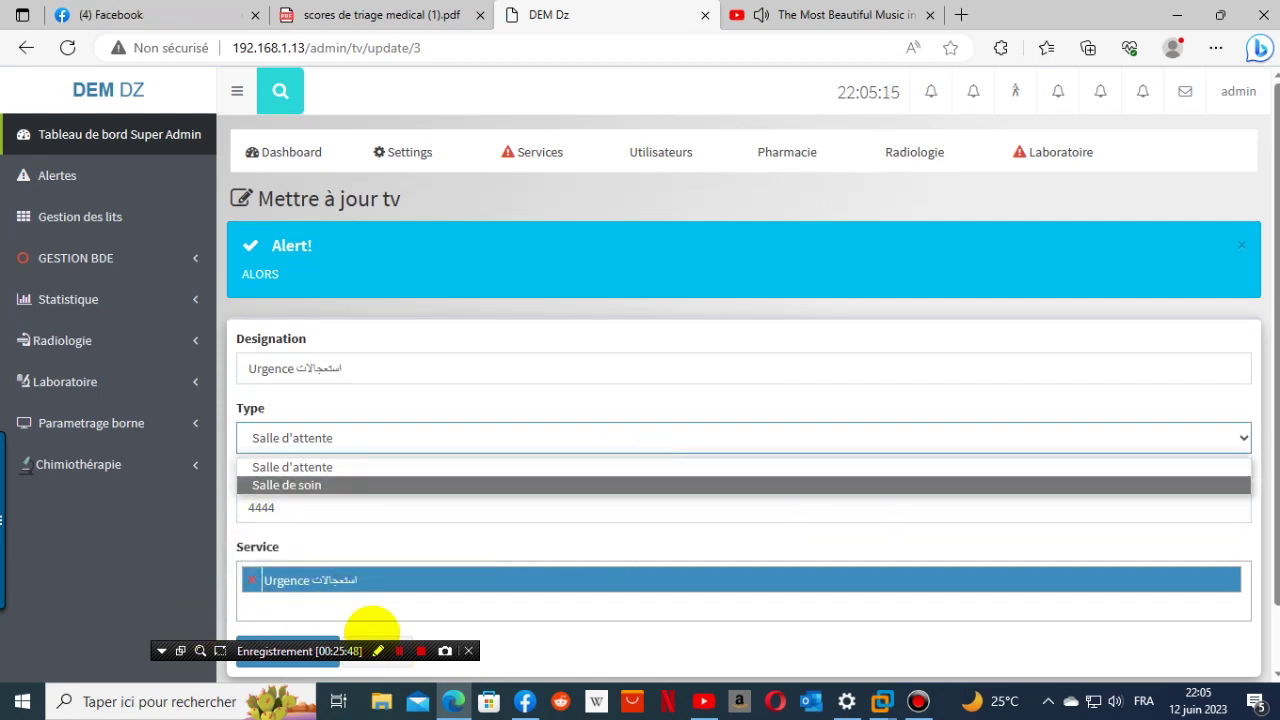
pyautogui.click(724, 657)
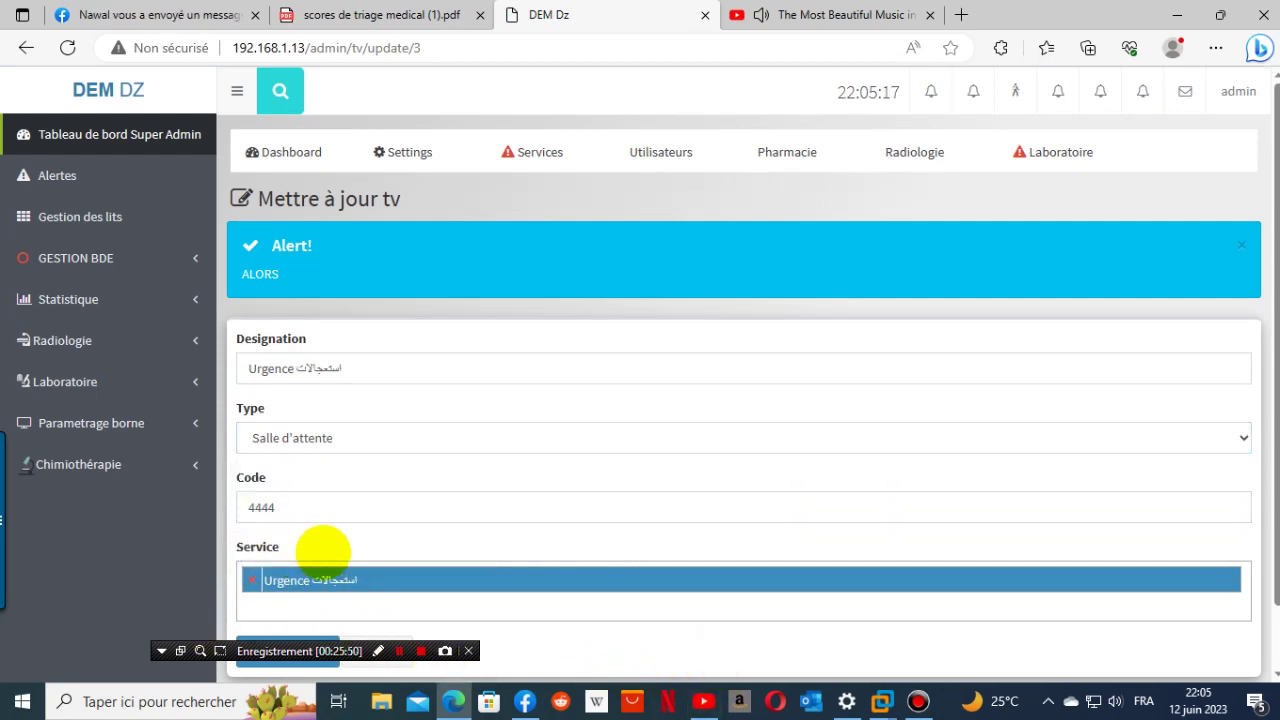
pyautogui.scroll(-1, 350, 600)
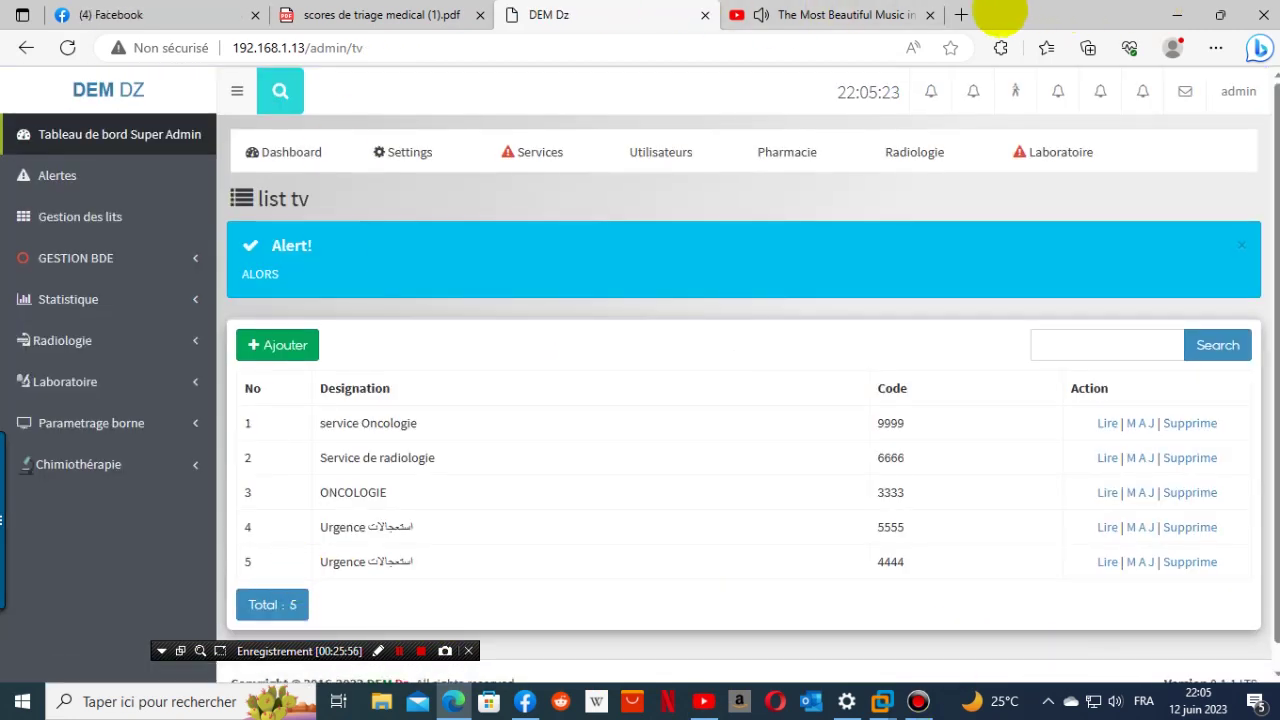
# - Load the server's /tv waiting-room display page in a new browser tab
pyautogui.click(960, 14)
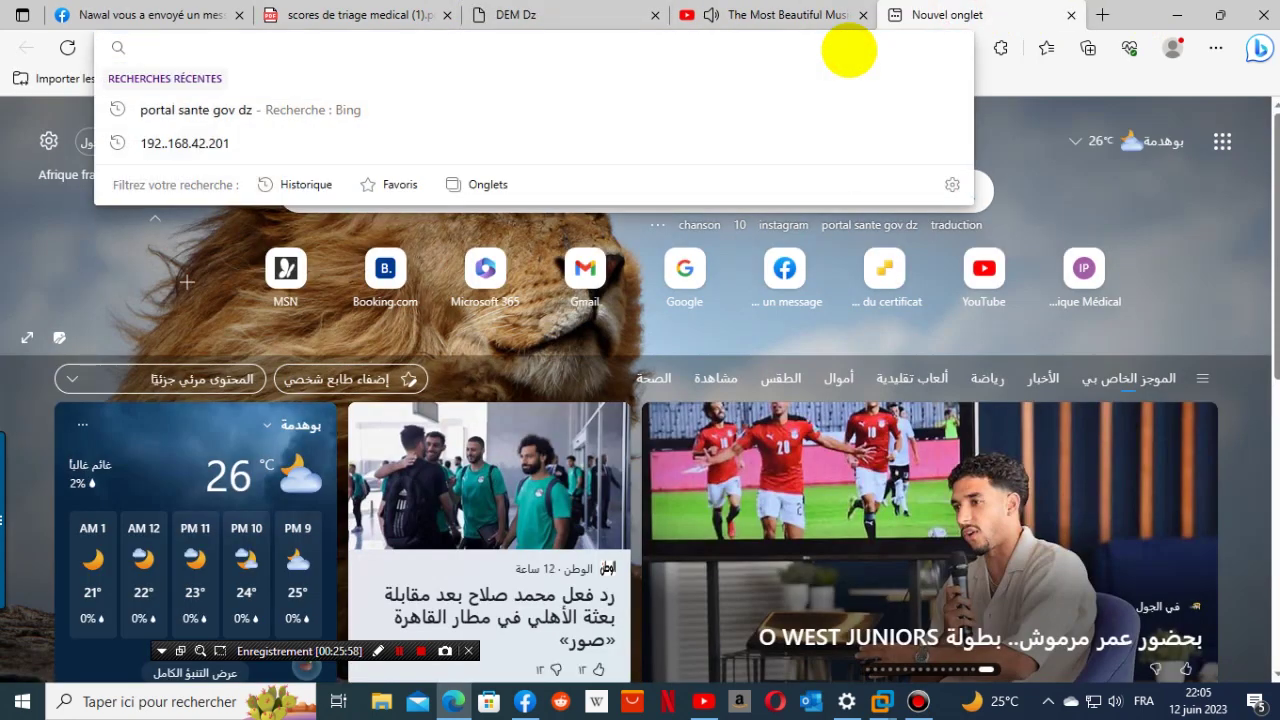
pyautogui.write('1')
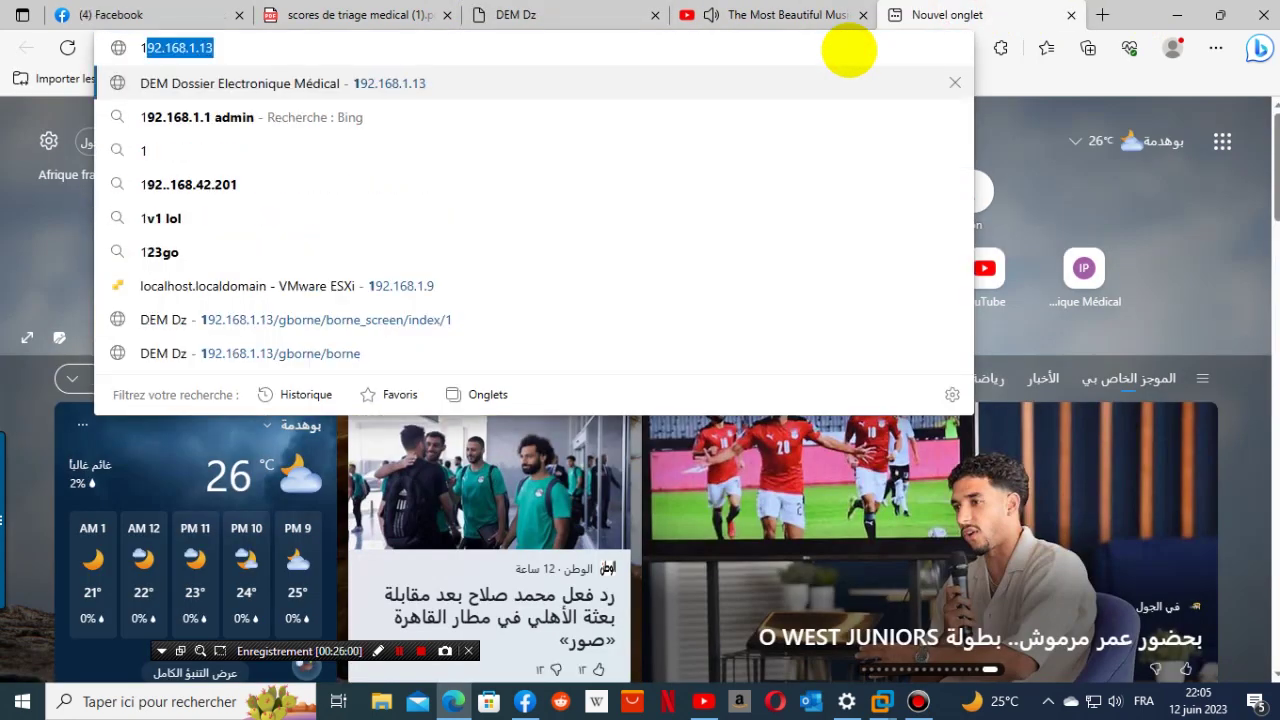
pyautogui.press('Right')
pyautogui.write('/')
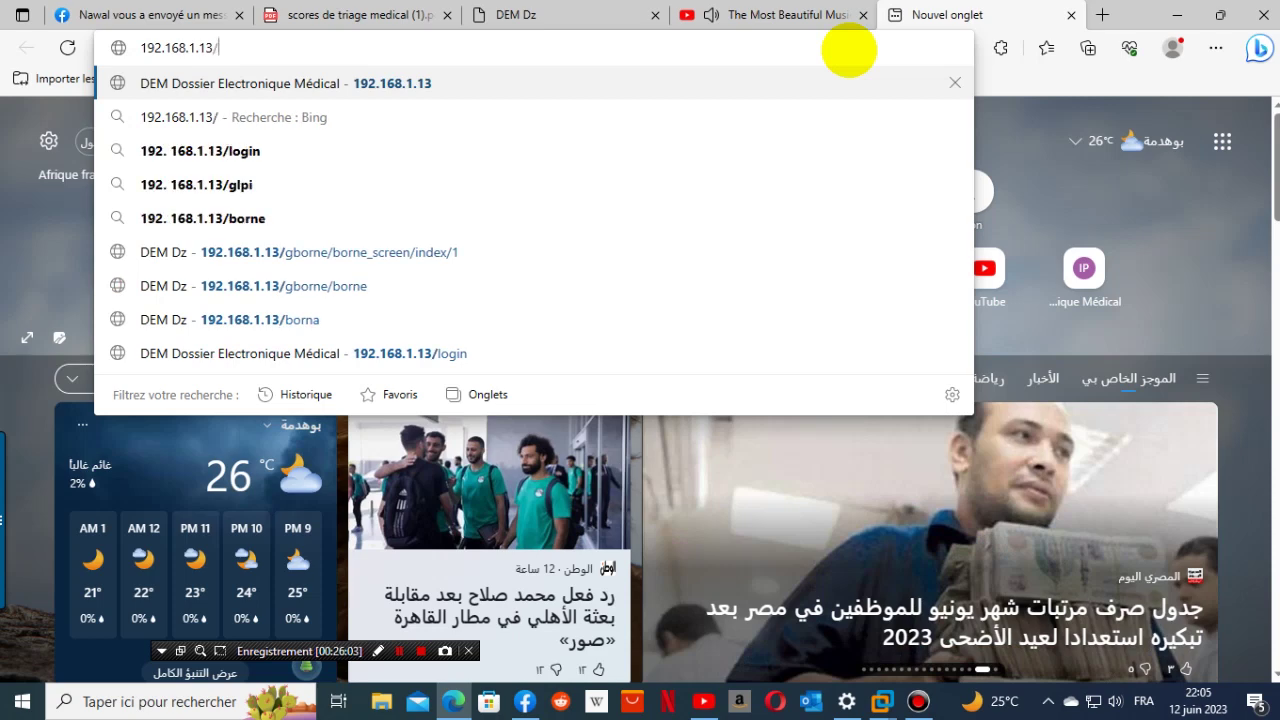
pyautogui.write('tv')
pyautogui.press('Return')
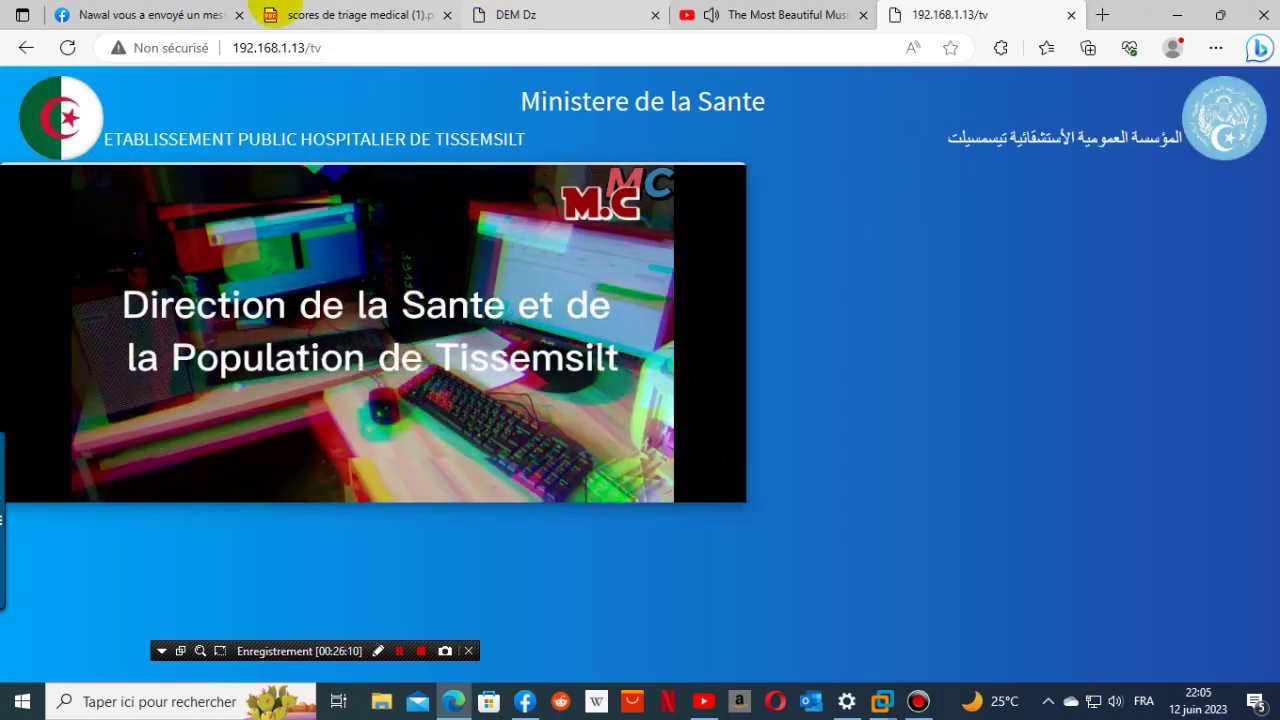
# - Log out of admin and sign in with the saved staff account, retyping the password
pyautogui.click(586, 12)
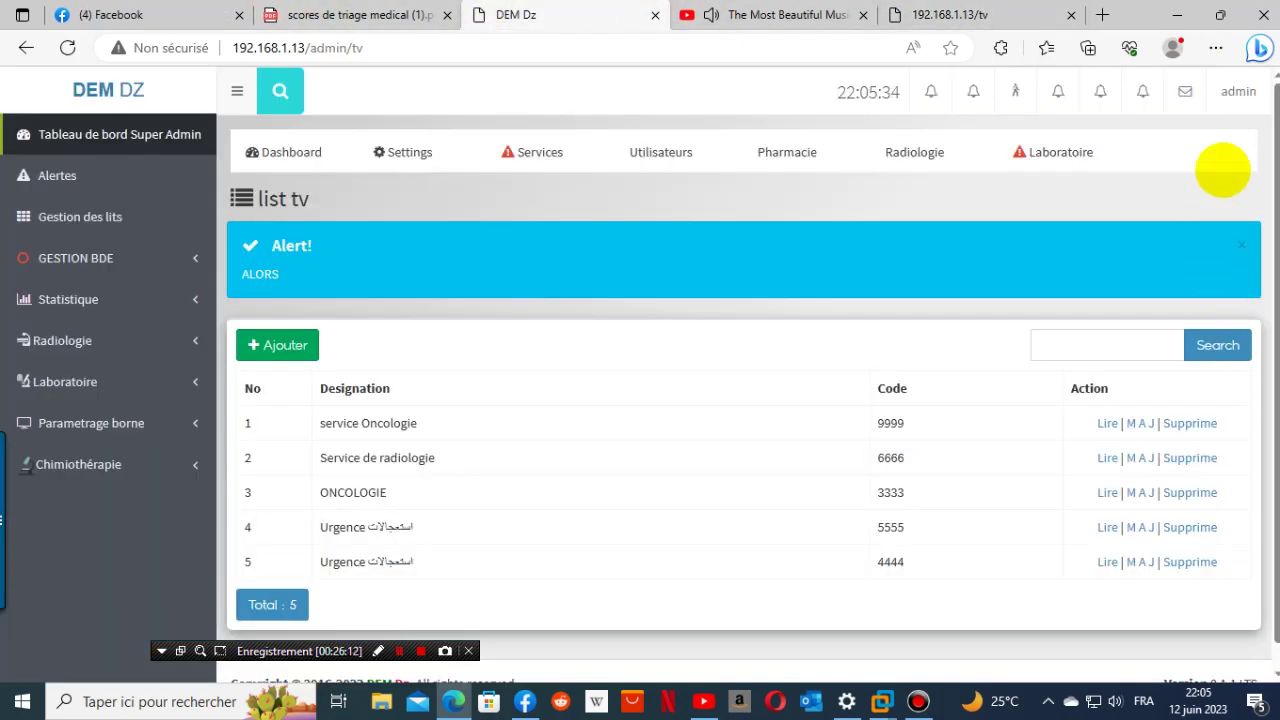
pyautogui.click(1240, 91)
pyautogui.click(1208, 211)
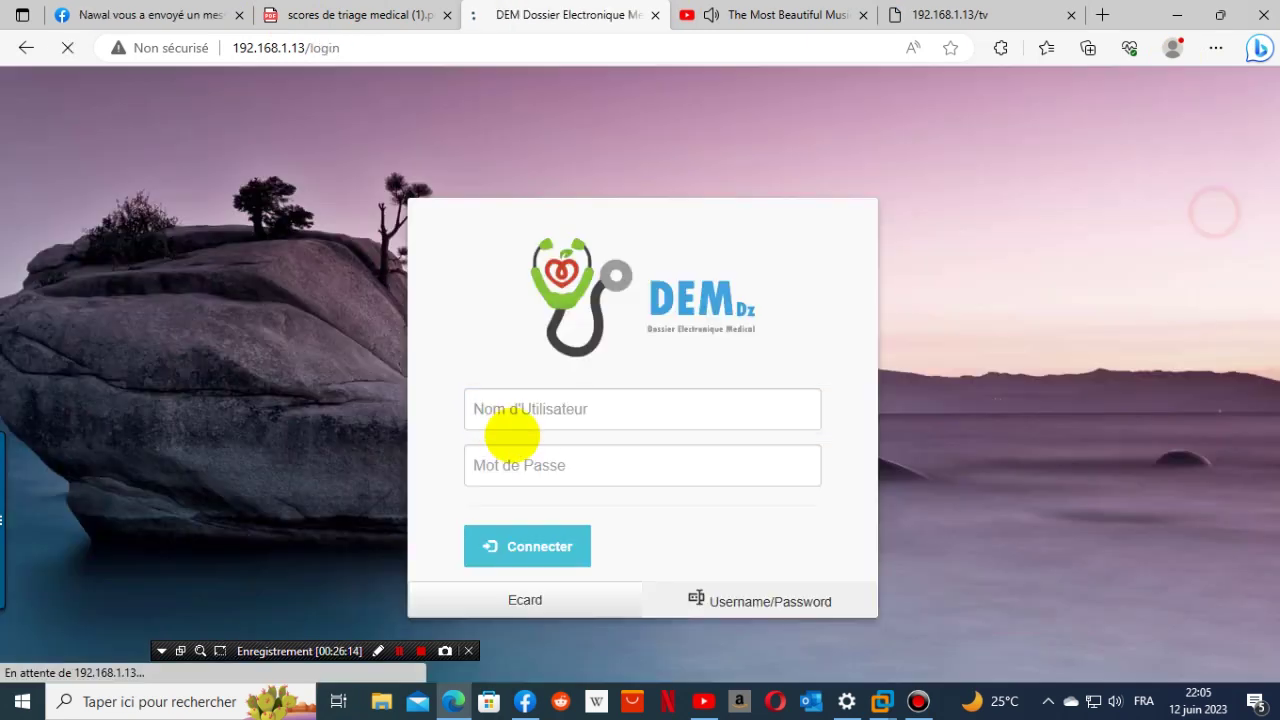
pyautogui.click(563, 408)
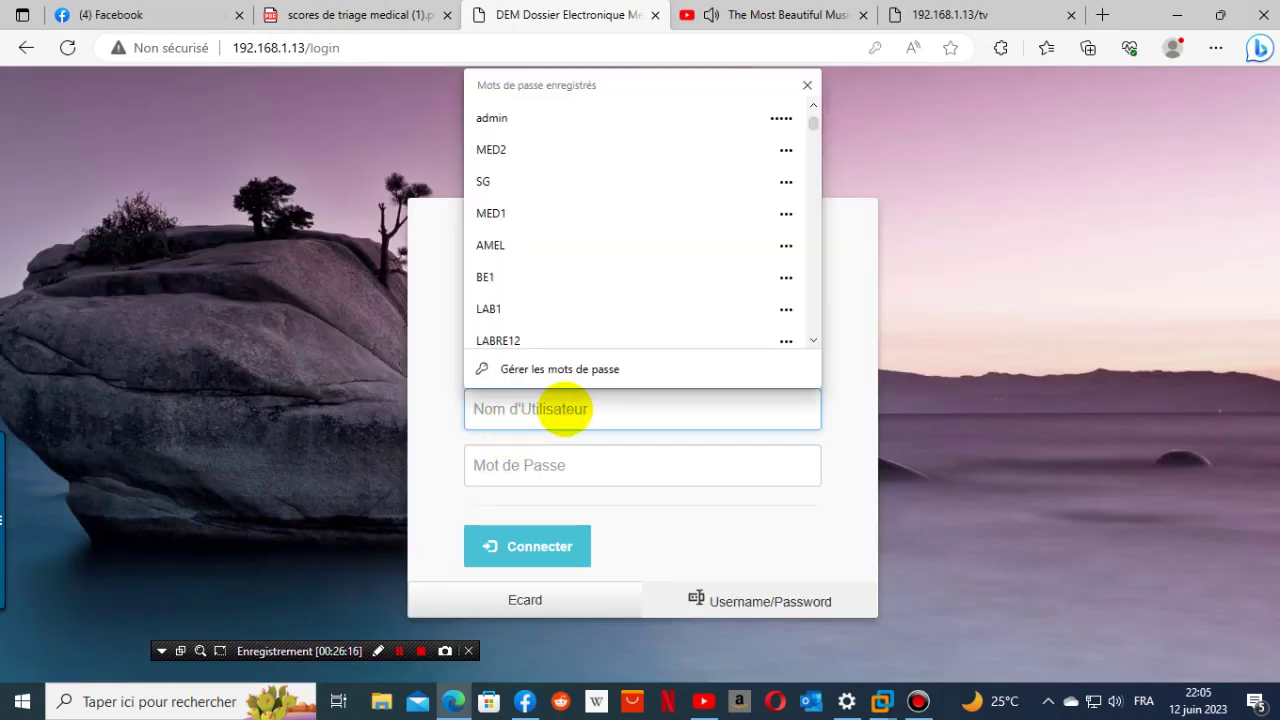
pyautogui.write('m')
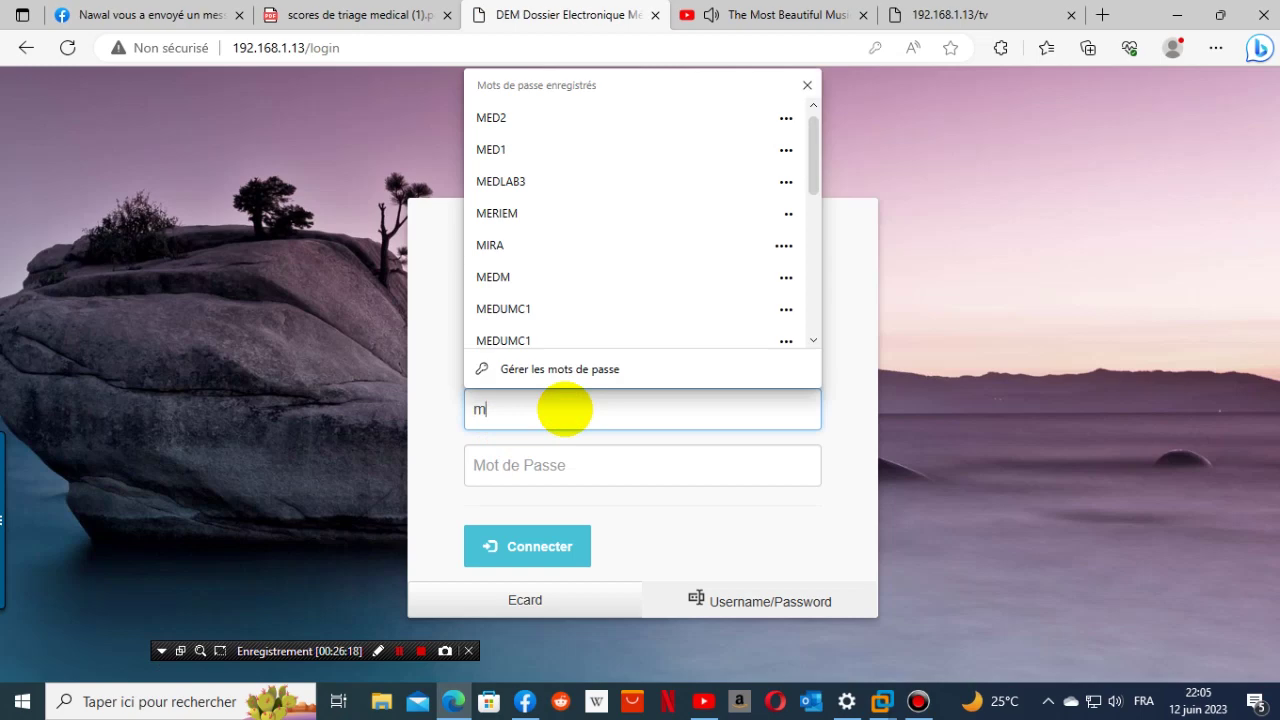
pyautogui.write('i')
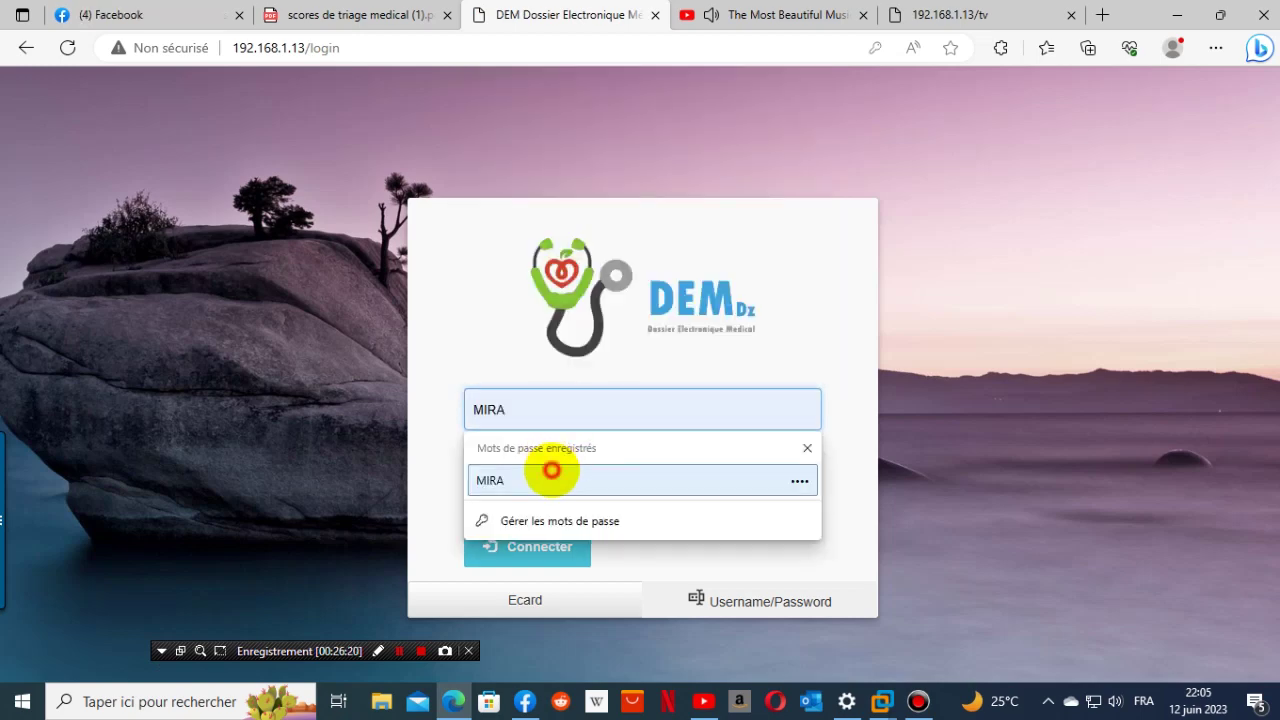
pyautogui.click(557, 472)
pyautogui.click(527, 546)
pyautogui.click(515, 544)
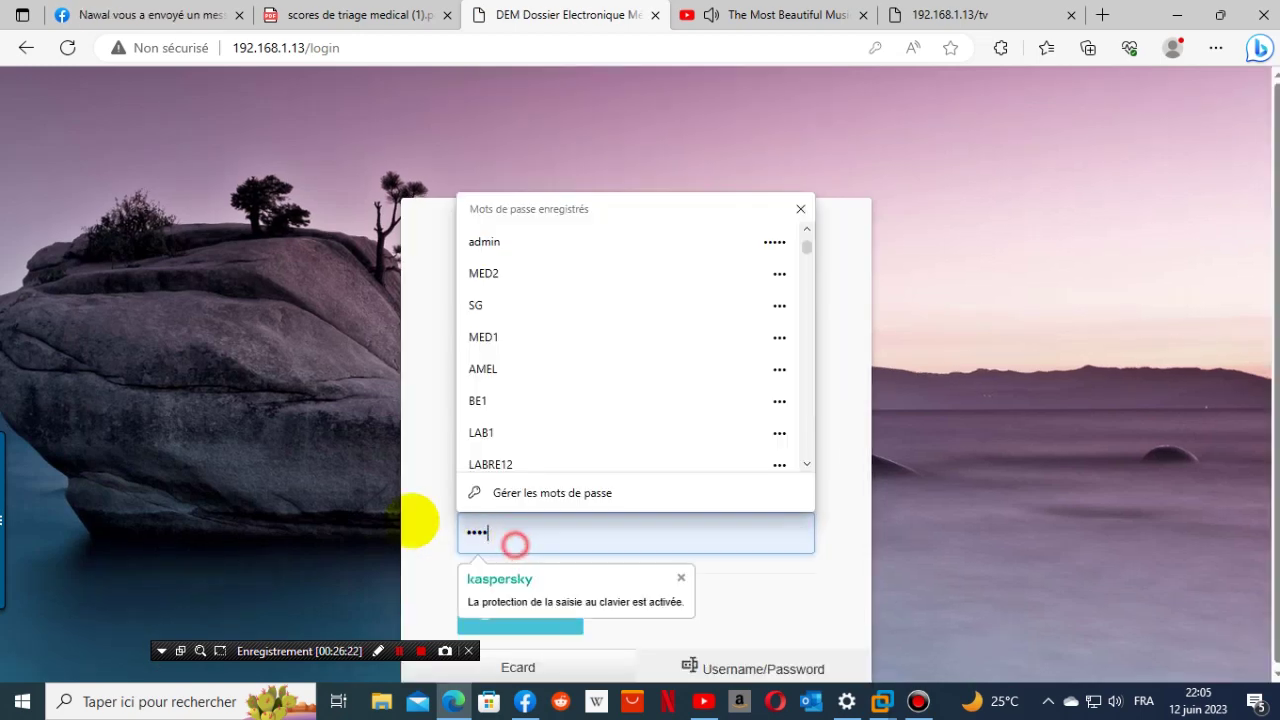
pyautogui.write('m')
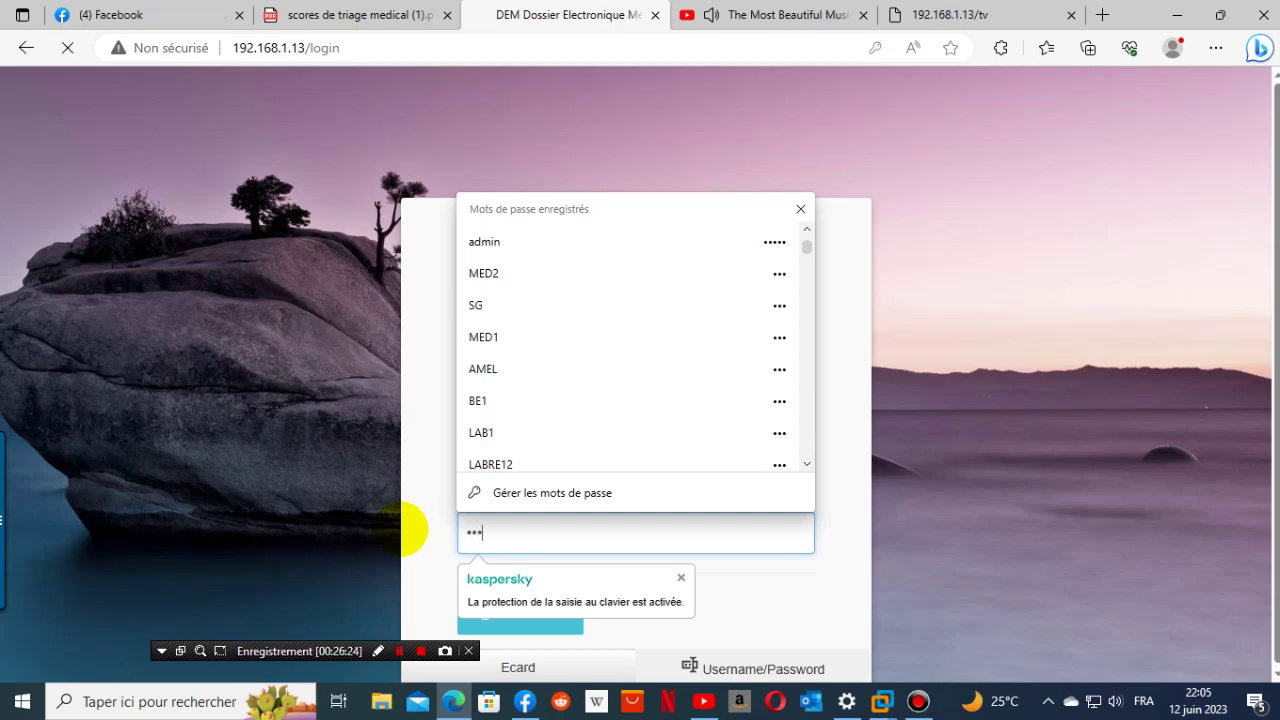
pyautogui.press('Return')
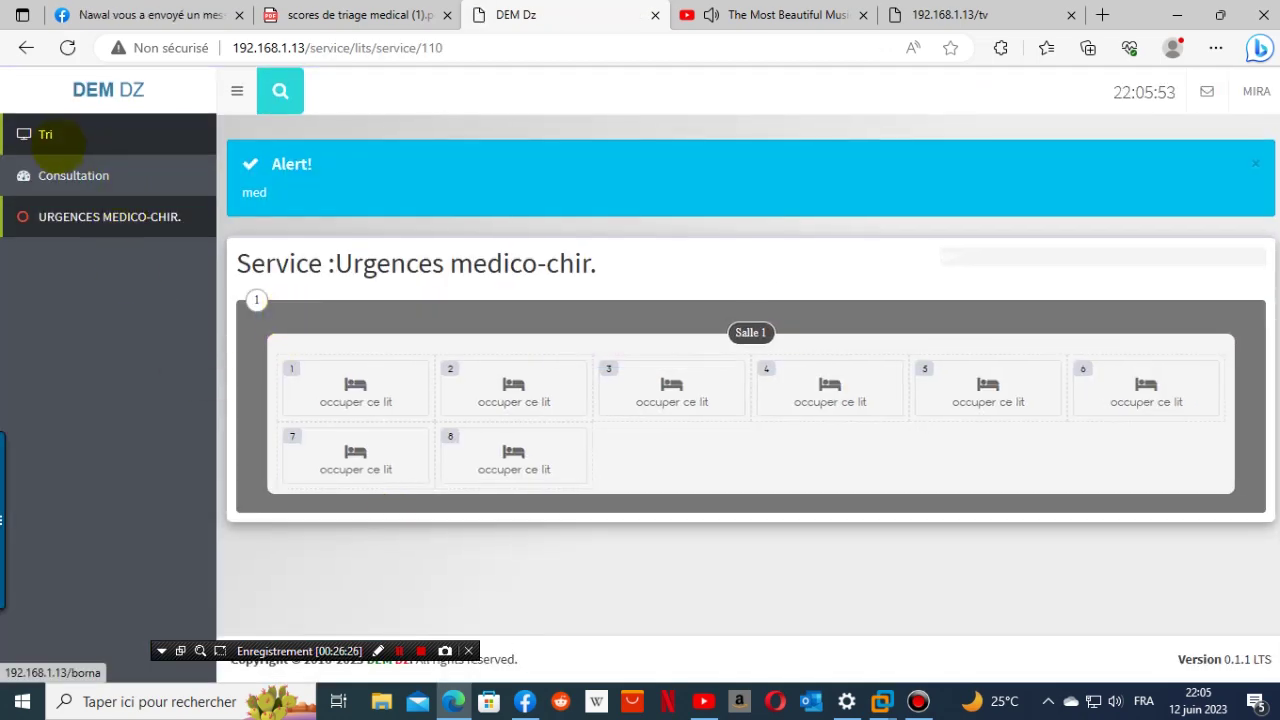
# - Check the ticket Archive from the account menu, then return to the triage registration form
pyautogui.click(47, 138)
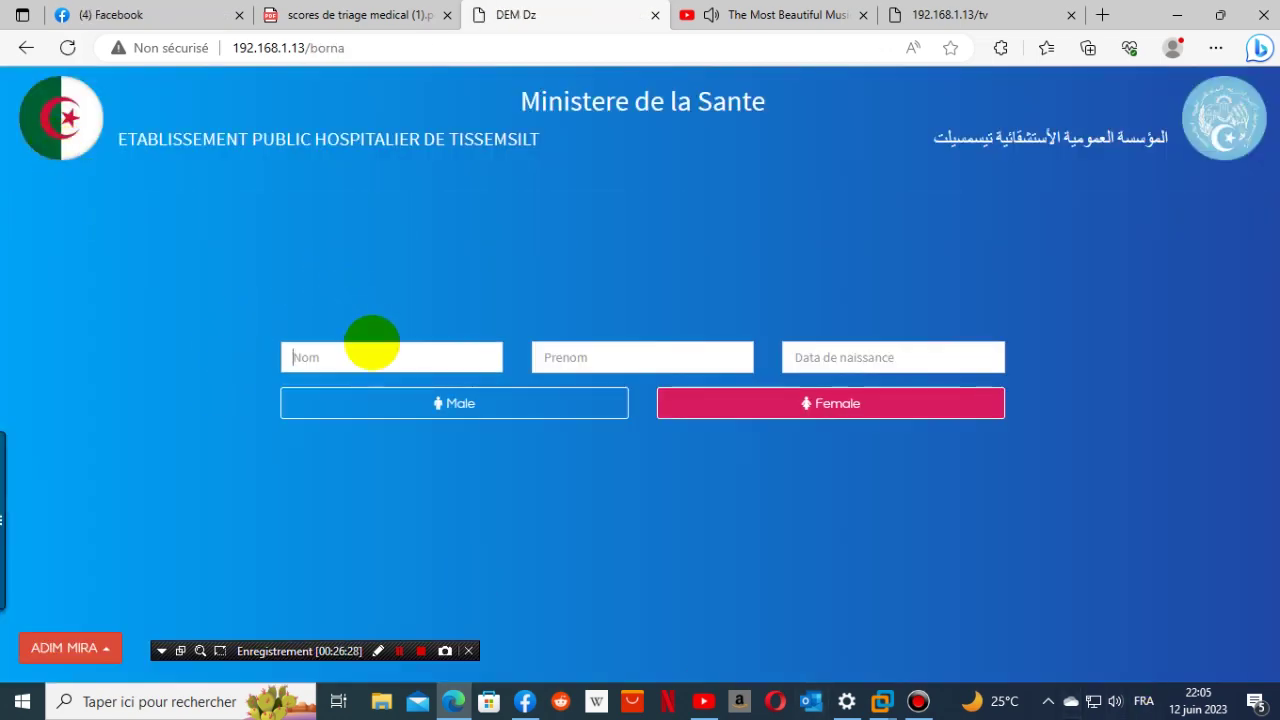
pyautogui.click(110, 652)
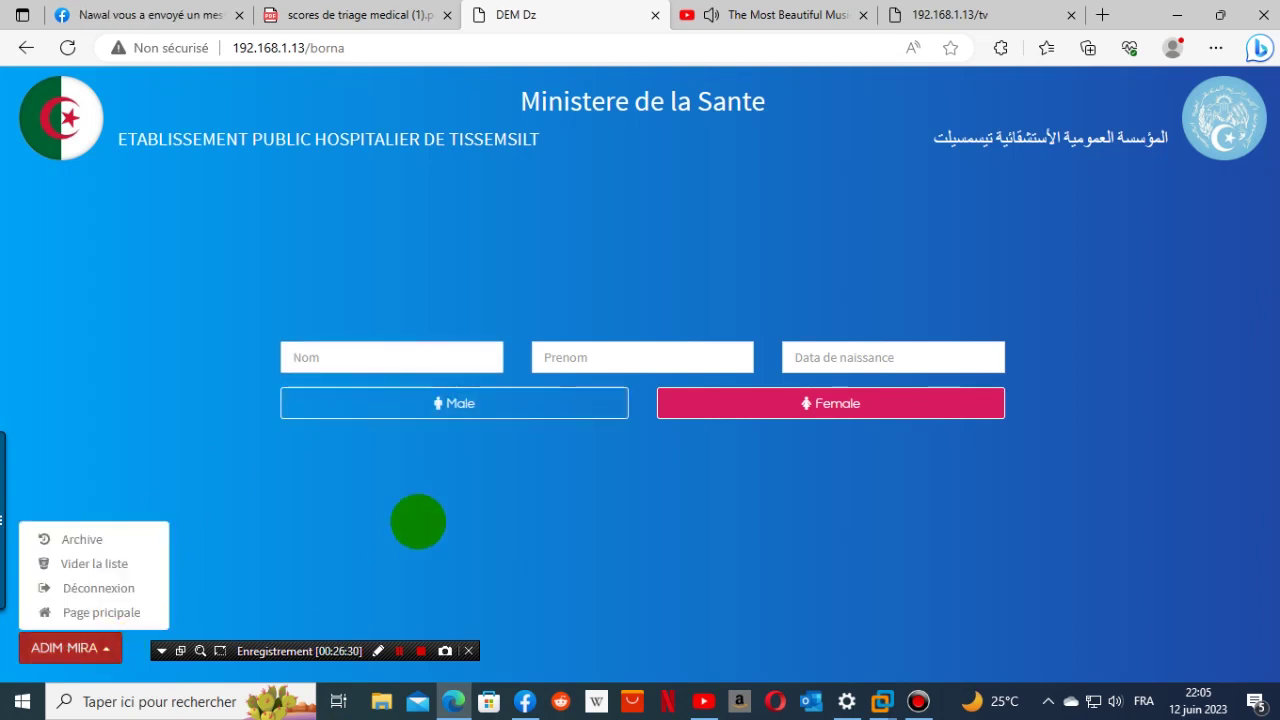
pyautogui.click(418, 521)
pyautogui.click(110, 648)
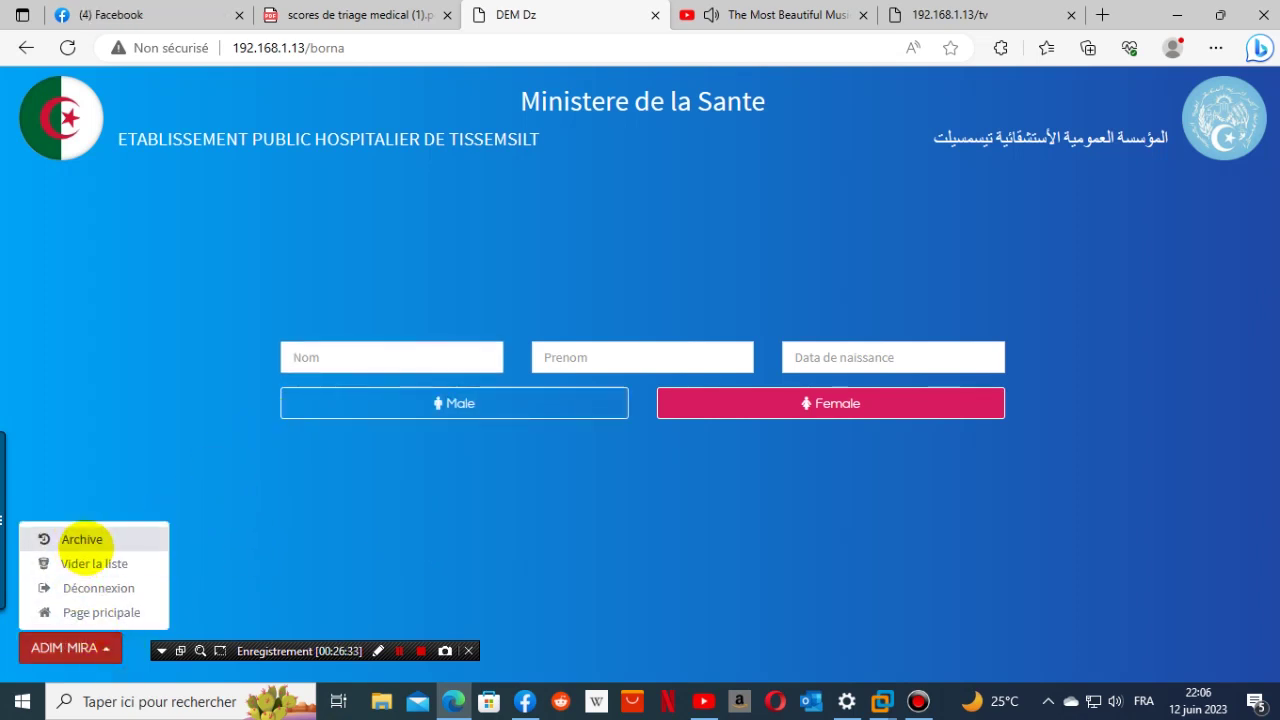
pyautogui.click(82, 540)
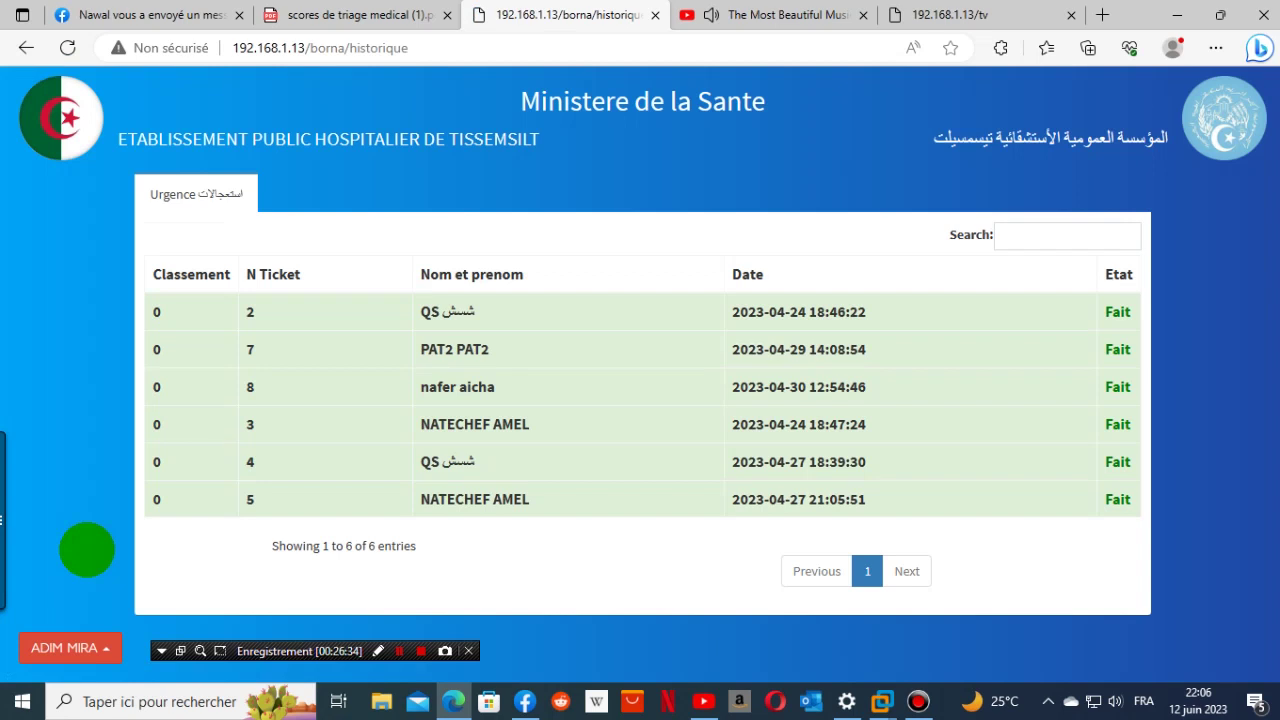
pyautogui.click(136, 440)
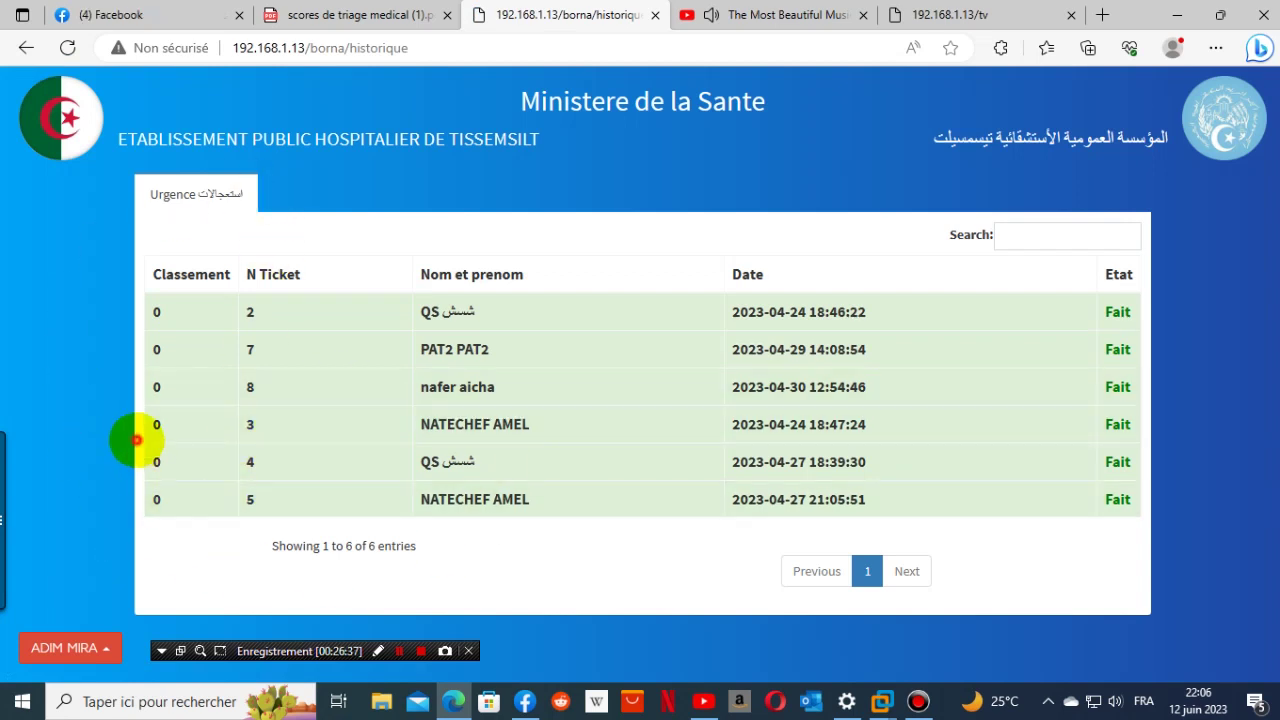
pyautogui.click(110, 648)
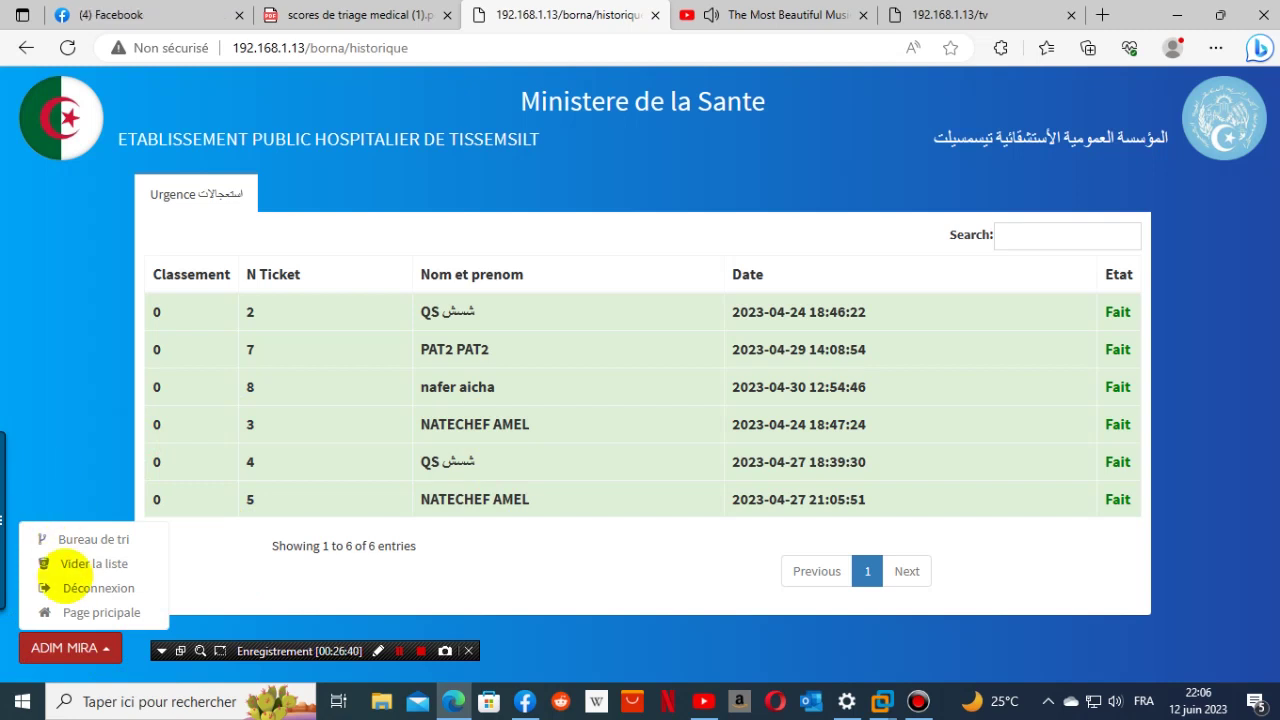
pyautogui.click(80, 541)
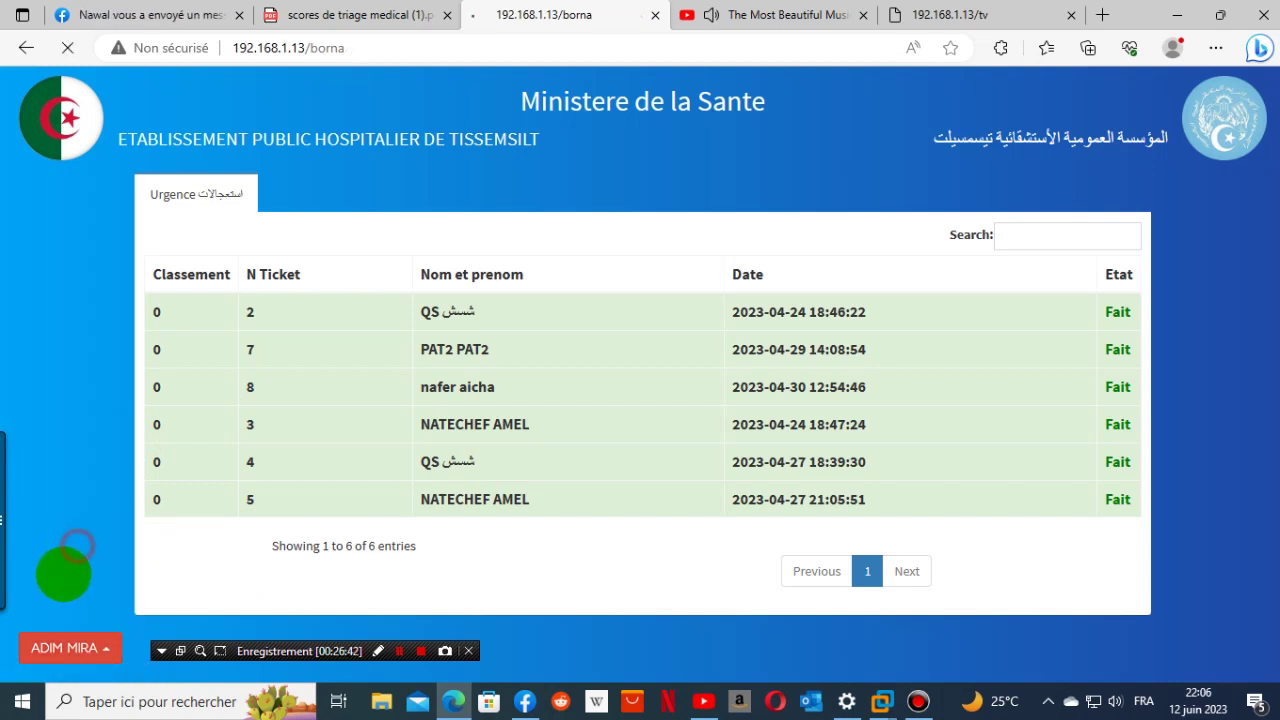
# - Enter the patient's surname and first name, birth date 10/10/1980, and sex female
pyautogui.click(378, 352)
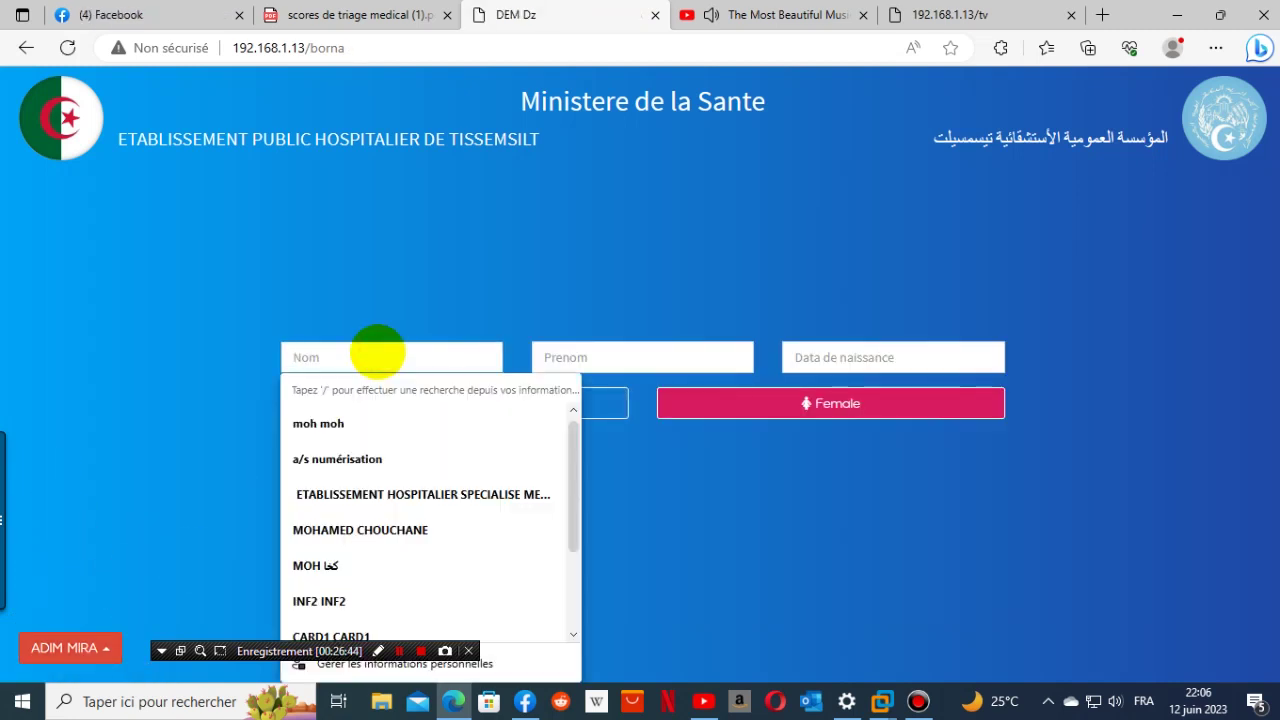
pyautogui.write('mus')
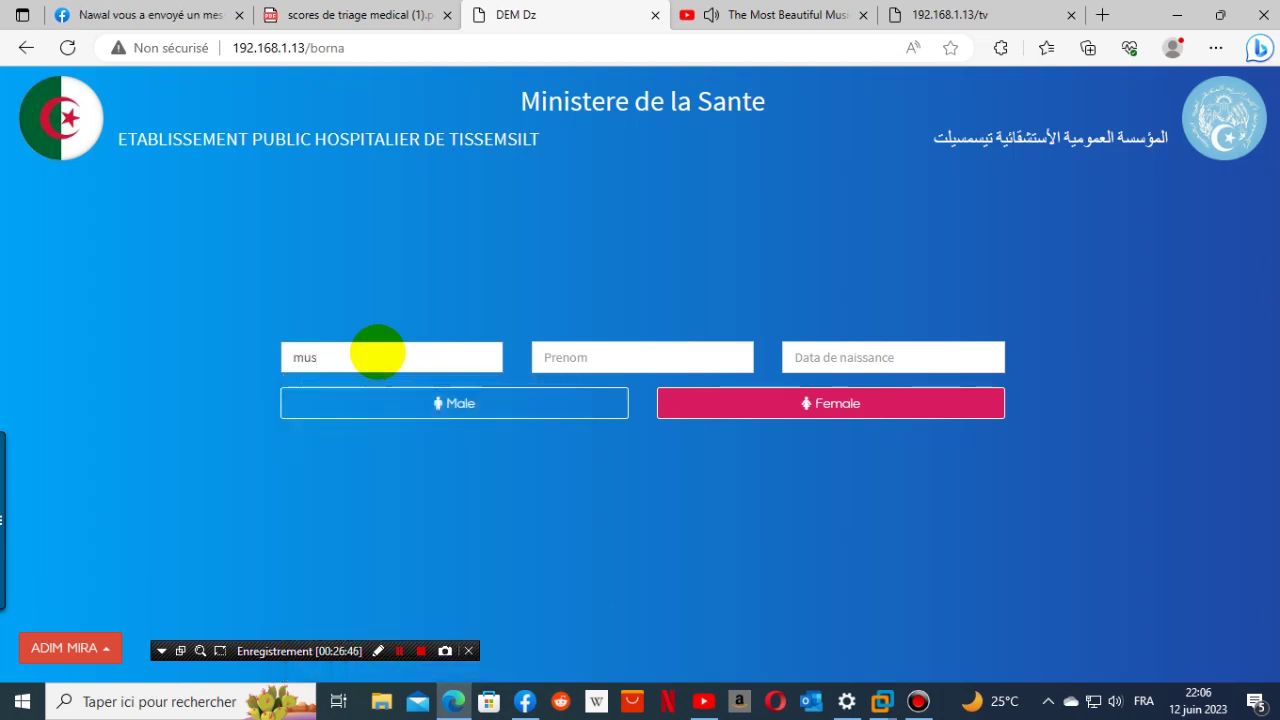
pyautogui.press('BackSpace')
pyautogui.press('BackSpace')
pyautogui.press('BackSpace')
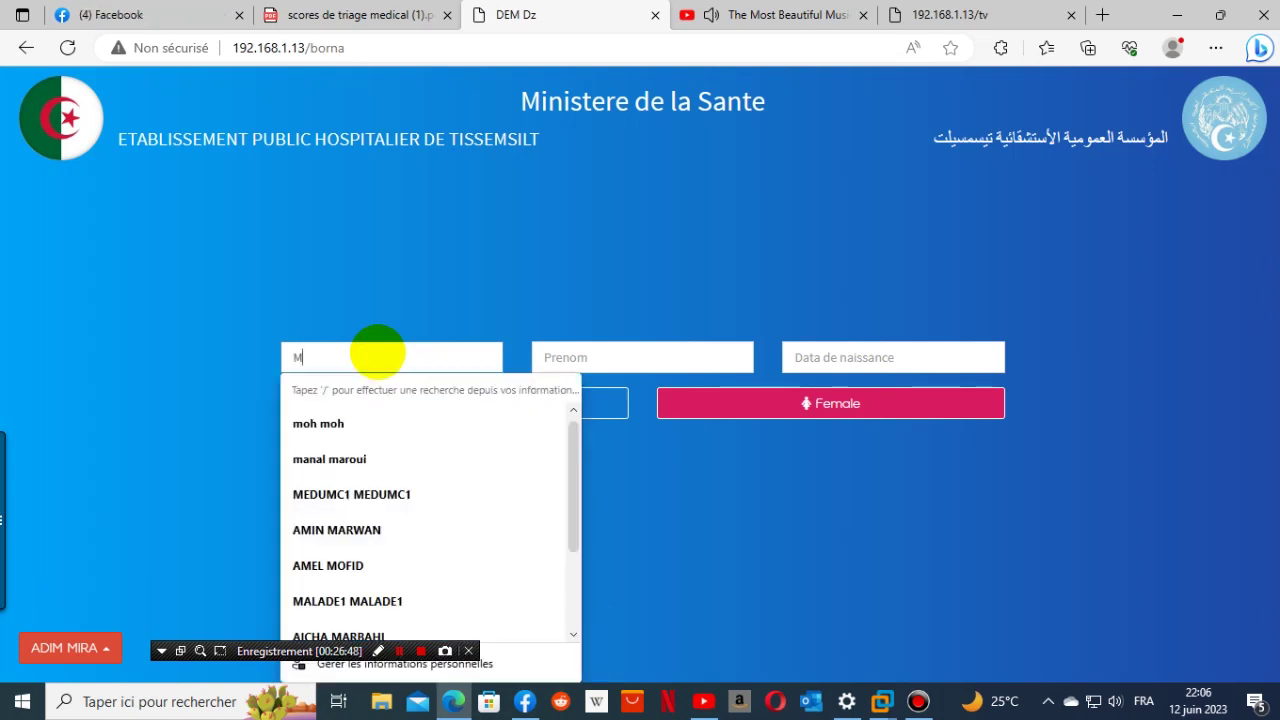
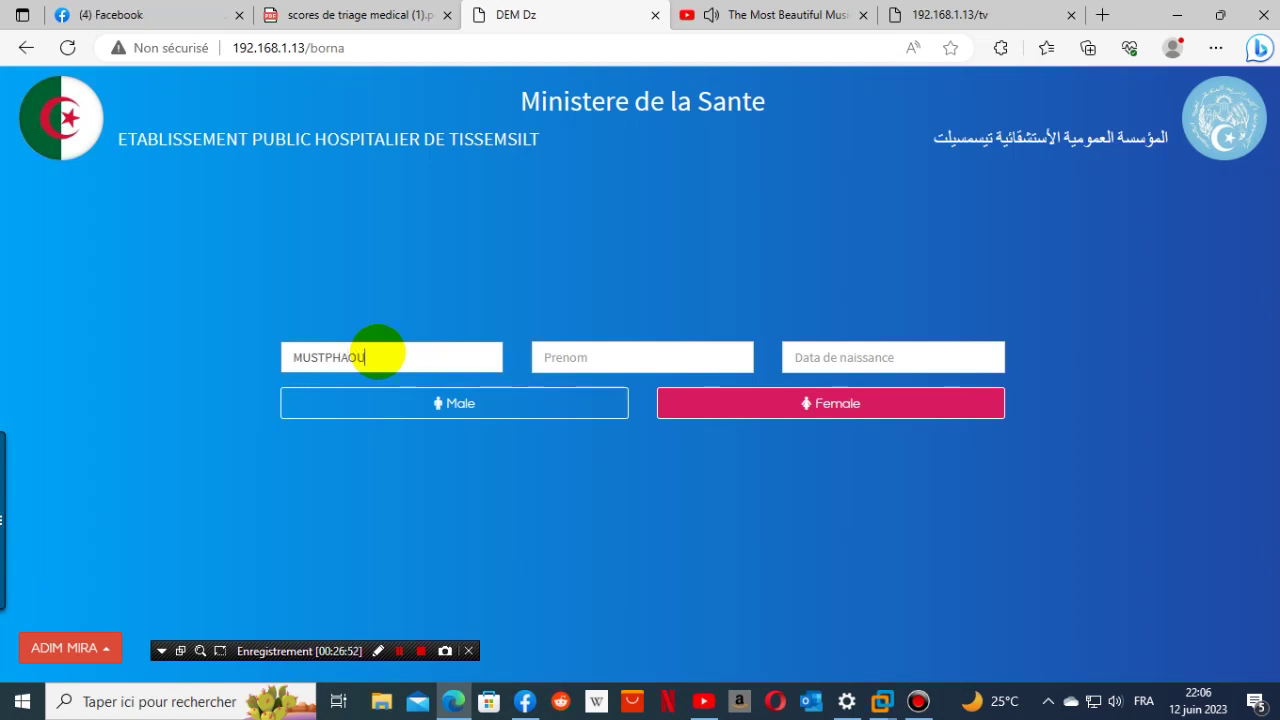
pyautogui.click(575, 357)
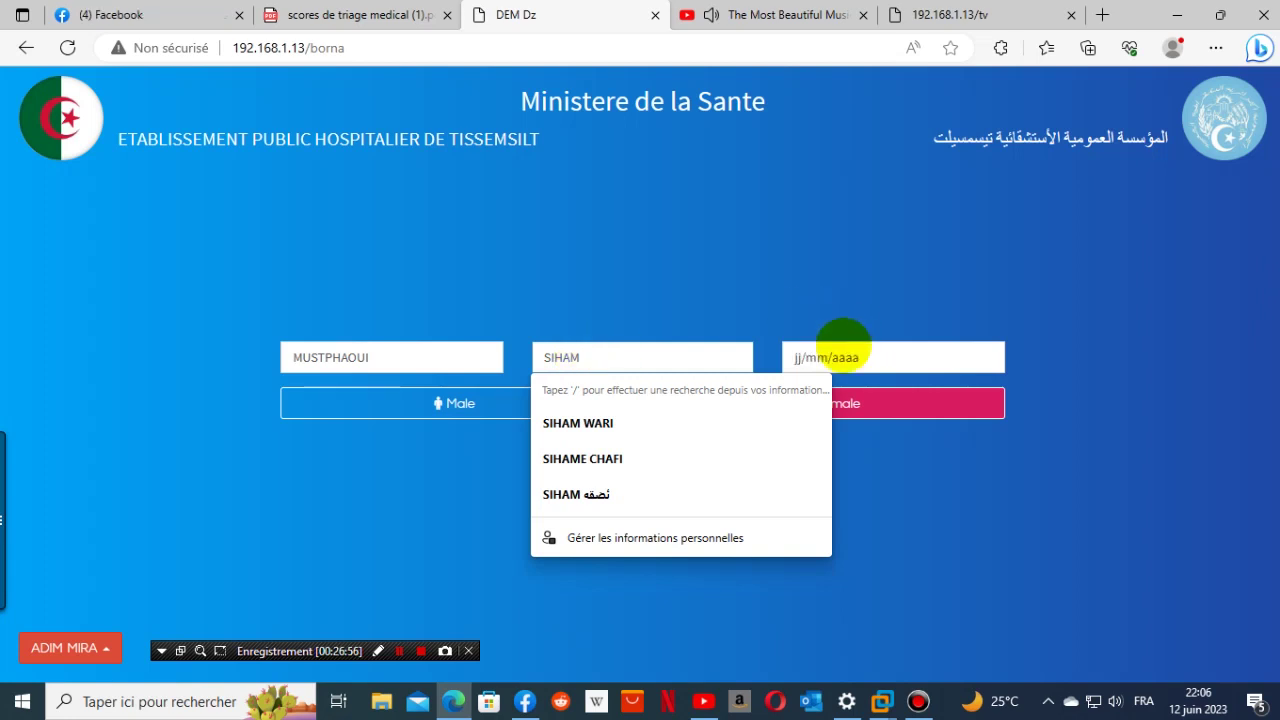
pyautogui.click(840, 356)
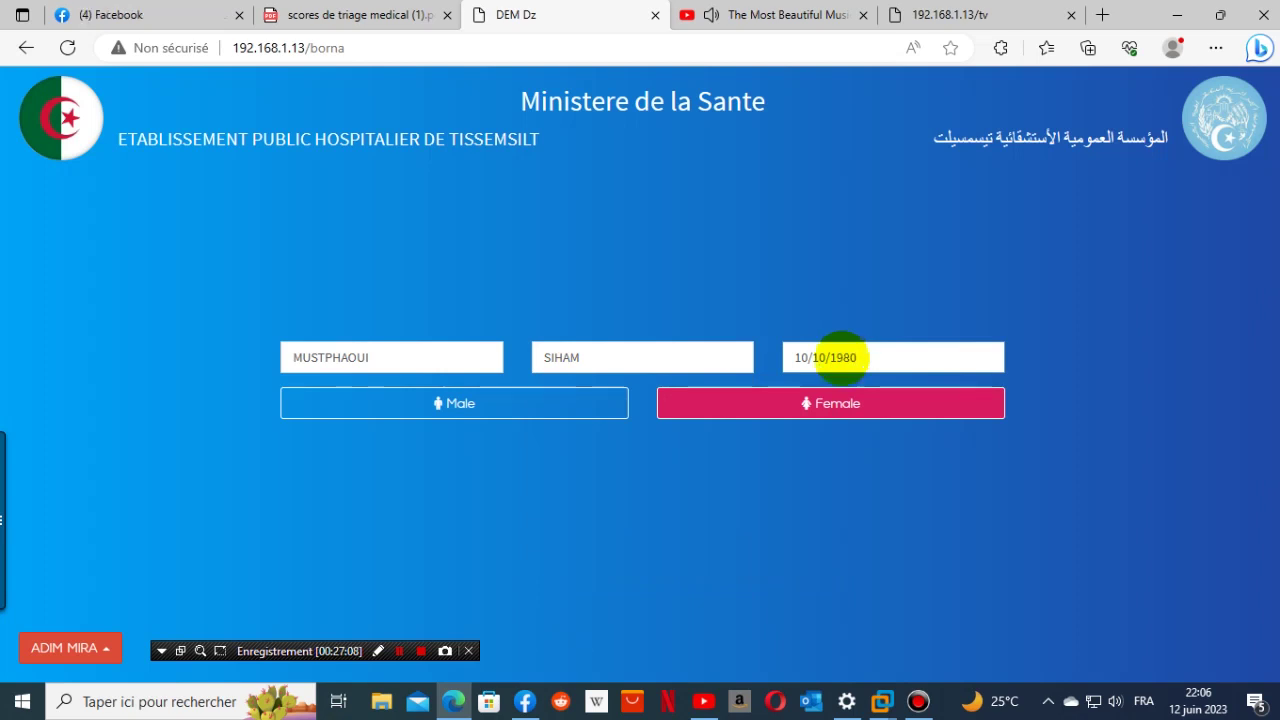
pyautogui.click(822, 410)
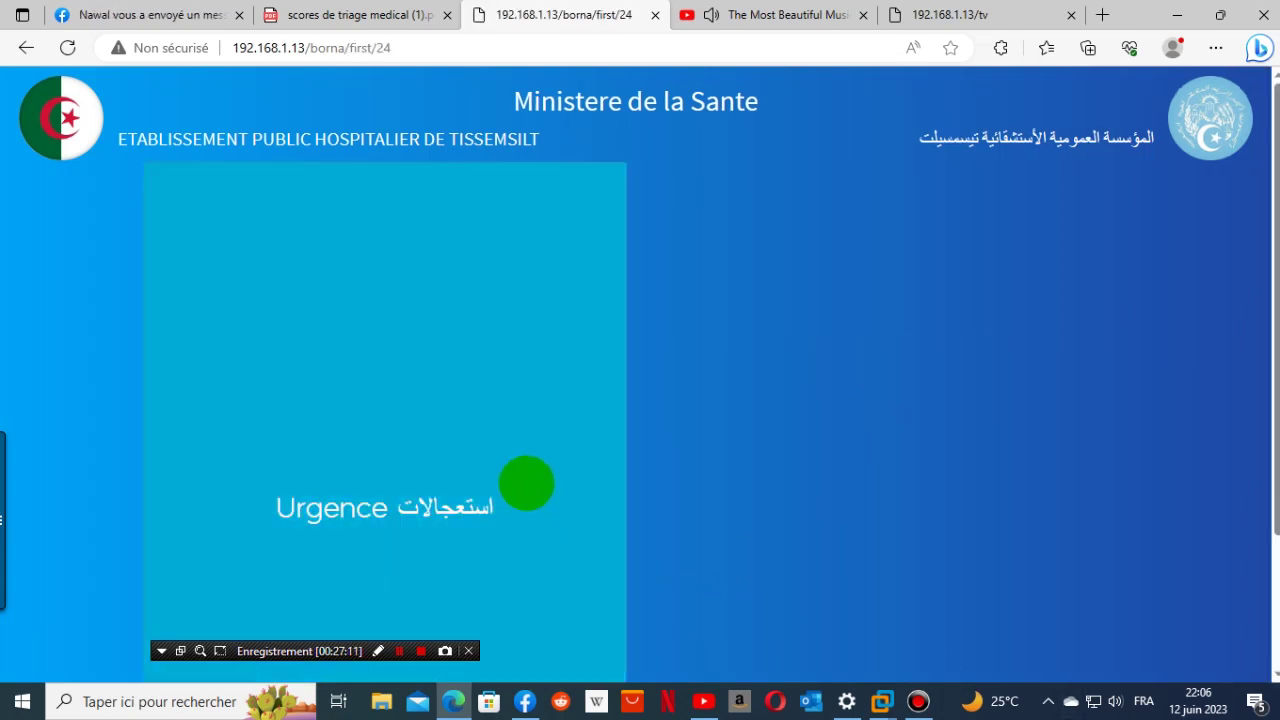
# - Choose Urgence, age 5 - 45 Ans, ATCD answer, moderately altered condition, arrival with referral letter
pyautogui.click(527, 484)
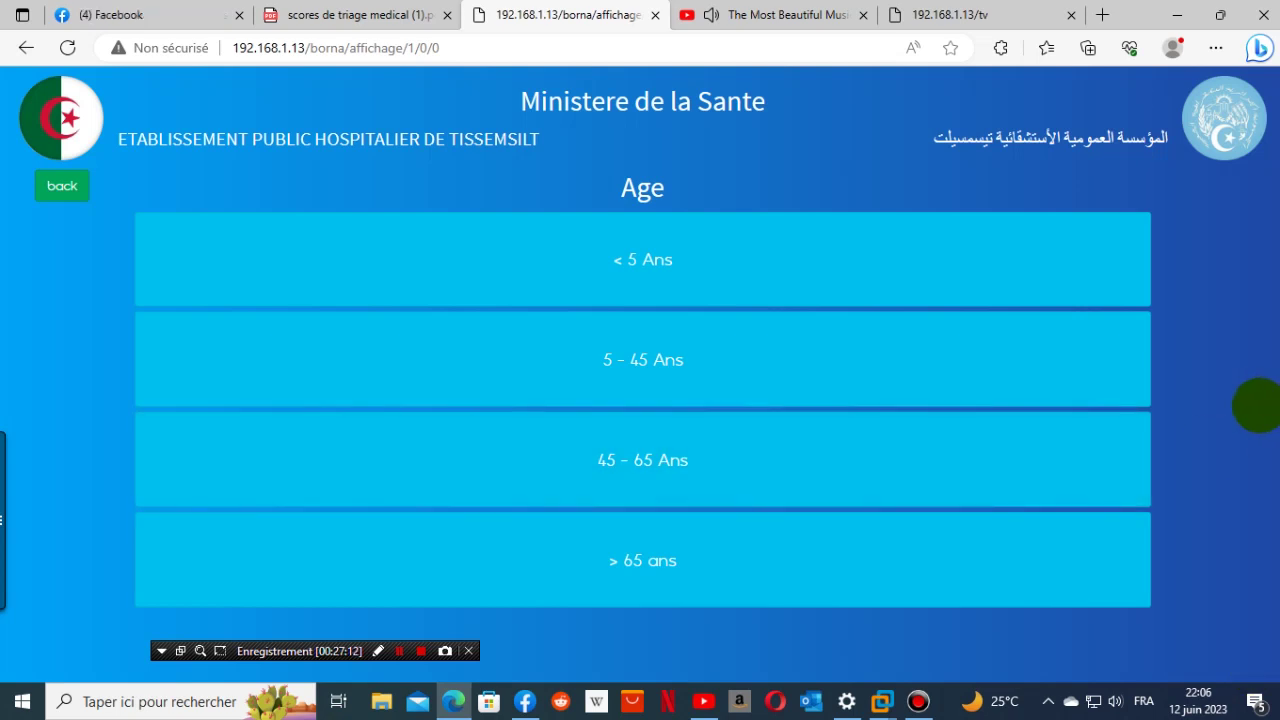
pyautogui.click(940, 475)
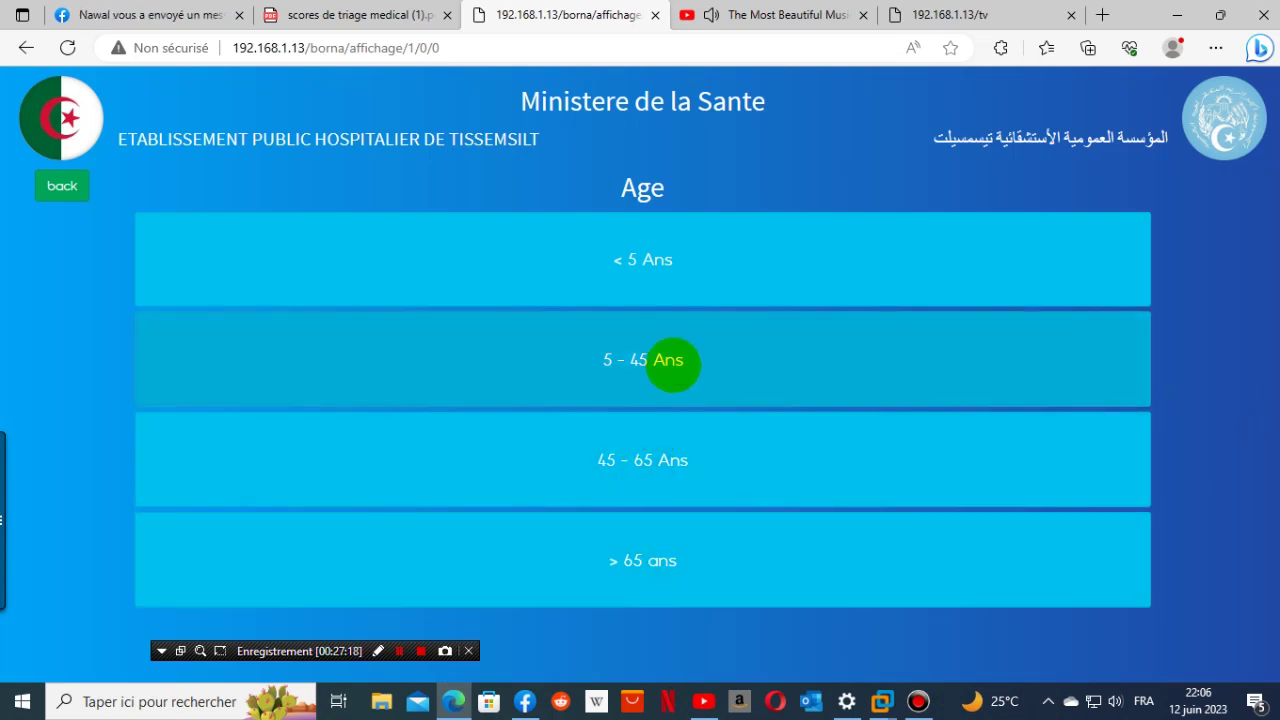
pyautogui.click(673, 365)
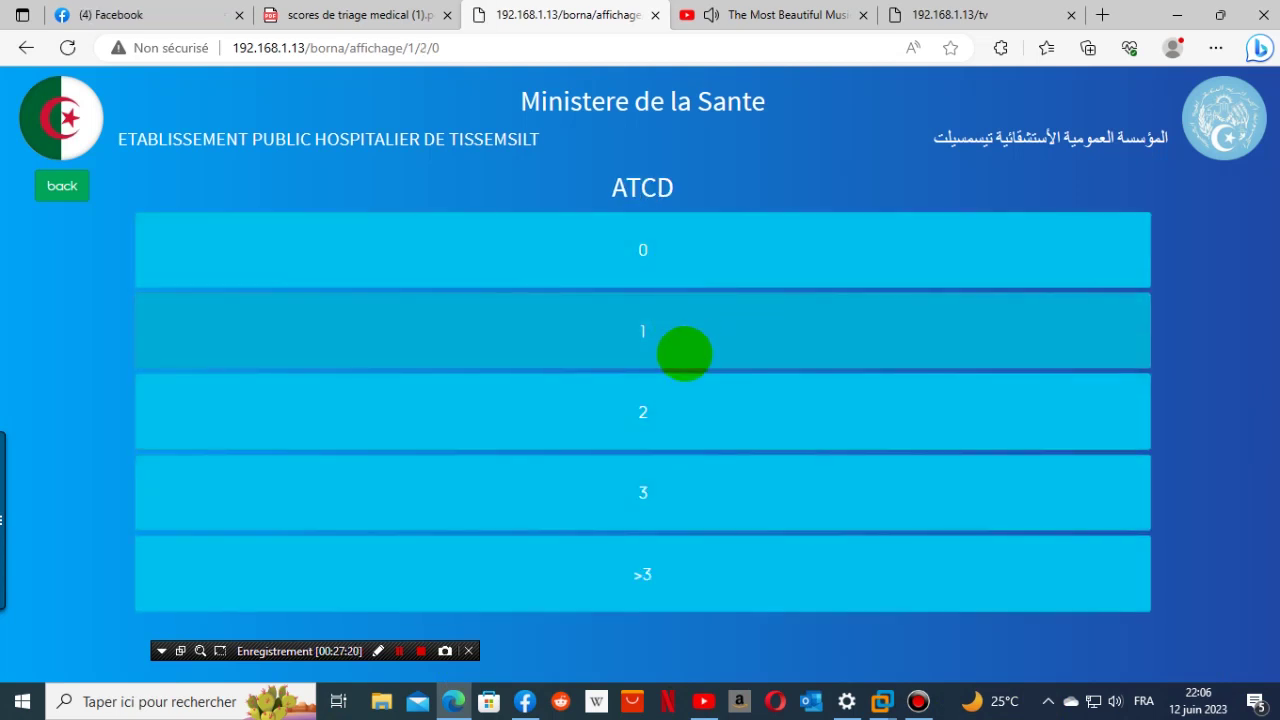
pyautogui.click(660, 562)
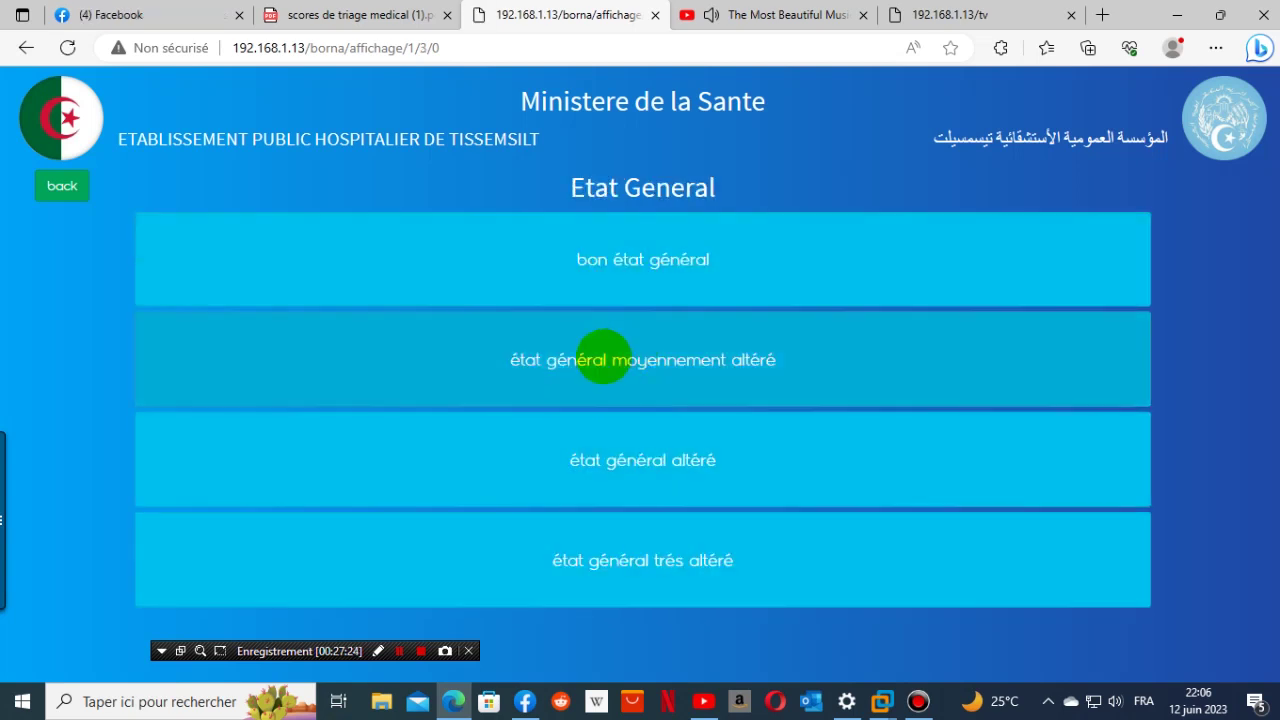
pyautogui.click(633, 360)
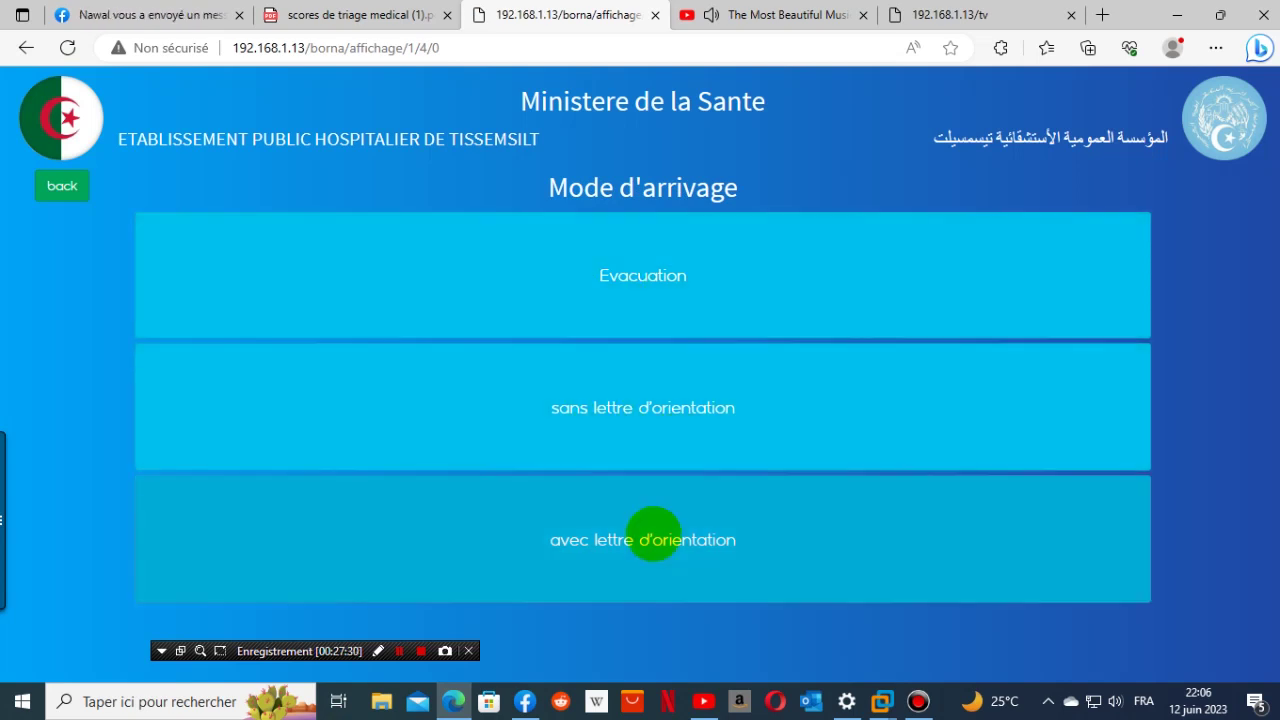
pyautogui.click(653, 539)
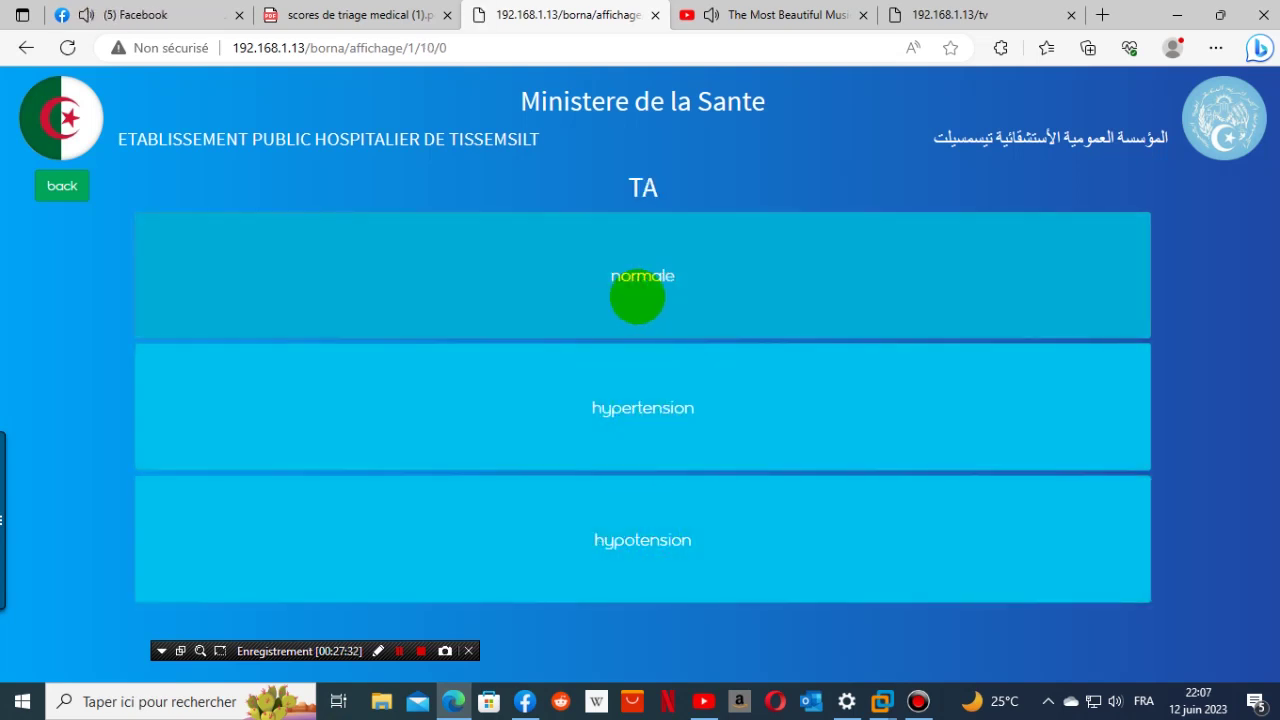
# - Answer blood pressure, respiratory rate and PO2, temperature 37,5 à 38,5 °c, limb trauma, mild pain
pyautogui.click(685, 418)
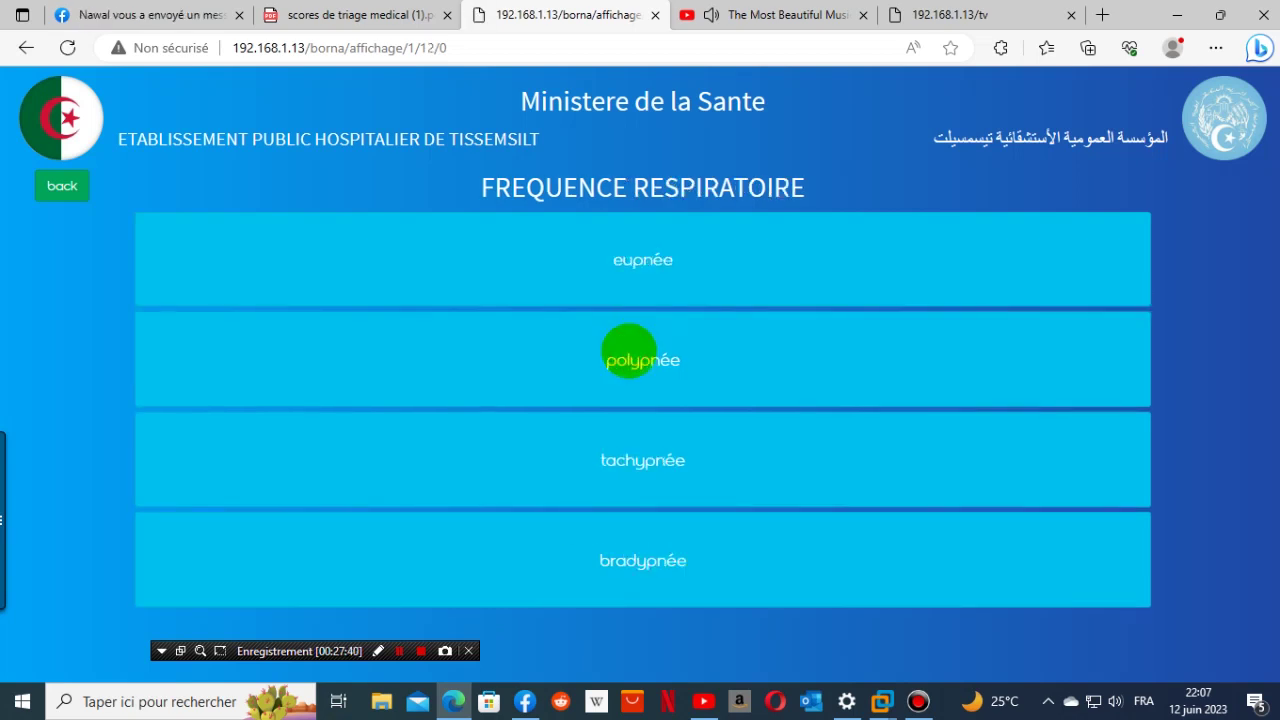
pyautogui.click(655, 271)
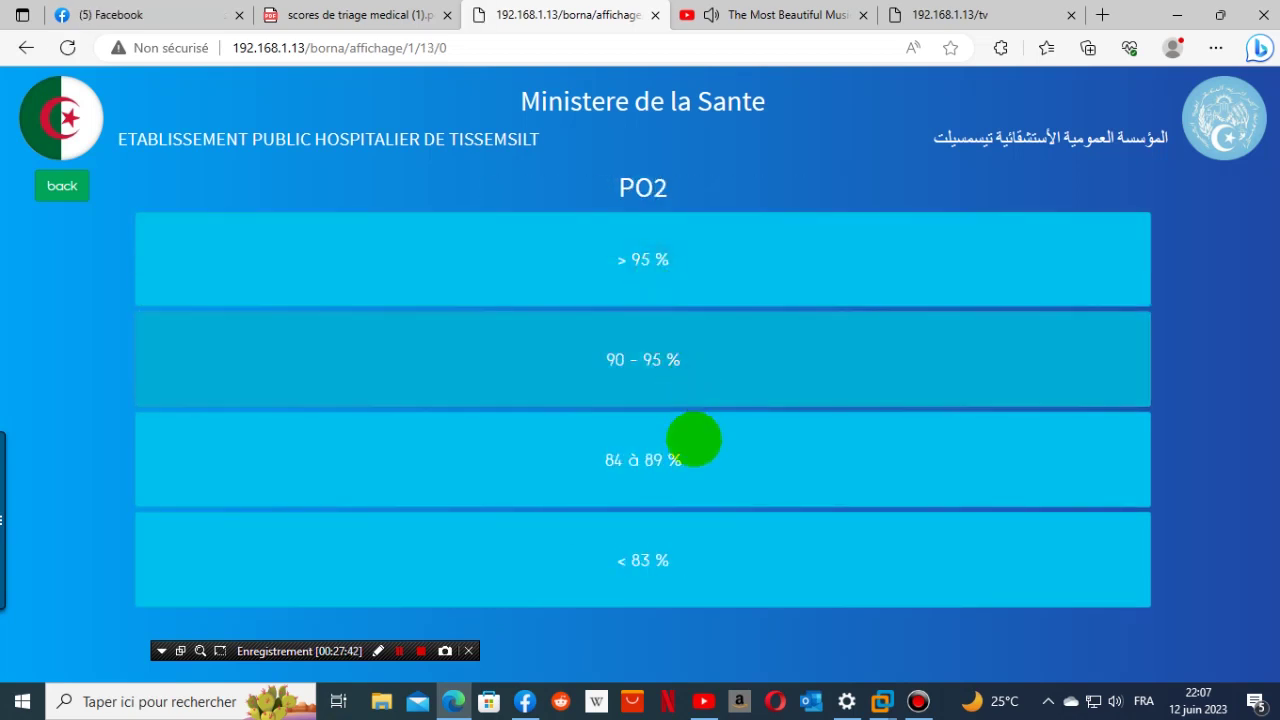
pyautogui.click(658, 285)
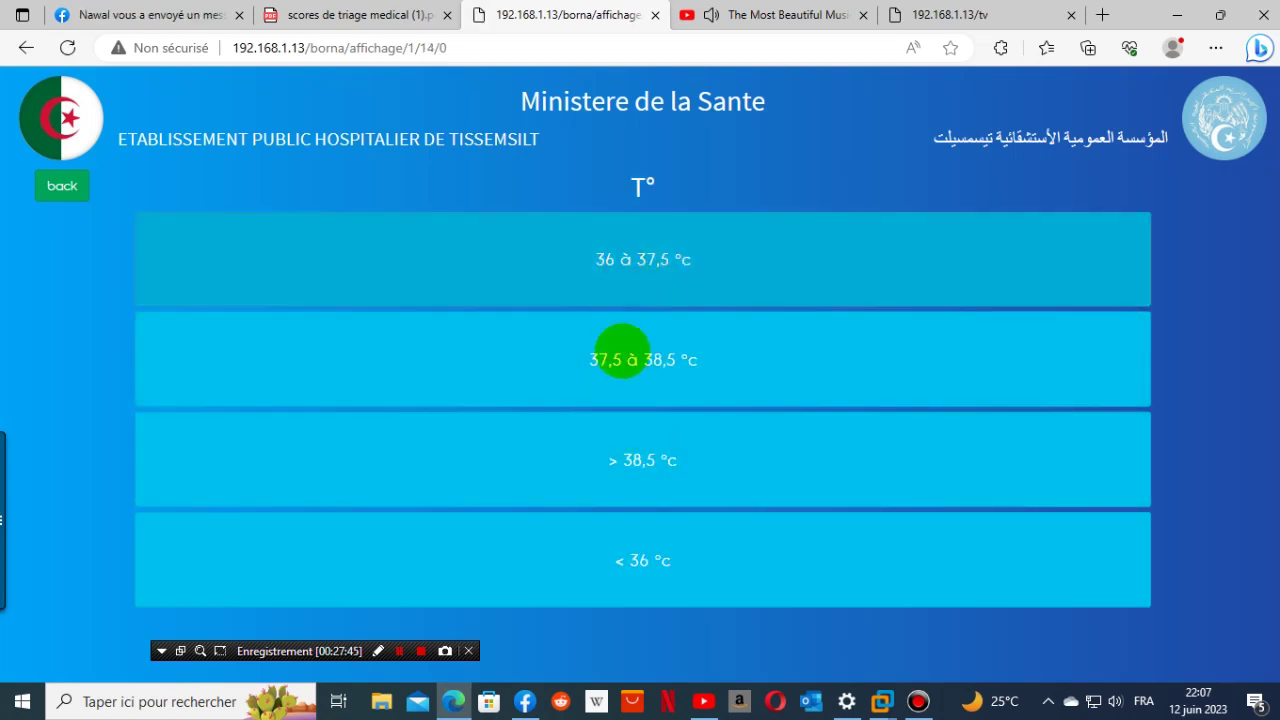
pyautogui.click(623, 373)
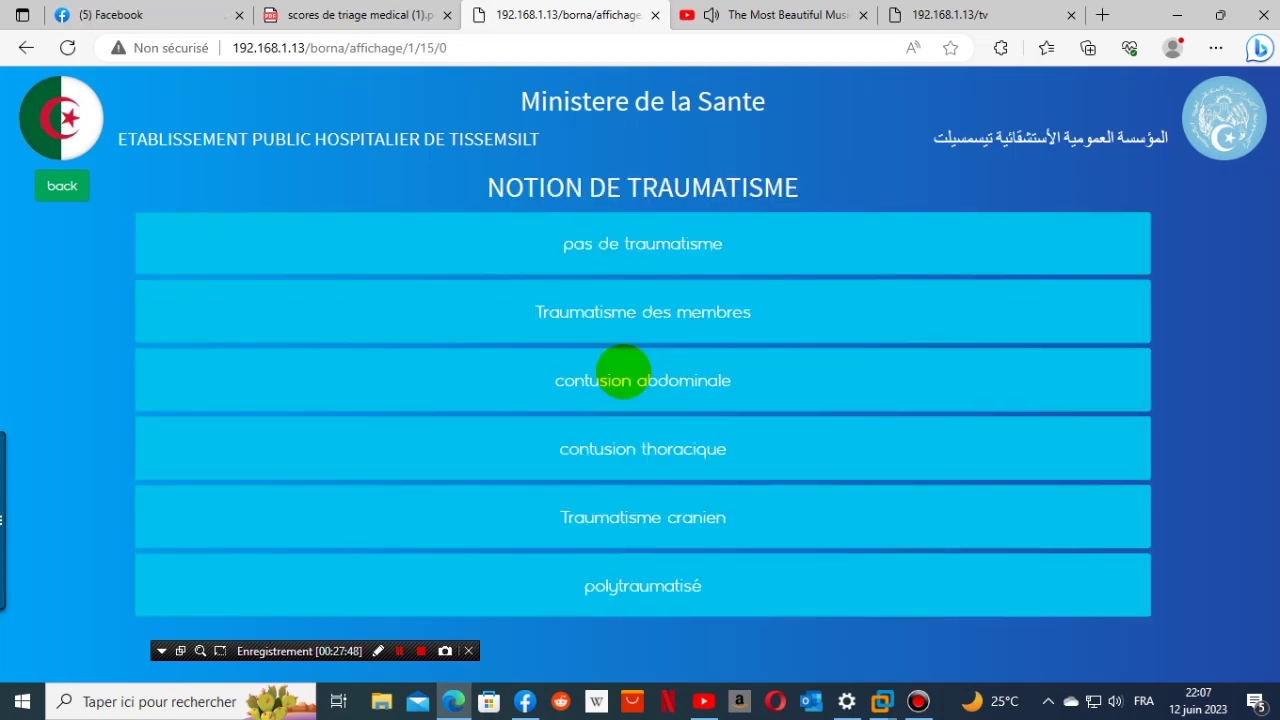
pyautogui.click(660, 337)
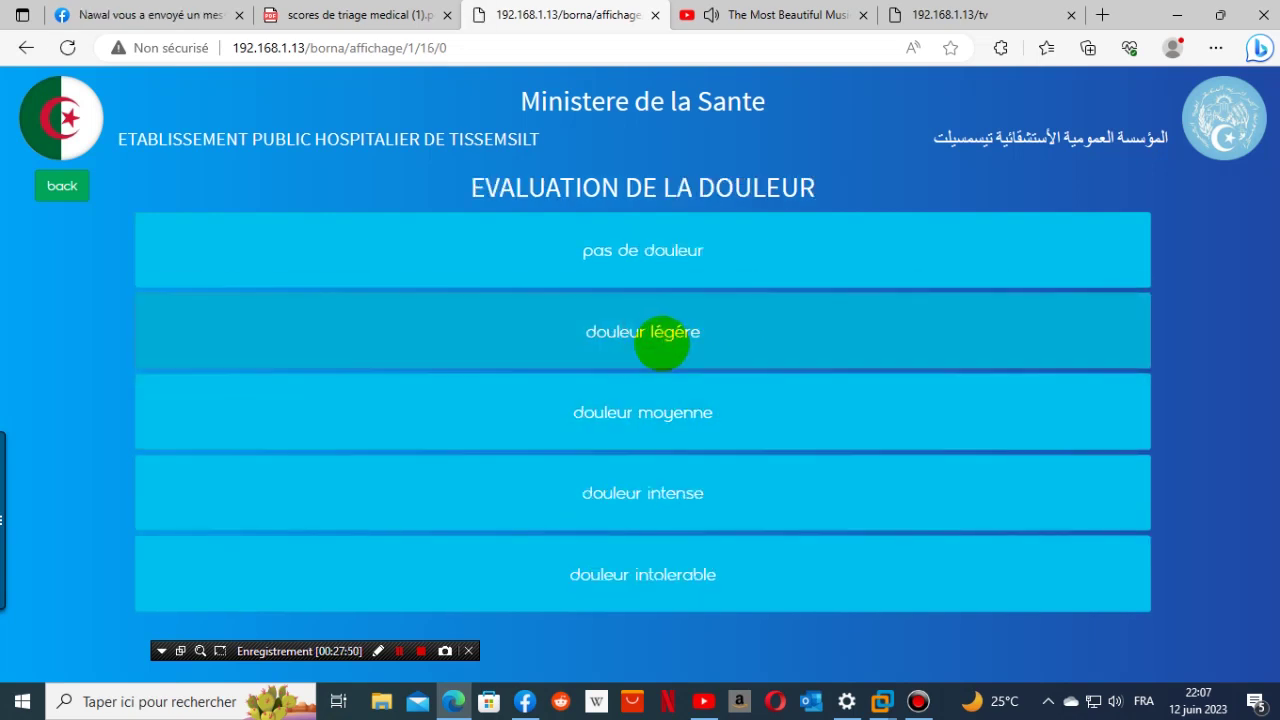
pyautogui.click(660, 341)
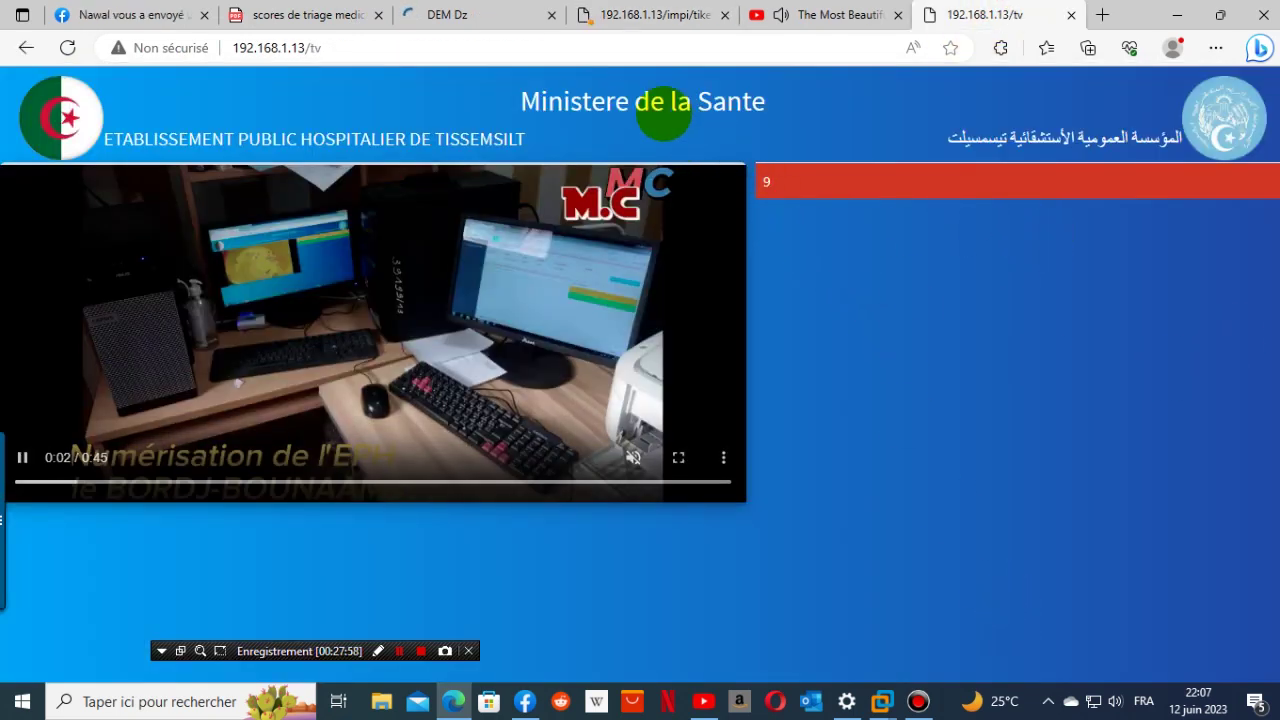
# - Compare ticket 9's print preview against the waiting-room TV display
pyautogui.click(640, 15)
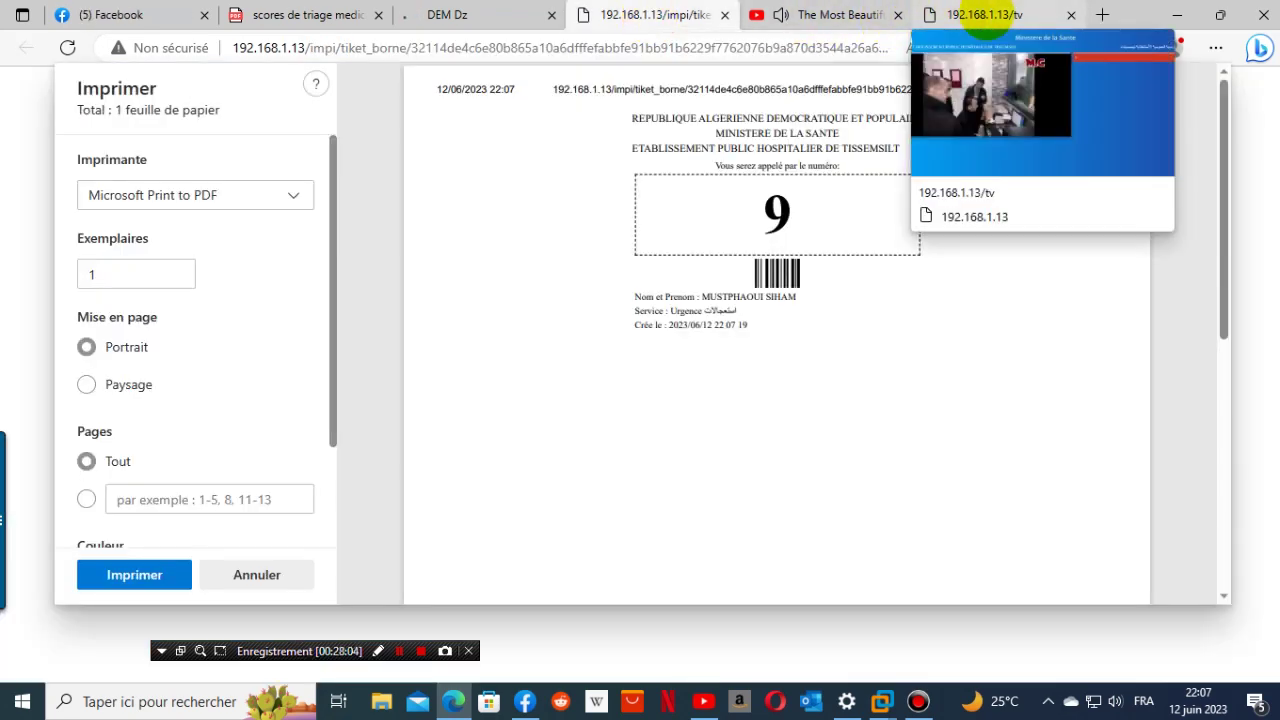
pyautogui.click(985, 15)
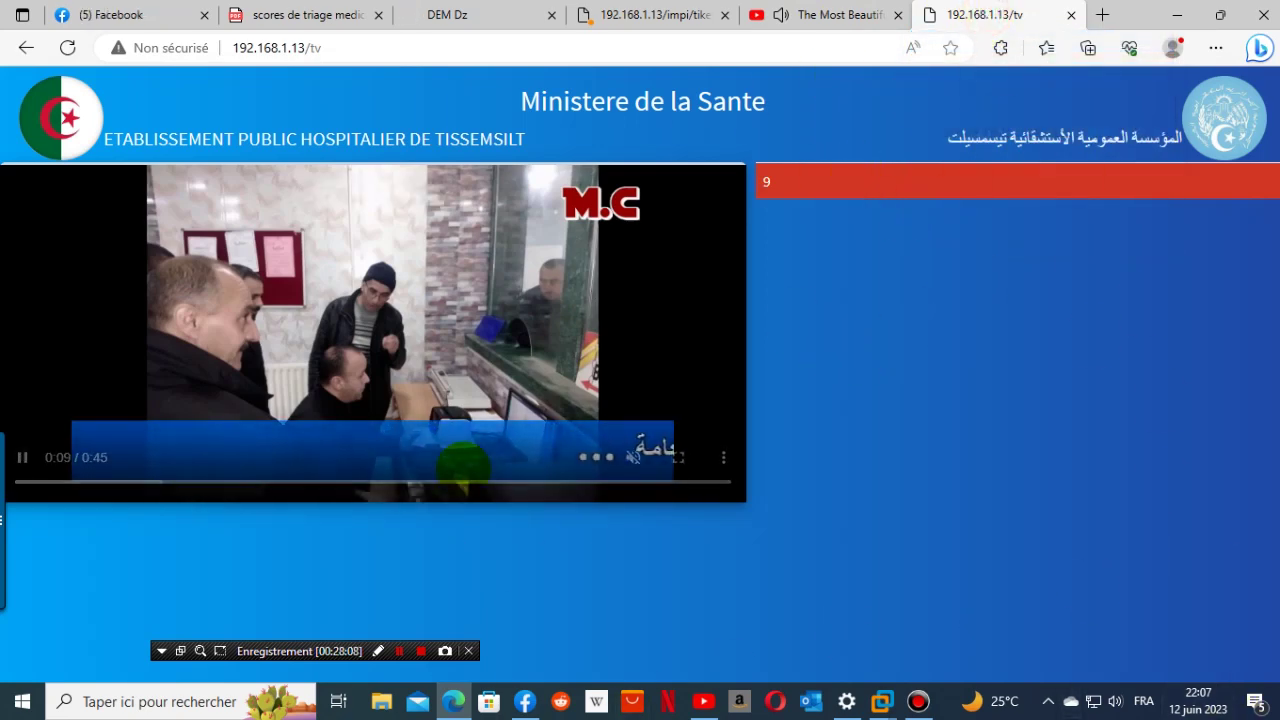
pyautogui.click(620, 14)
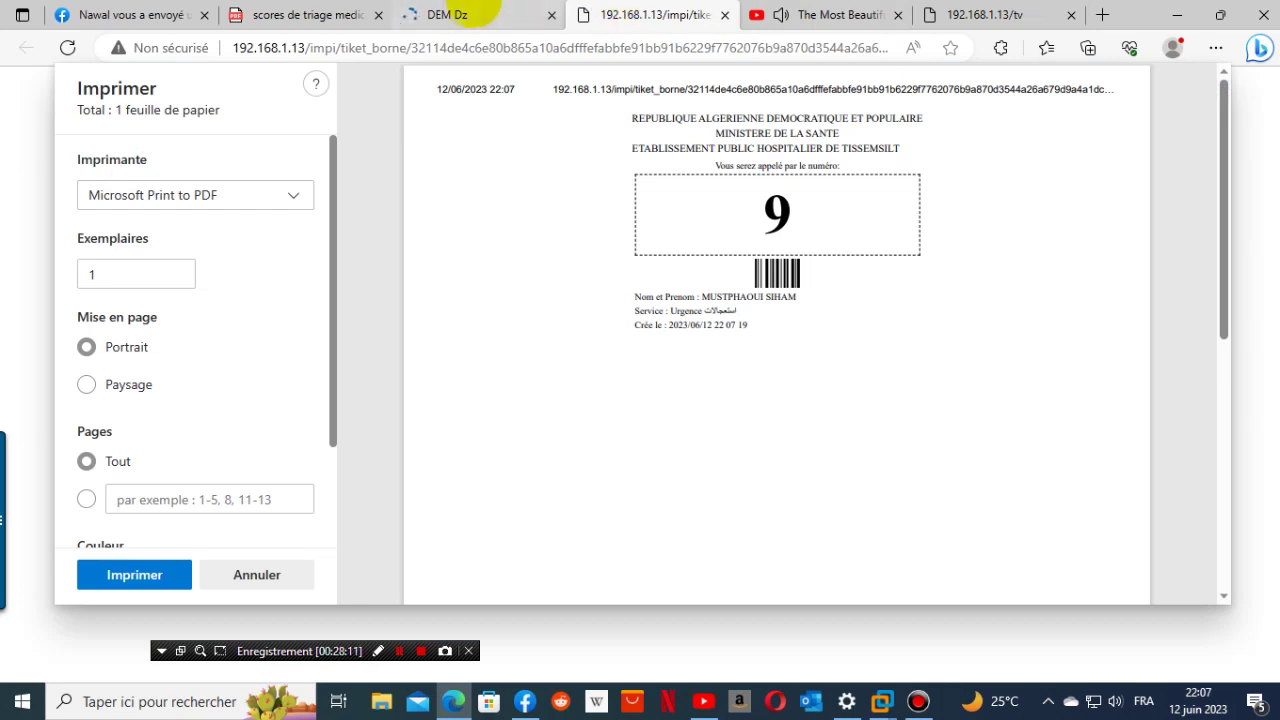
pyautogui.click(468, 12)
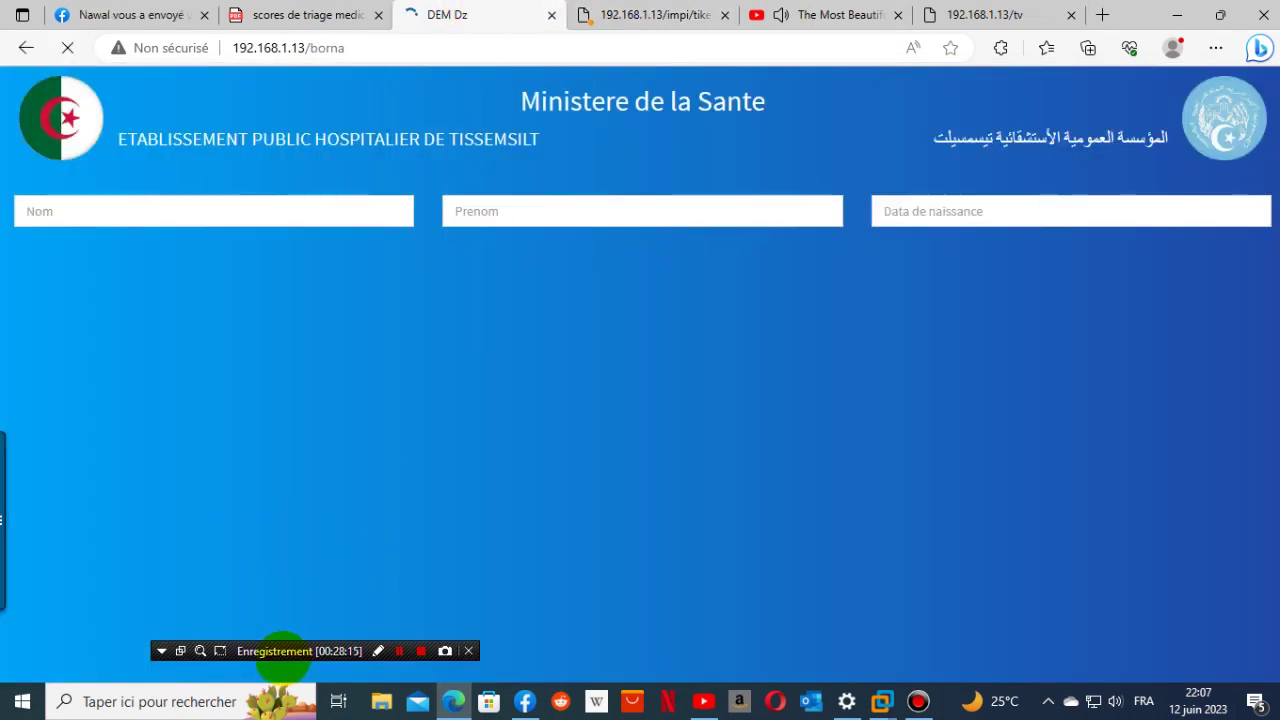
# - Close the impi/tiket_borne ticket print tab
pyautogui.click(519, 45)
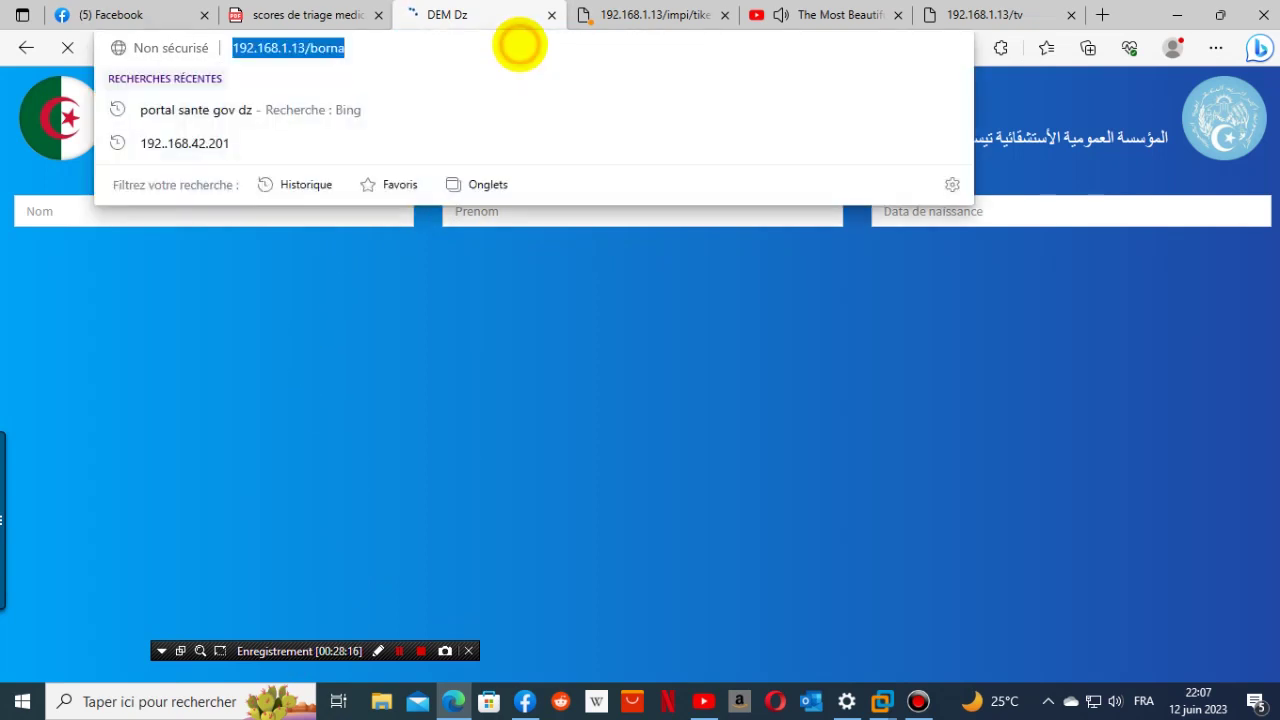
pyautogui.click(519, 45)
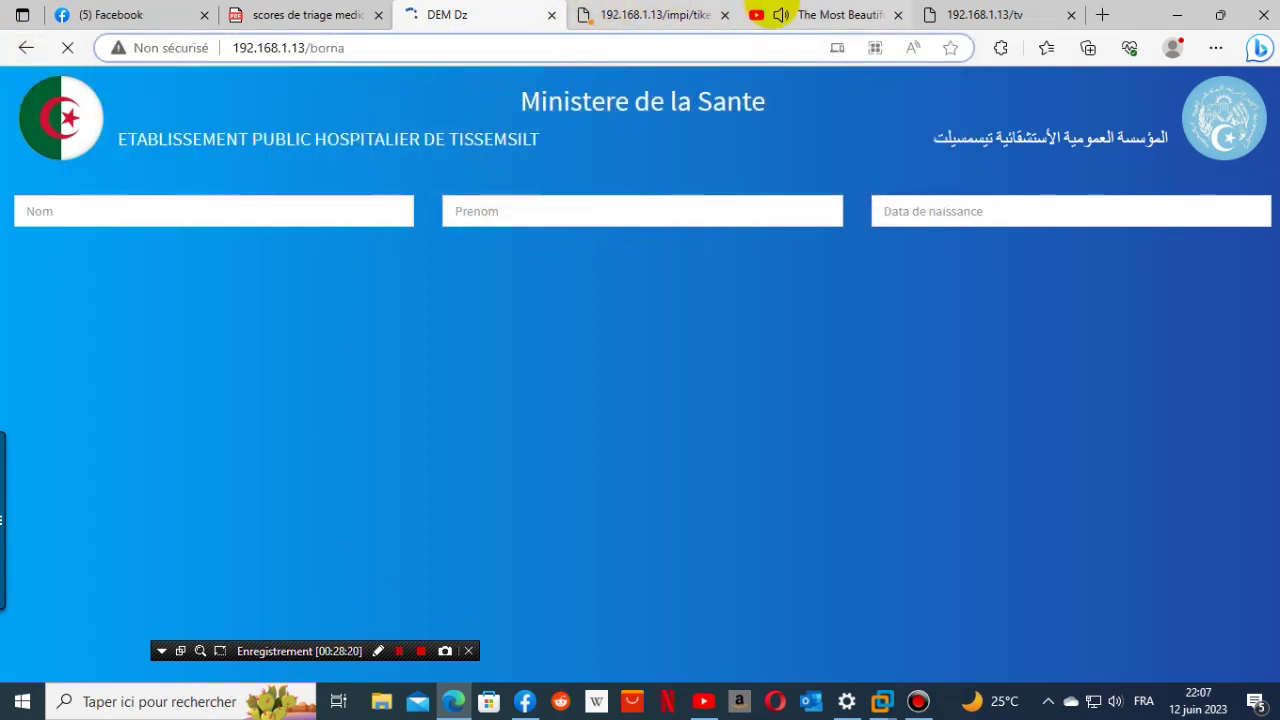
pyautogui.moveTo(697, 14)
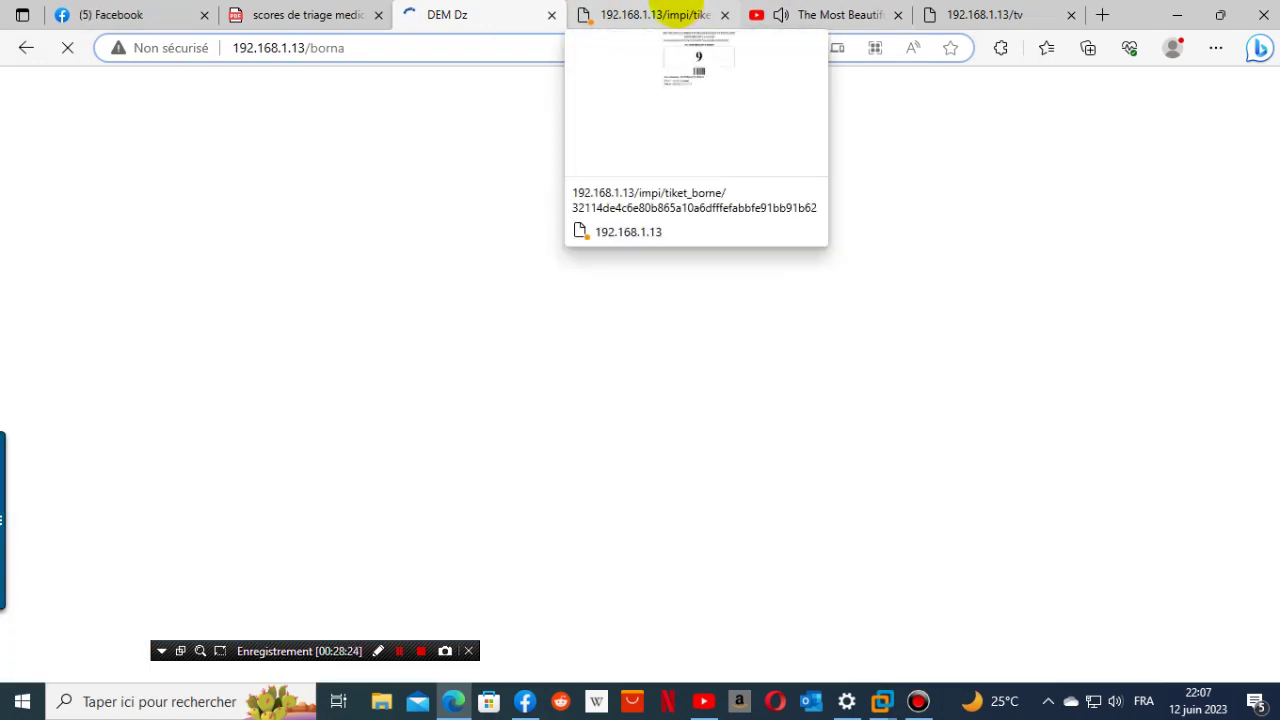
pyautogui.moveTo(810, 18)
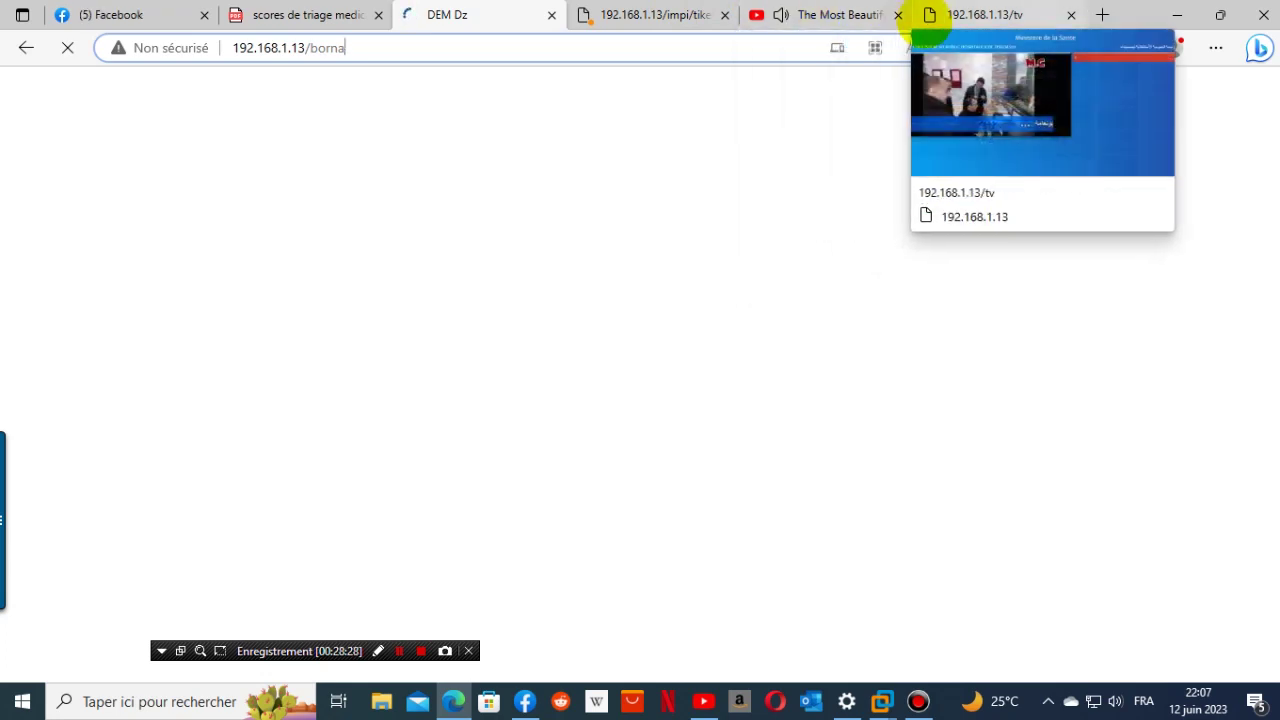
pyautogui.click(703, 14)
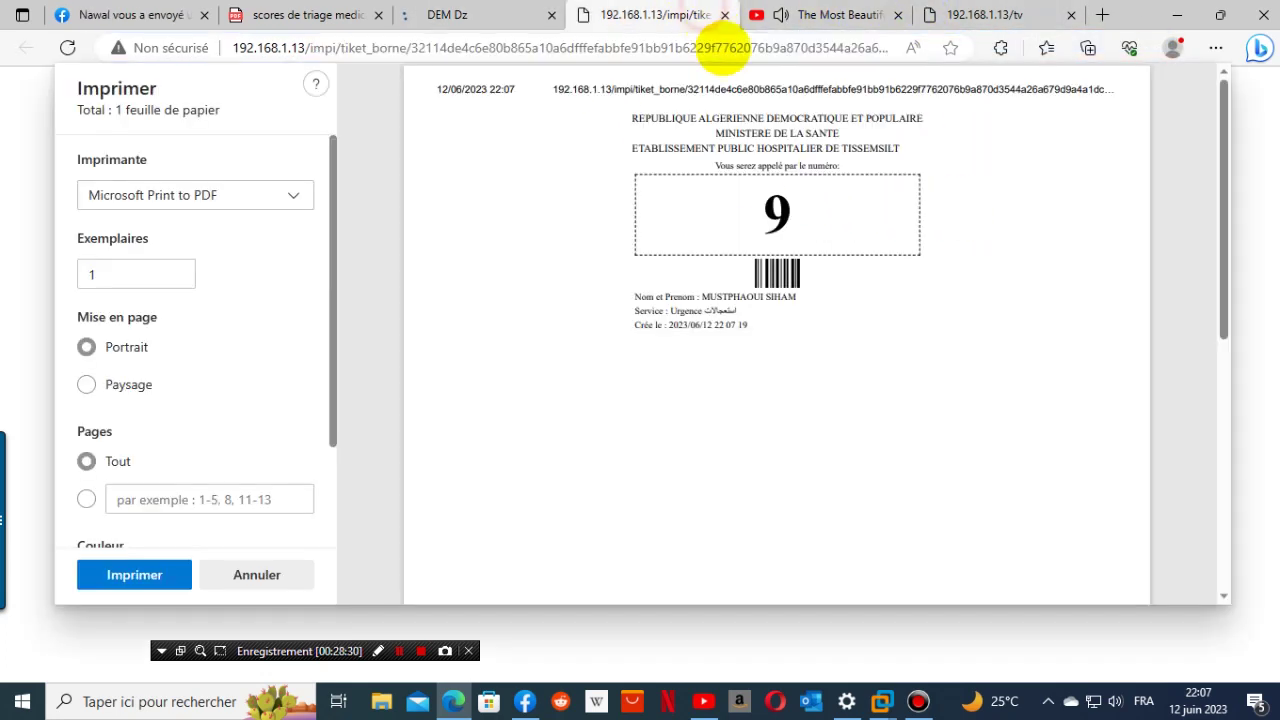
pyautogui.click(725, 14)
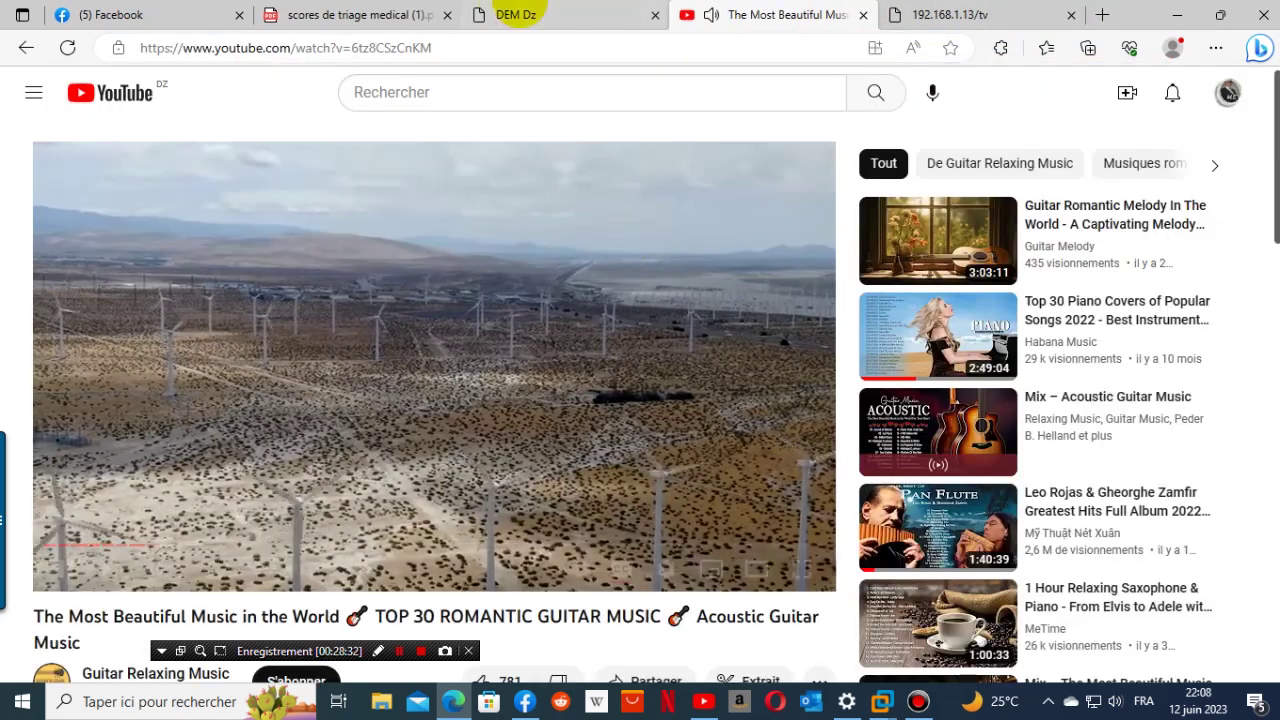
# - Start emptying the waiting list but cancel, then review the ticket archive
pyautogui.click(517, 14)
pyautogui.click(70, 648)
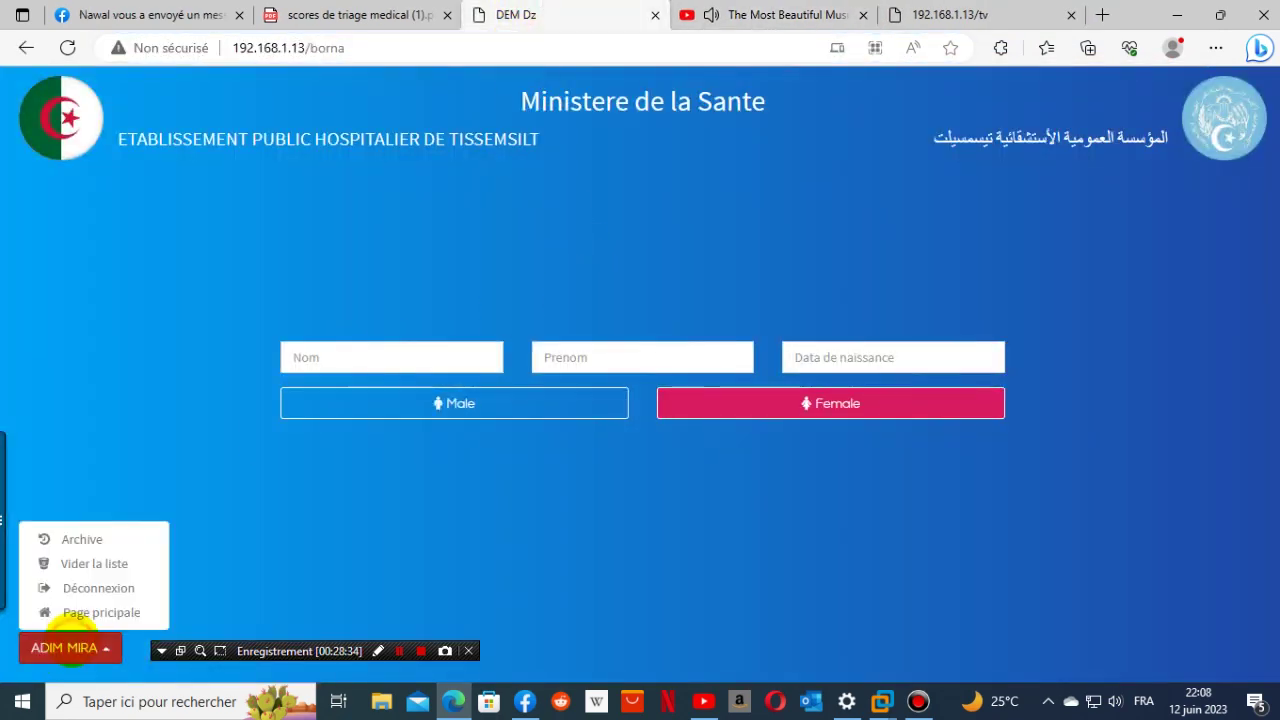
pyautogui.click(94, 563)
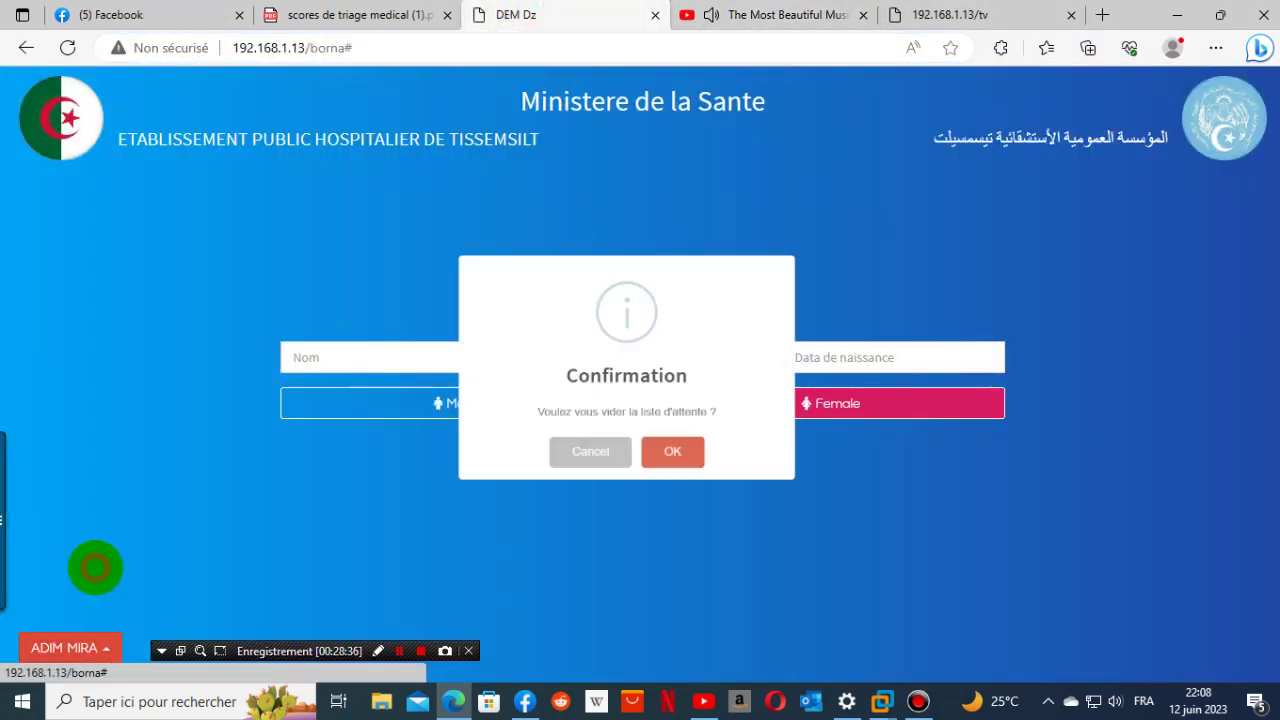
pyautogui.click(547, 495)
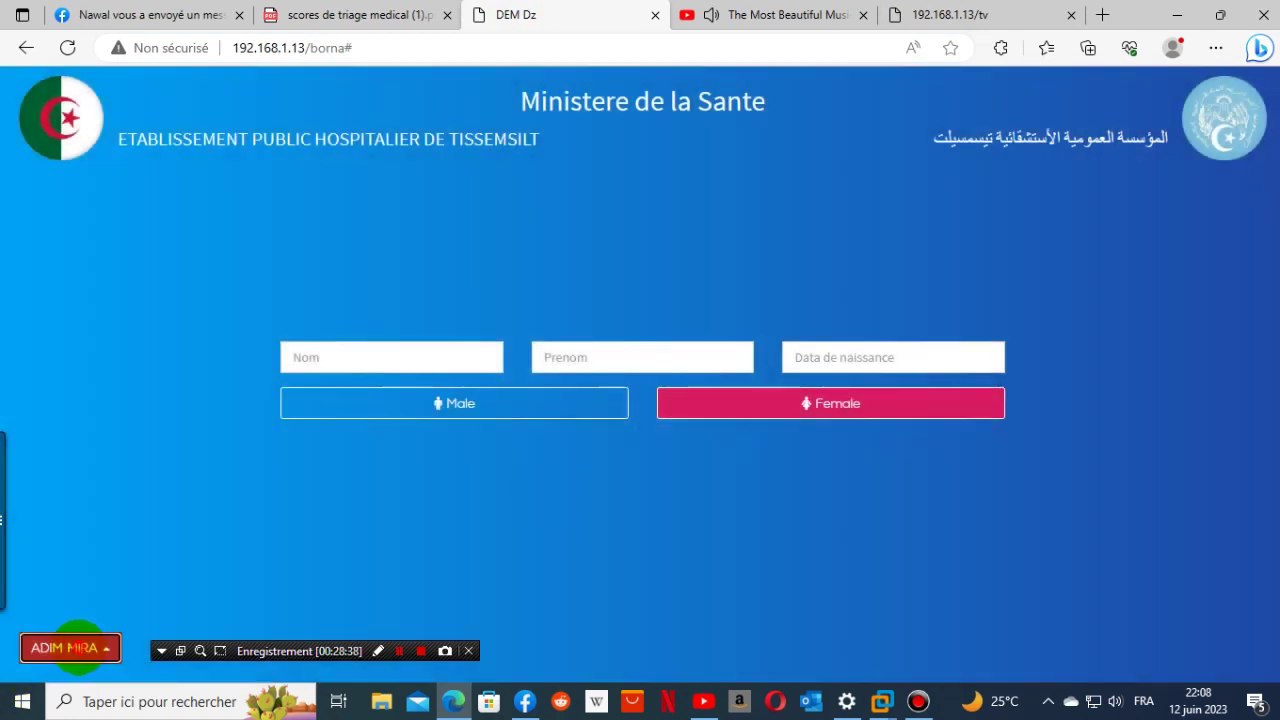
pyautogui.click(75, 648)
pyautogui.click(100, 540)
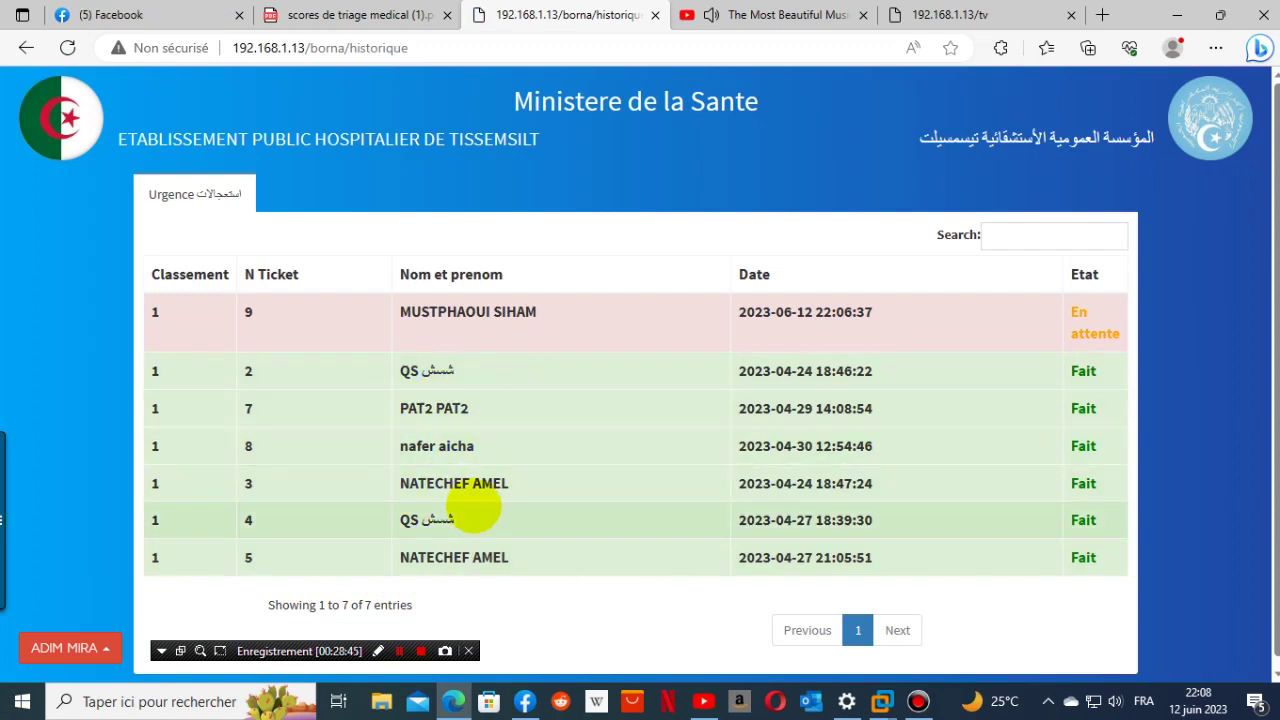
pyautogui.scroll(-1, 585, 447)
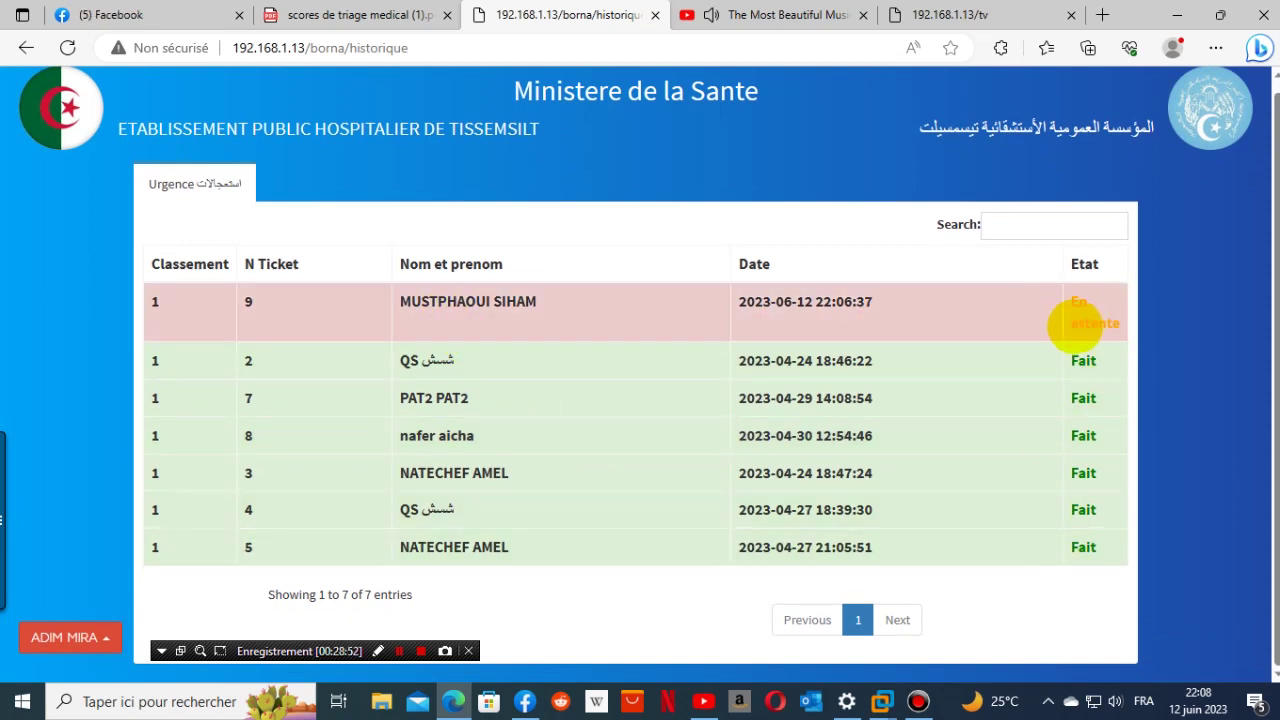
# - Empty the waiting list via 'Vider la liste', confirming with OK
pyautogui.click(57, 637)
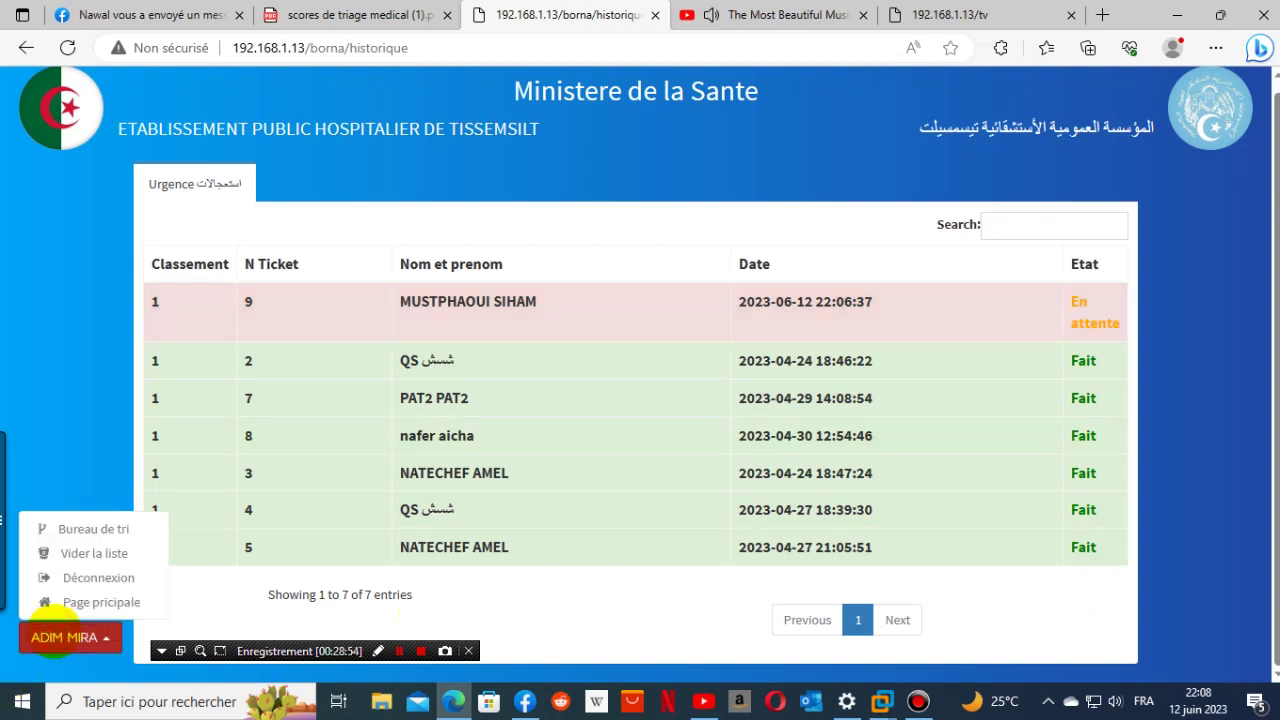
pyautogui.click(91, 556)
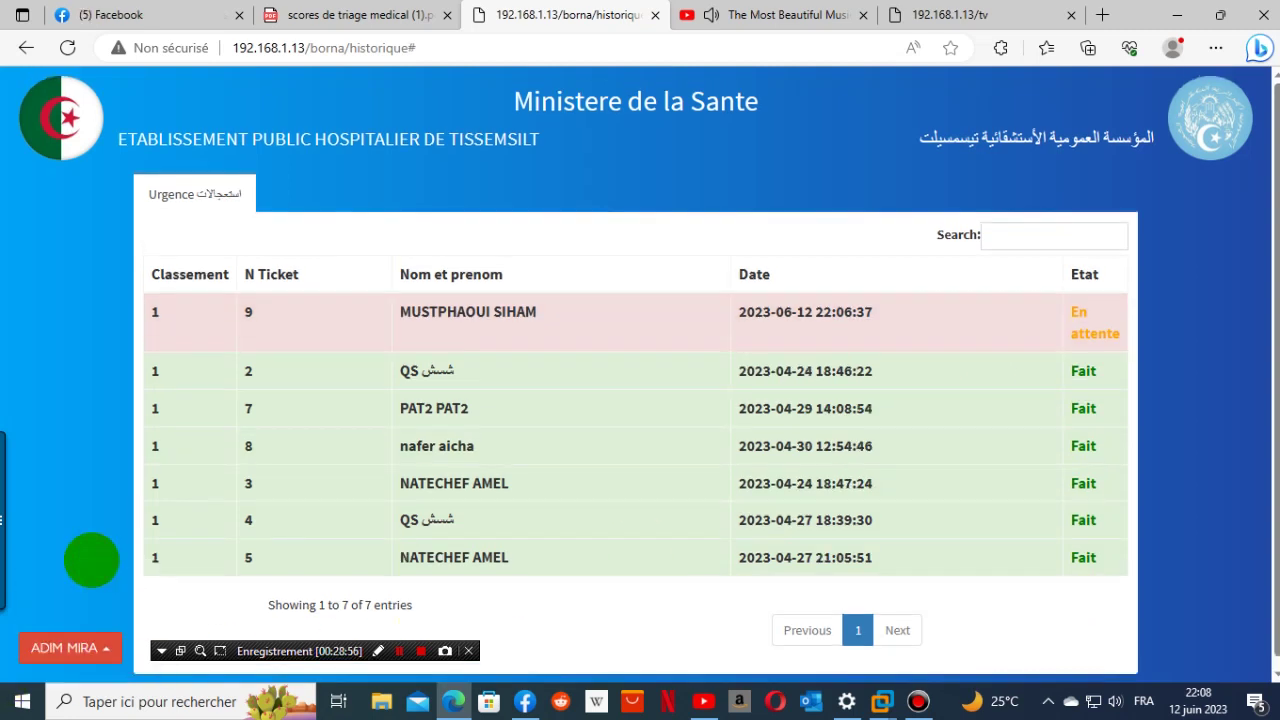
pyautogui.click(65, 646)
pyautogui.click(90, 537)
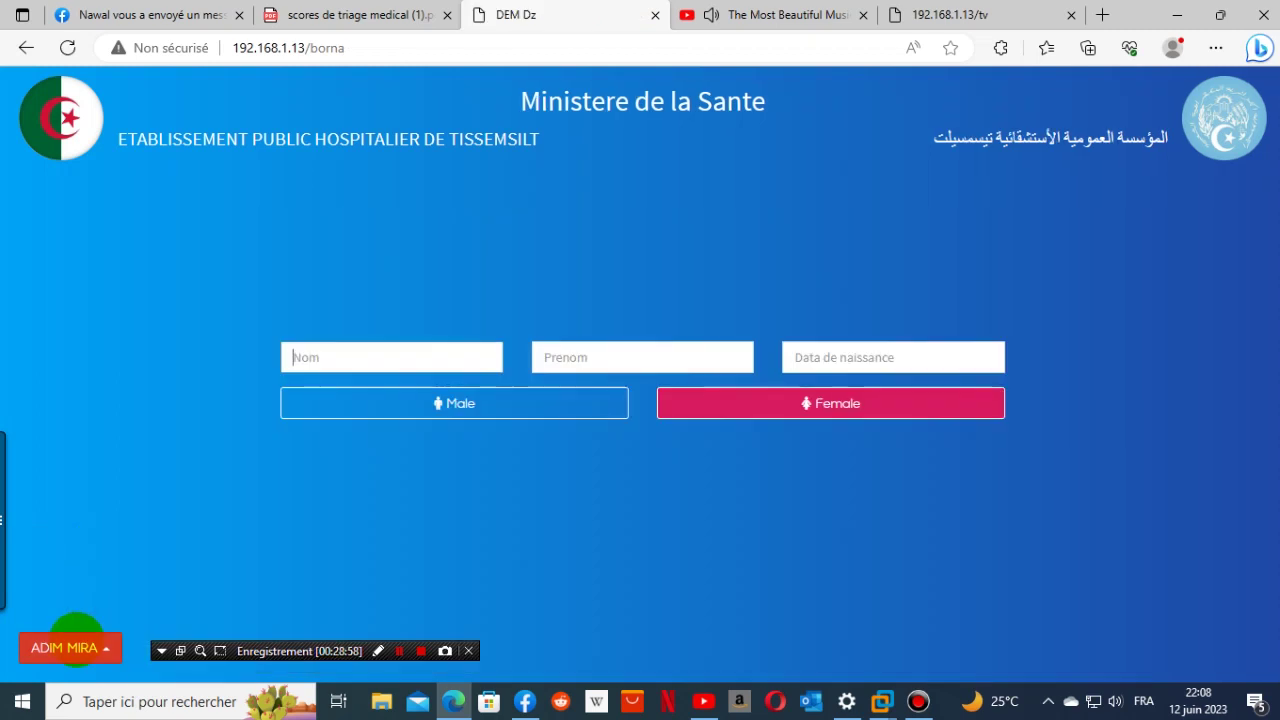
pyautogui.click(76, 630)
pyautogui.click(86, 558)
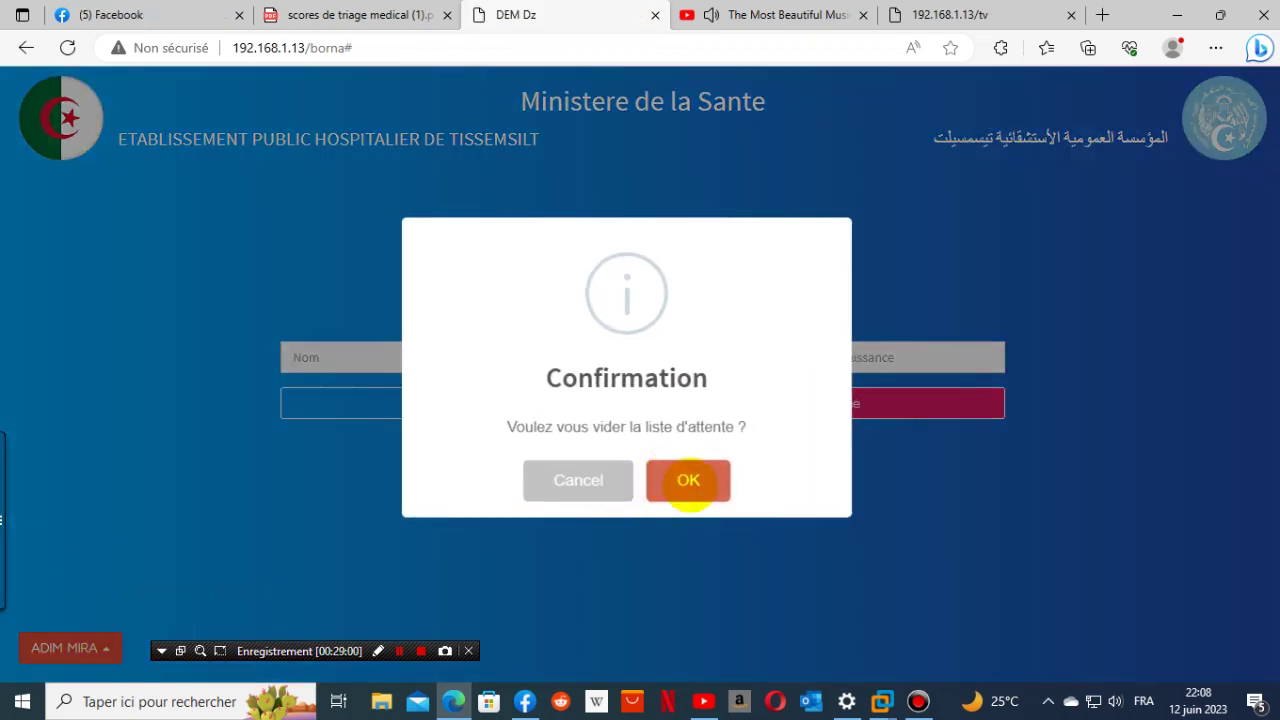
pyautogui.click(688, 482)
pyautogui.click(626, 472)
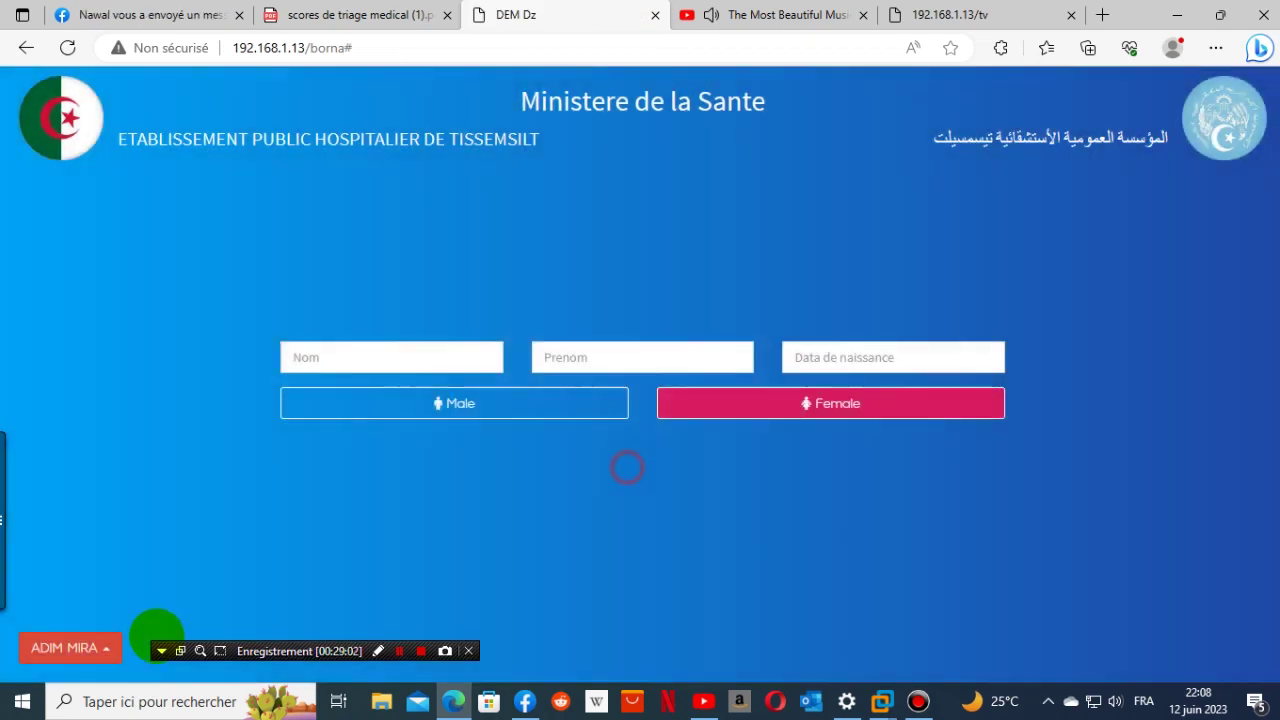
# - Reopen the ticket archive to confirm it now lists no tickets
pyautogui.click(90, 645)
pyautogui.click(115, 540)
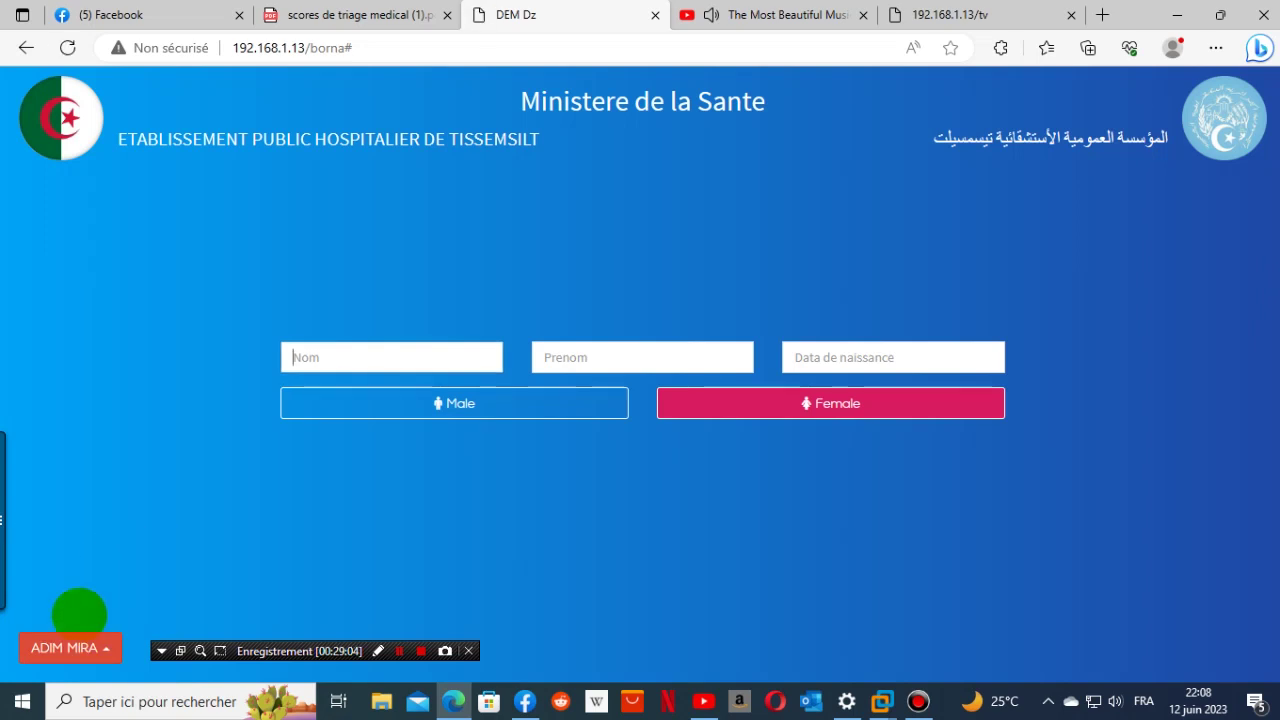
pyautogui.click(72, 646)
pyautogui.click(110, 541)
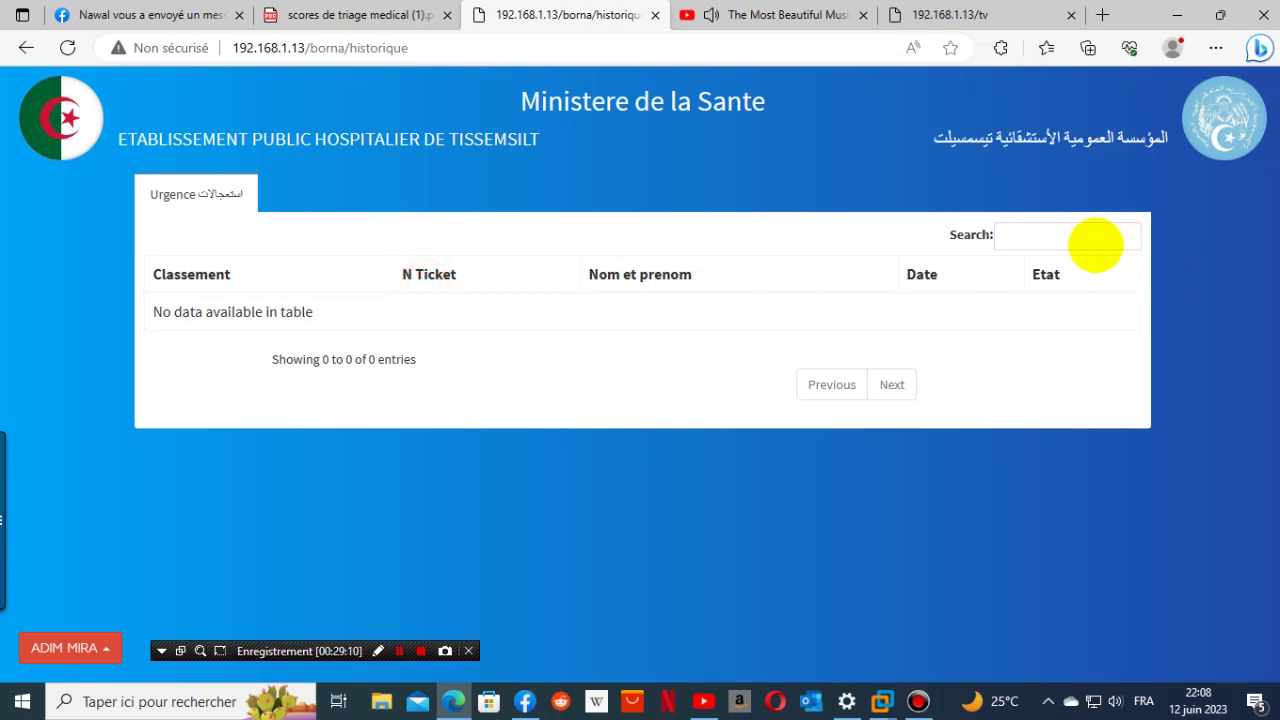
pyautogui.click(1095, 240)
pyautogui.click(892, 384)
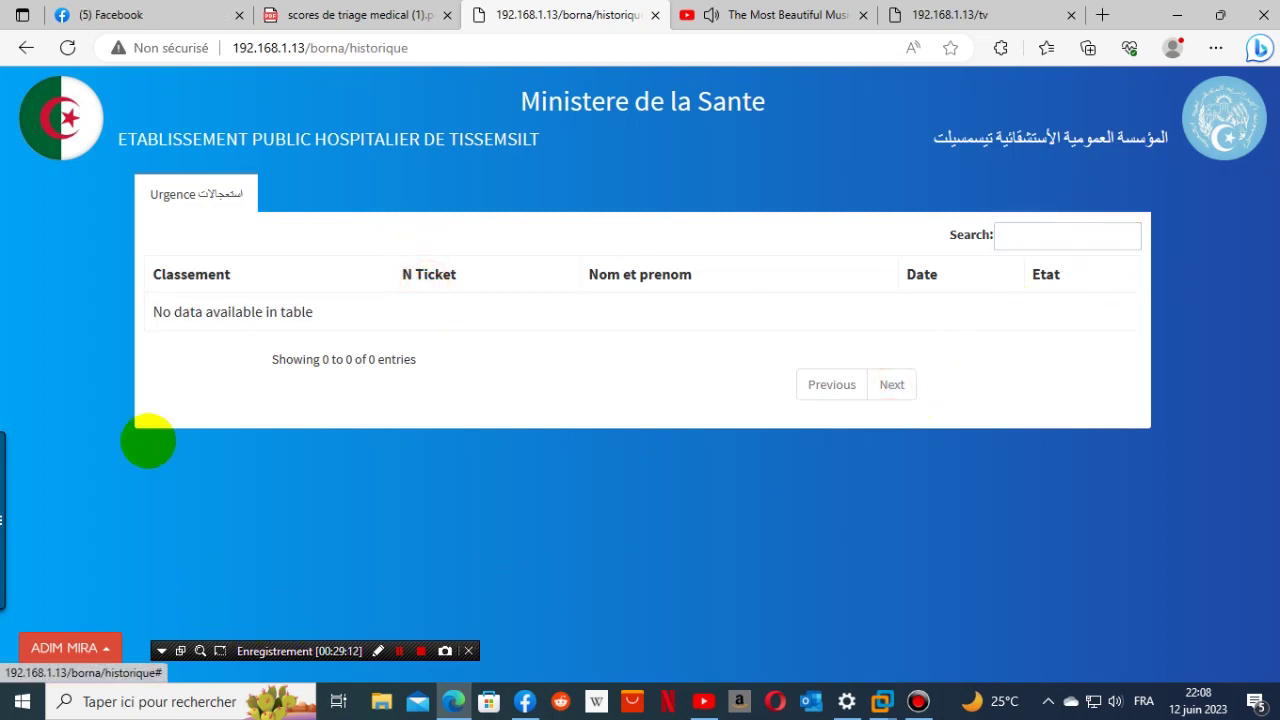
pyautogui.click(70, 647)
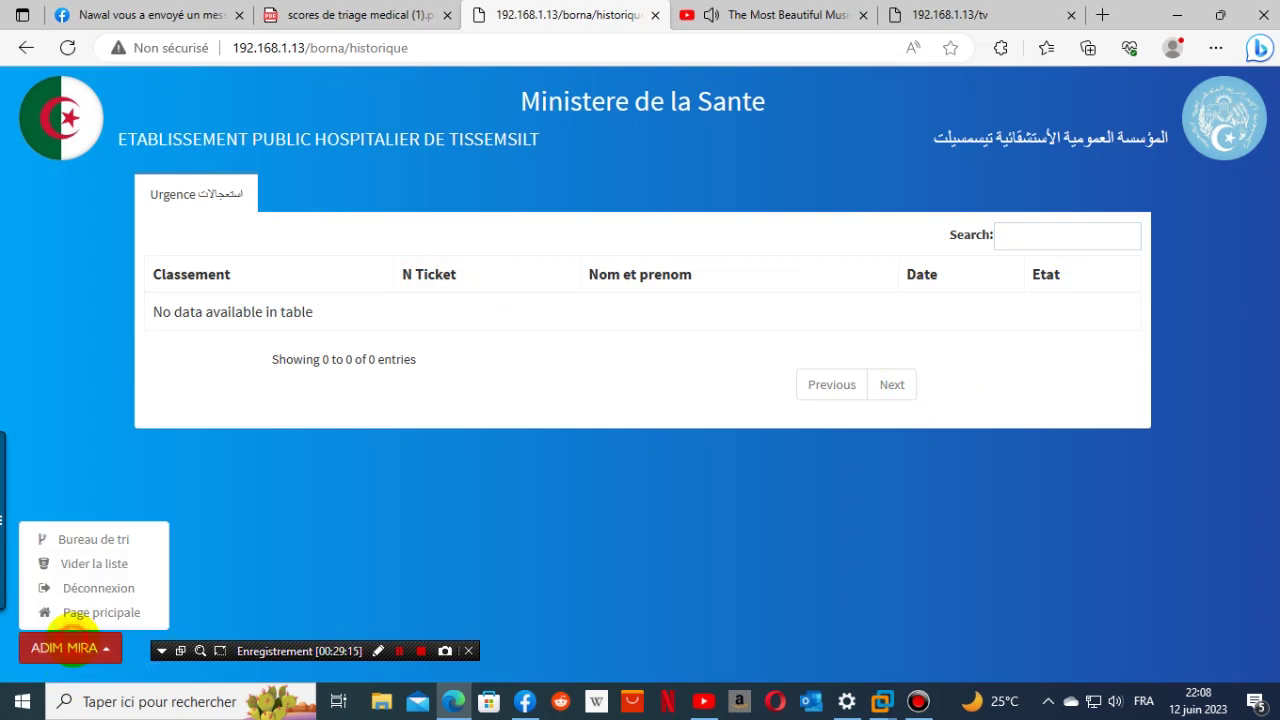
# - Dismiss the translate offer, sign out, and log in with the saved doctor account
pyautogui.click(86, 612)
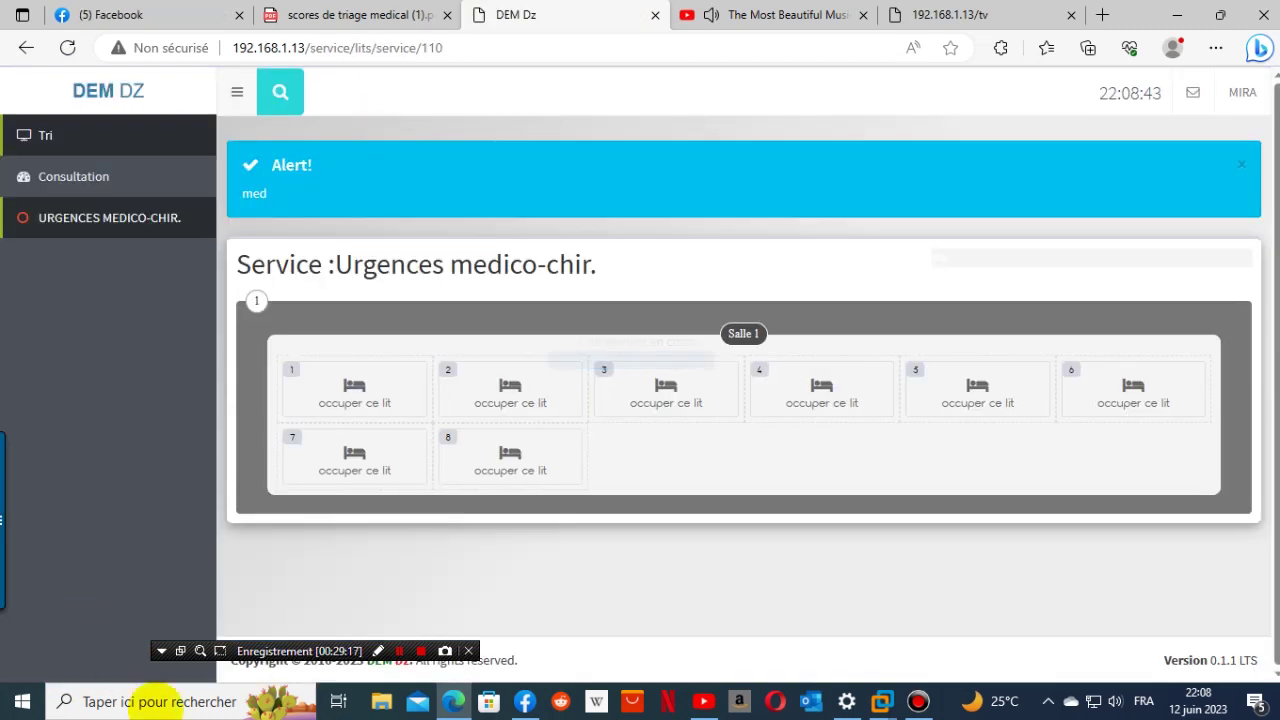
pyautogui.click(86, 178)
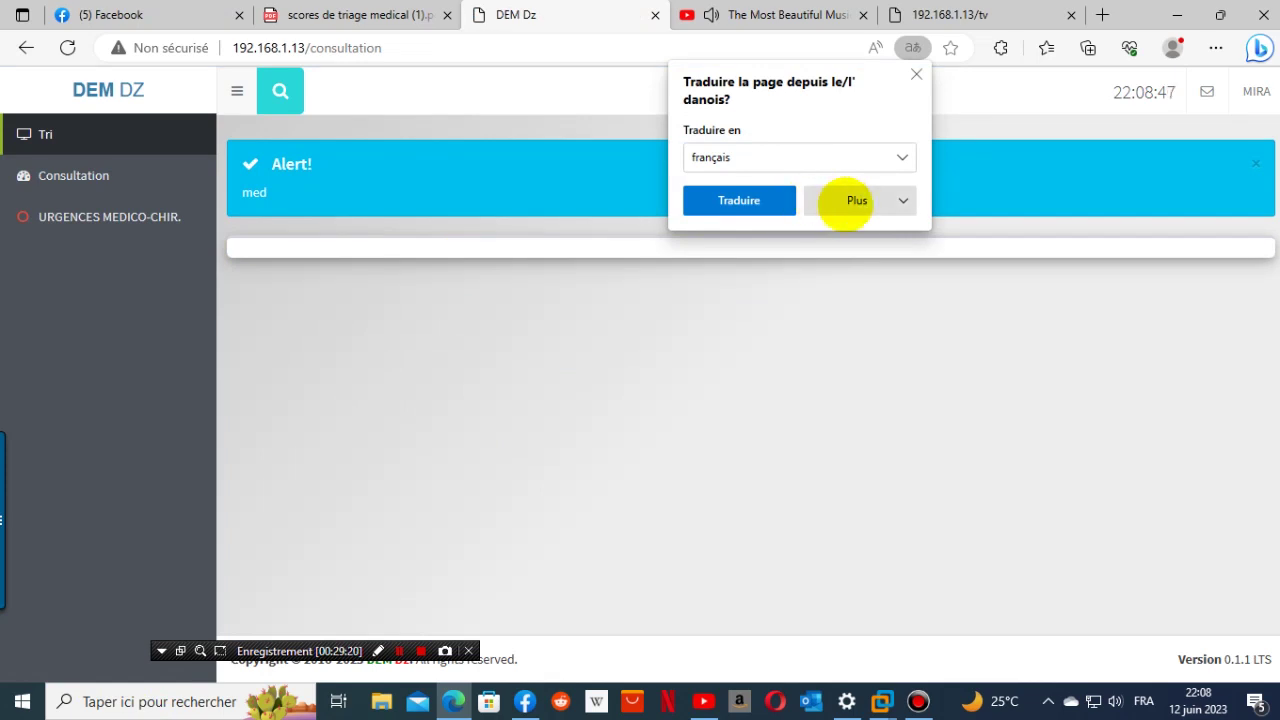
pyautogui.click(903, 201)
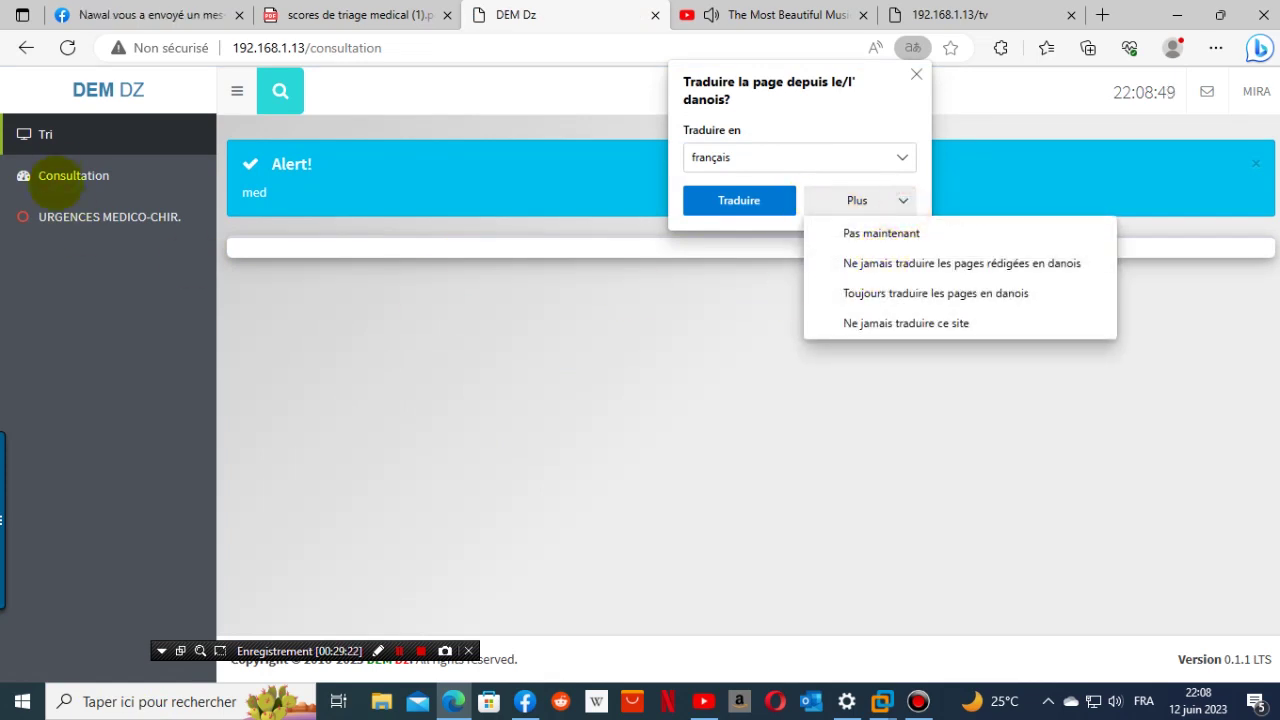
pyautogui.click(73, 176)
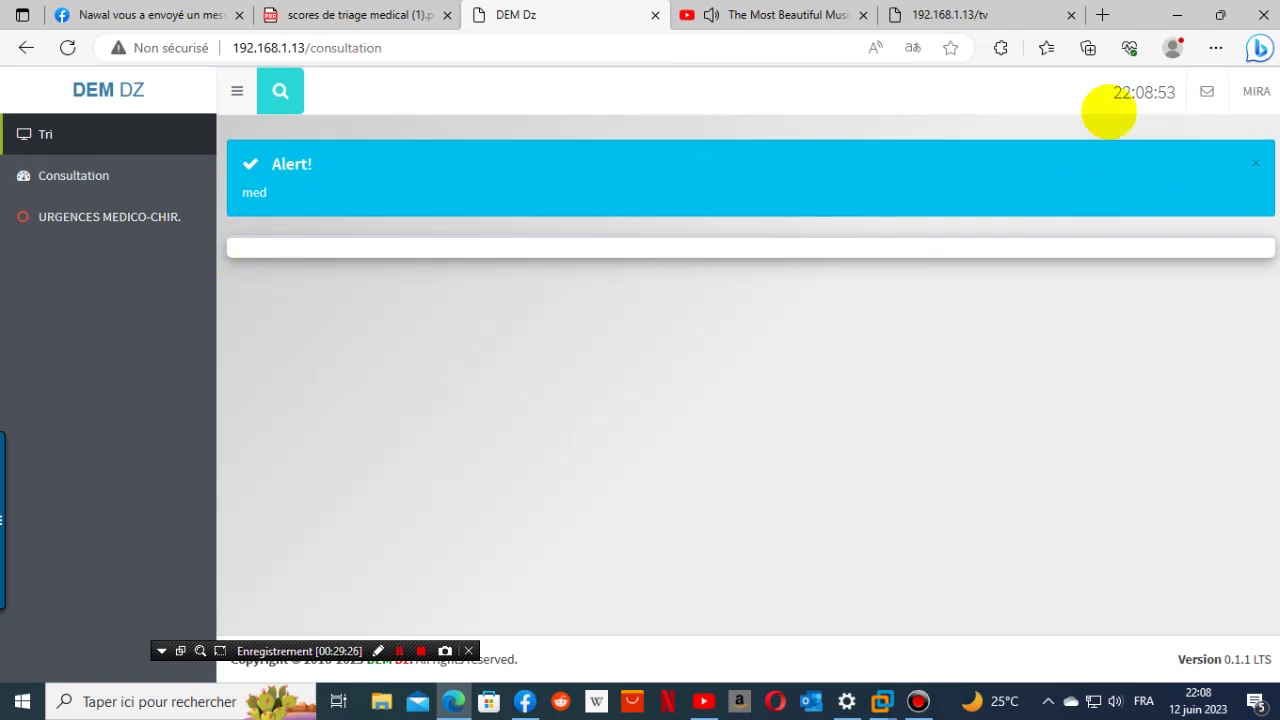
pyautogui.click(1256, 91)
pyautogui.click(1234, 211)
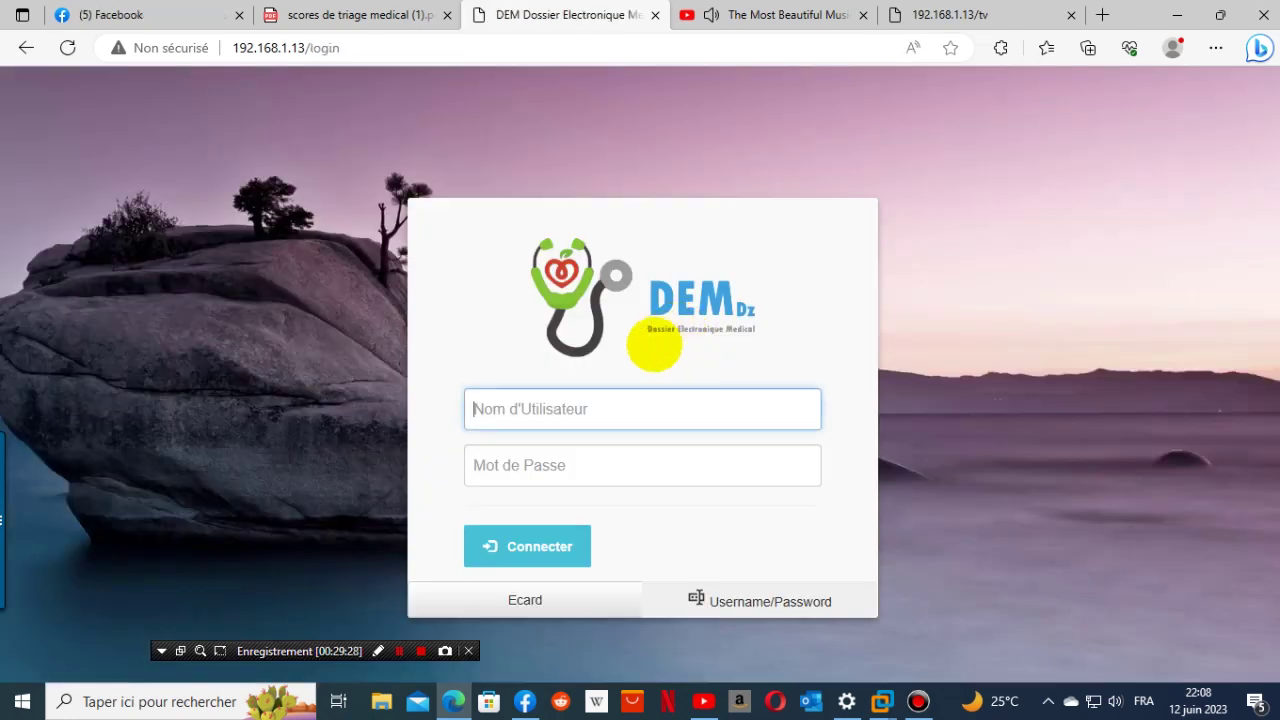
pyautogui.click(590, 409)
pyautogui.write('NADIA 68')
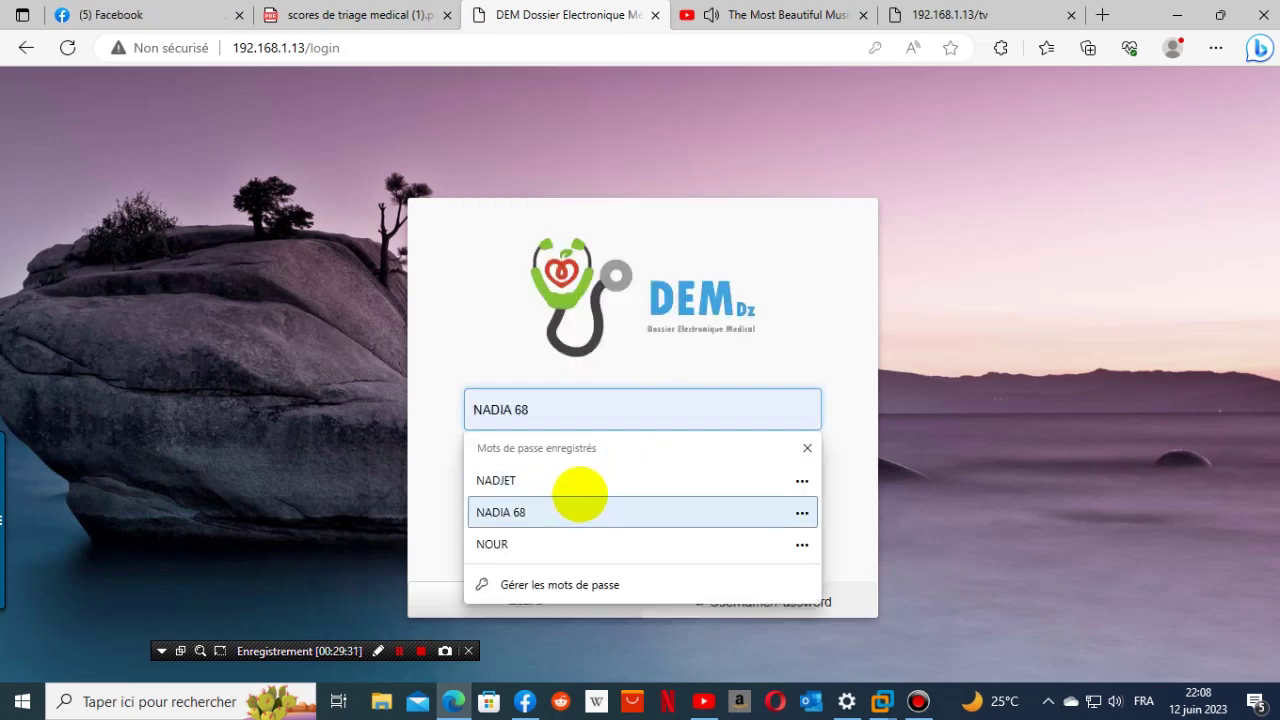
pyautogui.click(580, 484)
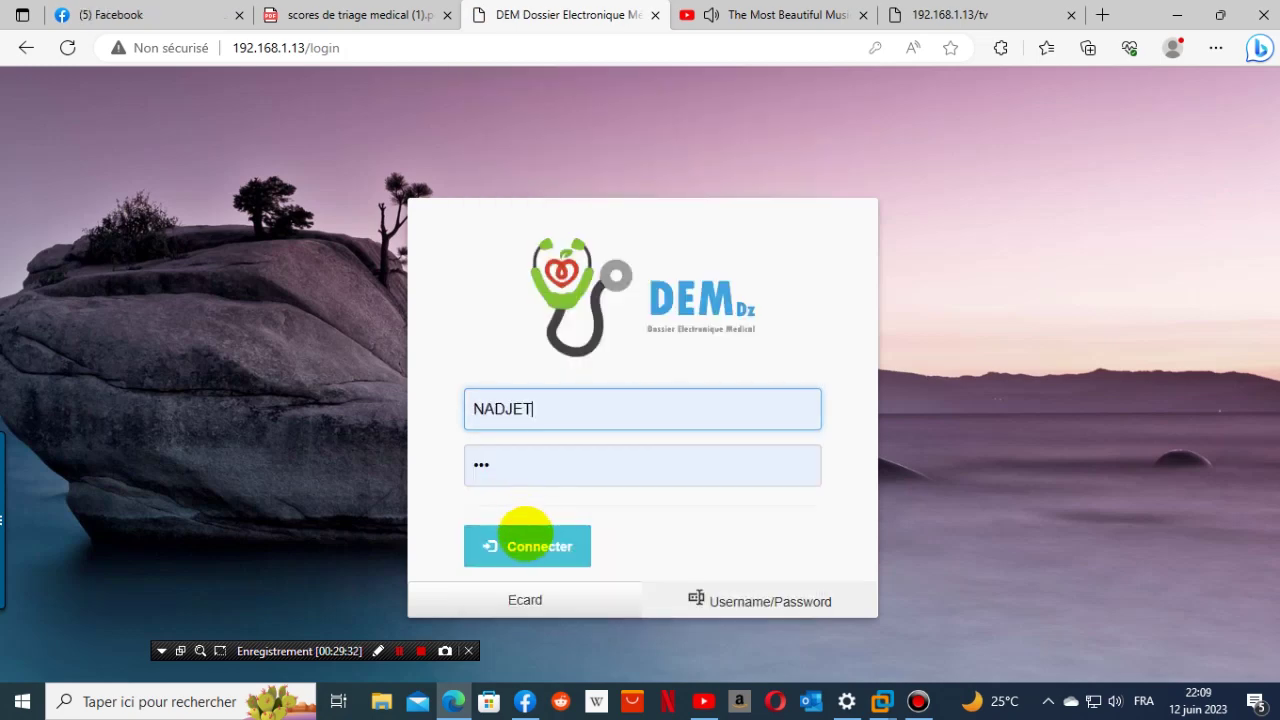
pyautogui.click(530, 538)
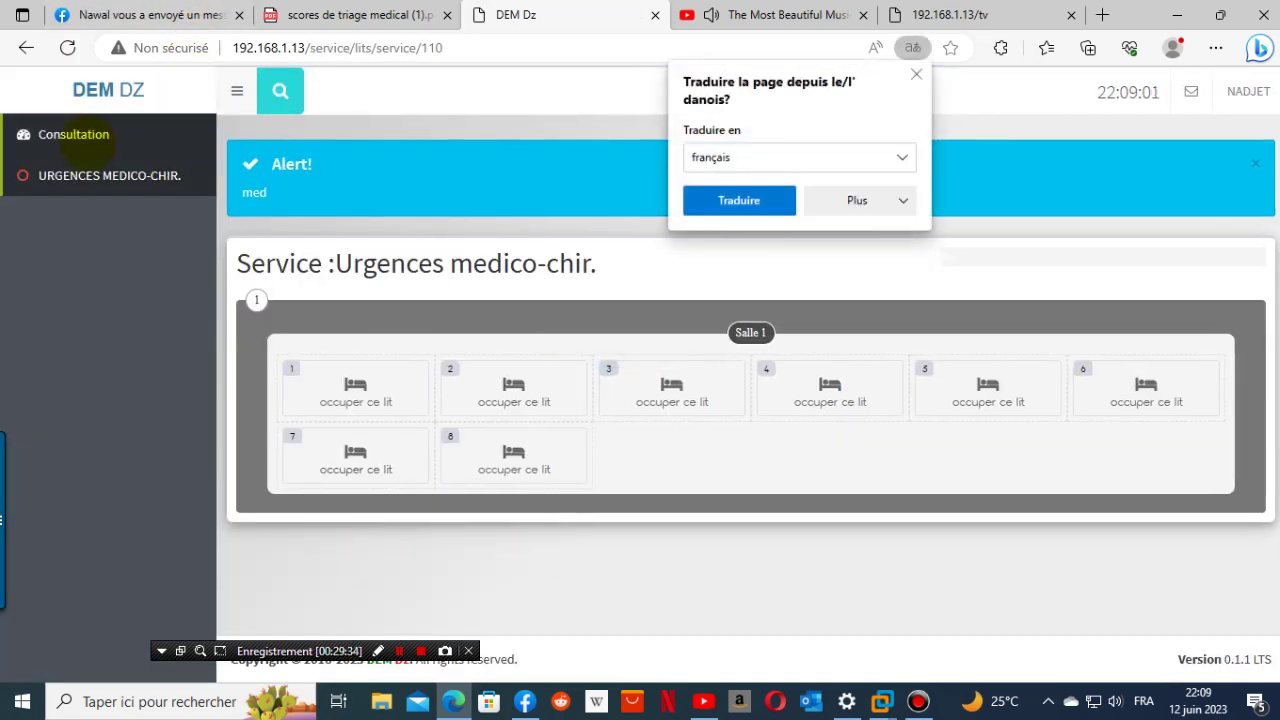
# - Review consultation office 1 (مكتب-1) with its history expanded, then sign out
pyautogui.click(73, 135)
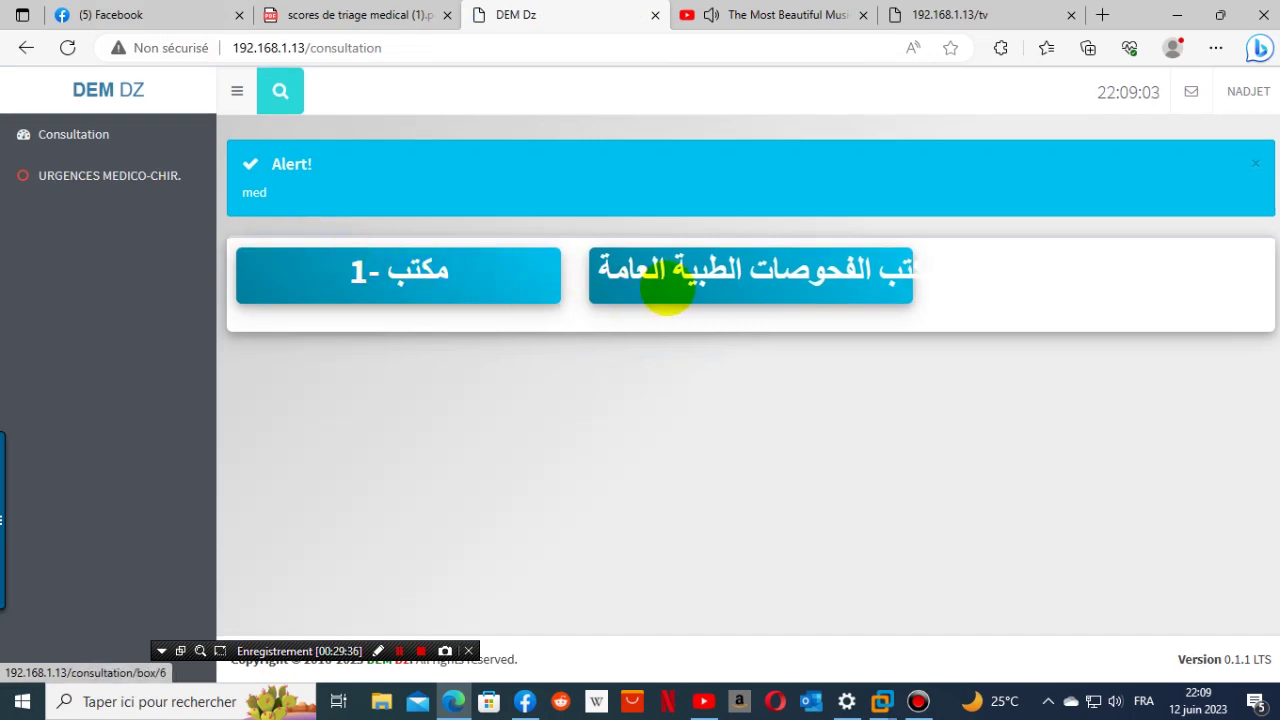
pyautogui.click(468, 277)
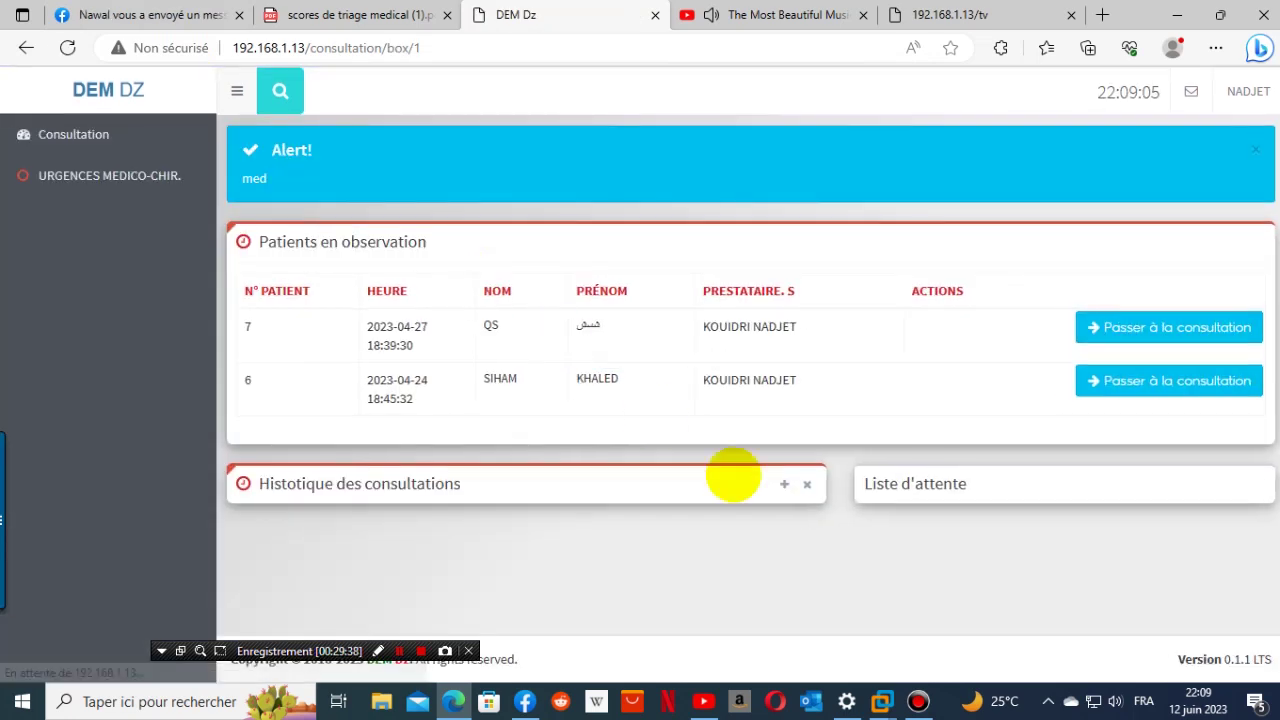
pyautogui.click(785, 487)
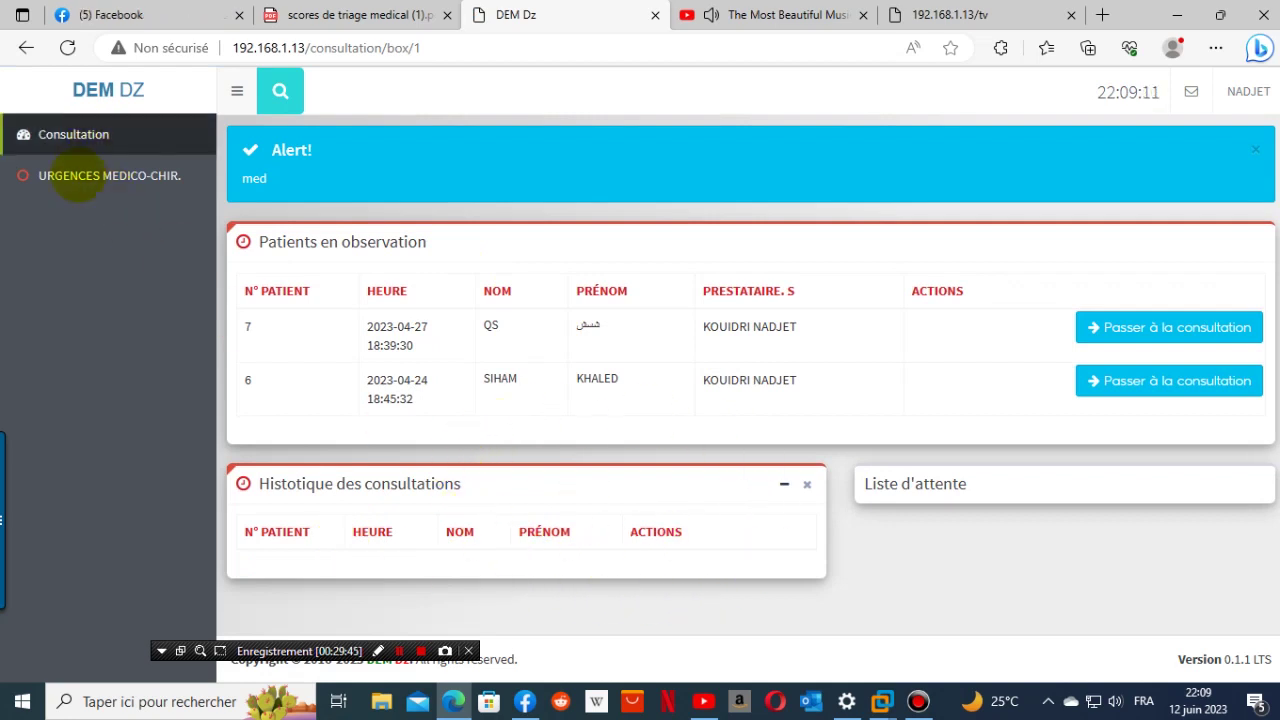
pyautogui.click(62, 134)
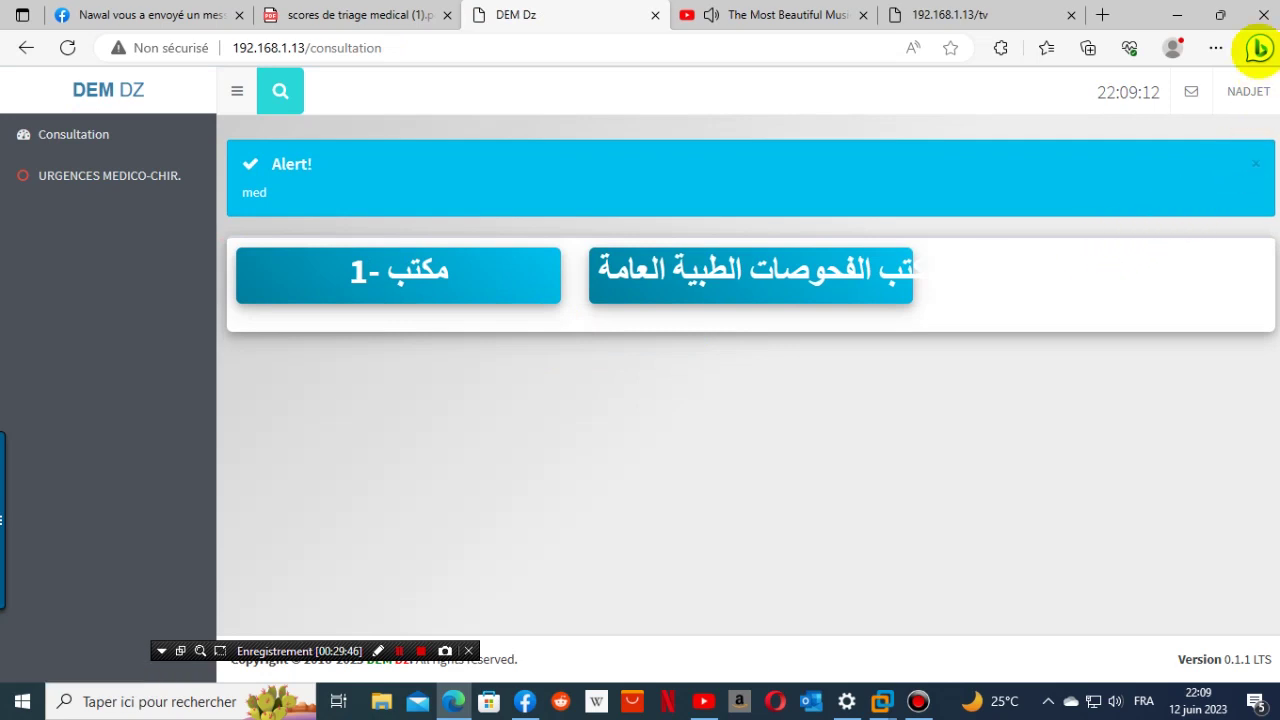
pyautogui.click(1240, 100)
pyautogui.click(1194, 214)
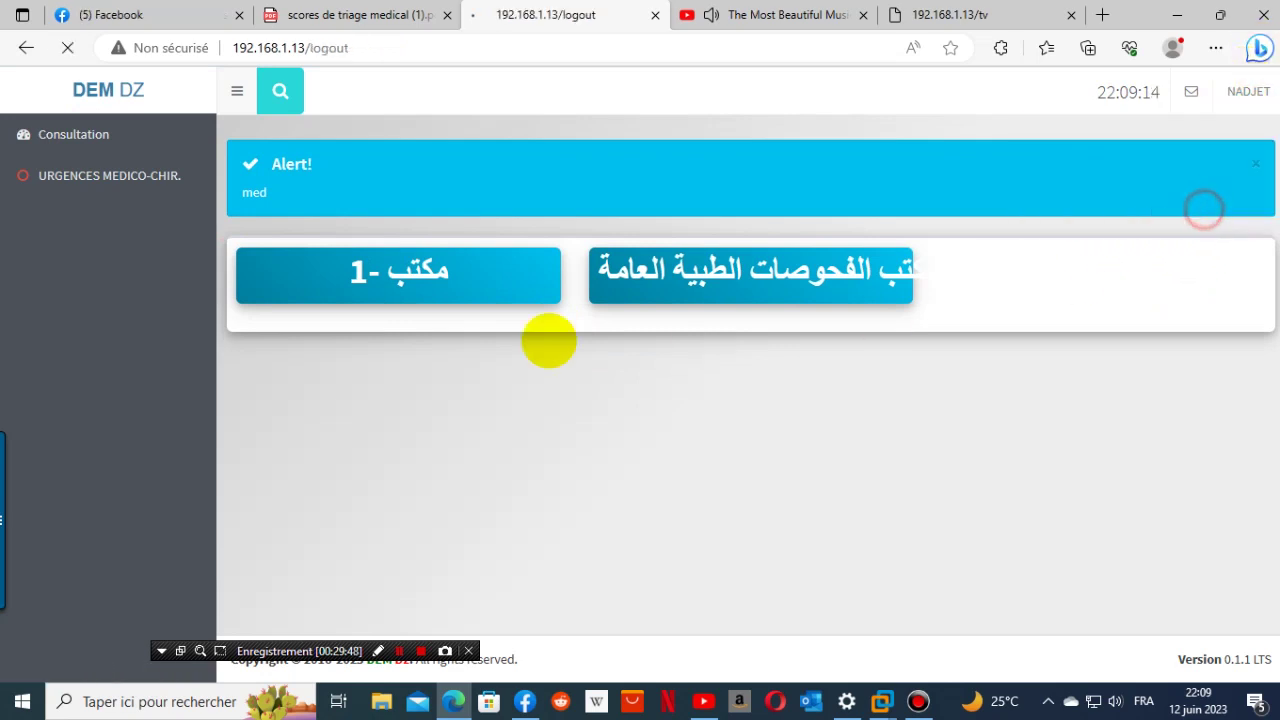
pyautogui.click(585, 413)
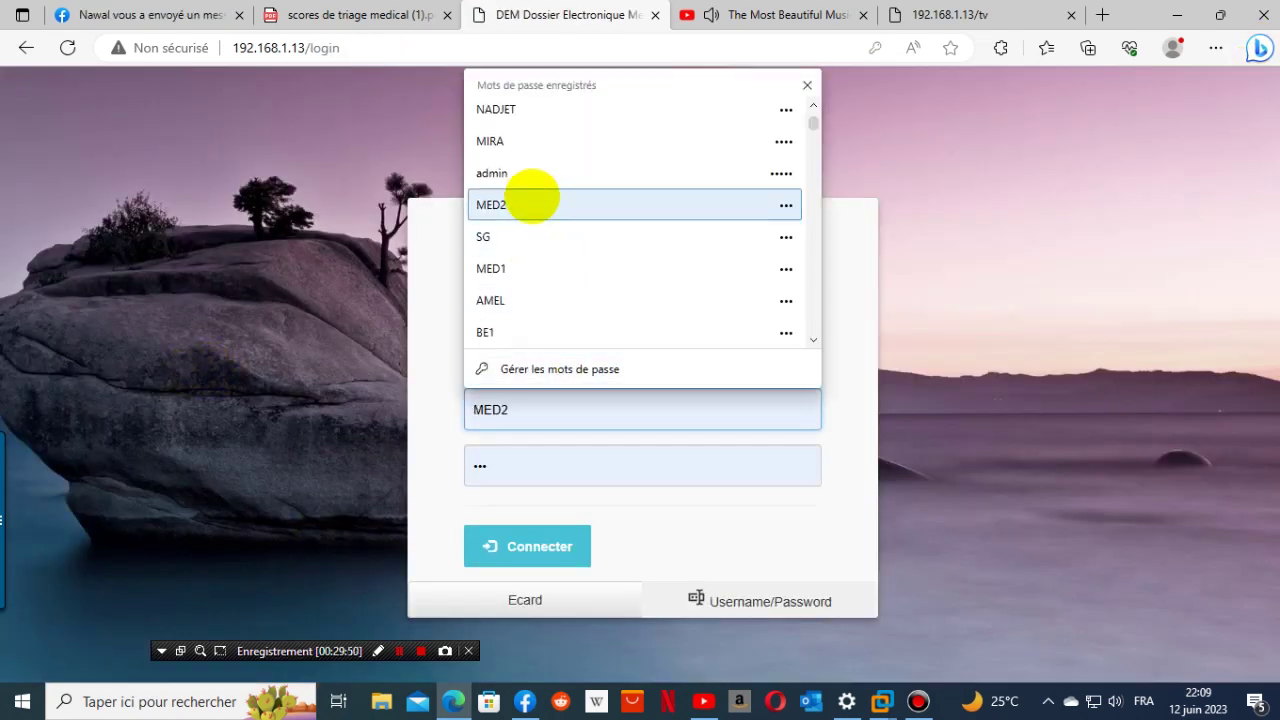
# - Sign in with another saved staff account, retyping the password after the login error
pyautogui.click(534, 149)
pyautogui.click(491, 546)
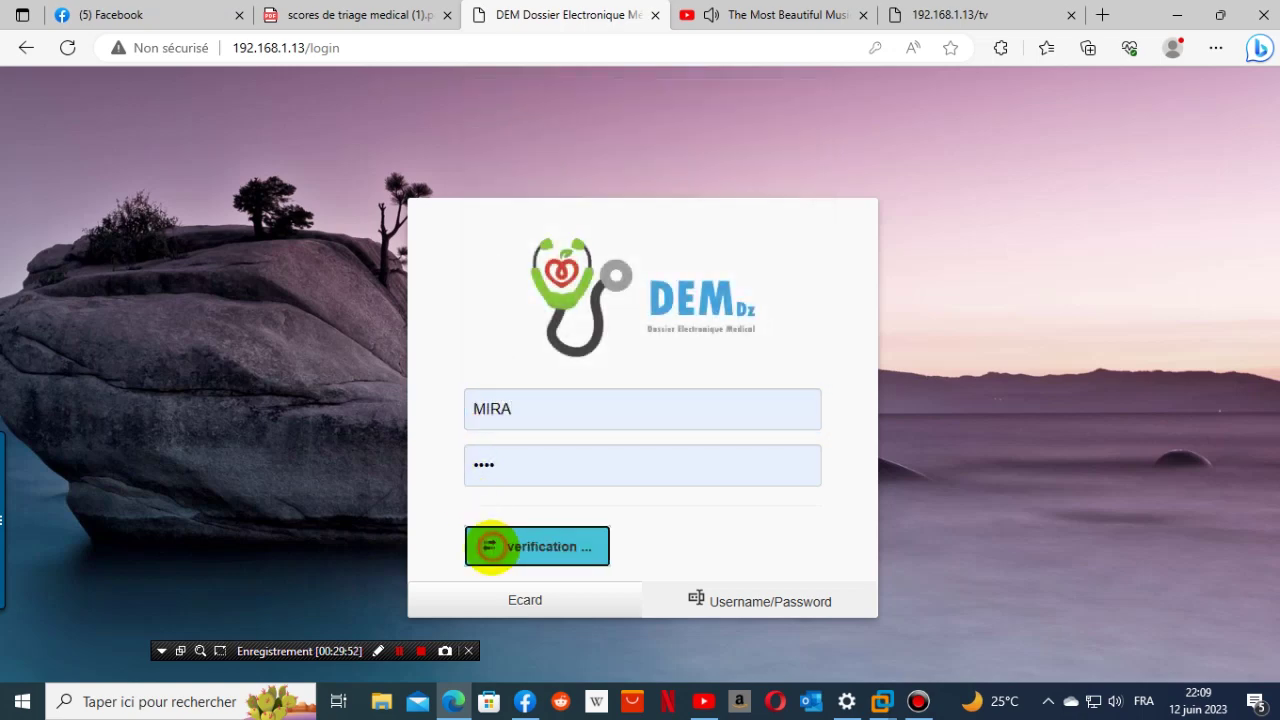
pyautogui.doubleClick(517, 534)
pyautogui.write('m')
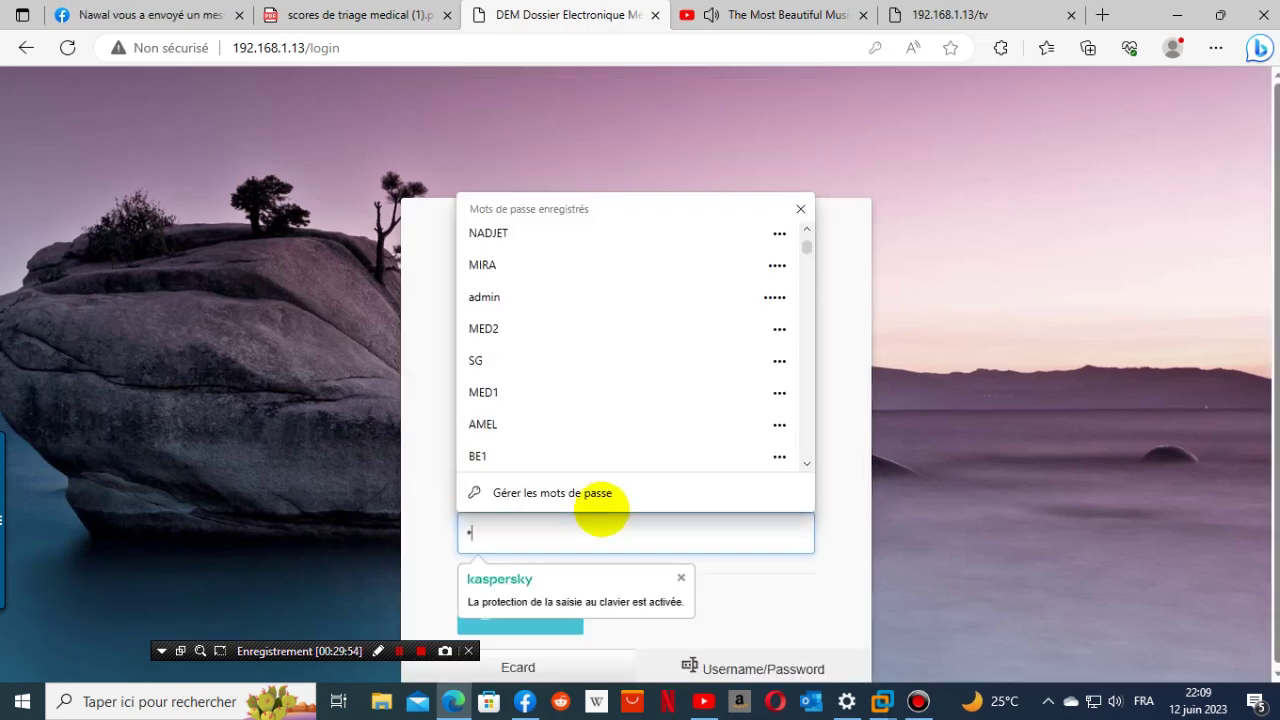
pyautogui.click(846, 623)
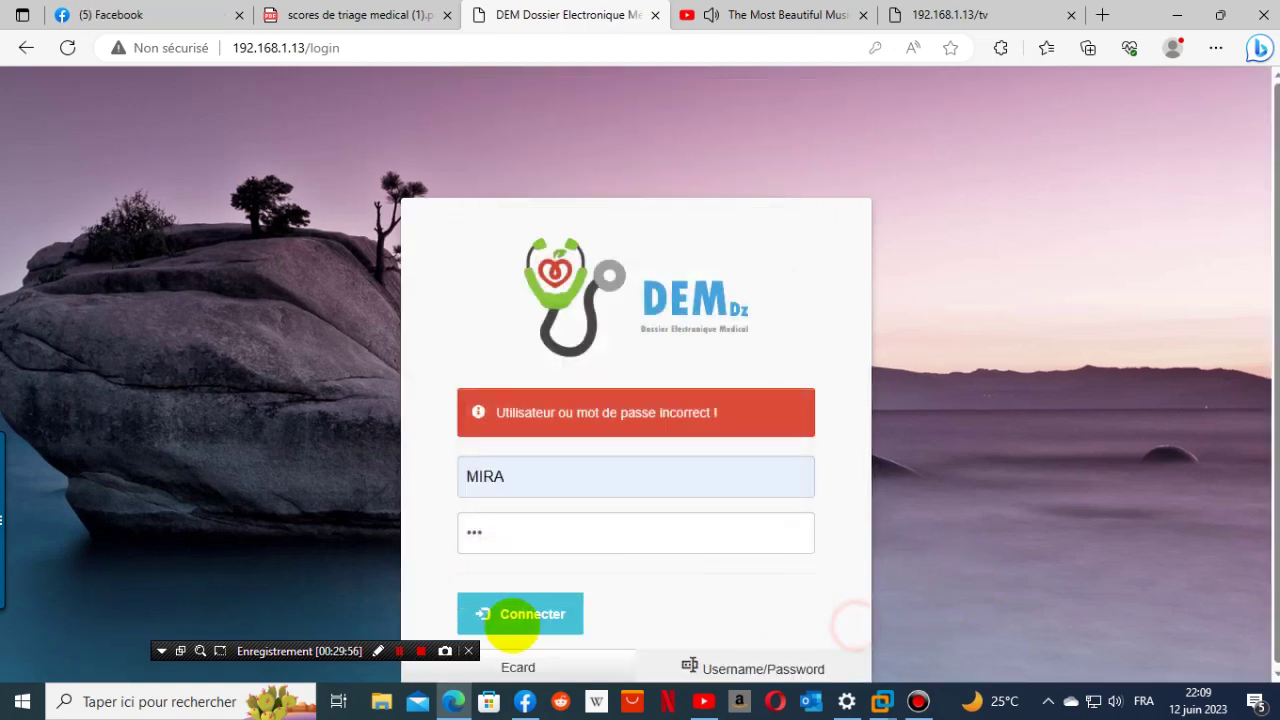
pyautogui.click(513, 615)
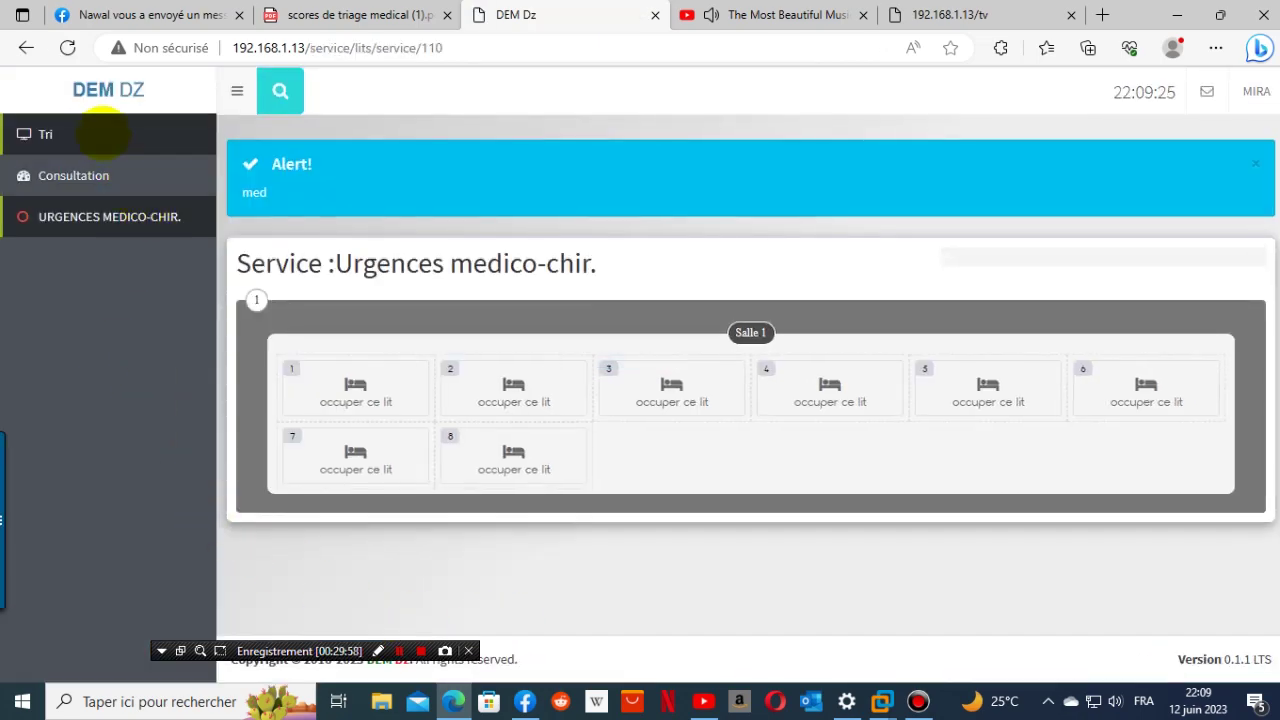
pyautogui.click(100, 129)
# - Enter the patient's last and first names and date of birth, and set sex to female
pyautogui.click(471, 357)
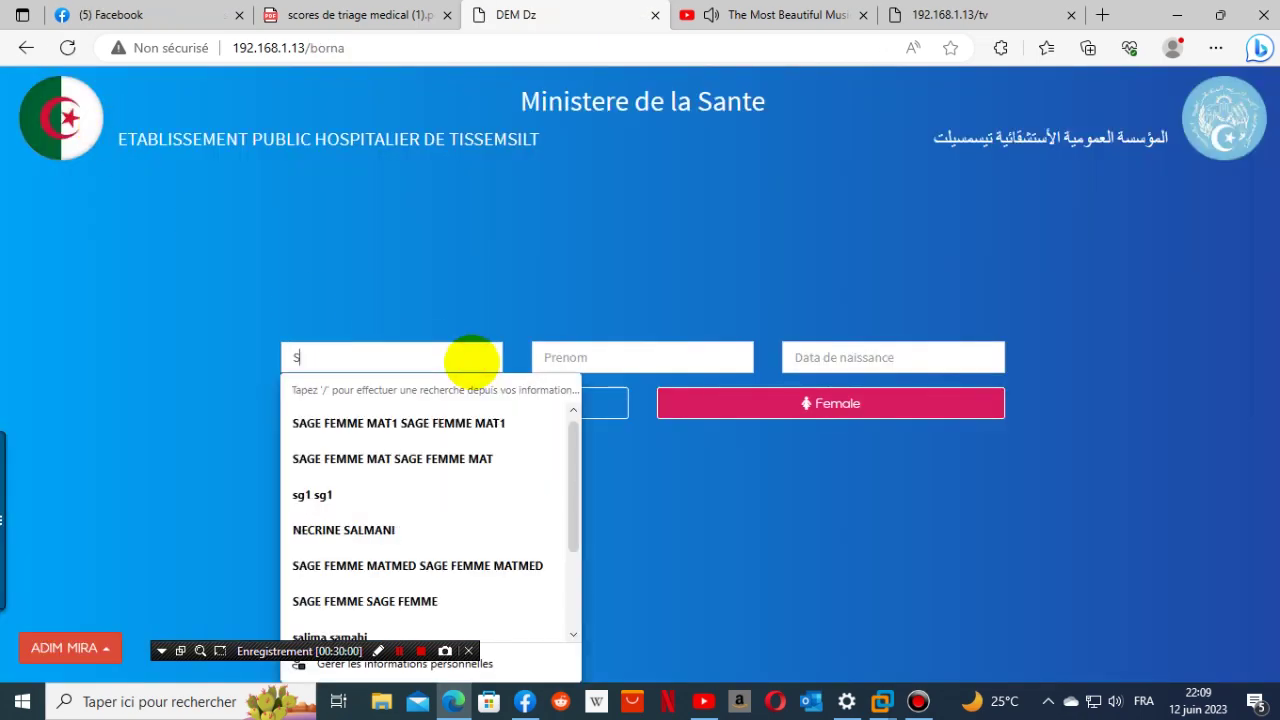
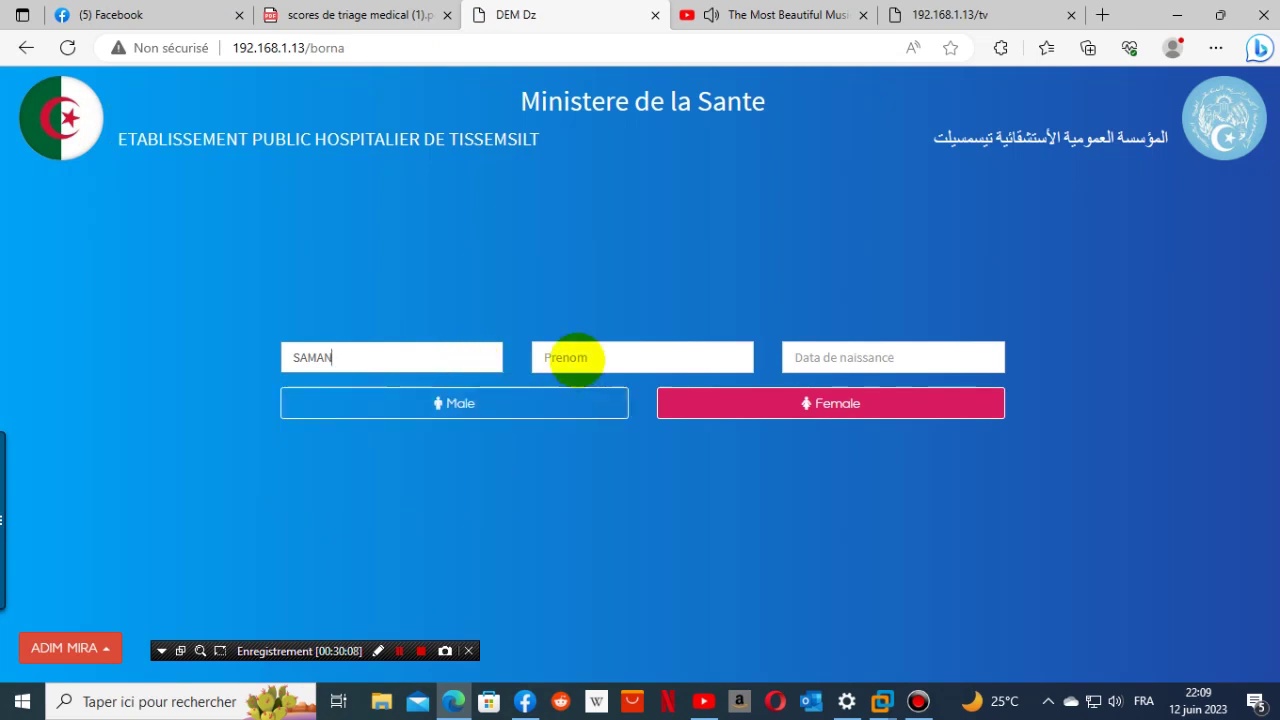
pyautogui.click(568, 356)
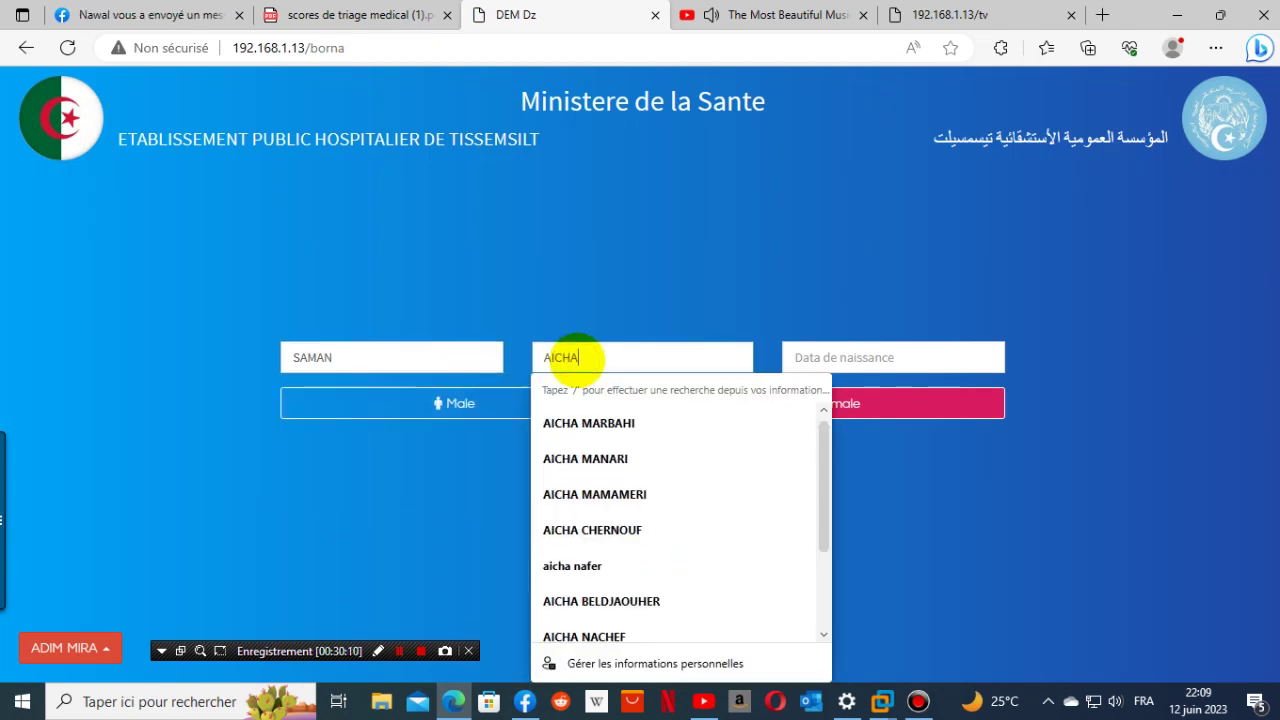
pyautogui.click(788, 350)
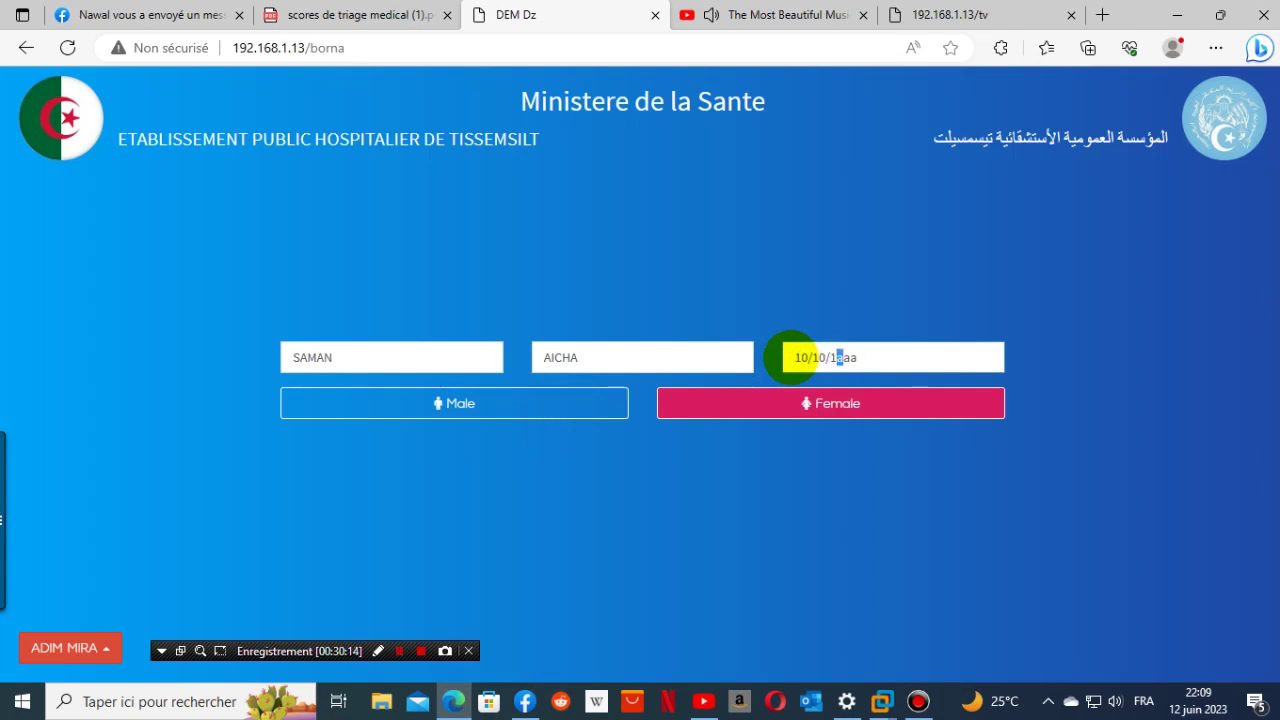
pyautogui.click(756, 405)
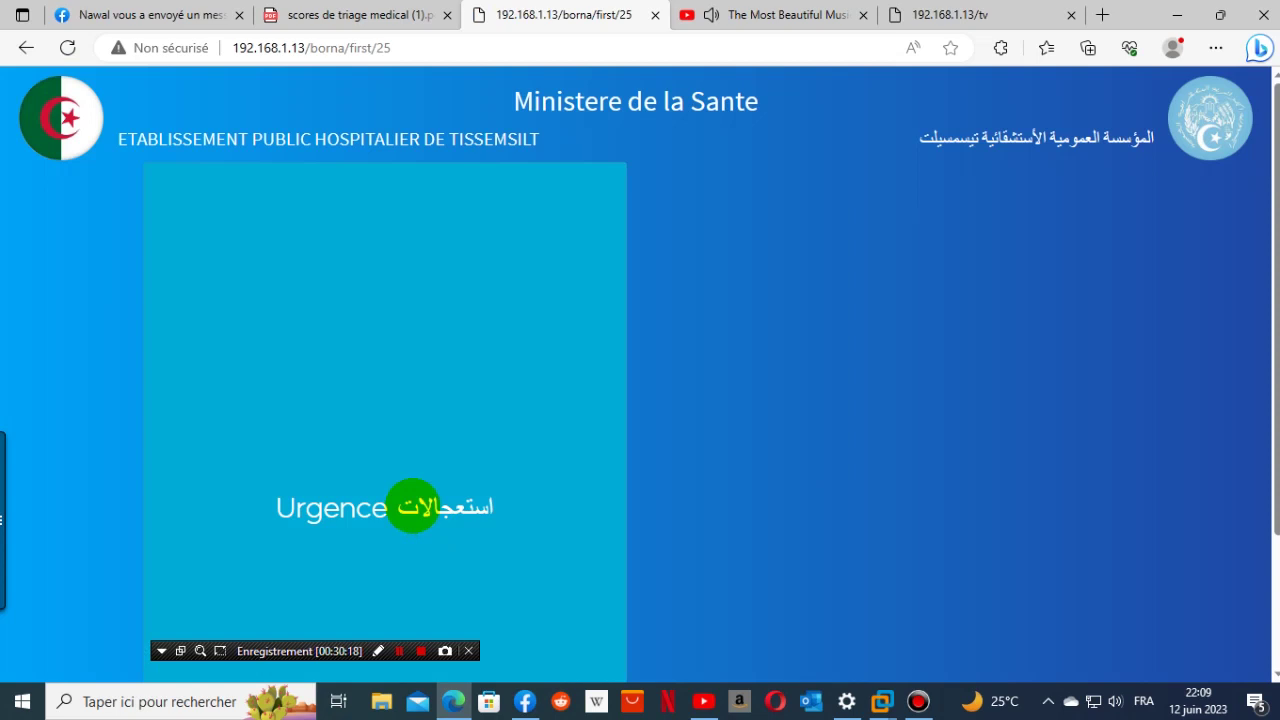
# - Choose the emergency pathway, age range 5 - 45 Ans, the ATCD answer, and arrival avec lettre d'orientation
pyautogui.click(412, 507)
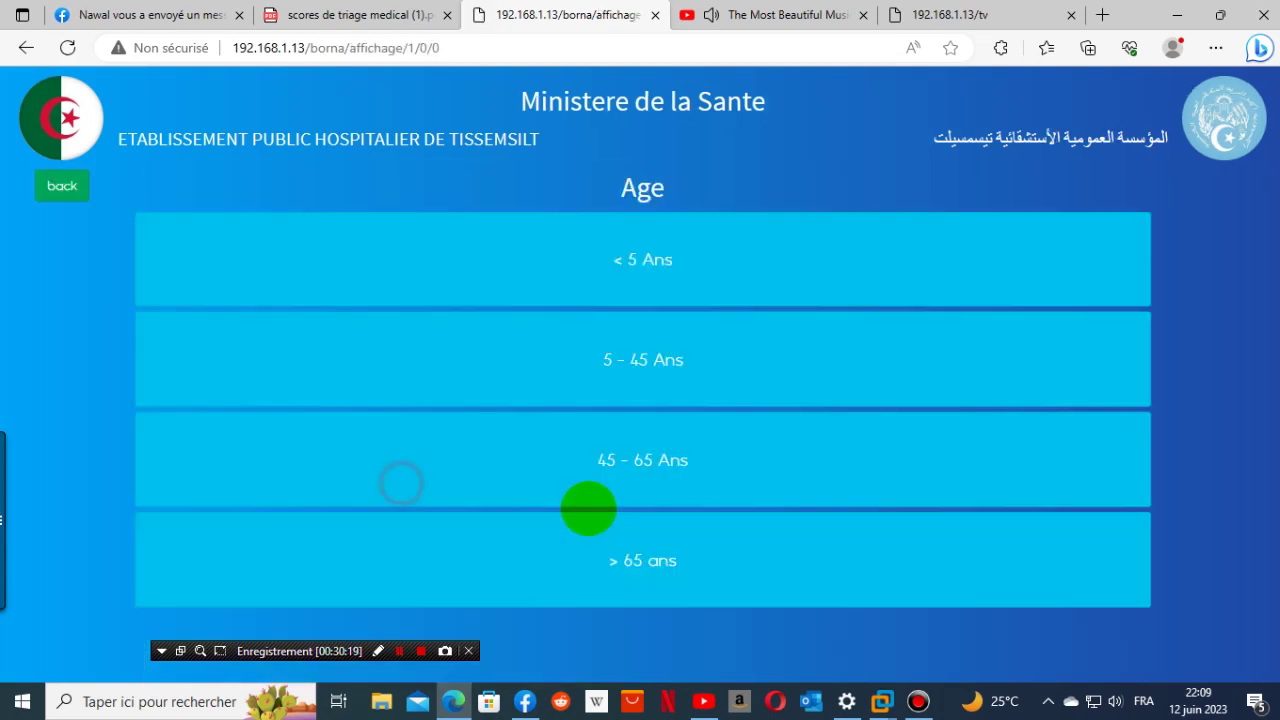
pyautogui.click(671, 371)
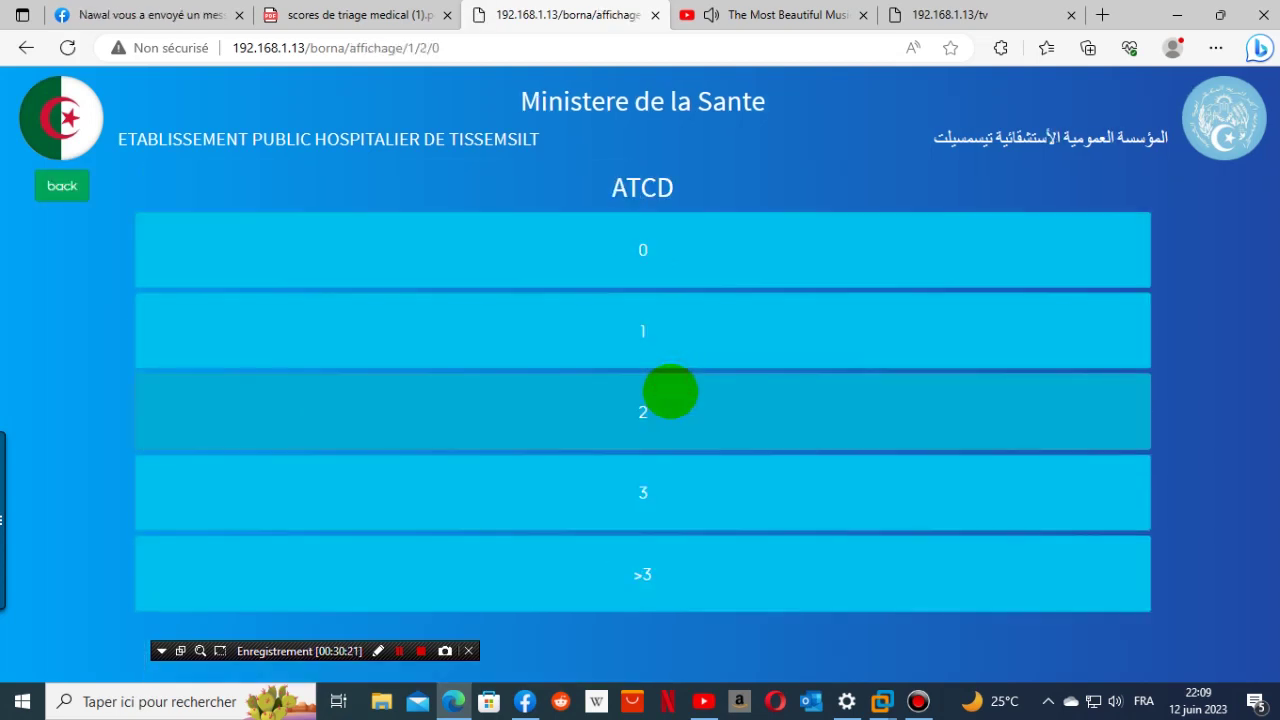
pyautogui.click(646, 512)
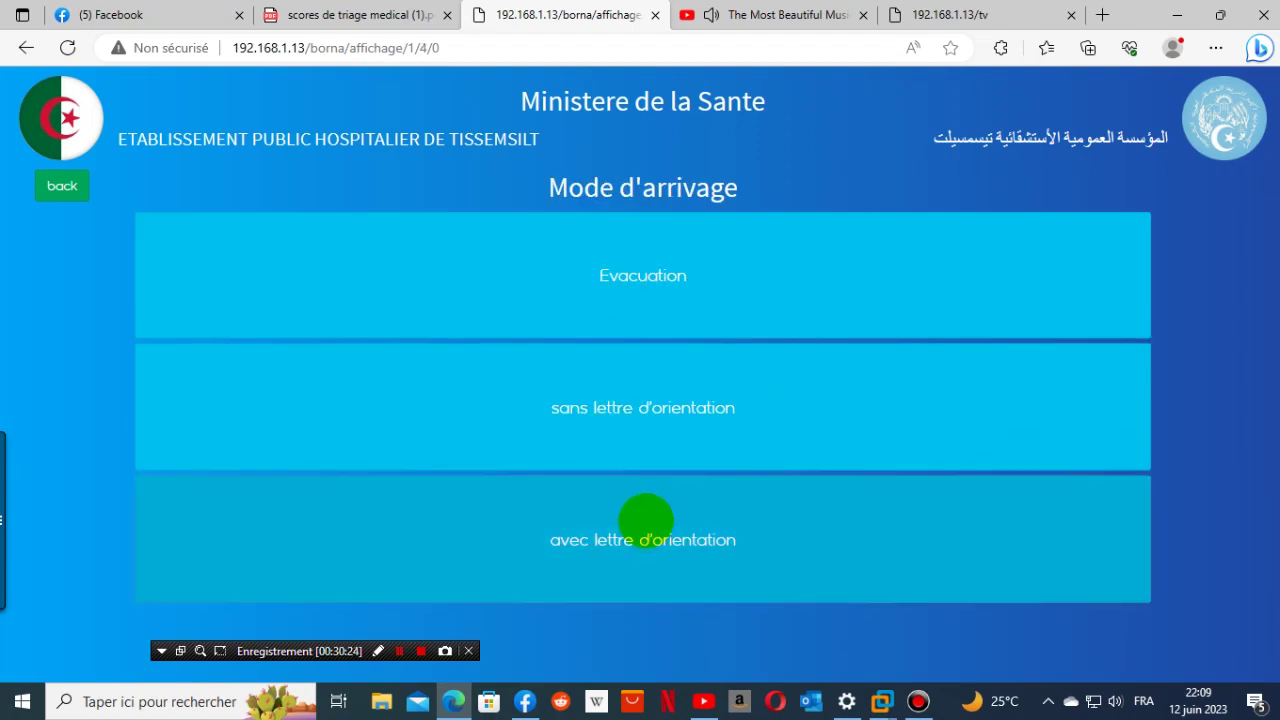
pyautogui.click(647, 537)
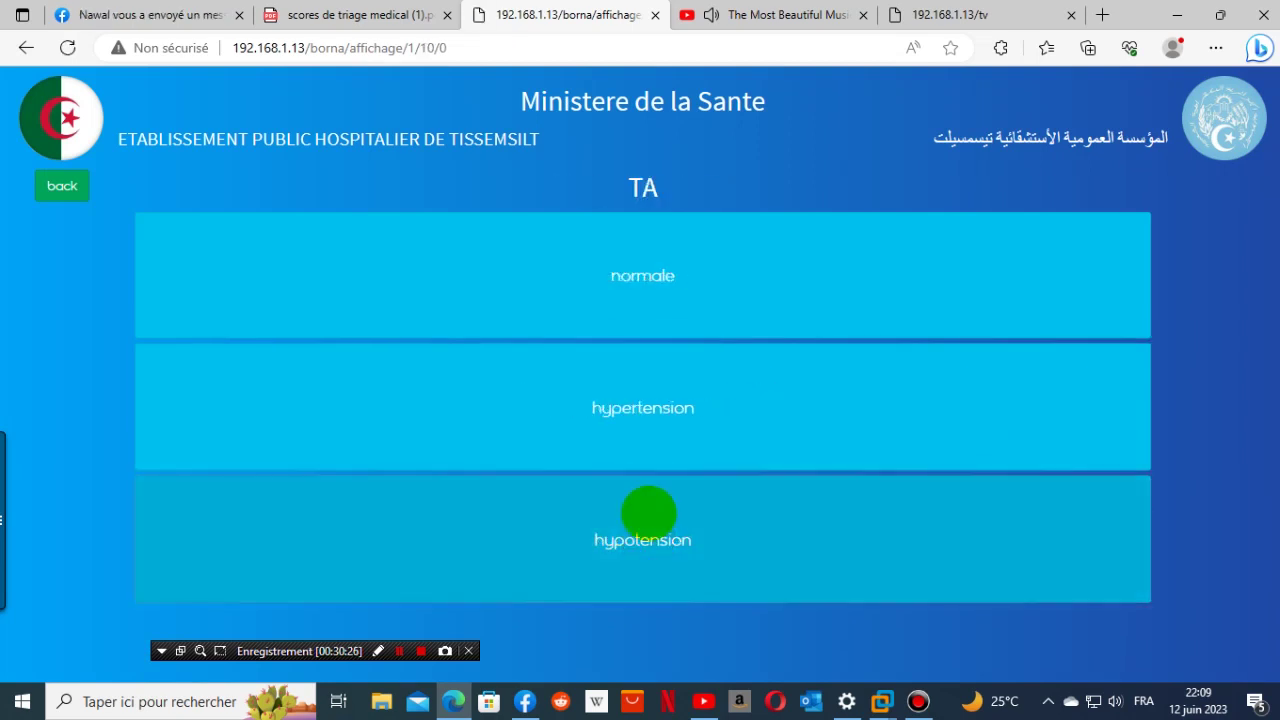
# - Triage as bradycardie mal tolérée, bradypnée, saturation < 83 %, < 36 °C, polytraumatisé, douleur intolérable
pyautogui.click(643, 566)
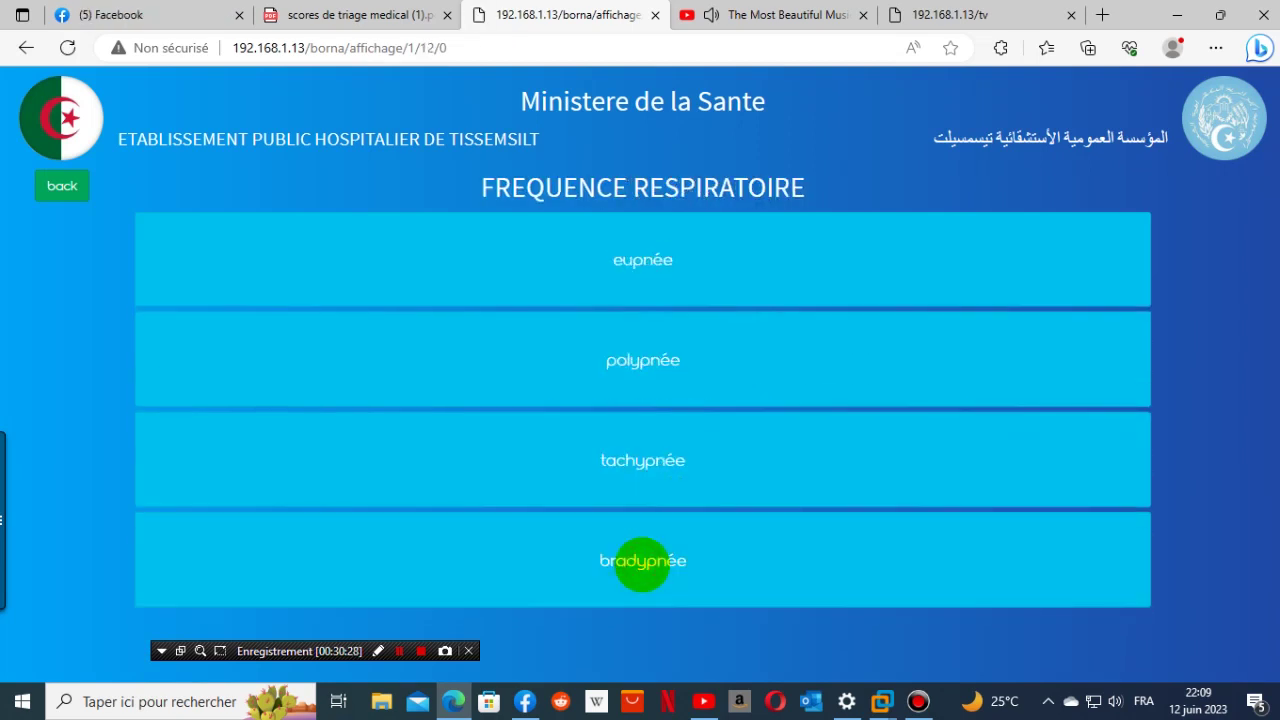
pyautogui.click(642, 563)
pyautogui.click(641, 561)
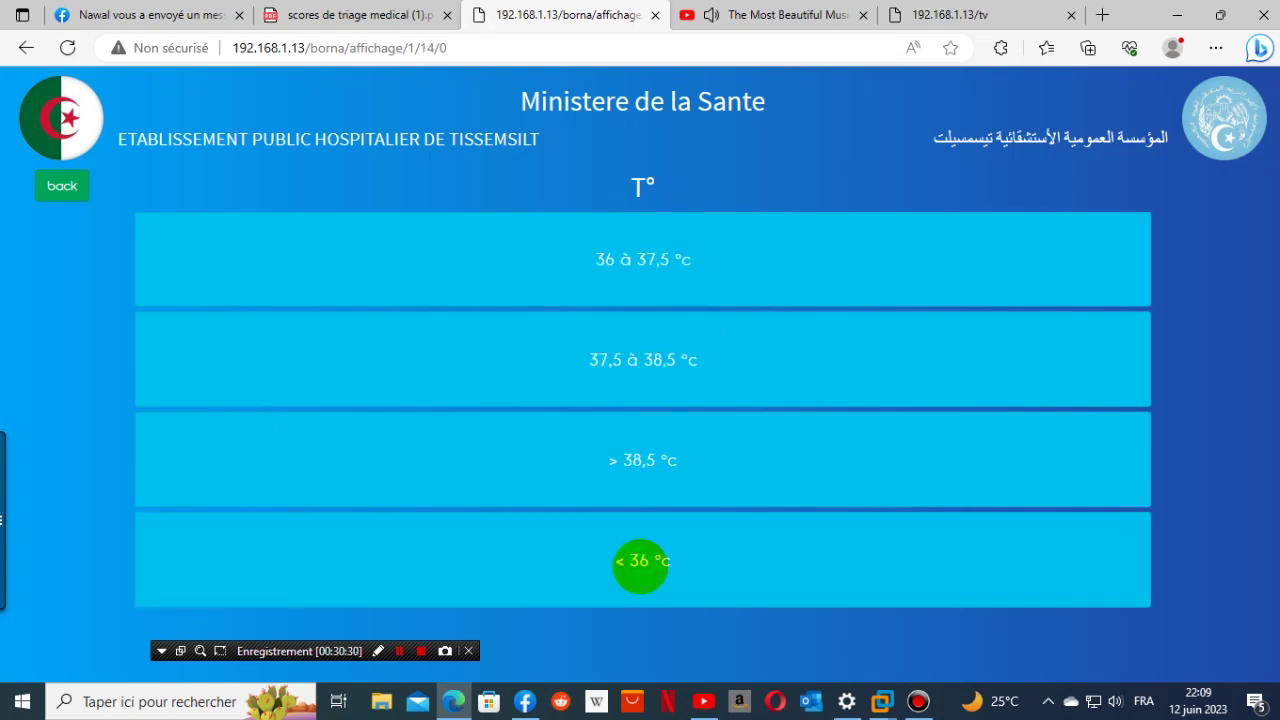
pyautogui.click(640, 566)
pyautogui.click(640, 582)
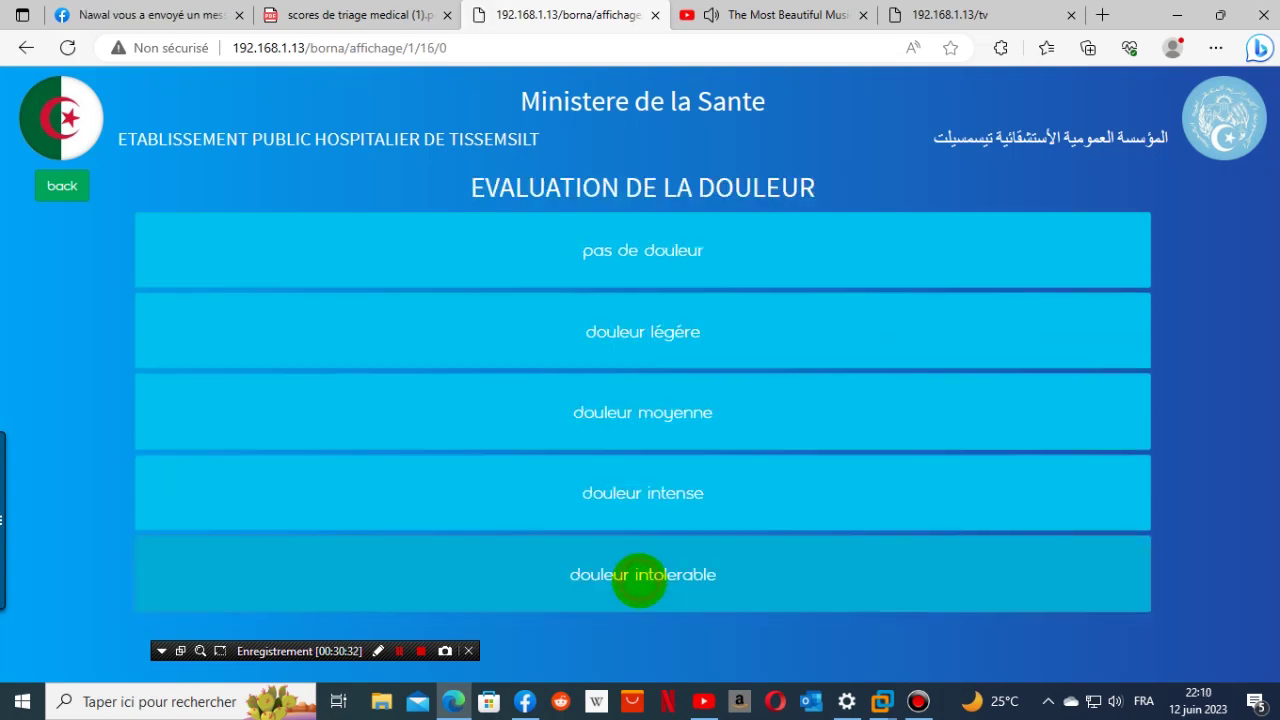
pyautogui.click(639, 580)
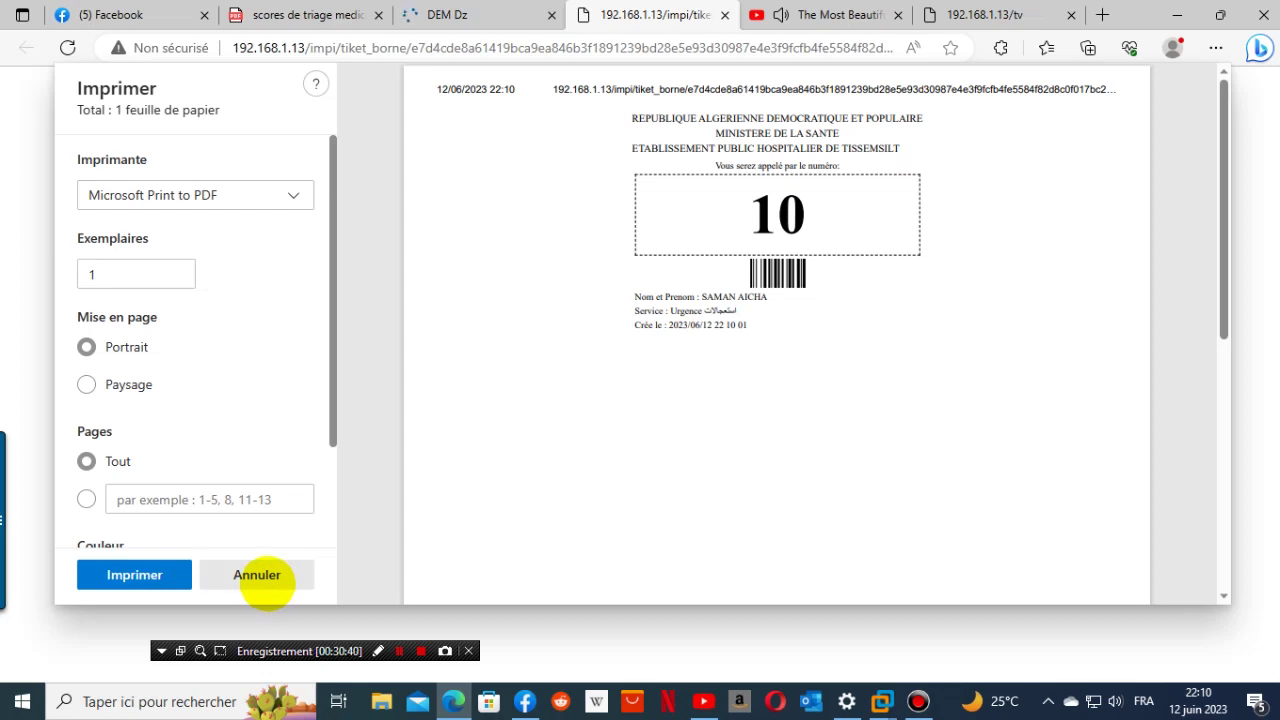
# - Cancel printing ticket 10 and close its tab to return to the kiosk form
pyautogui.click(257, 576)
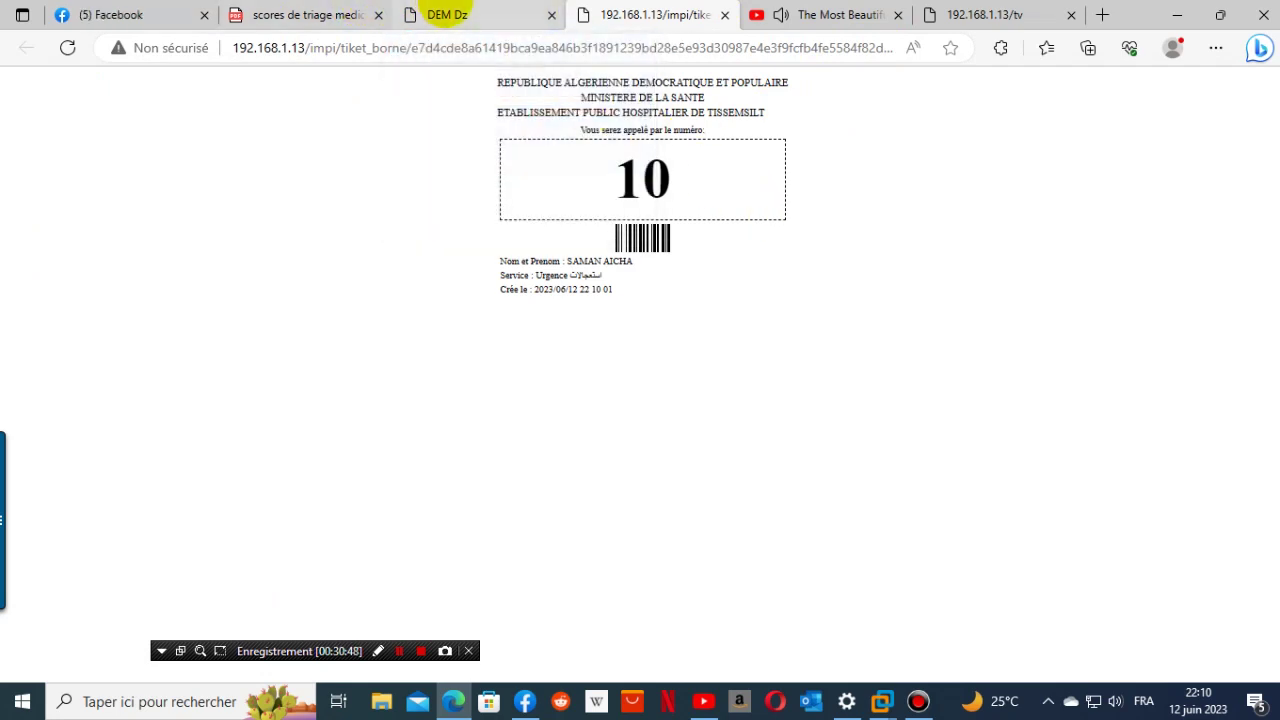
pyautogui.moveTo(446, 14)
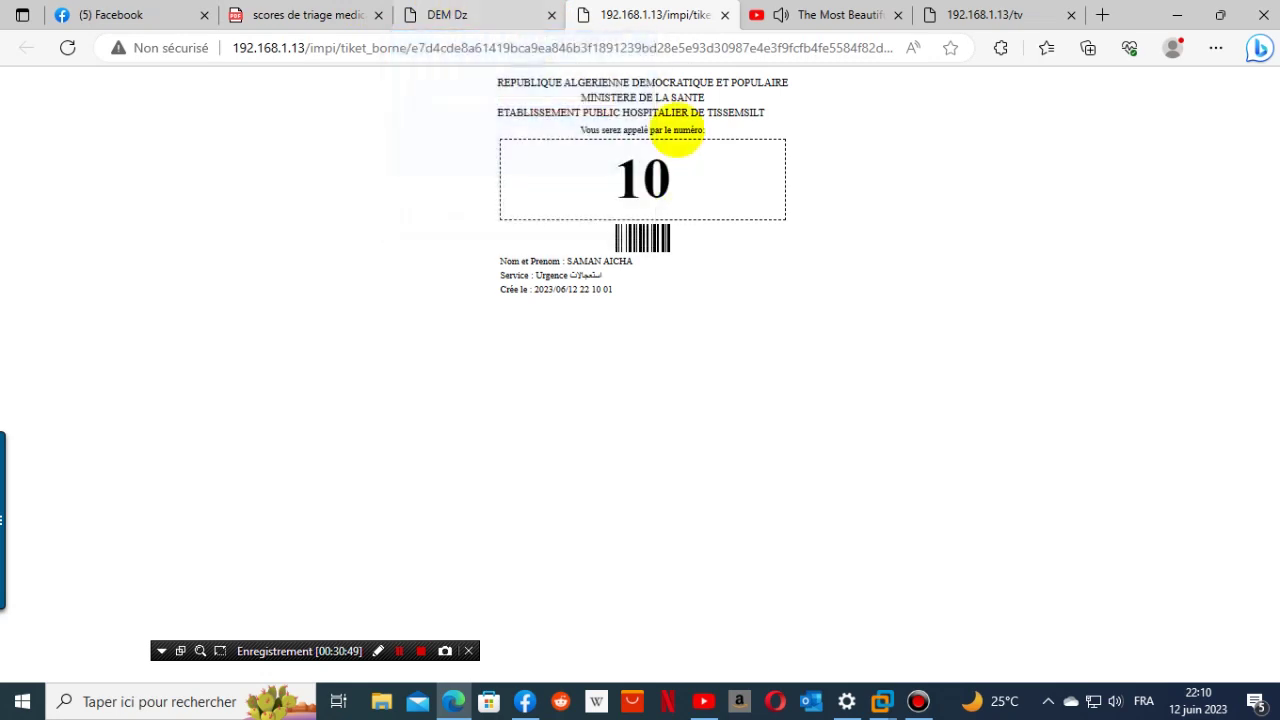
pyautogui.click(724, 14)
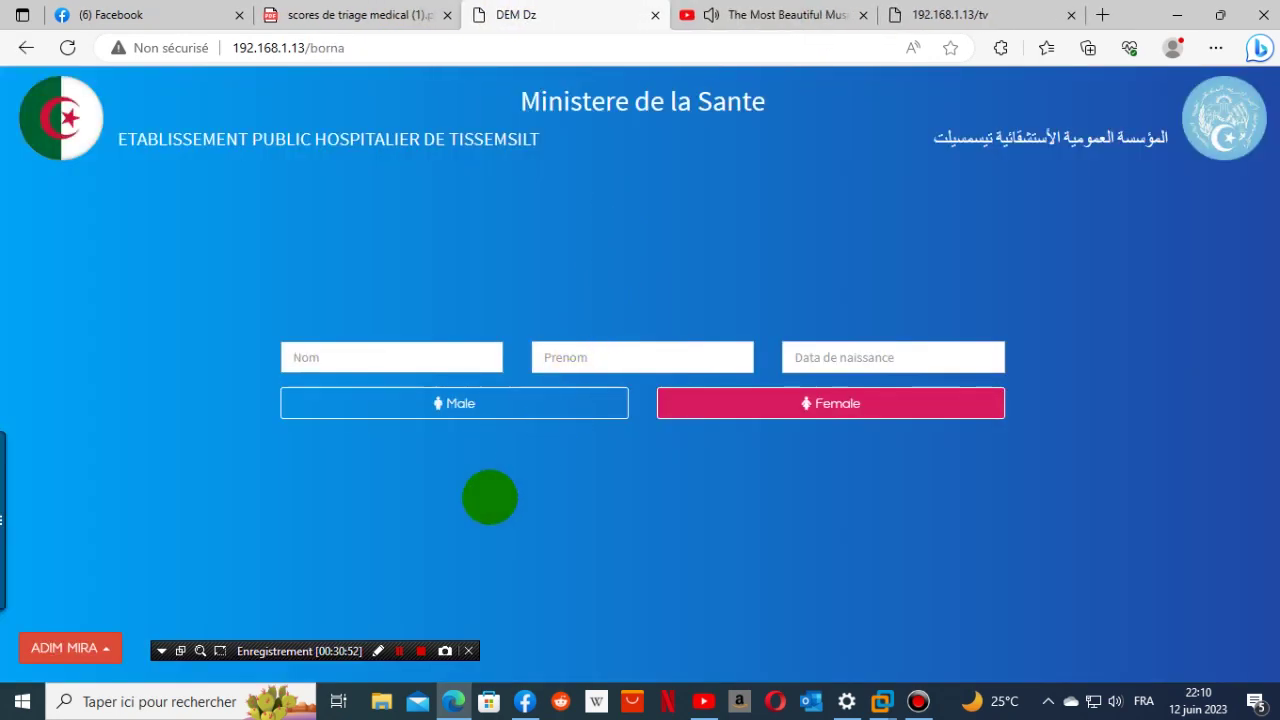
# - Log out of the kiosk account and sign in with the doctor's saved credentials
pyautogui.click(110, 647)
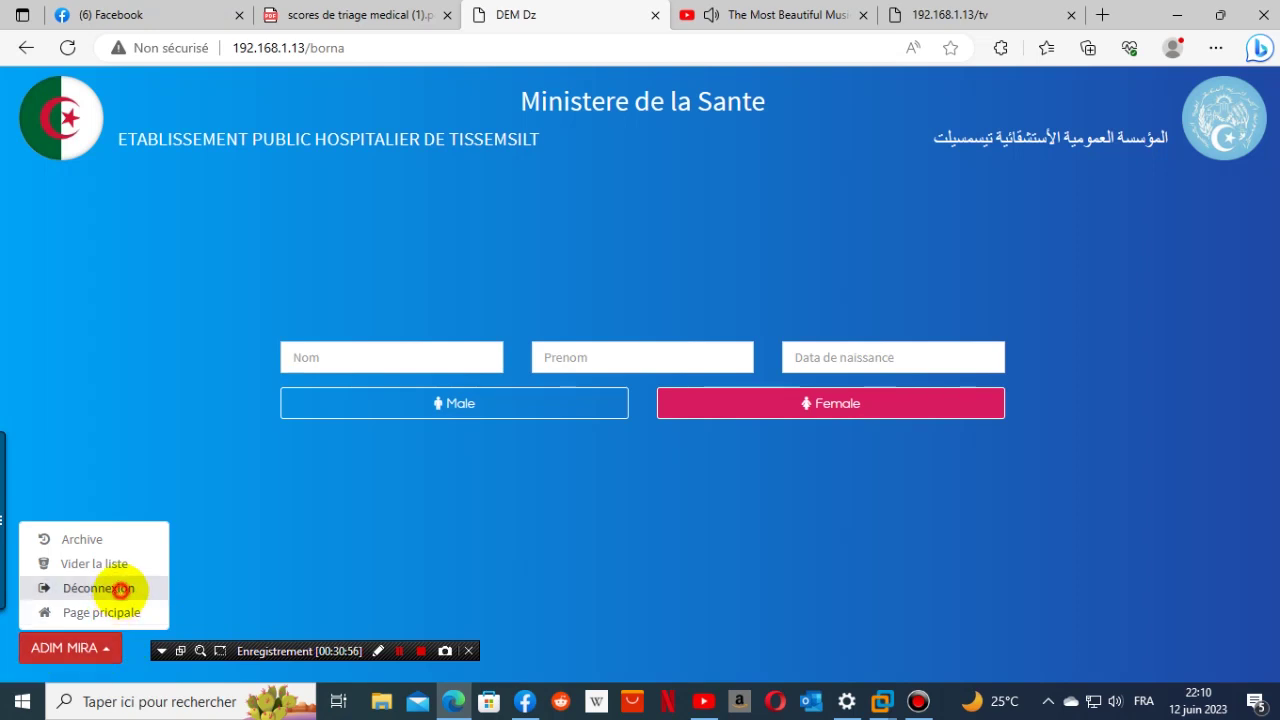
pyautogui.click(112, 588)
pyautogui.click(598, 409)
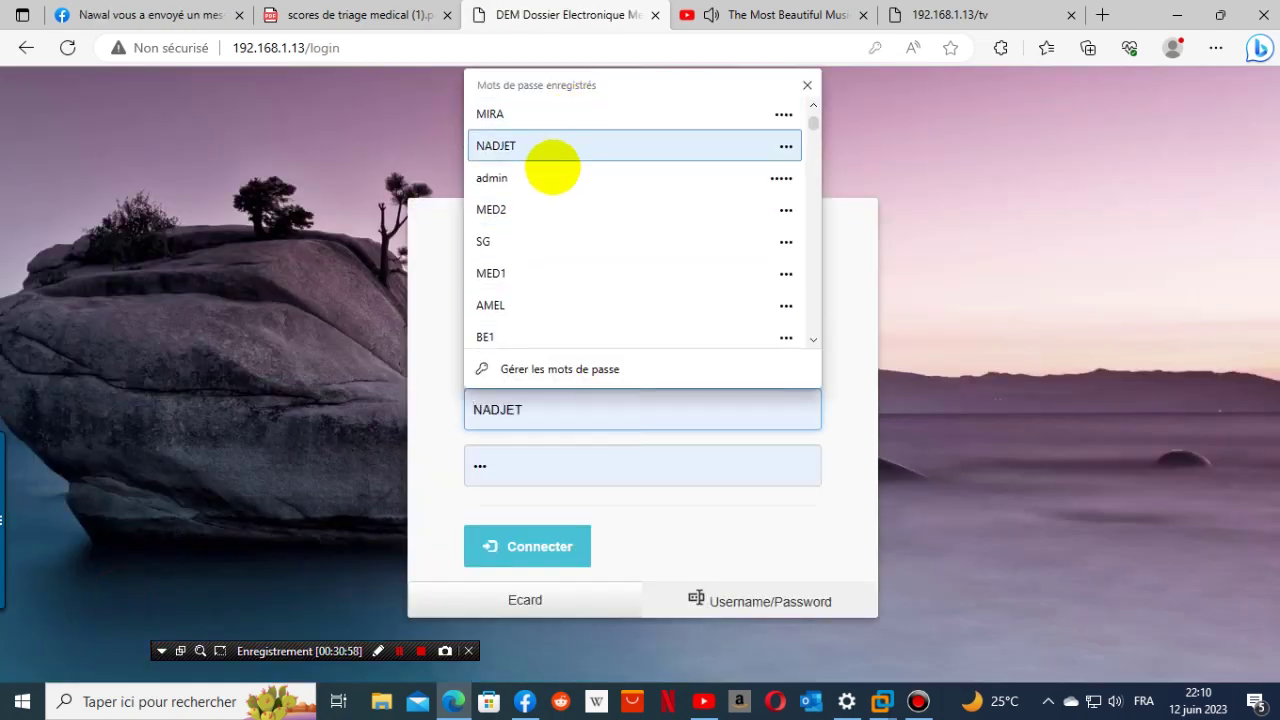
pyautogui.click(558, 145)
pyautogui.click(519, 532)
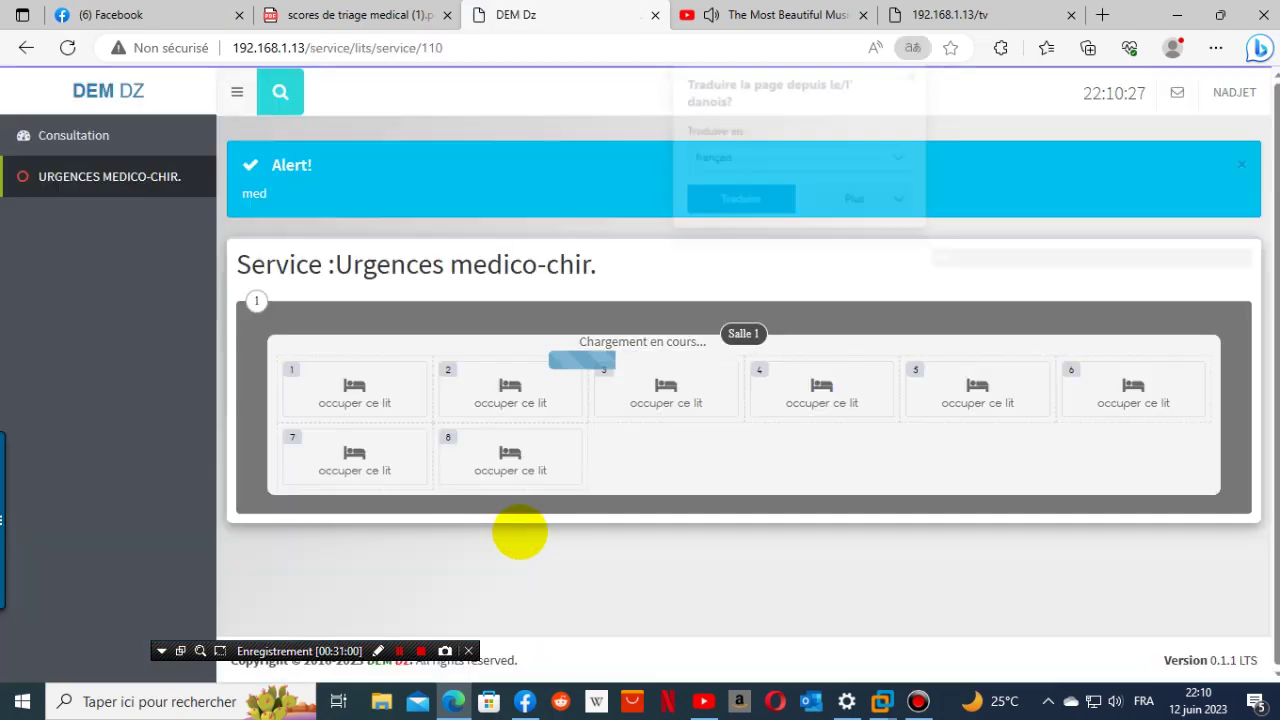
# - In Consultation, pick office 1, call waiting patient 10 and start her consultation
pyautogui.click(75, 136)
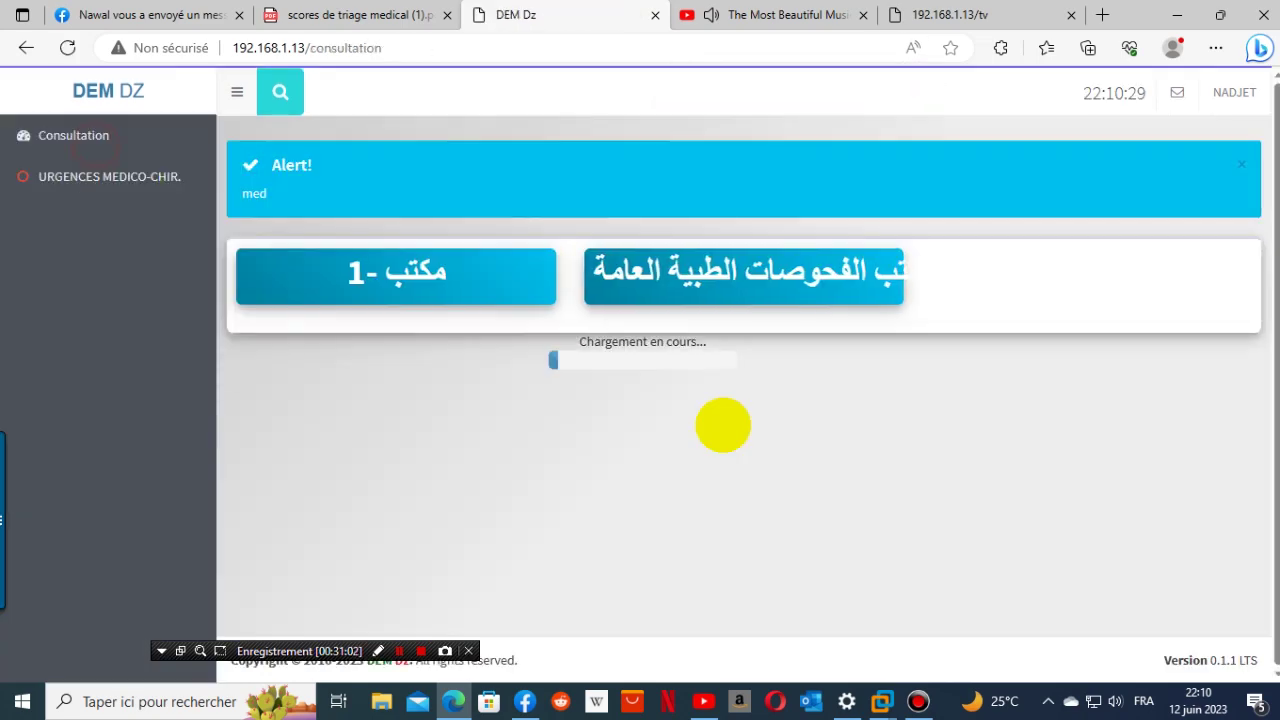
pyautogui.click(423, 270)
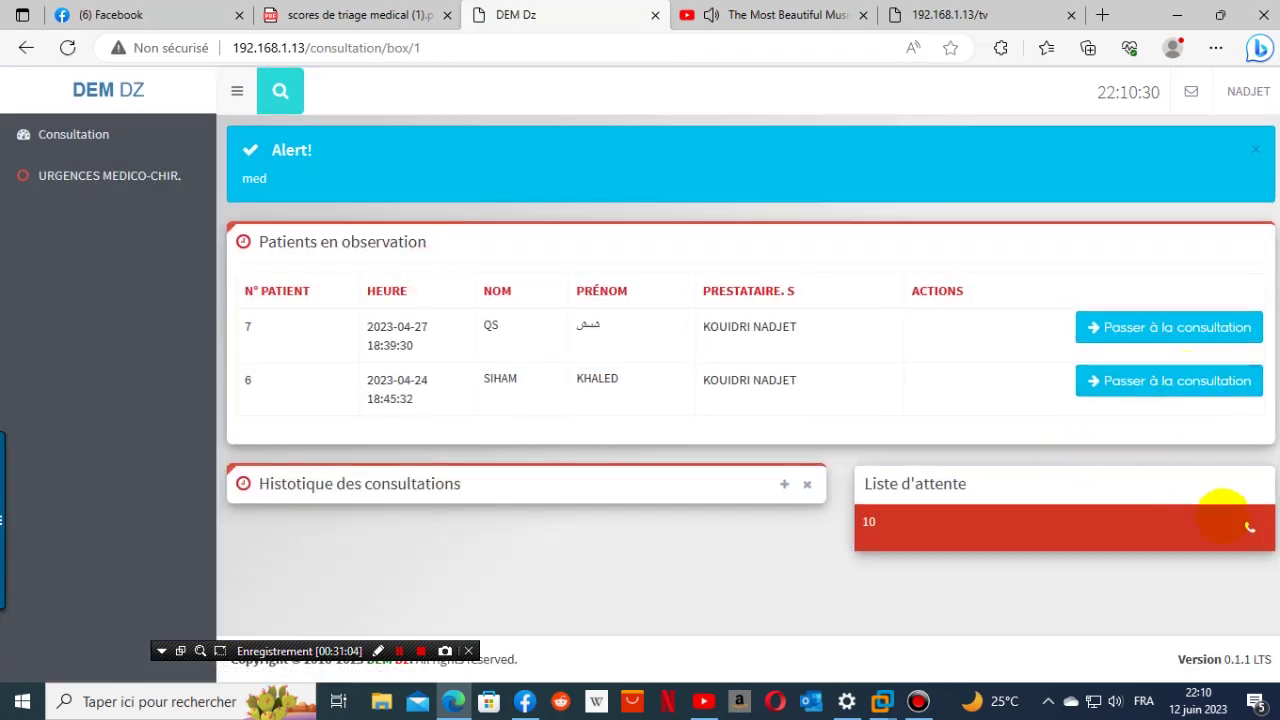
pyautogui.click(1250, 527)
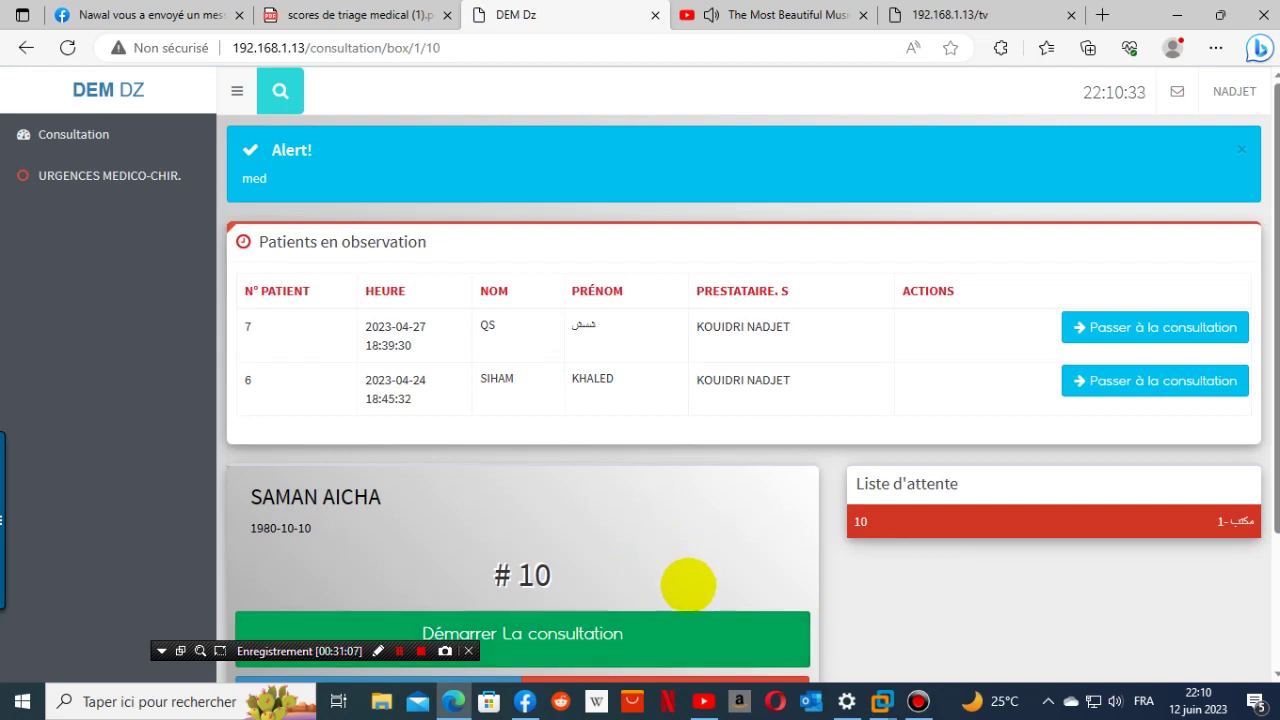
pyautogui.scroll(-2, 686, 590)
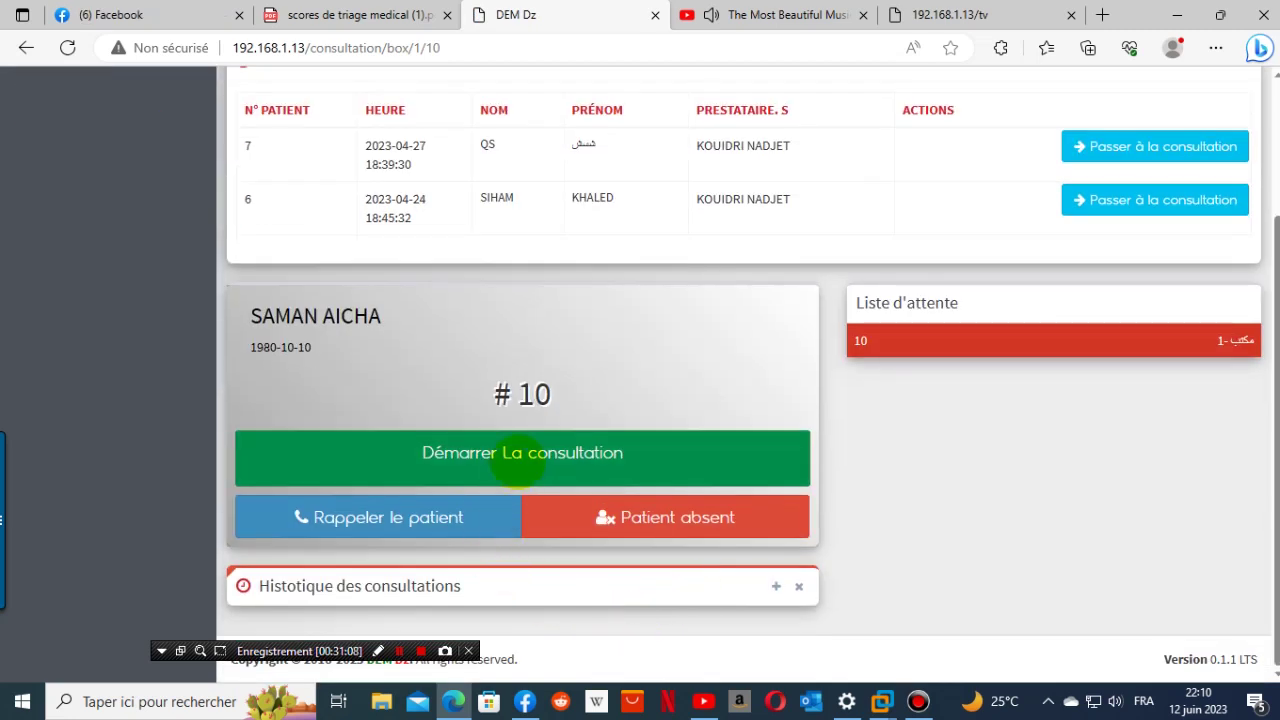
pyautogui.click(517, 456)
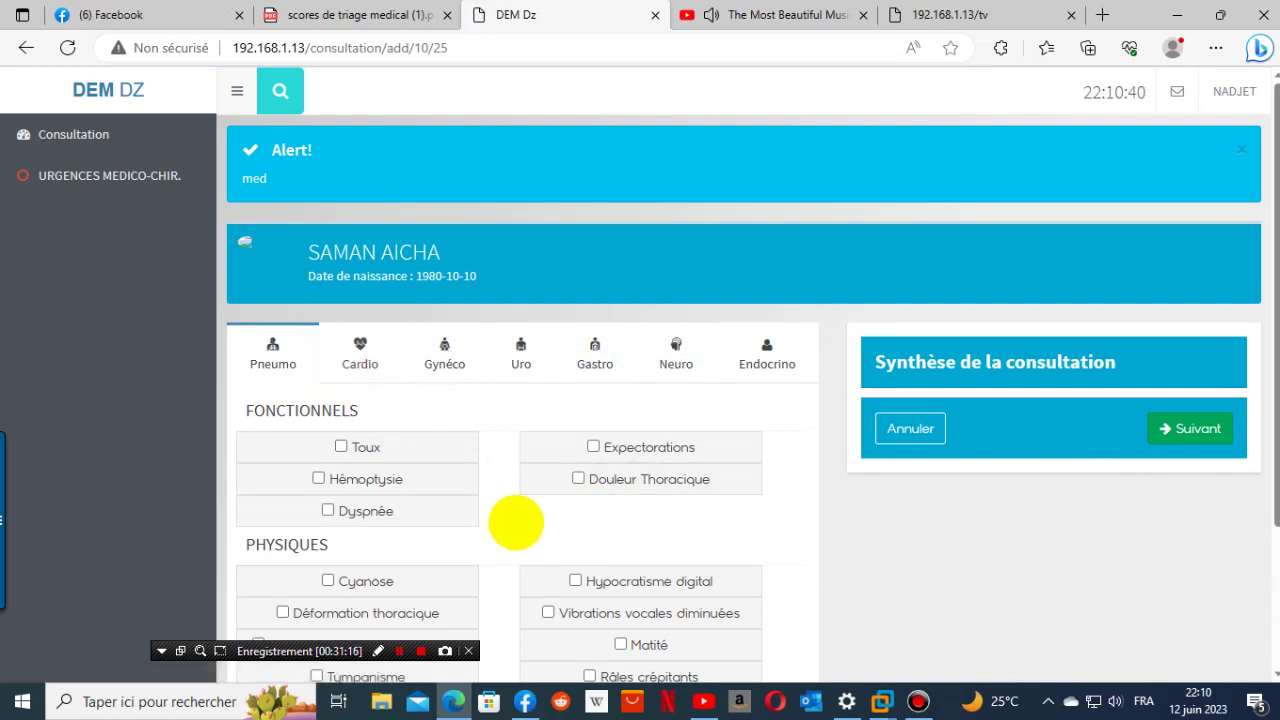
# - Mark Expectorations as a symptom on the clinical examination form
pyautogui.scroll(-2, 514, 520)
pyautogui.scroll(2, 514, 520)
pyautogui.click(246, 236)
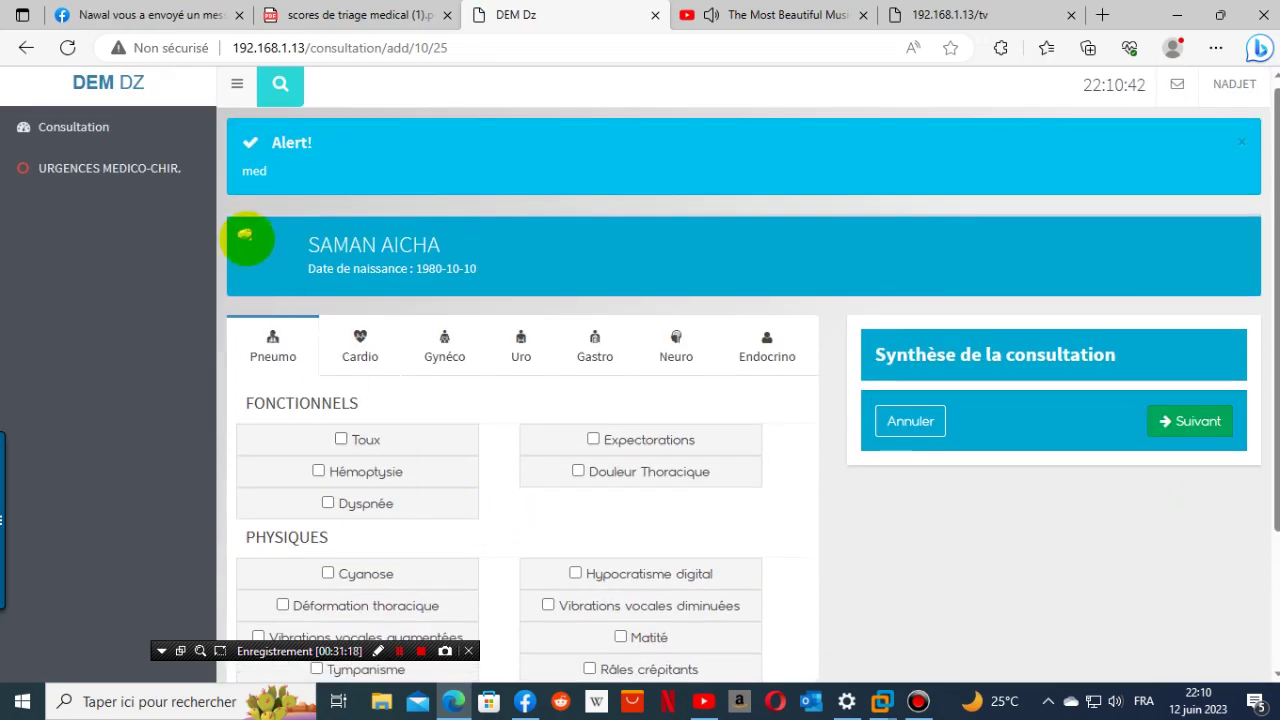
pyautogui.scroll(-2, 491, 471)
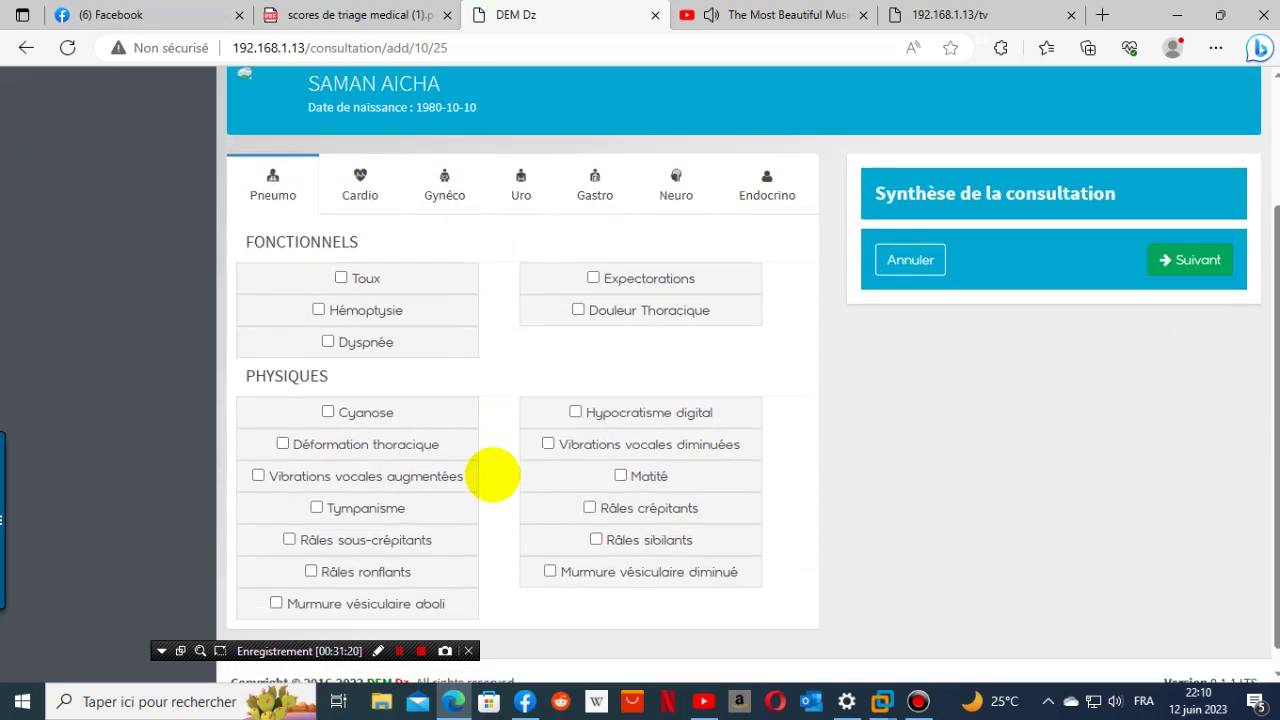
pyautogui.scroll(3, 491, 476)
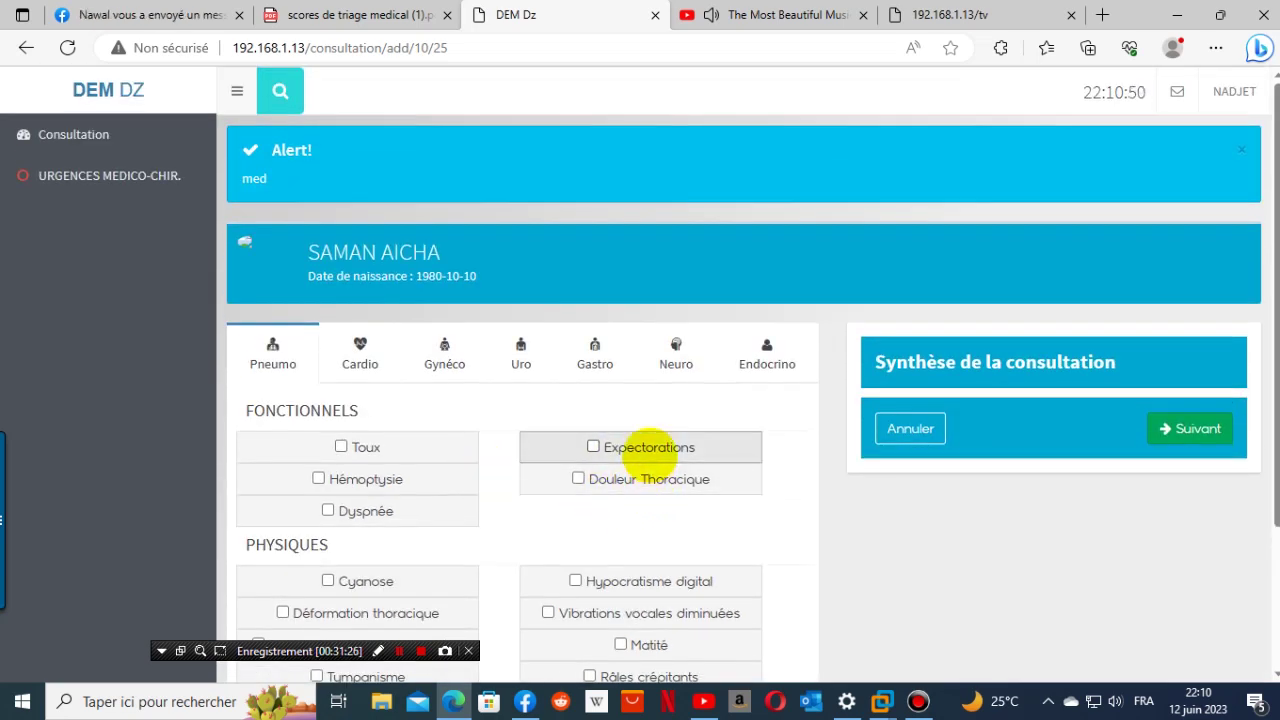
pyautogui.click(649, 448)
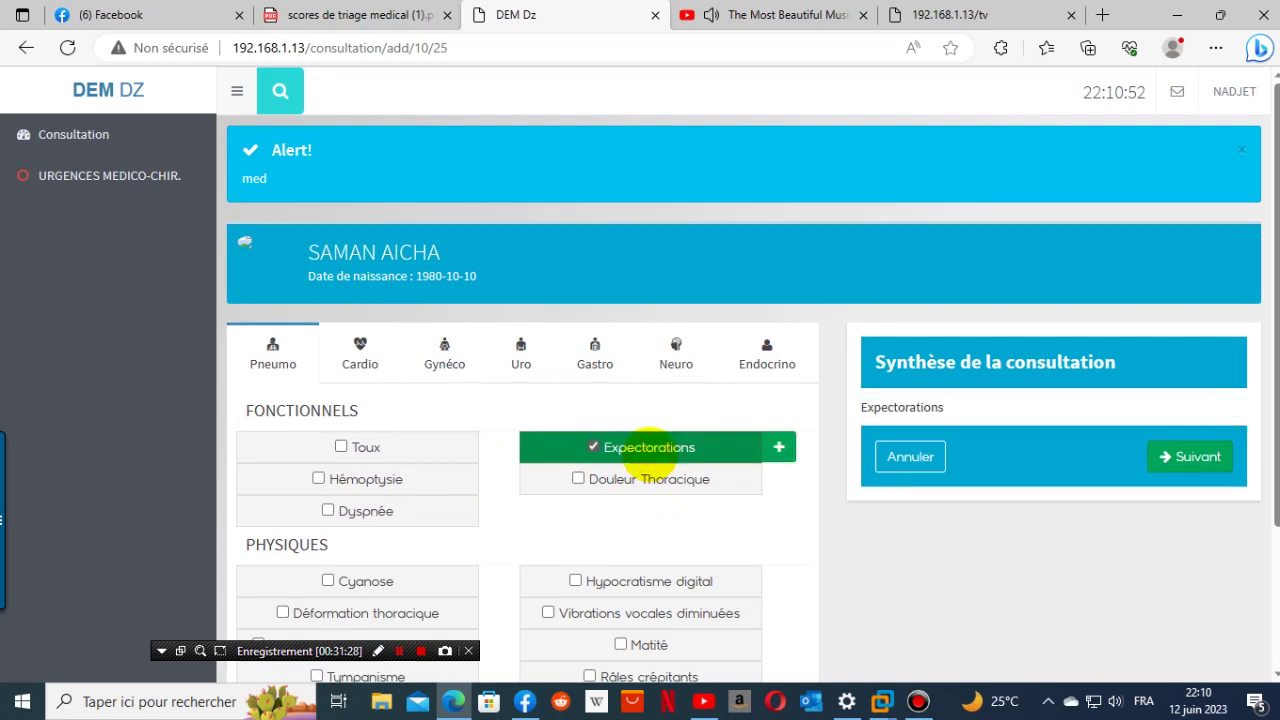
# - Save expectorations details: duration un jour, aspect Muqueuse, De petite abondance
pyautogui.click(779, 447)
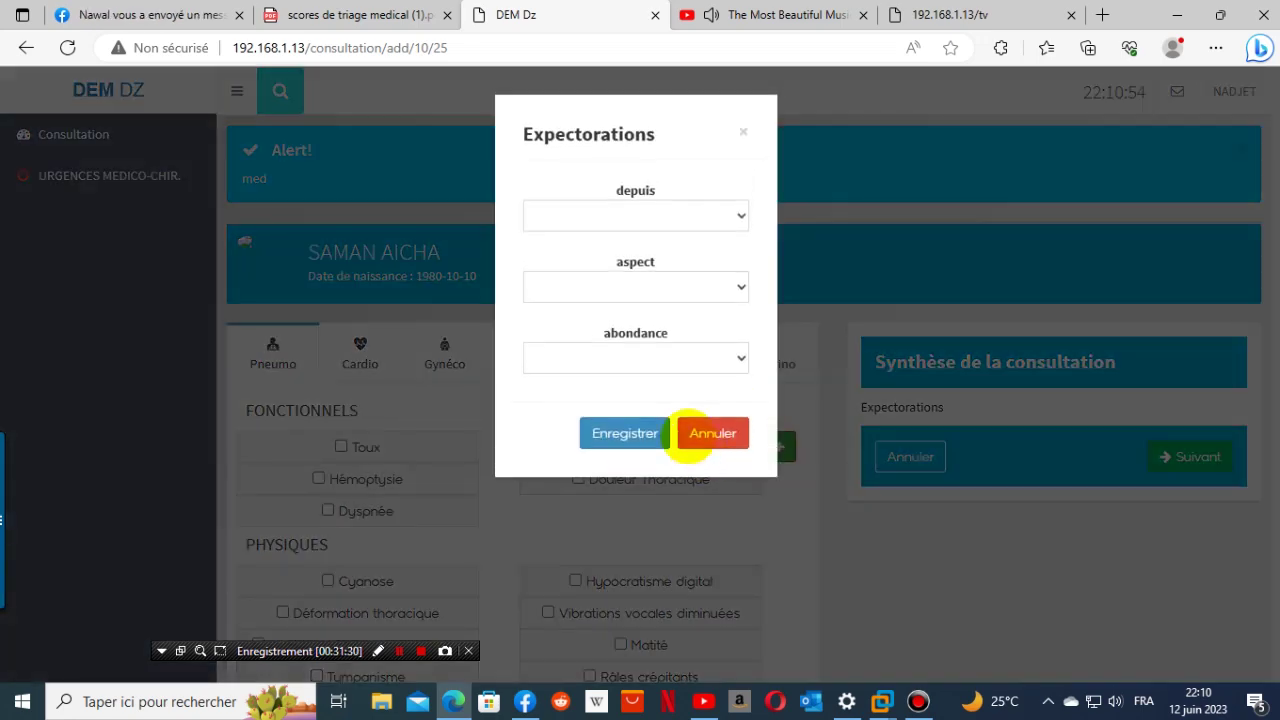
pyautogui.click(697, 222)
pyautogui.click(678, 263)
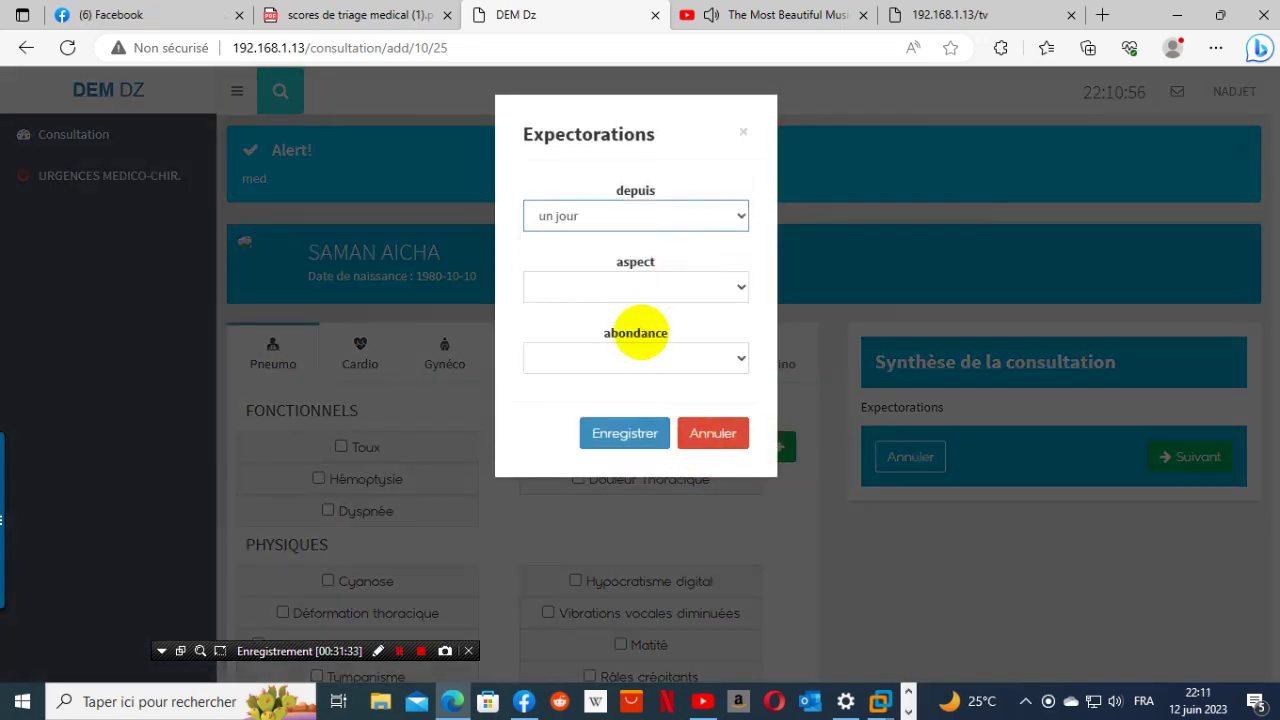
pyautogui.click(654, 288)
pyautogui.click(648, 330)
pyautogui.click(627, 358)
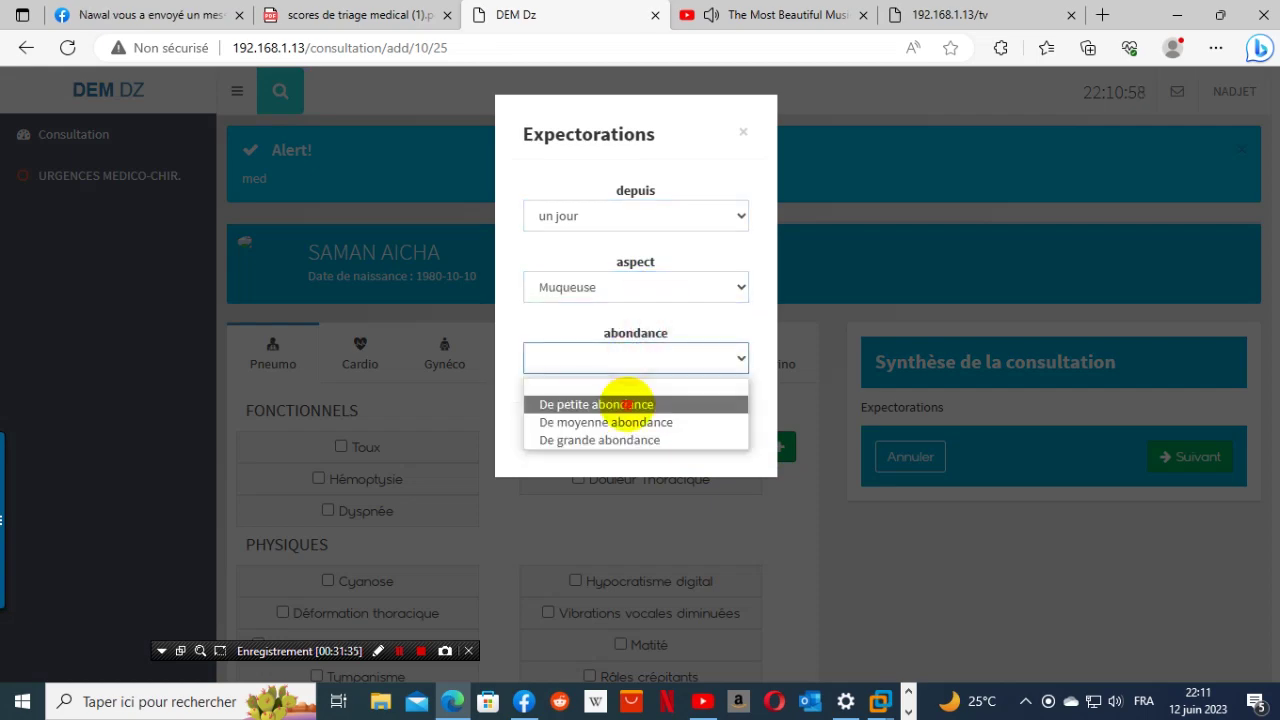
pyautogui.click(565, 403)
pyautogui.click(645, 427)
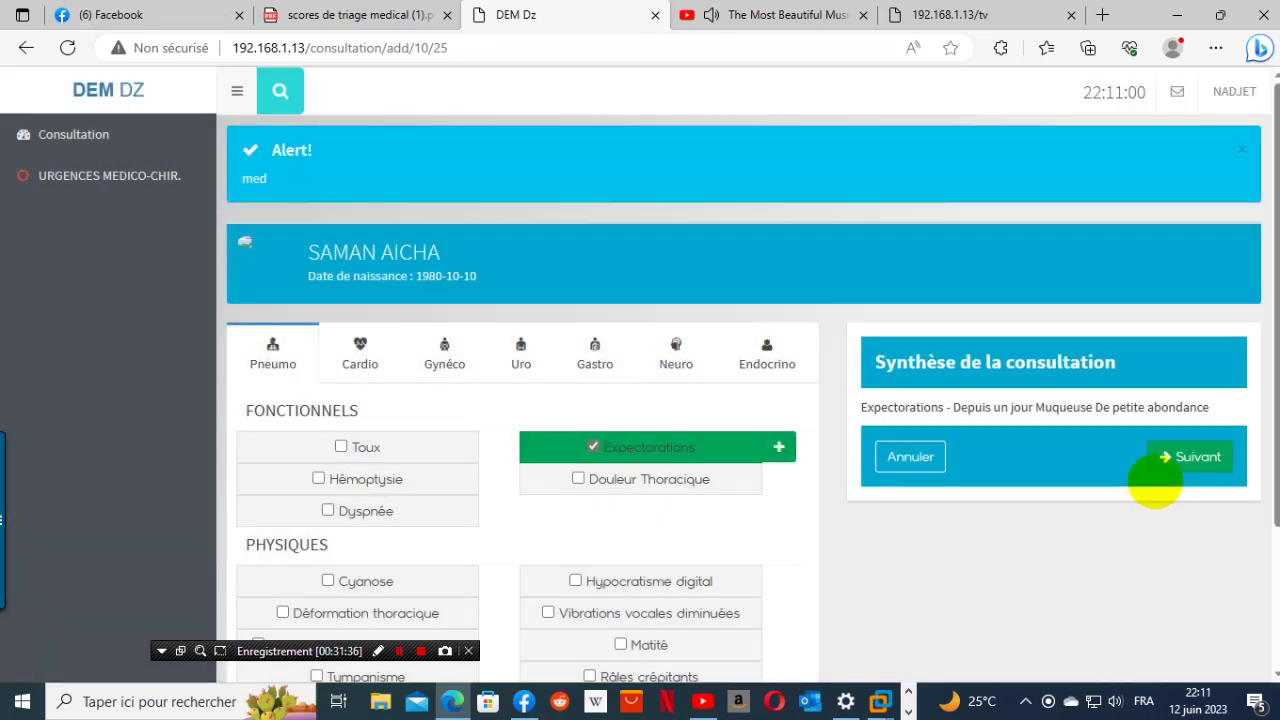
# - Go to the consultation report and open the patient's fitness certificate
pyautogui.click(1171, 460)
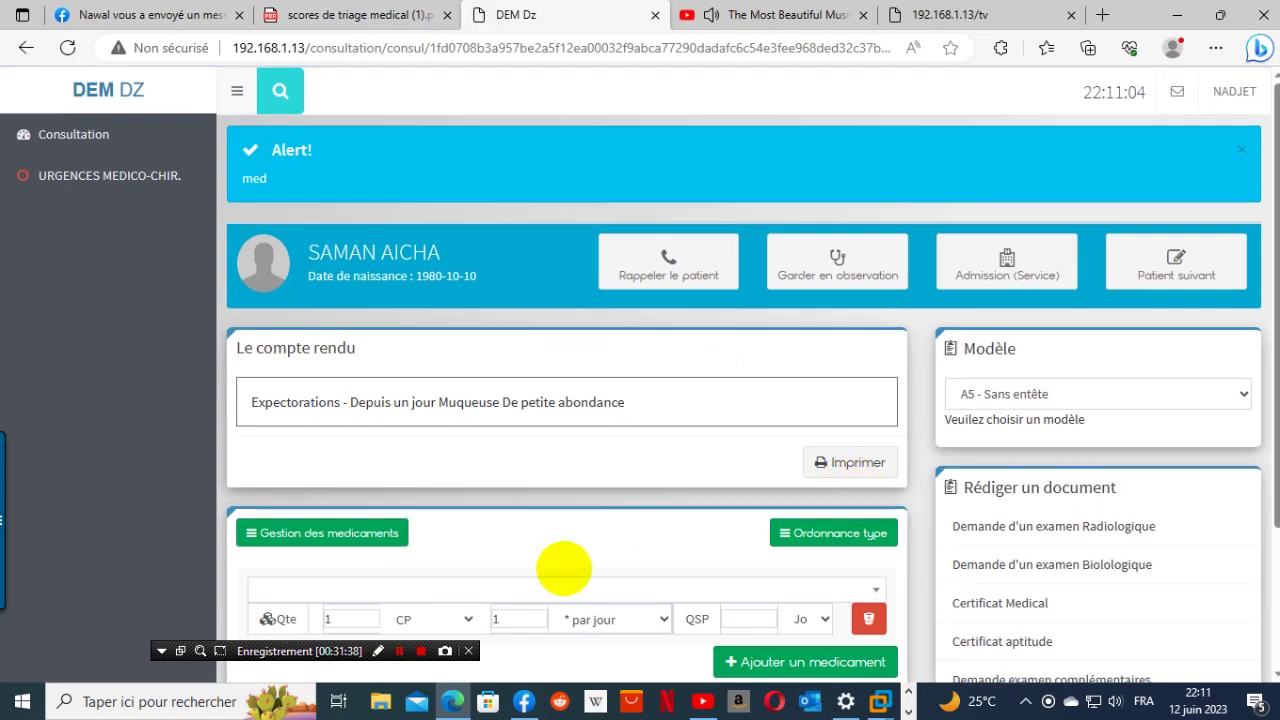
pyautogui.scroll(-3, 543, 557)
pyautogui.click(1003, 452)
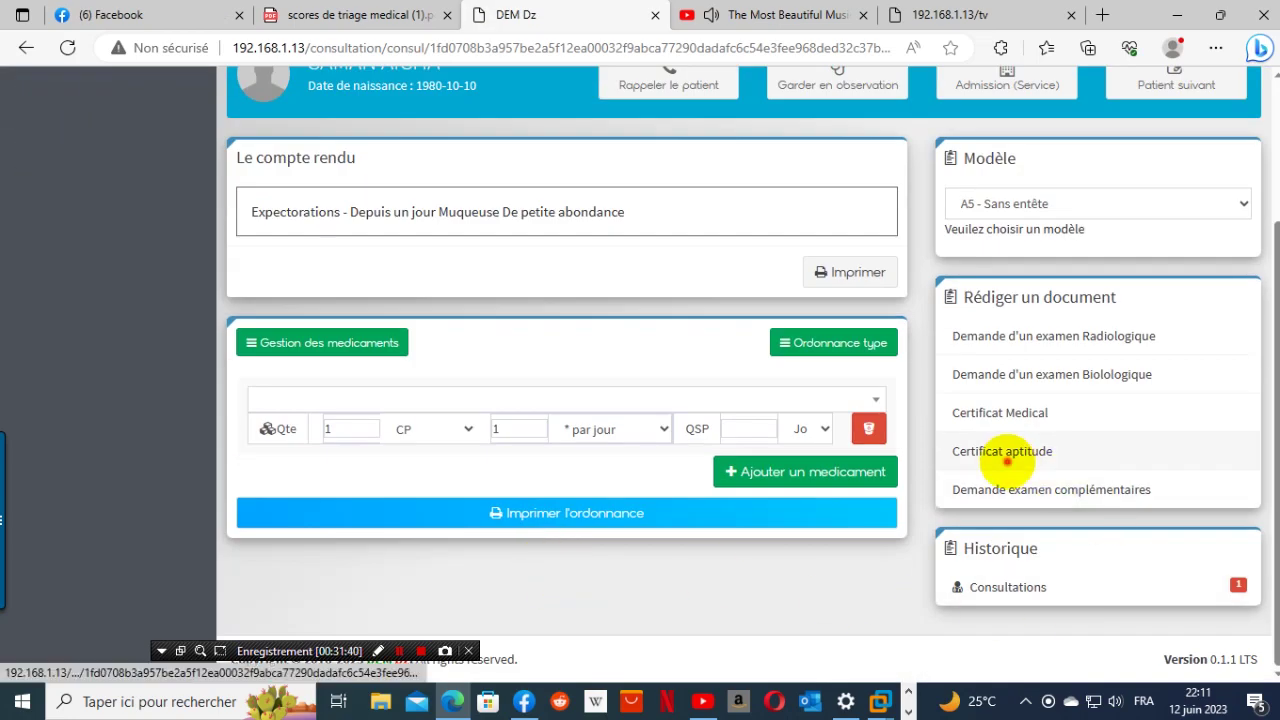